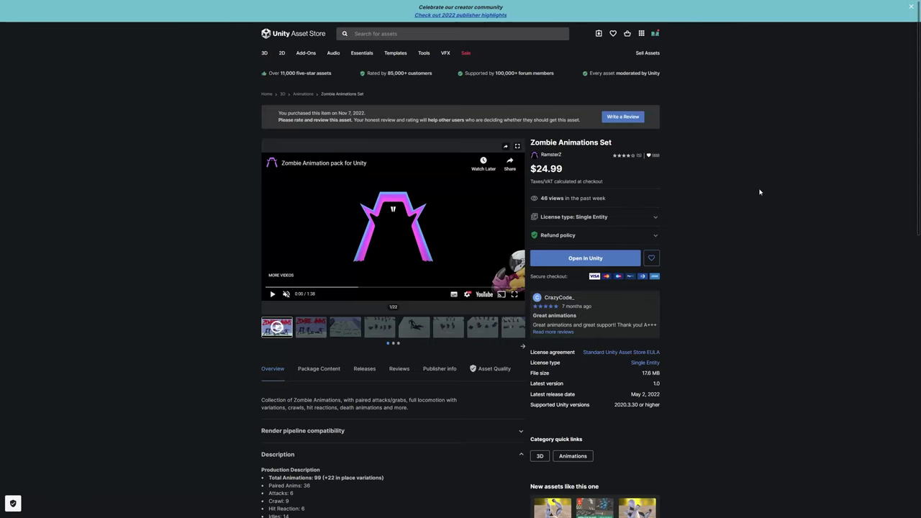
Unmute and play the preview video of the Zombie Animations Set asset.
click(286, 287)
click(272, 295)
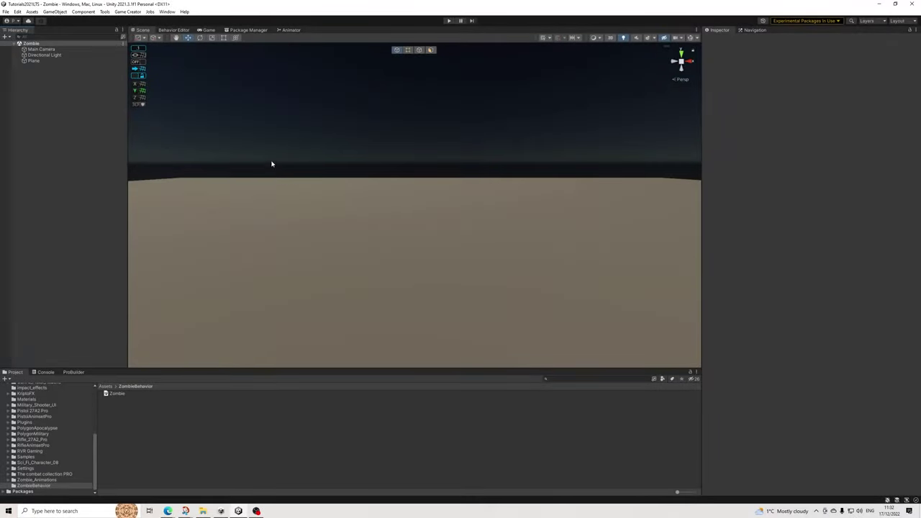
Create a Game Creator Character in the scene and rotate it to face the viewer.
right_click(86, 94)
mouse_move(144, 180)
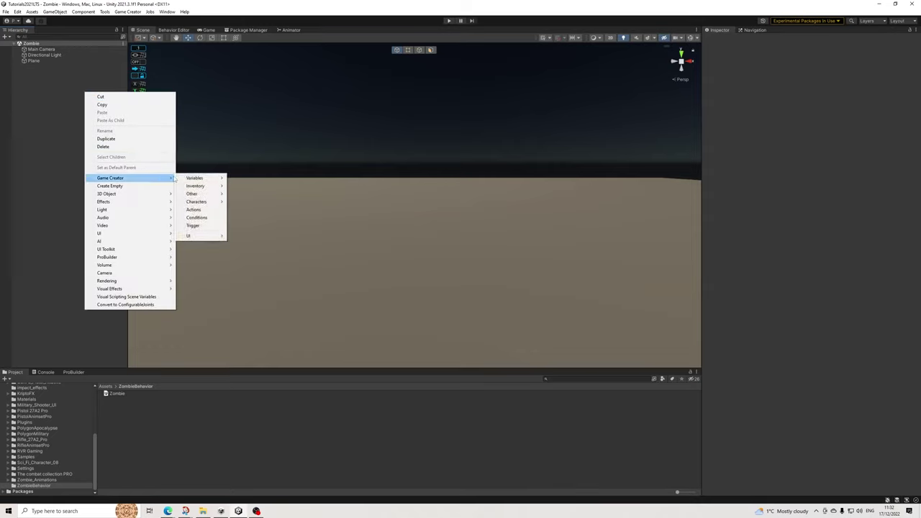
mouse_move(212, 203)
click(246, 201)
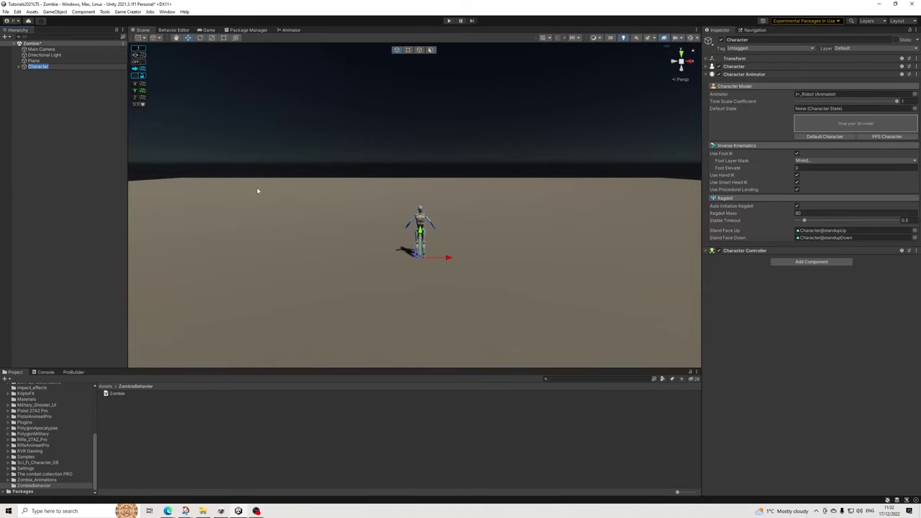
click(199, 37)
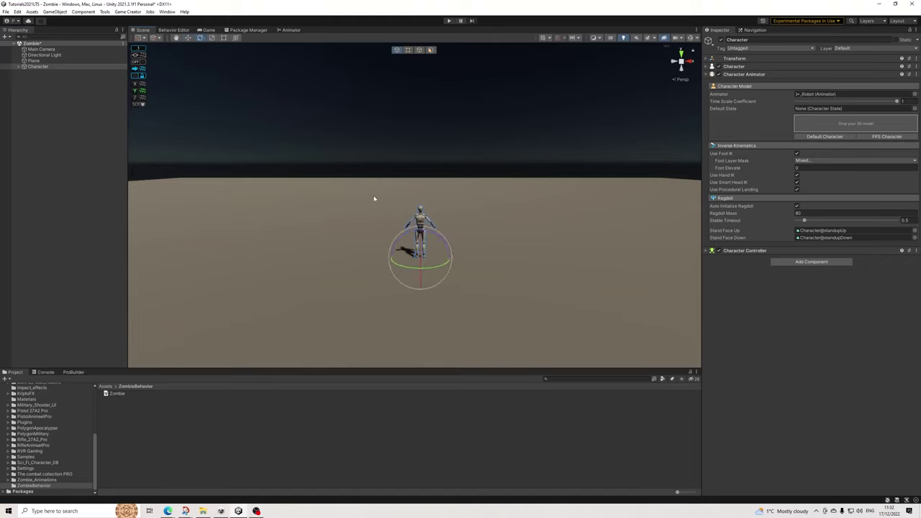
drag(435, 260, 260, 266)
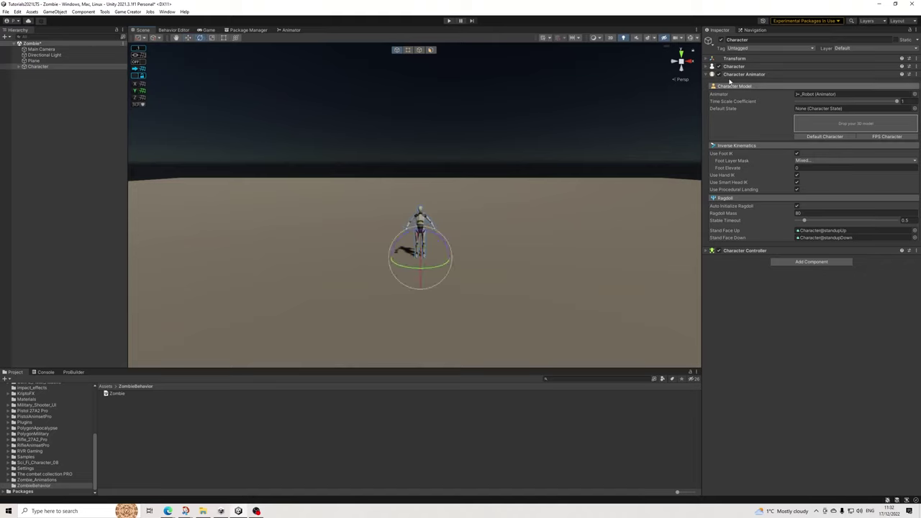
Turn off Use Smart Head IK for the character and collapse its Character and Character Animator settings.
click(733, 67)
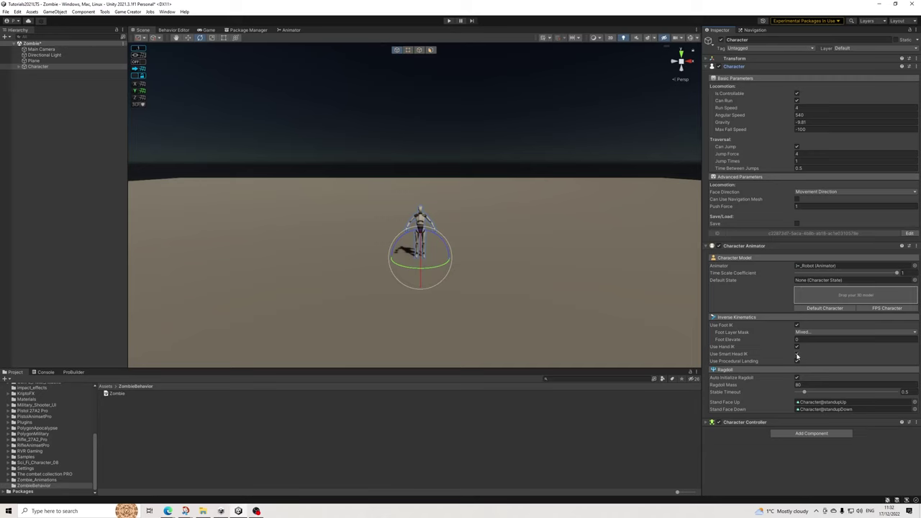
scroll(468, 231, up, 5)
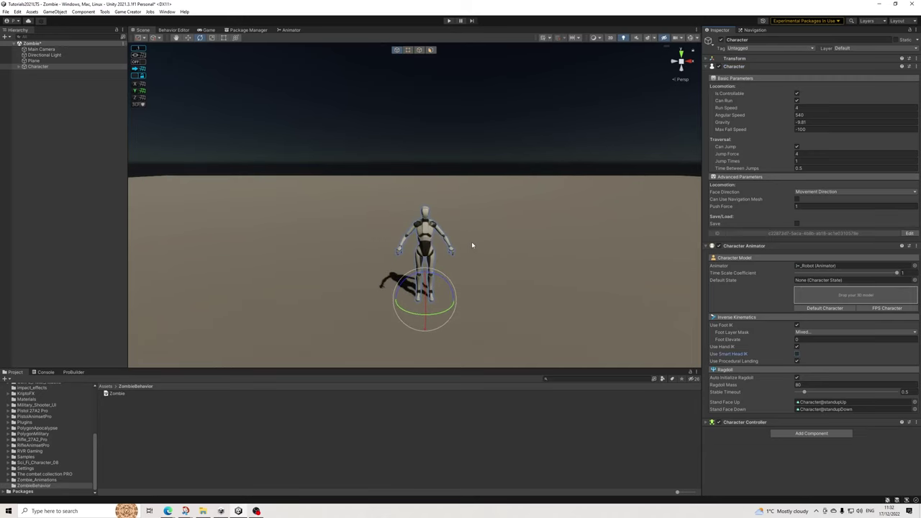
scroll(459, 197, up, 6)
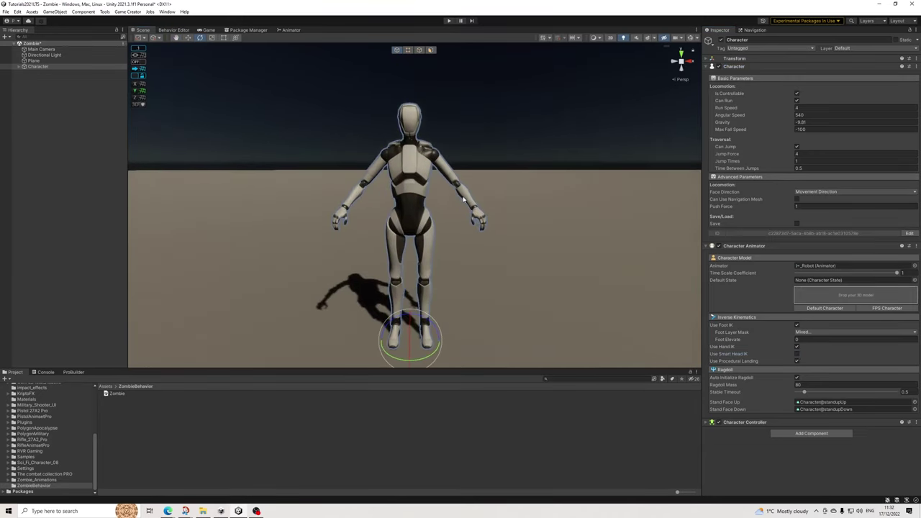
middle_drag(450, 218, 471, 241)
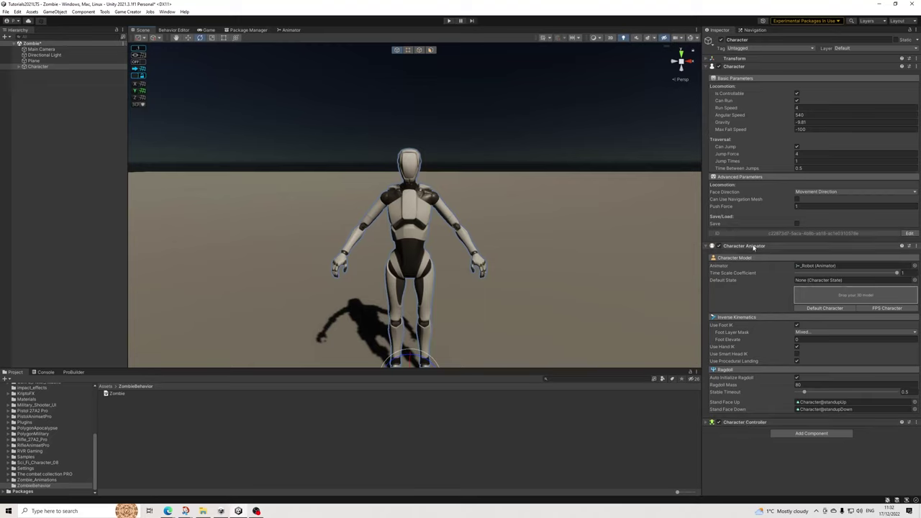
click(736, 66)
click(735, 74)
Add a Character Melee component to the character and collapse its settings.
click(794, 94)
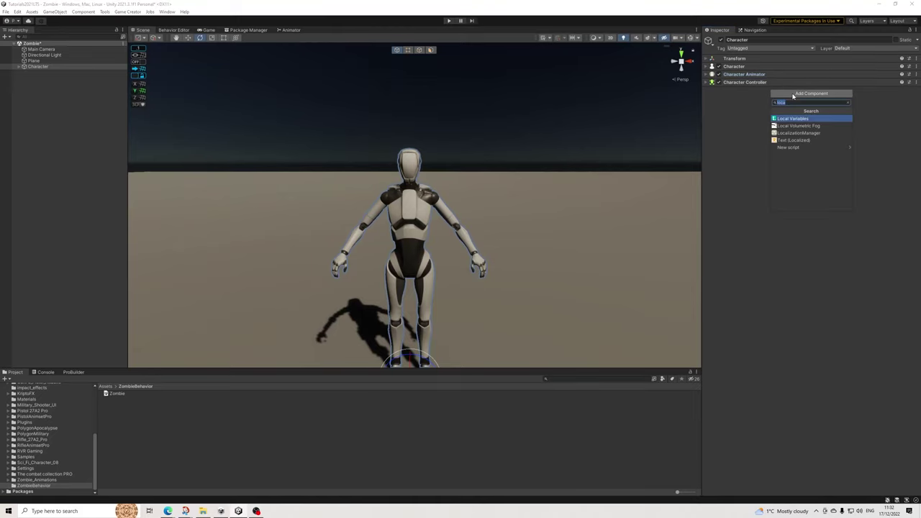
text(melee)
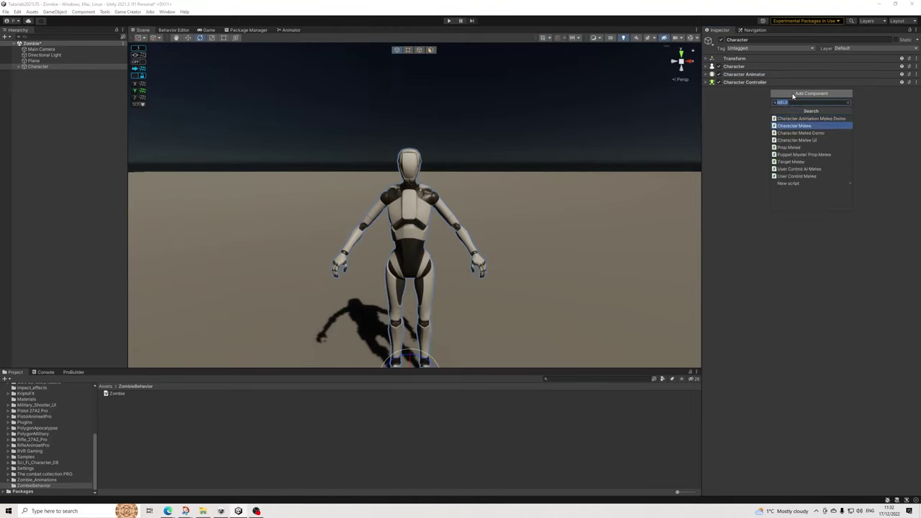
key(Return)
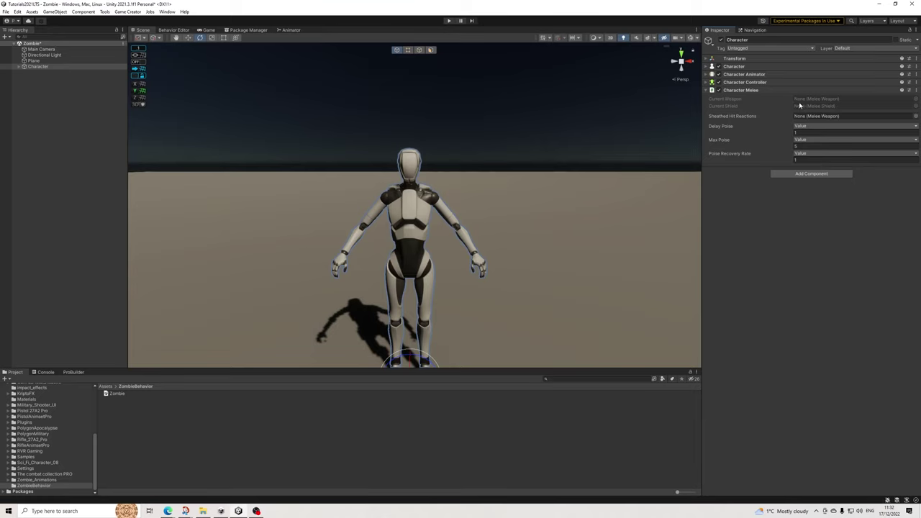
click(770, 91)
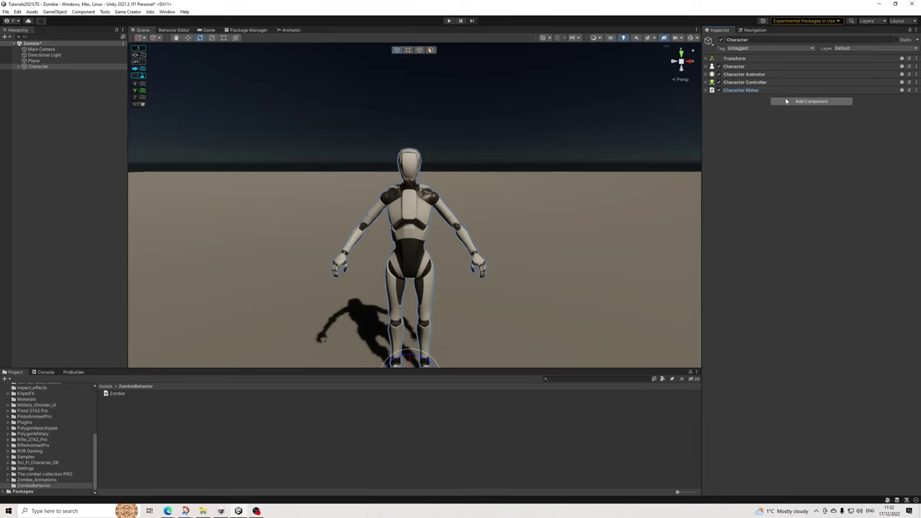
Add the Perception and Behavior components to the character.
click(787, 101)
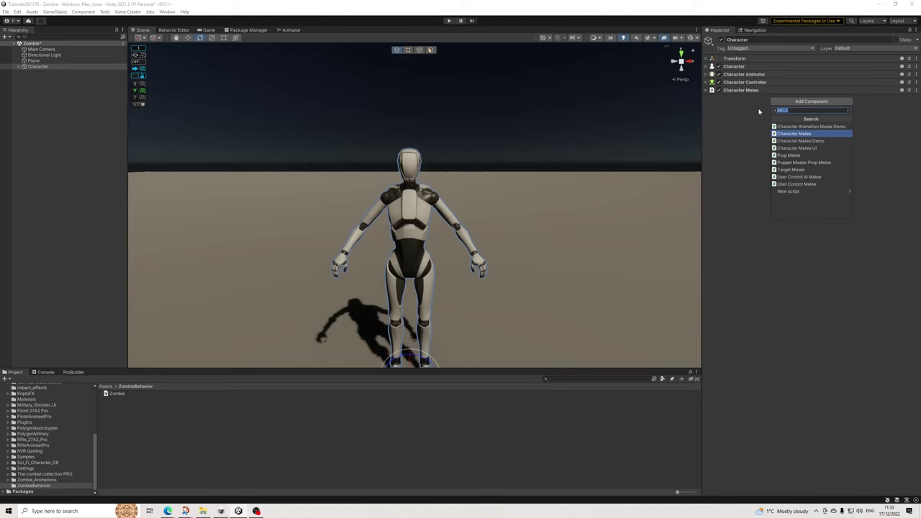
text(per)
key(Up)
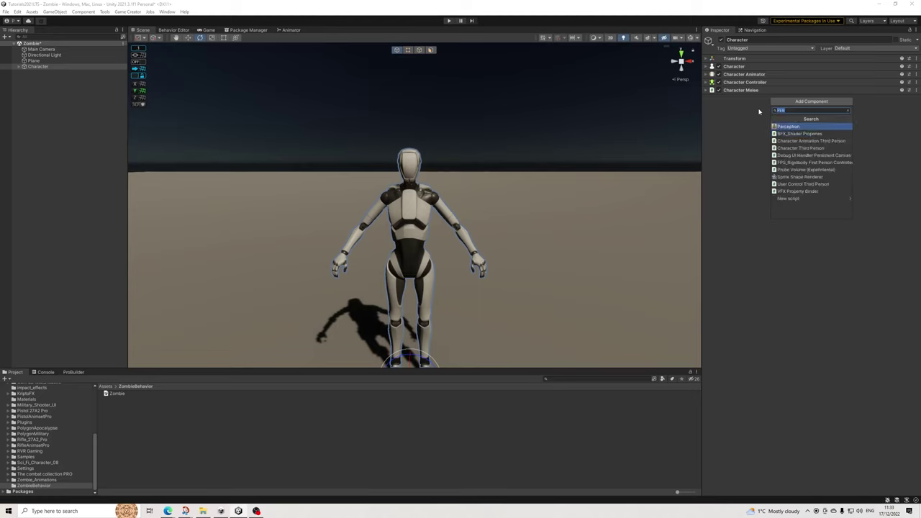
key(Return)
click(785, 109)
text(be)
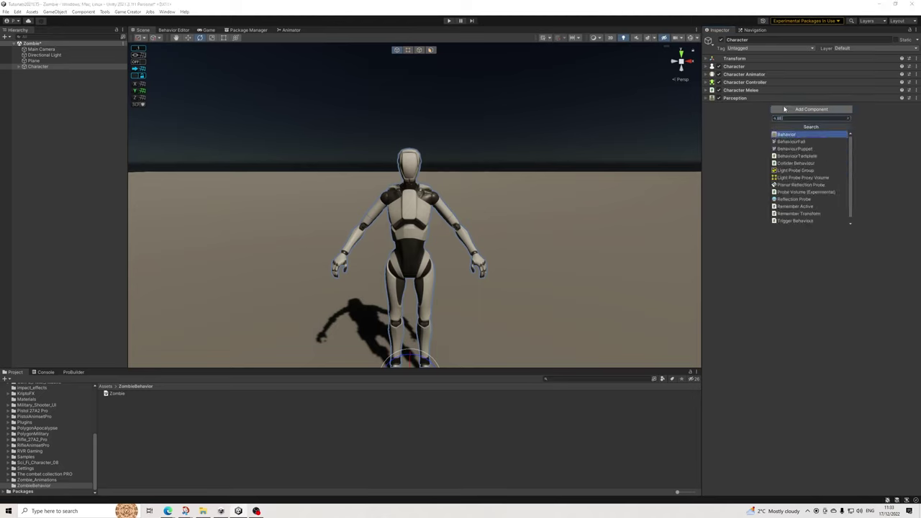
key(Return)
Add the Stats and Local Variables components to the character.
click(781, 116)
text(sta)
click(784, 164)
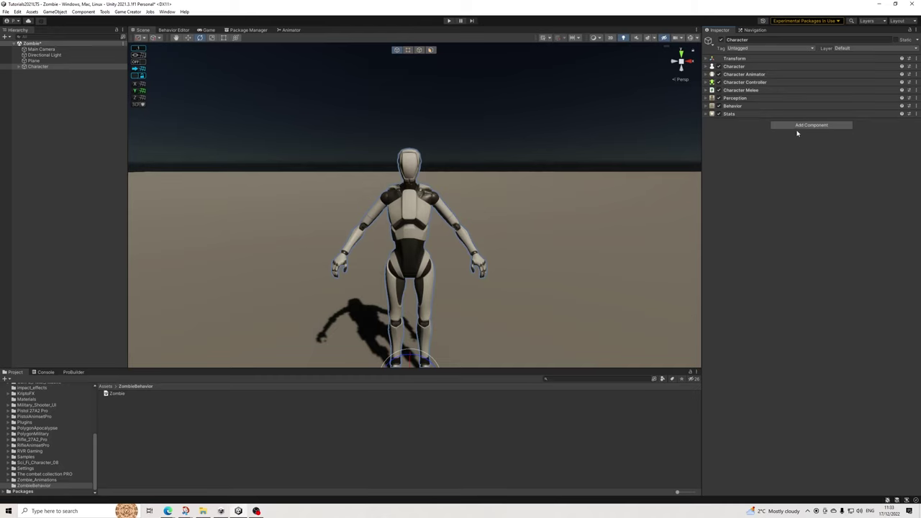
click(819, 126)
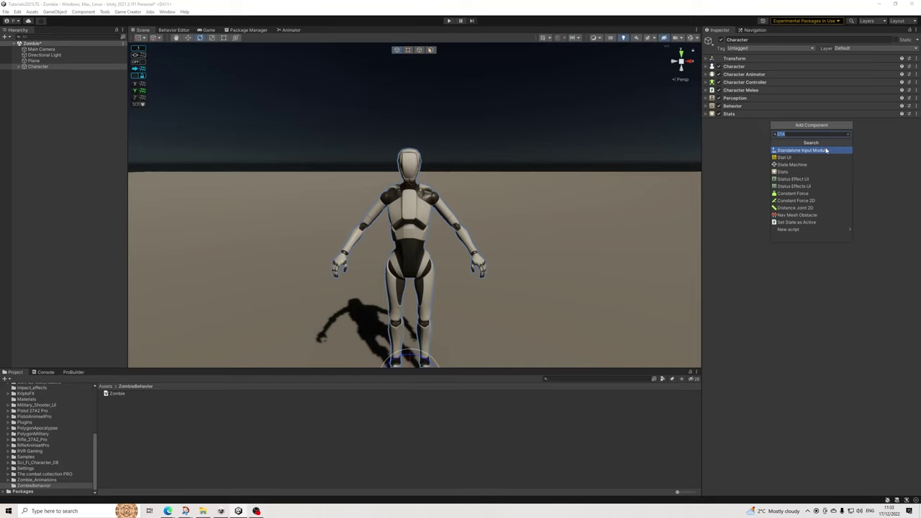
text(local)
click(826, 150)
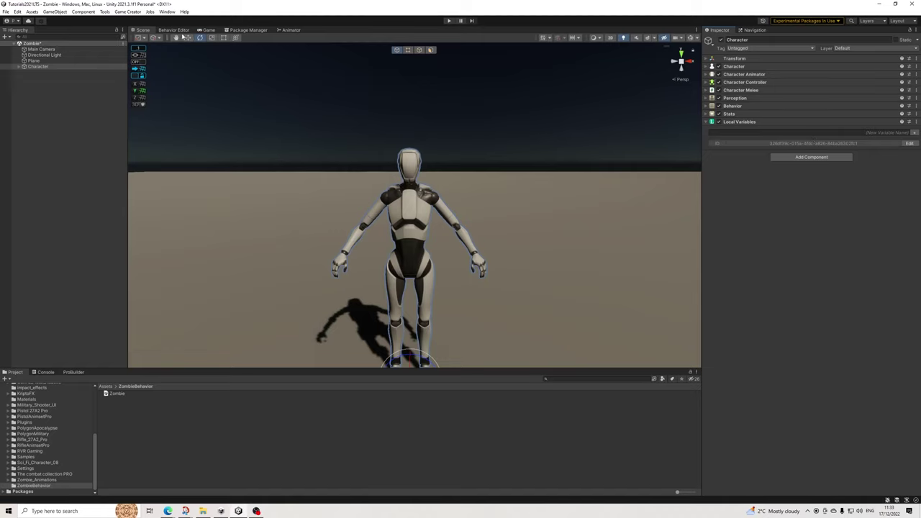
Add three empty entries to the character's Local Variables.
click(914, 133)
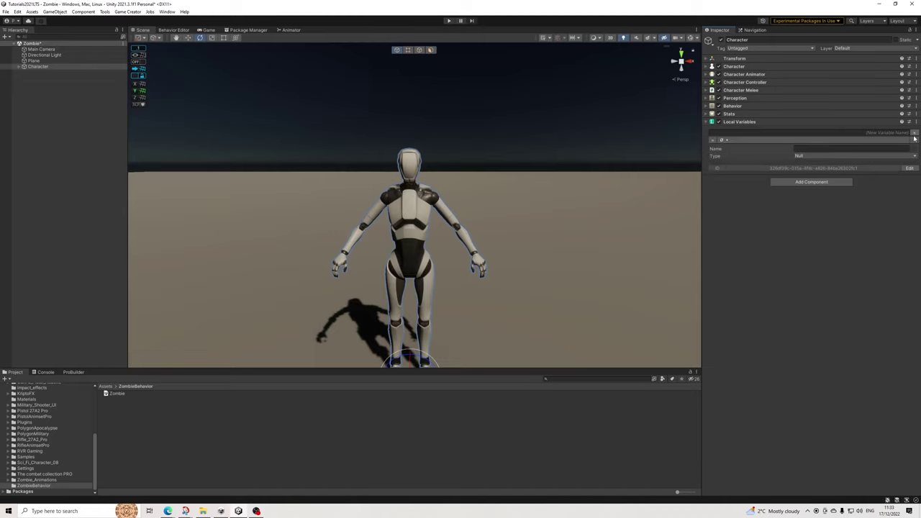
click(914, 134)
click(914, 133)
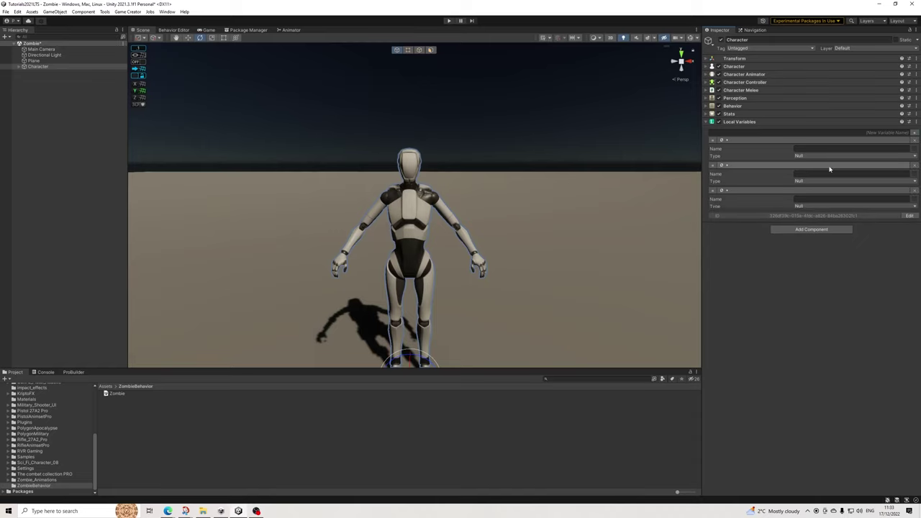
Set the first local variable's type to Bool and name it Phase01.
click(807, 156)
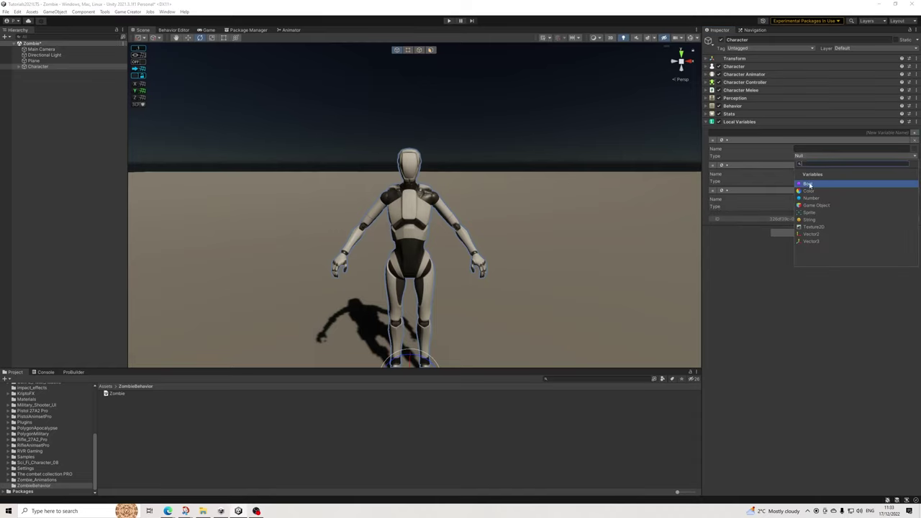
click(805, 183)
click(809, 149)
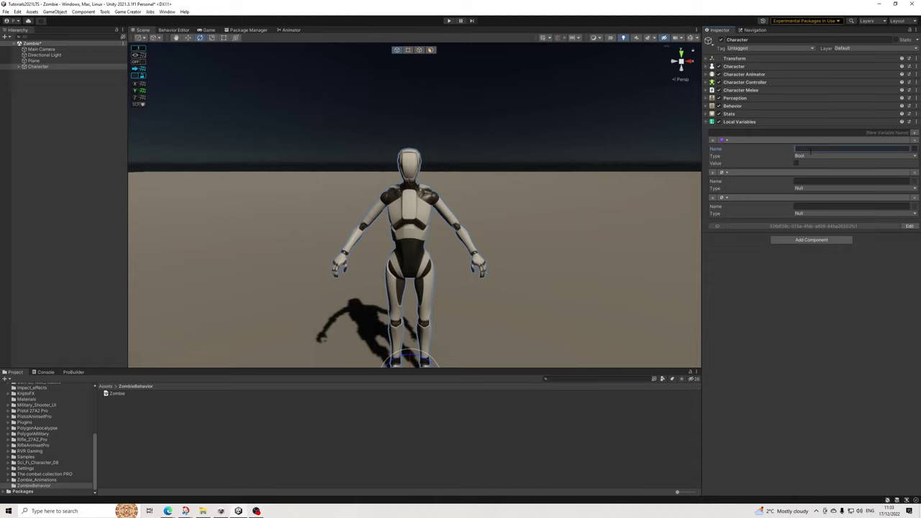
text(pHASE)
key(BackSpace)
key(BackSpace)
key(BackSpace)
key(BackSpace)
text(Phase01)
Name the second local variable Phase02 and the third Phase03.
key(Return)
text(Phase02)
click(821, 206)
text(Phase03)
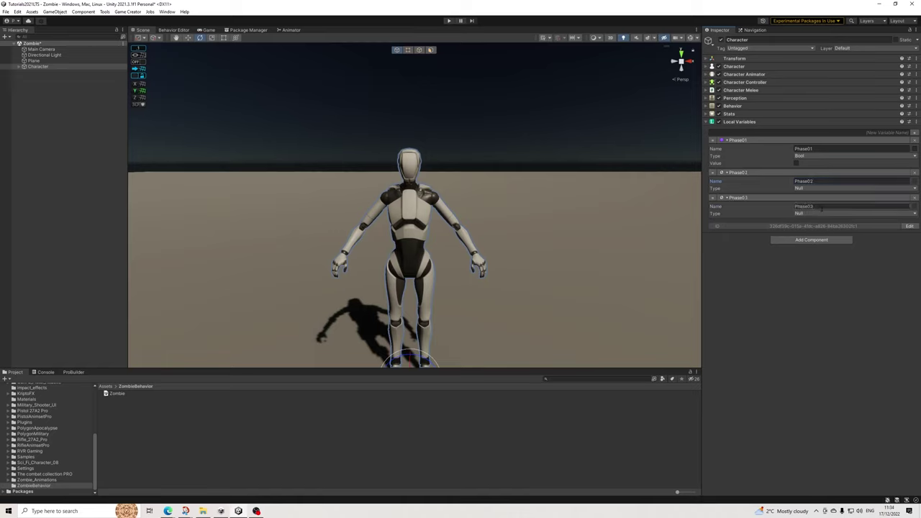
Set the Phase02 and Phase03 variables to type Bool and collapse all three variable entries.
click(800, 187)
click(807, 221)
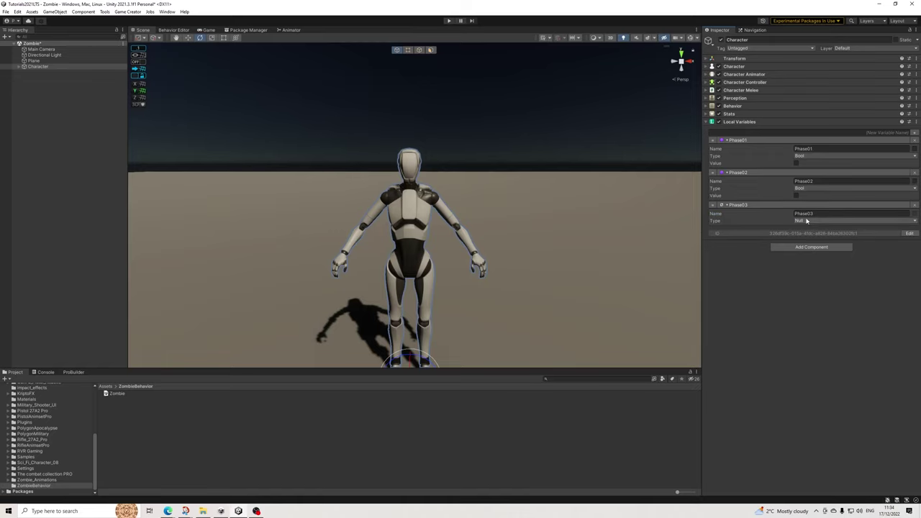
click(798, 224)
click(807, 251)
click(779, 207)
click(756, 173)
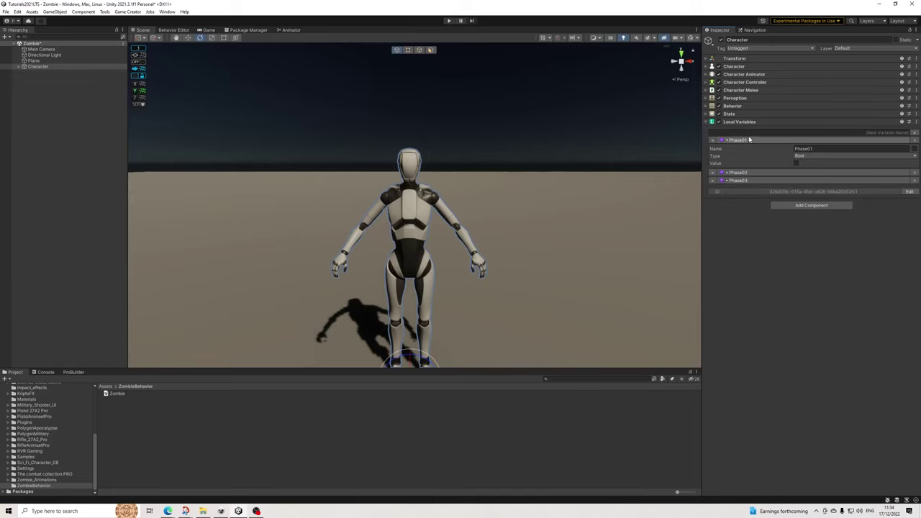
click(749, 140)
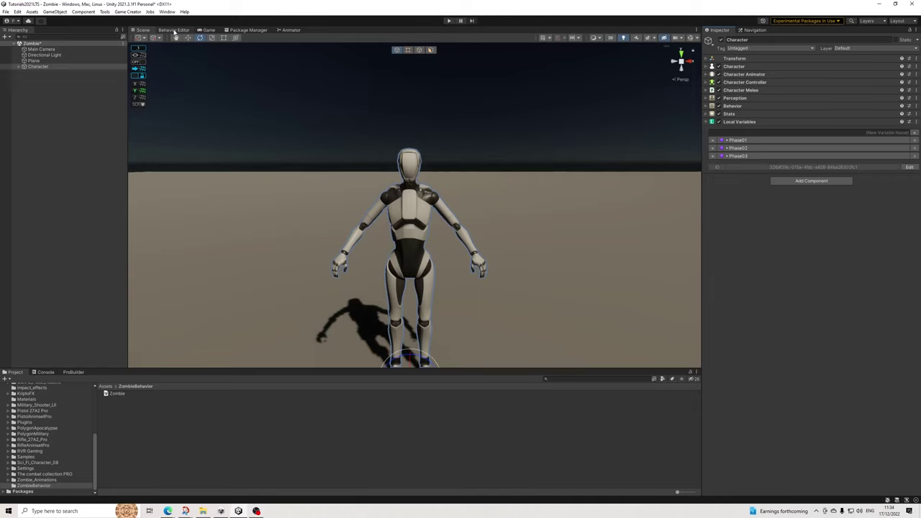
Remove the Phase03 variable from the character's Local Variables.
click(785, 155)
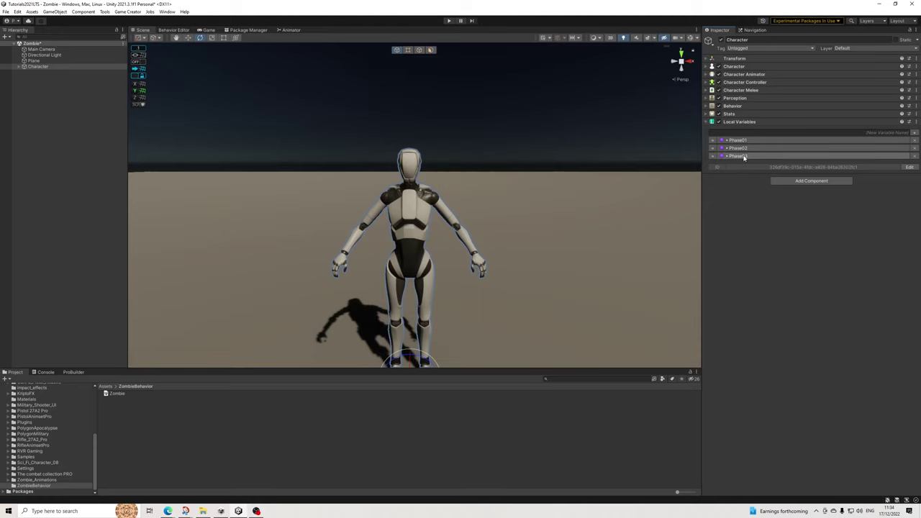
click(827, 165)
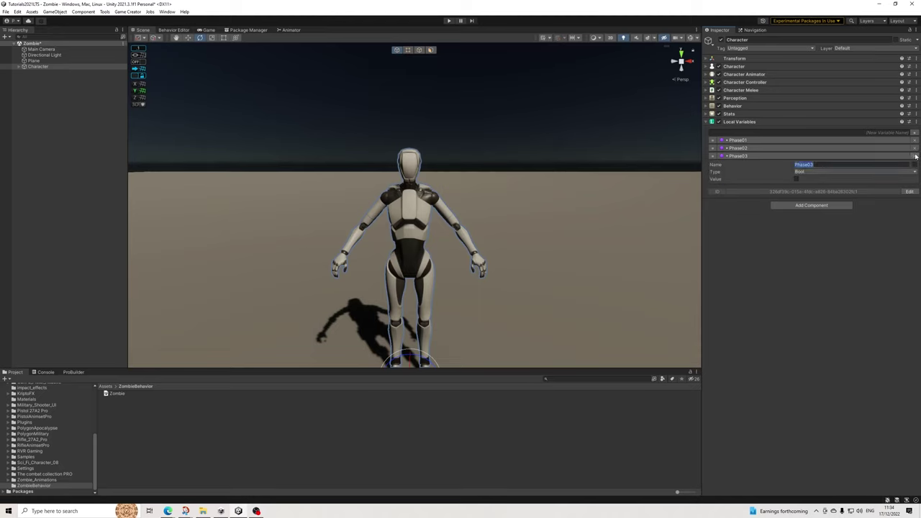
click(913, 156)
drag(731, 149, 745, 144)
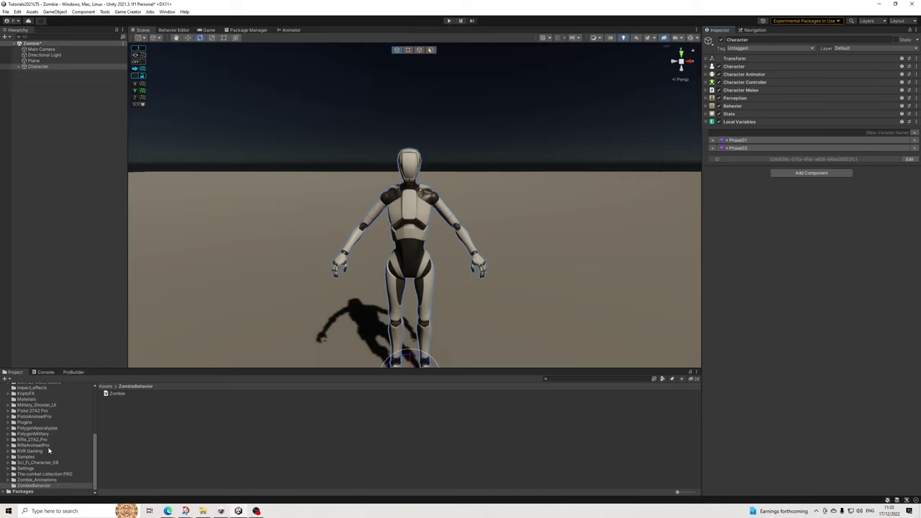
Open the Characters folder in the PolygonApocalypse prefabs and go to the SM_Chr_Zombie models.
scroll(46, 460, up, 5)
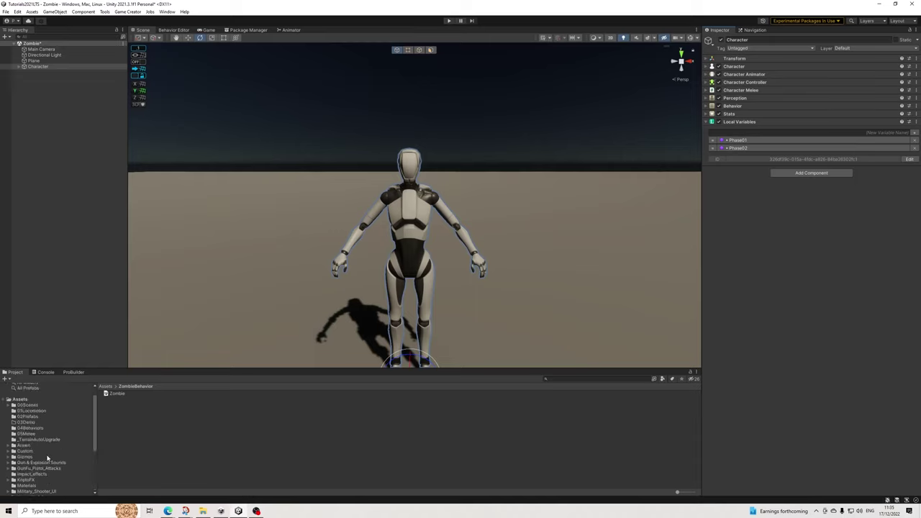
scroll(49, 458, down, 5)
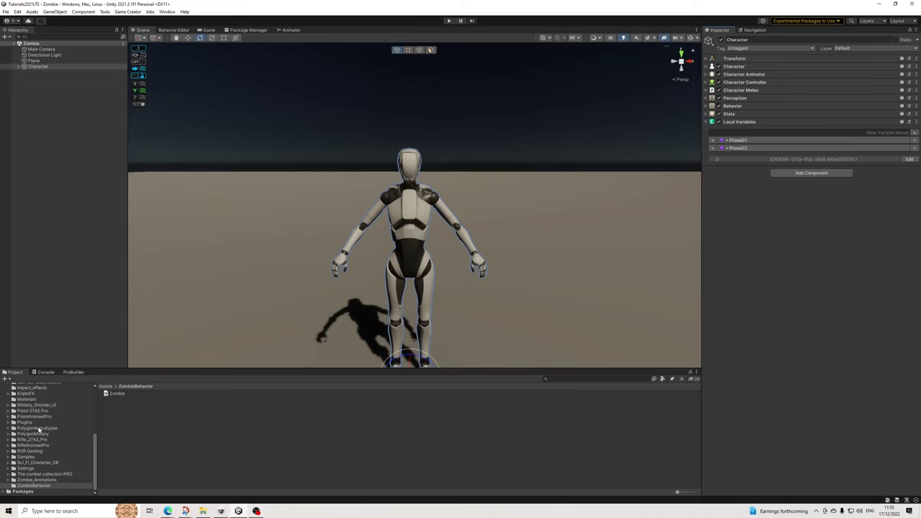
click(13, 430)
scroll(40, 469, down, 3)
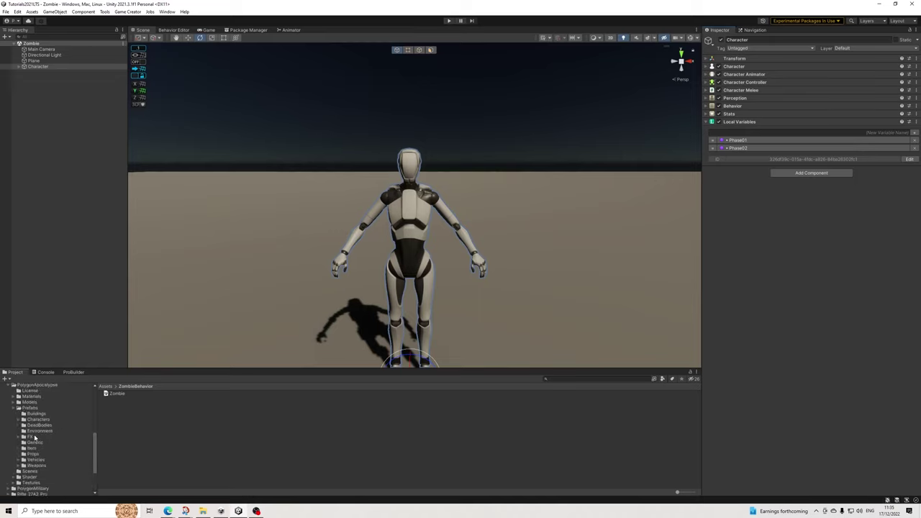
click(40, 419)
scroll(119, 433, down, 5)
scroll(119, 432, down, 1)
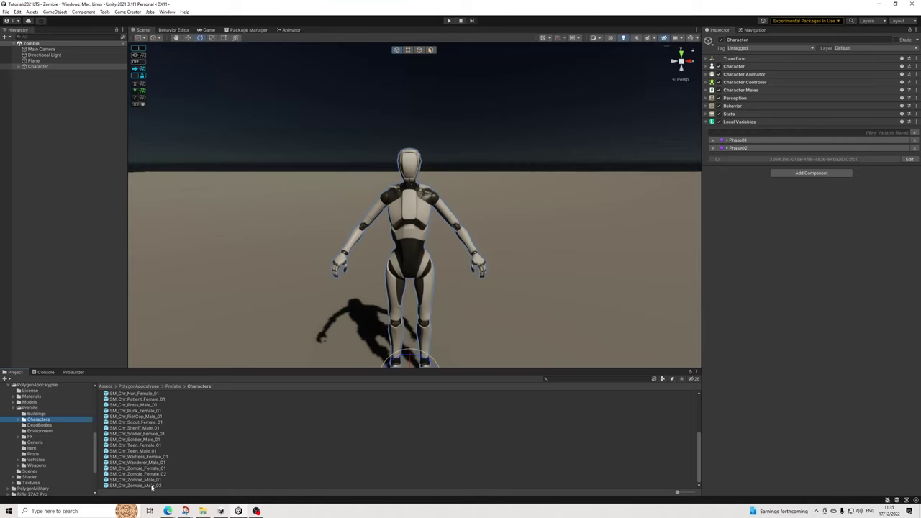
Replace the Character's model with the SM_Chr_Zombie_Female_01 prefab in its Character Animator component.
click(20, 67)
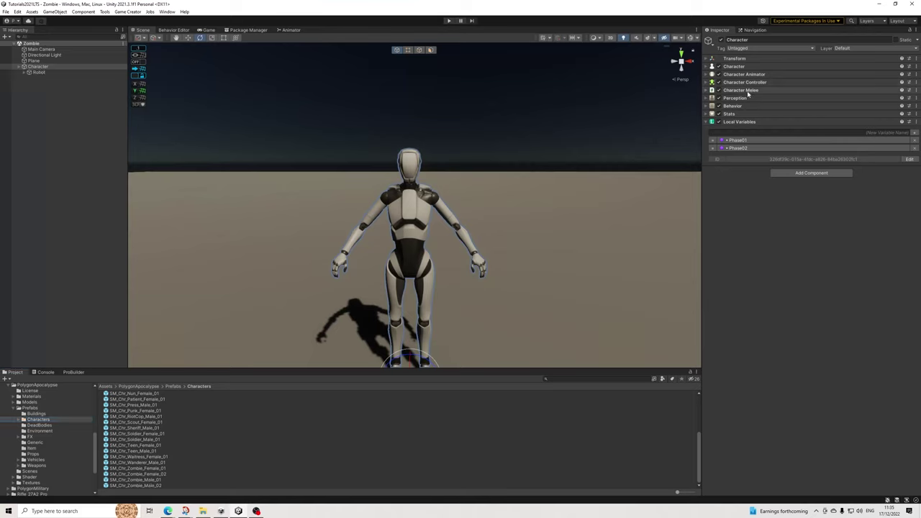
click(734, 66)
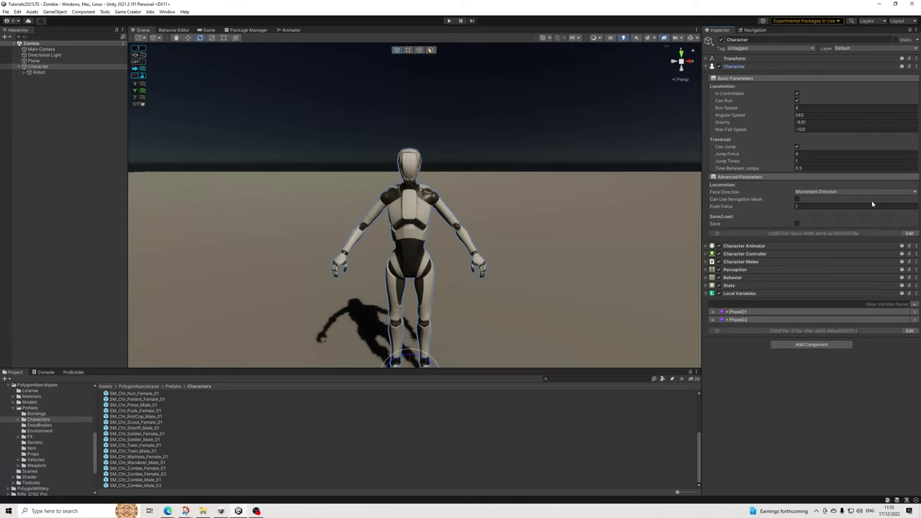
click(734, 66)
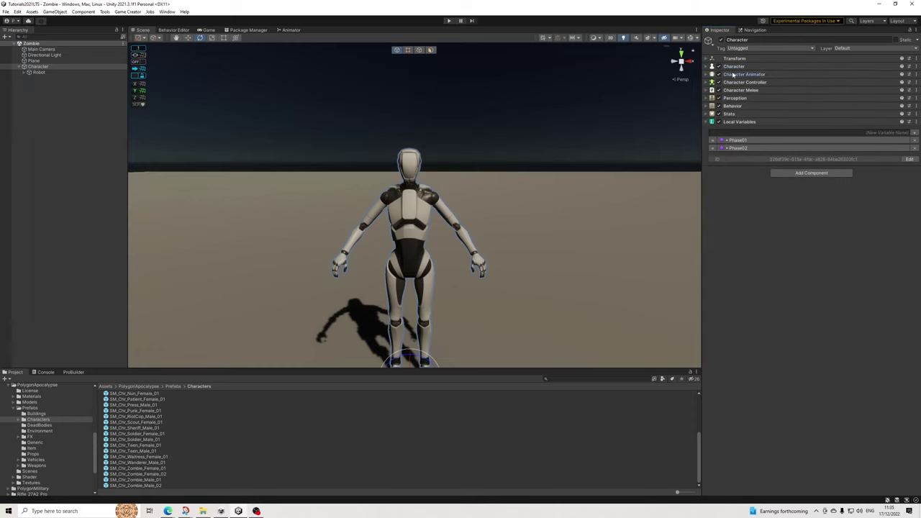
click(744, 74)
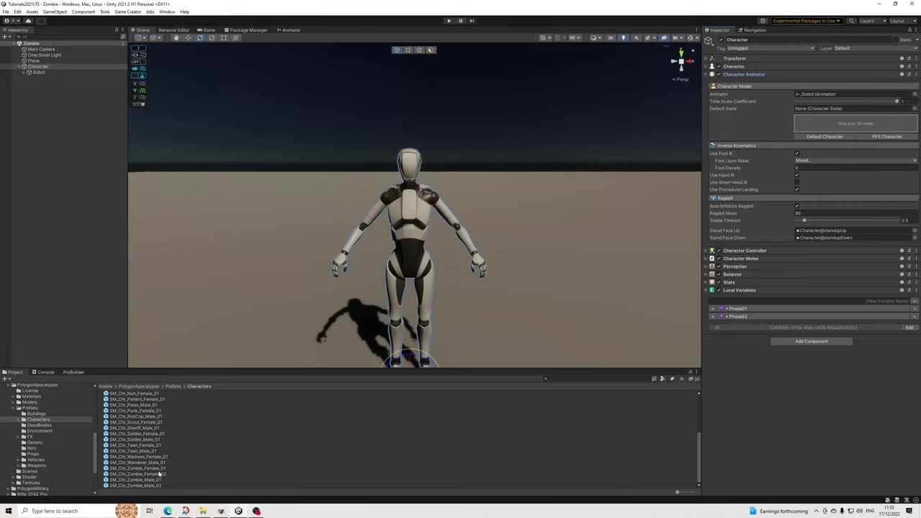
drag(162, 468, 854, 124)
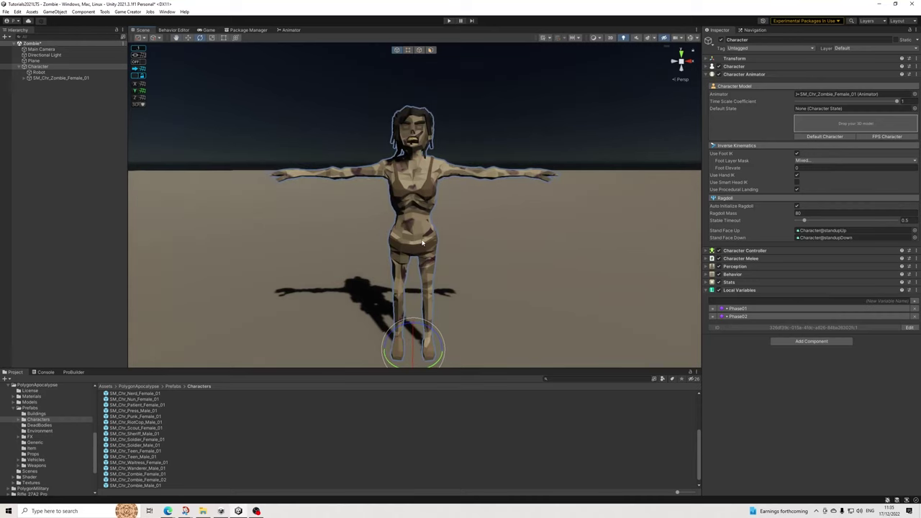
click(796, 188)
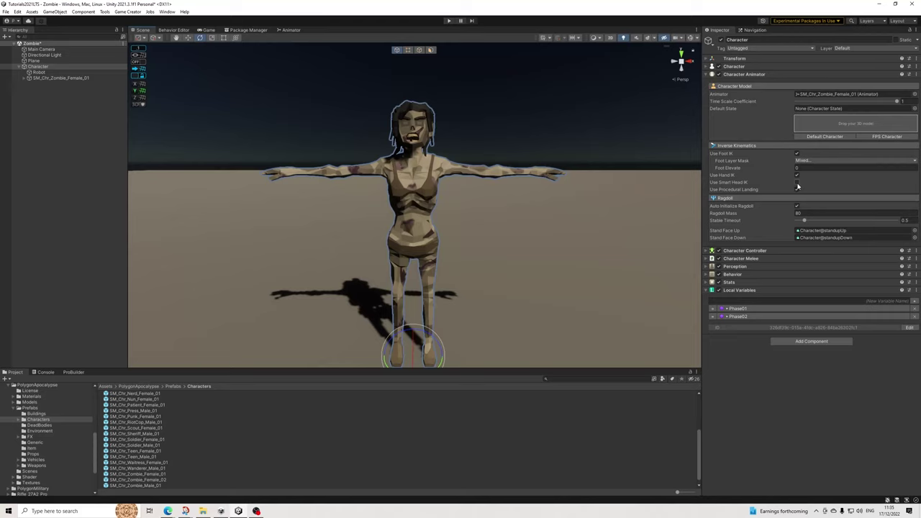
click(746, 76)
click(747, 75)
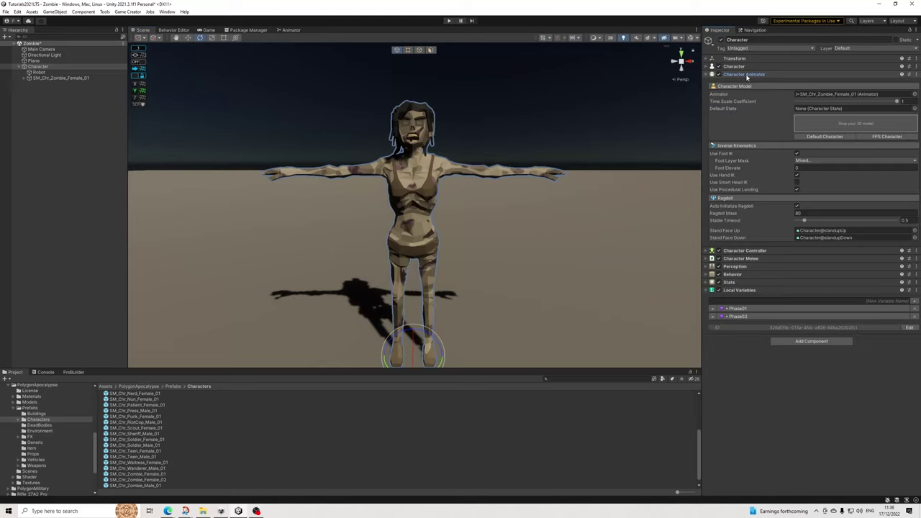
click(747, 75)
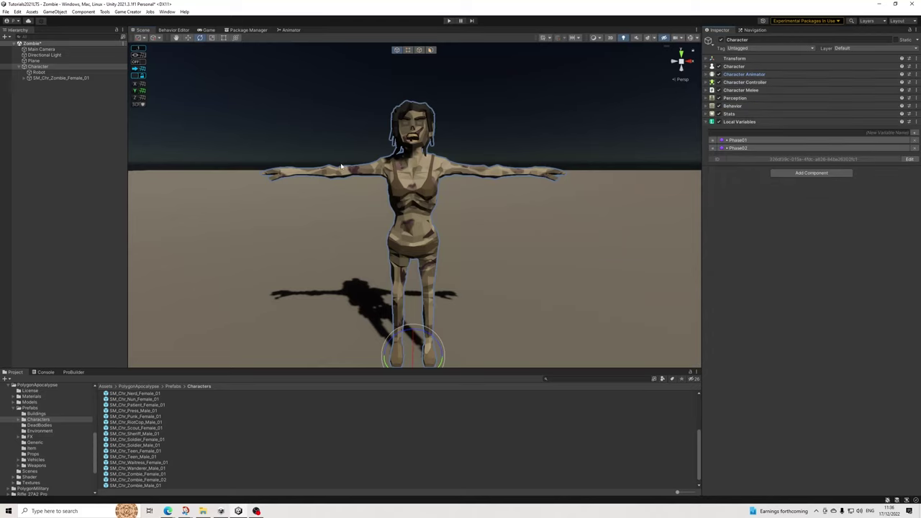
Create a Game Creator Melee Weapon asset named Zombie Weapon in the ZombieBehavior folder and add two empty prefab elements to its weapon model.
scroll(351, 179, down, 2)
scroll(44, 460, down, 3)
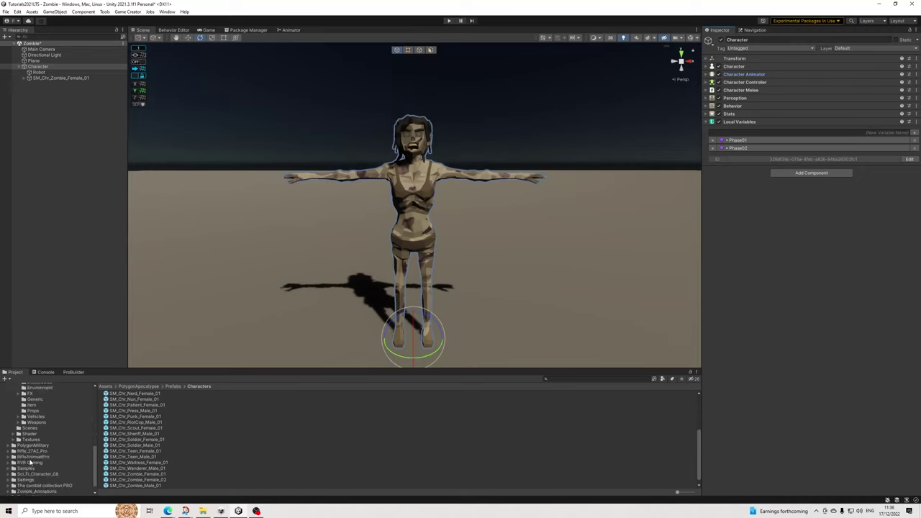
click(36, 486)
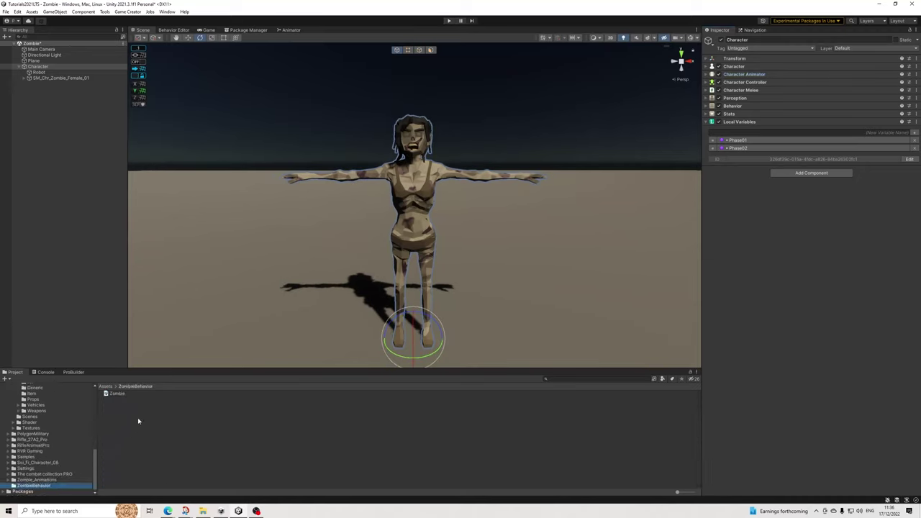
click(120, 417)
right_click(119, 417)
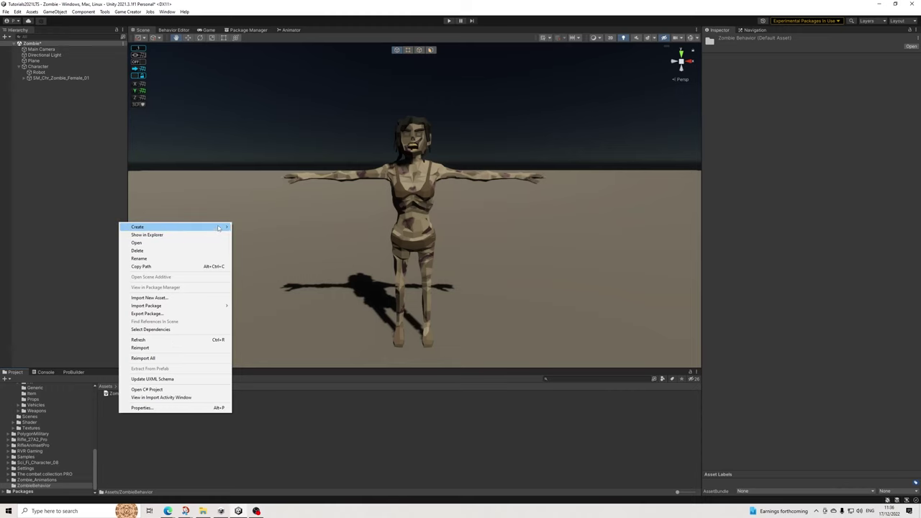
mouse_move(219, 228)
mouse_move(285, 240)
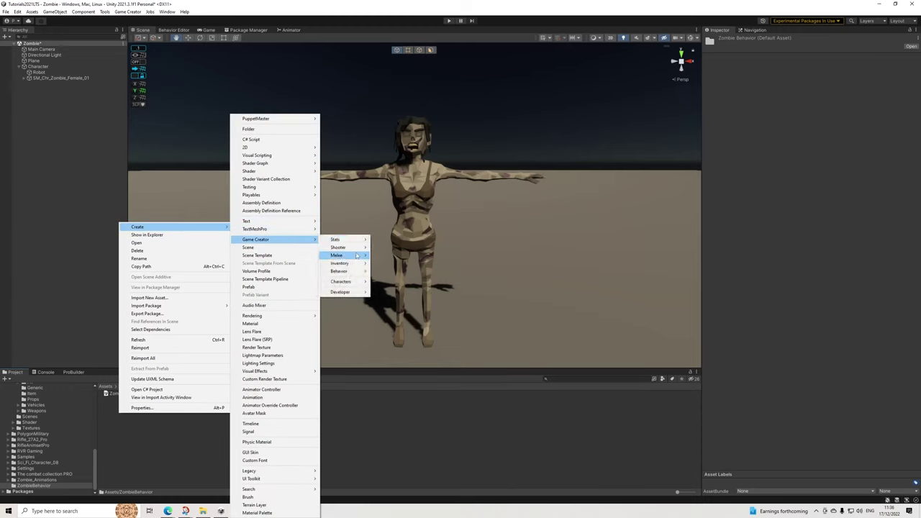
mouse_move(353, 254)
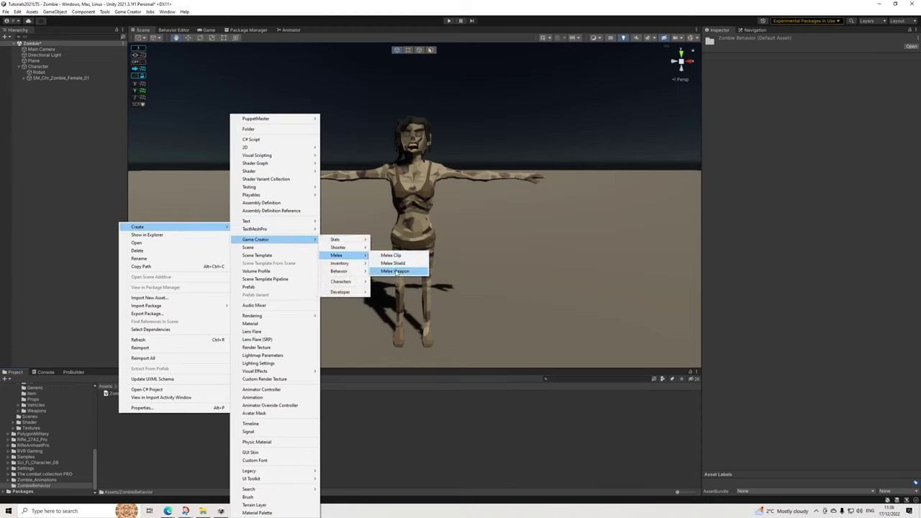
click(400, 270)
key(Return)
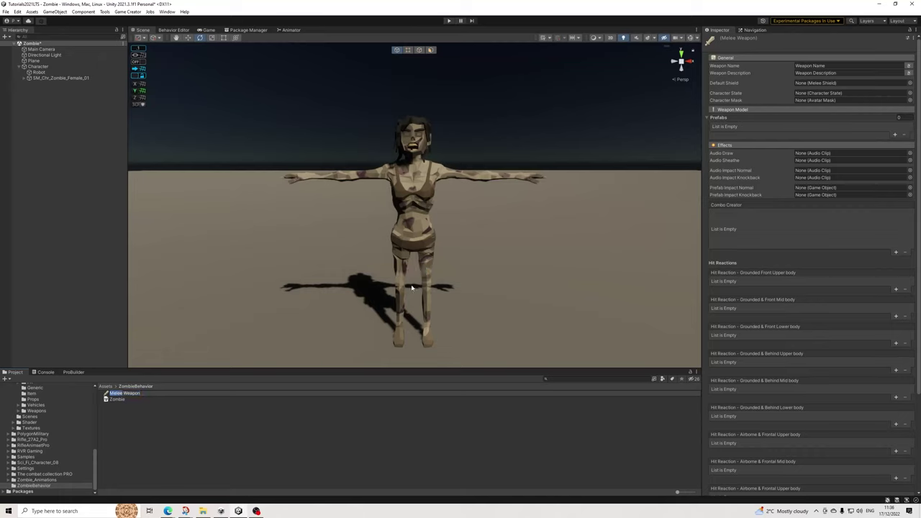
text(Zombie)
key(Return)
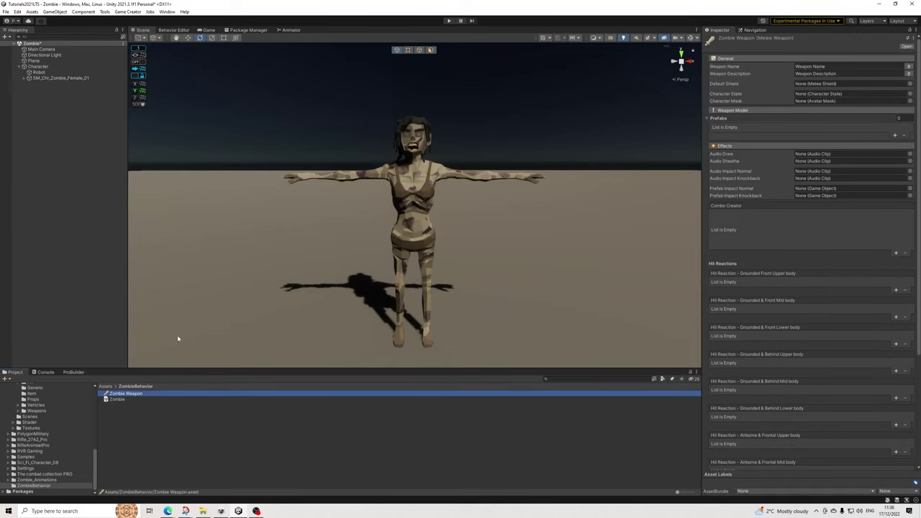
click(895, 136)
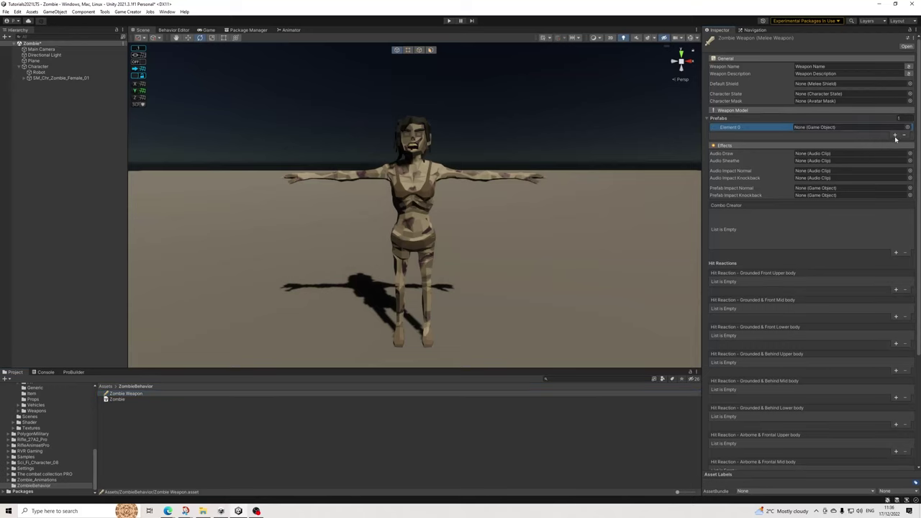
click(894, 136)
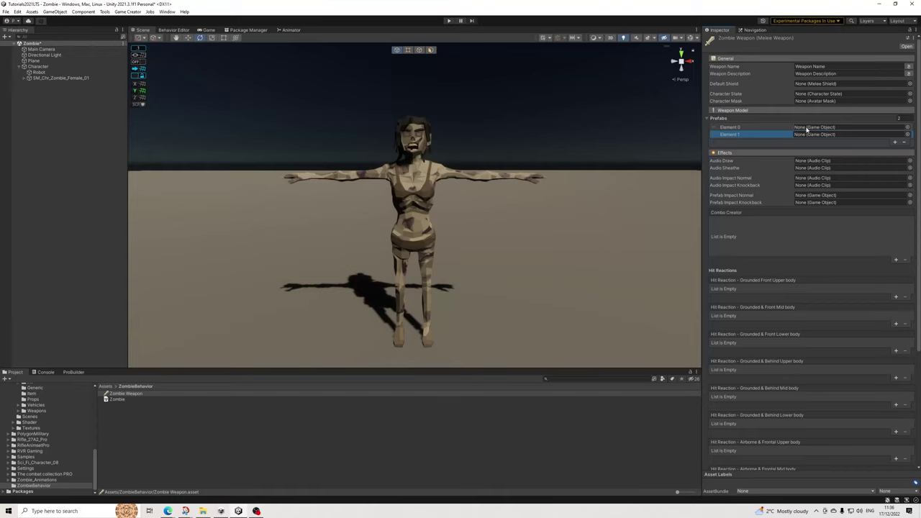
Create an empty game object at the root of the scene and set its position to 0, 0, 0.
click(20, 66)
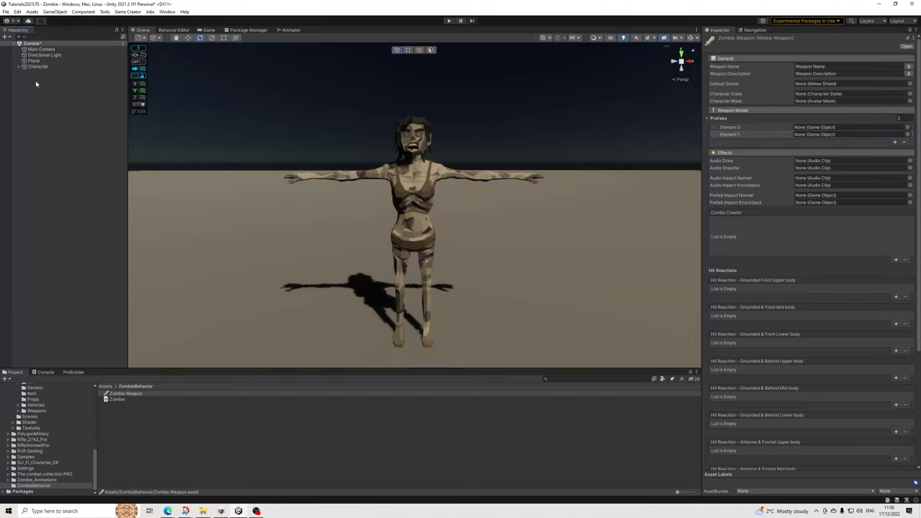
right_click(41, 84)
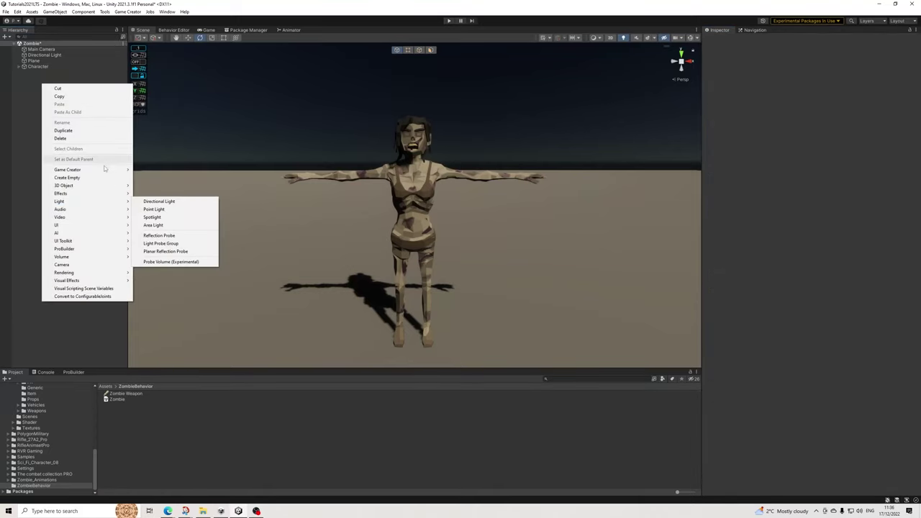
click(67, 177)
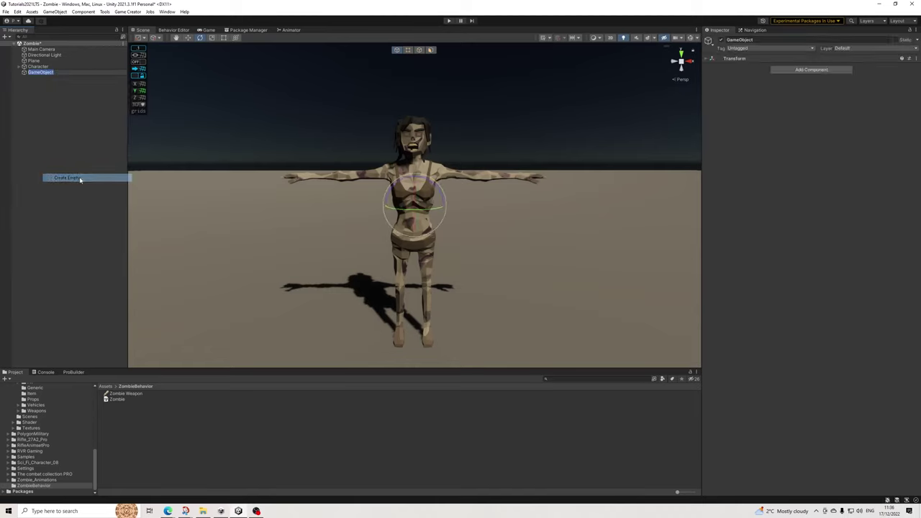
click(741, 61)
click(813, 66)
text(0)
key(Tab)
text(0)
key(Tab)
text(0)
key(Return)
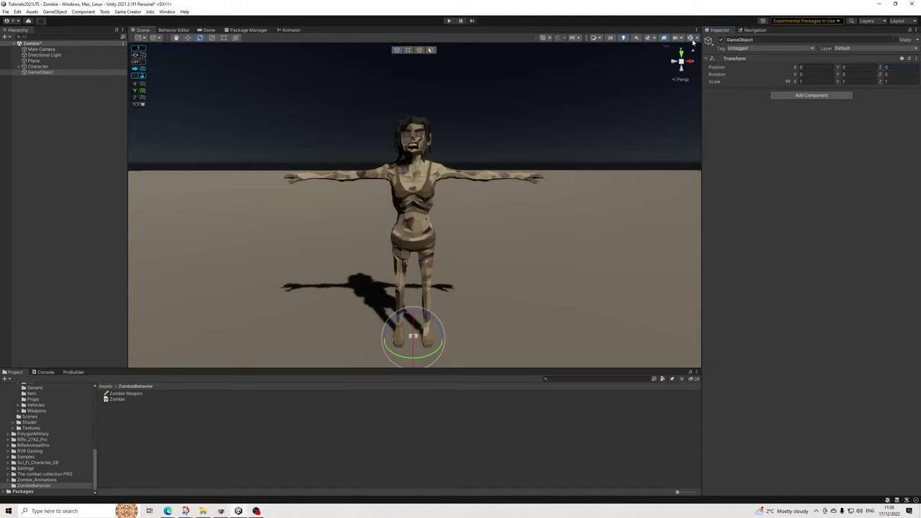
Rename the new empty object as RightHand and add a Blade Component to it.
click(748, 40)
text(RightHand)
key(Return)
click(799, 95)
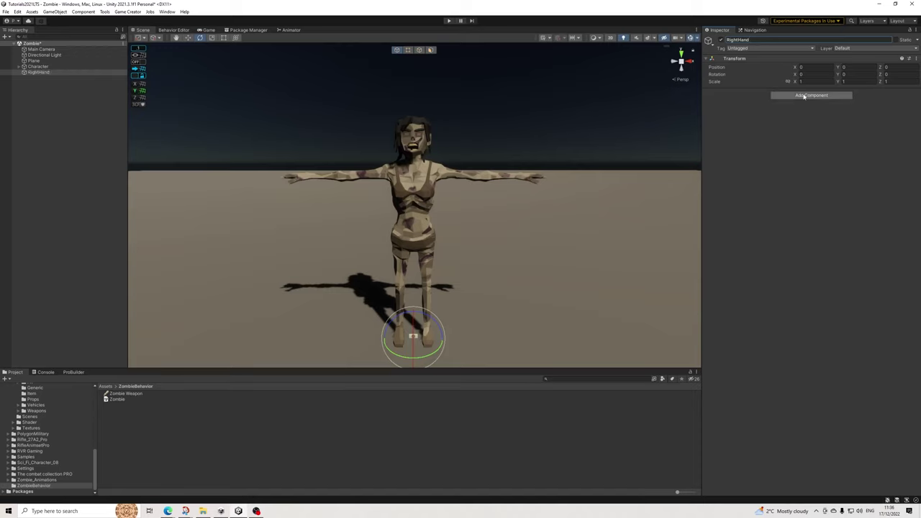
text(bl)
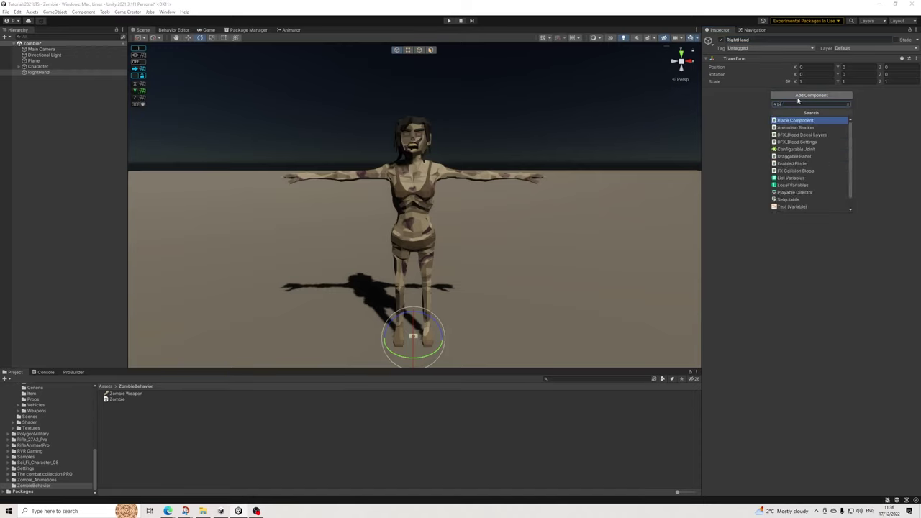
key(Return)
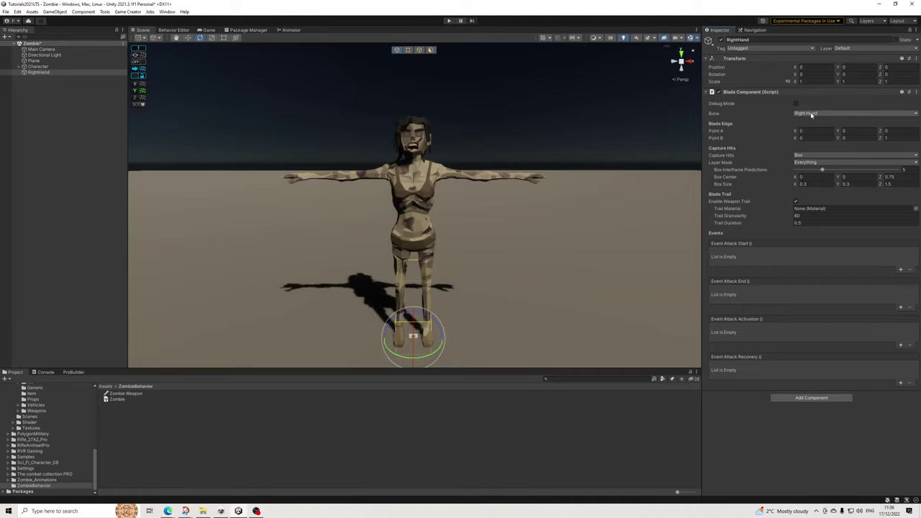
Set the RightHand blade's Capture Hits to Sphere and disable its weapon trail.
alt+drag(598, 210, 690, 213)
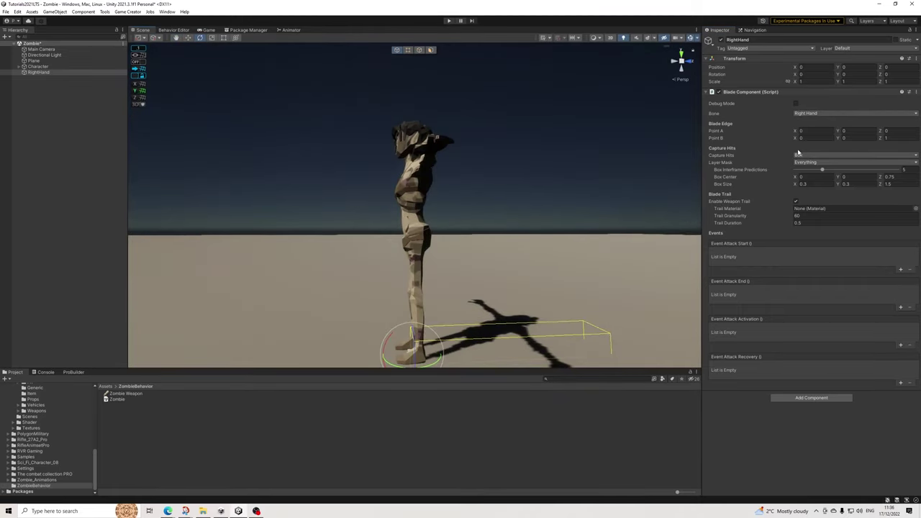
alt+drag(561, 287, 555, 225)
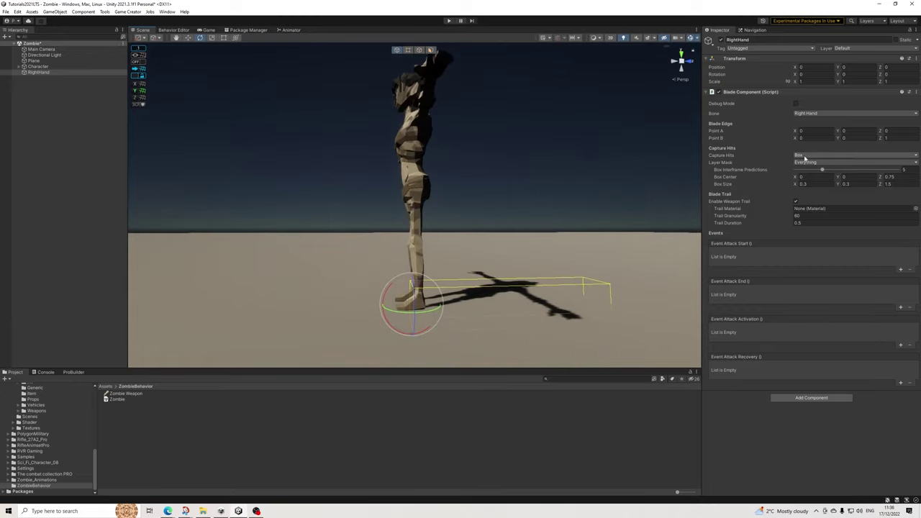
click(800, 156)
click(812, 171)
alt+drag(554, 253, 532, 284)
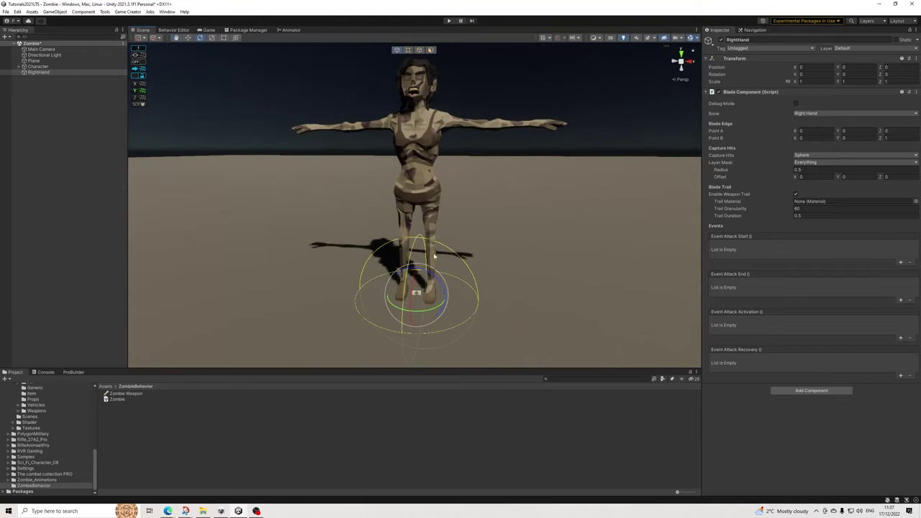
alt+drag(501, 224, 474, 246)
alt+drag(404, 247, 400, 217)
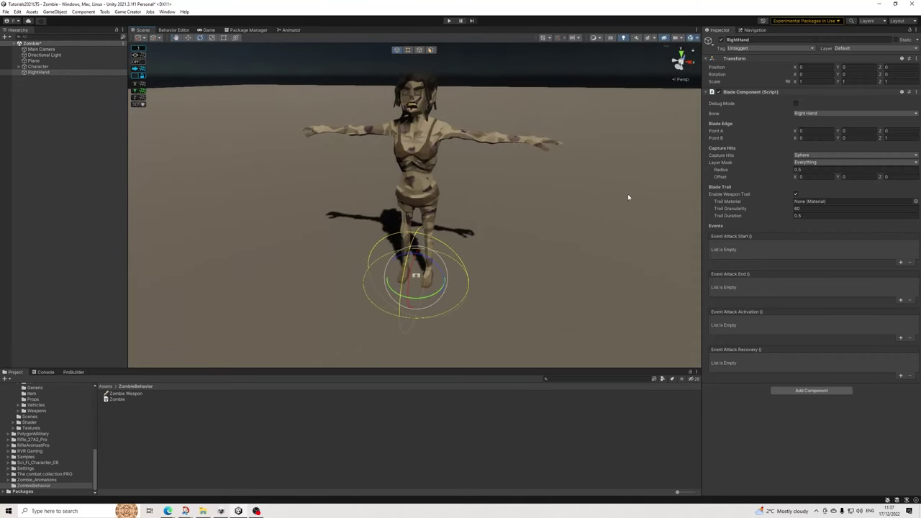
click(796, 194)
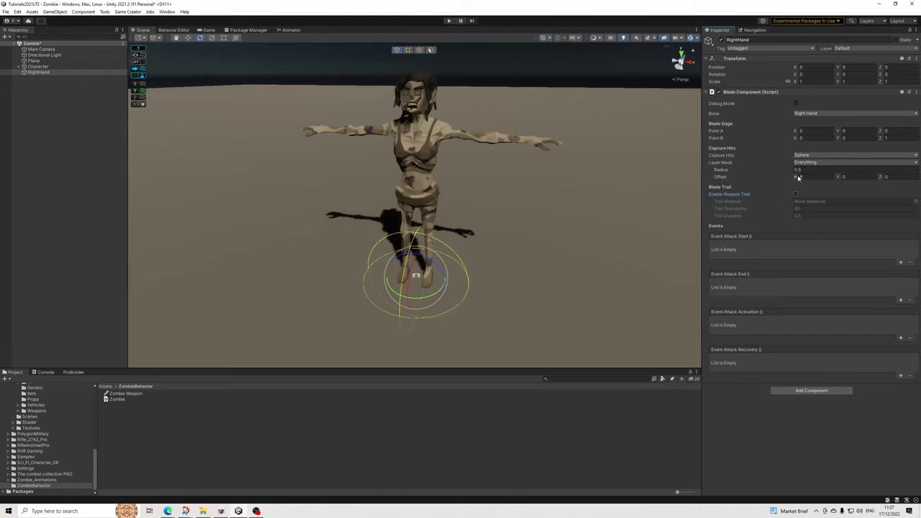
Duplicate RightHand, name the copy LeftHand and set its blade bone to Left Hand.
click(48, 73)
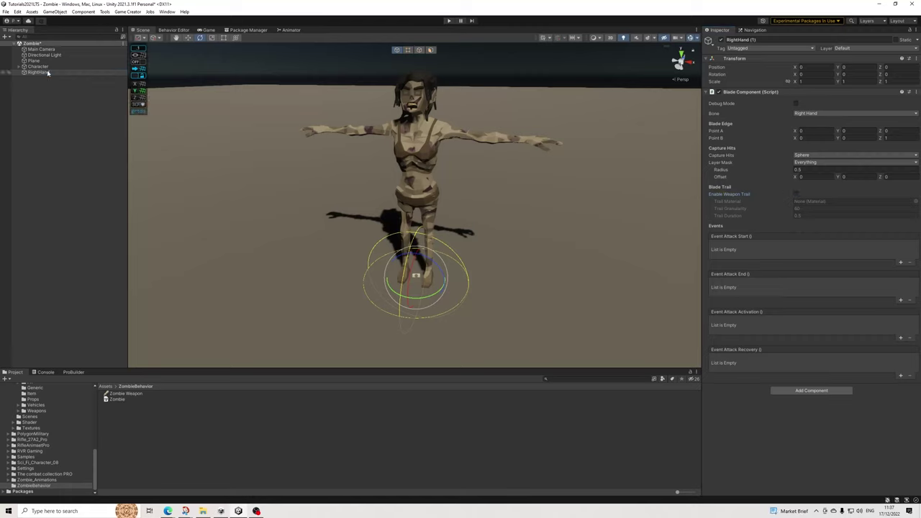
click(741, 40)
text(LeftHand)
key(Return)
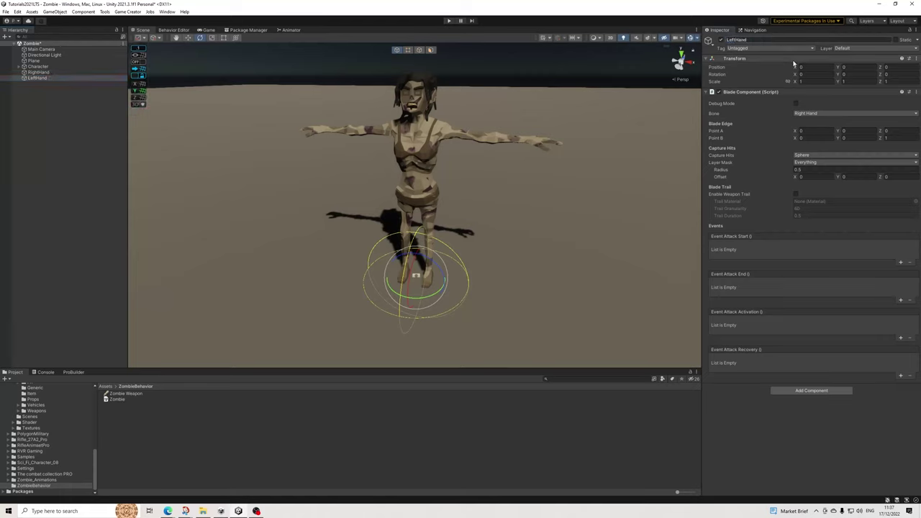
click(808, 113)
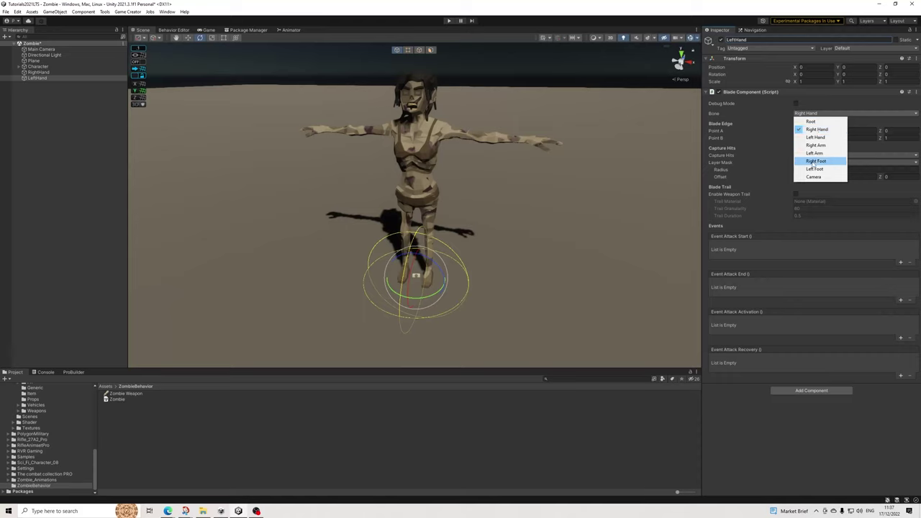
click(815, 137)
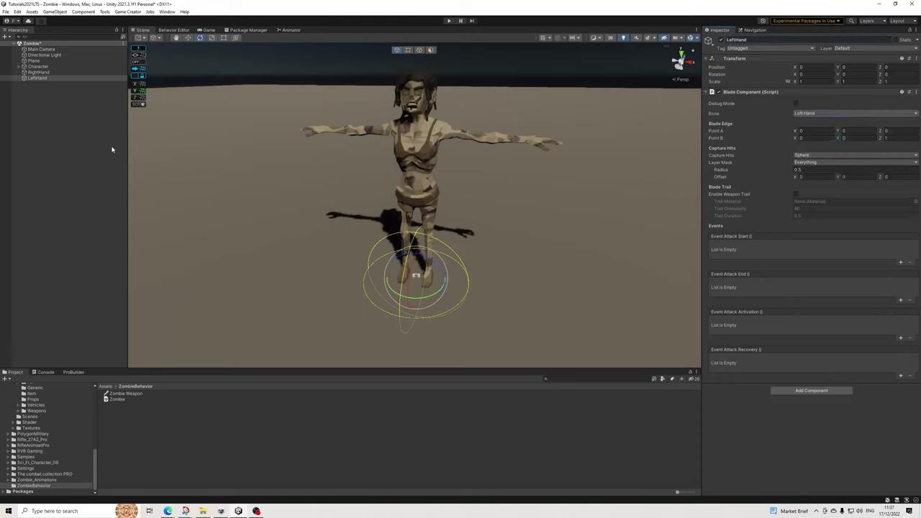
Save RightHand and LeftHand as prefabs in the ZombieBehavior folder and delete both objects from the scene.
click(33, 143)
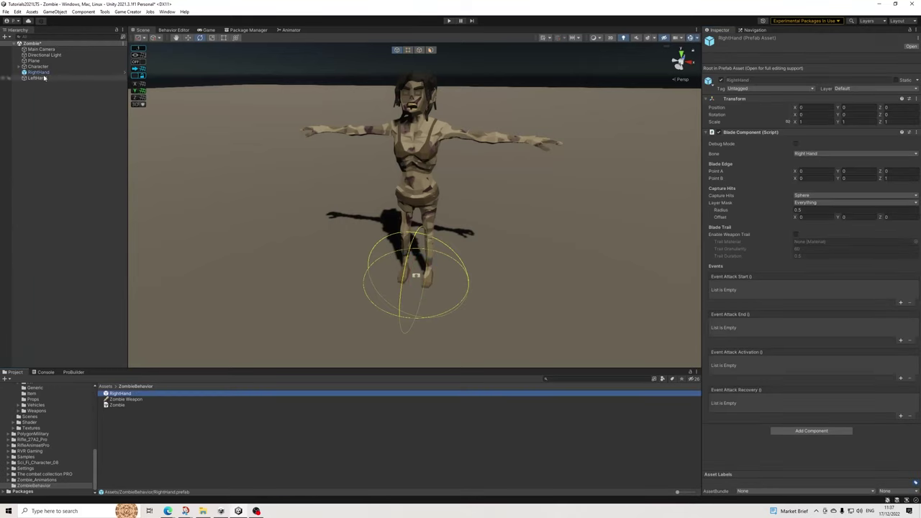
drag(144, 451, 144, 451)
click(36, 78)
shift+click(37, 72)
key(Delete)
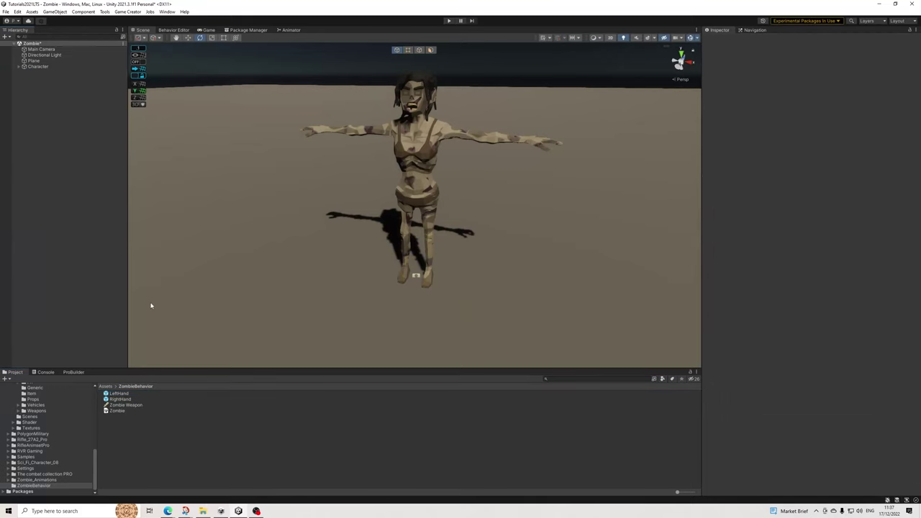
Assign the RightHand and LeftHand prefabs to the first and second prefab elements of the Zombie Weapon's model.
click(123, 407)
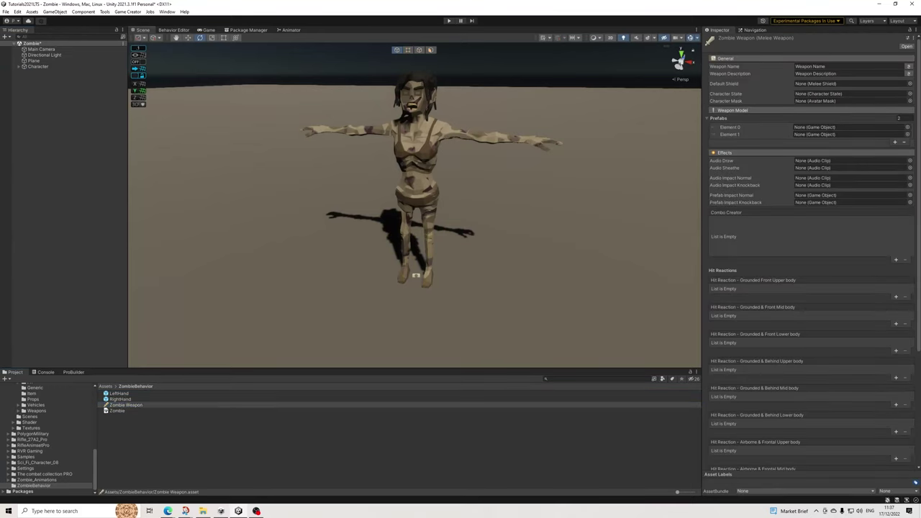
drag(862, 174, 849, 134)
drag(112, 397, 850, 129)
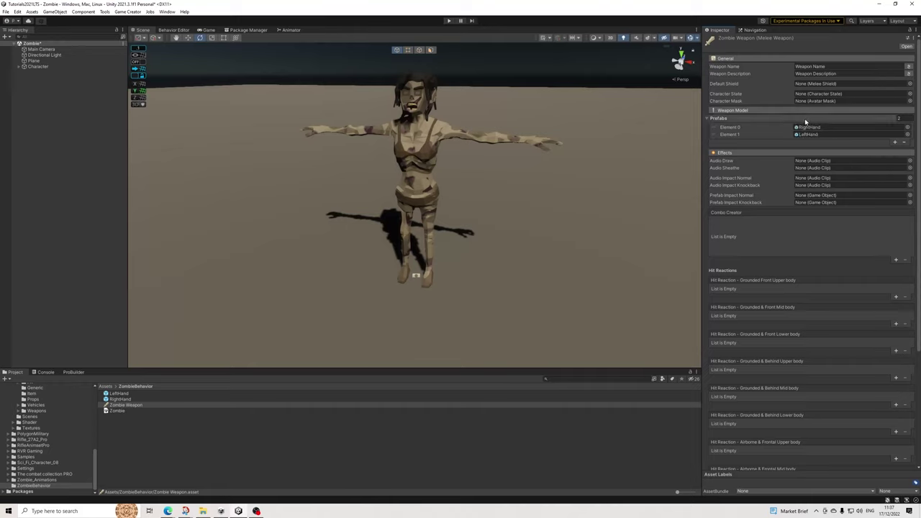
Add one empty melee clip entry to each of the Zombie Weapon's hit reaction lists: grounded, airborne and knockback.
scroll(774, 216, down, 5)
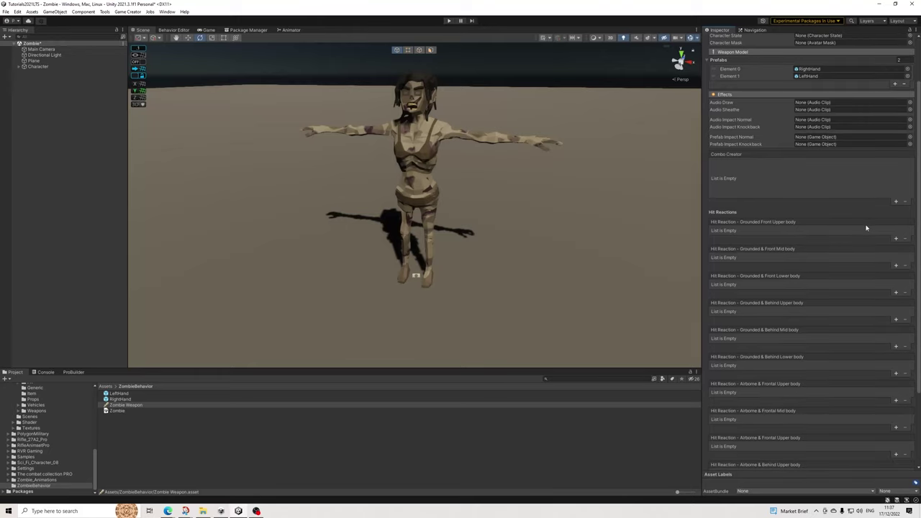
click(896, 464)
click(895, 436)
click(895, 409)
click(896, 382)
click(895, 355)
click(896, 328)
click(896, 300)
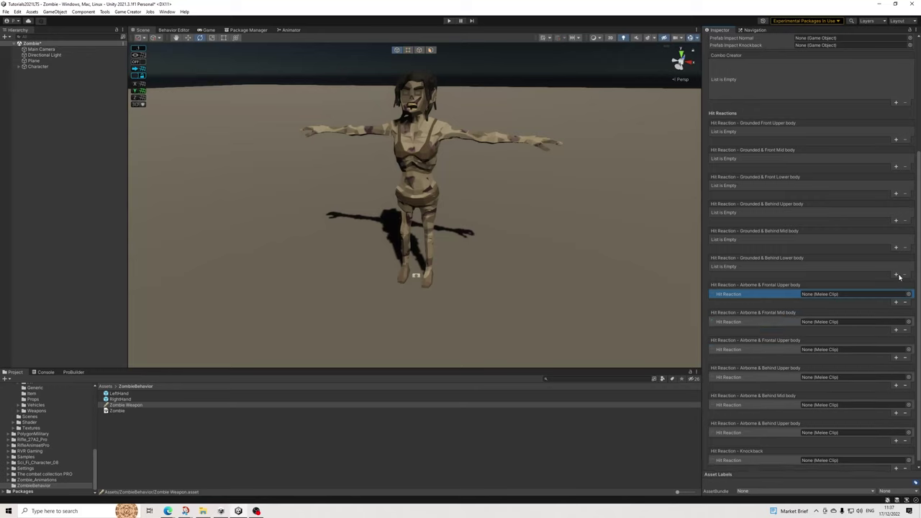
click(896, 274)
click(896, 247)
click(896, 221)
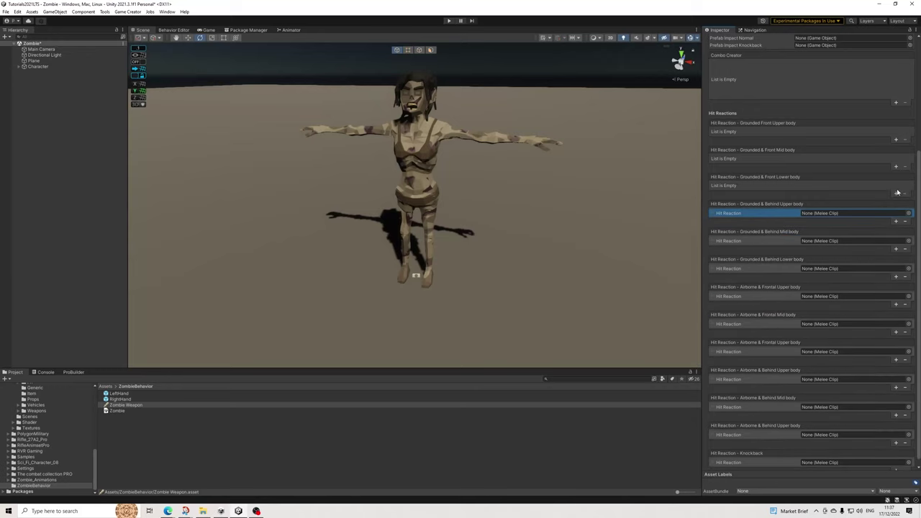
click(896, 194)
click(896, 166)
click(895, 140)
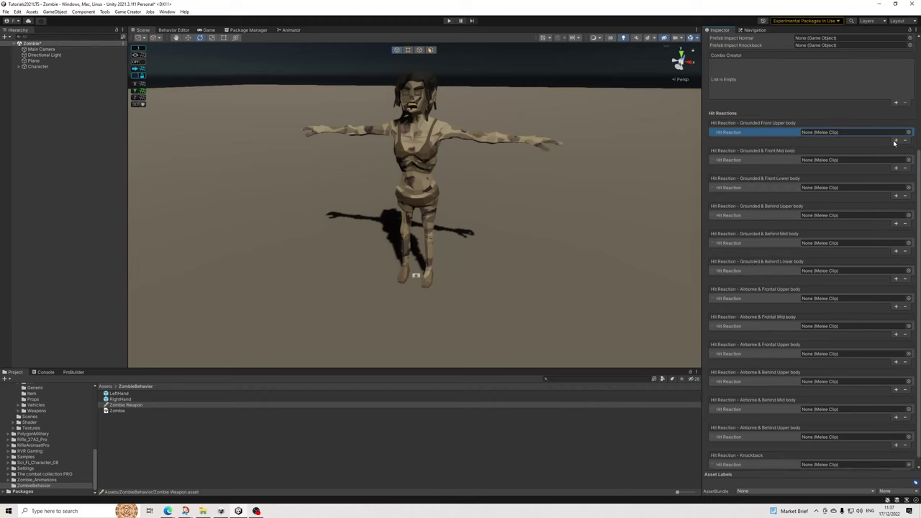
Add a combo entry to the Zombie Weapon's Combo Creator.
scroll(846, 199, up, 4)
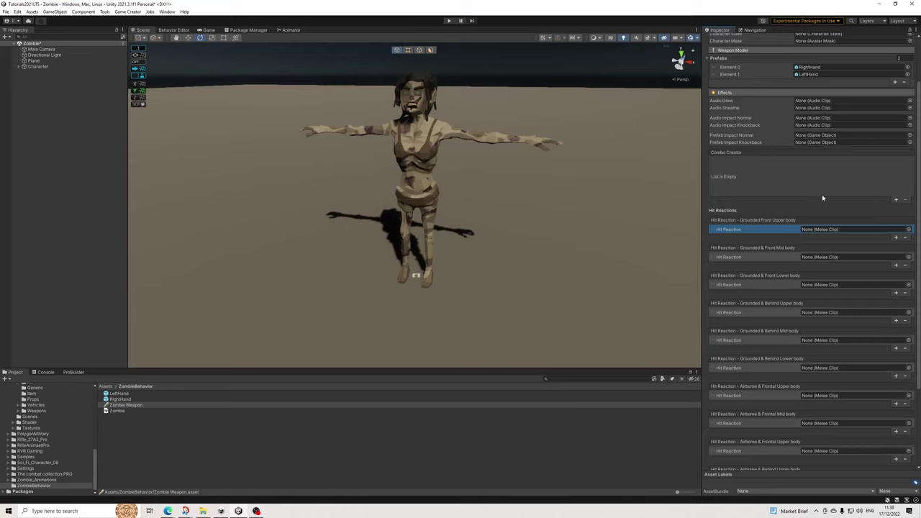
scroll(815, 230, up, 3)
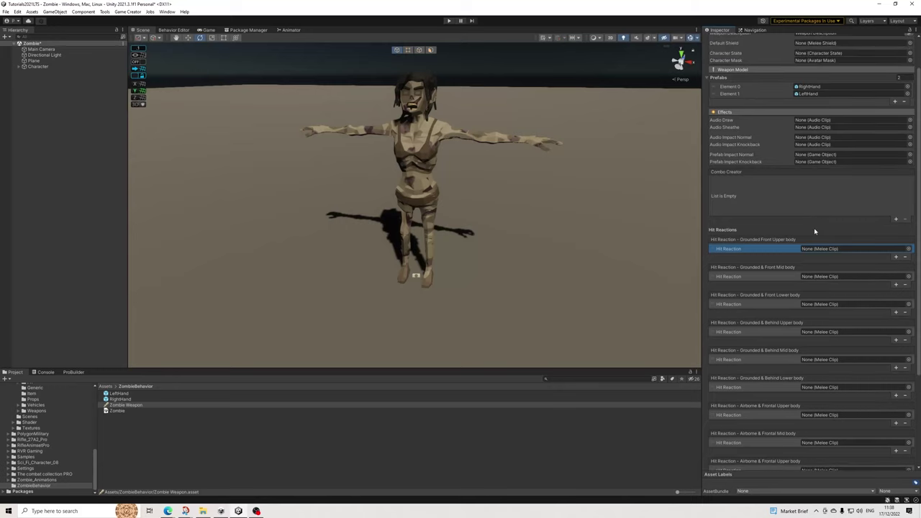
click(896, 239)
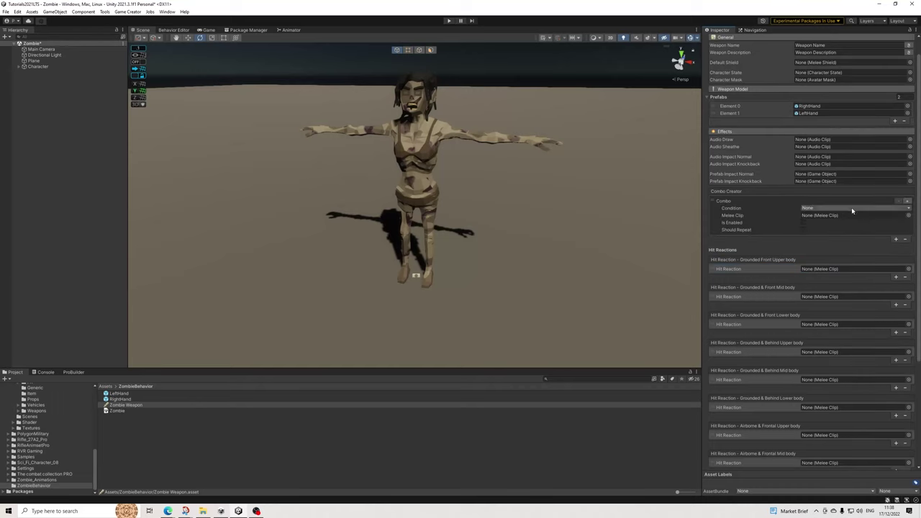
scroll(835, 223, up, 1)
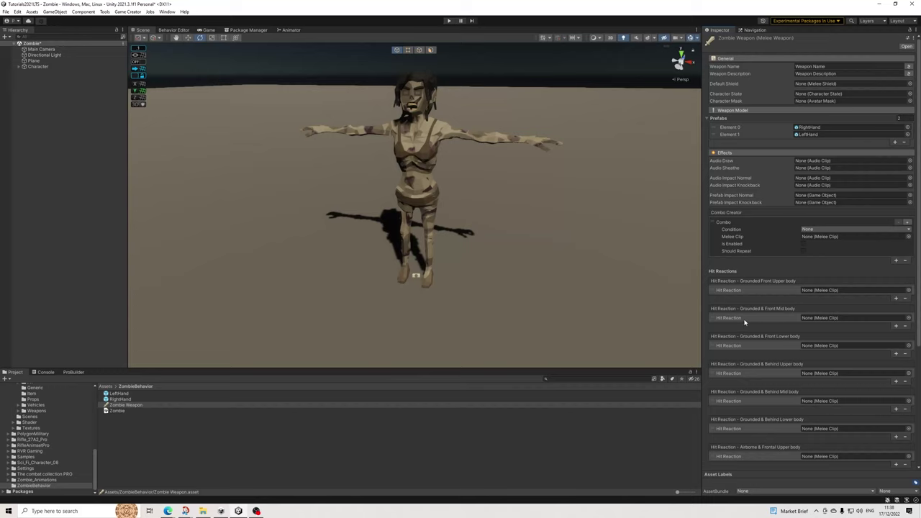
click(803, 244)
click(802, 245)
Create a Game Creator Melee Clip asset in the ZombieBehavior folder and name it HitFrontHigh.
right_click(117, 424)
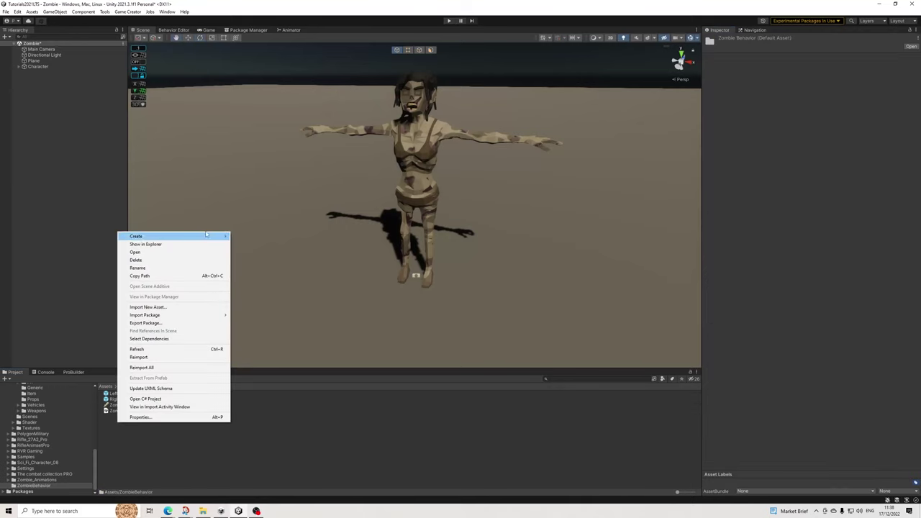
mouse_move(216, 238)
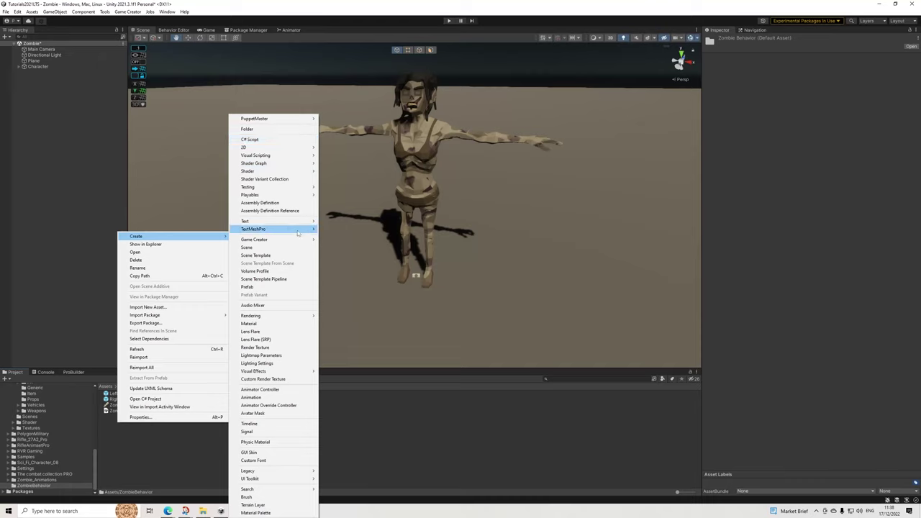
mouse_move(298, 240)
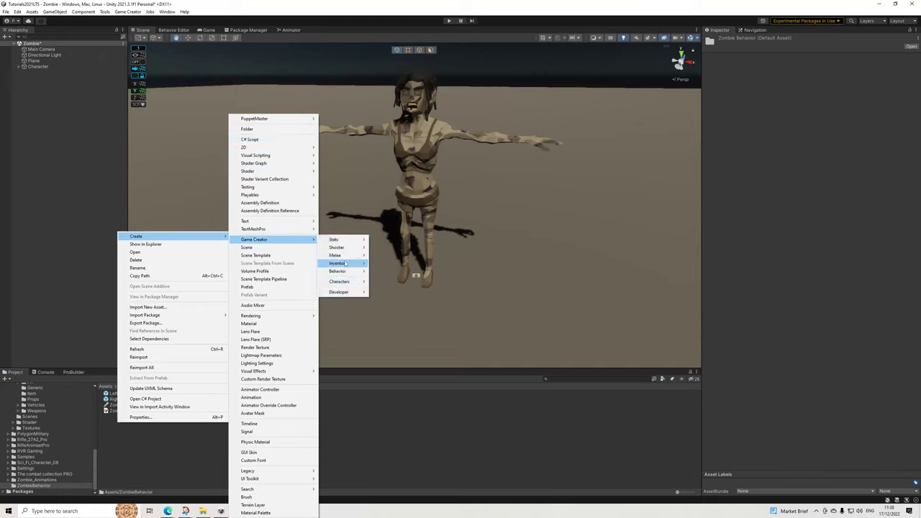
mouse_move(346, 257)
click(389, 255)
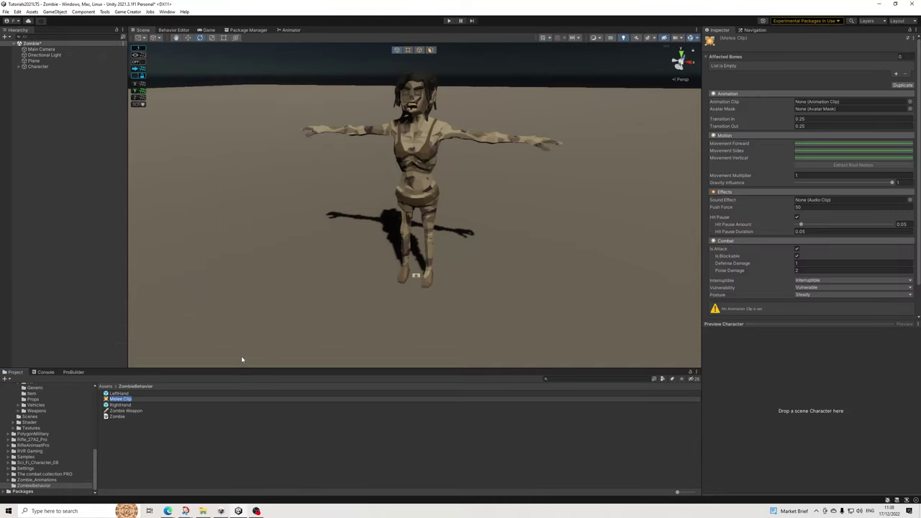
text(HitFrontHigh)
key(Return)
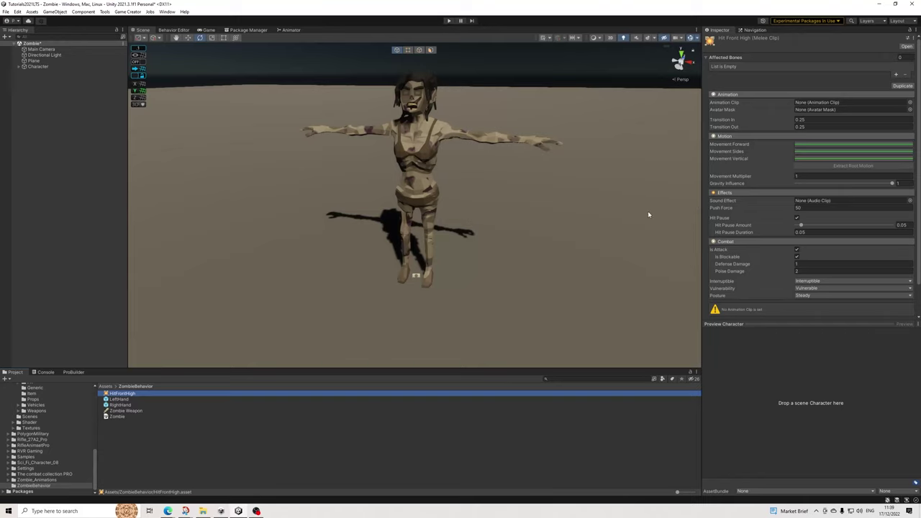
Open the Animations subfolder of Zombie_Animations in the project assets.
click(43, 479)
click(8, 480)
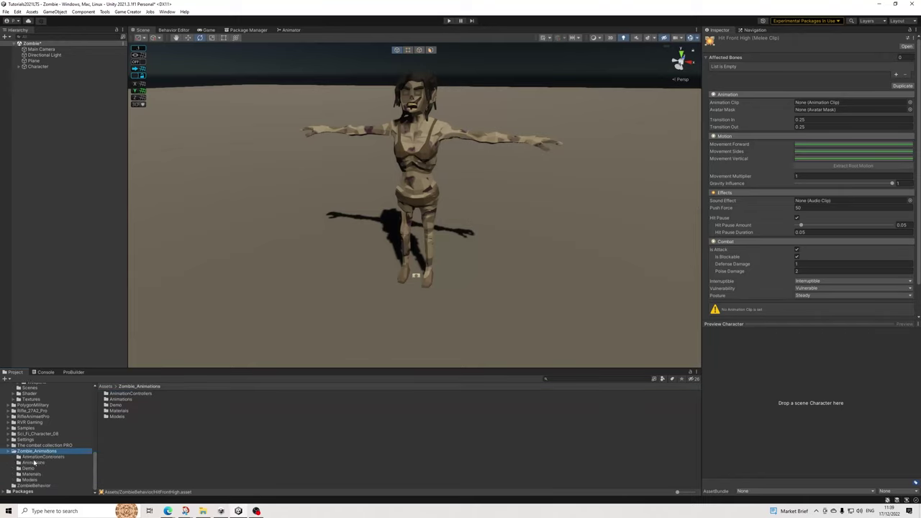
click(32, 463)
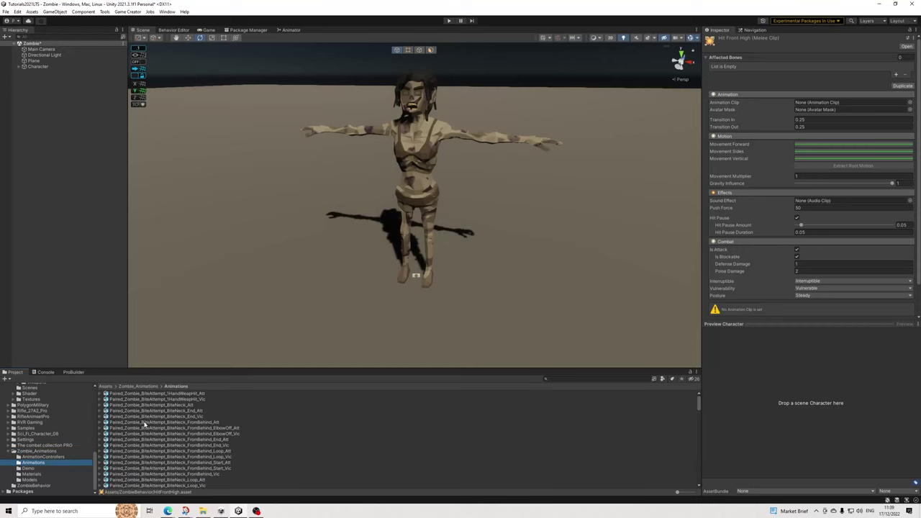
Find the Zombie_HitReact animation files and expand the Head, RightArm and RightLeg ones to show their clips.
scroll(146, 424, down, 4)
scroll(146, 424, up, 3)
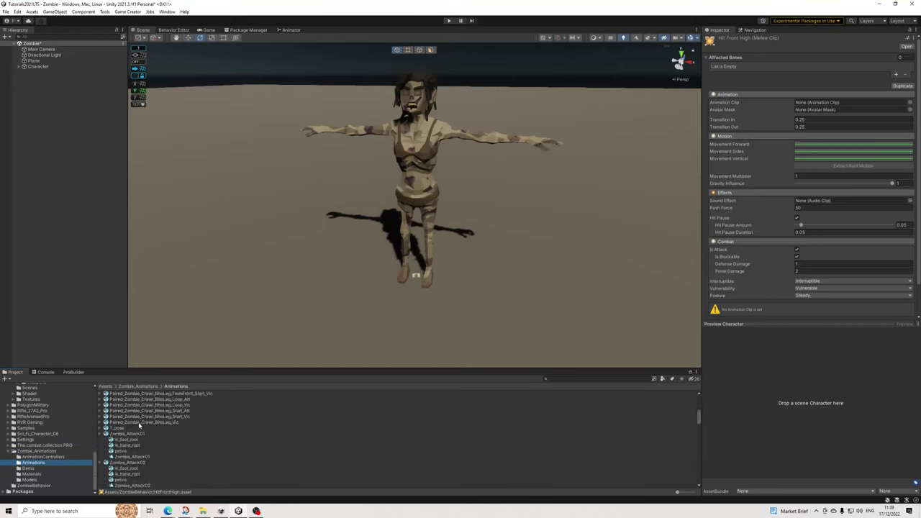
scroll(135, 440, down, 3)
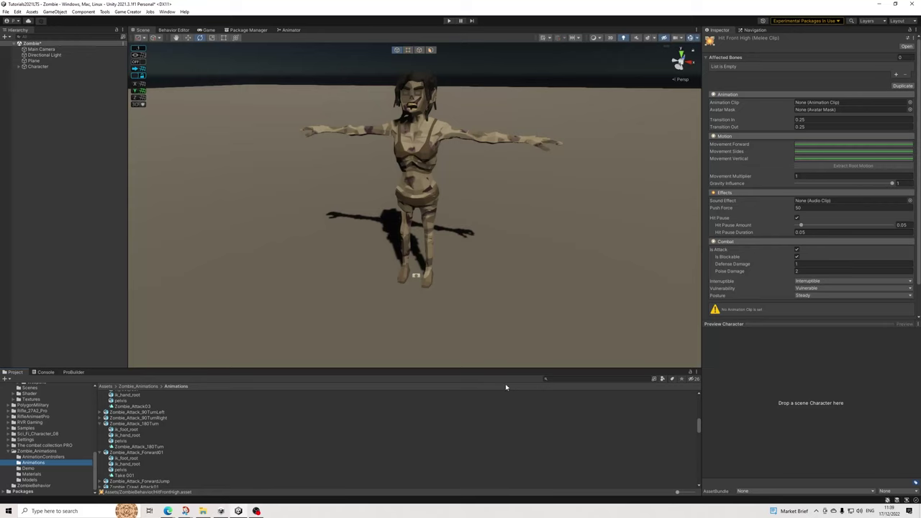
scroll(210, 445, down, 10)
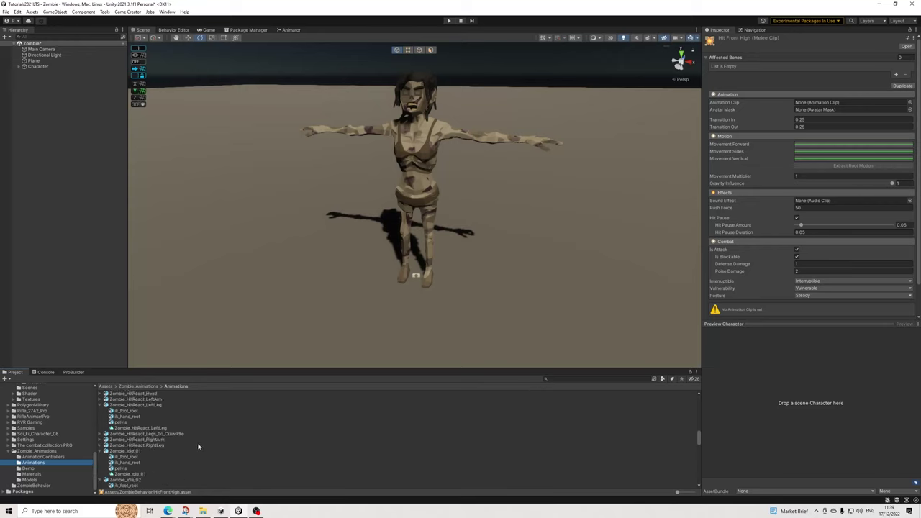
scroll(163, 430, up, 2)
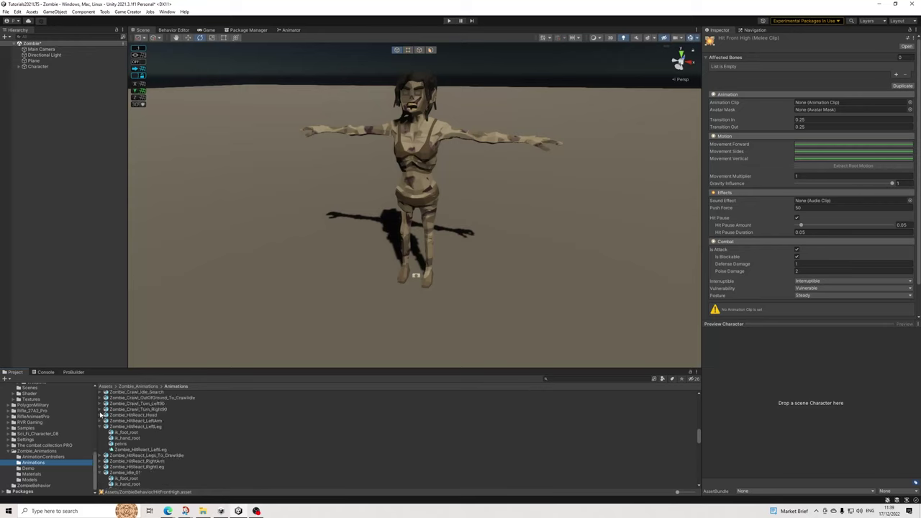
click(100, 415)
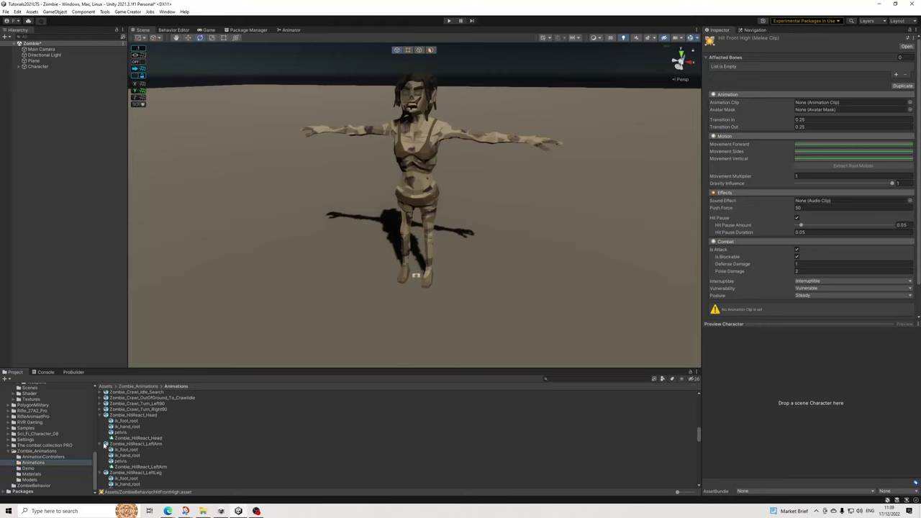
scroll(107, 446, down, 2)
scroll(106, 446, down, 2)
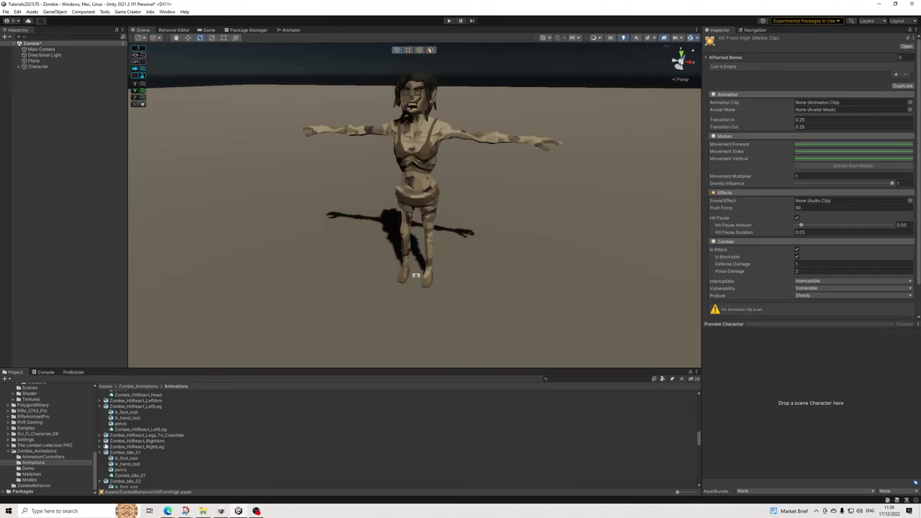
click(101, 441)
scroll(103, 446, down, 2)
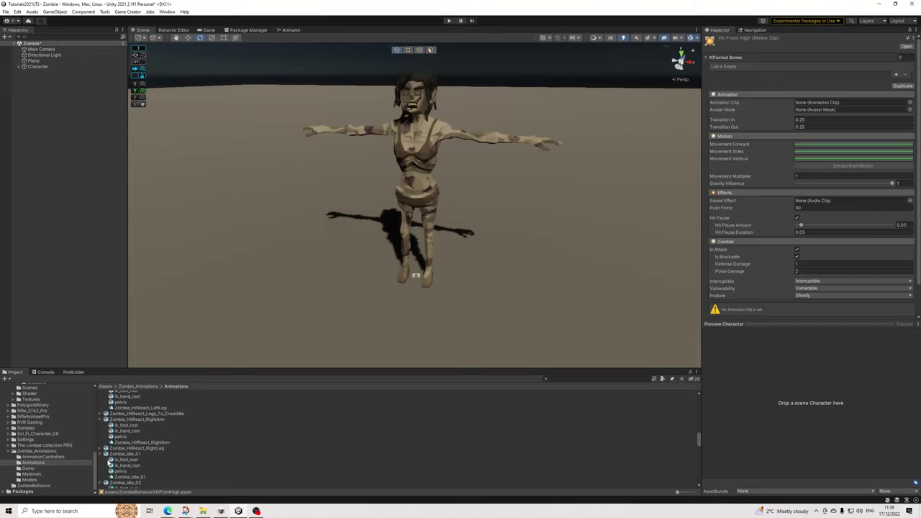
click(101, 447)
scroll(140, 441, up, 5)
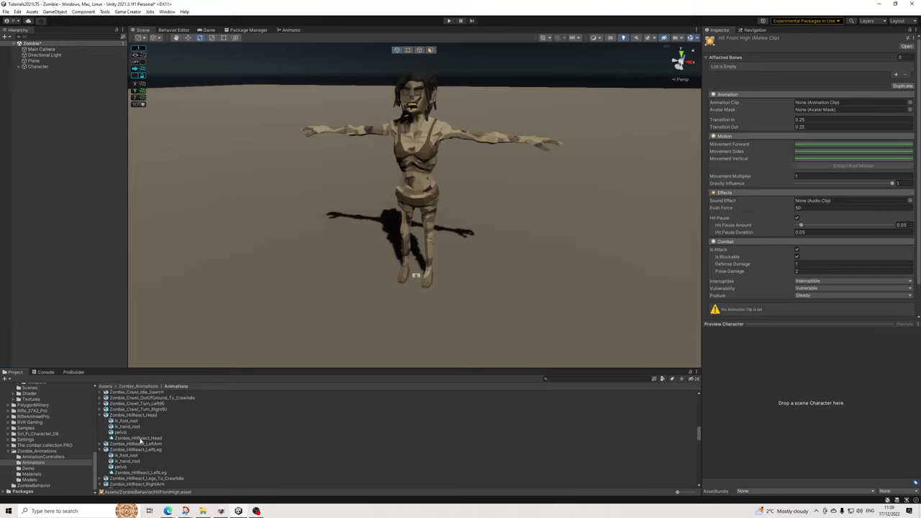
Preview the Zombie_HitReact animations for Head, LeftLeg, RightArm and RightLeg.
click(137, 415)
click(708, 331)
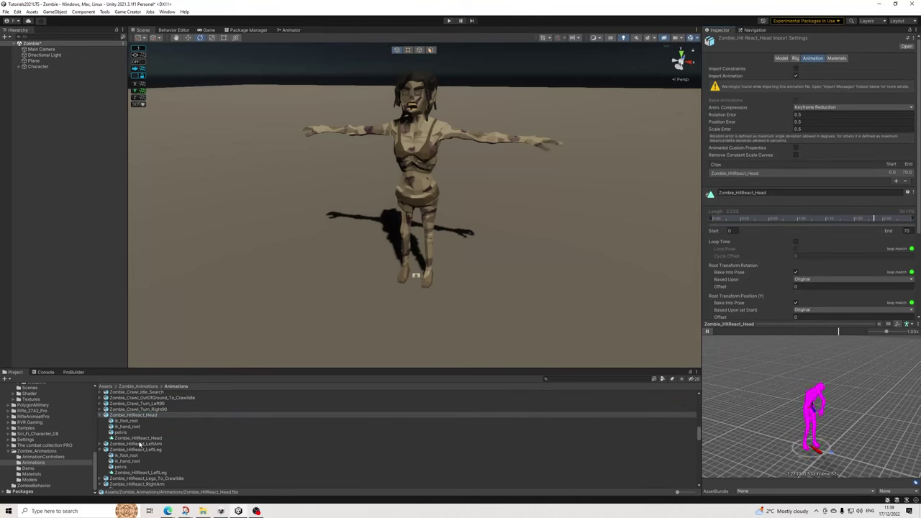
click(170, 448)
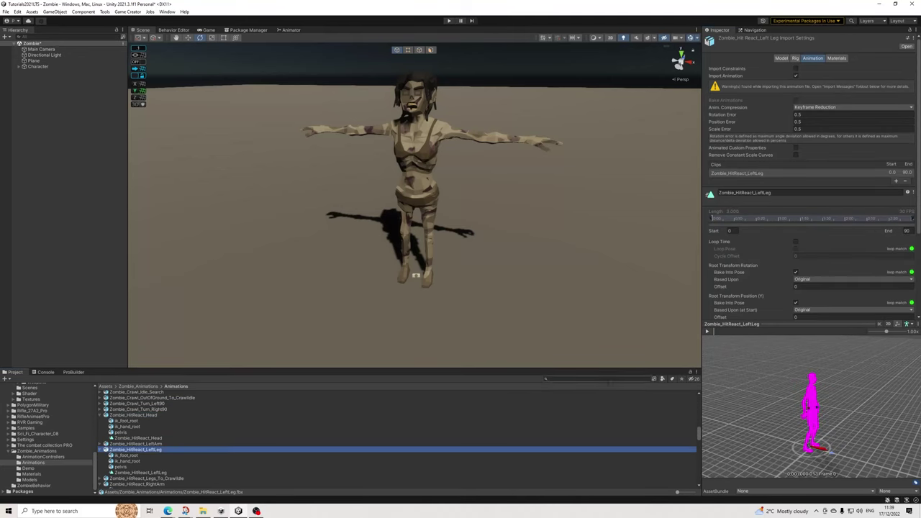
click(708, 332)
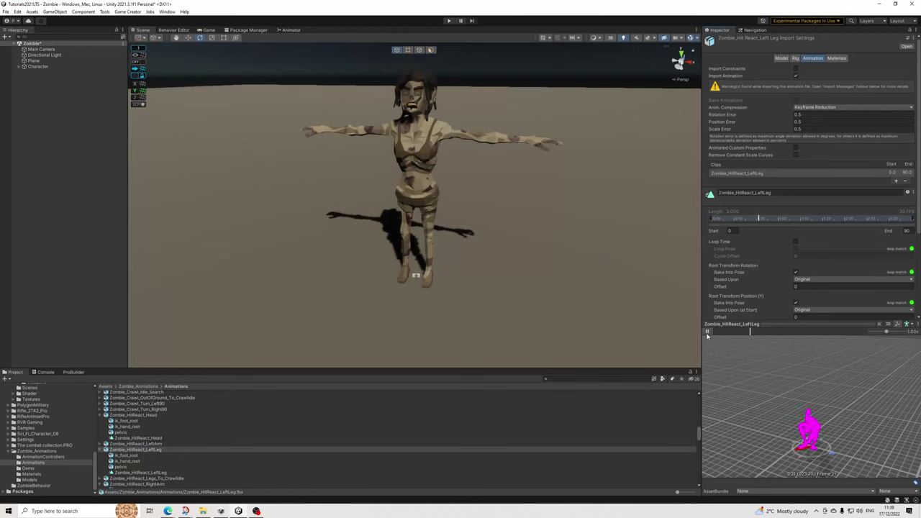
scroll(135, 451, down, 3)
click(137, 441)
click(707, 332)
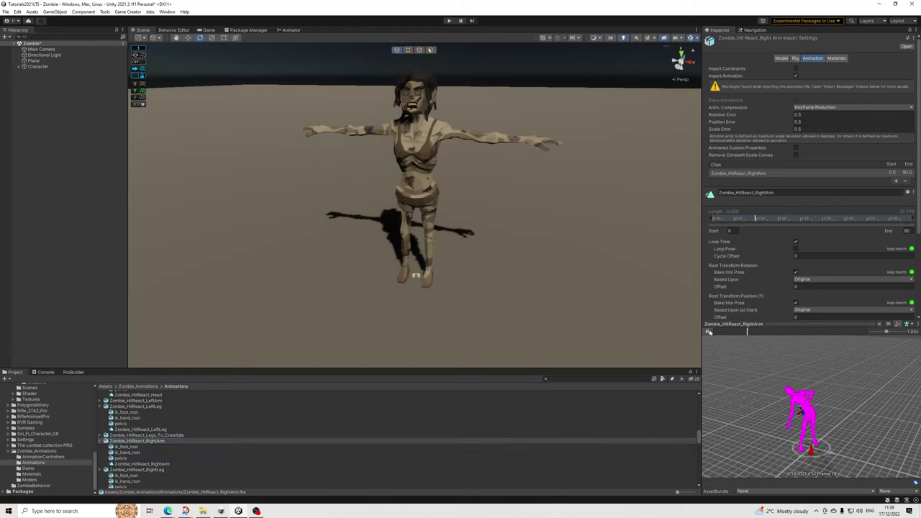
click(141, 470)
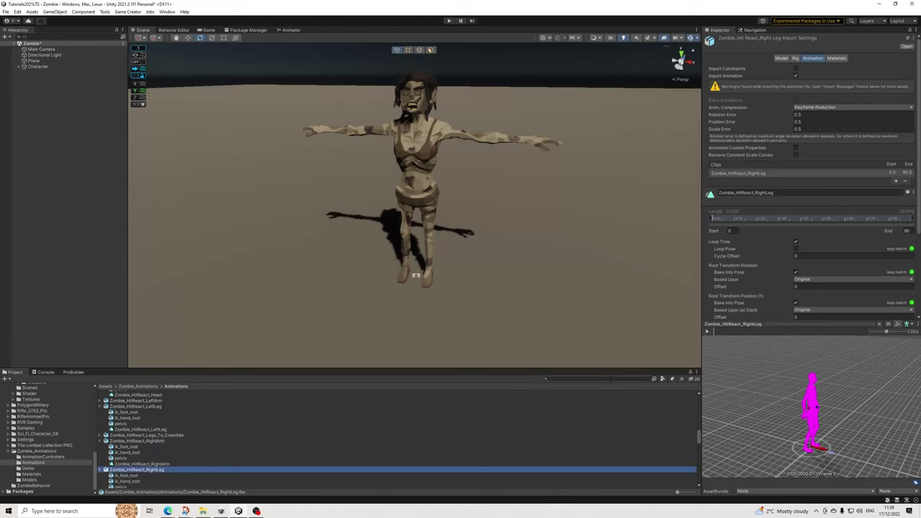
click(710, 332)
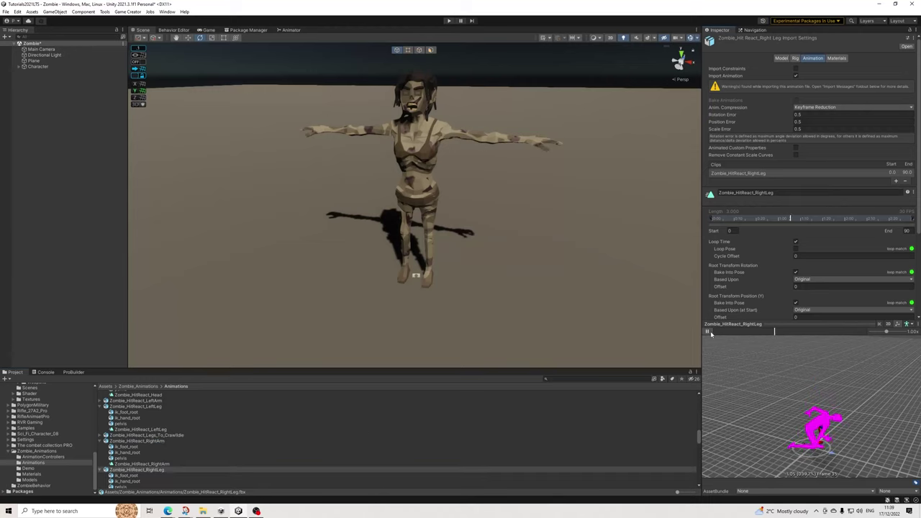
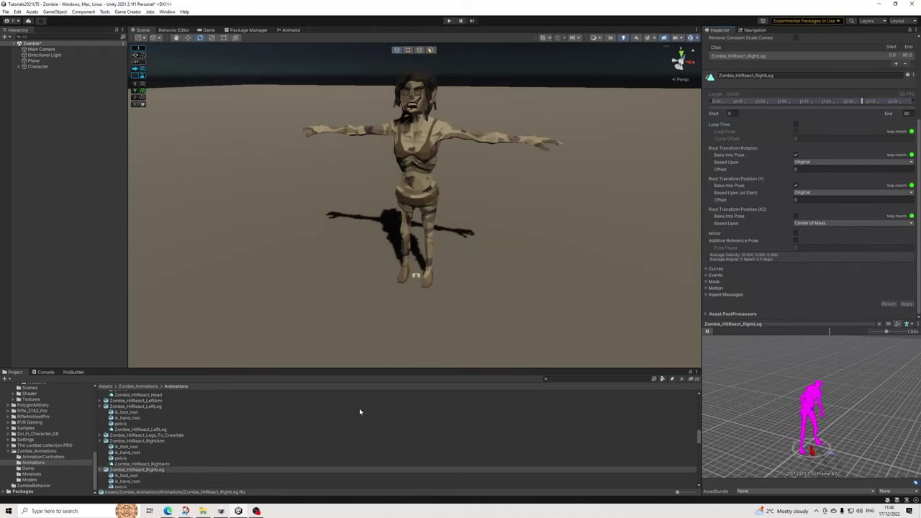
Duplicate the Zombie_HitReact_Head, LeftLeg, RightArm and RightLeg animation clips out of their imported model files.
scroll(146, 436, down, 3)
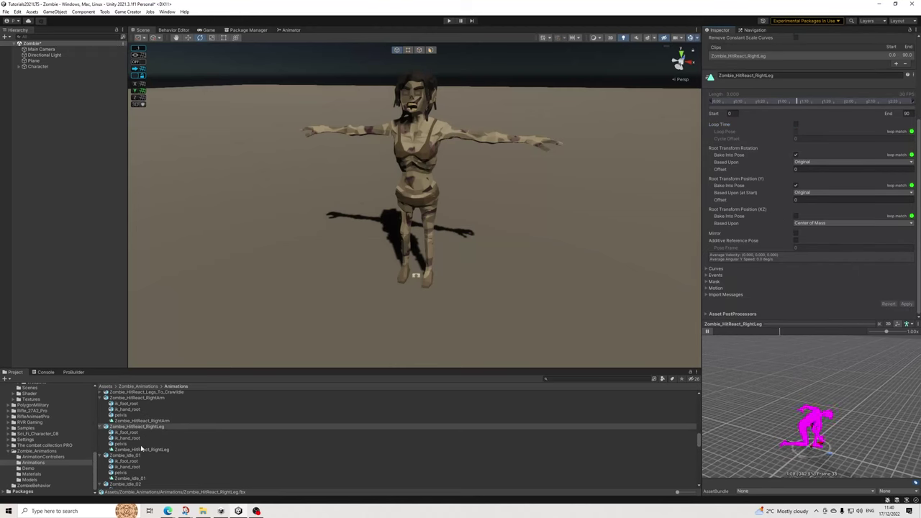
click(144, 449)
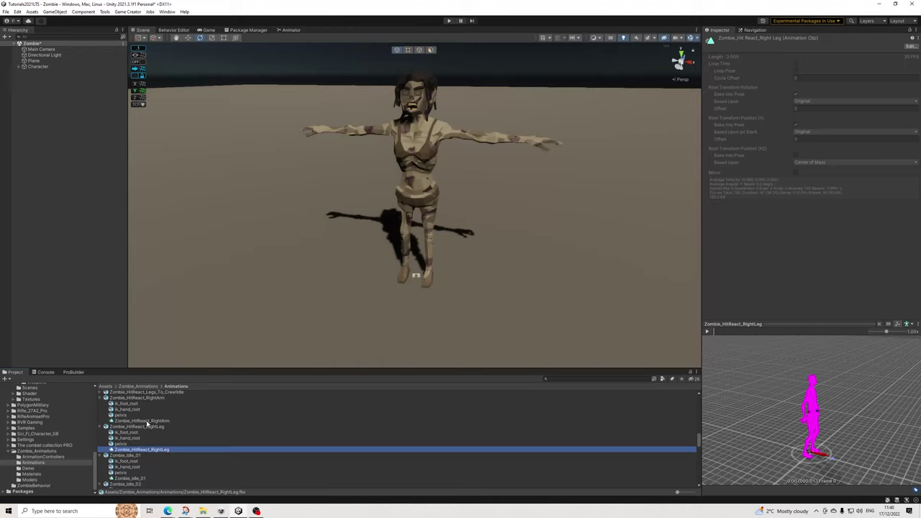
ctrl+click(143, 421)
scroll(158, 423, up, 3)
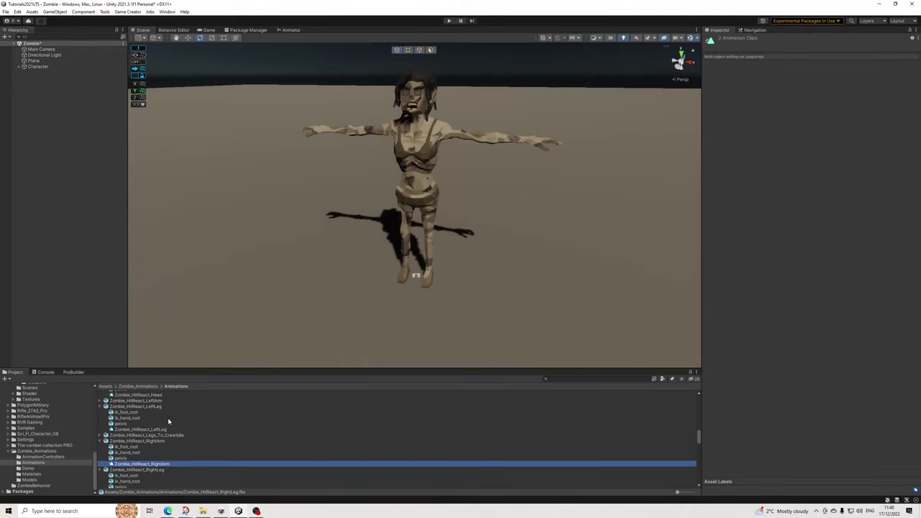
ctrl+click(147, 429)
scroll(161, 424, up, 3)
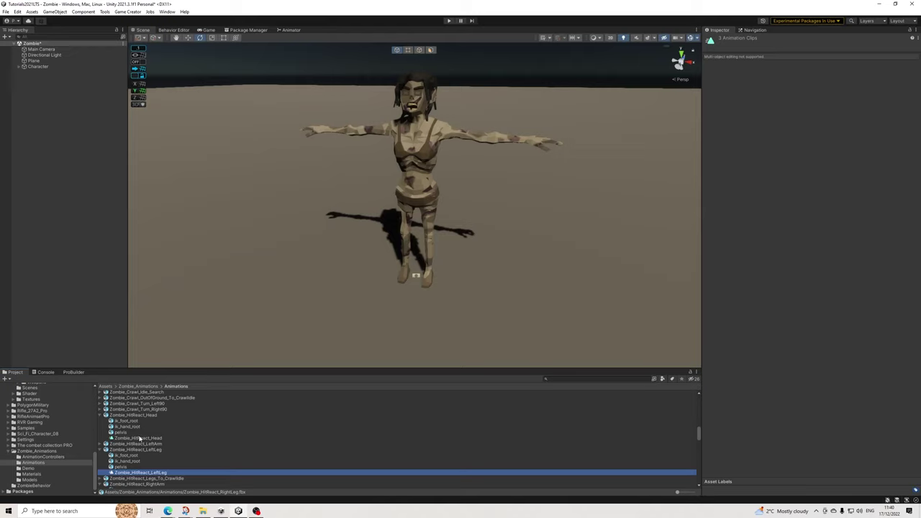
ctrl+click(138, 438)
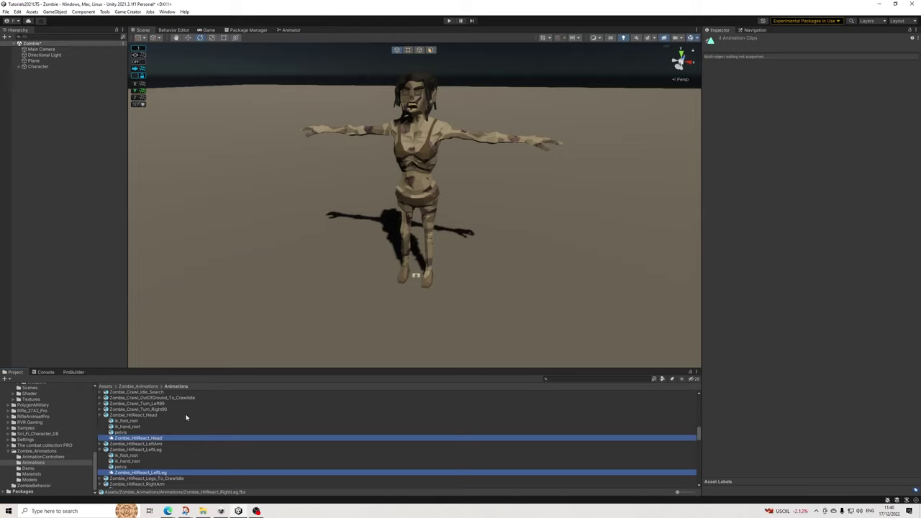
scroll(186, 417, down, 3)
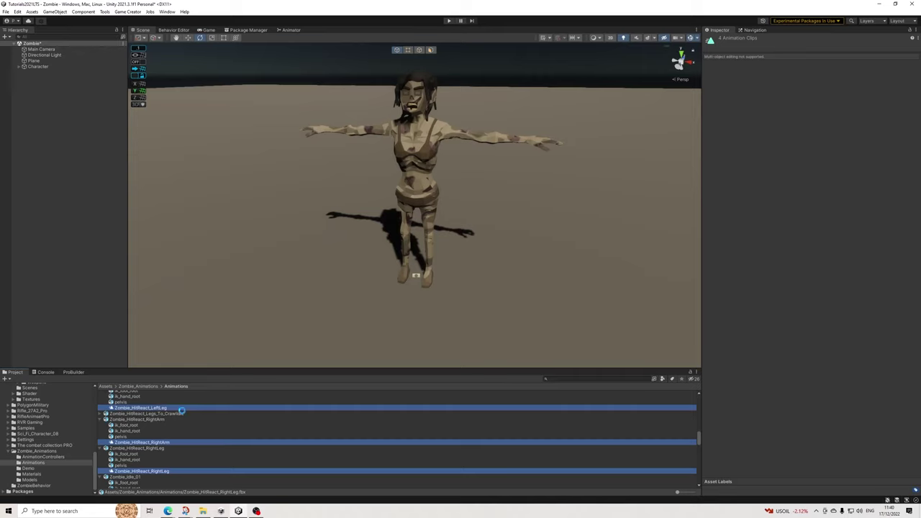
Move the four duplicated Zombie_HitReact clips into the ZombieBehavior folder and open that folder.
scroll(170, 414, up, 3)
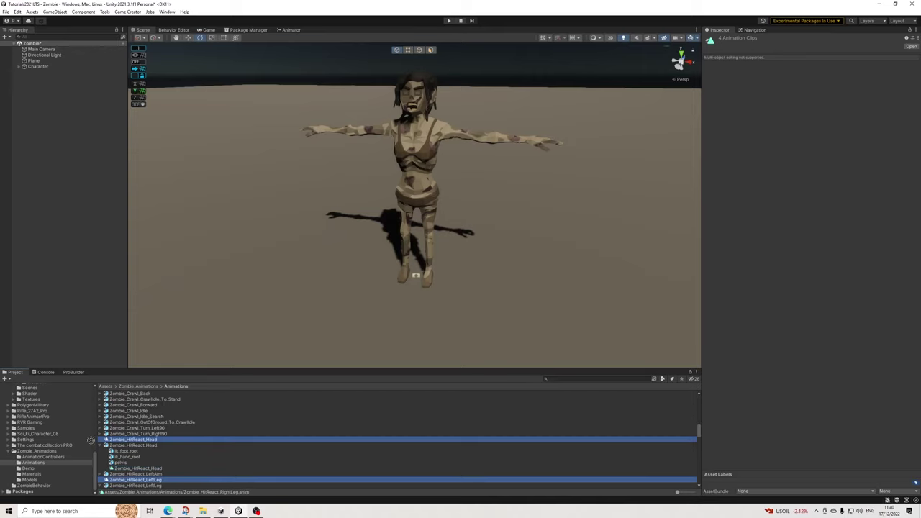
drag(40, 489, 36, 487)
click(34, 486)
click(144, 443)
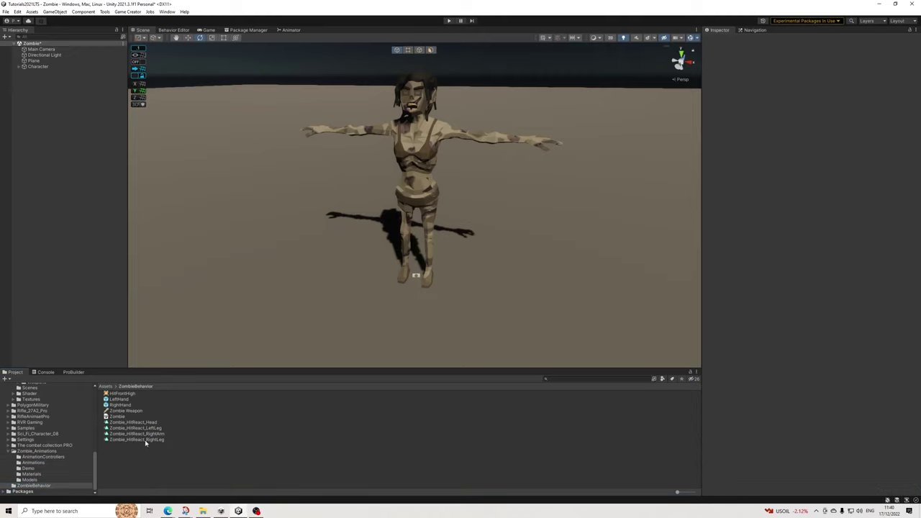
Assign Zombie_HitReact_Head as the HitFrontHigh melee clip's animation and preview it on the scene Character.
click(122, 394)
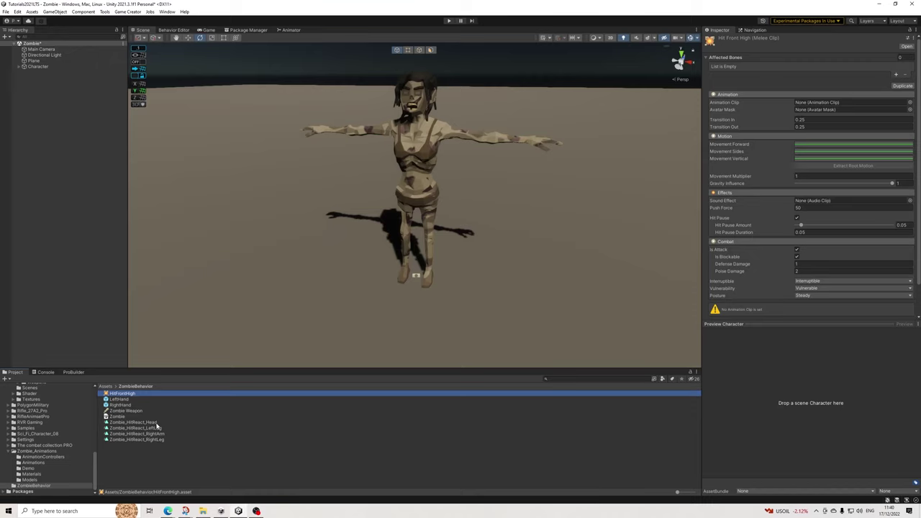
drag(847, 122, 848, 103)
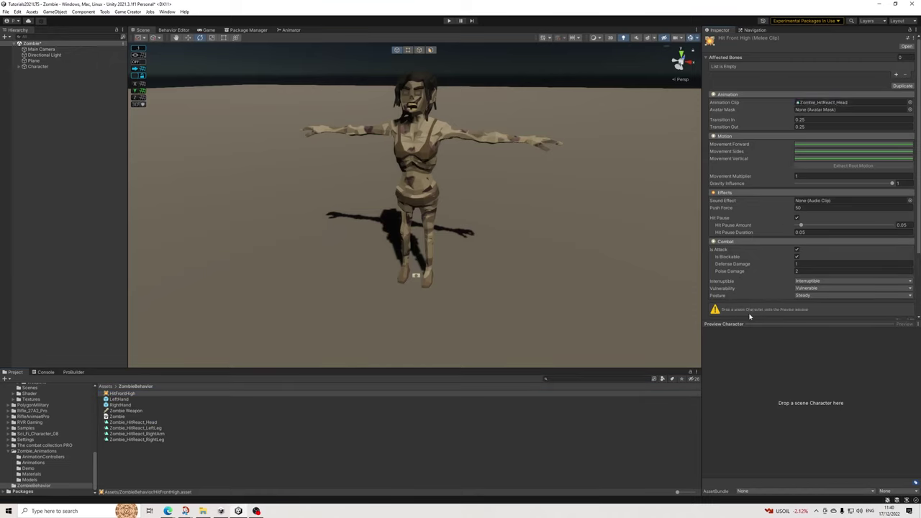
drag(36, 67, 835, 405)
mouse_move(716, 314)
mouse_down()
mouse_move(859, 316)
mouse_move(720, 320)
mouse_move(798, 321)
mouse_move(686, 312)
mouse_up()
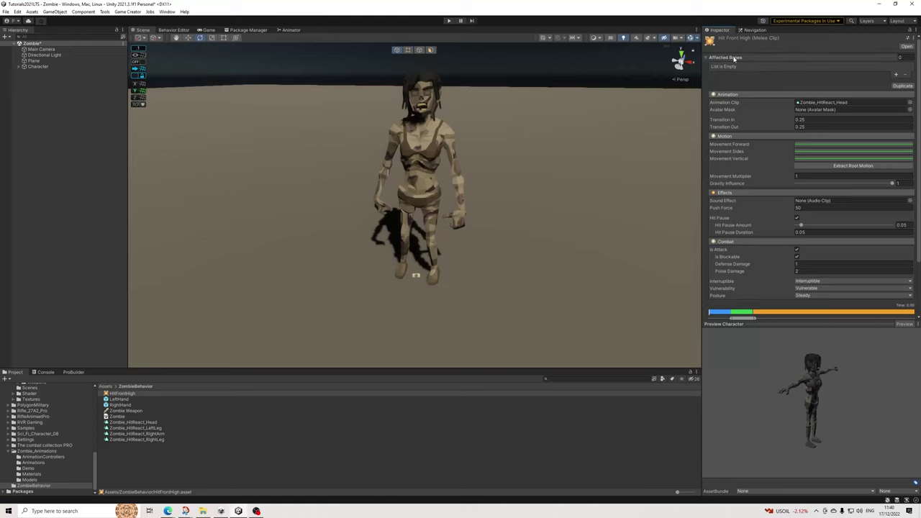
Make HitFrontHigh a non-attack clip with Stagger posture, and extract its root motion.
click(797, 251)
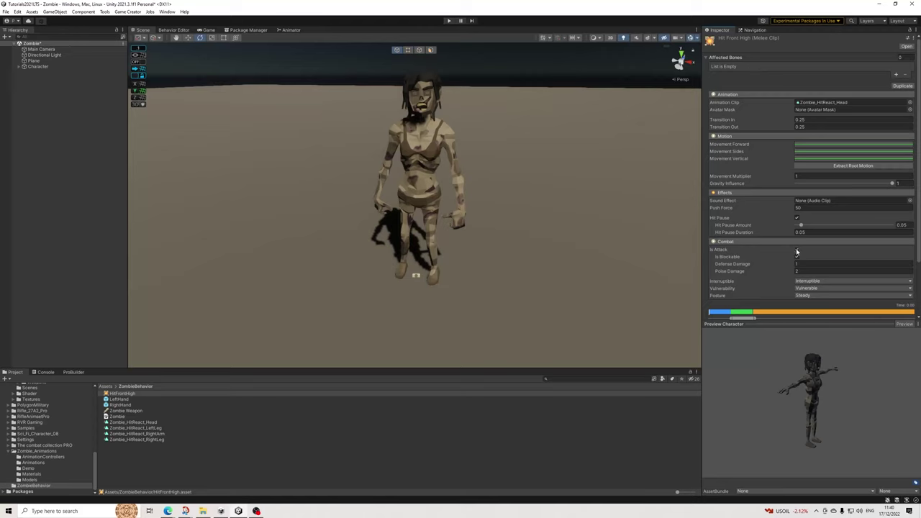
click(796, 251)
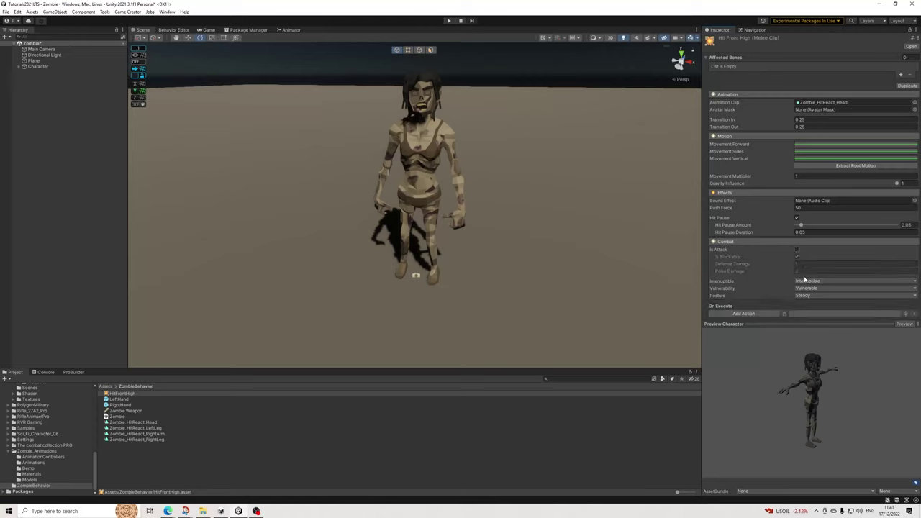
click(804, 279)
click(796, 285)
click(806, 296)
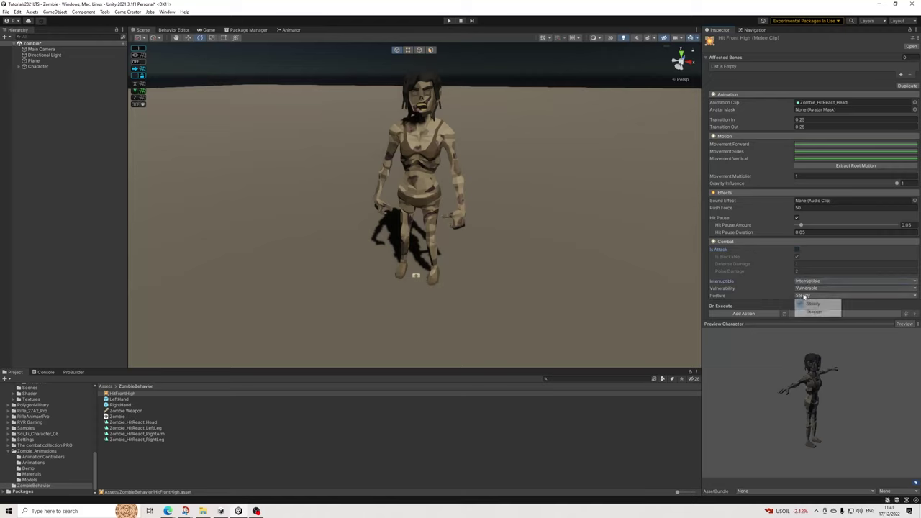
click(811, 310)
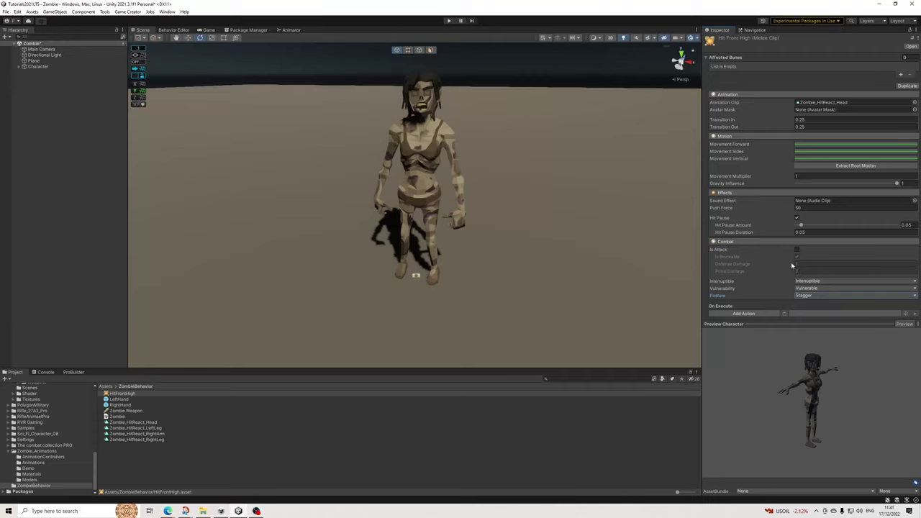
click(777, 323)
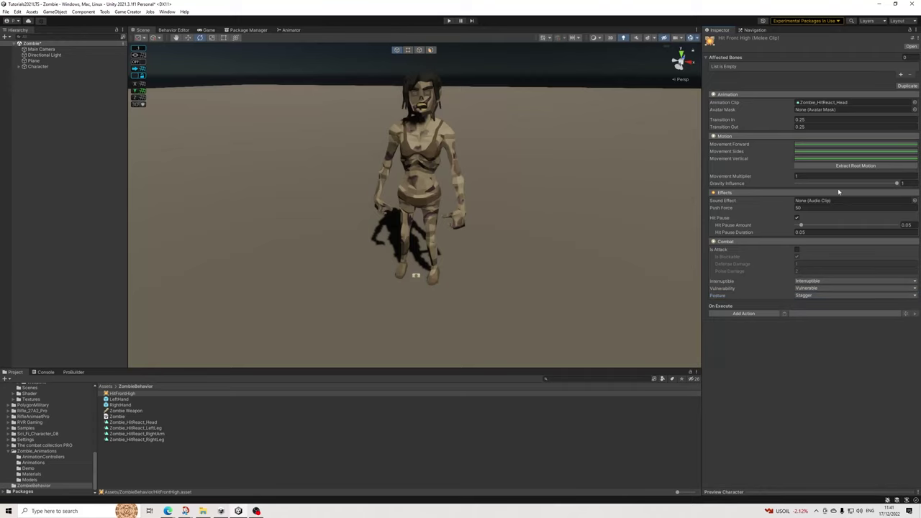
click(847, 167)
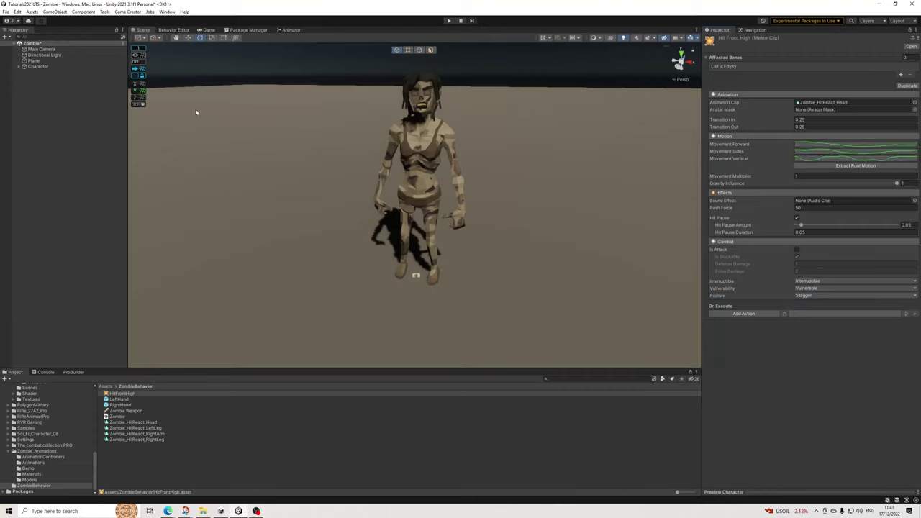
Duplicate the HitFrontHigh melee clip and rename the copy HitFrontMid.
click(901, 86)
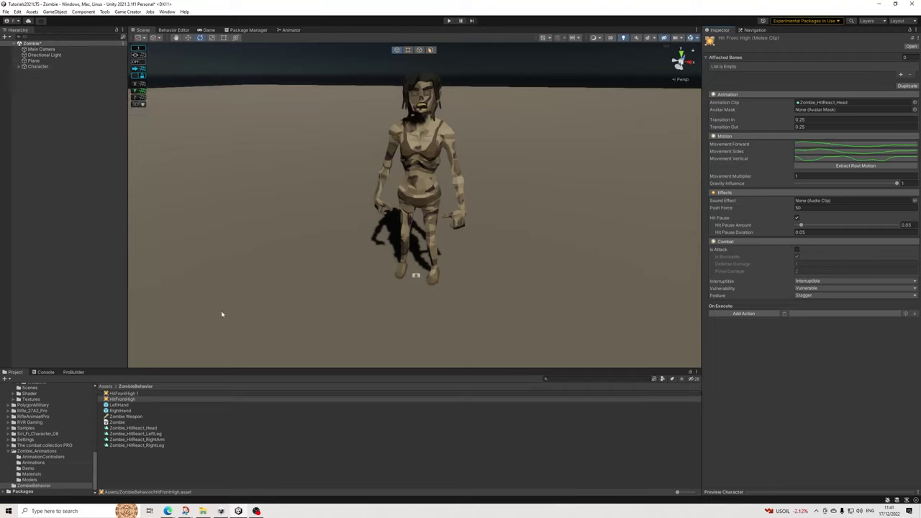
click(124, 394)
right_click(133, 394)
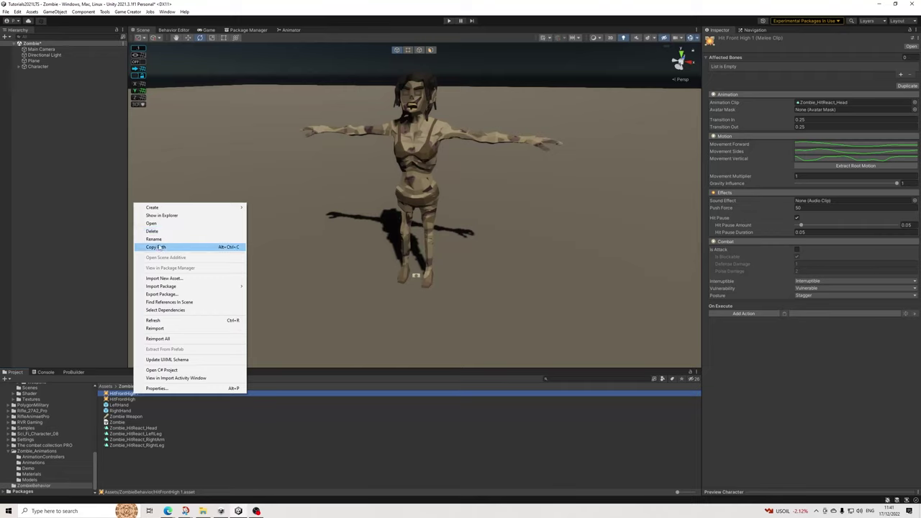
click(155, 239)
key(End)
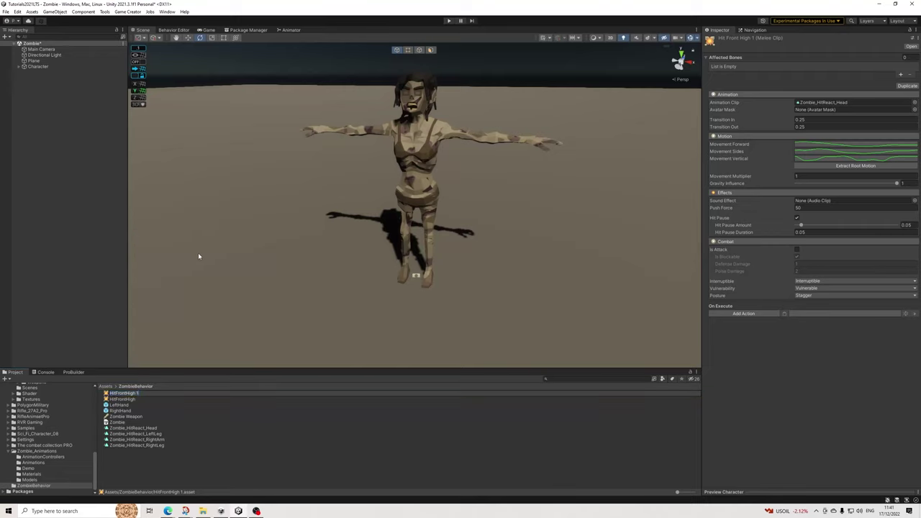
key(BackSpace)
key(BackSpace)
key(BackSpace)
key(BackSpace)
key(BackSpace)
key(BackSpace)
text(Mid)
key(Return)
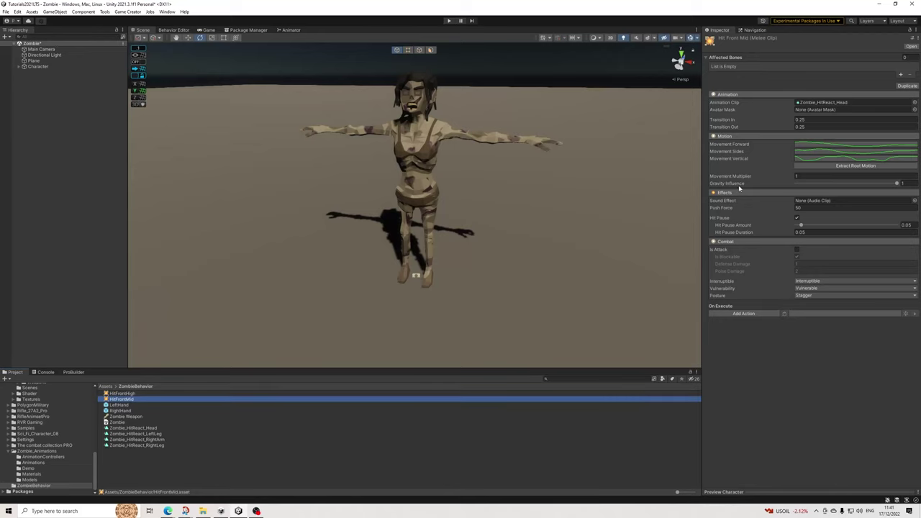
Set HitFrontMid's animation clip to the Zombie_HitReact_RightArm copy from the ZombieBehavior folder.
click(914, 104)
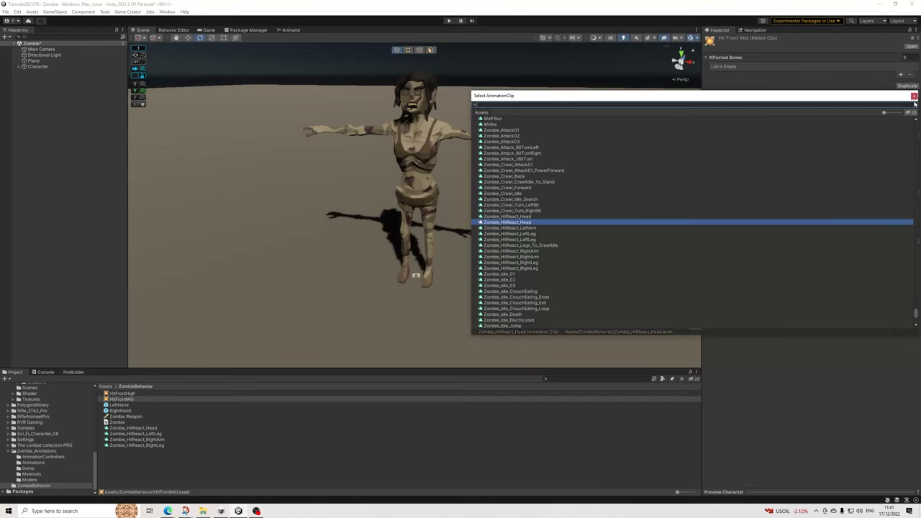
key(Down)
key(Down)
key(Down)
key(Down)
key(Down)
key(Down)
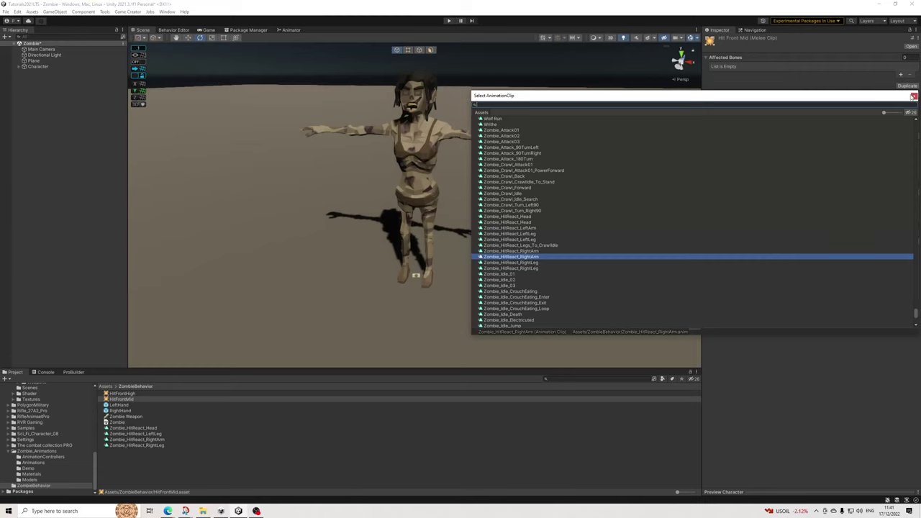
click(914, 95)
click(843, 102)
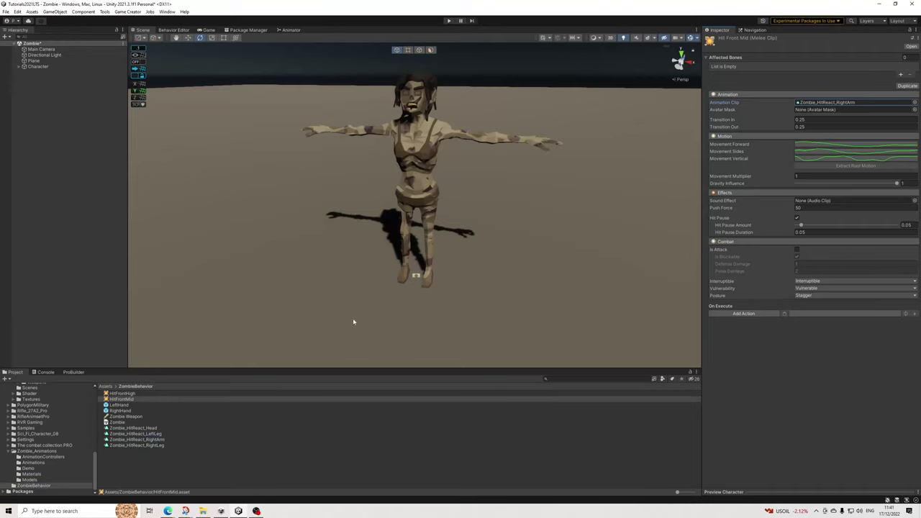
Try to extract the root motion for the HitFrontMid melee clip.
click(134, 399)
key(Up)
key(Down)
click(840, 169)
Turn off Loop Time and the Root Transform Position (XZ) Bake Into Pose option on the Zombie_HitReact_RightArm clip.
click(140, 440)
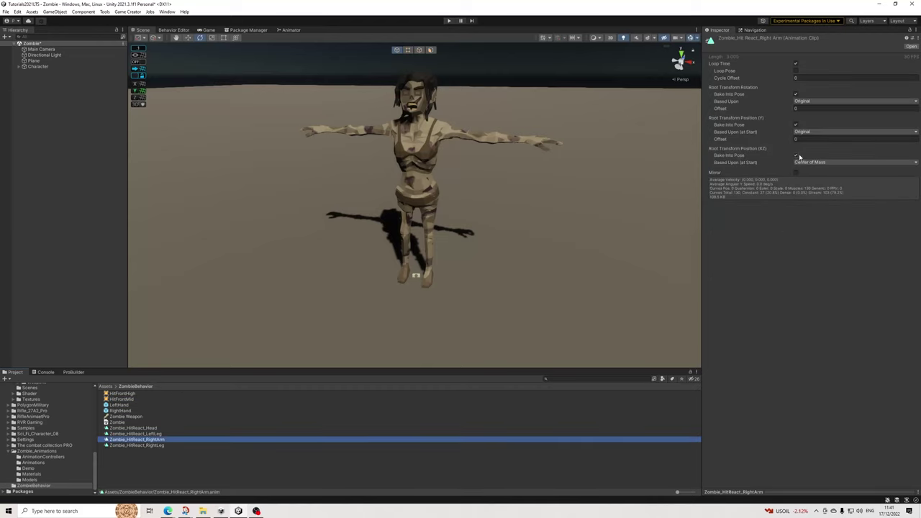
click(796, 155)
click(796, 64)
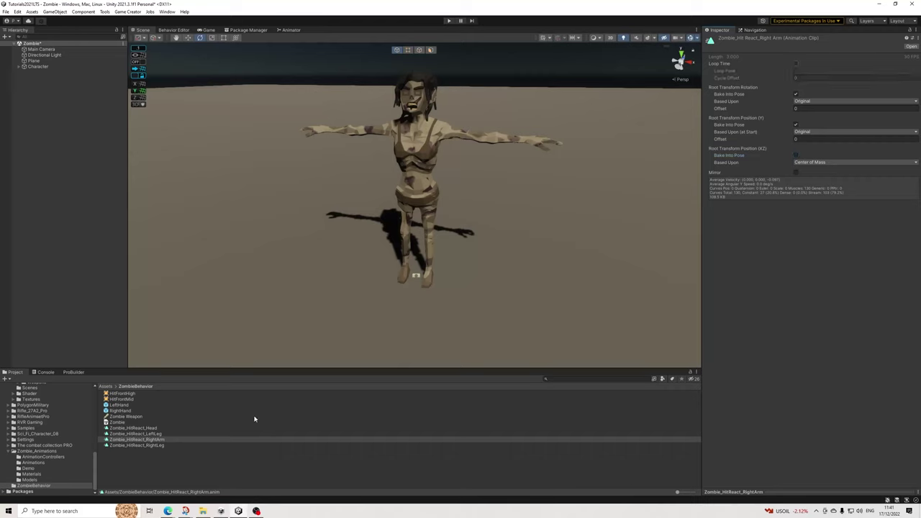
Return to the HitFrontMid melee clip and extract its root motion from Zombie_HitReact_RightArm.
click(160, 439)
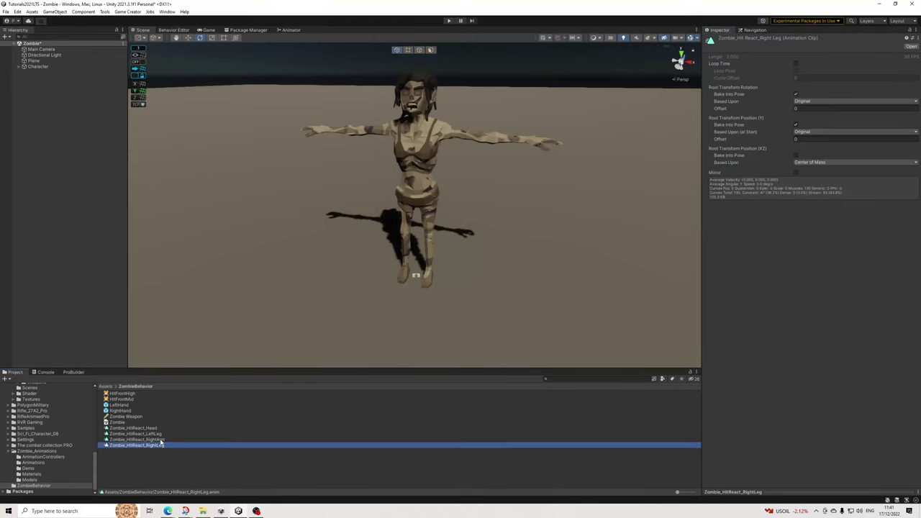
click(175, 398)
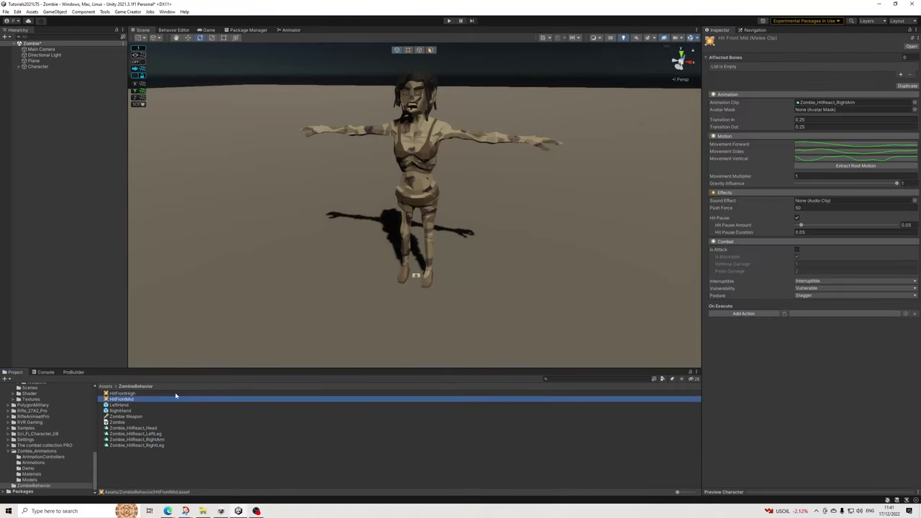
click(853, 166)
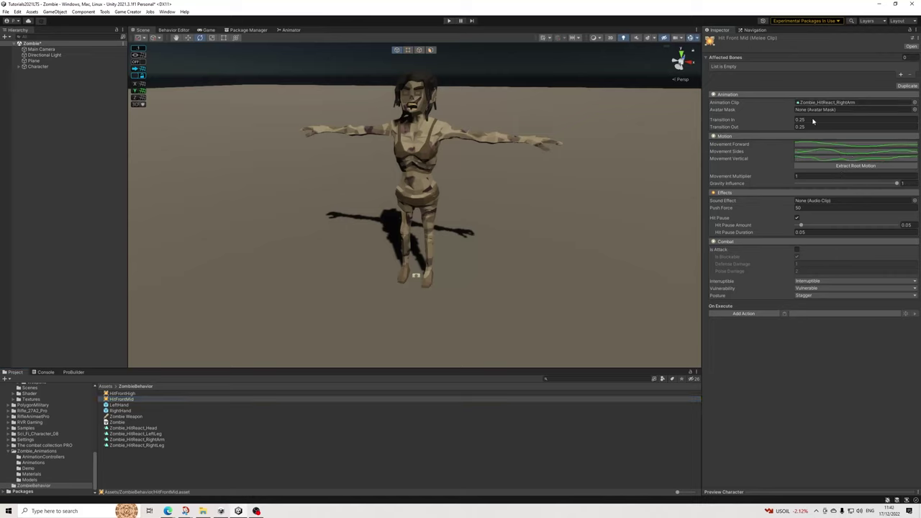
Duplicate the HitFrontMid melee clip and rename the copy HitFrontLow.
click(905, 86)
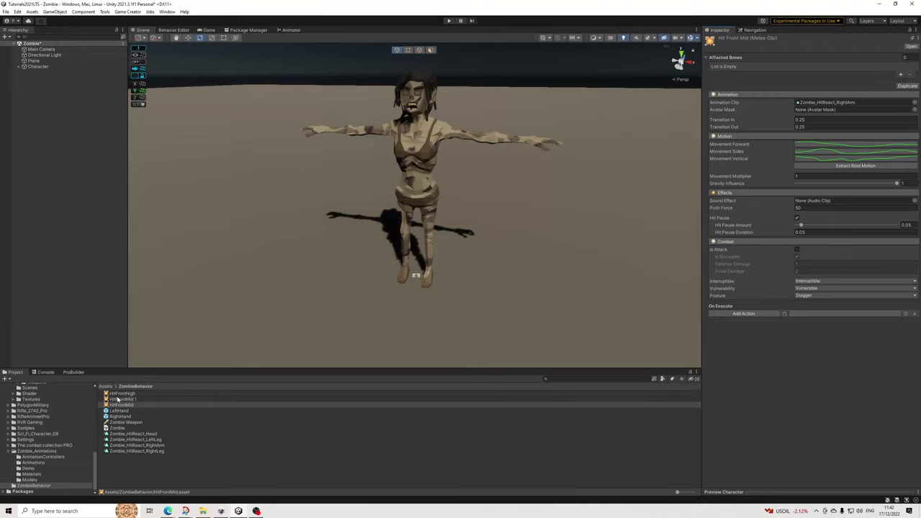
right_click(144, 399)
click(168, 247)
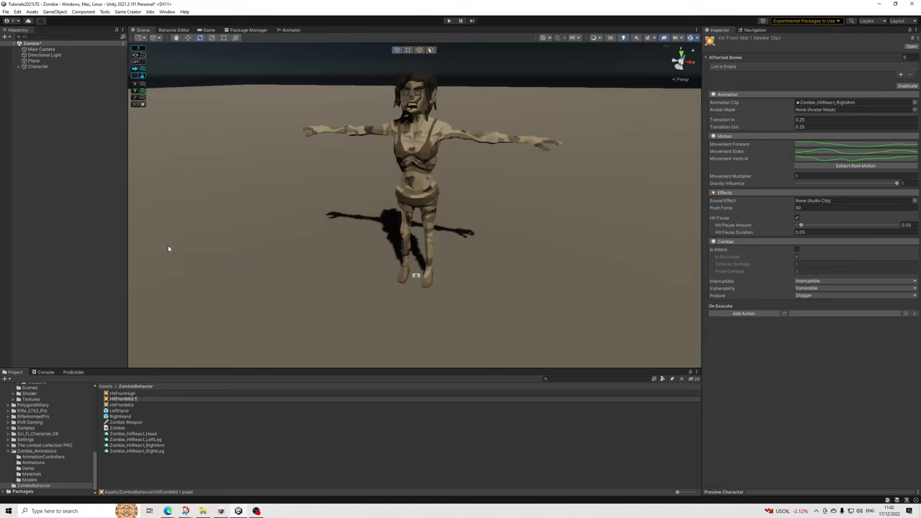
text(Low)
key(Return)
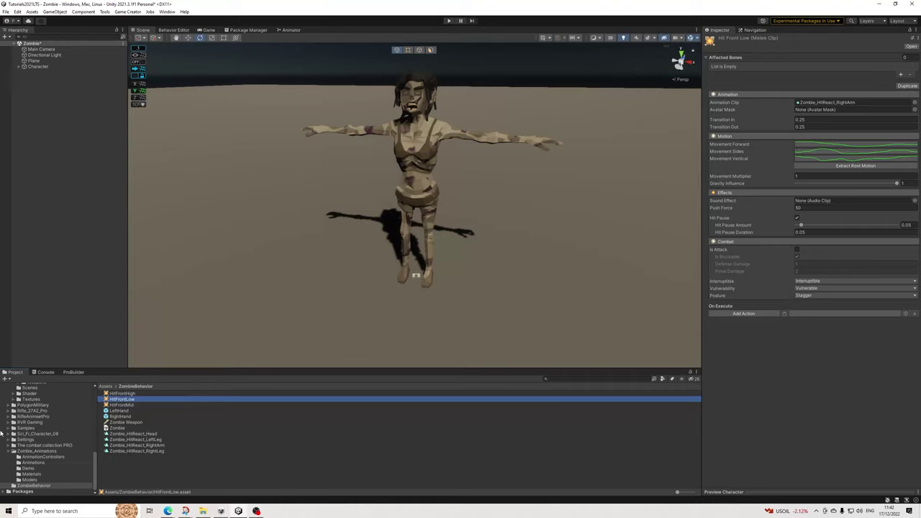
Assign Zombie_HitReact_RightLeg as HitFrontLow's animation clip and extract its root motion.
drag(160, 451, 843, 106)
click(838, 167)
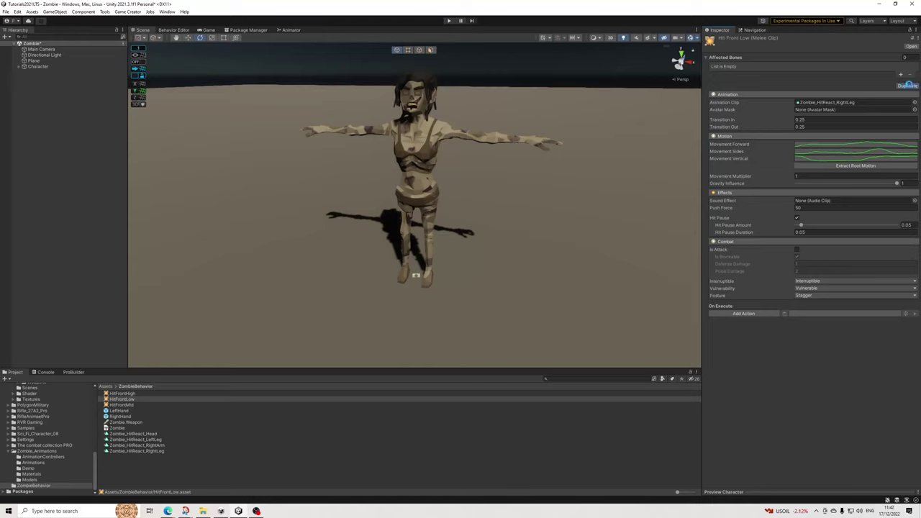
Duplicate the HitFrontLow melee clip and rename the copy HitBack.
click(906, 86)
right_click(120, 400)
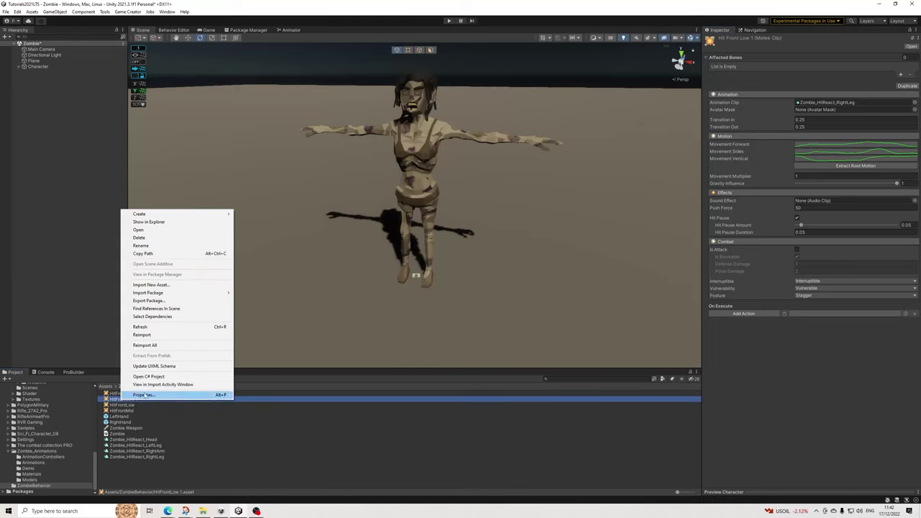
click(174, 250)
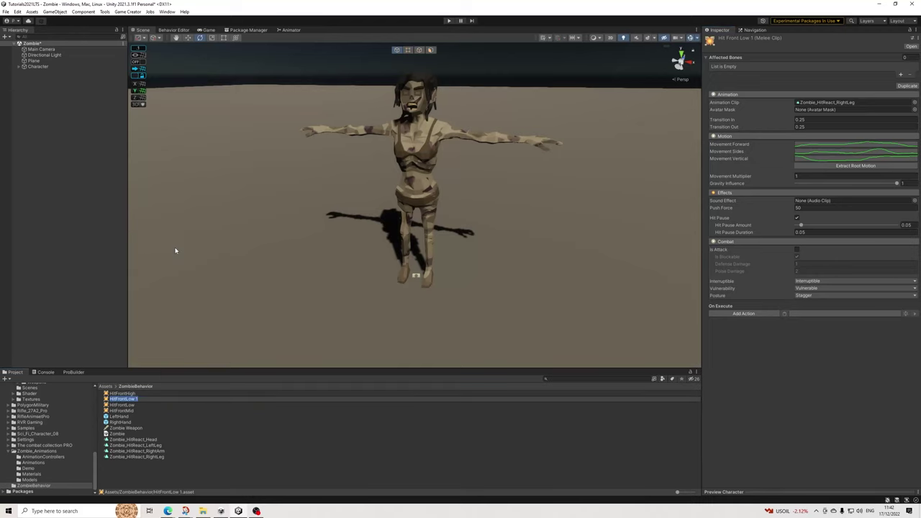
text(HitBack)
key(Return)
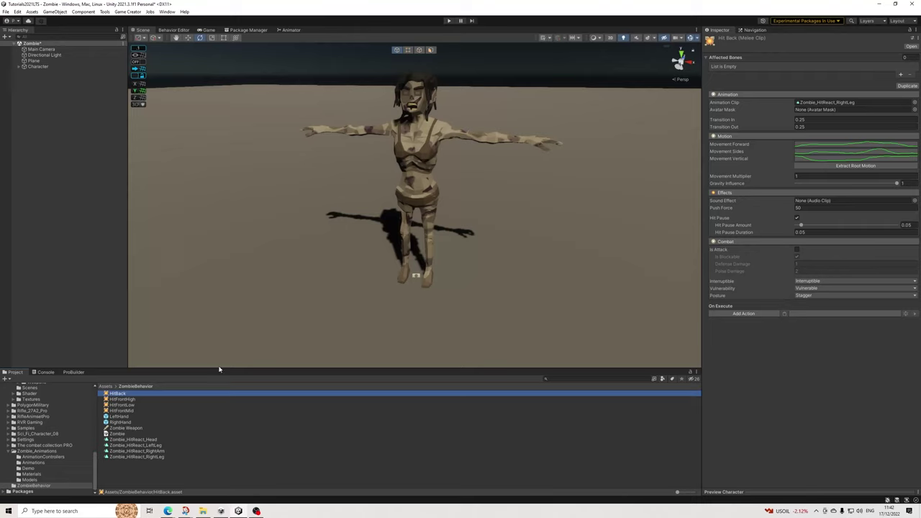
Assign Zombie_HitReact_LeftLeg as HitBack's animation clip and extract its root motion.
drag(157, 446, 844, 106)
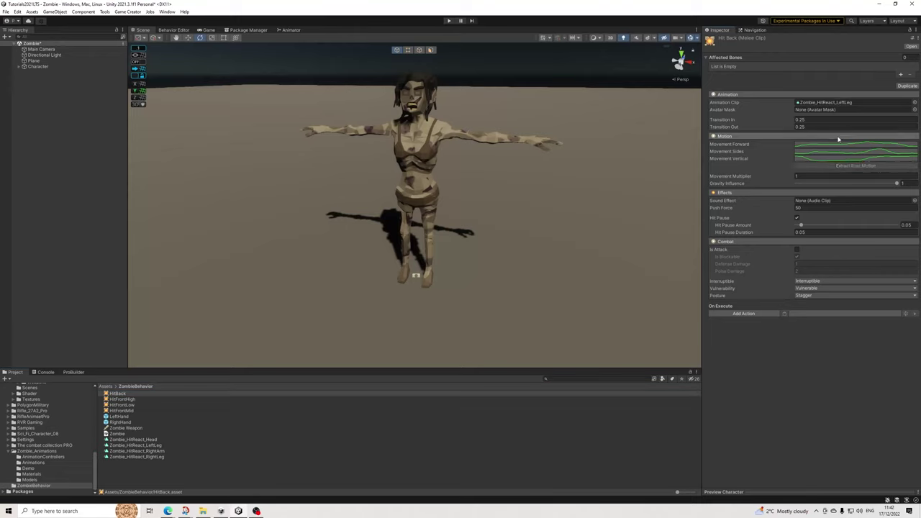
click(148, 446)
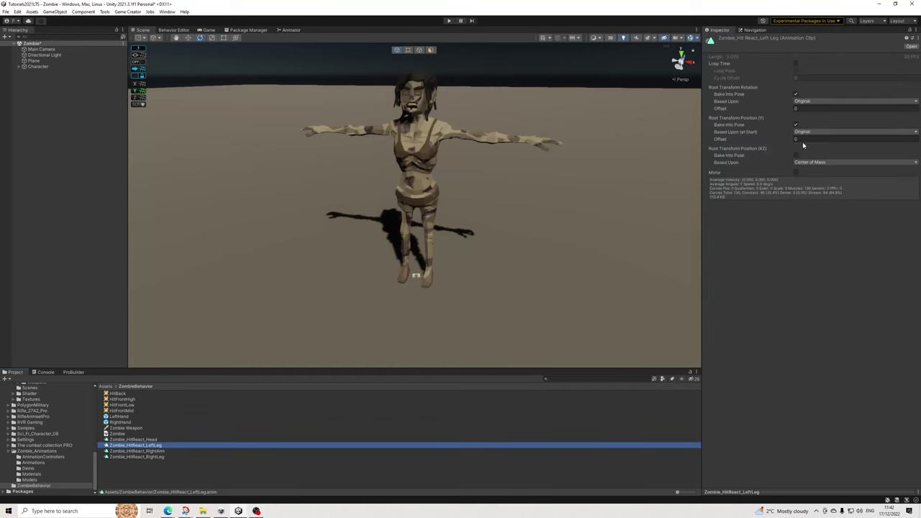
click(117, 394)
click(851, 167)
click(851, 167)
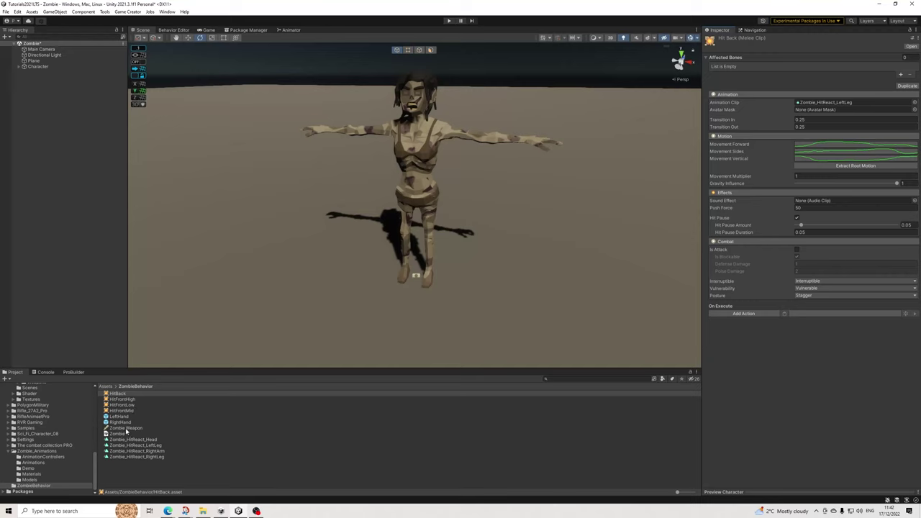
On Zombie Weapon, assign HitFrontHigh, HitFrontMid and HitFrontLow to the grounded front upper, mid and lower body hit reactions.
click(126, 428)
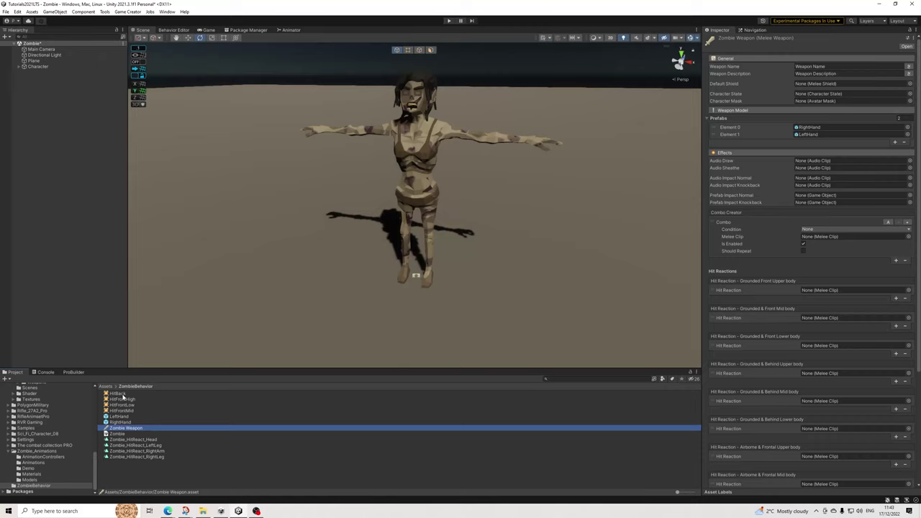
drag(131, 402, 829, 292)
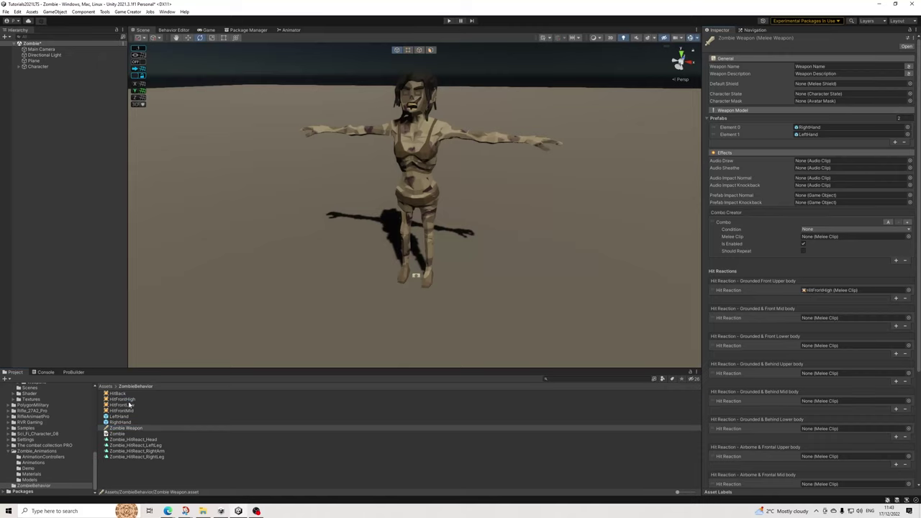
drag(125, 412, 833, 320)
drag(130, 409, 828, 349)
Assign HitBack to Zombie Weapon's grounded behind upper, mid and lower body hit reactions.
scroll(806, 358, down, 1)
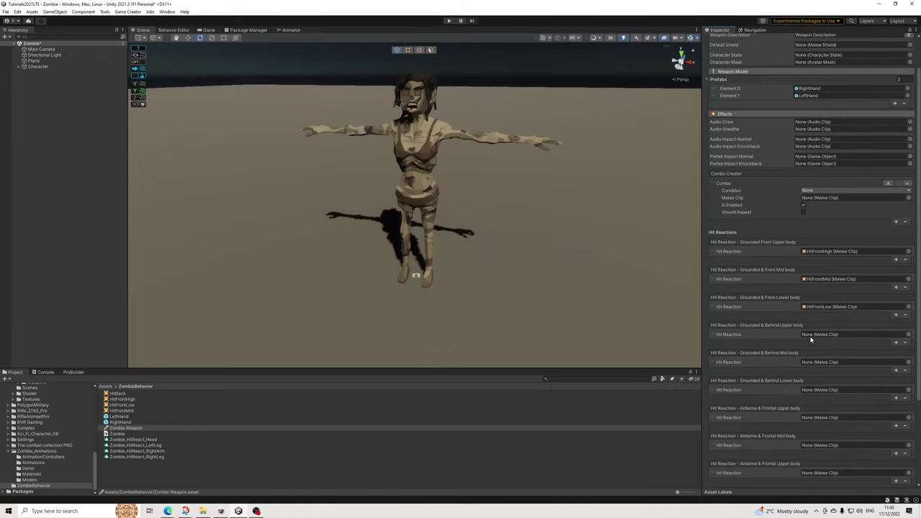
scroll(806, 333, down, 1)
drag(117, 394, 826, 296)
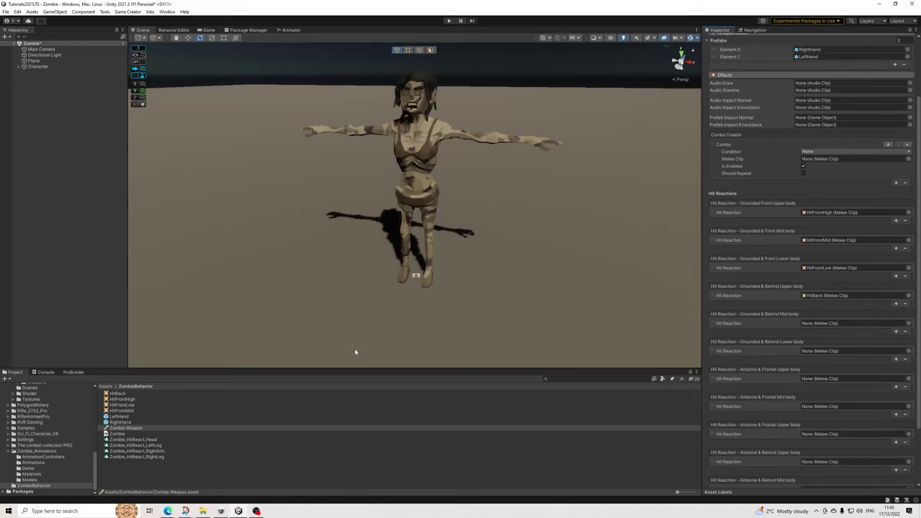
drag(118, 394, 835, 324)
drag(114, 394, 820, 350)
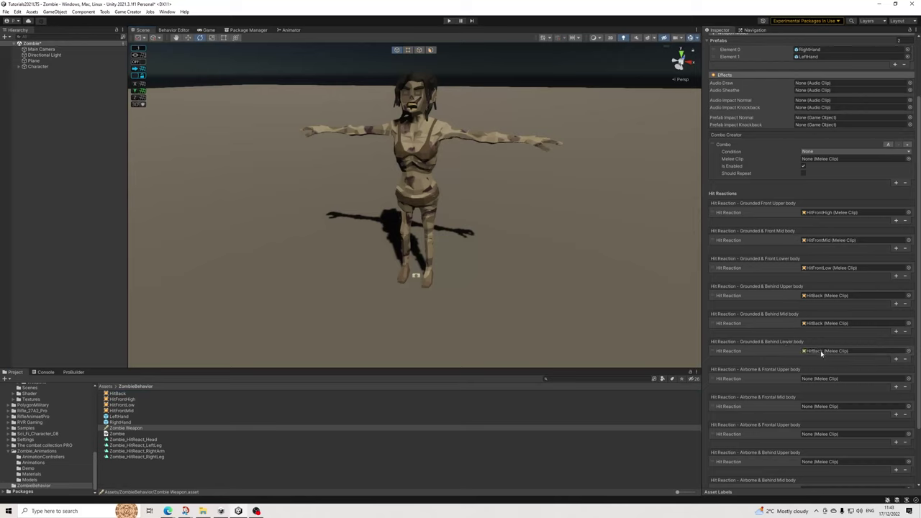
Assign HitFrontHigh, HitFrontMid and HitFrontLow, in that order, to the weapon's three airborne frontal hit reactions.
scroll(824, 331, down, 2)
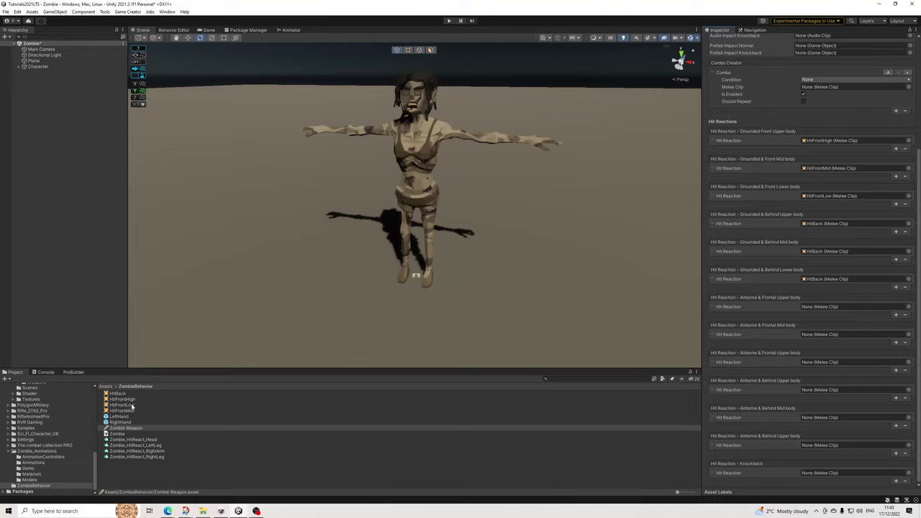
drag(130, 401, 842, 308)
drag(128, 409, 820, 333)
drag(131, 407, 856, 364)
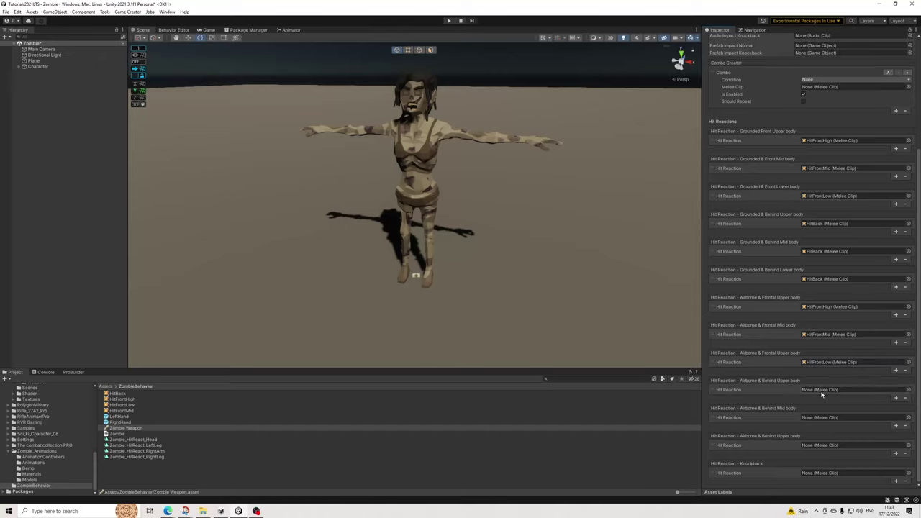
Assign HitBack to the weapon's three airborne behind hit reactions and HitFrontHigh to the Knockback reaction.
drag(121, 394, 836, 392)
drag(113, 395, 849, 419)
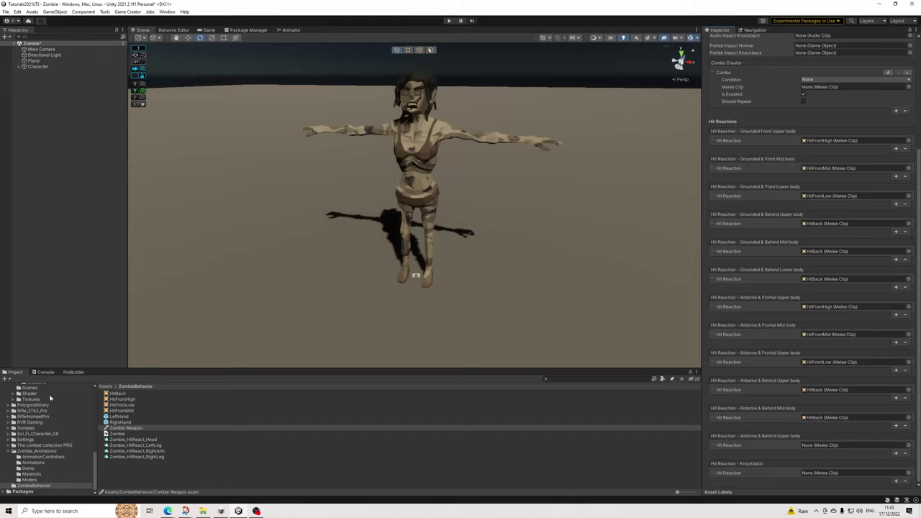
drag(113, 395, 833, 446)
drag(132, 400, 813, 474)
scroll(787, 298, up, 3)
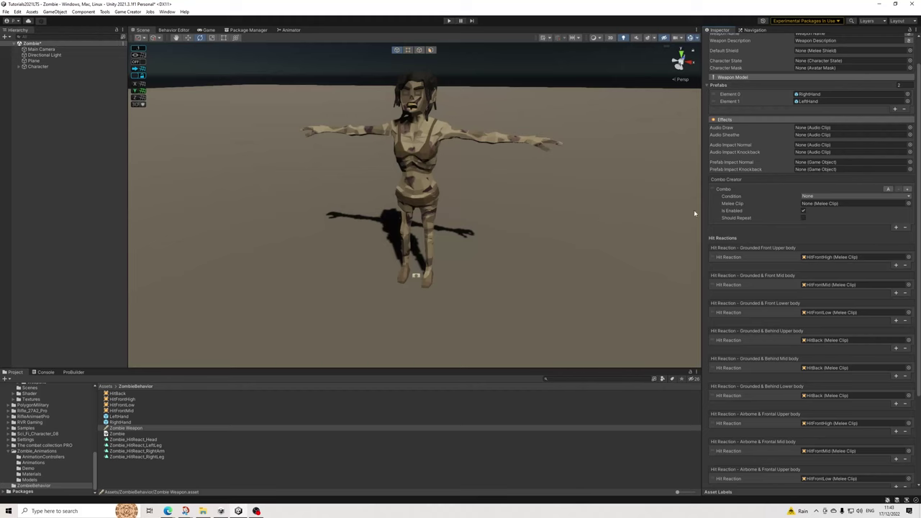
scroll(795, 251, up, 1)
scroll(878, 345, down, 1)
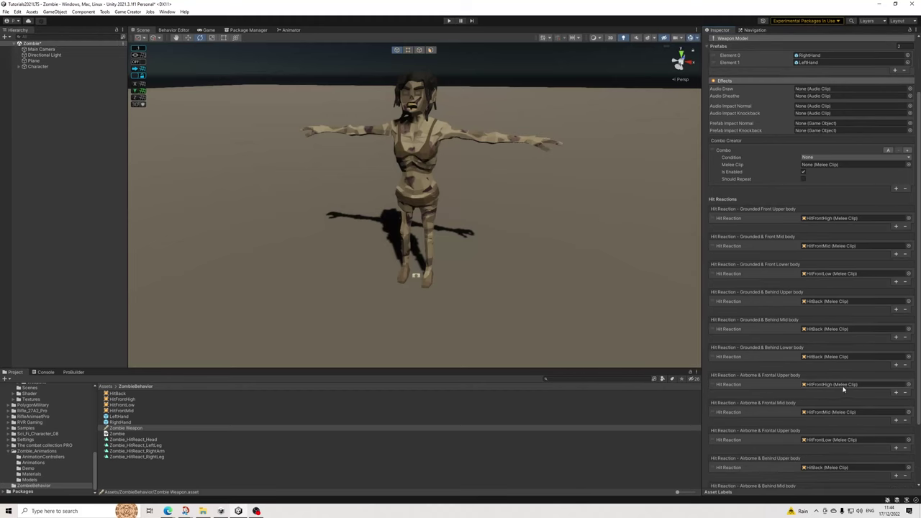
scroll(827, 303, up, 2)
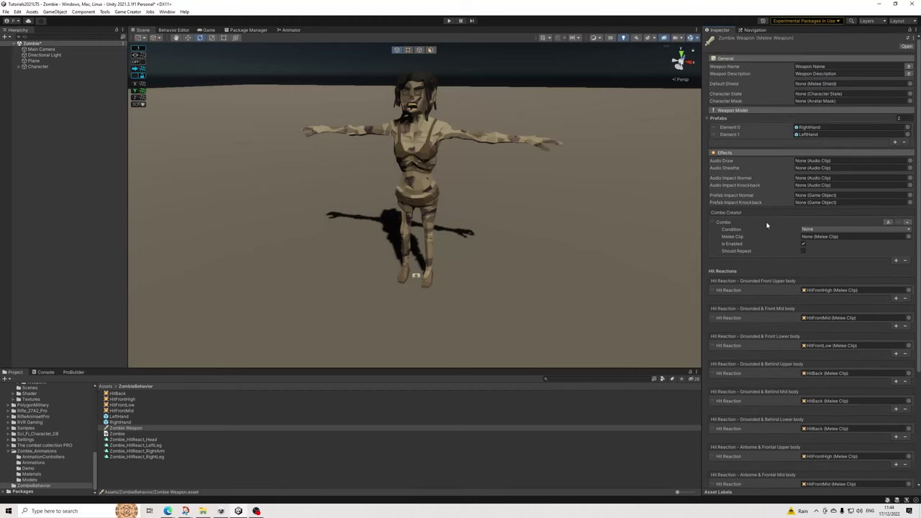
Create a new Game Creator melee clip named ComboA in the ZombieBehavior folder.
right_click(128, 482)
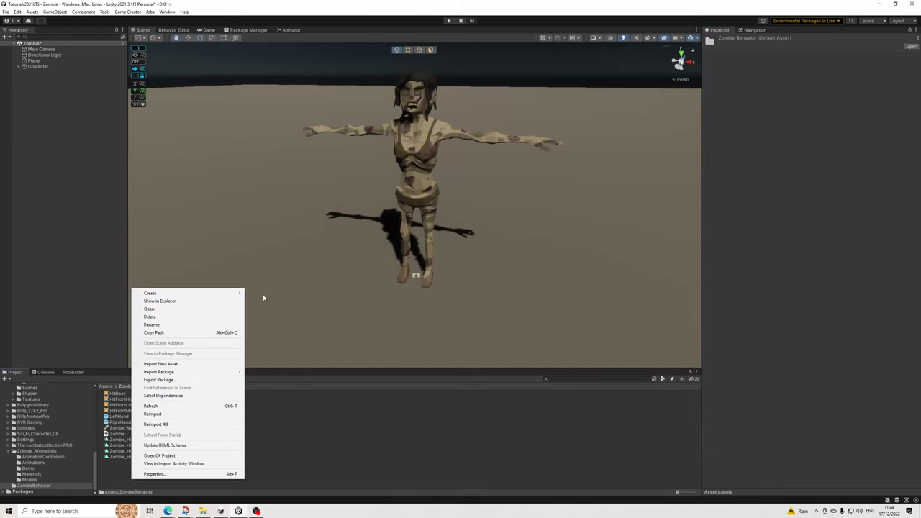
mouse_move(236, 293)
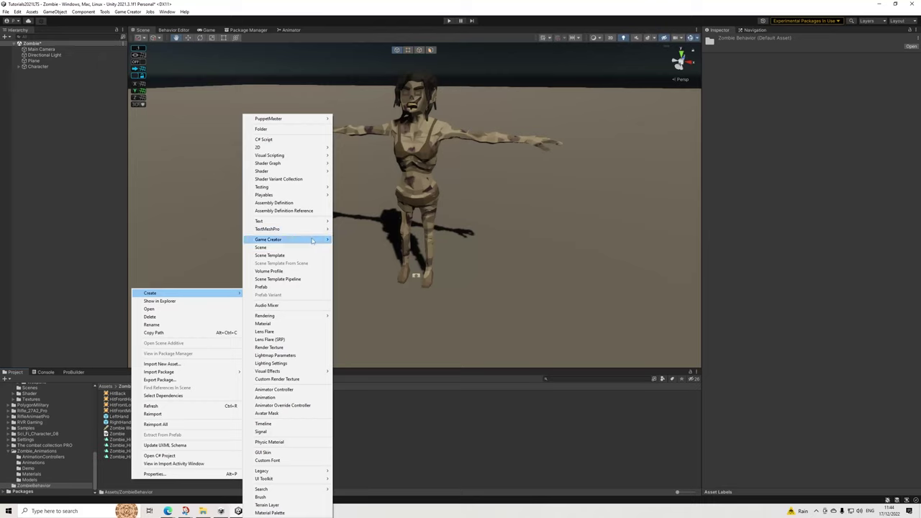
mouse_move(322, 241)
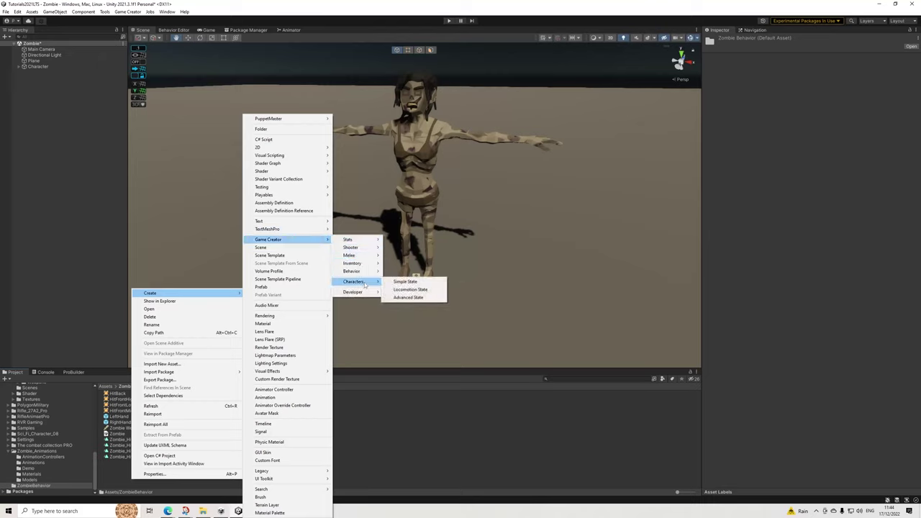
mouse_move(375, 255)
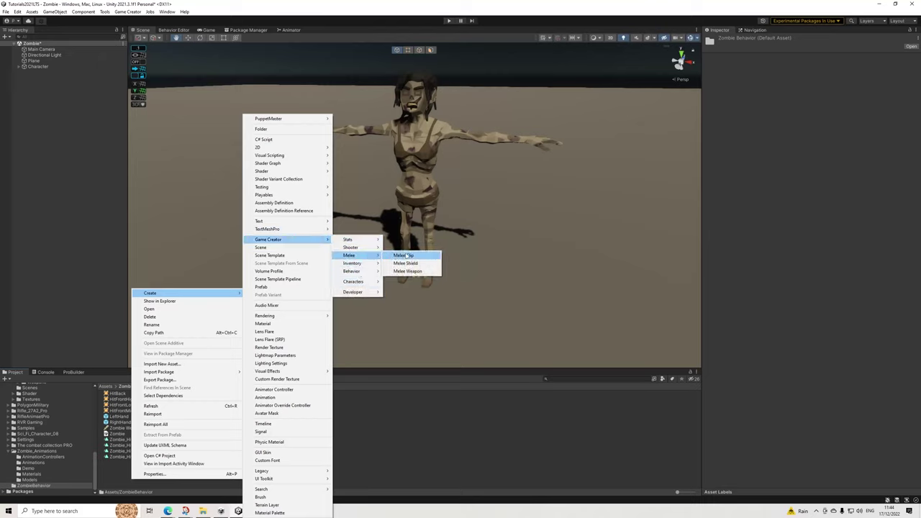
click(404, 255)
text(ComboA)
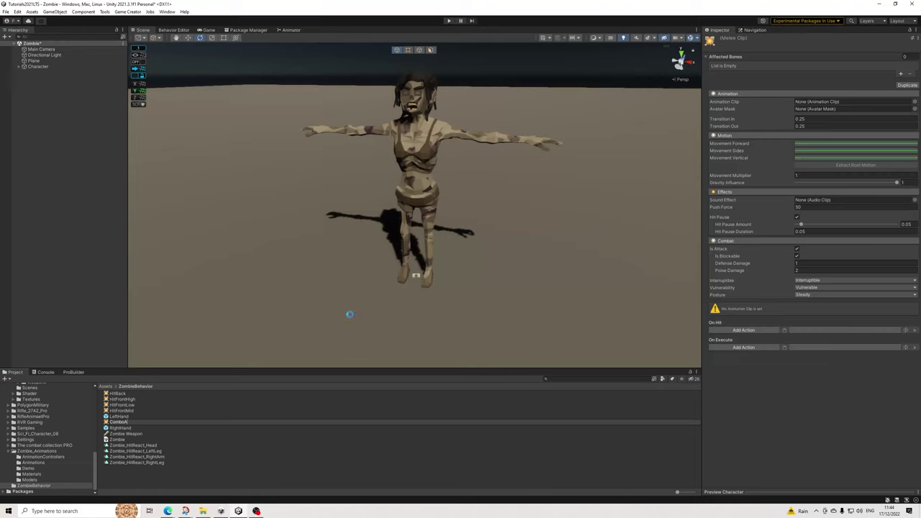
key(Return)
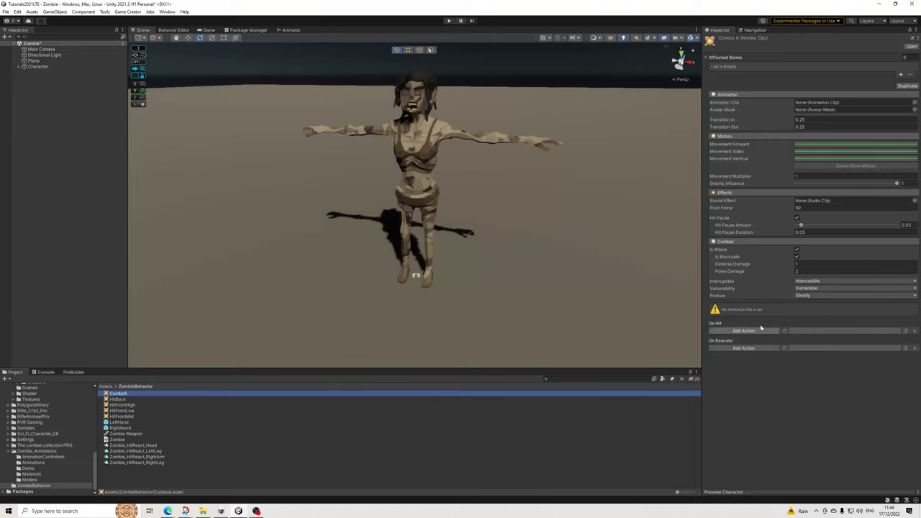
Preview the Zombie_Attack01, Zombie_Attack02 and Zombie_Attack03 animations in the Zombie_Animations Animations folder.
click(32, 463)
scroll(152, 450, down, 5)
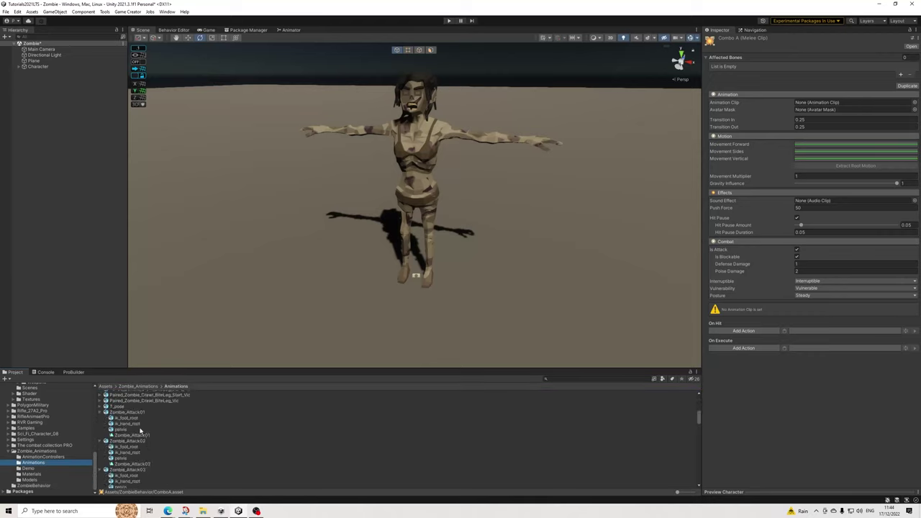
click(127, 412)
click(791, 493)
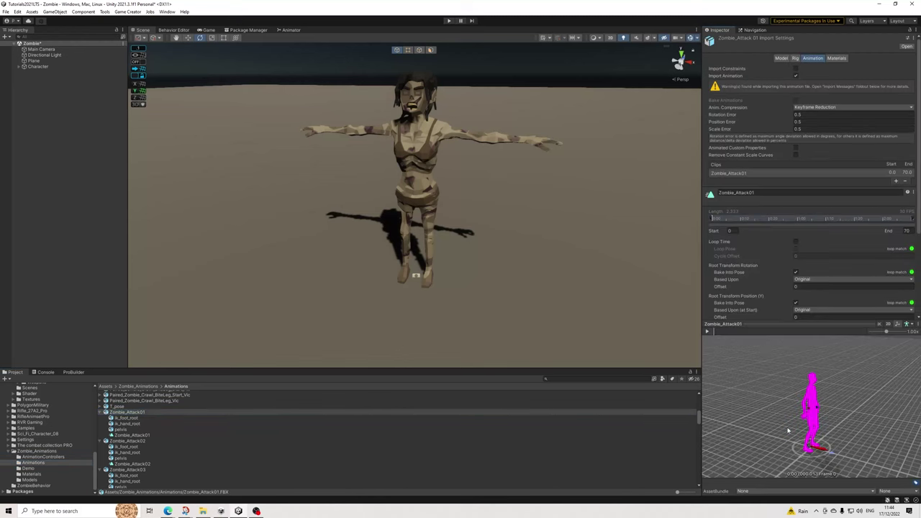
click(708, 331)
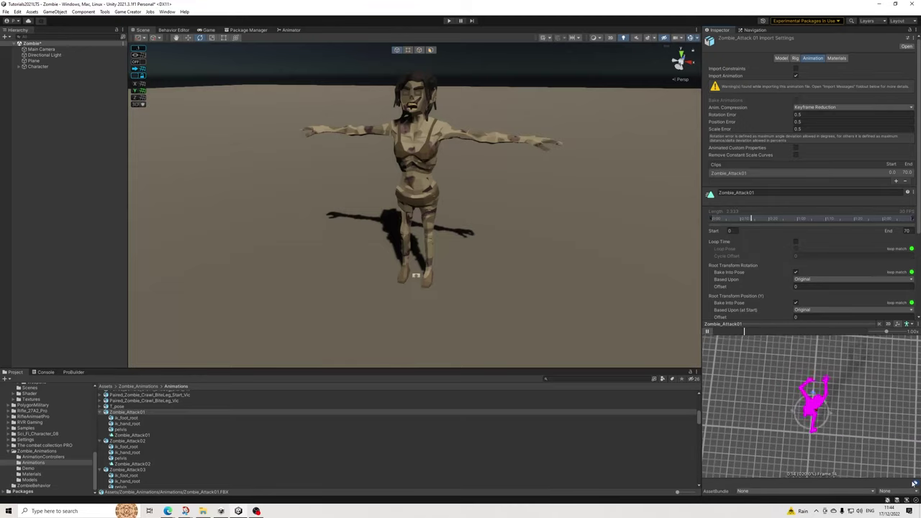
drag(752, 382, 742, 427)
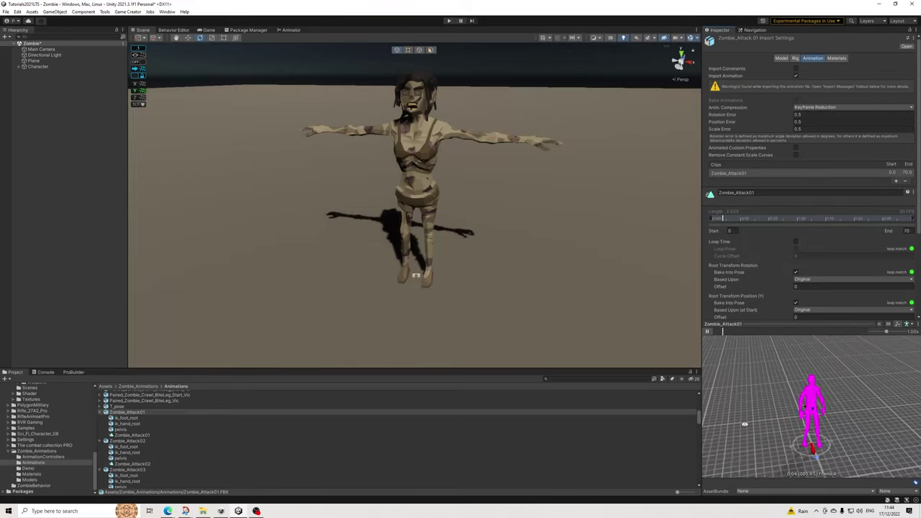
click(144, 440)
click(707, 332)
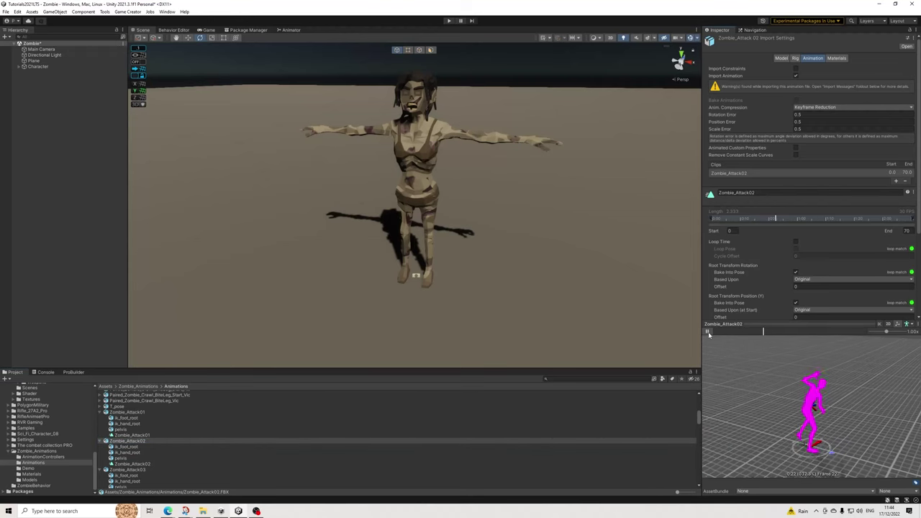
click(127, 469)
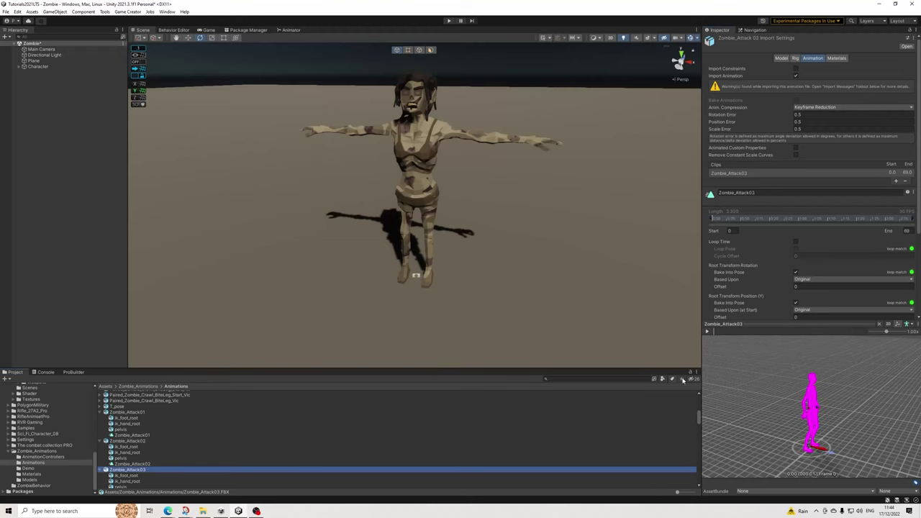
click(707, 332)
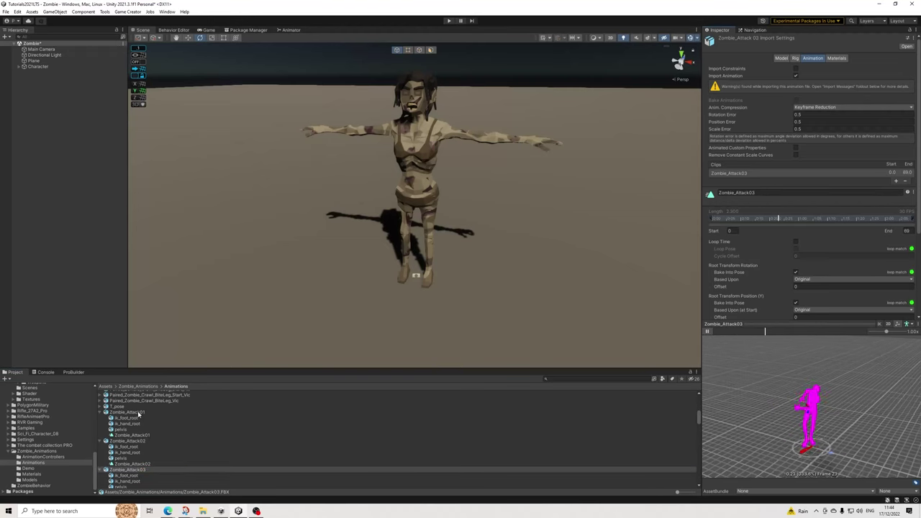
Duplicate the Zombie_Attack01, Zombie_Attack02 and Zombie_Attack03 clips, move the copies into the ZombieBehavior folder, and reopen ComboA there.
click(129, 434)
ctrl+click(141, 464)
scroll(153, 473, down, 1)
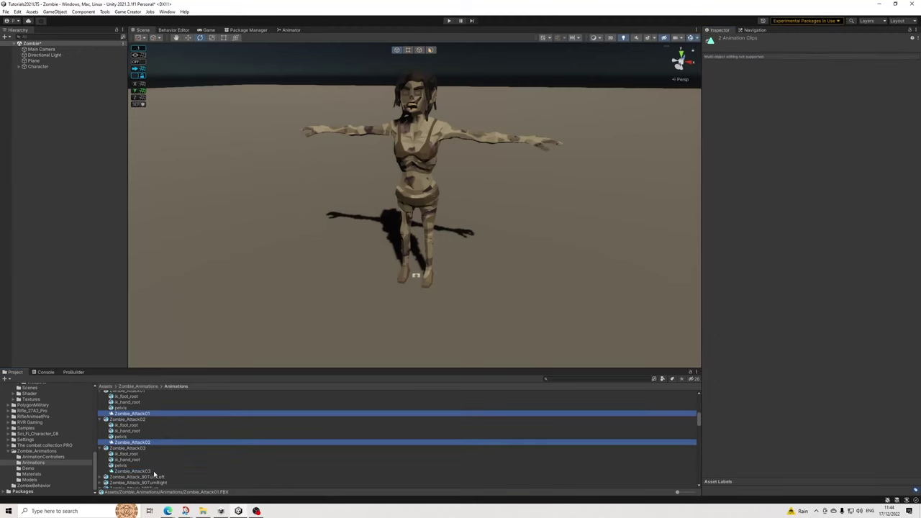
ctrl+click(155, 469)
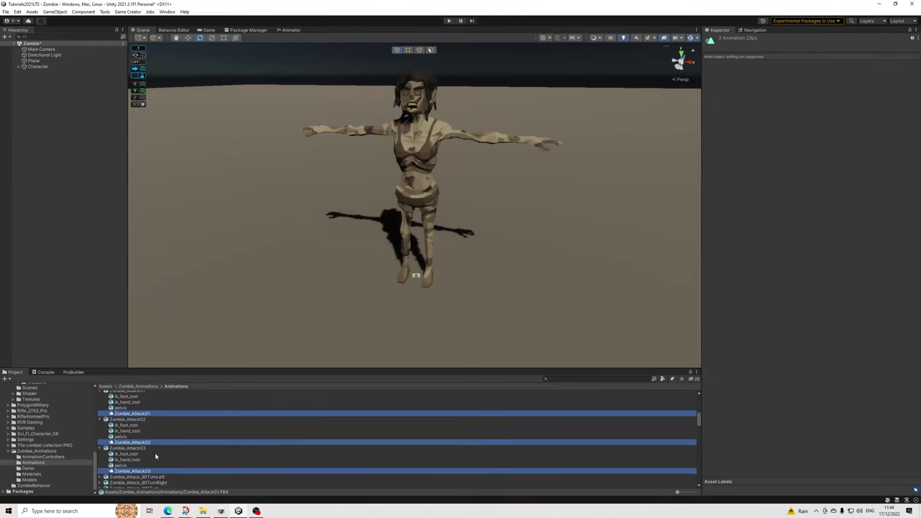
ctrl+click(148, 442)
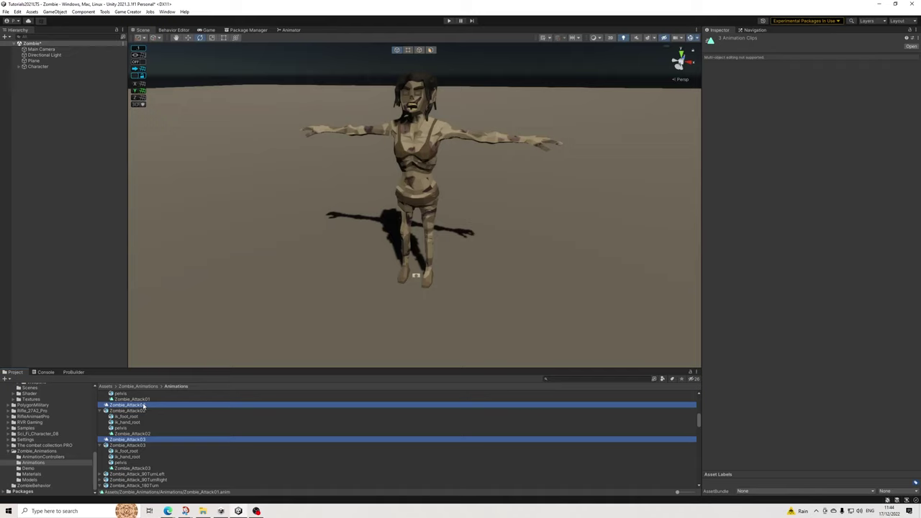
click(35, 486)
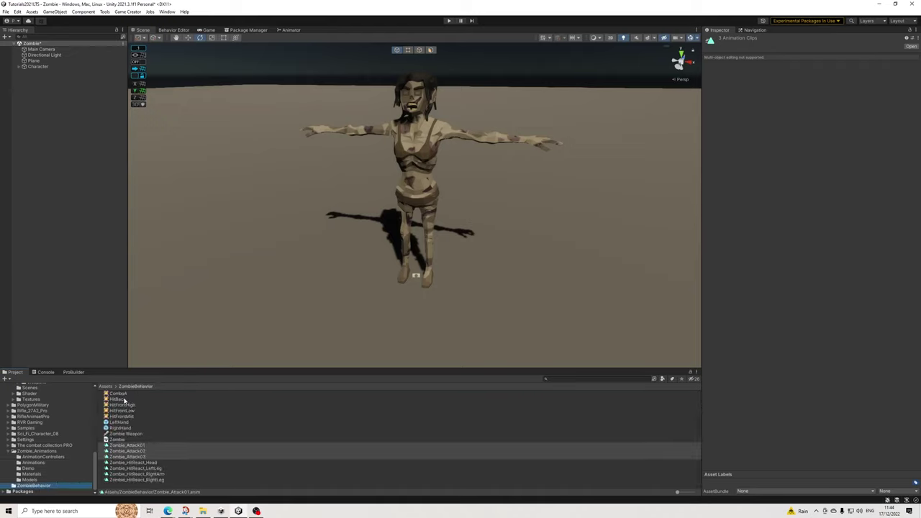
click(122, 395)
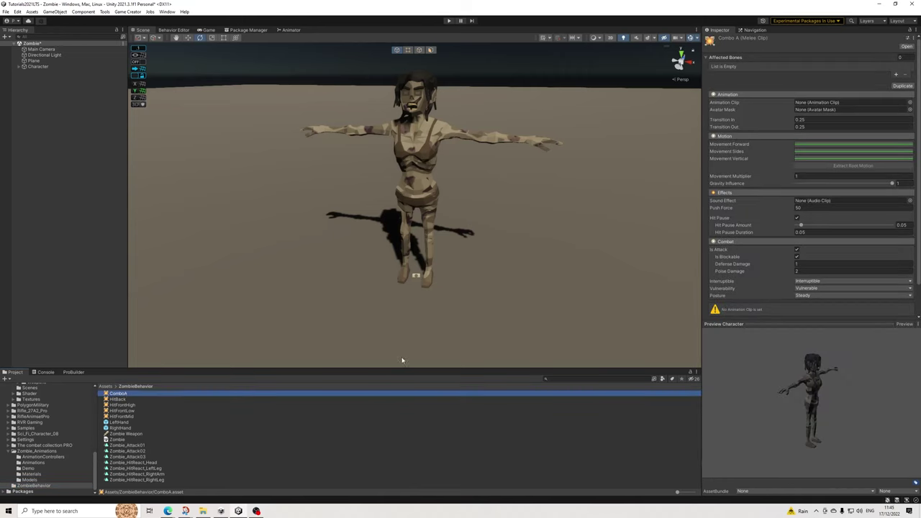
Assign Zombie_Attack01 as ComboA's animation clip and shift its active attack phase on the timeline to match the swing.
drag(138, 448, 849, 102)
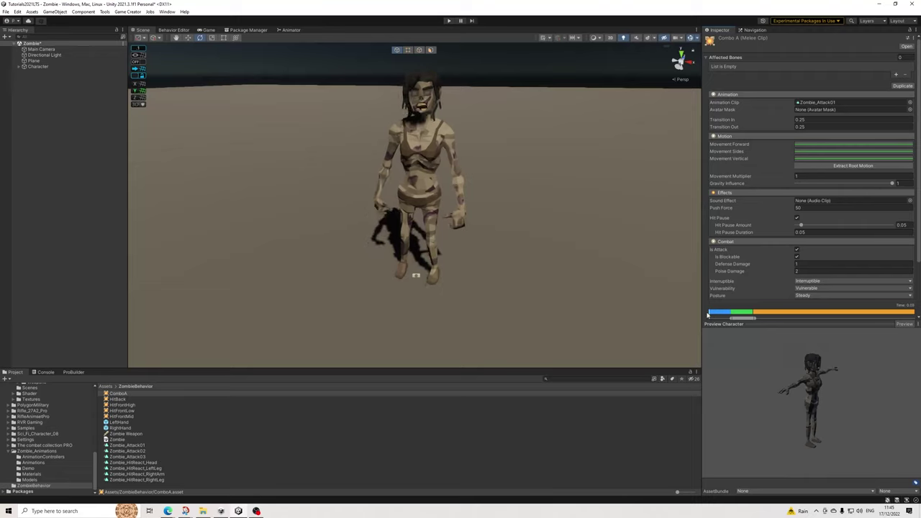
scroll(435, 235, down, 5)
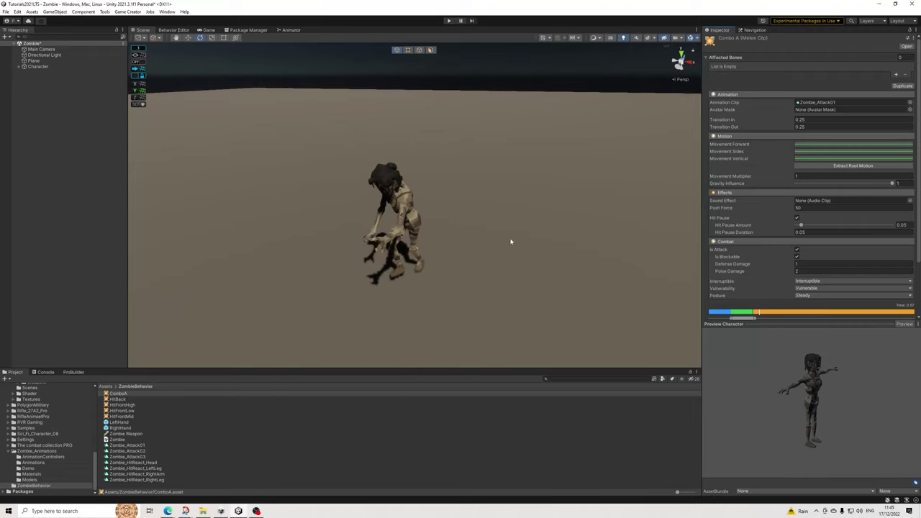
mouse_move(748, 318)
mouse_down()
mouse_move(758, 321)
mouse_move(735, 319)
mouse_move(880, 313)
mouse_up()
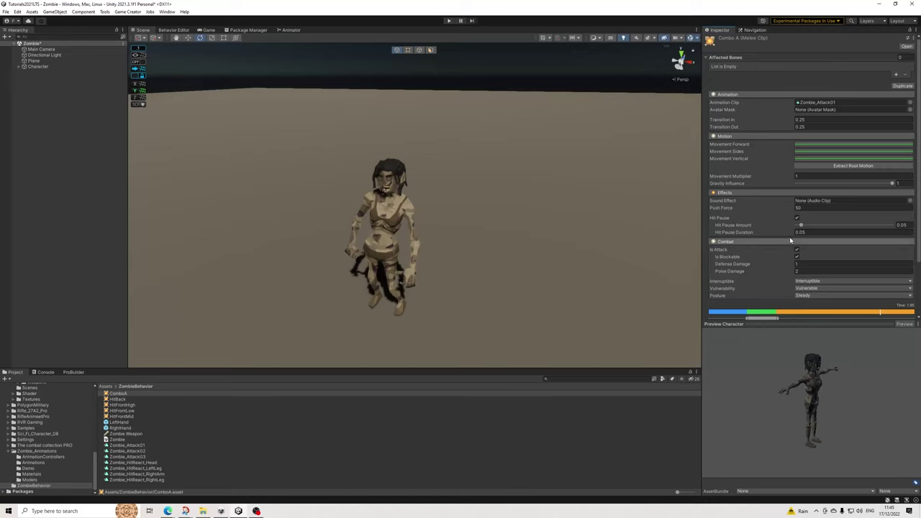
Add Left Hand as an affected bone of ComboA and scrub through the attack animation to check the timing.
click(897, 74)
click(856, 67)
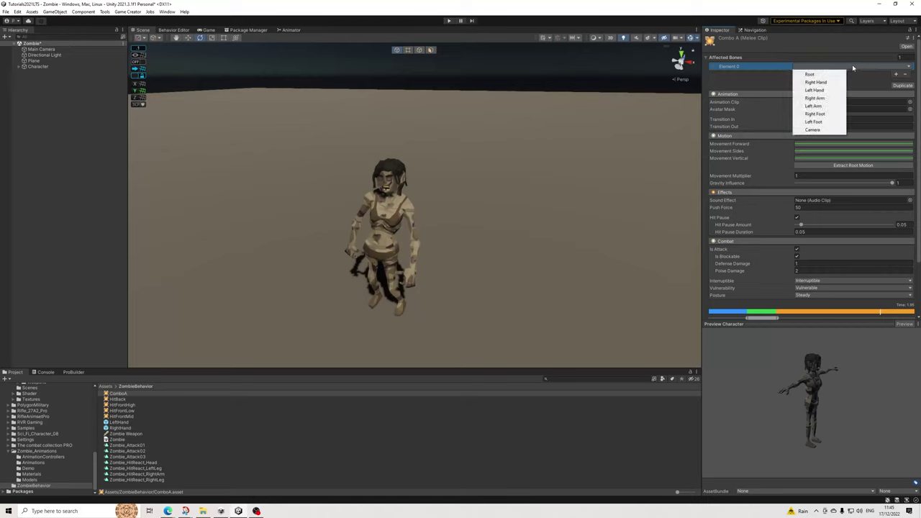
click(814, 90)
click(737, 313)
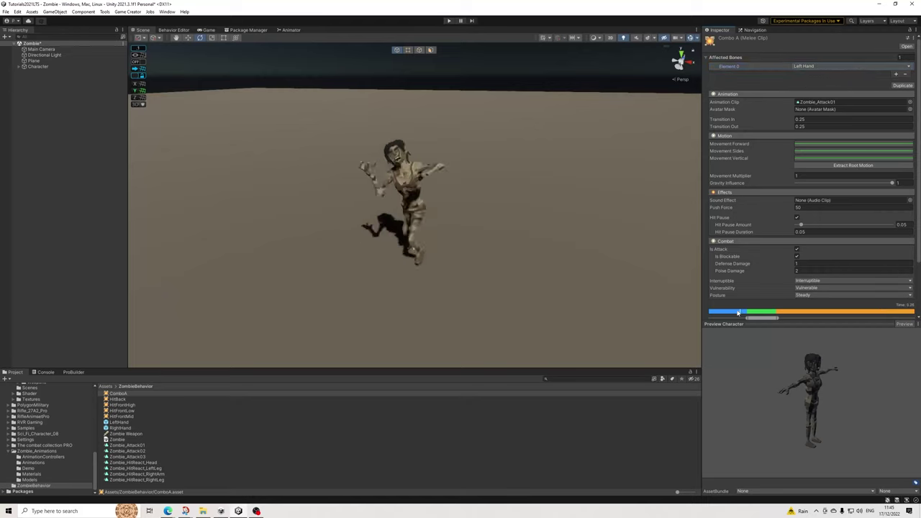
drag(737, 313, 909, 317)
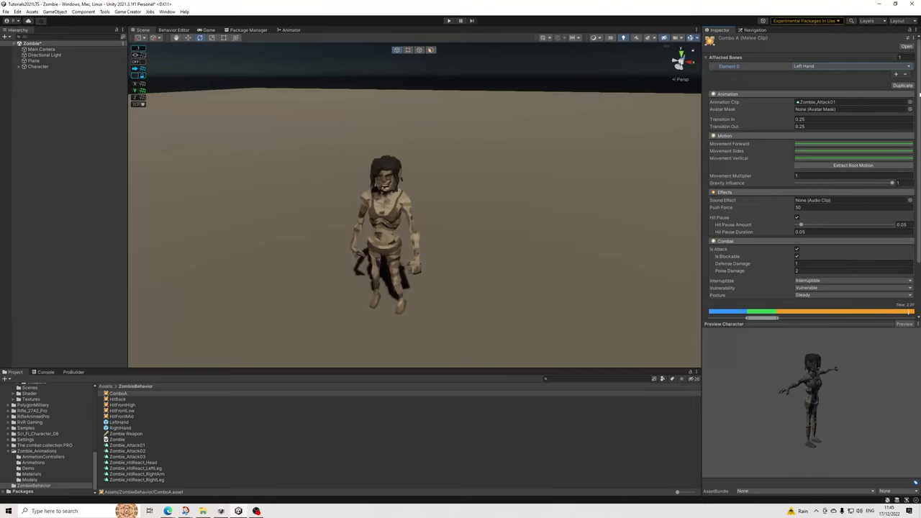
Duplicate the ComboA melee clip and rename the copy ComboAA.
click(901, 85)
click(119, 394)
right_click(128, 395)
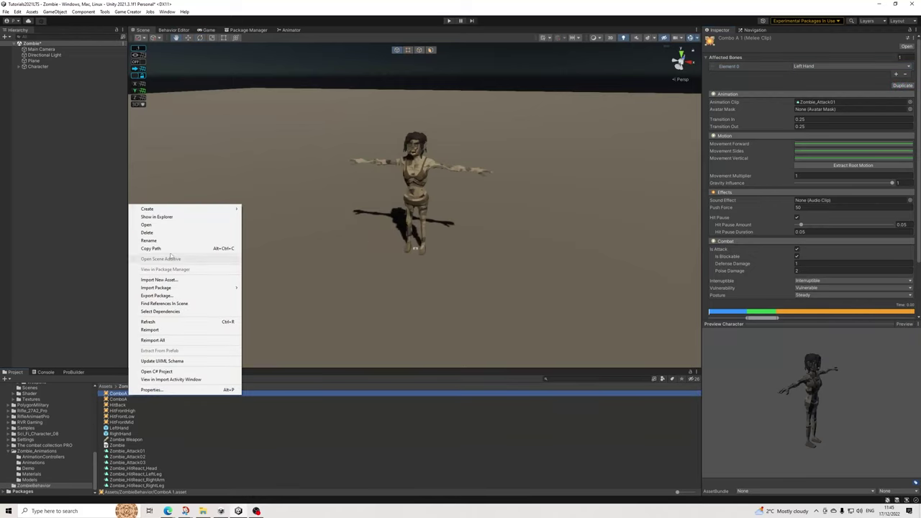
click(168, 242)
key(End)
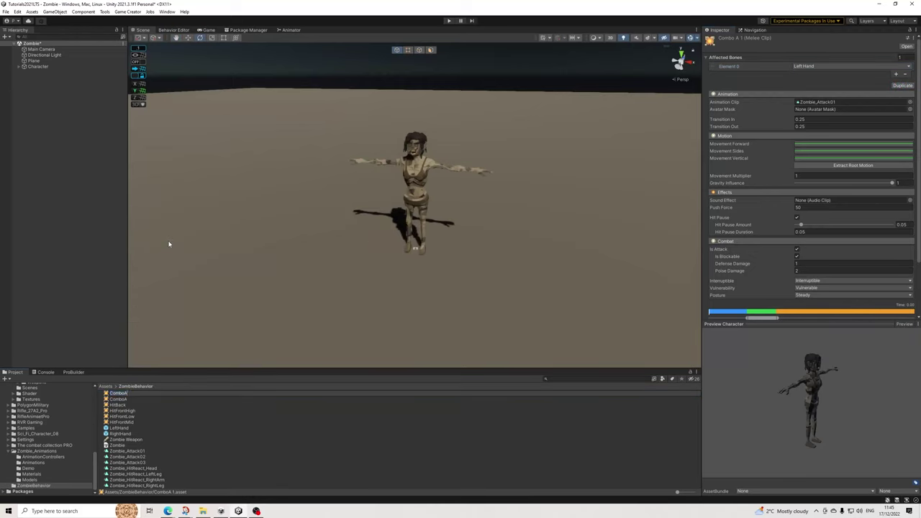
key(Return)
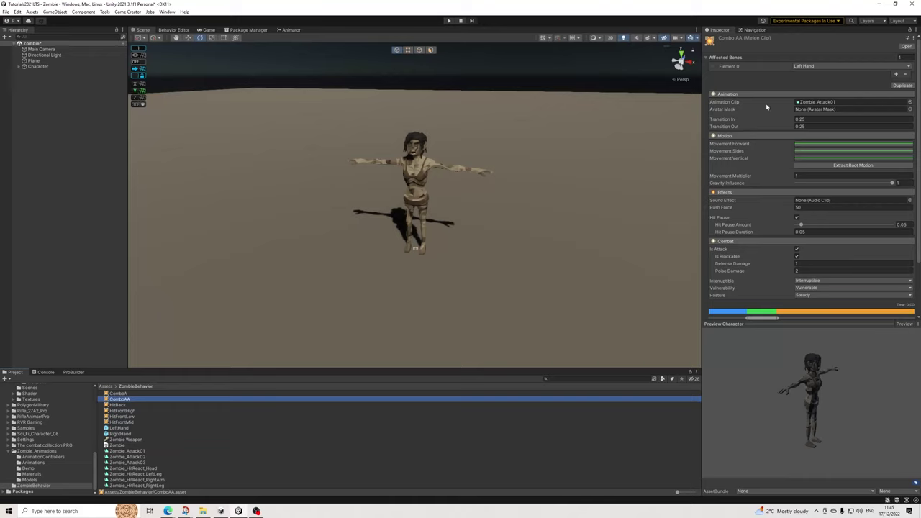
Assign Zombie_Attack02 as ComboAA's animation clip and extract the root motion for both ComboAA and ComboA.
drag(144, 459, 827, 103)
drag(735, 315, 777, 317)
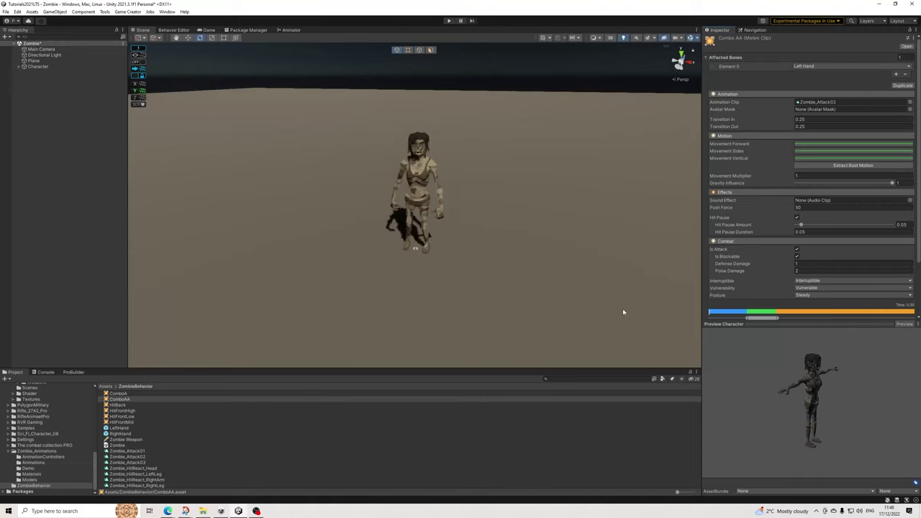
click(846, 165)
click(118, 393)
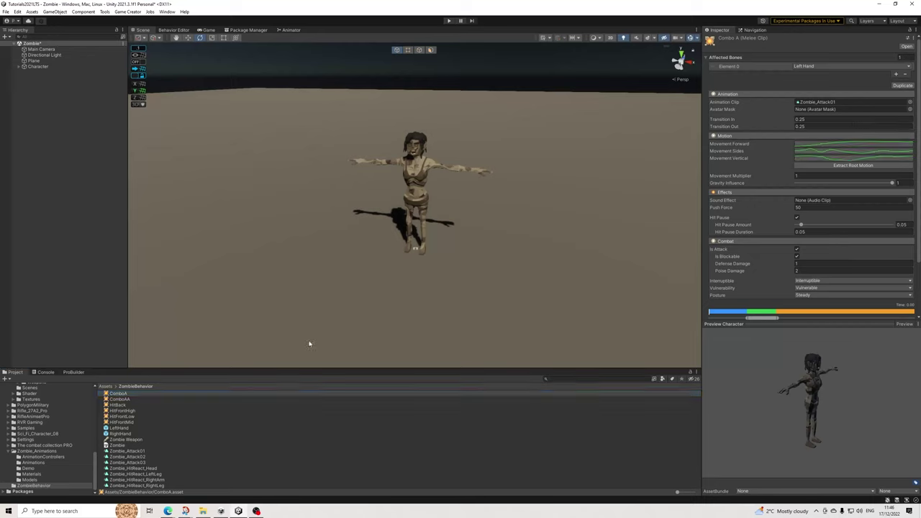
Change the affected bone of ComboAA to Right Hand.
click(128, 399)
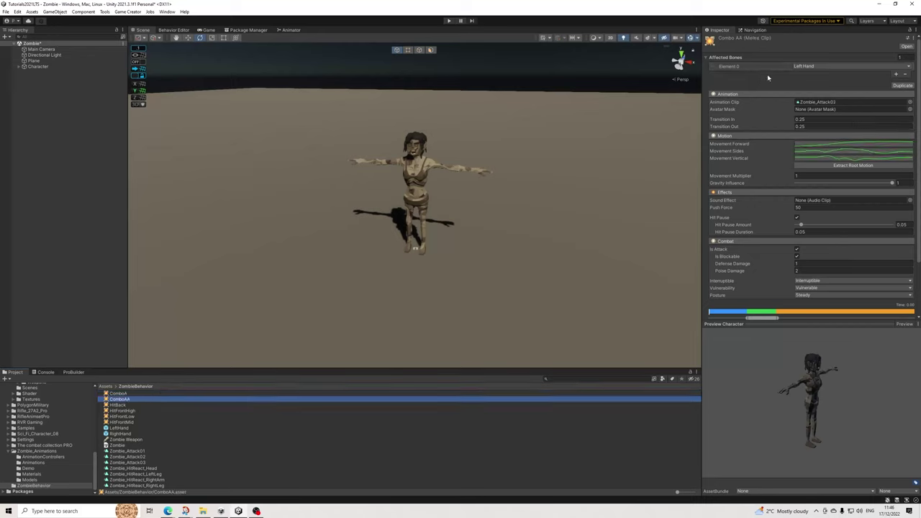
click(807, 67)
click(820, 83)
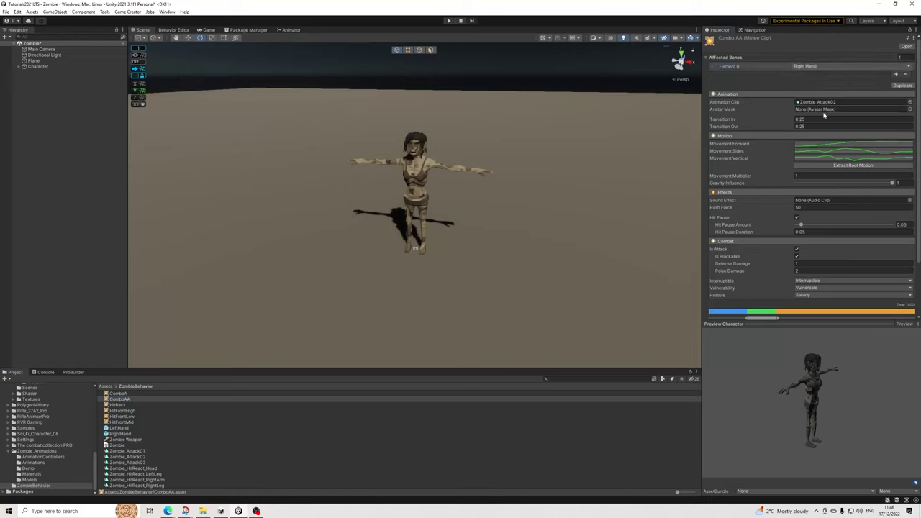
Duplicate the ComboAA melee clip and rename the copy ComboAAA.
click(902, 86)
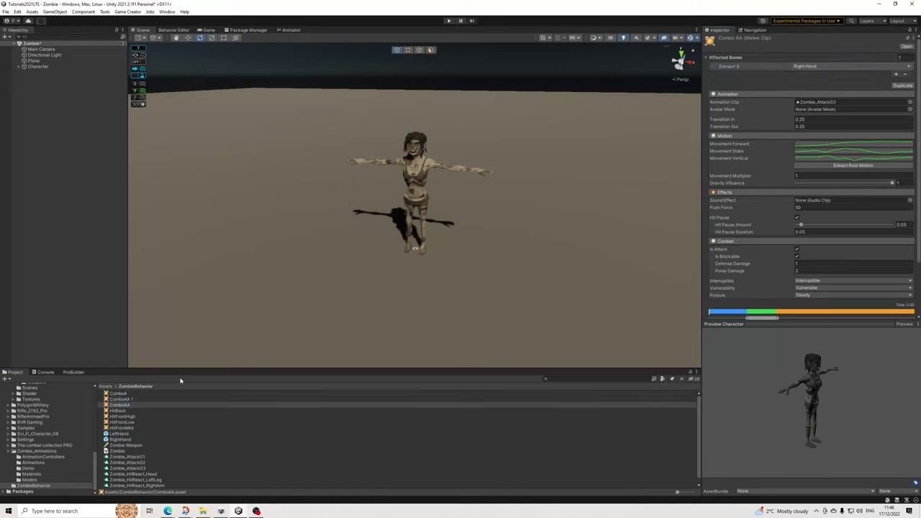
right_click(134, 401)
click(155, 243)
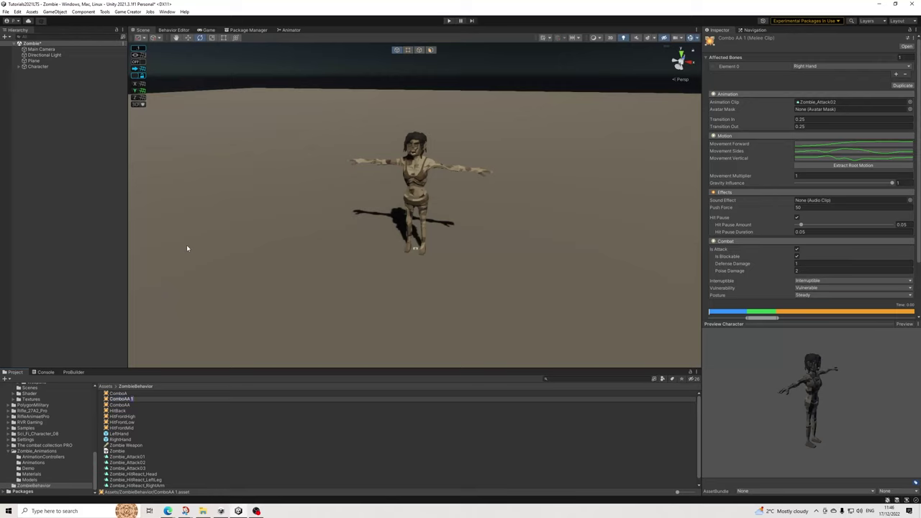
key(Return)
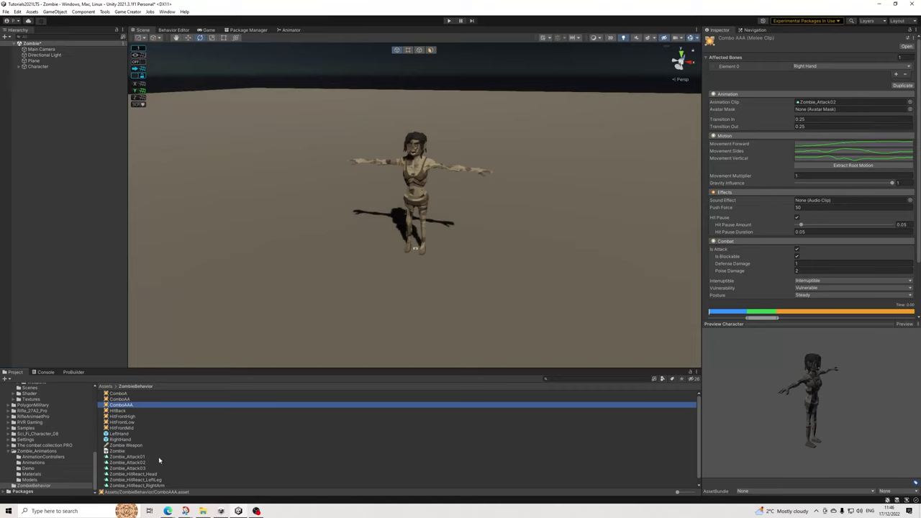
Set up ComboAAA with the Zombie_Attack03 animation, its extracted root motion and Left Hand as the affected bone.
drag(128, 468, 831, 102)
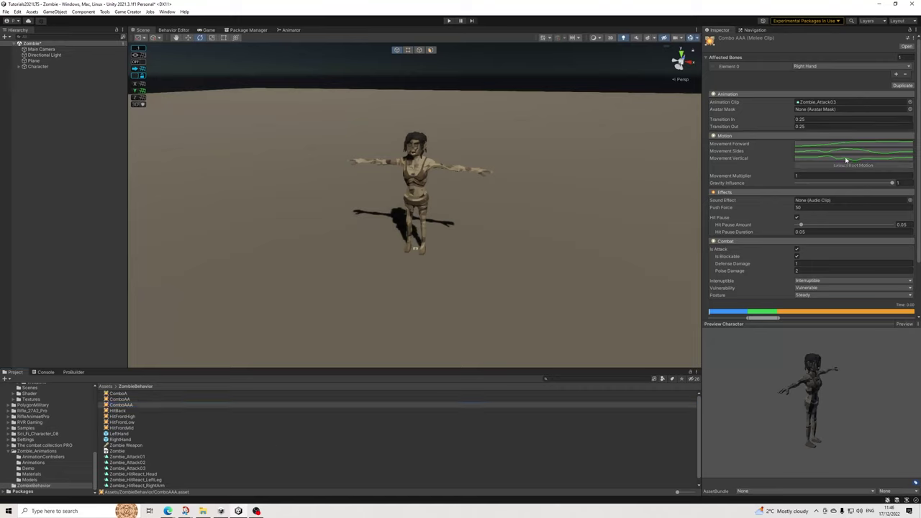
drag(719, 312, 668, 313)
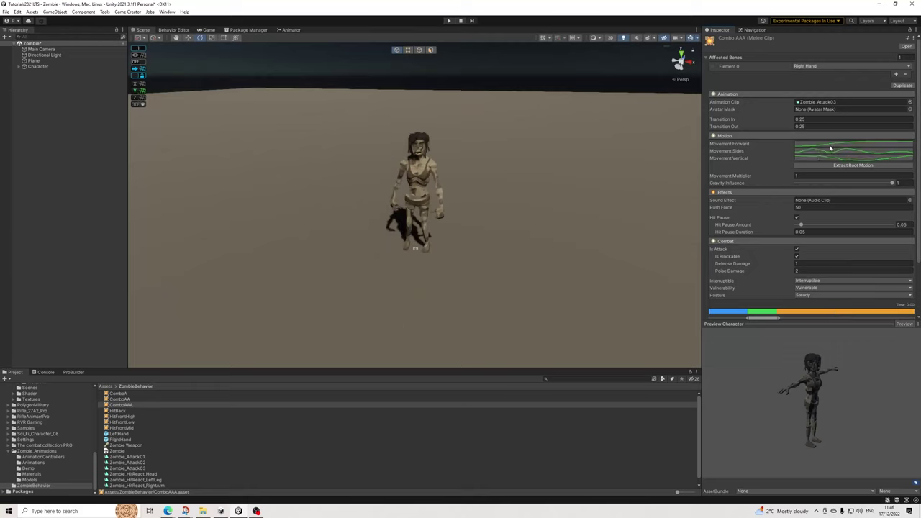
click(814, 67)
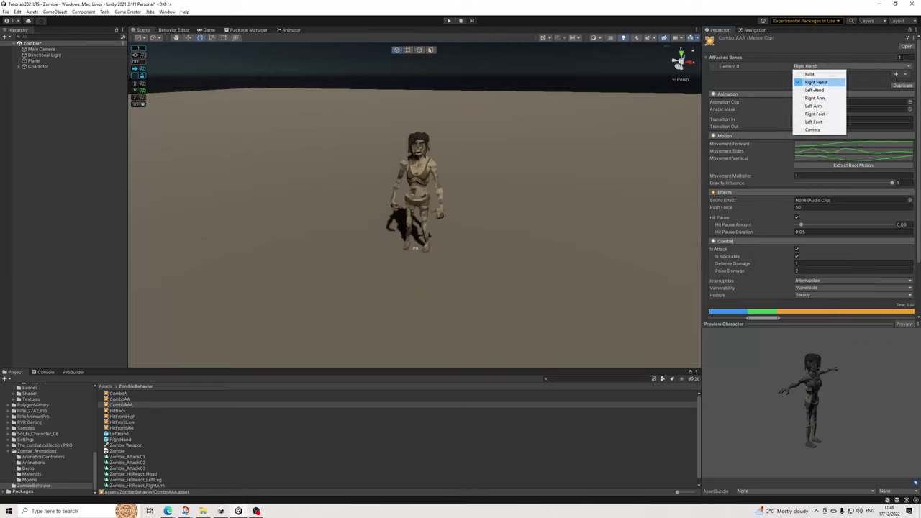
click(816, 88)
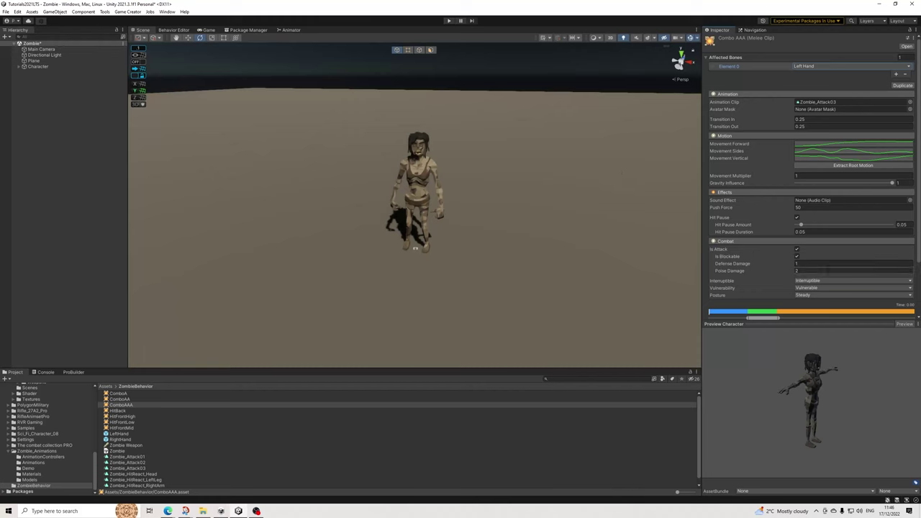
Add two more combos to the Zombie Weapon, giving the second one the key sequence A A.
click(124, 445)
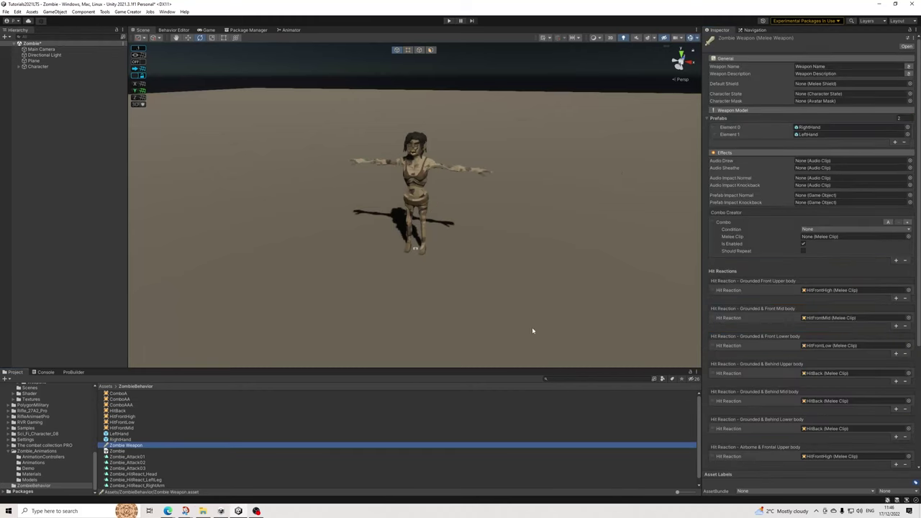
click(897, 261)
click(890, 263)
click(891, 317)
click(895, 300)
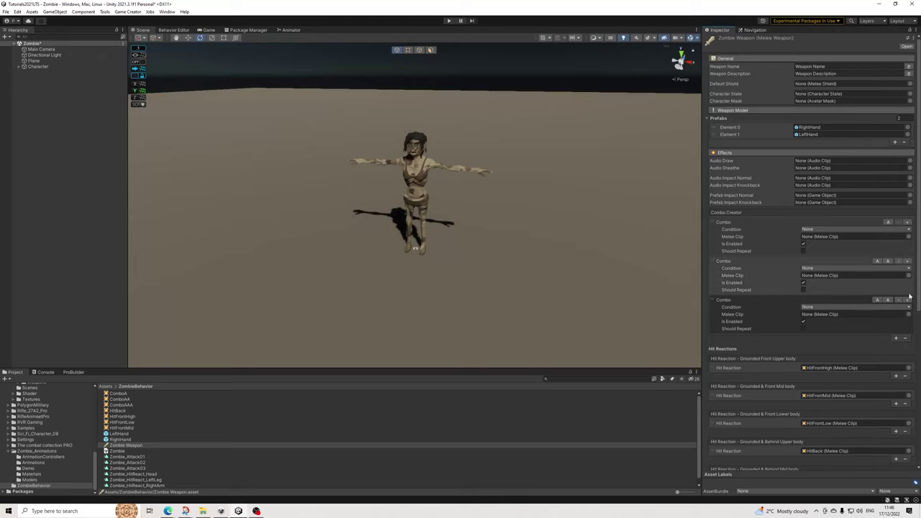
Assign the ComboA, ComboAA and ComboAAA melee clips to the weapon's A, A A and A A A combos.
drag(125, 398, 828, 237)
drag(133, 402, 806, 276)
drag(111, 405, 798, 296)
drag(821, 317, 821, 317)
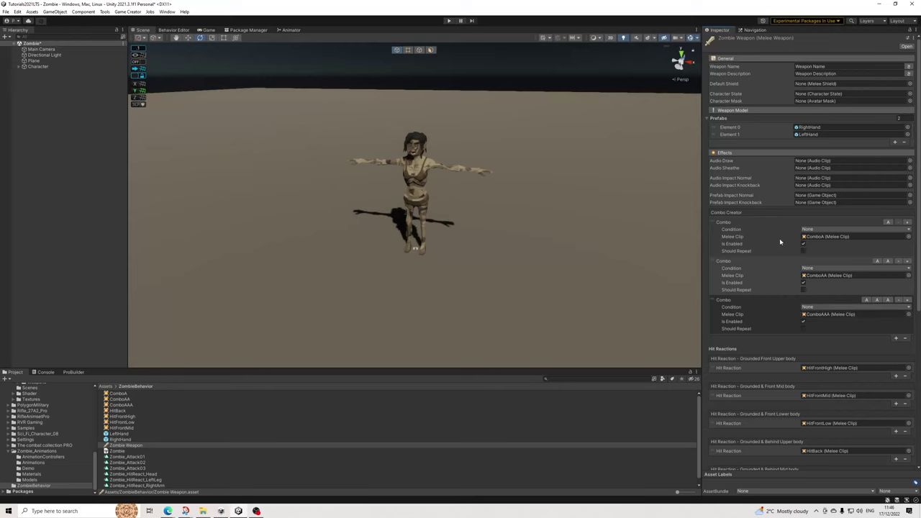
Review the combos and hit reactions assigned to the Zombie Weapon.
scroll(779, 245, down, 2)
scroll(805, 241, up, 2)
scroll(770, 297, down, 10)
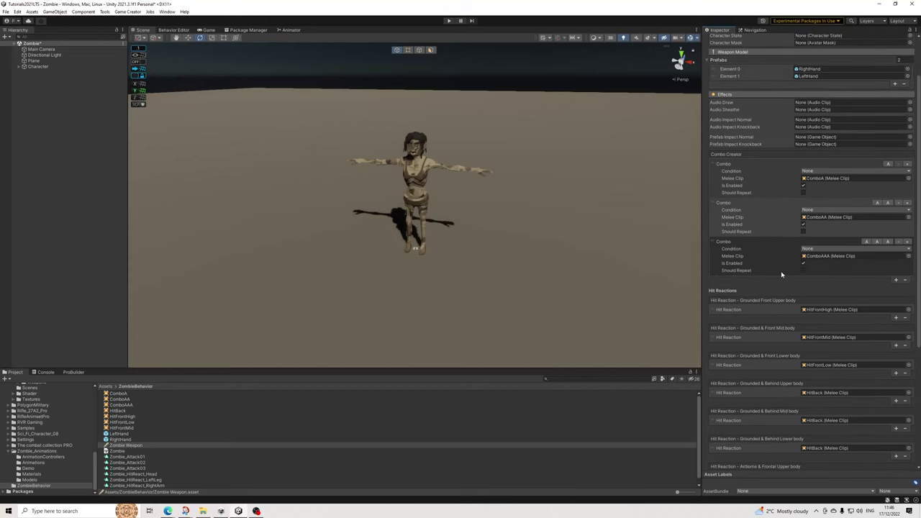
scroll(795, 268, up, 12)
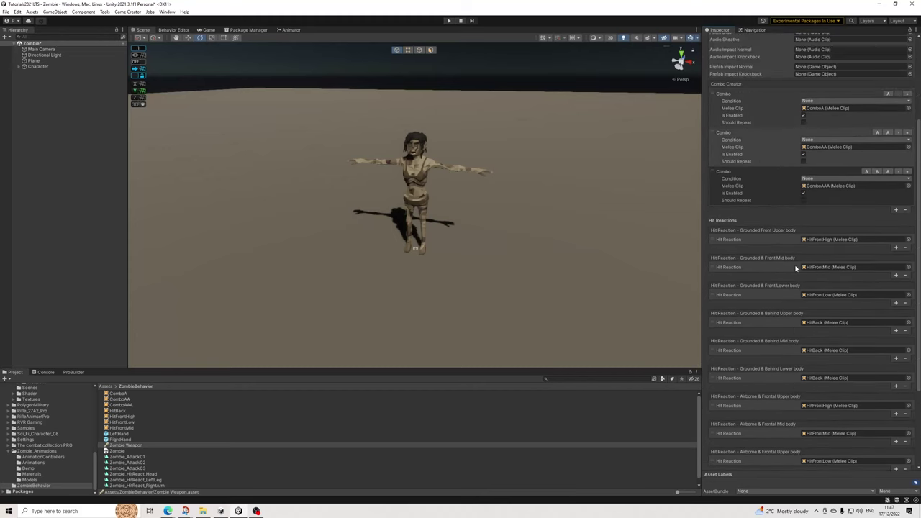
scroll(795, 268, down, 8)
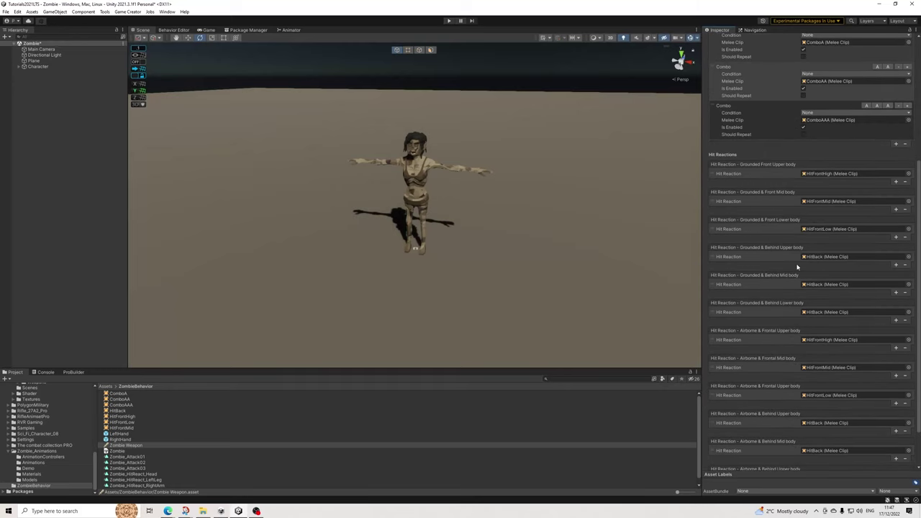
scroll(799, 252, up, 8)
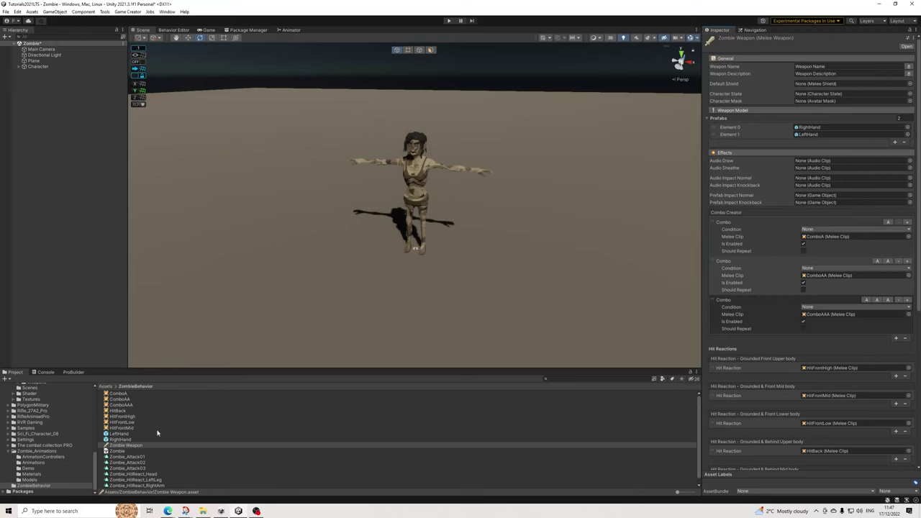
Create a new folder named Anims inside the ZombieBehavior folder.
scroll(155, 434, down, 1)
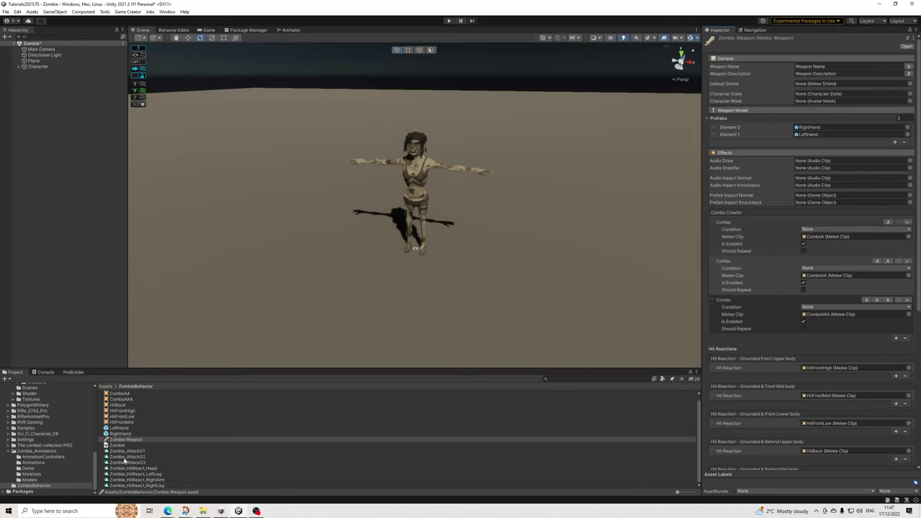
right_click(31, 487)
mouse_move(87, 296)
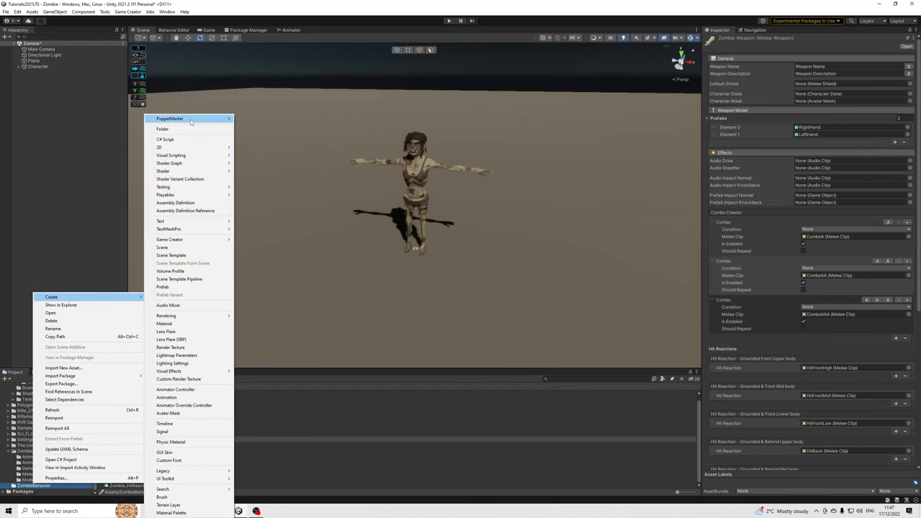
click(175, 129)
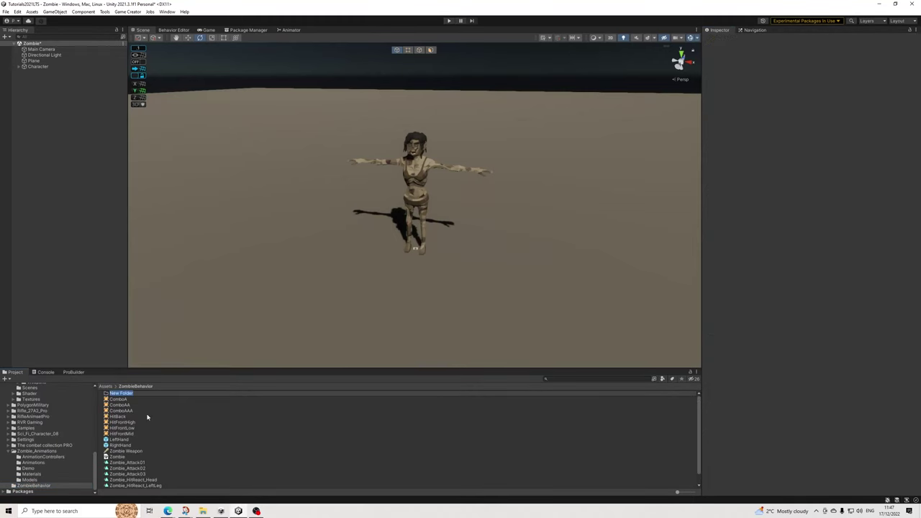
text(Anims)
key(Return)
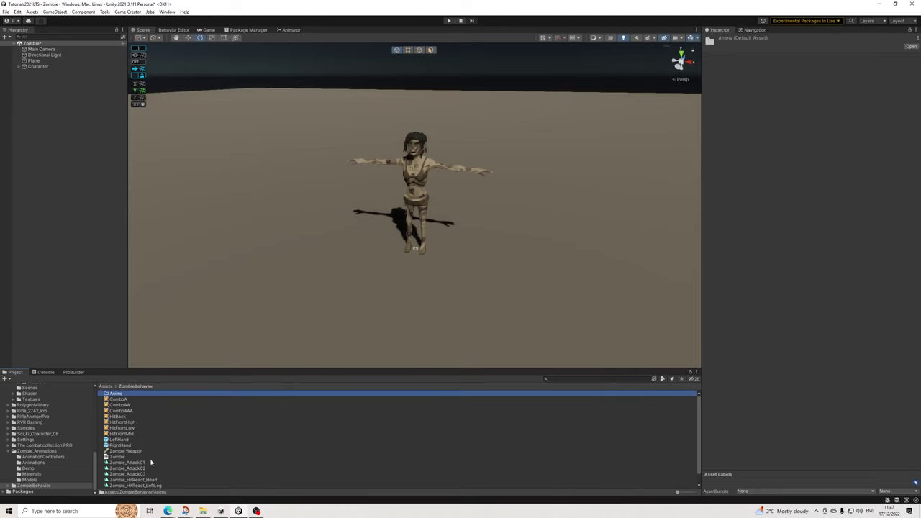
Move all the Zombie_Attack and Zombie_HitReact animation clips into the Anims folder.
click(141, 463)
scroll(142, 466, down, 1)
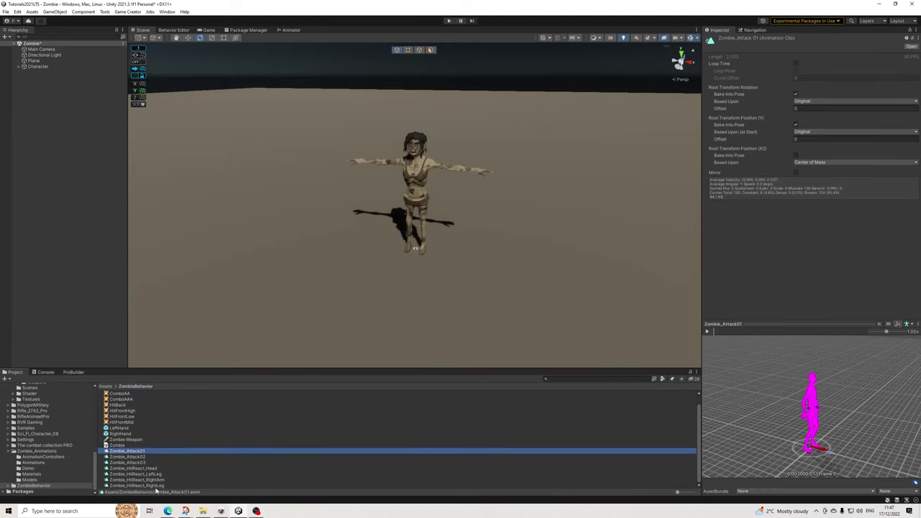
shift+click(151, 485)
scroll(138, 475, up, 1)
drag(141, 469, 117, 397)
Create a Game Creator Locomotion State asset in the ZombieBehavior folder.
click(129, 474)
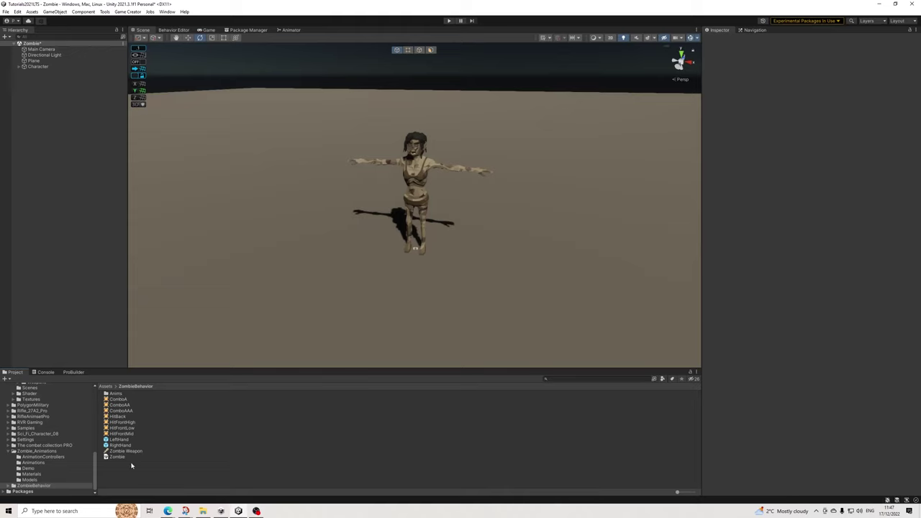
right_click(128, 468)
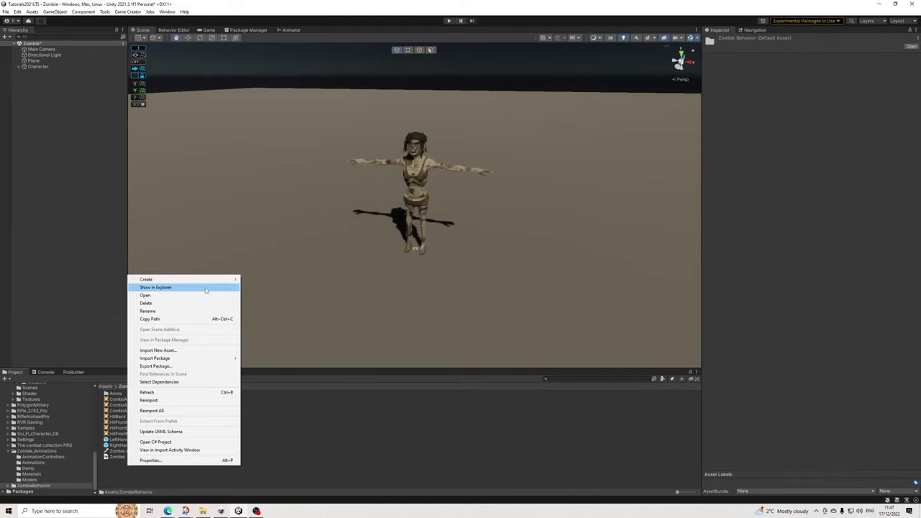
mouse_move(230, 281)
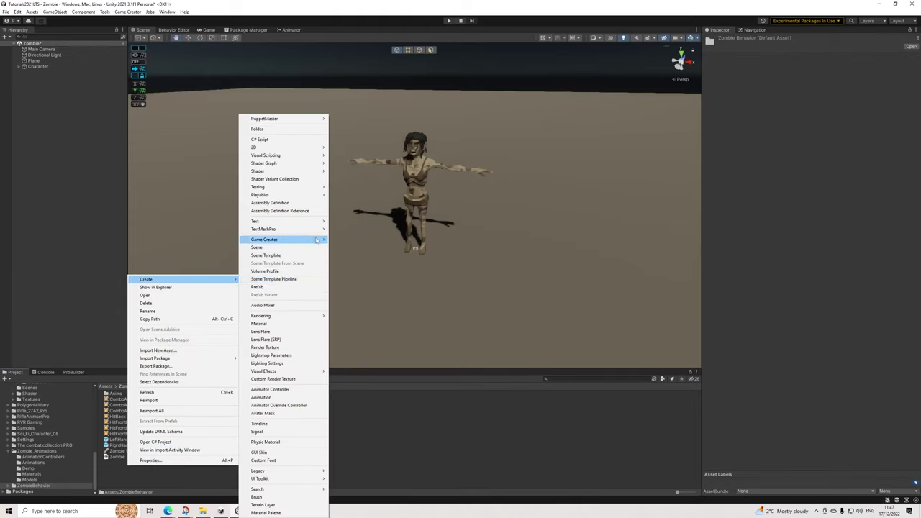
mouse_move(319, 240)
mouse_move(367, 286)
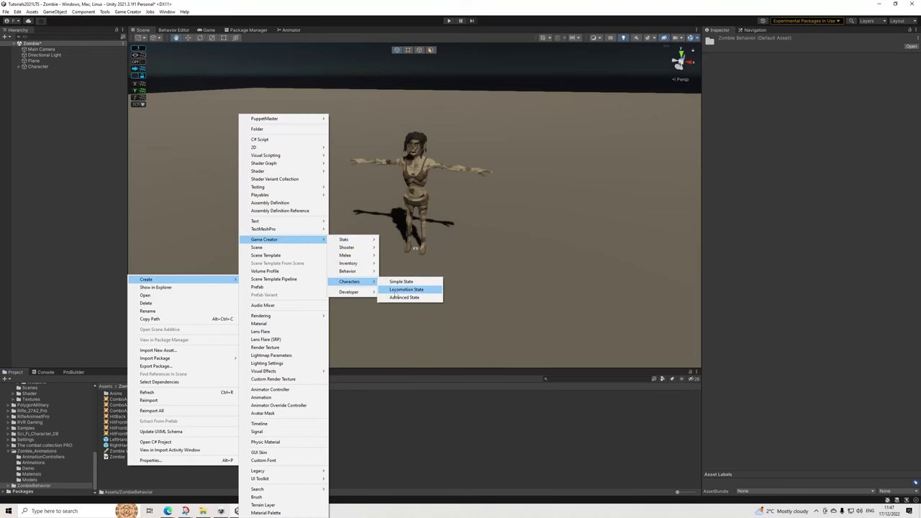
click(406, 289)
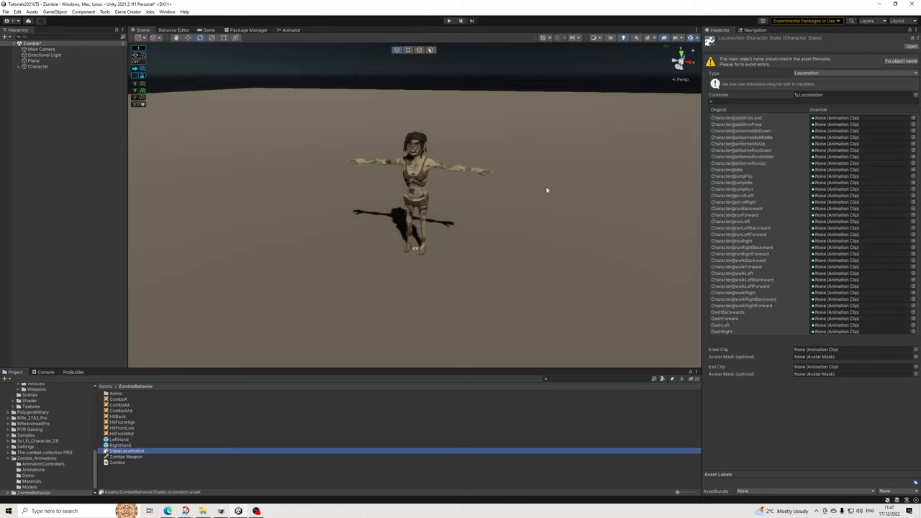
Rename the new StateLocomotion asset as ZombieDefaultLocomotion.
right_click(143, 454)
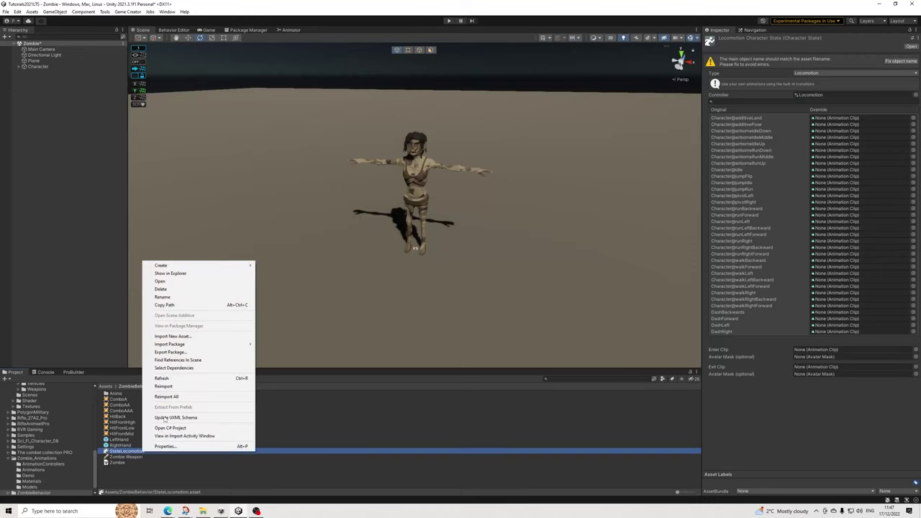
click(179, 297)
text(ZombieDefaultLocomotion)
key(Return)
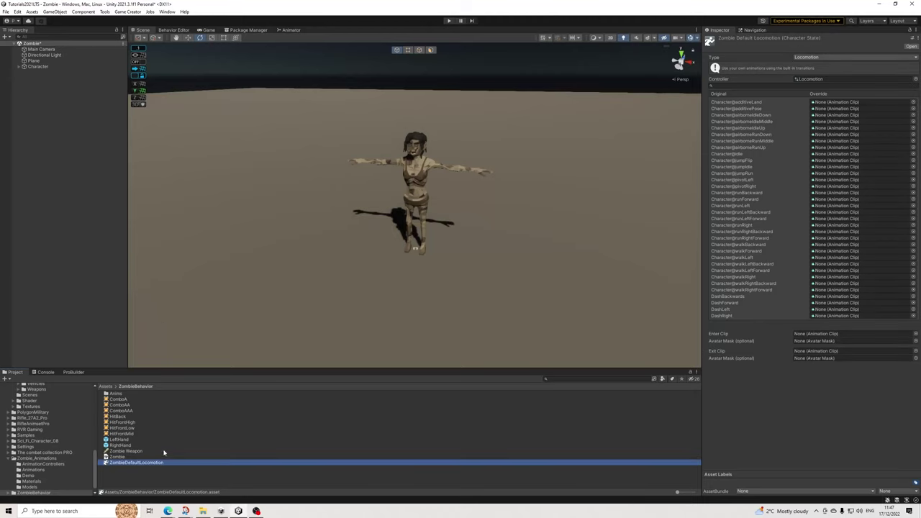
Add a number to the locomotion state's name so that it reads ZombieDefaultLocomotion01.
right_click(158, 463)
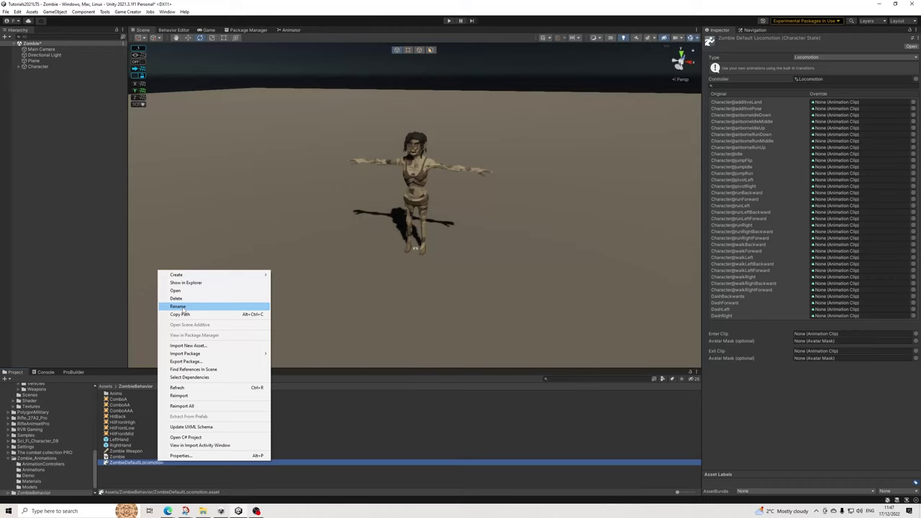
click(183, 307)
text(014)
key(Return)
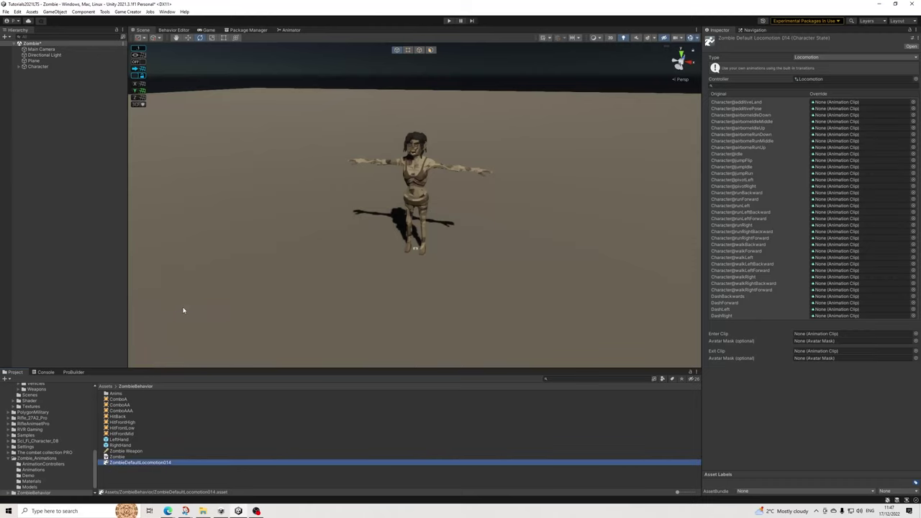
right_click(179, 470)
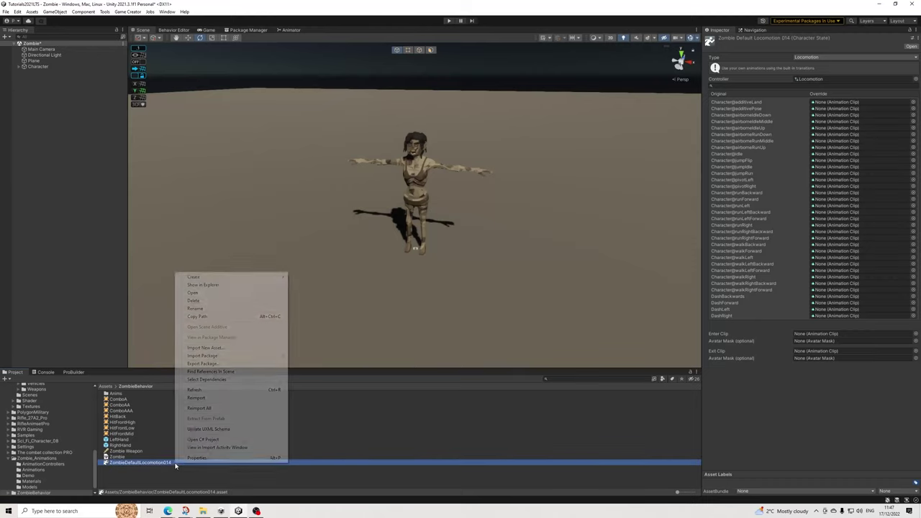
click(194, 312)
key(End)
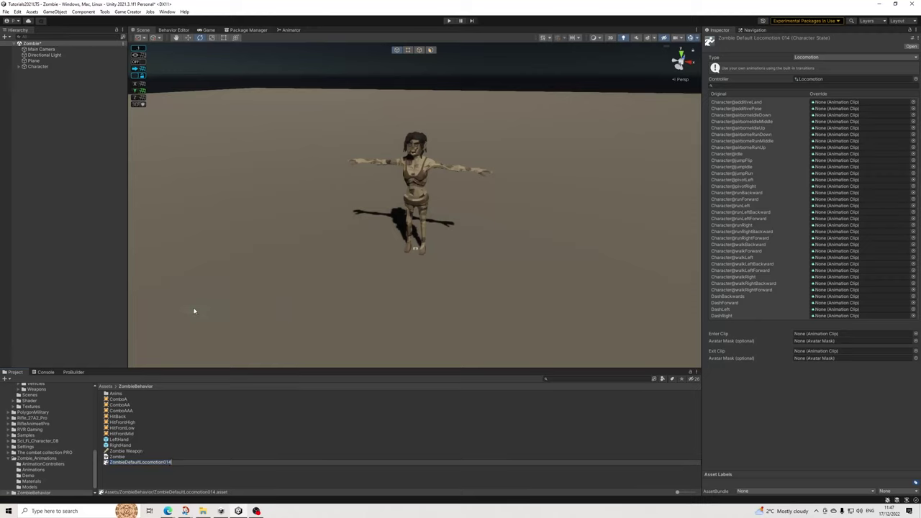
key(Return)
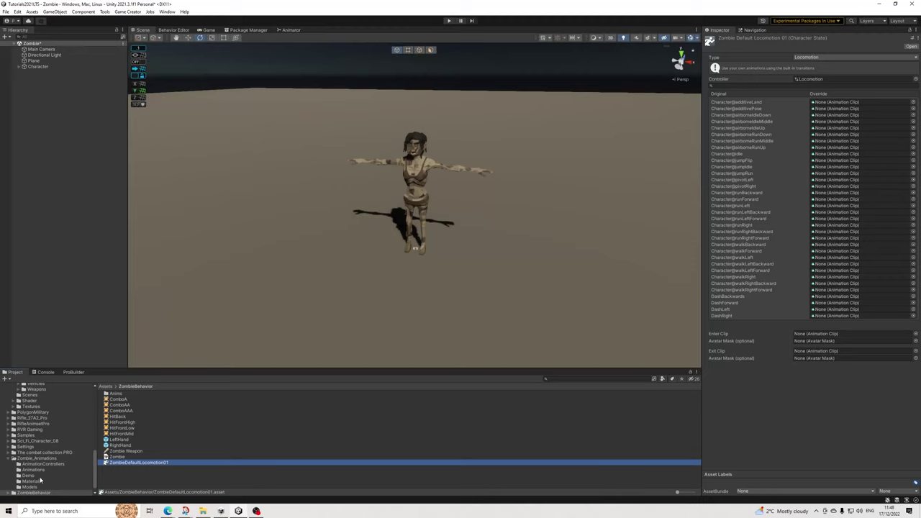
Find Zombie_Idle_01 in the Animations folder of Zombie_Animations, check its root transform settings and preview the animation.
scroll(41, 474, up, 3)
scroll(32, 472, down, 3)
click(31, 470)
scroll(173, 435, down, 5)
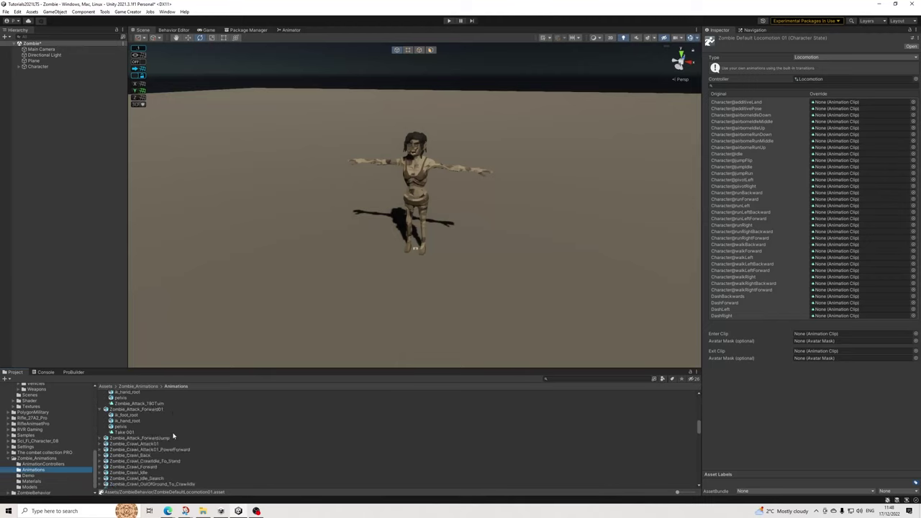
scroll(172, 435, down, 3)
scroll(150, 446, down, 3)
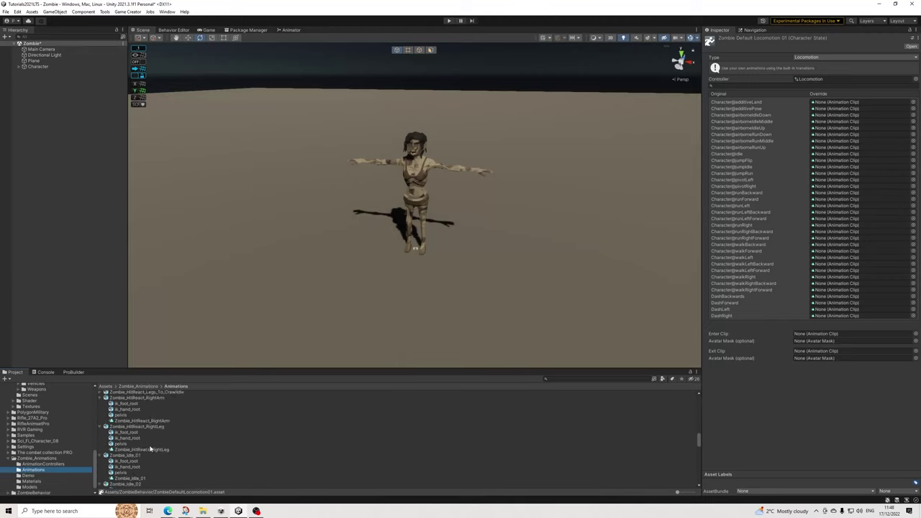
scroll(149, 447, down, 5)
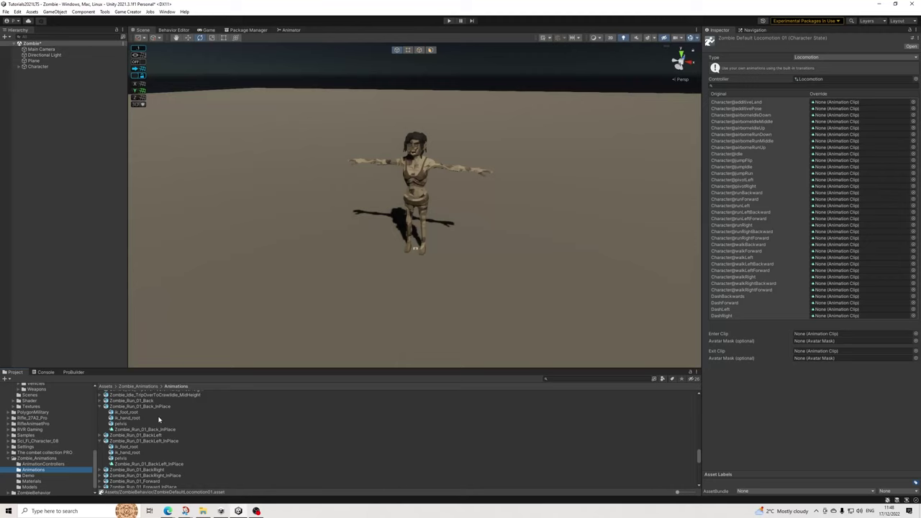
scroll(159, 420, up, 10)
scroll(139, 423, up, 1)
click(133, 436)
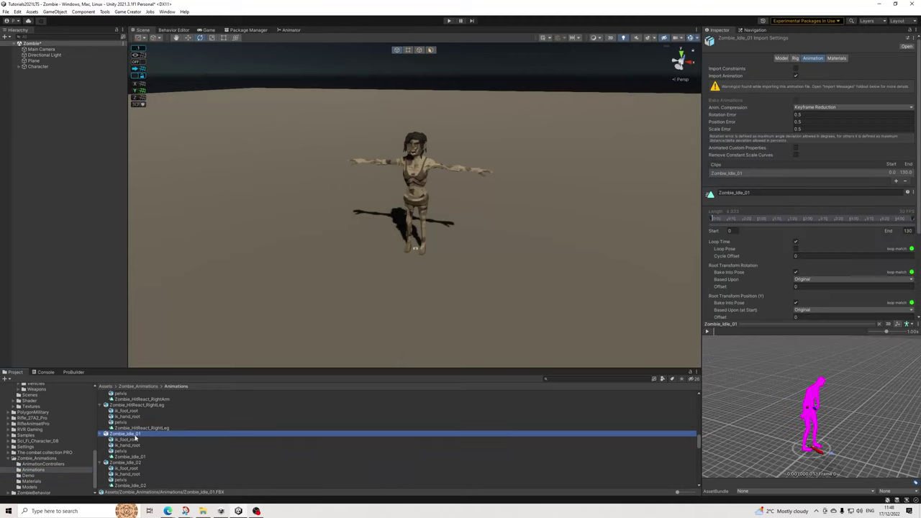
scroll(810, 281, down, 3)
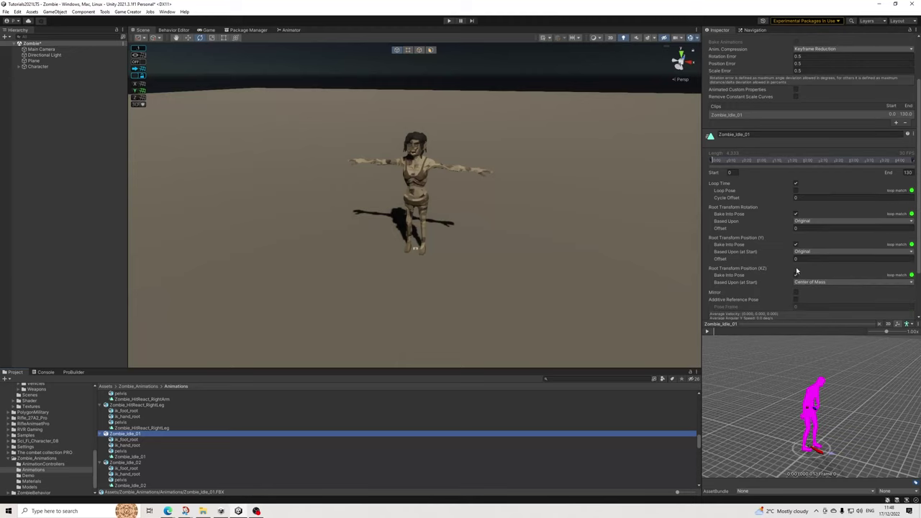
click(706, 332)
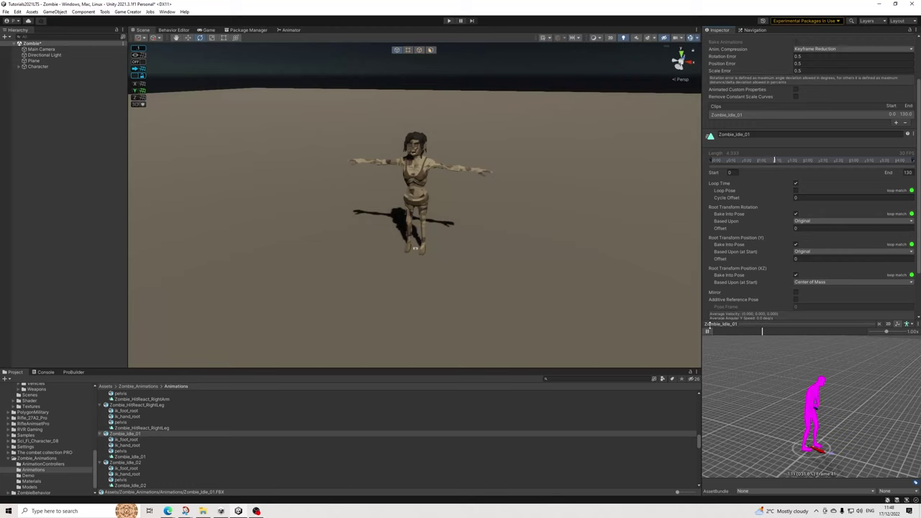
click(709, 330)
Preview the Zombie_Idle_02 and Zombie_Idle_03 animations.
click(127, 462)
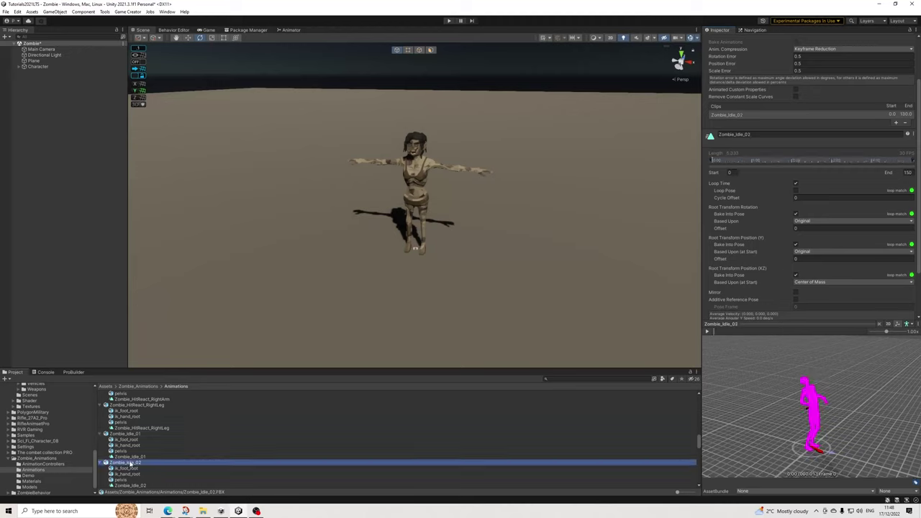
click(709, 330)
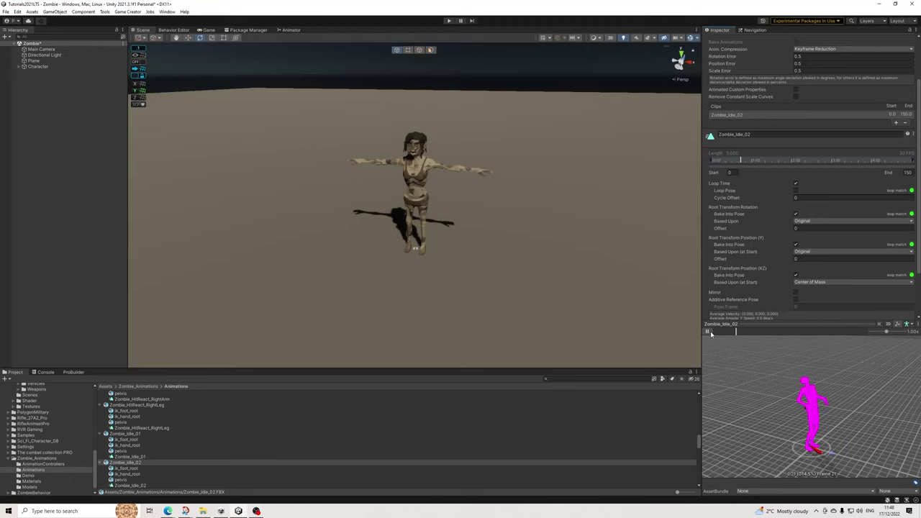
scroll(148, 468, down, 3)
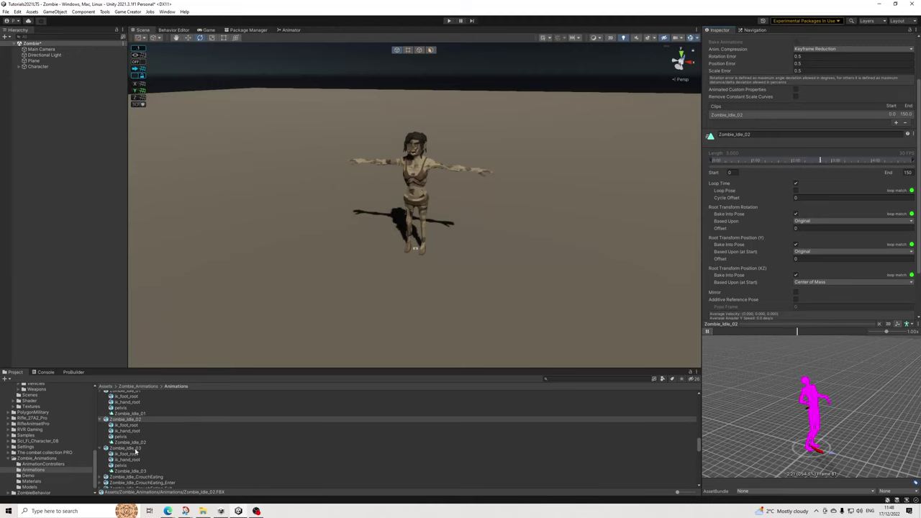
click(136, 448)
click(709, 331)
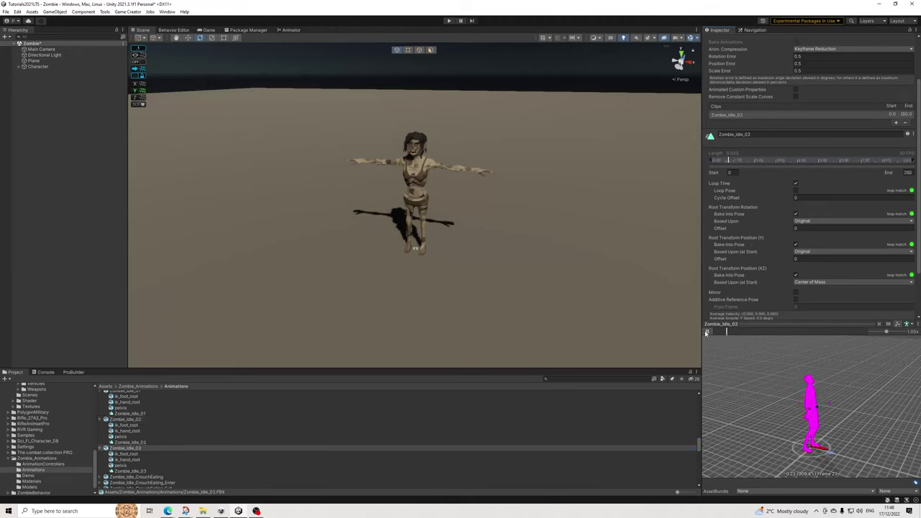
click(706, 331)
Examine the import settings of the Zombie_Run_01_Back_InPlace animation.
scroll(163, 459, down, 3)
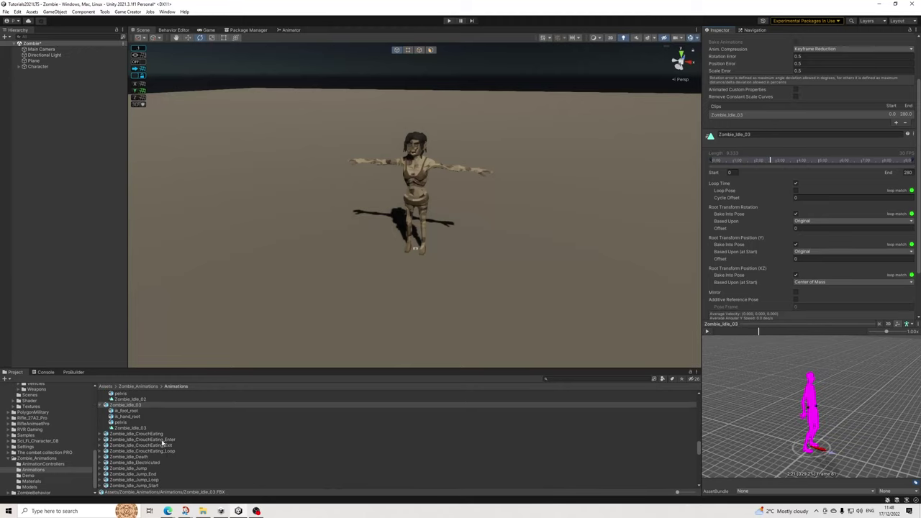
scroll(176, 414, down, 6)
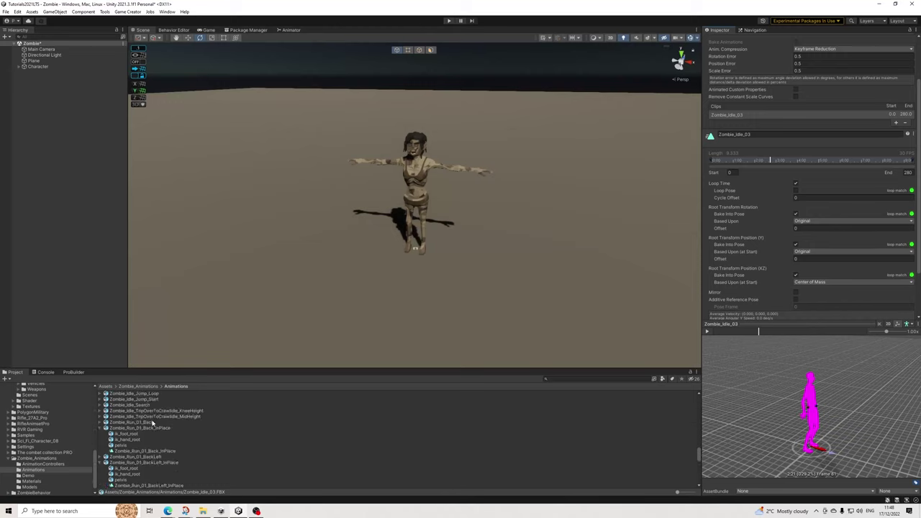
click(153, 429)
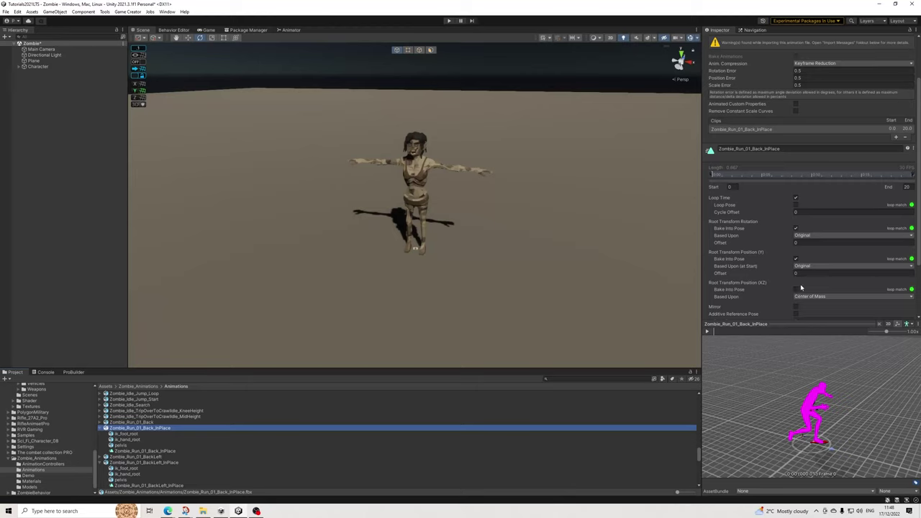
Search the project for InPlace and limit the search to the Animations folder.
click(564, 379)
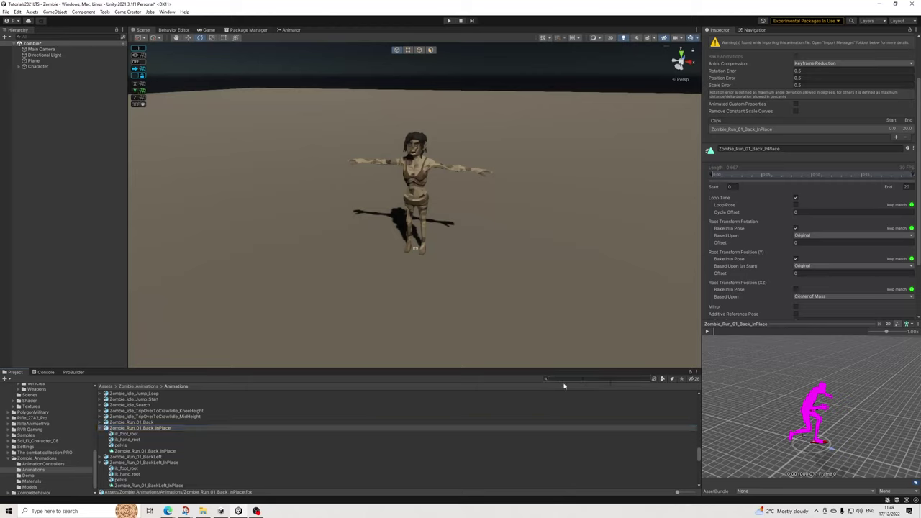
text(t:fol)
key(BackSpace)
key(BackSpace)
text(InPlac)
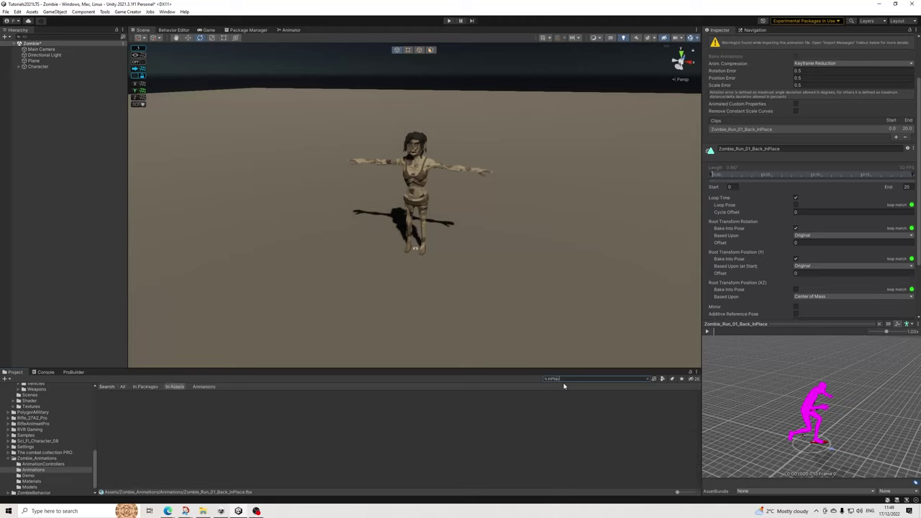
text(e)
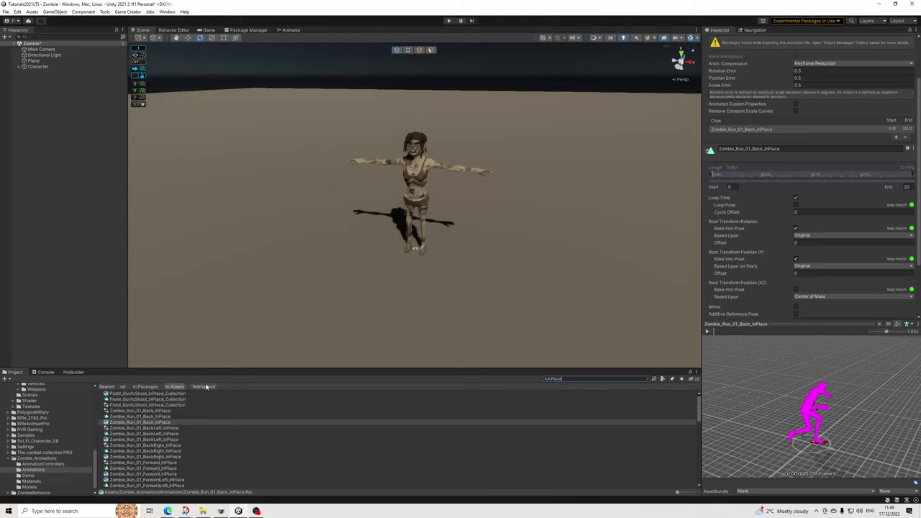
click(204, 386)
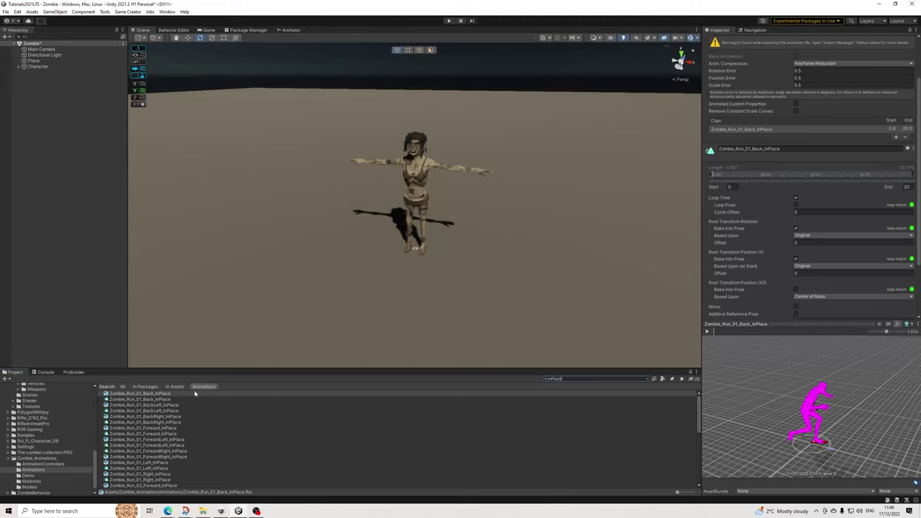
Look through the in-place run, sprint and walk animations for clips suited to the locomotion state.
scroll(152, 410, down, 10)
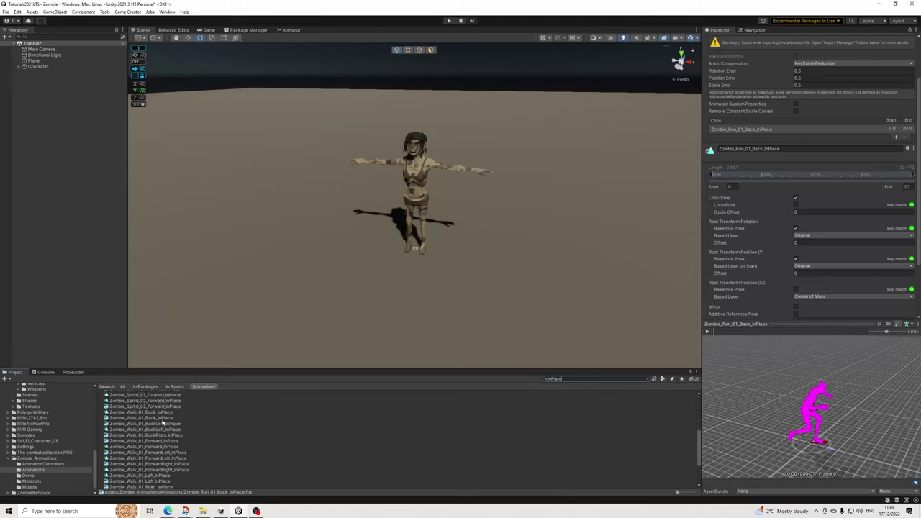
scroll(162, 418, up, 6)
scroll(119, 416, down, 5)
scroll(138, 421, up, 2)
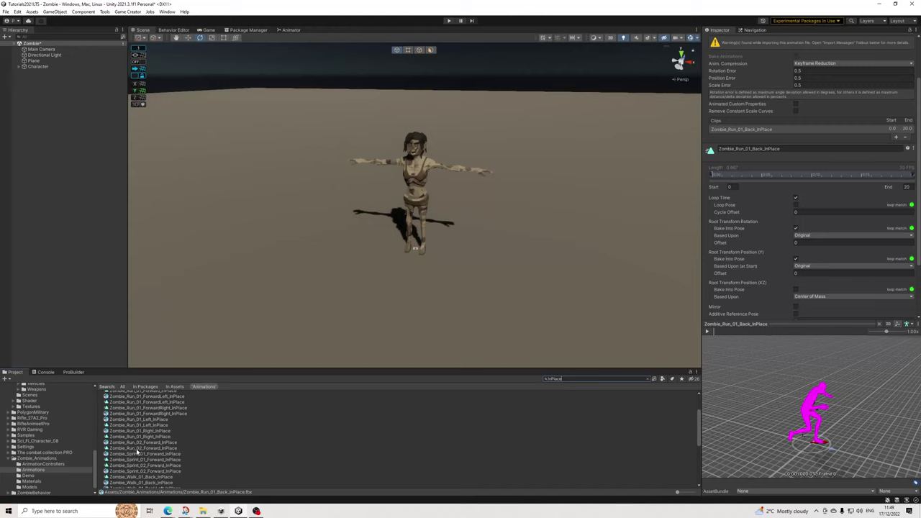
scroll(152, 439, down, 5)
scroll(152, 439, down, 2)
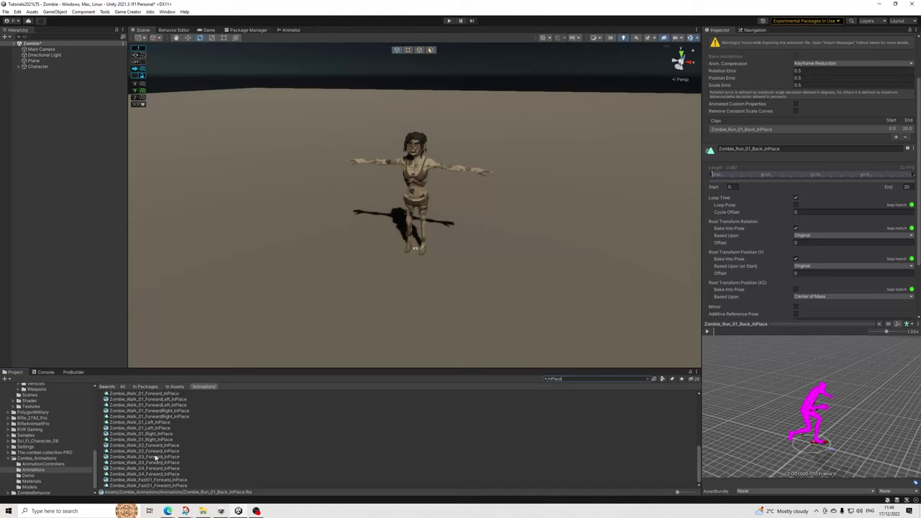
scroll(142, 457, up, 2)
scroll(142, 457, up, 8)
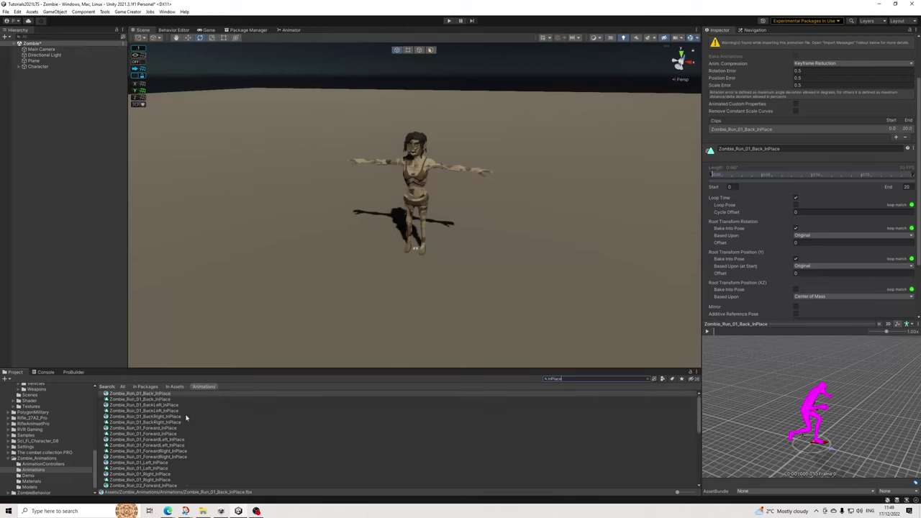
scroll(163, 423, down, 10)
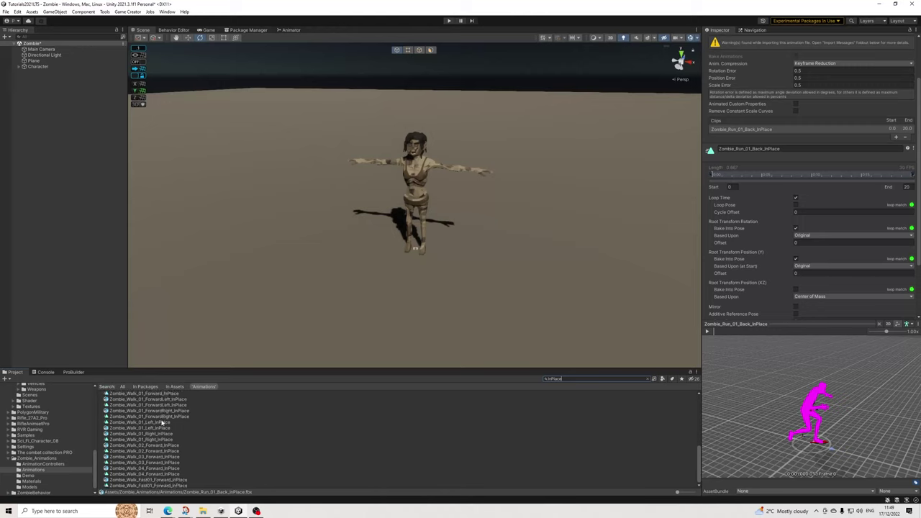
scroll(146, 437, up, 10)
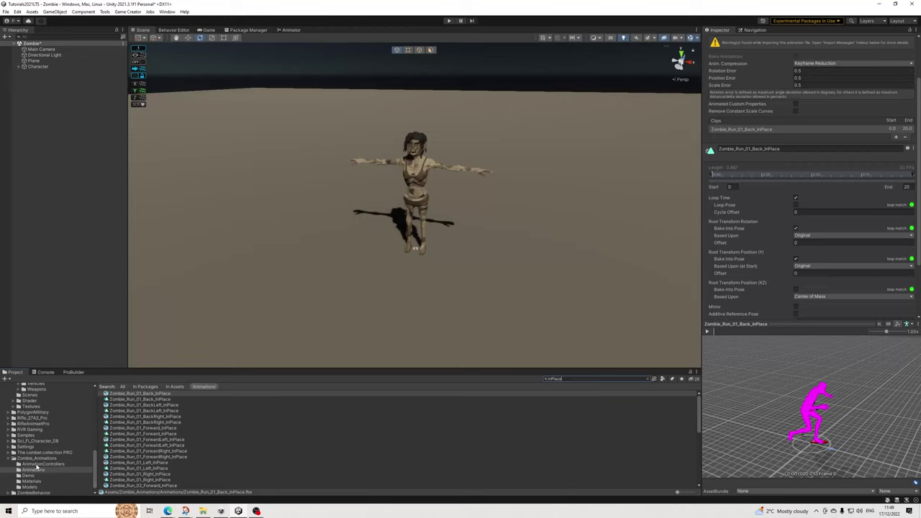
Clear the project search and select the ZombieDefaultLocomotion01 state in the ZombieBehavior folder.
click(43, 487)
click(36, 493)
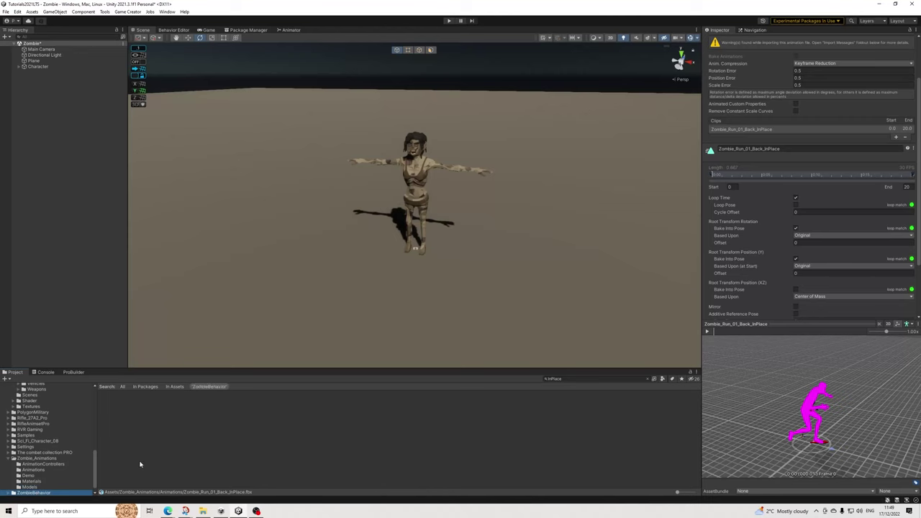
click(647, 379)
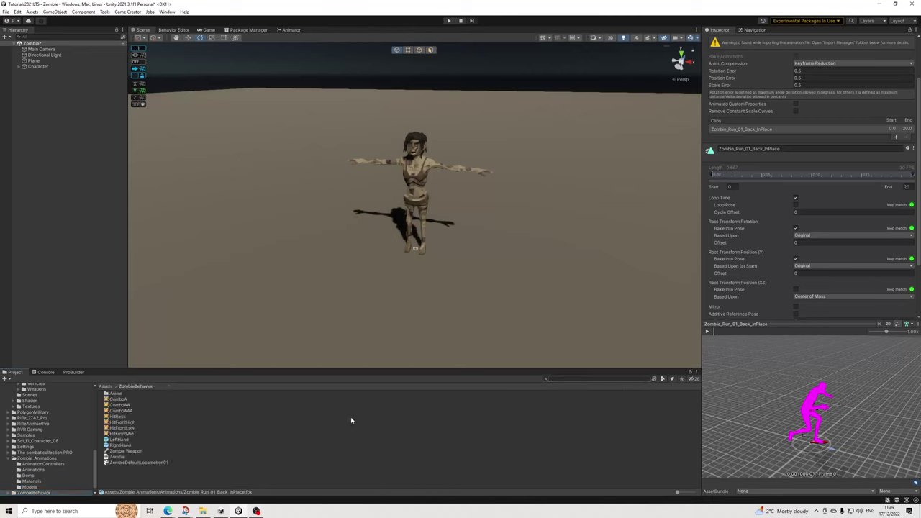
click(153, 462)
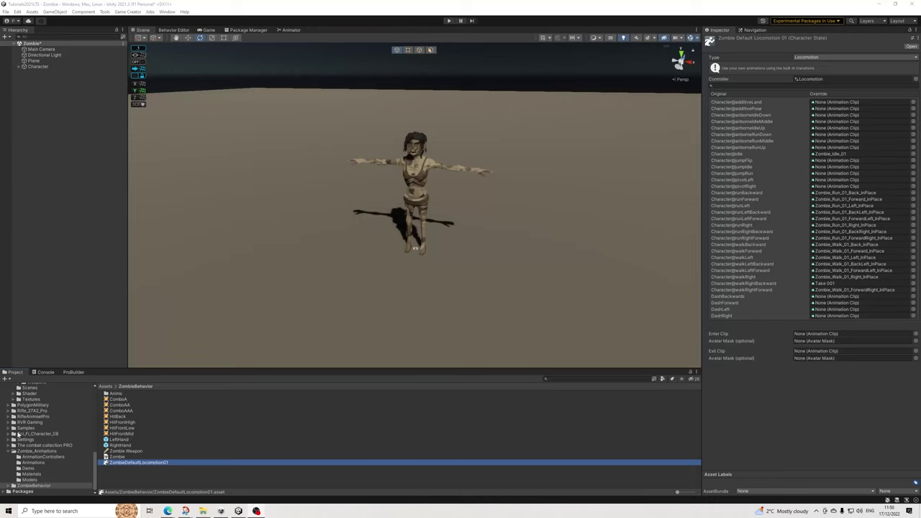
Duplicate ZombieDefaultLocomotion01 twice and rename the copies ZombieDefaultLocomotion02 and ZombieDefaultLocomotion03.
key(ctrl+d)
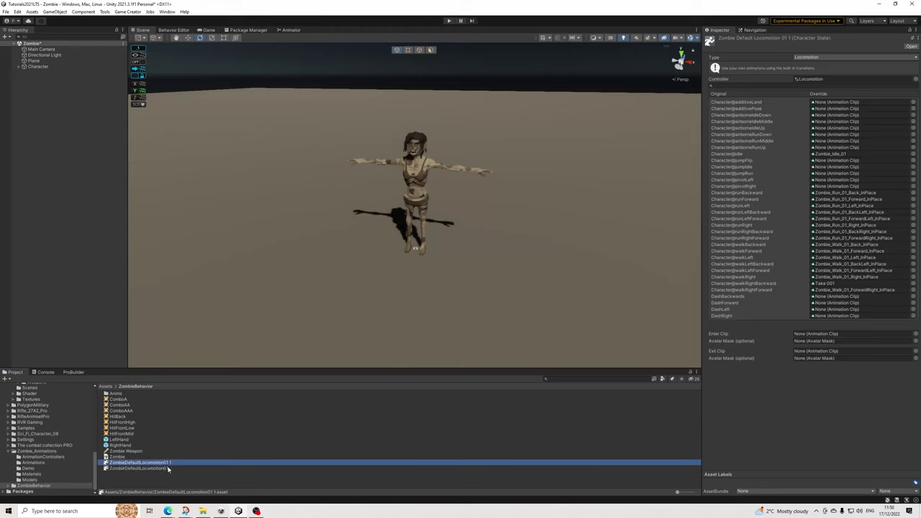
key(ctrl+d)
right_click(169, 468)
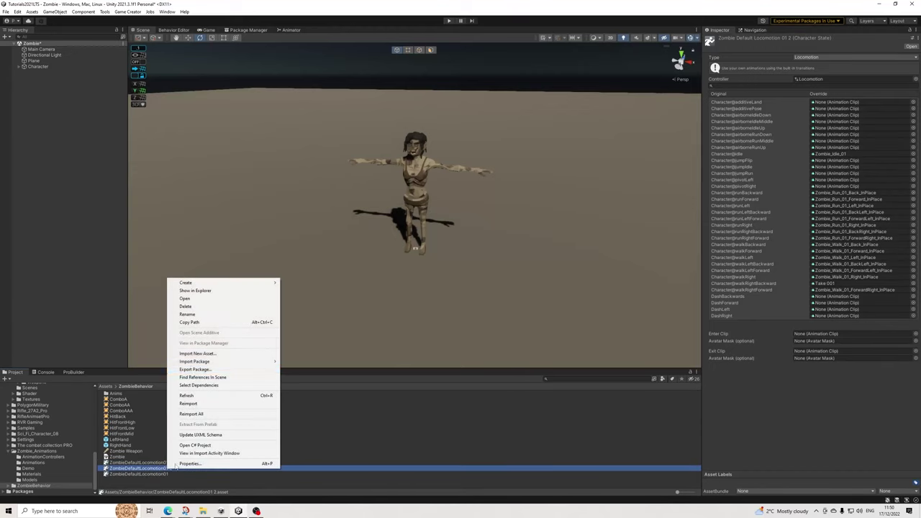
click(190, 322)
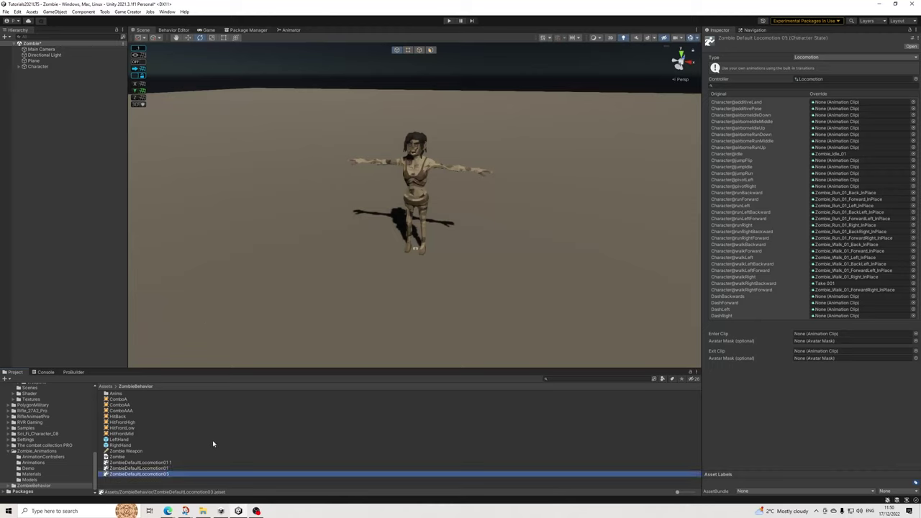
right_click(183, 464)
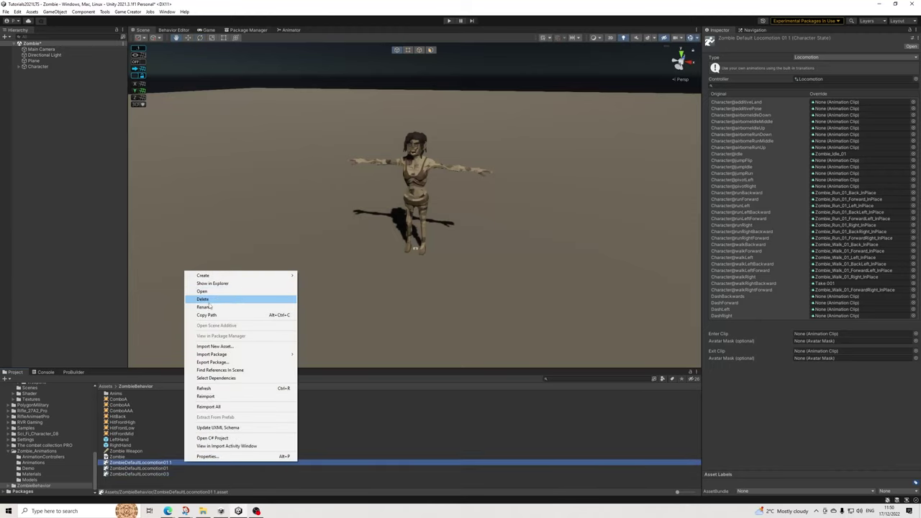
click(211, 308)
key(End)
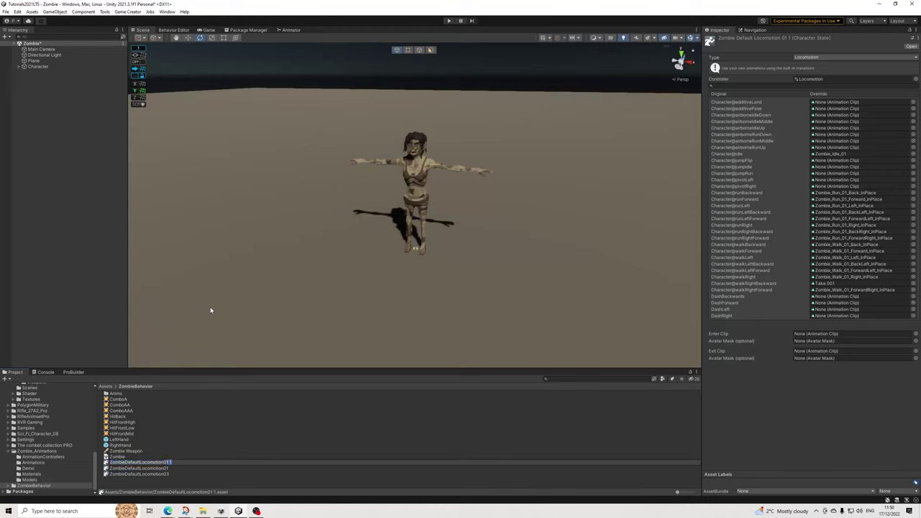
key(Return)
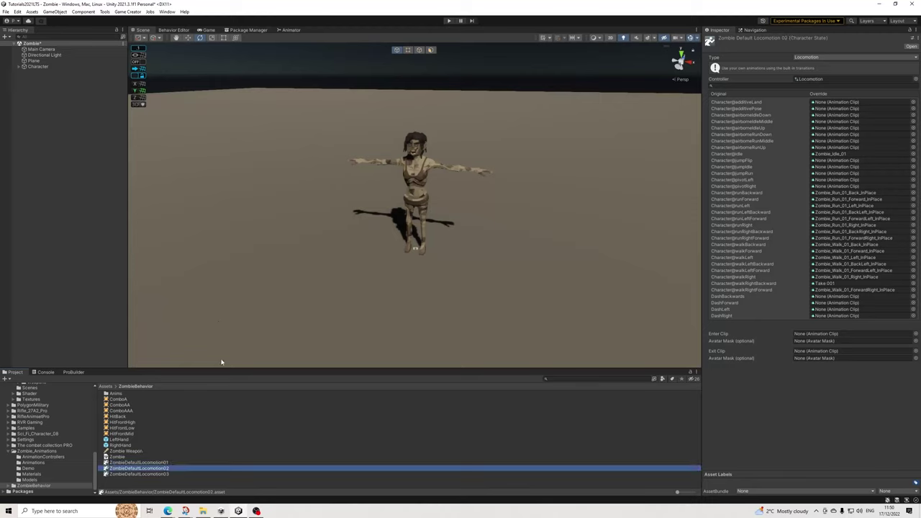
Set the Character@Idle override of ZombieDefaultLocomotion02 to Zombie_Idle_02.
click(166, 462)
click(166, 468)
click(166, 474)
click(166, 462)
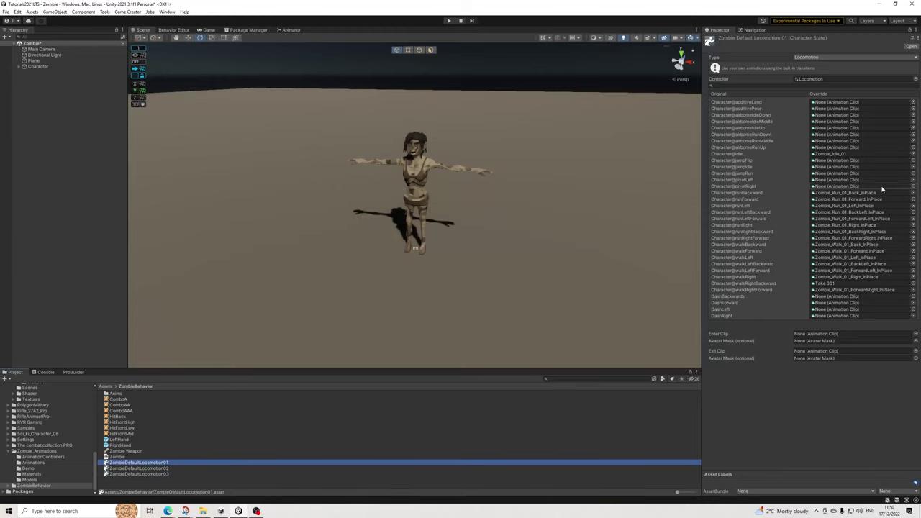
key(Down)
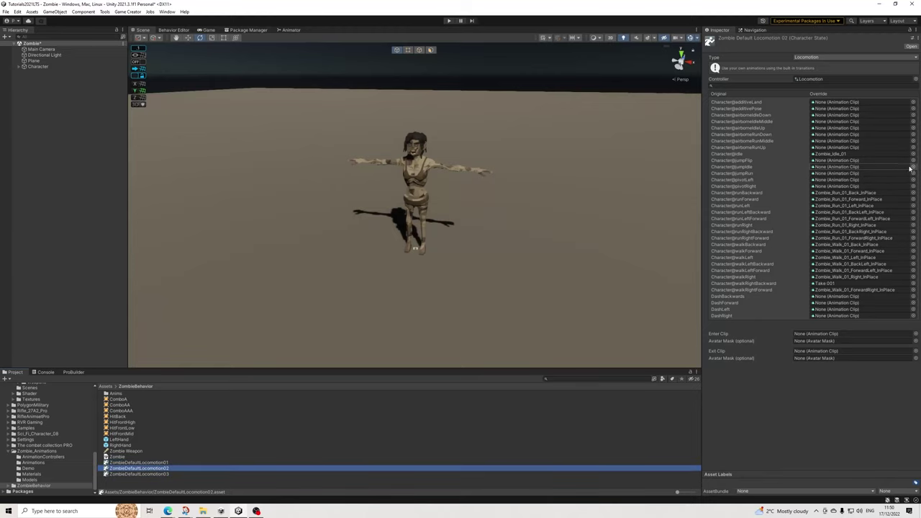
click(913, 154)
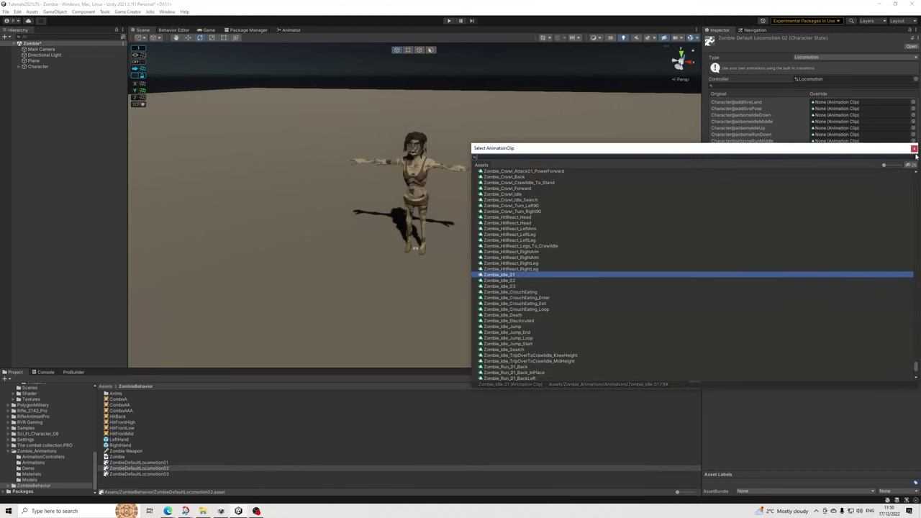
key(Down)
key(Return)
Set the idle clip override of ZombieDefaultLocomotion03 to Zombie_Idle_03.
click(132, 477)
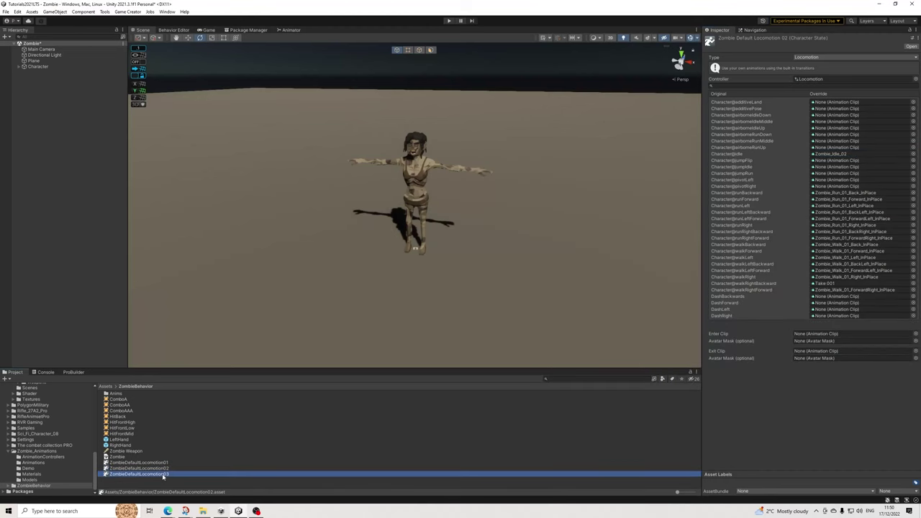
click(913, 154)
key(Down)
key(Down)
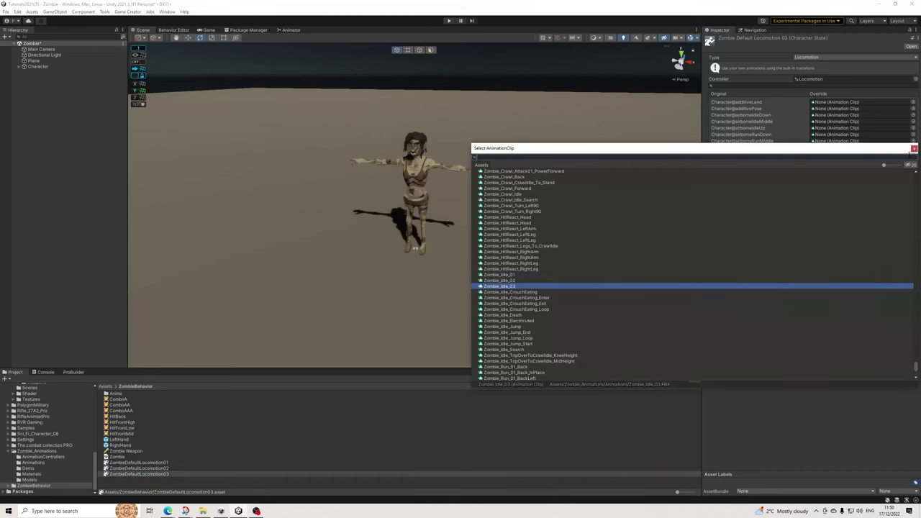
key(Return)
Set the Character@runForward override of ZombieDefaultLocomotion02 to Zombie_Run_02_Forward_InPlace.
click(167, 469)
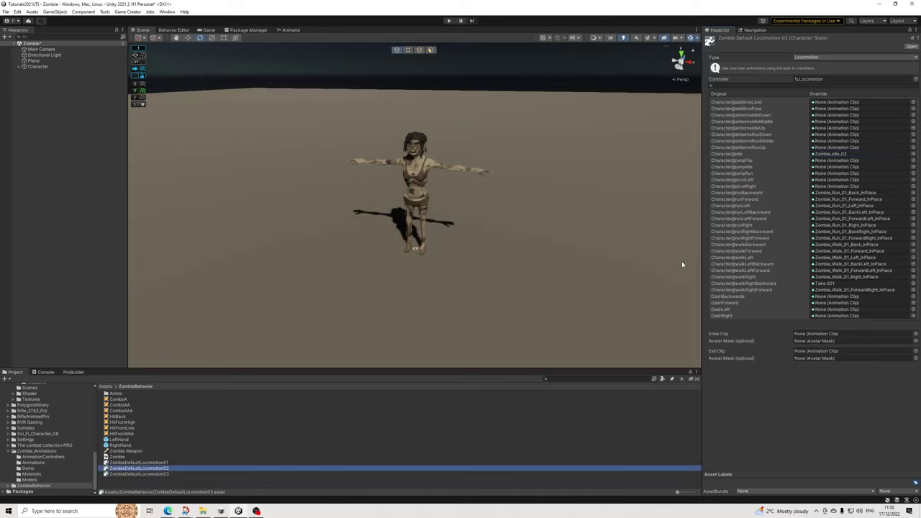
click(913, 199)
key(Down)
key(Down)
key(Down)
key(Down)
key(Down)
key(Down)
key(Down)
key(Down)
key(Down)
key(Down)
key(Return)
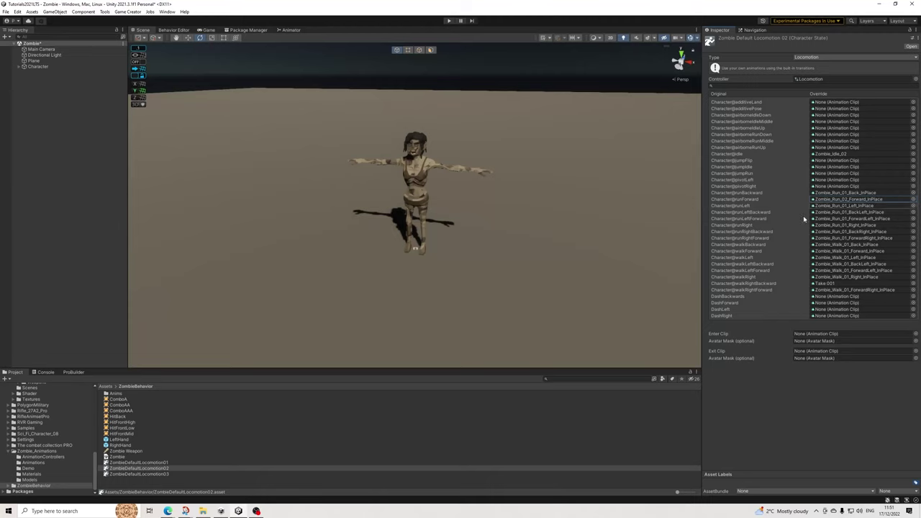
Assign ZombieDefaultLocomotion01 as the Character State of the Zombie Weapon.
scroll(263, 224, down, 2)
scroll(366, 233, down, 2)
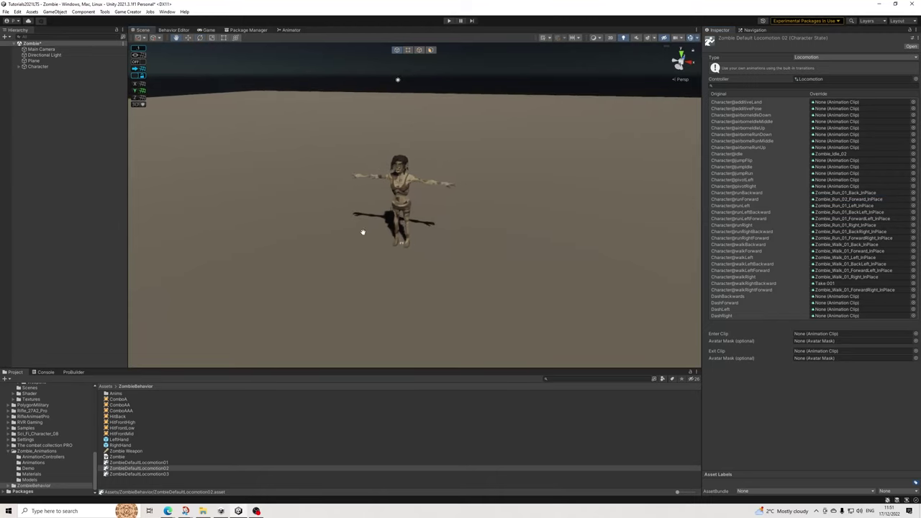
click(126, 451)
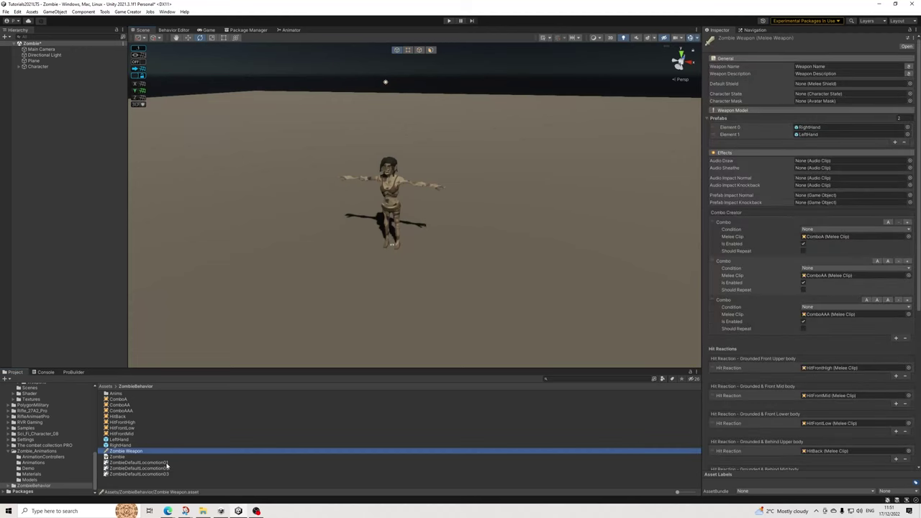
click(825, 95)
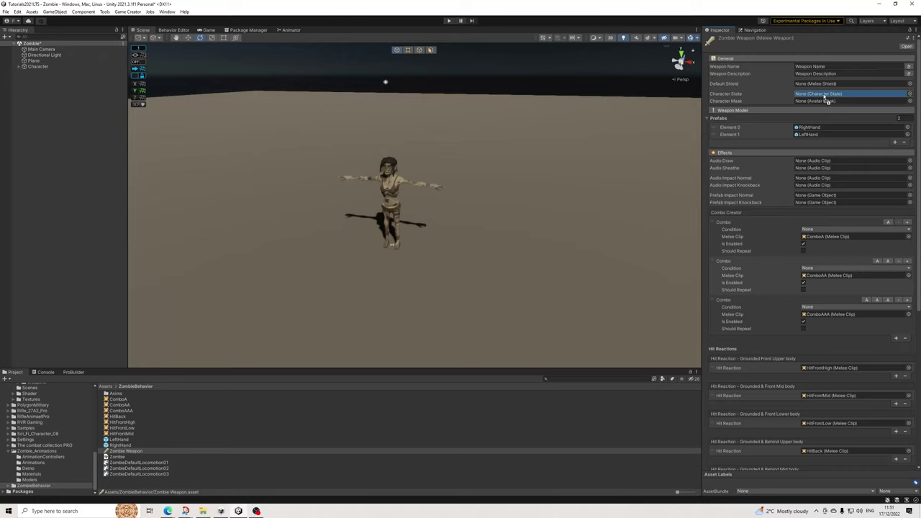
drag(826, 99, 826, 97)
Review the Zombie Weapon's combo and hit reaction settings and look at the zombie in the scene.
alt+drag(474, 257, 514, 240)
scroll(504, 230, up, 5)
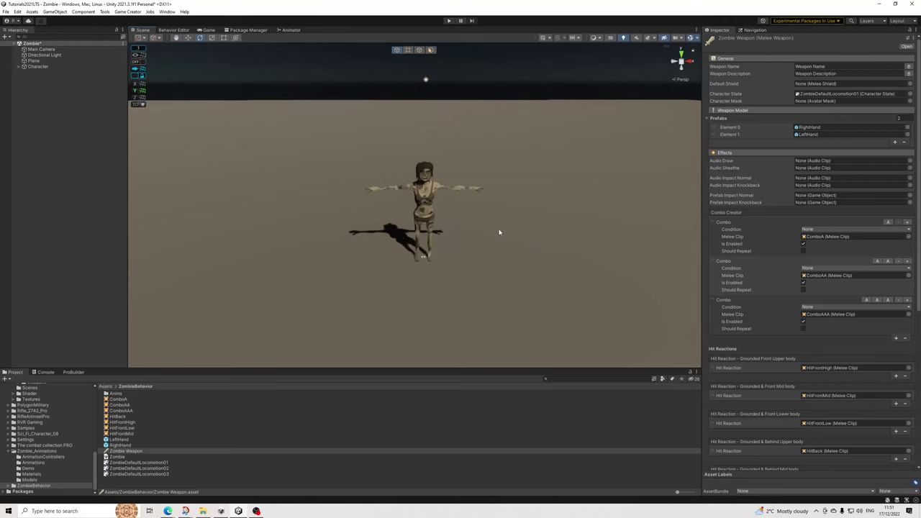
middle_drag(500, 232, 469, 268)
scroll(791, 264, down, 8)
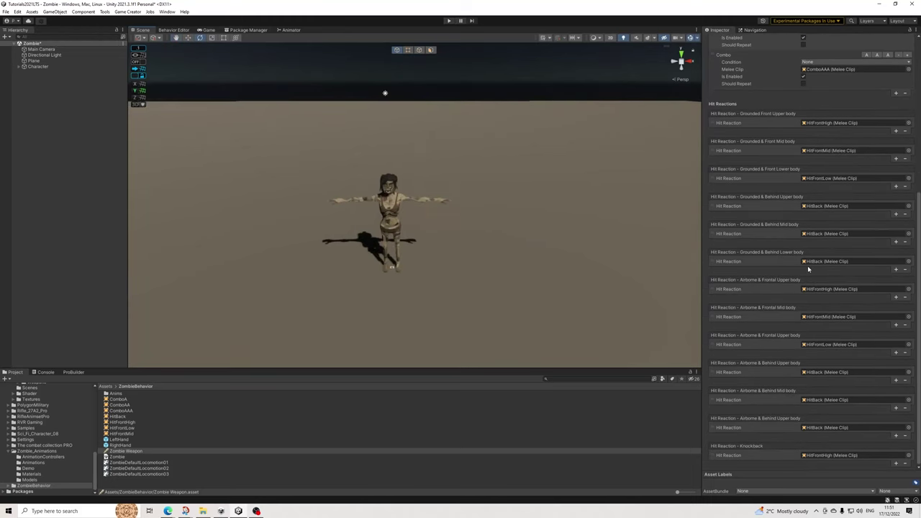
scroll(804, 264, up, 5)
scroll(806, 267, up, 2)
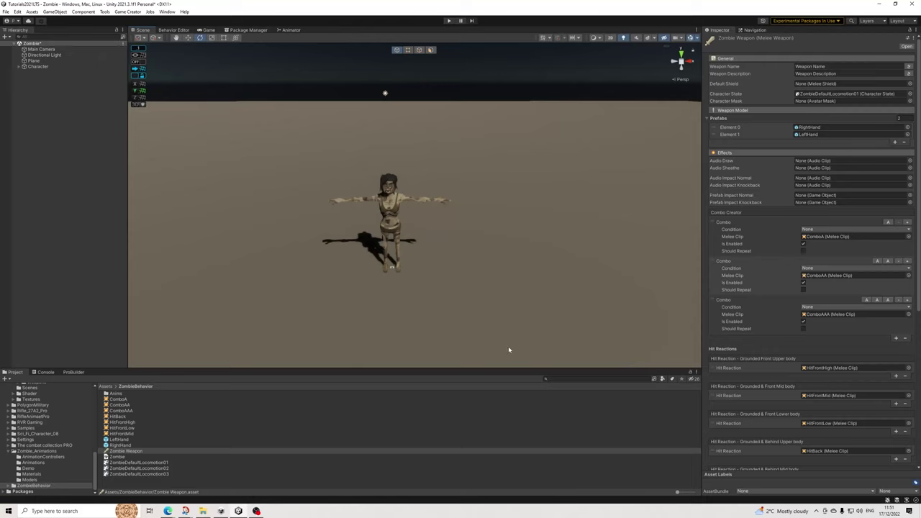
alt+drag(417, 318, 495, 303)
scroll(495, 301, up, 3)
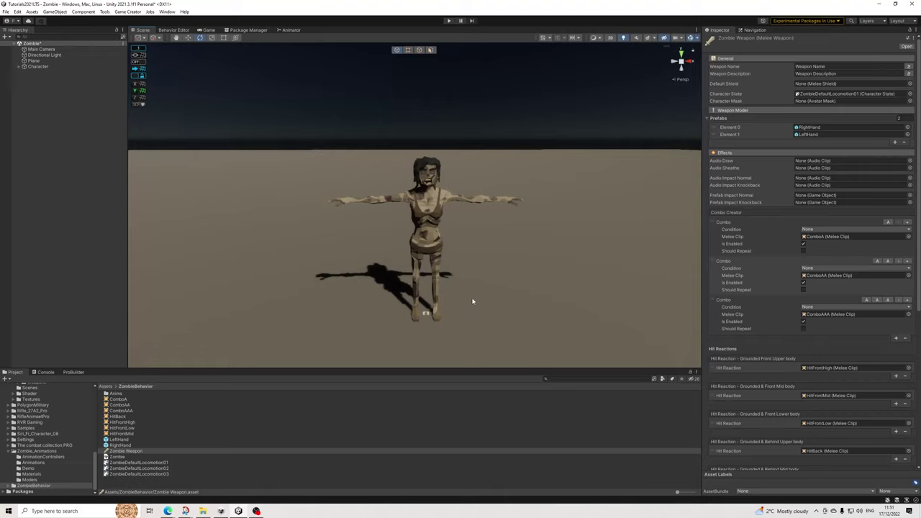
mouse_move(472, 279)
right_down()
mouse_move(464, 261)
mouse_move(471, 267)
right_up()
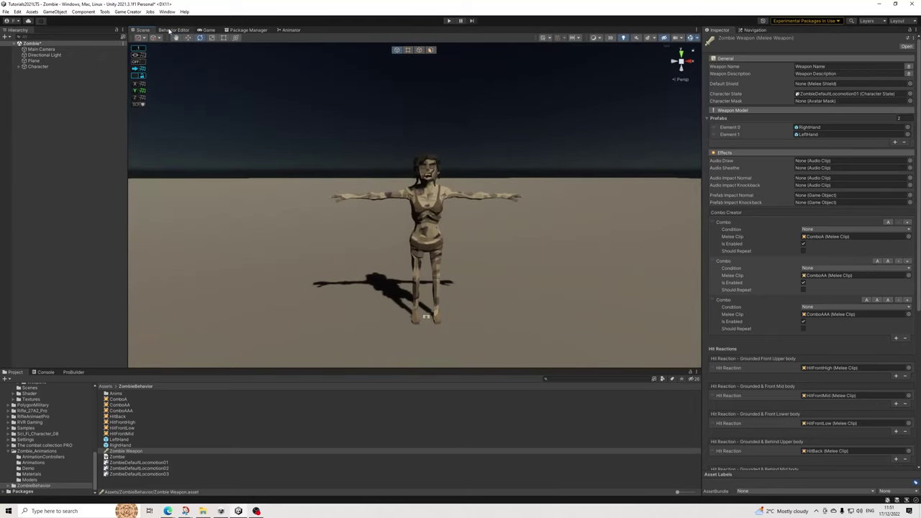
Create a behavior graph named ZombieBehavior in the ZombieBehavior folder and open it in the Behavior Editor.
click(173, 30)
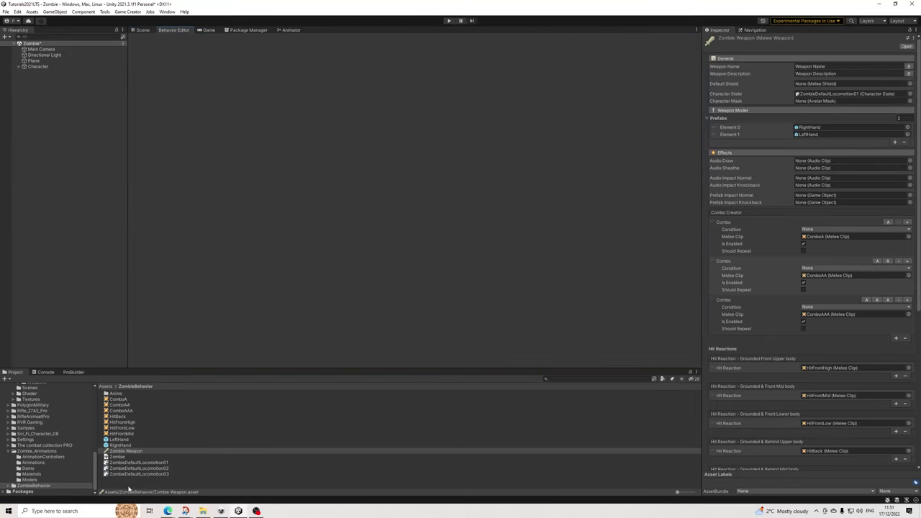
right_click(130, 490)
mouse_move(154, 299)
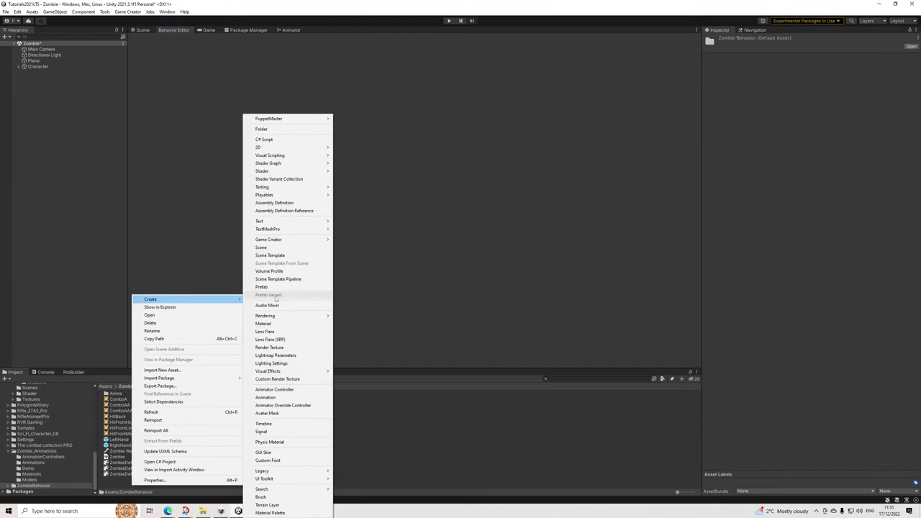
mouse_move(296, 240)
mouse_move(367, 281)
click(410, 272)
text(ZombieBehavior)
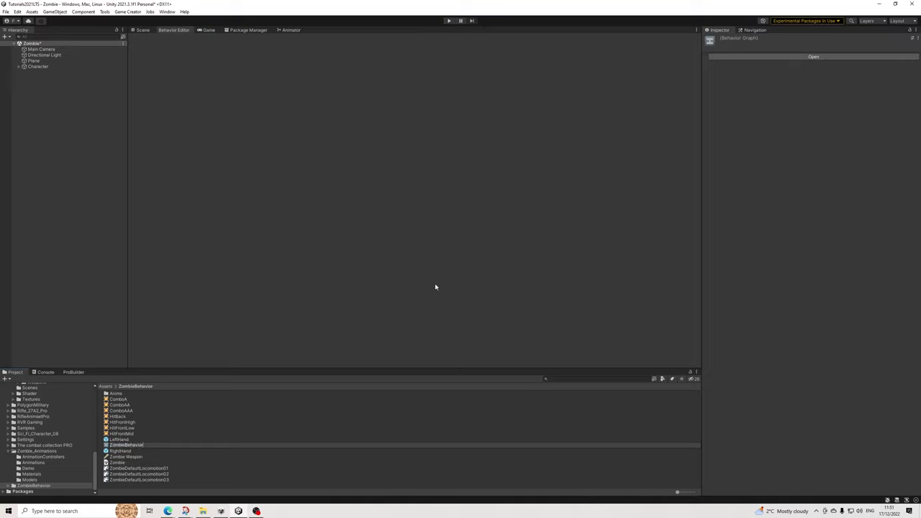
key(Return)
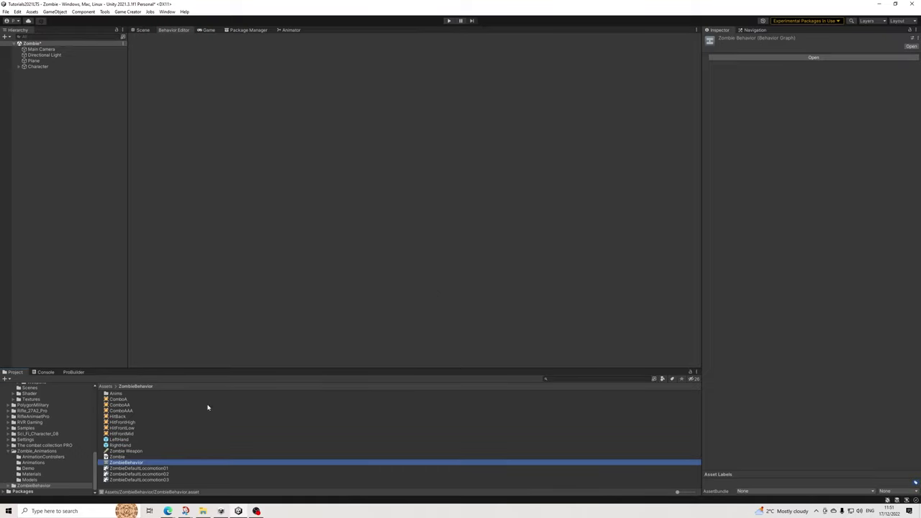
double_click(136, 462)
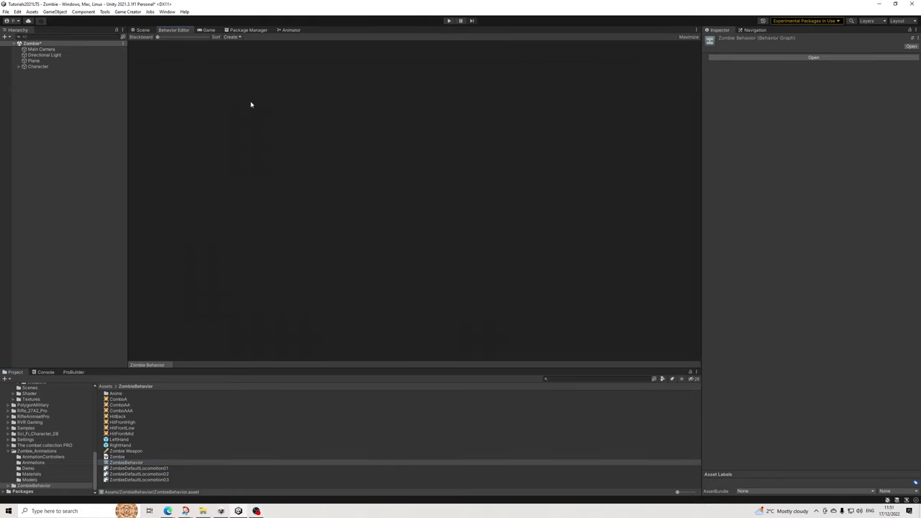
Add a root Entry node to the graph and connect a Selector composite below it.
click(233, 37)
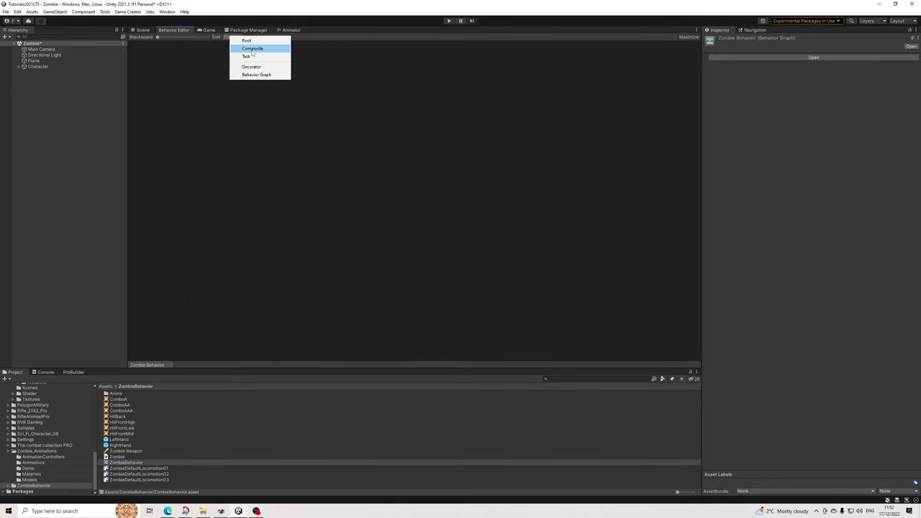
click(247, 41)
drag(243, 51, 317, 102)
click(339, 115)
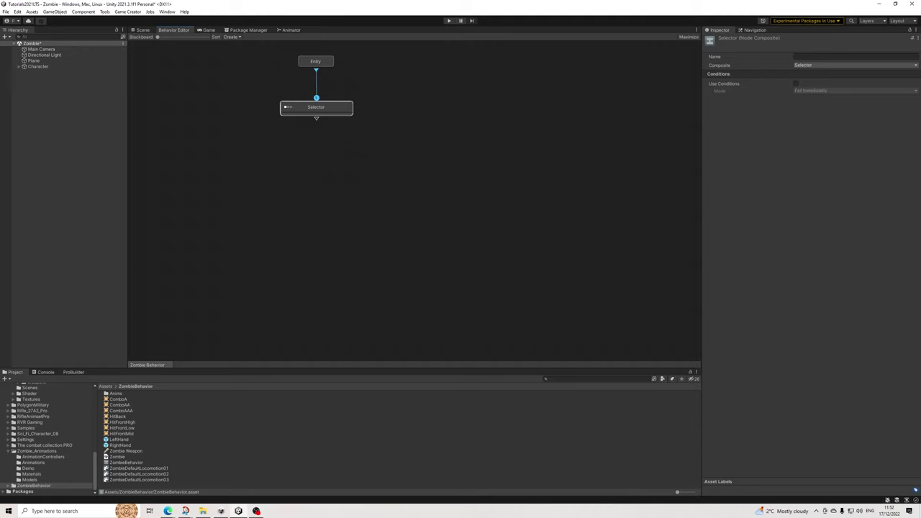
Branch two child Selector composites off the main Selector, one on each side below it.
drag(316, 124, 617, 157)
click(620, 162)
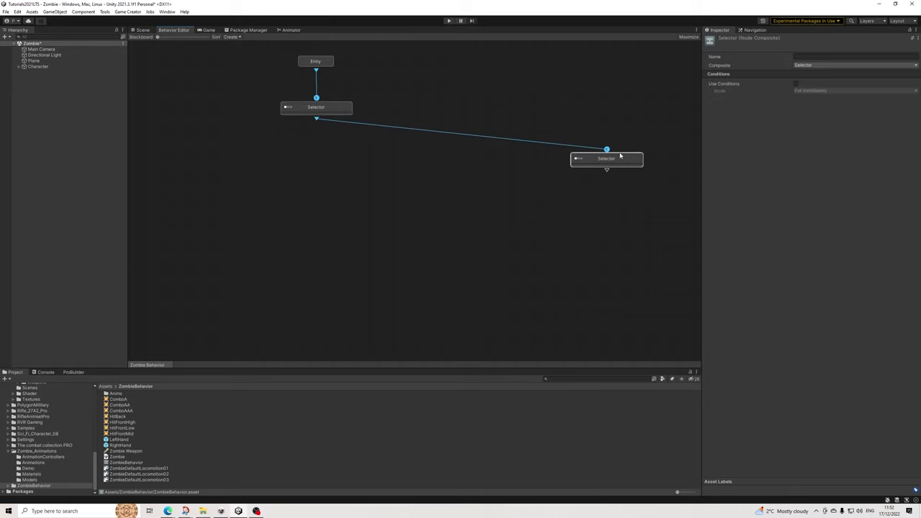
middle_drag(343, 173, 563, 178)
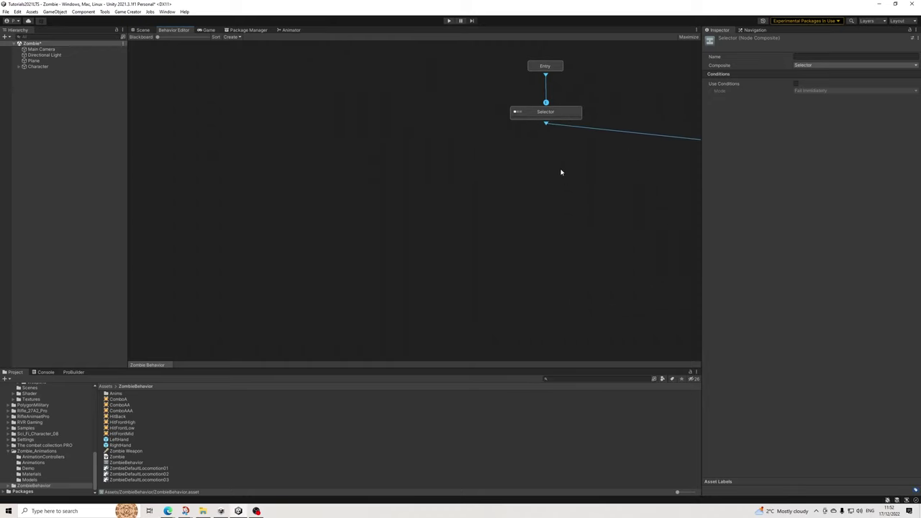
drag(544, 123, 316, 148)
click(347, 159)
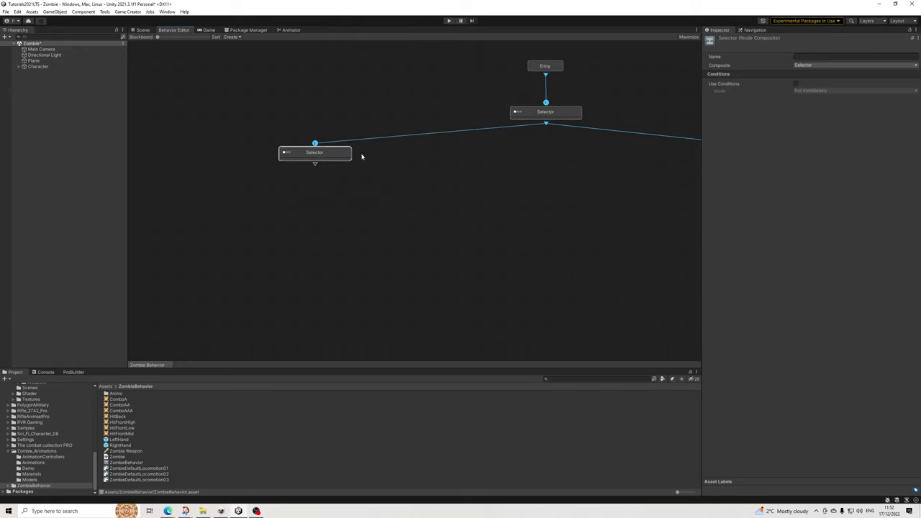
Enable conditions on the left child Selector and set their mode to Allow To Complete.
click(796, 83)
click(800, 91)
click(809, 106)
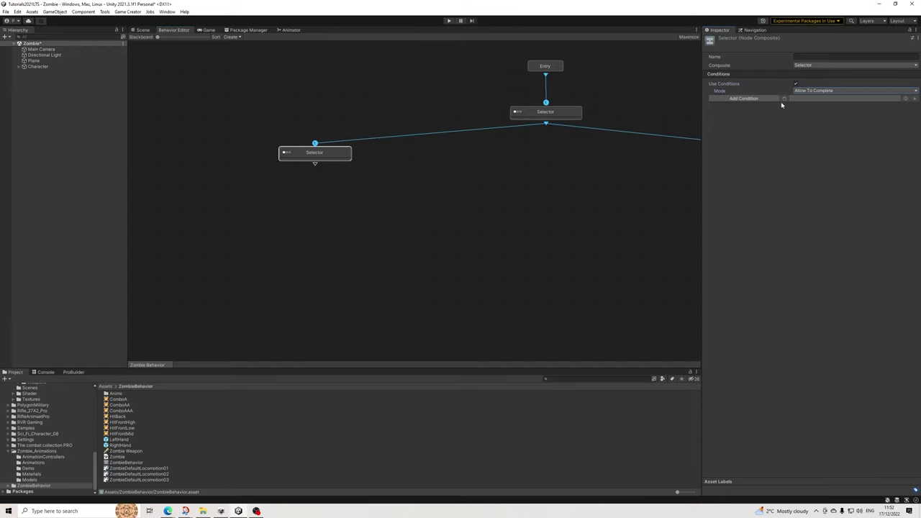
Add a variable comparison condition to the left child Selector that reads a local variable from the Invoker.
click(766, 100)
key(Return)
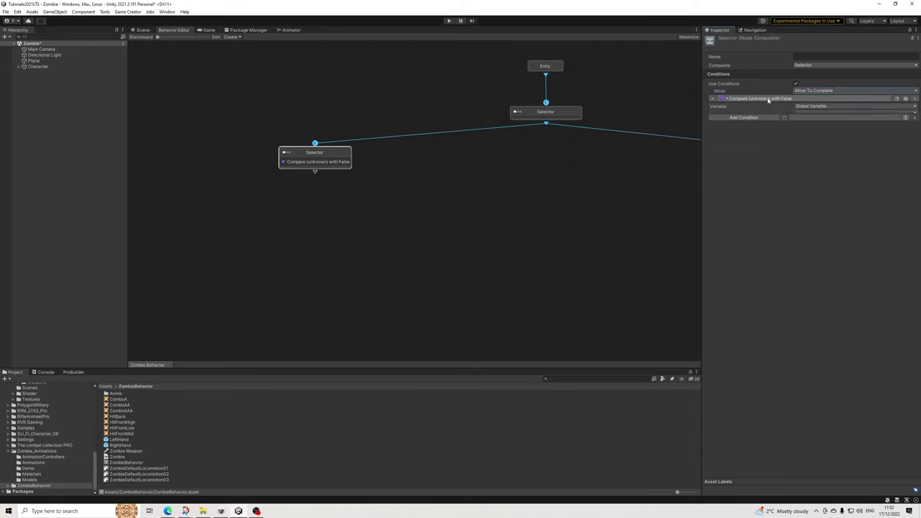
click(818, 106)
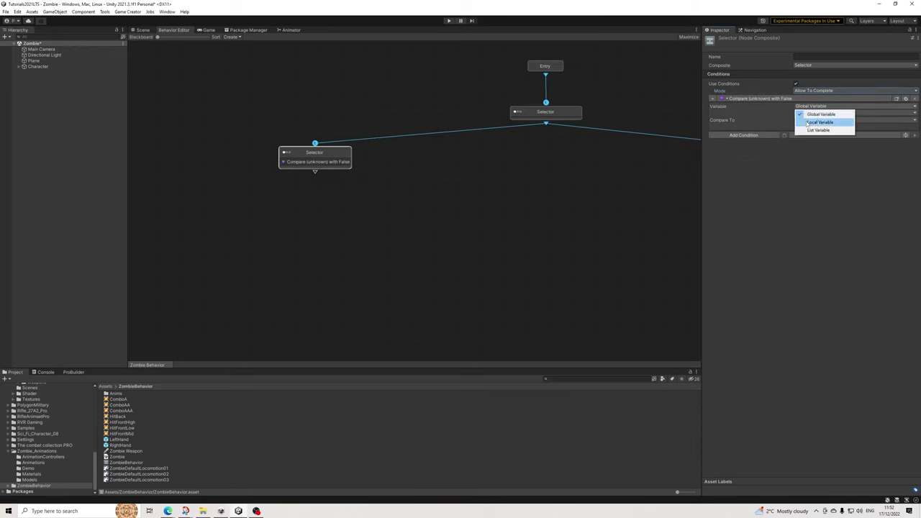
click(820, 122)
click(808, 113)
click(813, 129)
Copy the name of the Phase02 variable from the Character's local variables and reselect the left child Selector.
click(37, 66)
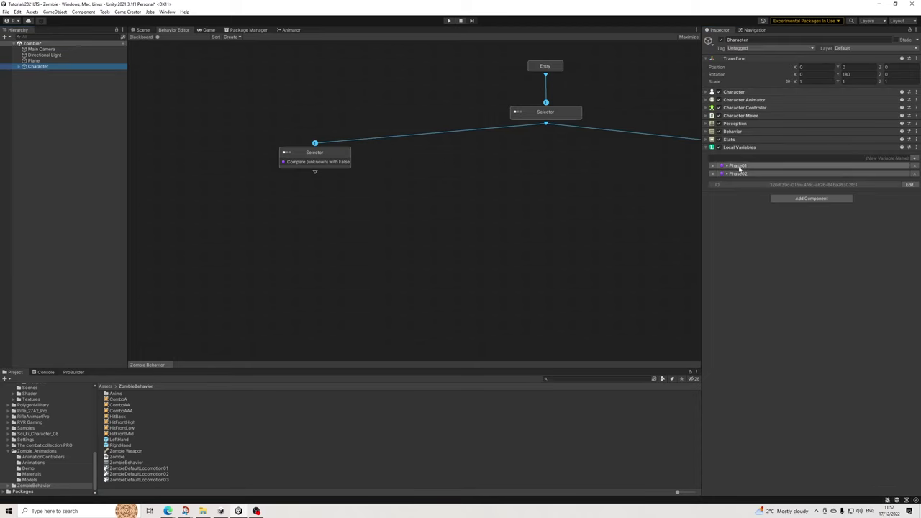
click(763, 174)
click(822, 185)
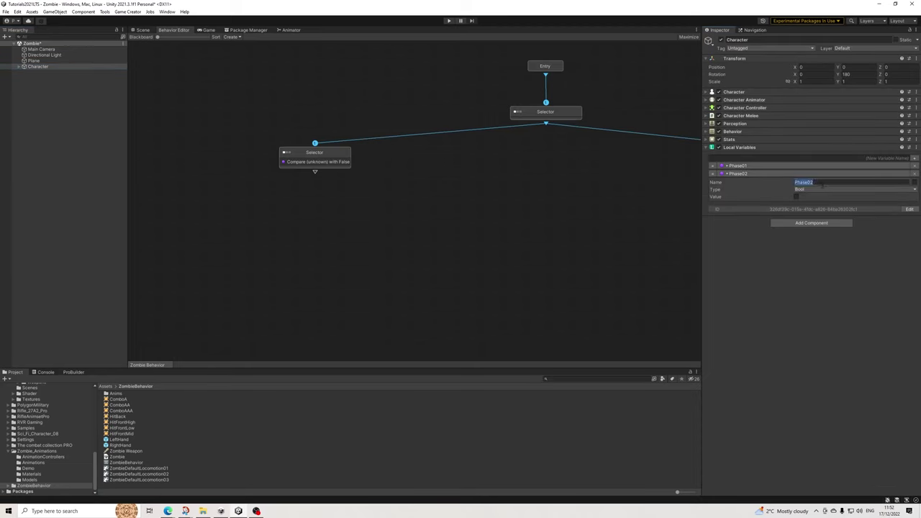
click(332, 164)
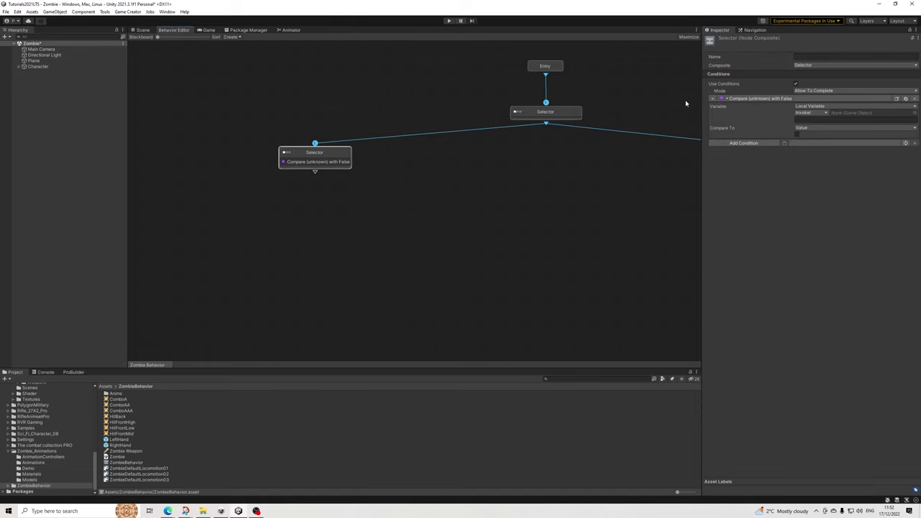
Enable conditions on the right child Selector and set their mode to Allow To Complete.
middle_drag(530, 159, 444, 169)
scroll(443, 170, down, 3)
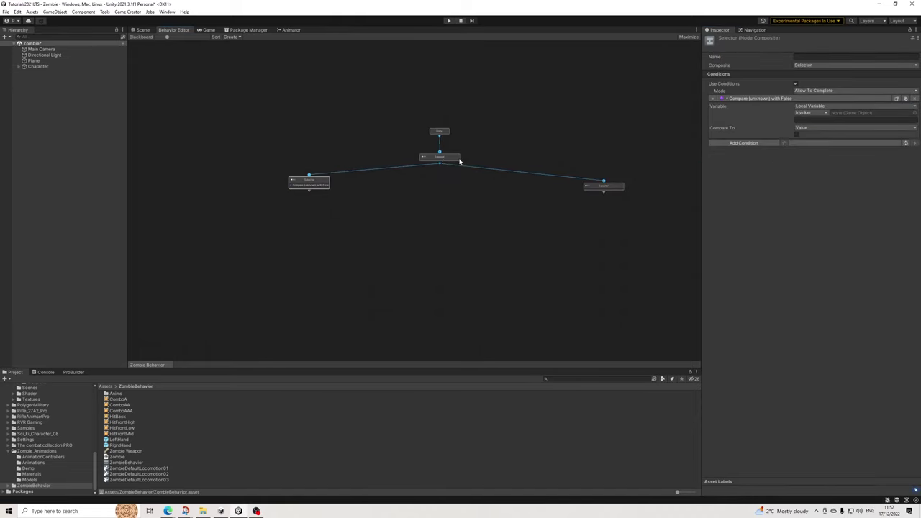
click(615, 187)
click(795, 83)
click(798, 91)
click(823, 106)
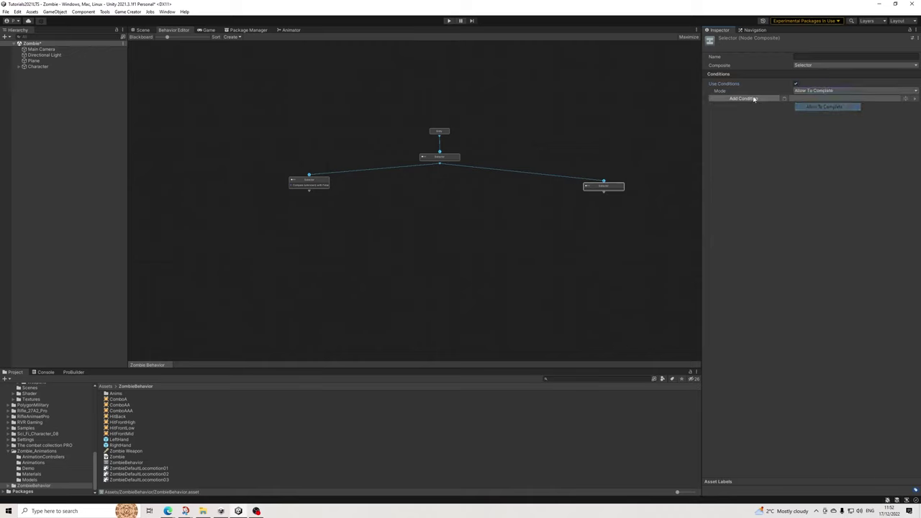
Set the left child Selector's condition to compare Phase02 with False and copy that condition.
click(754, 98)
click(813, 119)
click(806, 130)
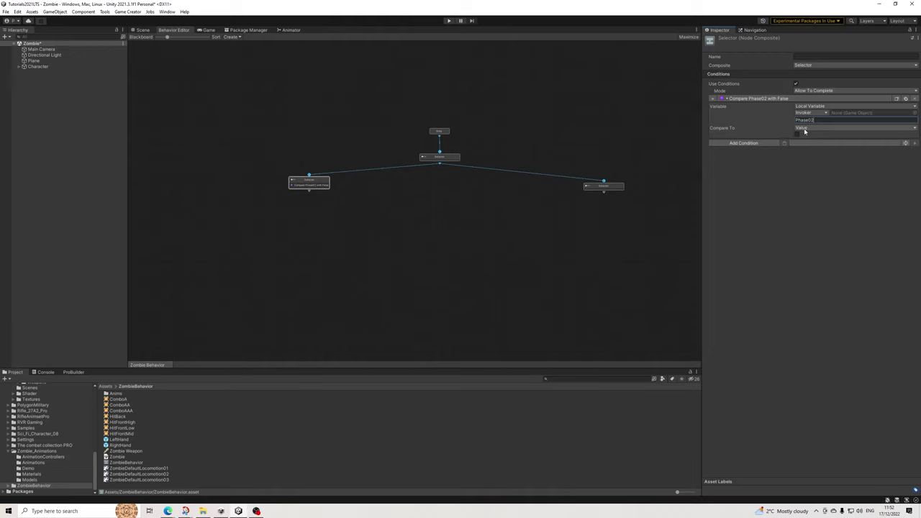
click(800, 174)
Paste the copied condition into the right child Selector and make it compare Phase02 with True.
click(602, 187)
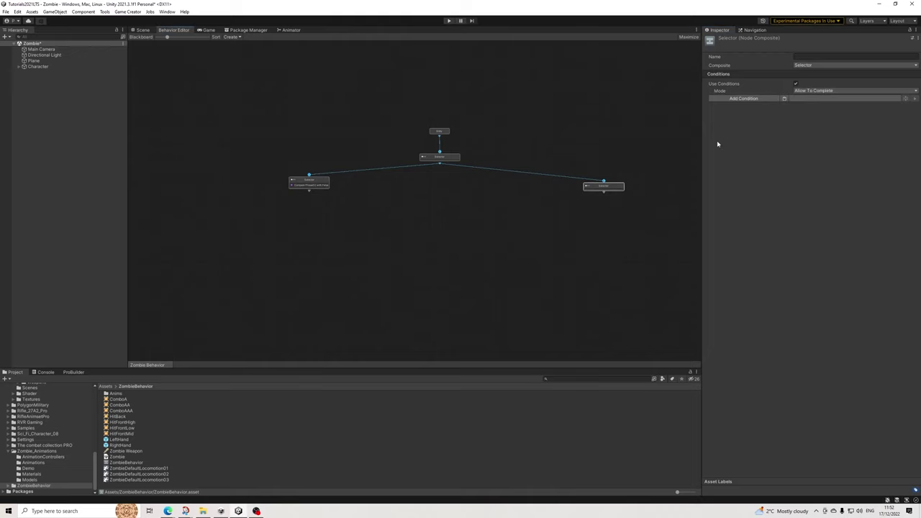
click(784, 97)
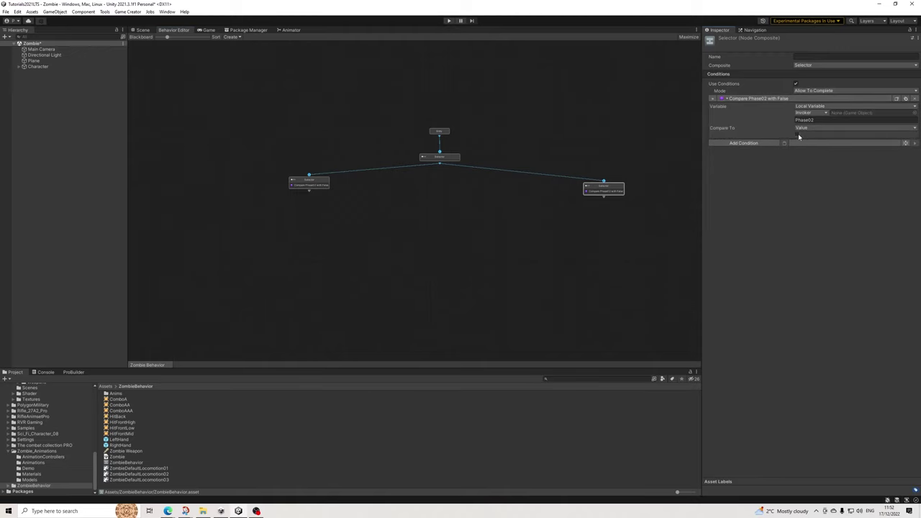
scroll(381, 220, up, 3)
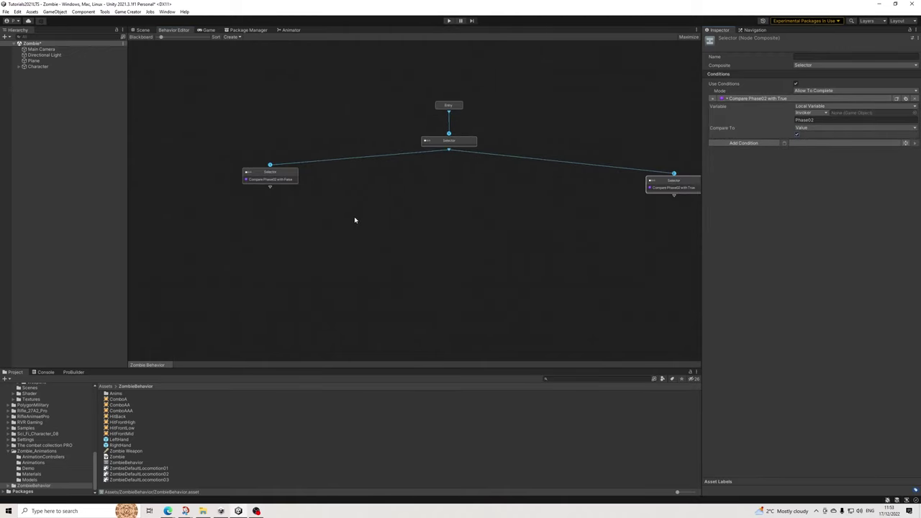
Add a composite below the Selector that compares Phase02 with False, enable its conditions and make it a Random Selector.
middle_drag(356, 218, 398, 204)
click(374, 178)
middle_drag(338, 201, 392, 198)
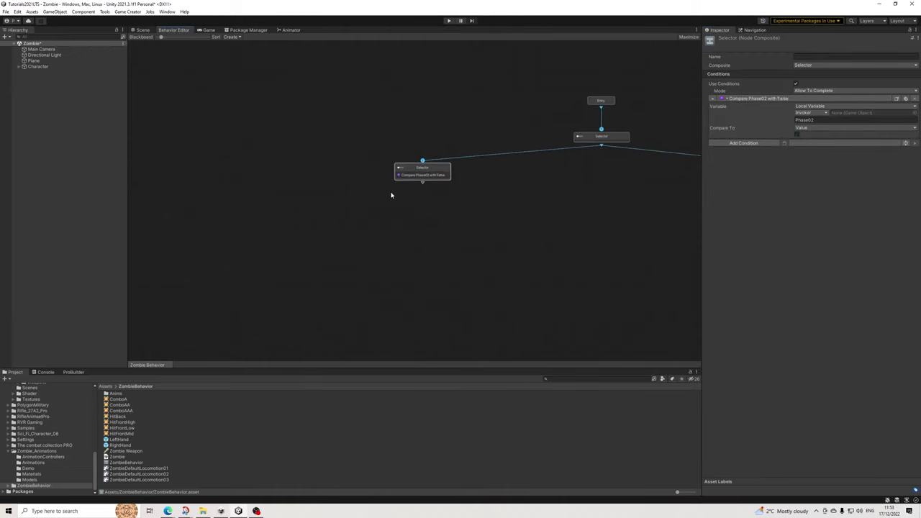
drag(405, 199, 363, 216)
click(395, 225)
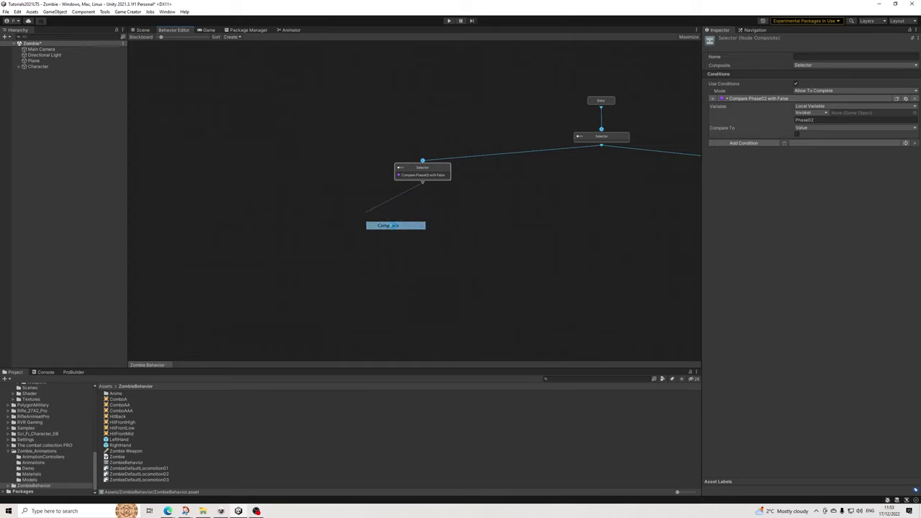
click(795, 83)
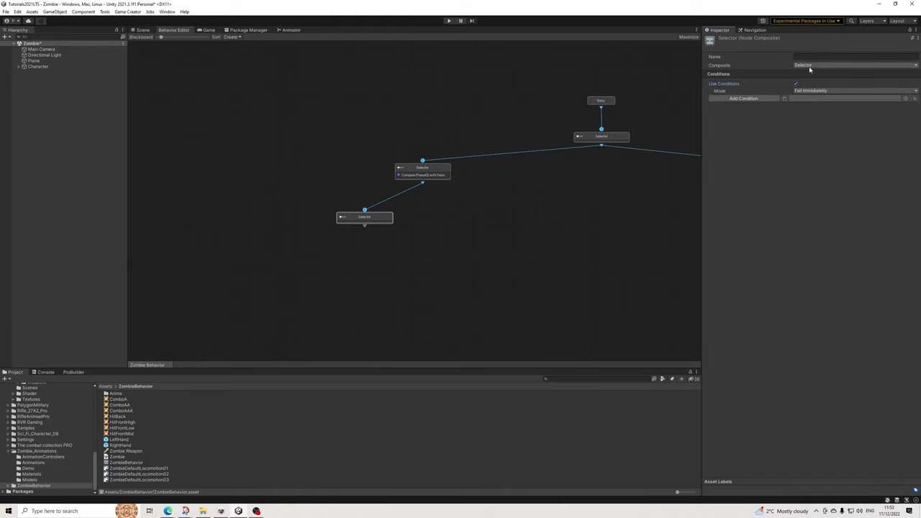
click(805, 65)
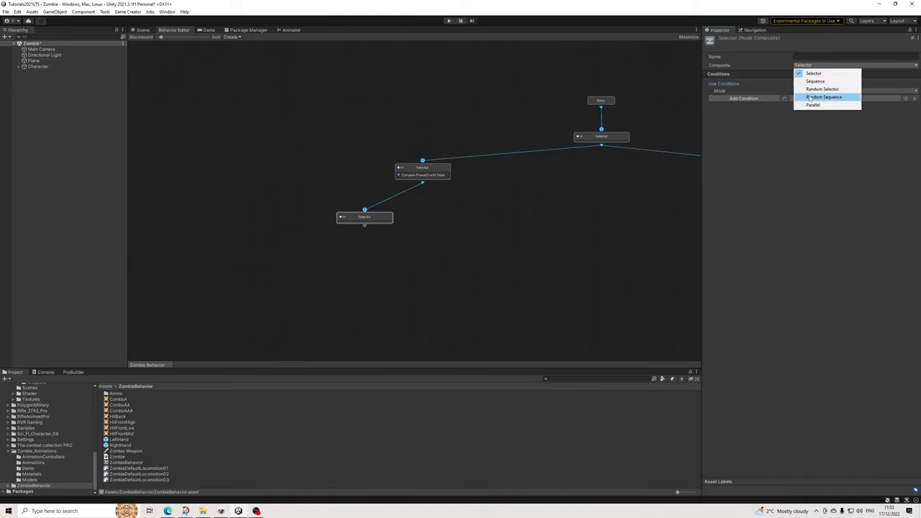
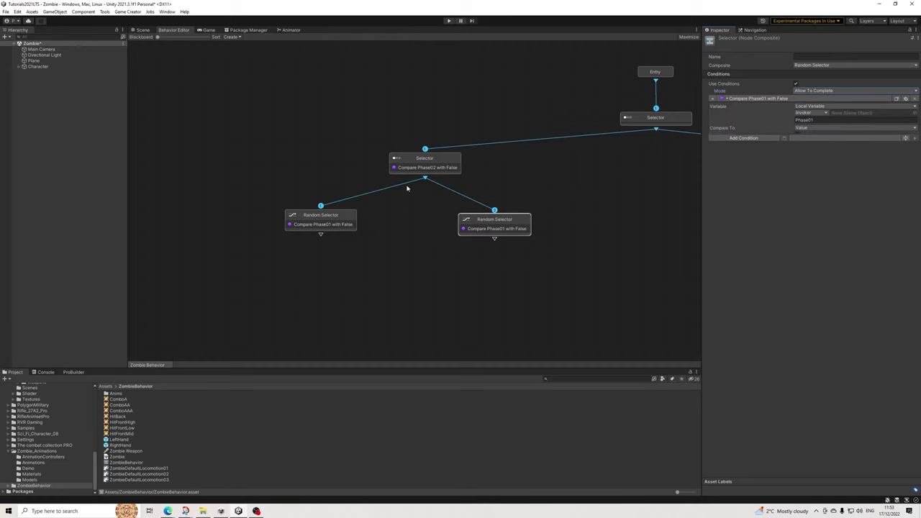
Add four Task nodes side by side below the left Random Selector.
click(329, 225)
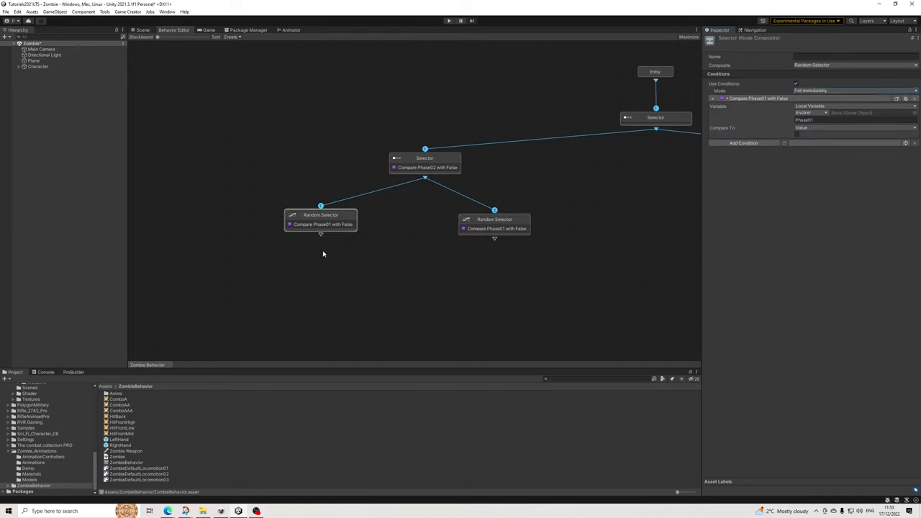
drag(320, 235, 249, 260)
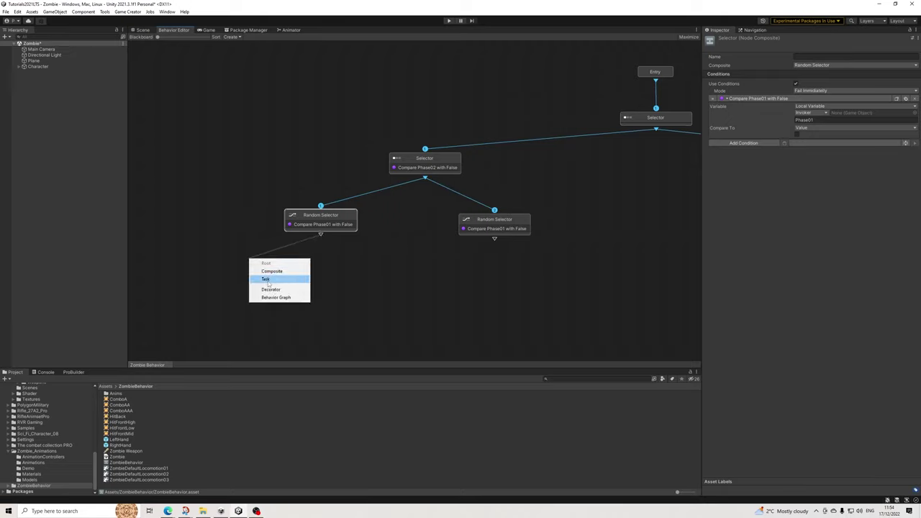
click(267, 279)
drag(320, 241, 309, 272)
click(330, 292)
drag(324, 238, 448, 272)
click(397, 294)
click(467, 279)
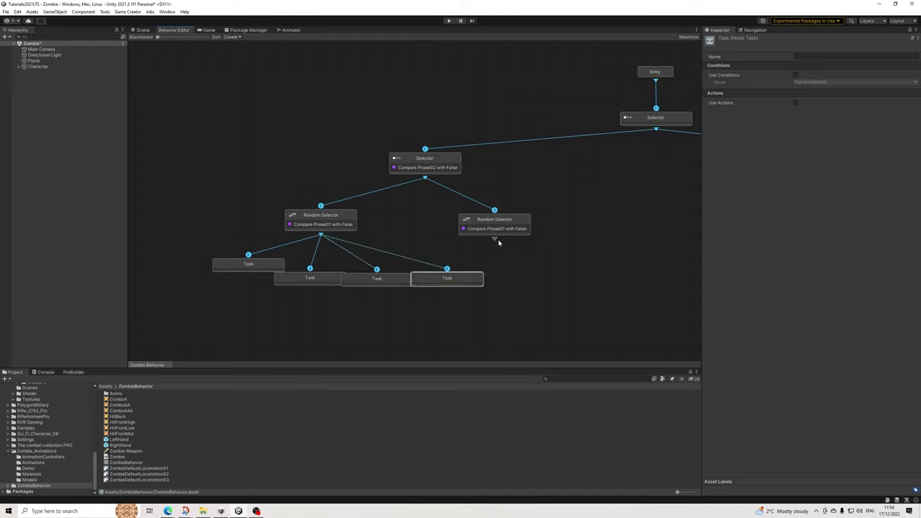
Add three Task nodes side by side below the right Random Selector.
drag(495, 240, 543, 284)
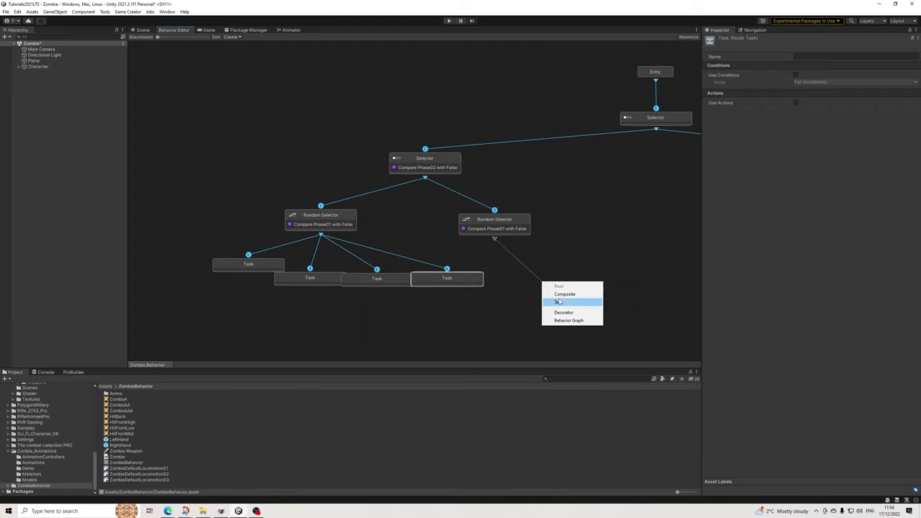
click(559, 301)
drag(494, 239, 614, 288)
click(628, 308)
drag(495, 240, 676, 295)
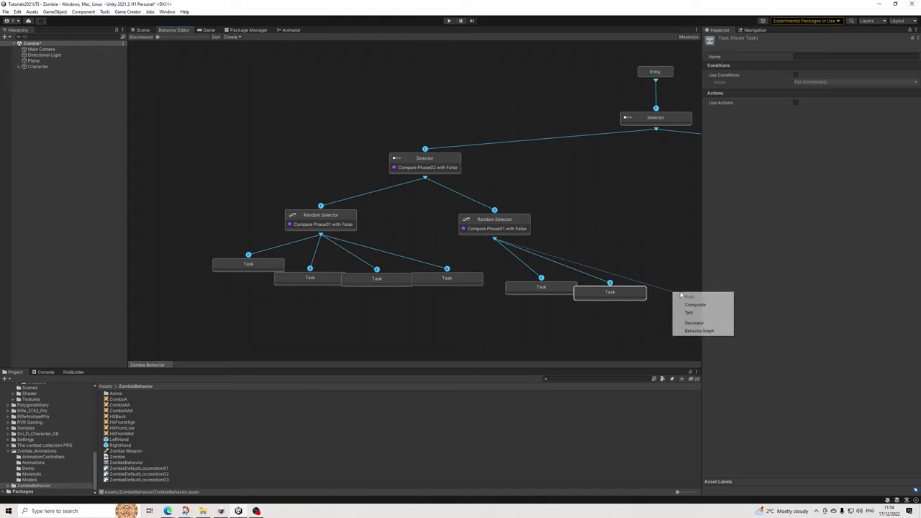
click(690, 312)
Change the right Random Selector's condition variable to Phase02 and auto-arrange the graph nodes.
click(494, 219)
drag(806, 120, 835, 128)
text(02)
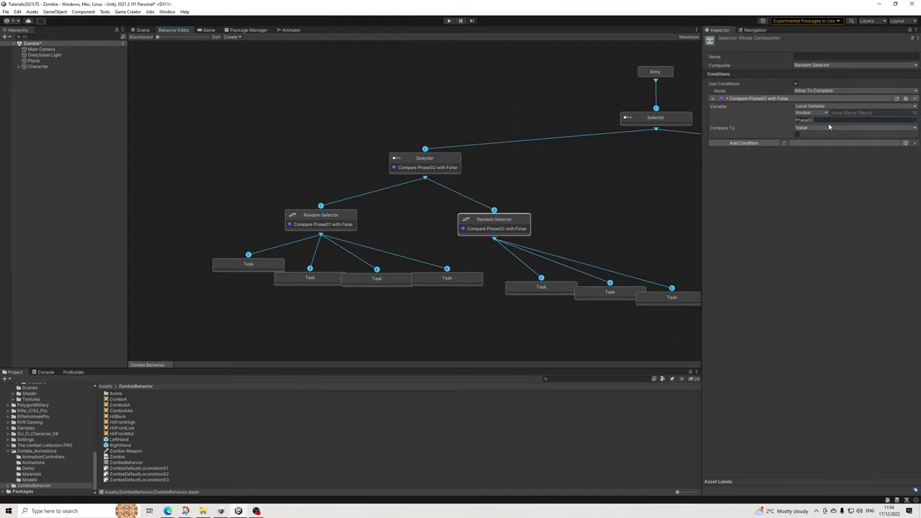
text(f)
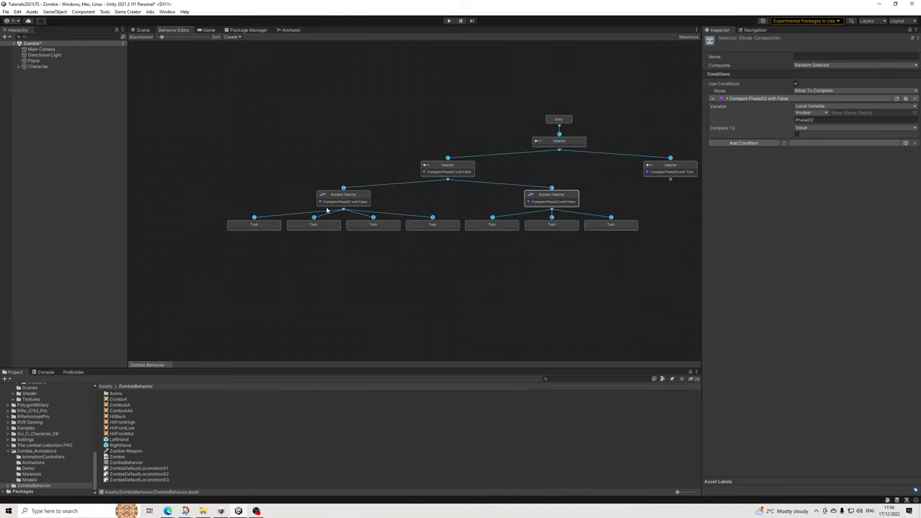
Enable actions on the first Task below the left Random Selector and add a Character Model action targeting the Invoker.
click(254, 231)
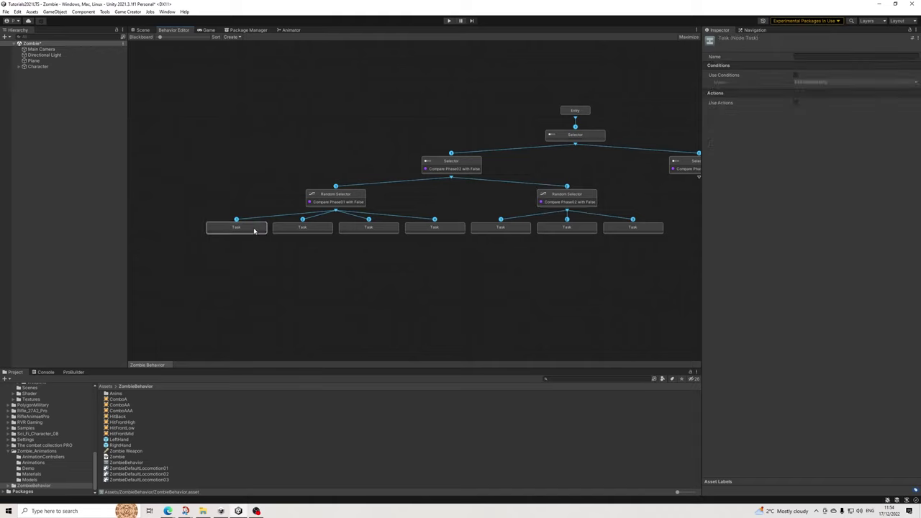
click(795, 103)
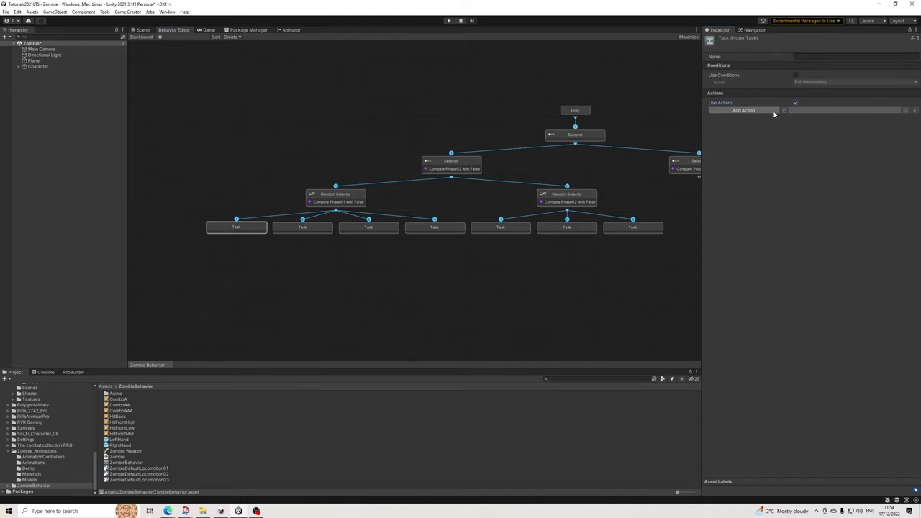
click(774, 112)
text(model)
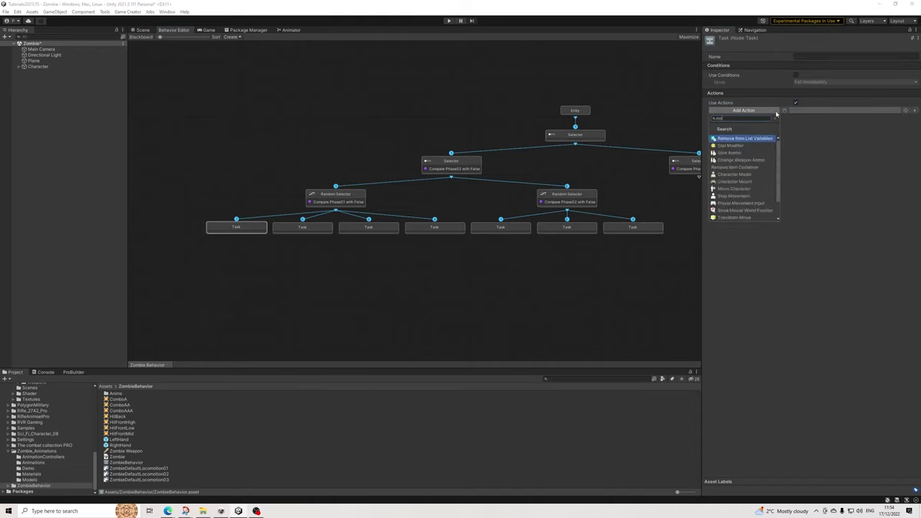
key(Return)
click(810, 118)
click(827, 135)
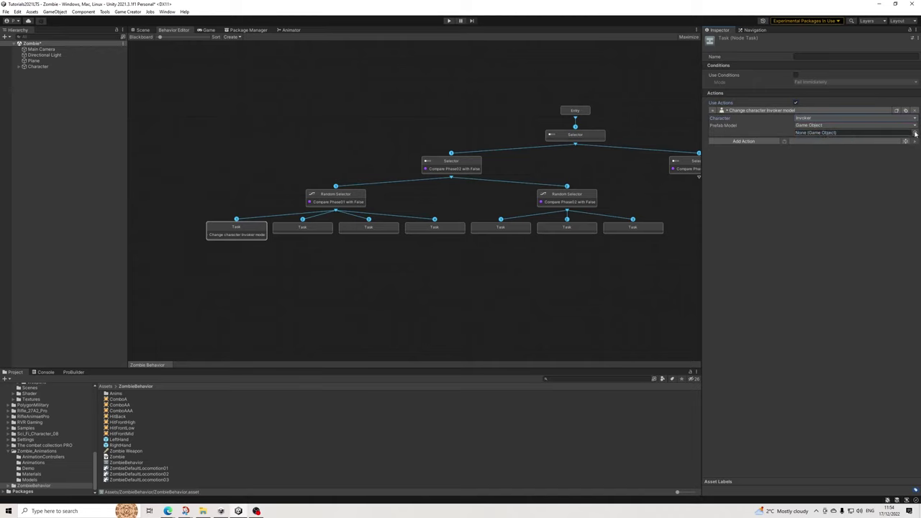
Assign the SM_Chr_Zombie_Female_01 prefab as the model in the first Task's action.
click(915, 134)
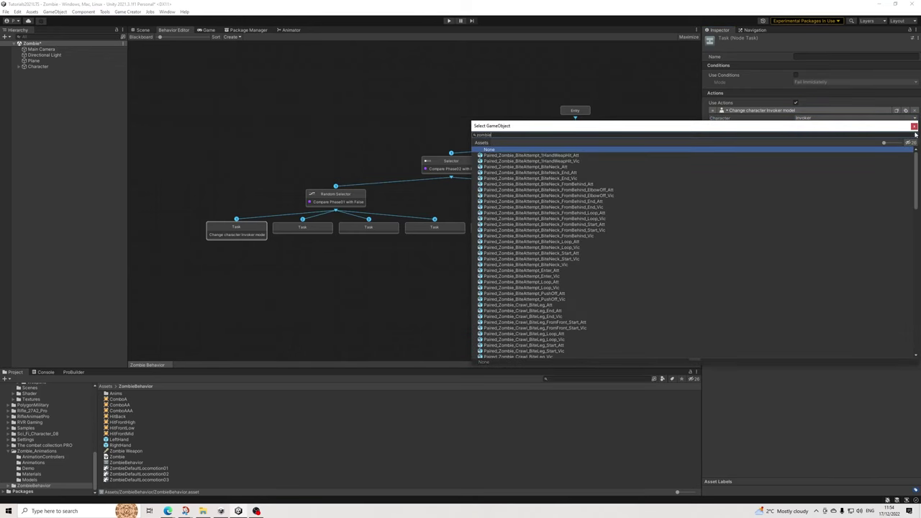
drag(915, 154, 915, 216)
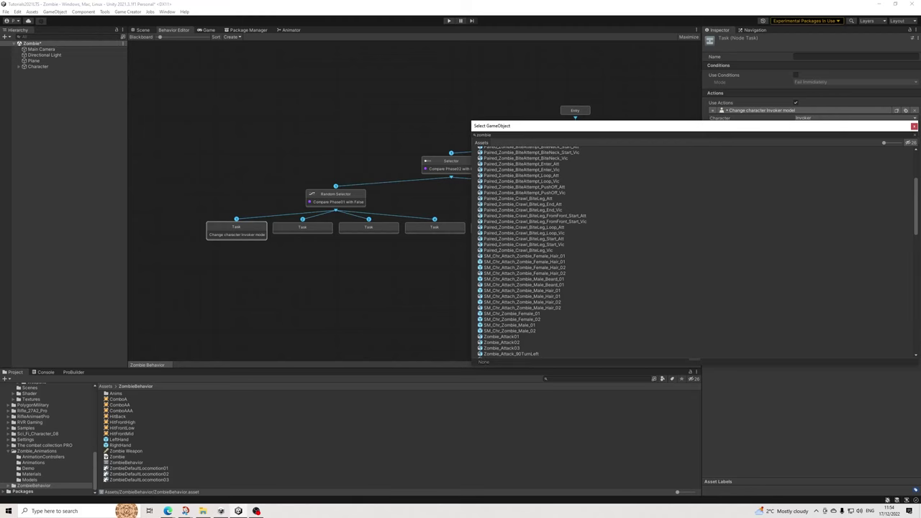
click(541, 314)
key(Return)
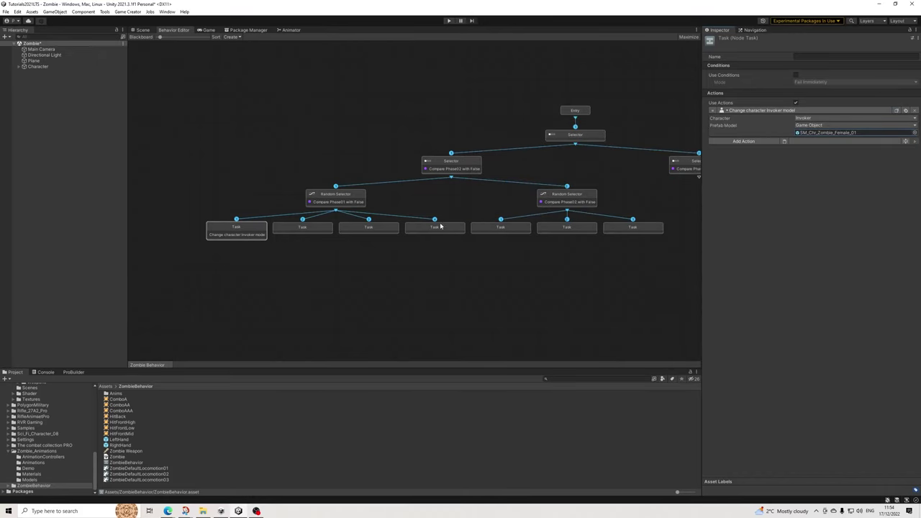
Enable actions on the second Task, paste the character model action and set its prefab to SM_Chr_Zombie_Female_02.
click(308, 233)
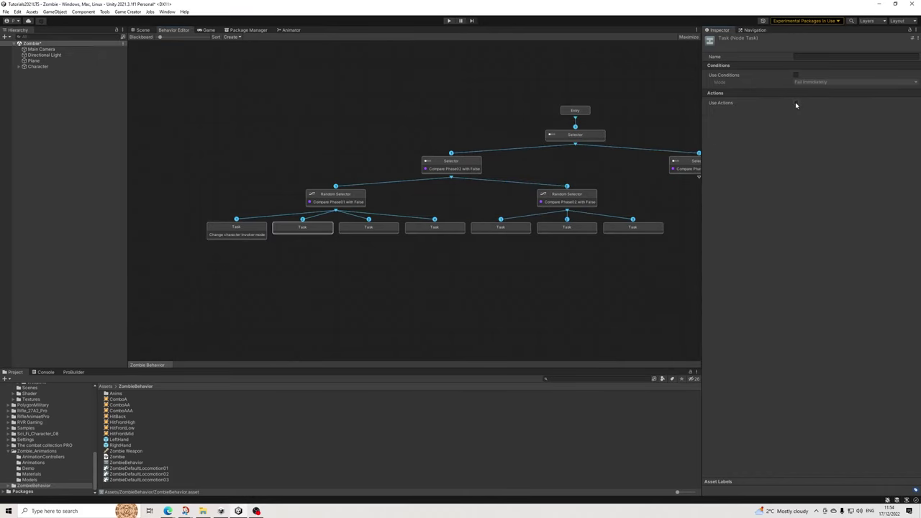
click(804, 111)
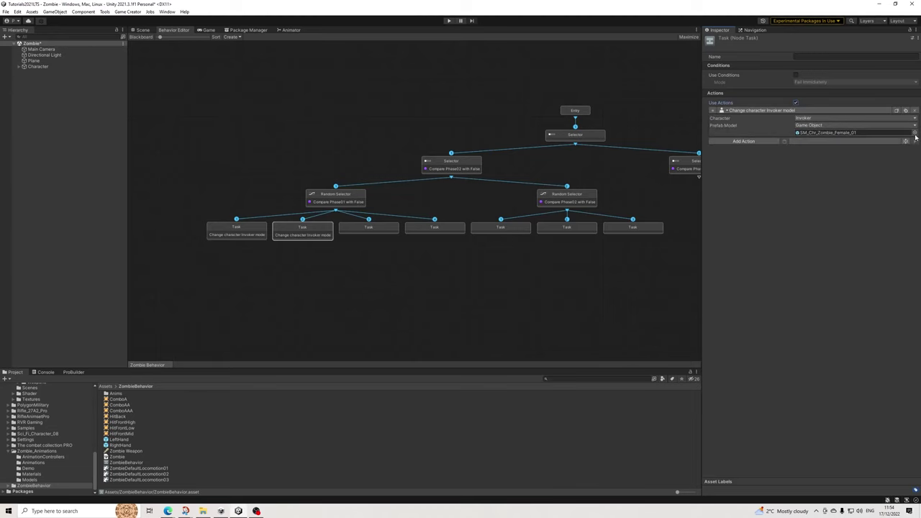
click(912, 130)
key(Down)
key(Return)
Enable actions on the third Task, paste the character model action and set its prefab to SM_Chr_Zombie_Male_01.
click(372, 231)
click(795, 103)
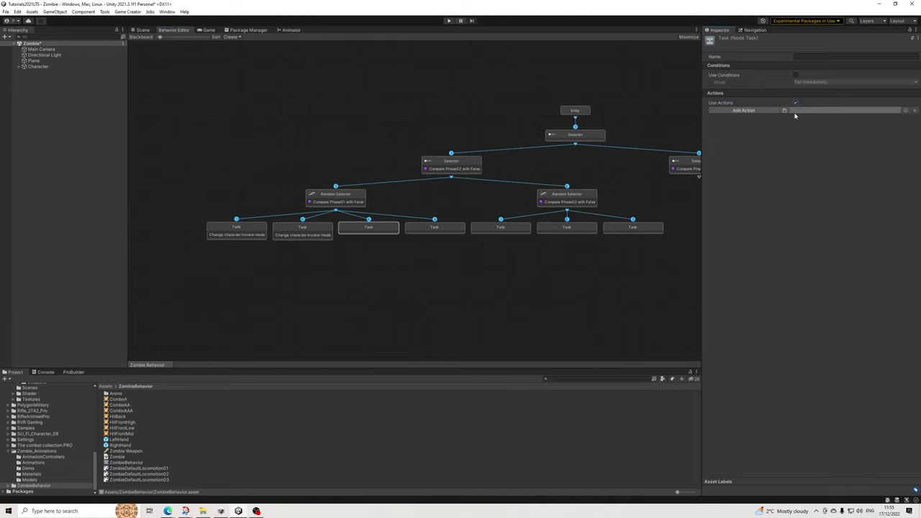
click(784, 112)
click(914, 133)
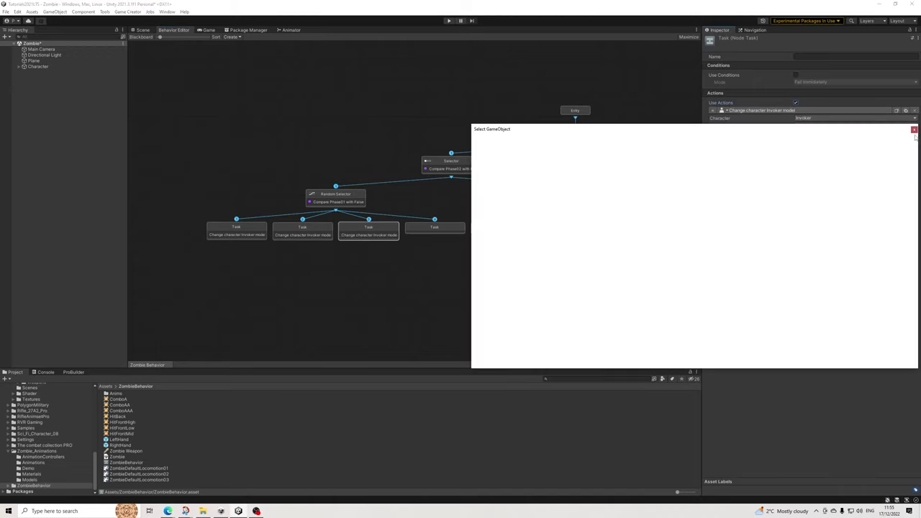
key(Down)
key(Return)
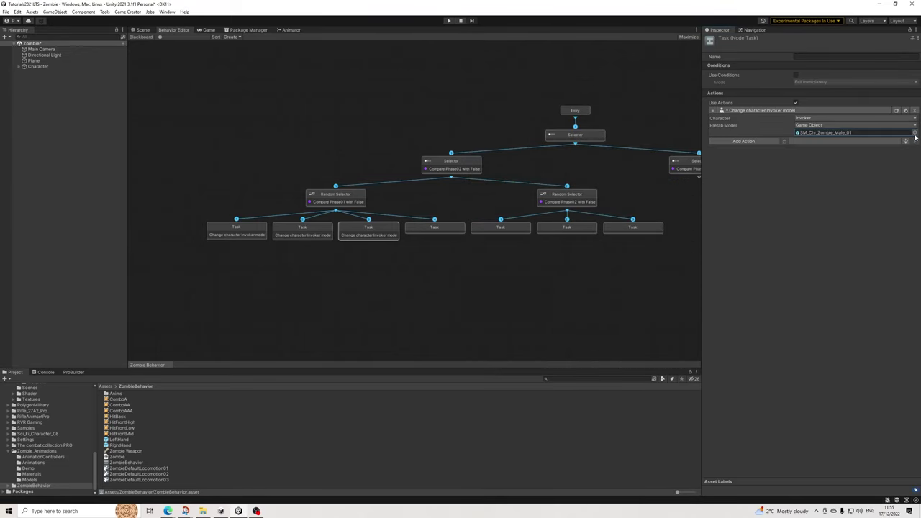
Enable actions on the fourth Task, paste the character model action and set its prefab to SM_Chr_Zombie_Male_02.
click(416, 229)
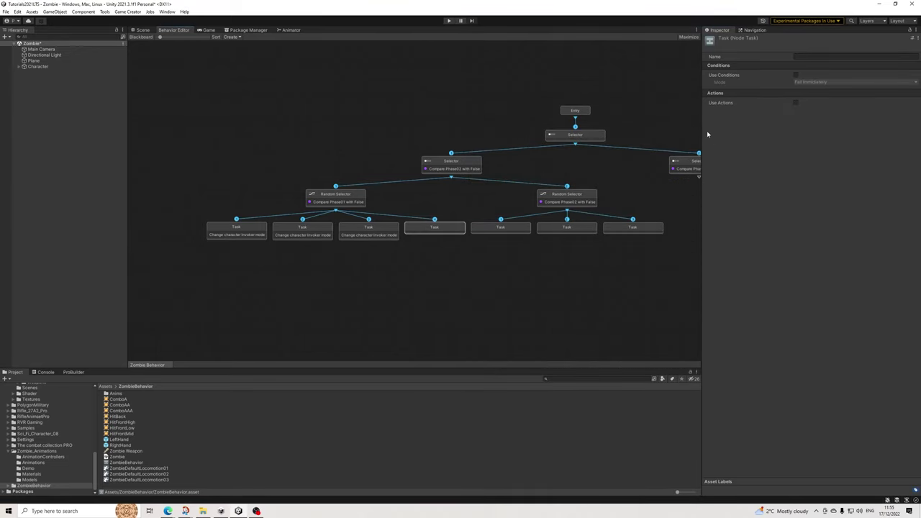
click(795, 103)
click(785, 111)
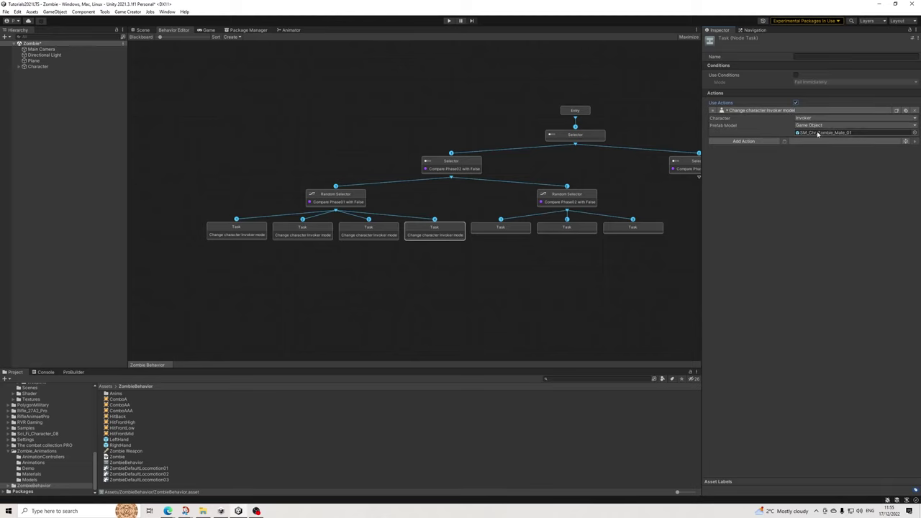
click(915, 134)
key(Down)
key(Return)
Review the character model prefabs assigned in the four Tasks below the left Random Selector.
click(392, 234)
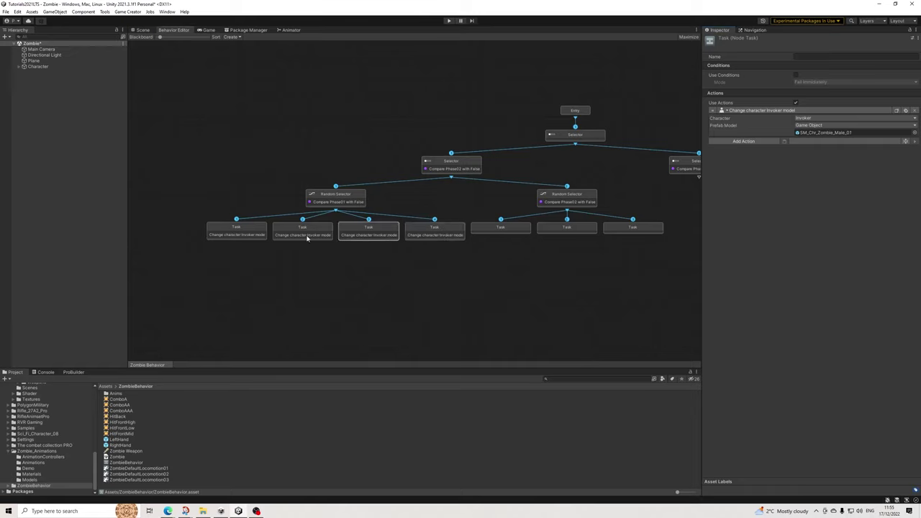
click(309, 238)
drag(262, 236, 263, 236)
click(370, 234)
click(405, 238)
click(508, 231)
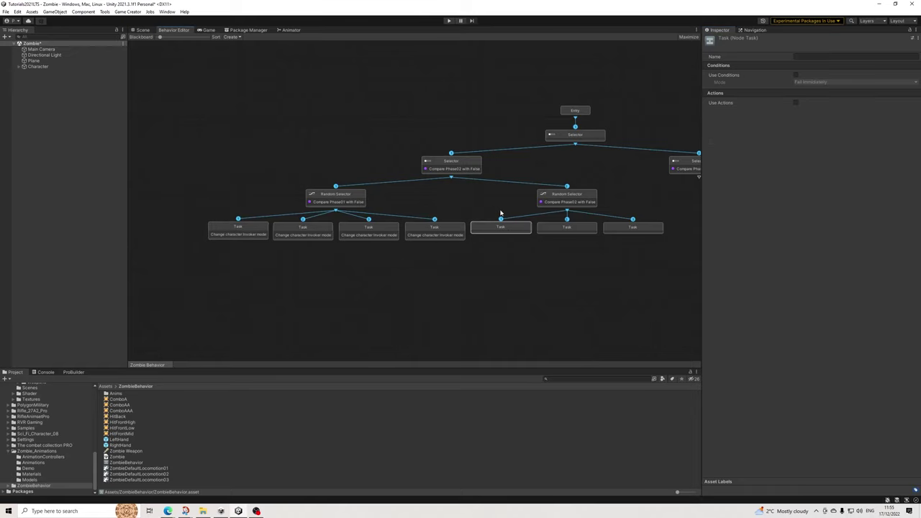
Add a Wait action of 0.1 seconds after the character model action in the first Task.
click(230, 232)
click(748, 142)
click(730, 170)
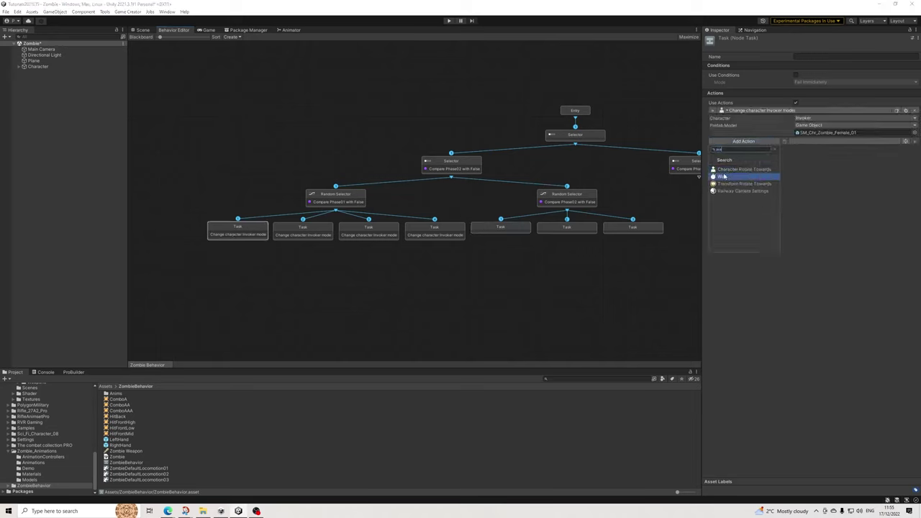
click(730, 177)
text(.1)
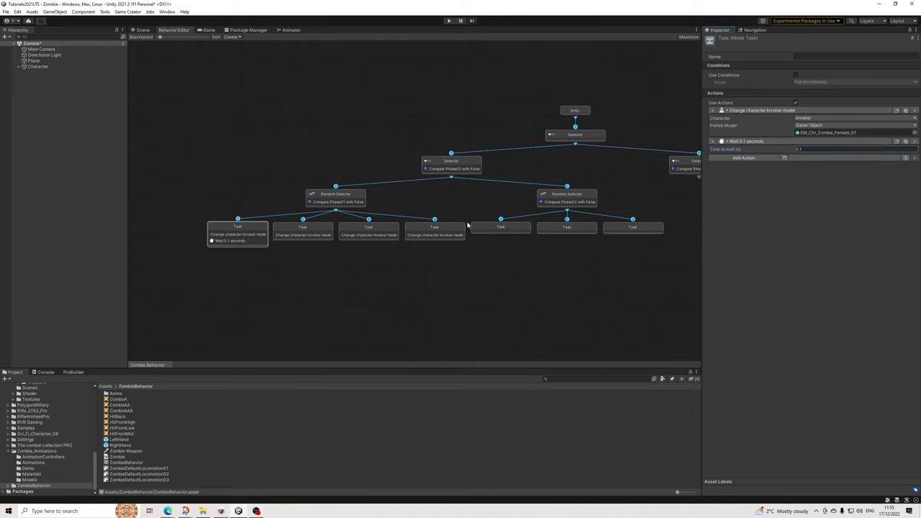
Paste the 0.1-second Wait action into the second, third and fourth Tasks below the left Random Selector.
click(329, 232)
click(784, 141)
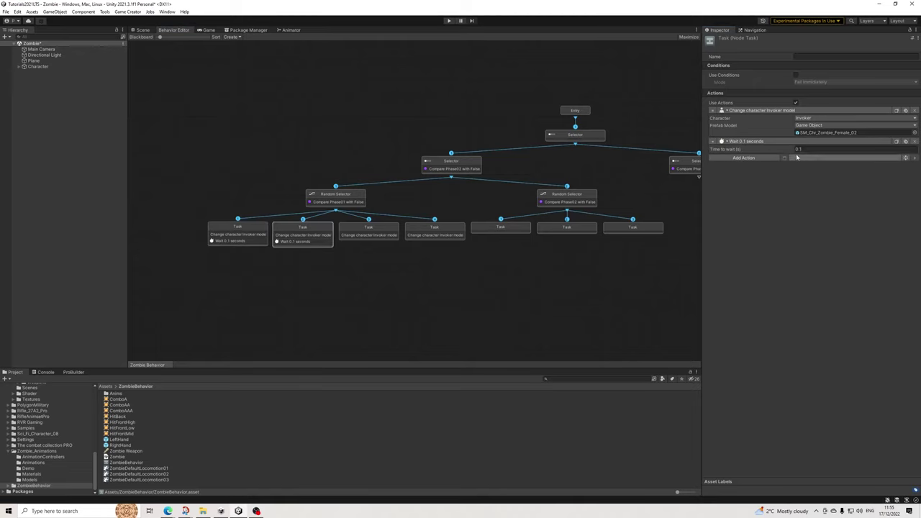
click(368, 229)
click(785, 142)
click(439, 231)
click(784, 142)
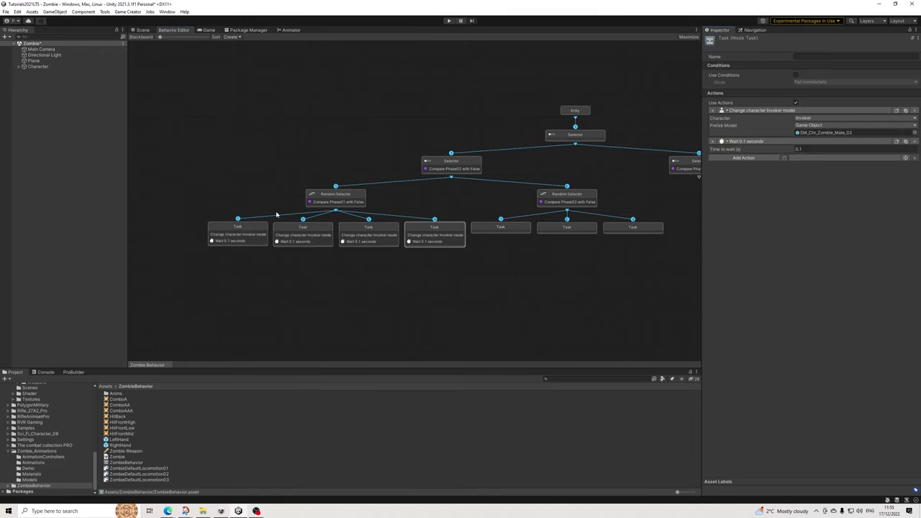
Add a Draw Weapon action after the Wait action in the first Task below the left Random Selector.
click(246, 226)
click(734, 157)
text(dra)
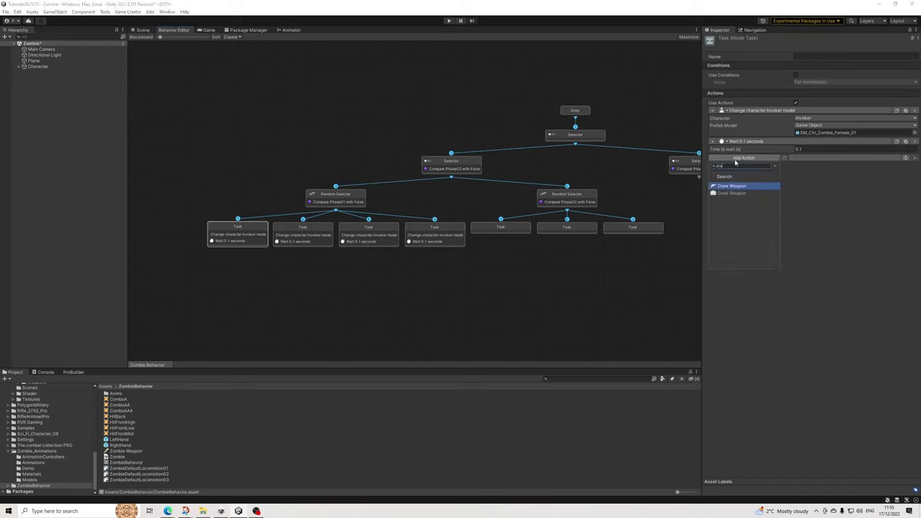
In the first Phase01 task, add a melee Draw Weapon action for the Invoker with Zombie Weapon, followed by a 0.1-second wait.
click(725, 193)
click(905, 168)
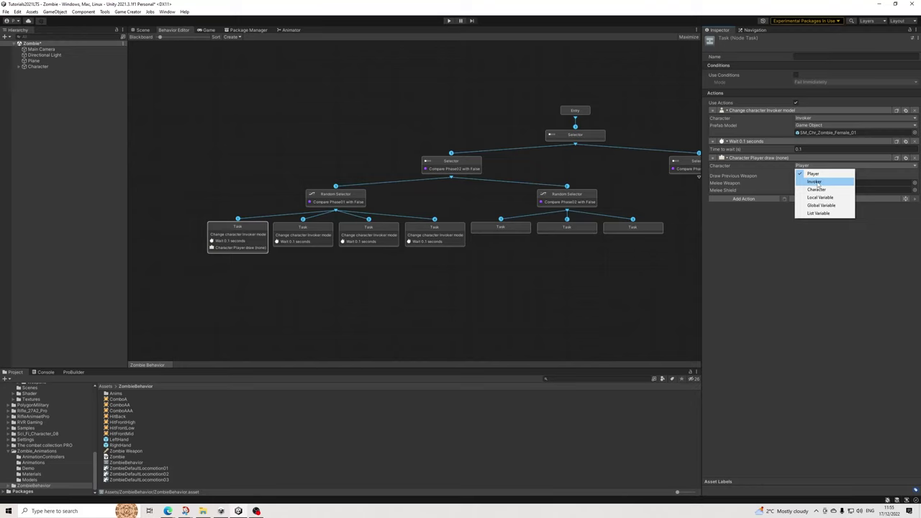
click(816, 182)
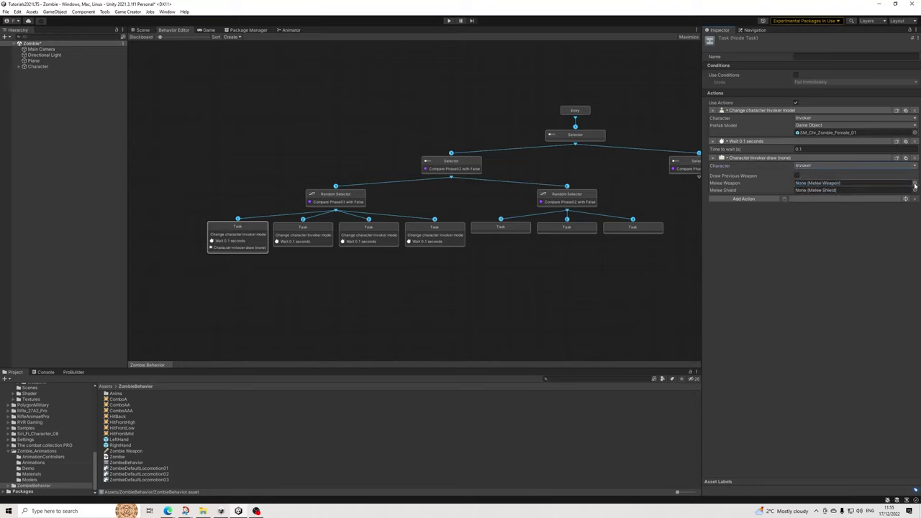
click(784, 198)
click(913, 184)
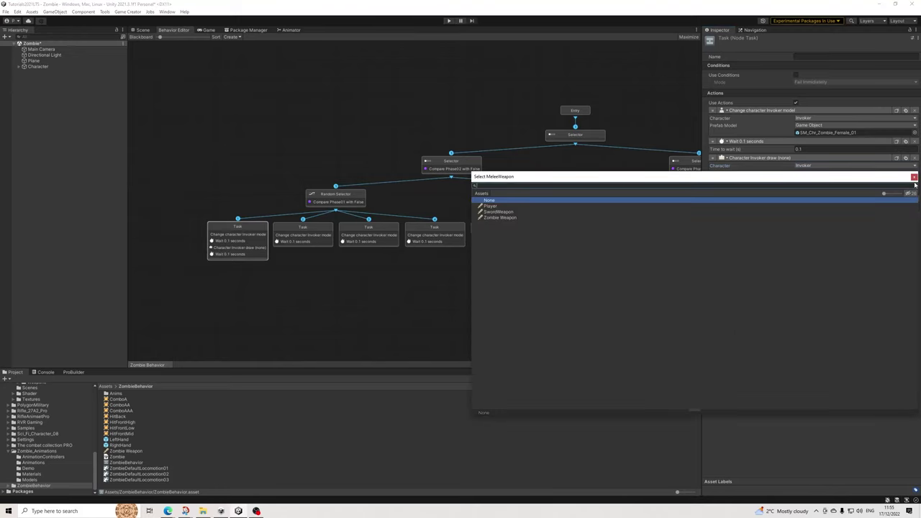
double_click(501, 217)
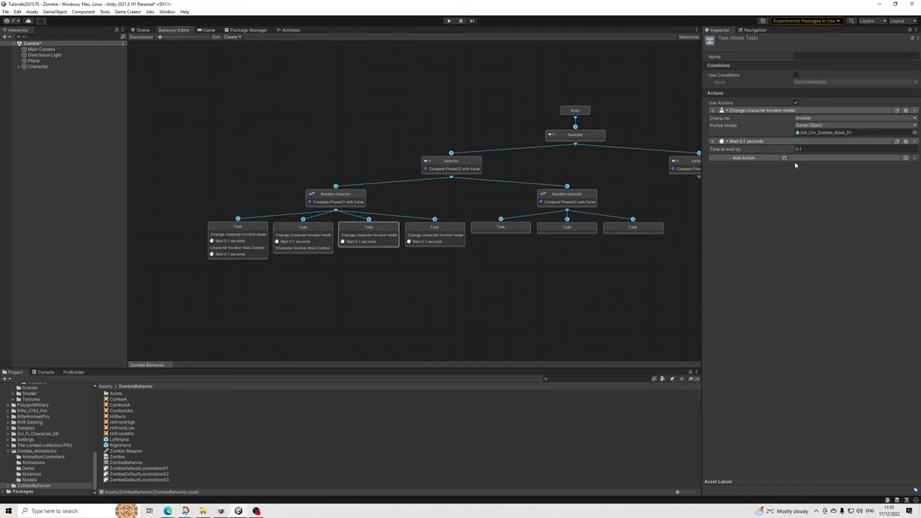
Paste the Zombie Weapon draw action into the third and fourth tasks under the Phase01 random selector.
click(784, 158)
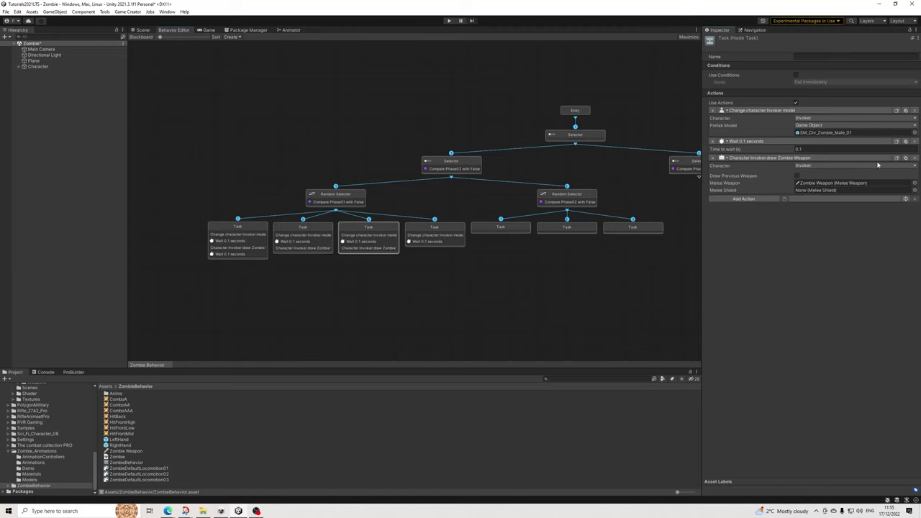
click(425, 242)
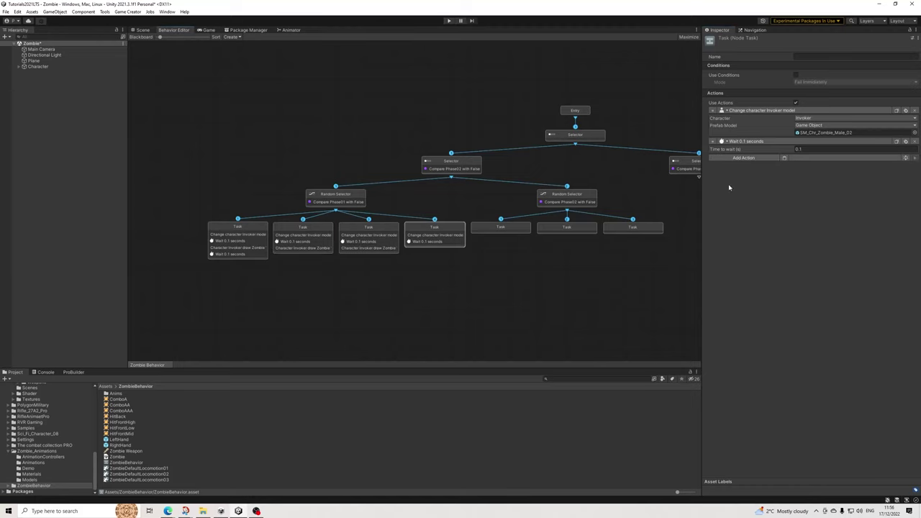
click(784, 157)
Copy the first task's final 0.1-second Wait action to the end of the other three Phase01 tasks.
click(256, 247)
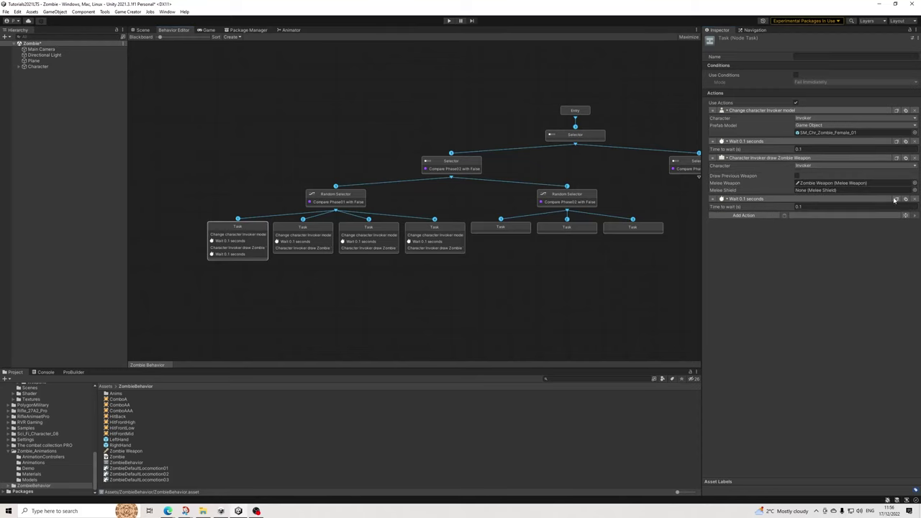
click(295, 242)
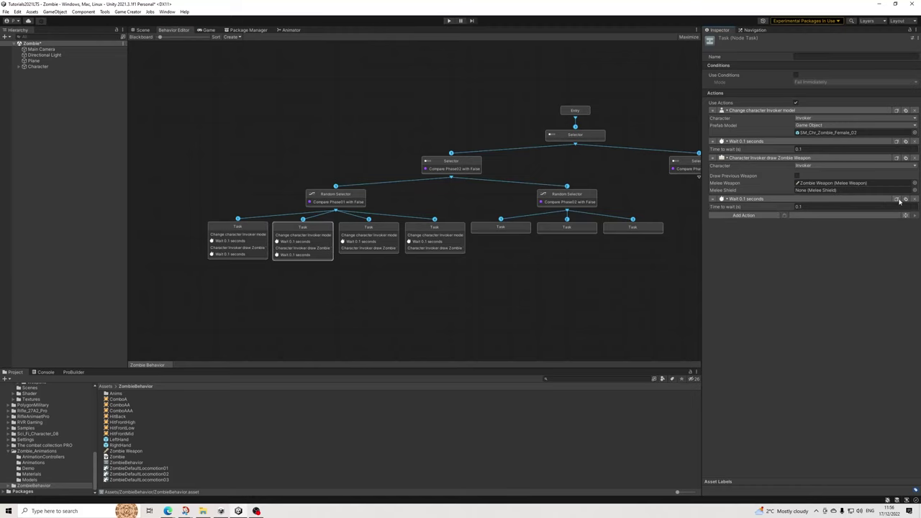
click(351, 242)
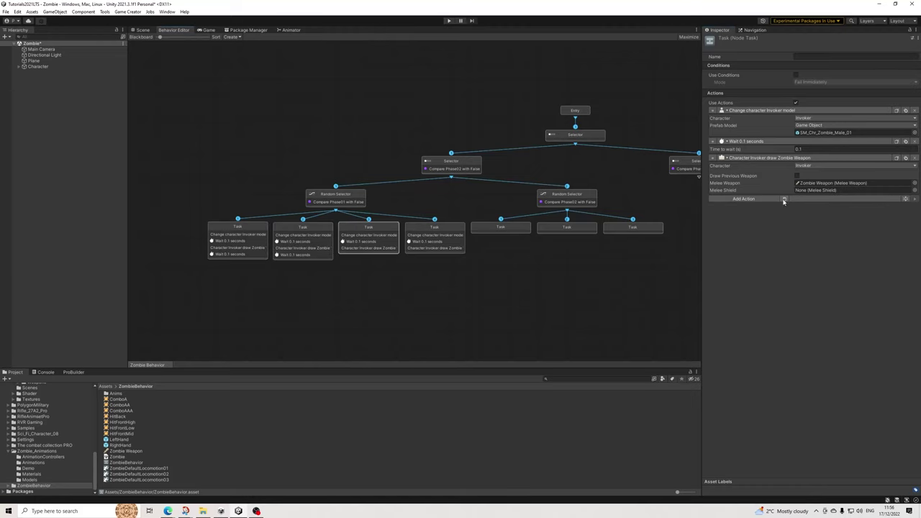
click(748, 199)
click(443, 243)
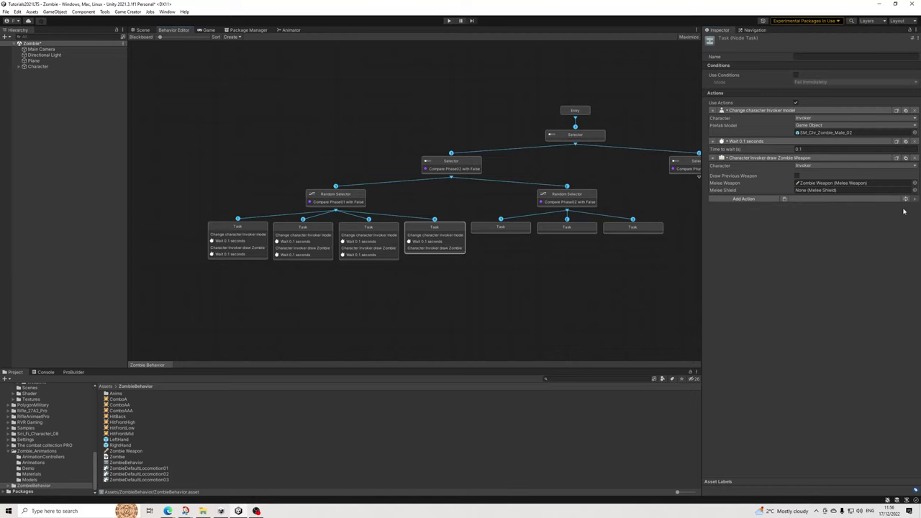
click(785, 199)
Add an Assign Bool action to the first Phase01 task, targeting the Invoker's local variable Phase01.
click(237, 243)
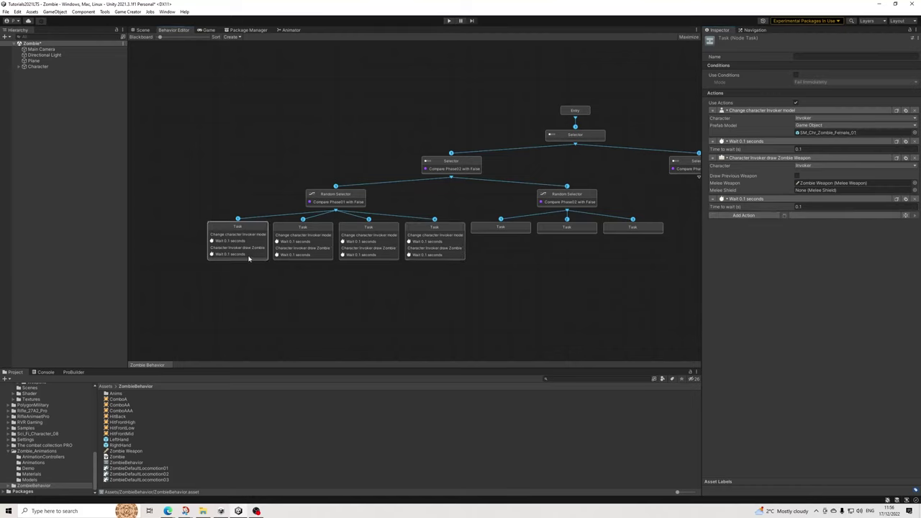
click(728, 214)
text(bool)
key(Return)
click(815, 225)
click(815, 238)
click(813, 229)
click(814, 246)
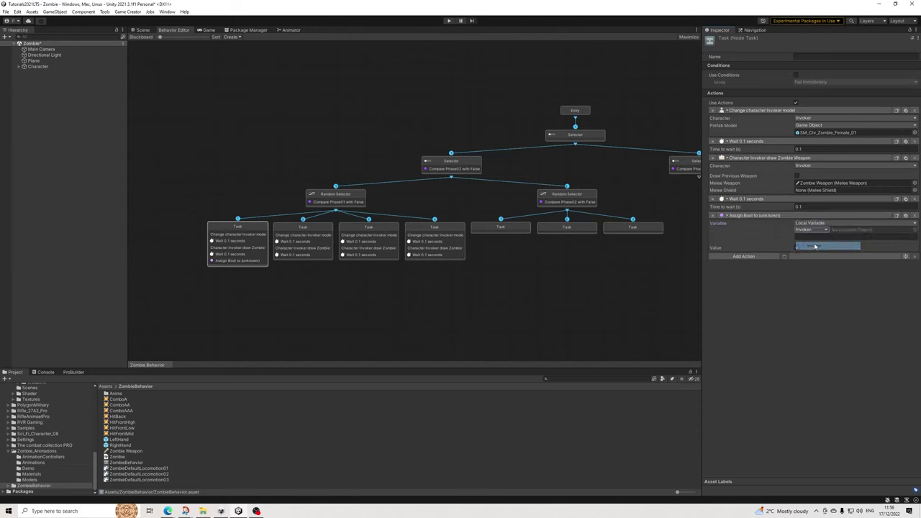
text(Phase01)
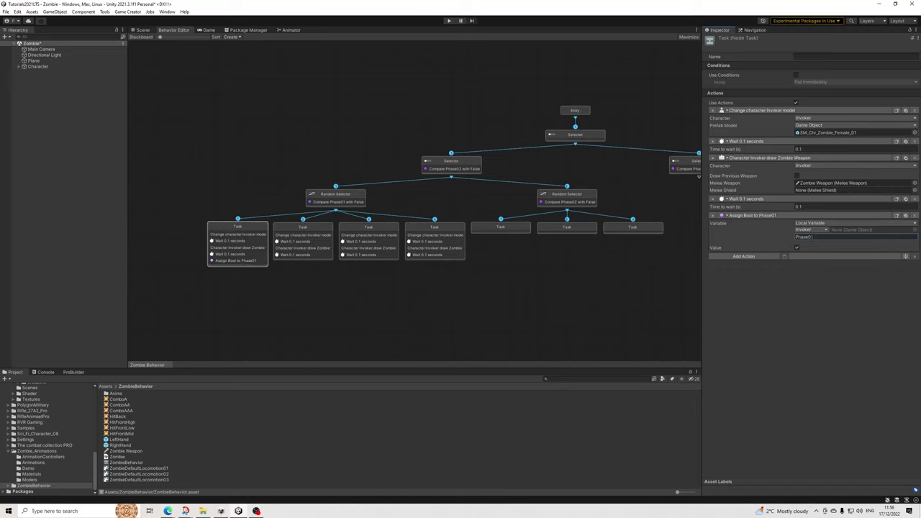
Paste the Assign Bool to Phase01 action into the second, third and fourth Phase01 tasks.
click(303, 245)
click(784, 216)
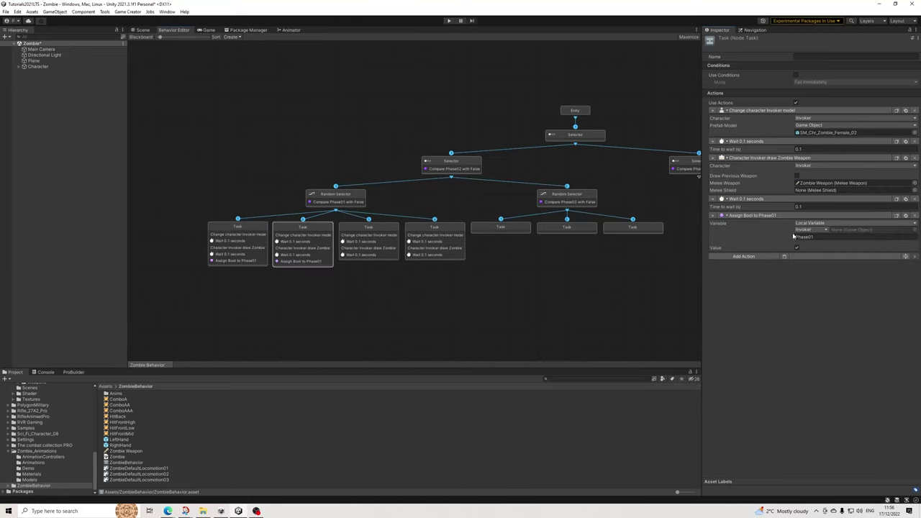
click(386, 245)
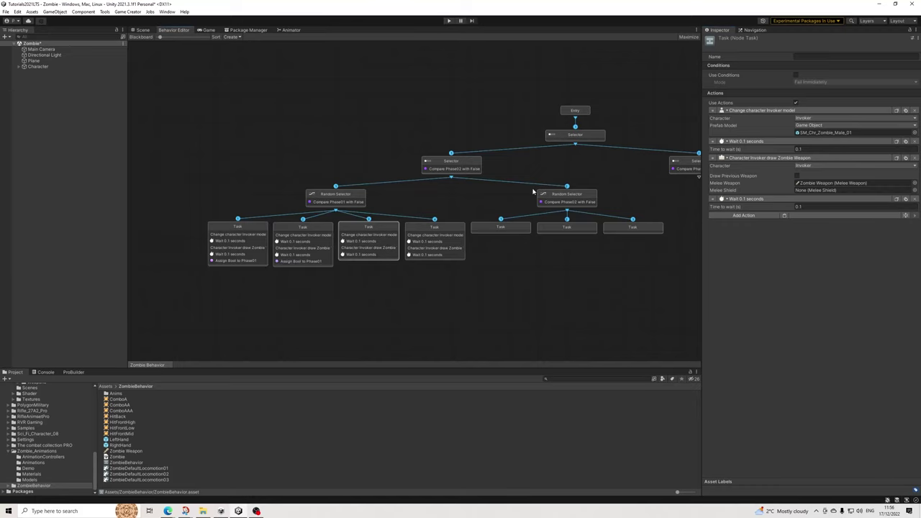
click(784, 215)
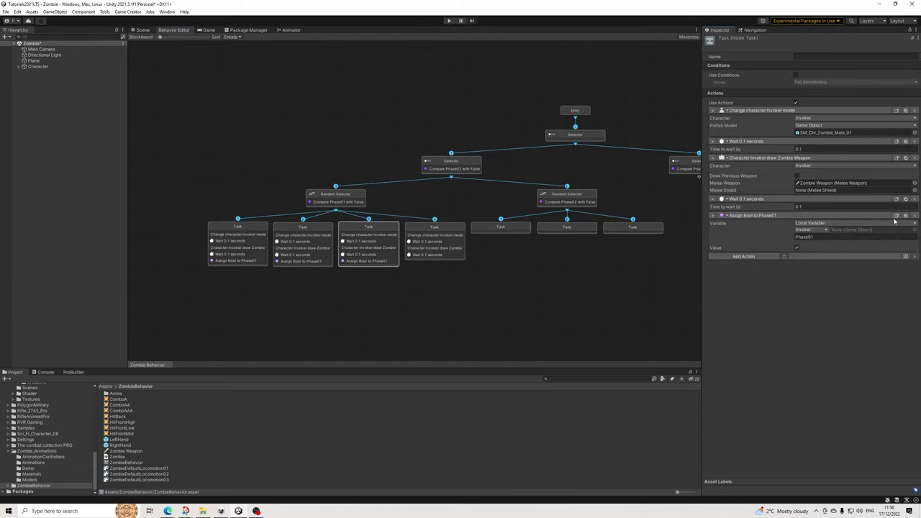
click(443, 252)
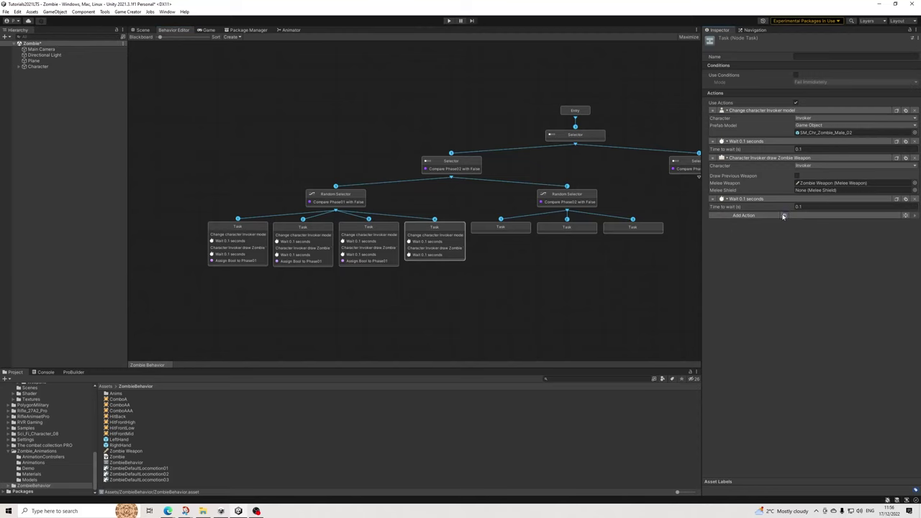
click(784, 216)
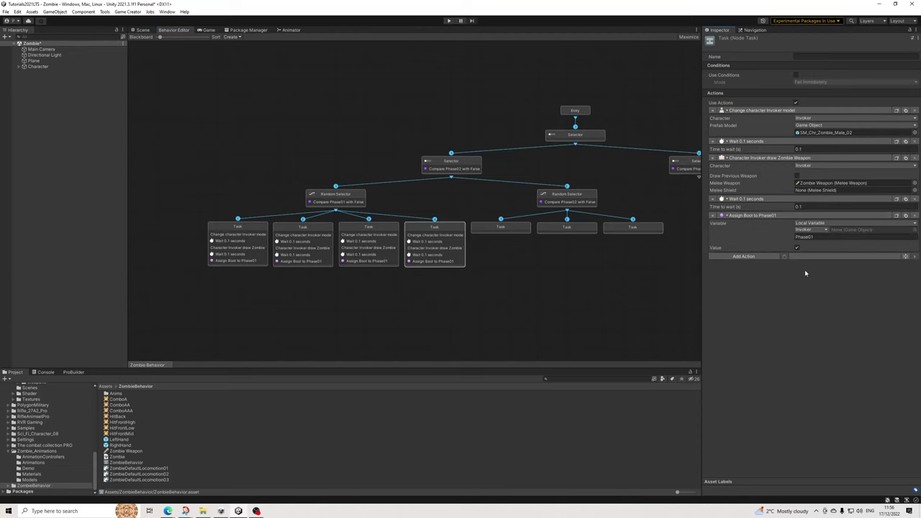
Enable actions on the first task under the Phase02 random selector and add a set default state action for the Invoker.
click(509, 229)
click(795, 103)
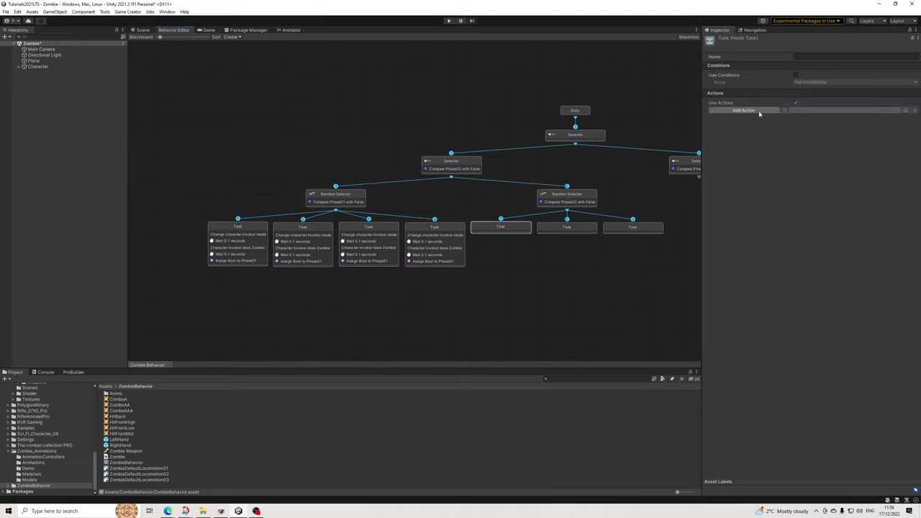
click(759, 111)
text(def)
click(741, 146)
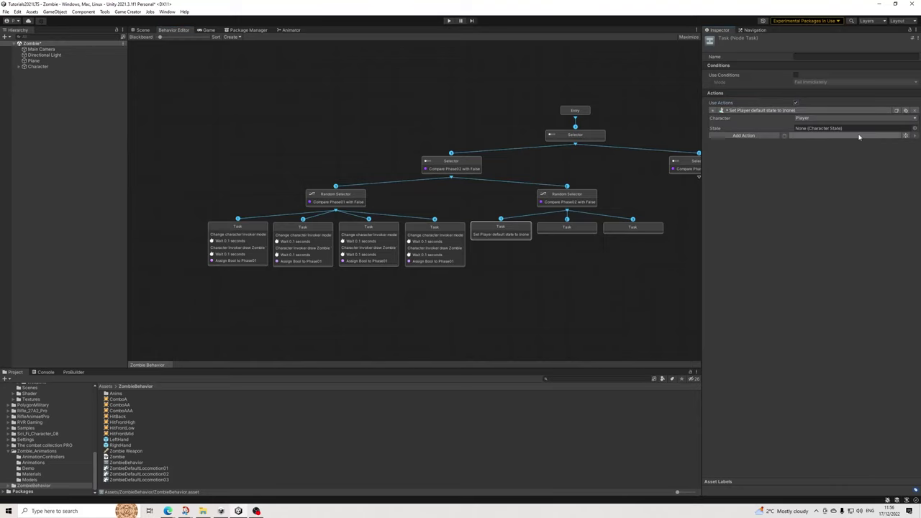
click(890, 118)
click(814, 134)
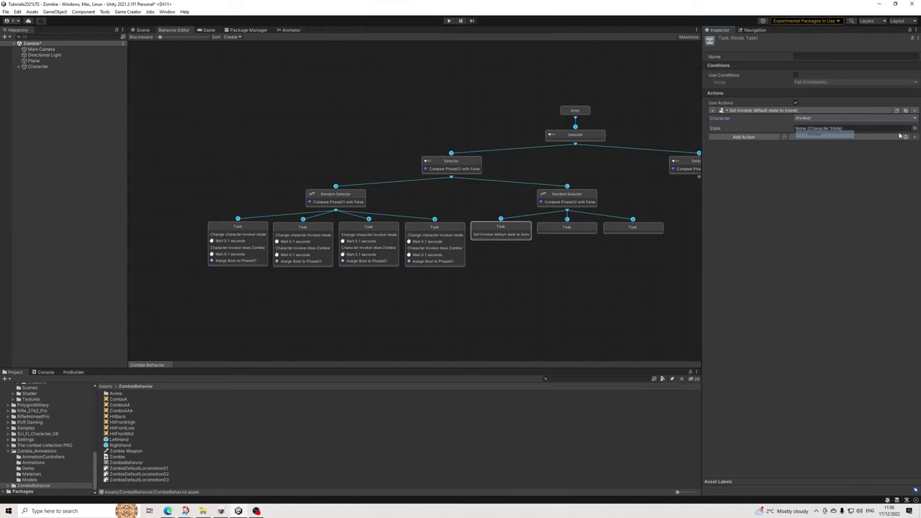
Choose ZombieDefaultLocomotion01 as the character state for the first Phase02 task's default state action.
click(914, 128)
key(Down)
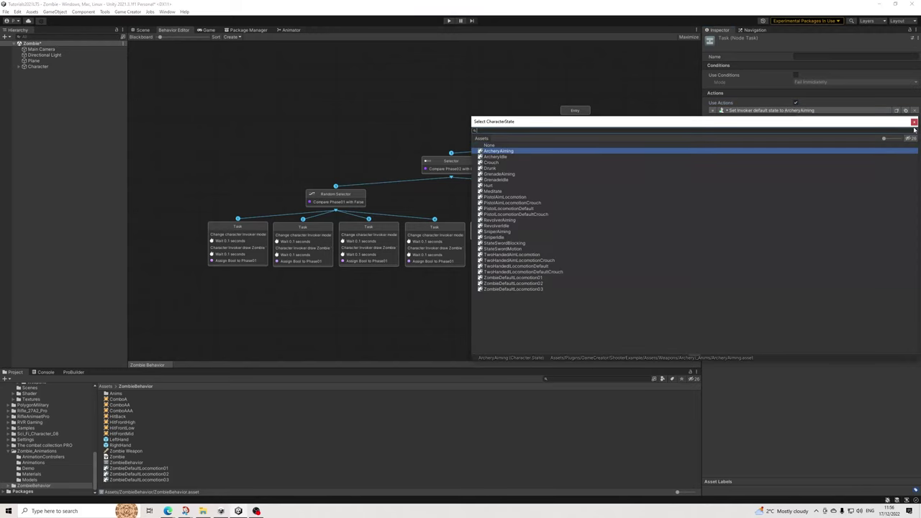
key(Down)
key(Down)
key(Down)
key(Down)
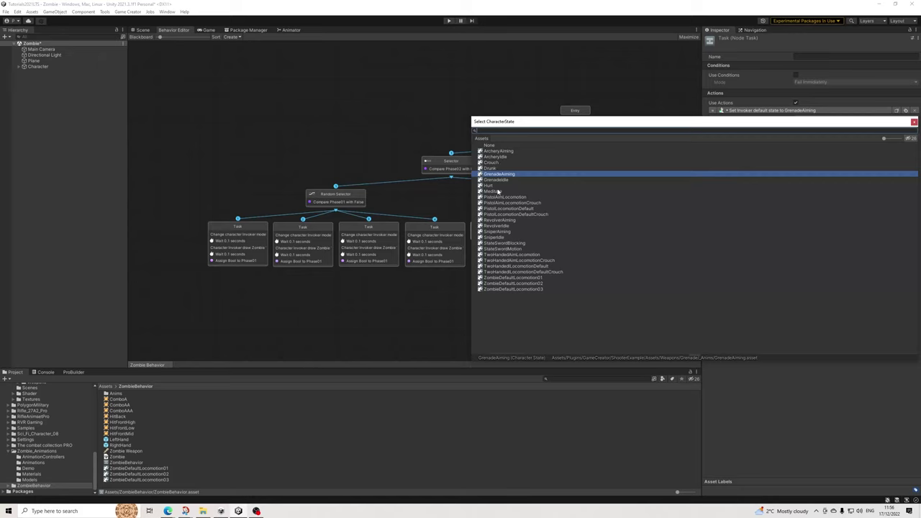
click(526, 278)
key(Return)
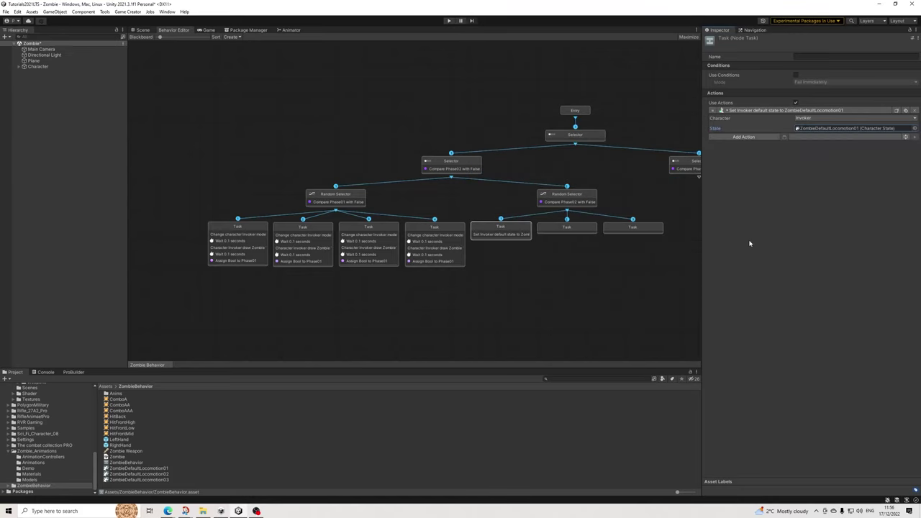
Add a Wait action of 0.1 seconds to the first Phase02 task.
click(755, 137)
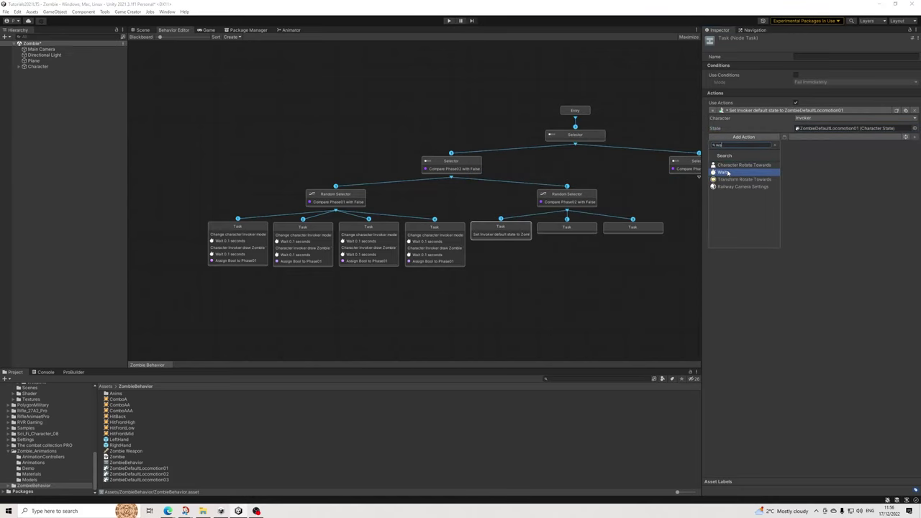
click(734, 175)
click(813, 146)
text(.1)
Copy the Assign Bool action from a Phase01 task into the first Phase02 task and change its variable to Phase02.
click(229, 253)
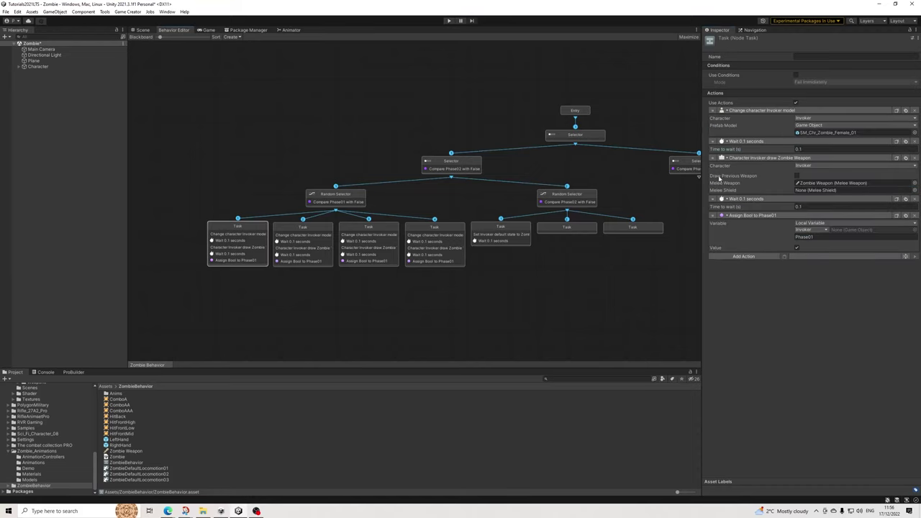
click(492, 233)
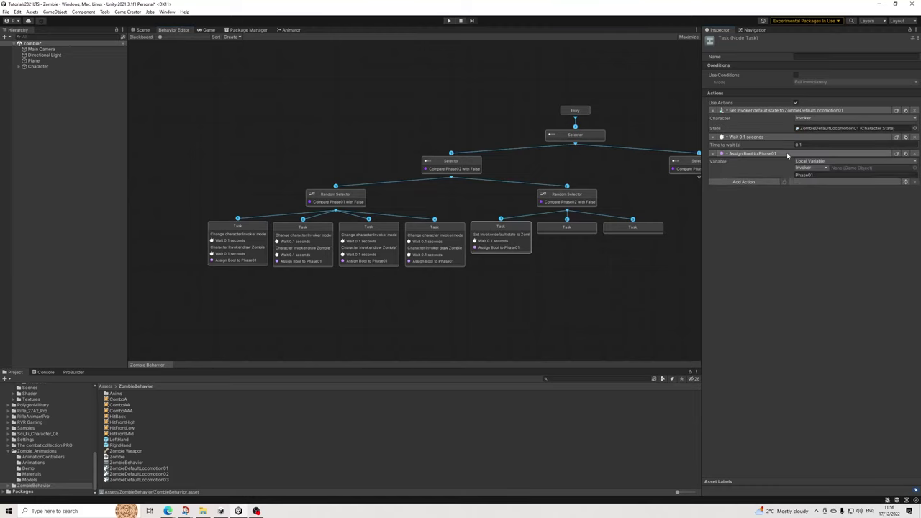
click(837, 176)
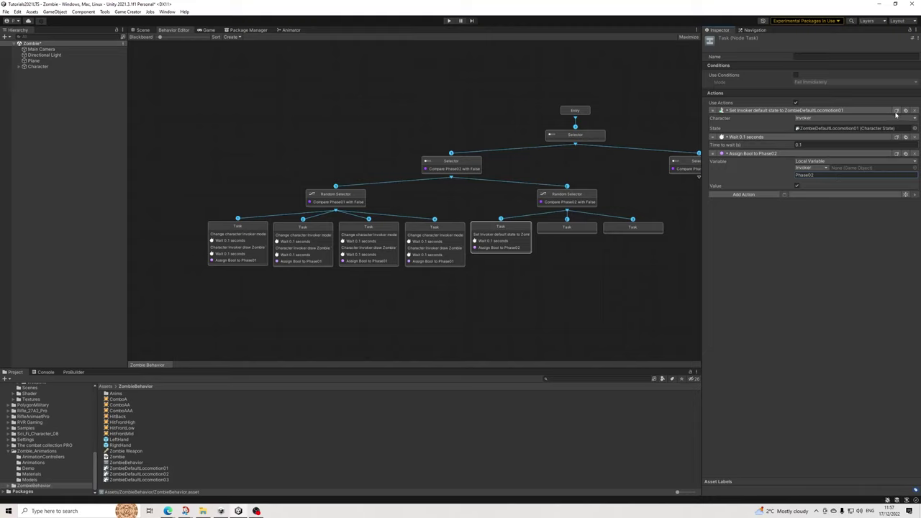
Enable actions on the second Phase02 task and paste the Invoker default state action, setting its state to ZombieDefaultLocomotion02.
click(580, 229)
click(795, 103)
key(ctrl+v)
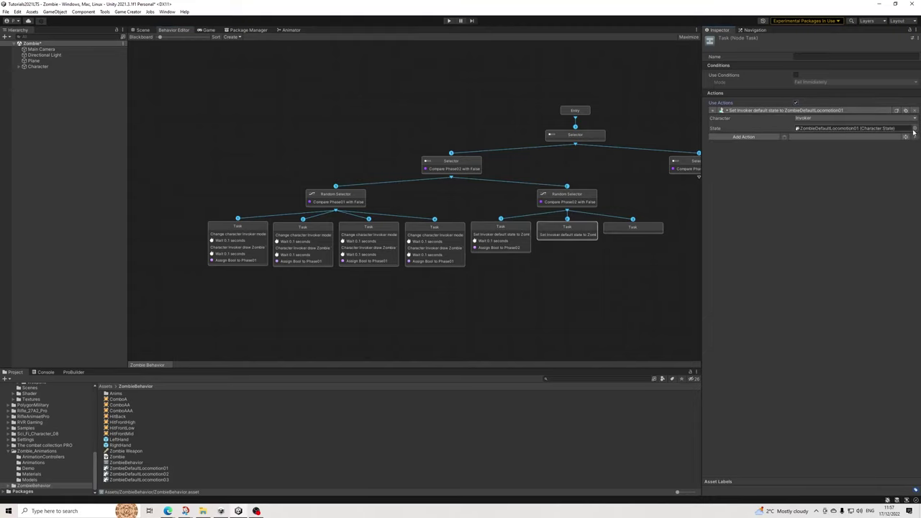
click(913, 128)
key(Down)
click(914, 125)
Add a 0.1-second Wait and a copy of the Assign Bool to Phase02 action to the second Phase02 task.
click(766, 136)
text(wait)
key(Return)
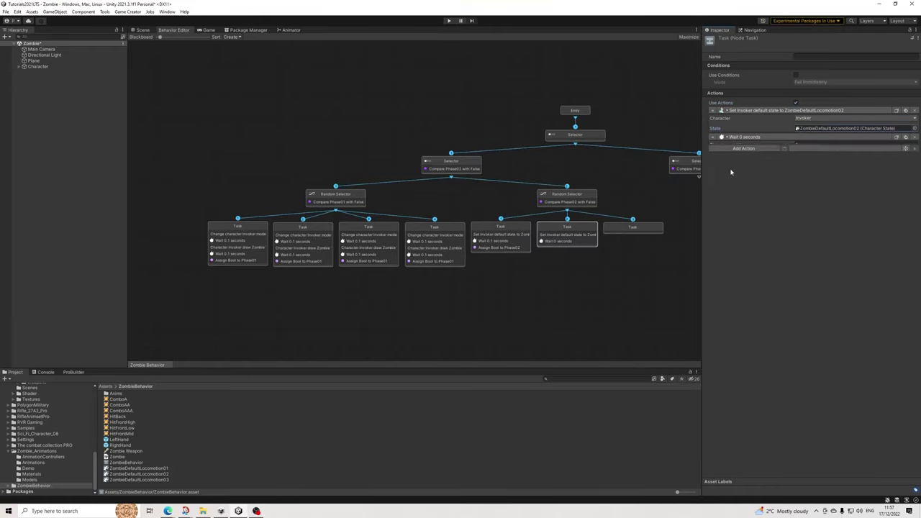
click(833, 145)
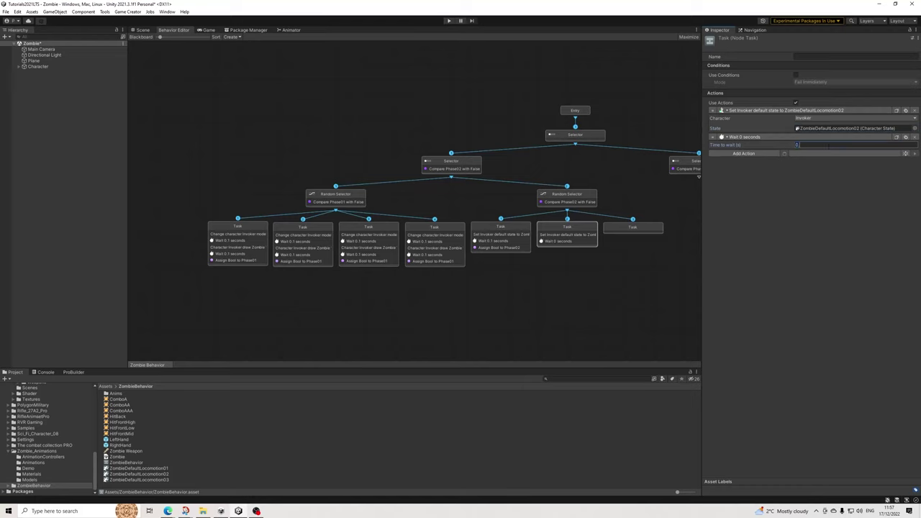
text(0.1)
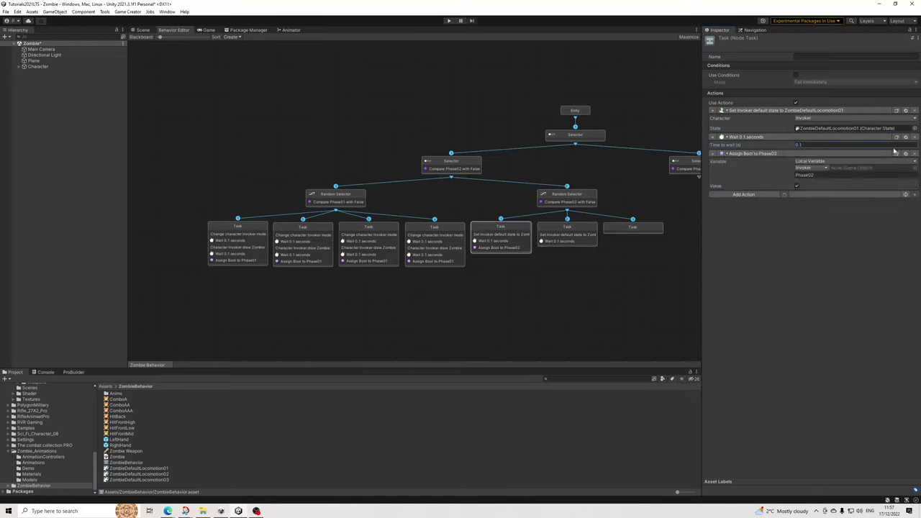
click(594, 239)
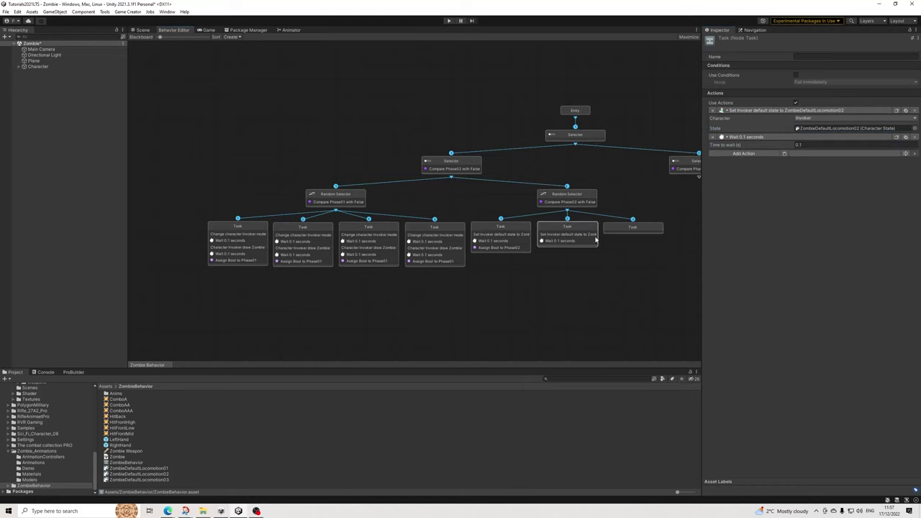
click(783, 153)
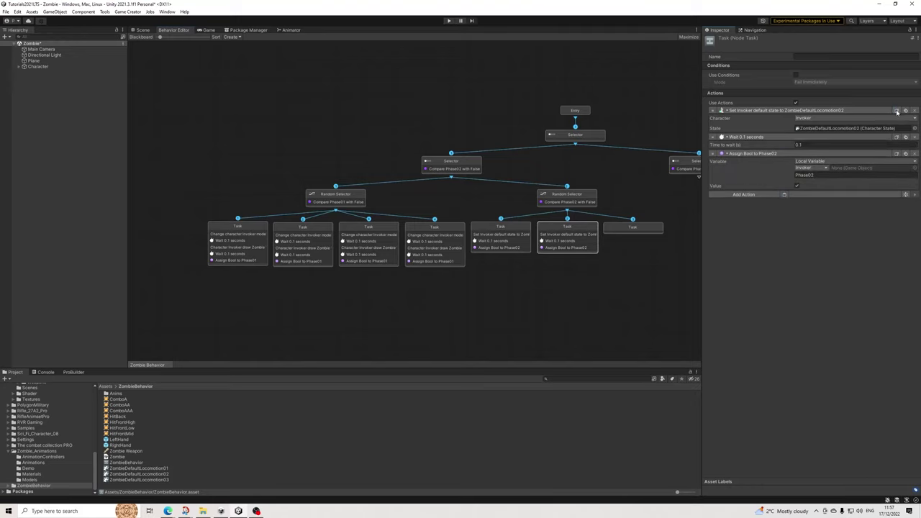
Paste the Invoker default state action into the third Phase02 task and set its state to ZombieDefaultLocomotion03.
click(656, 230)
click(784, 110)
click(912, 128)
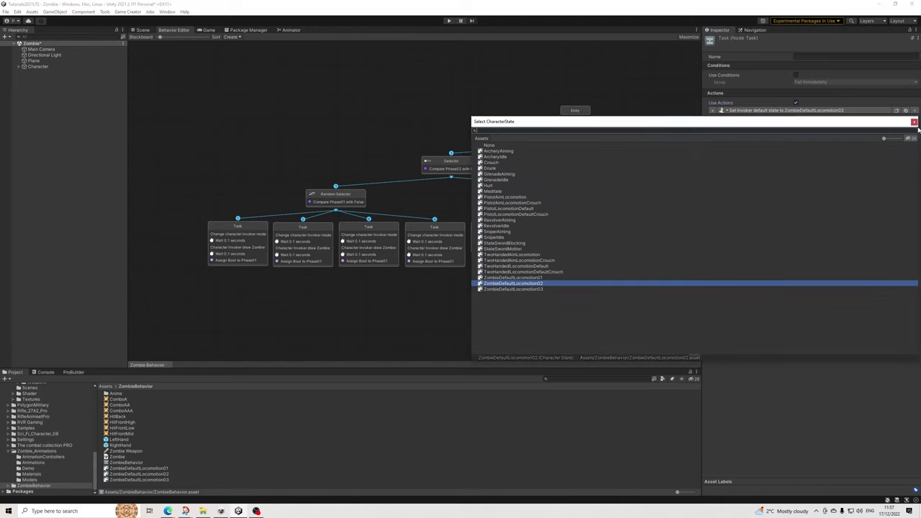
key(Down)
key(Return)
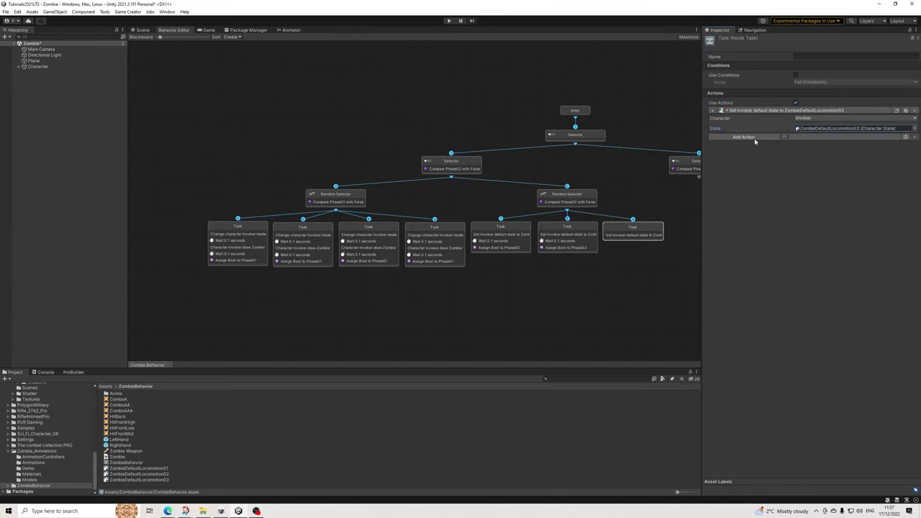
Add a 0.1-second Wait to the third Phase02 task and paste a copy of the second task's Assign Bool to Phase02 action.
click(755, 138)
text(wa)
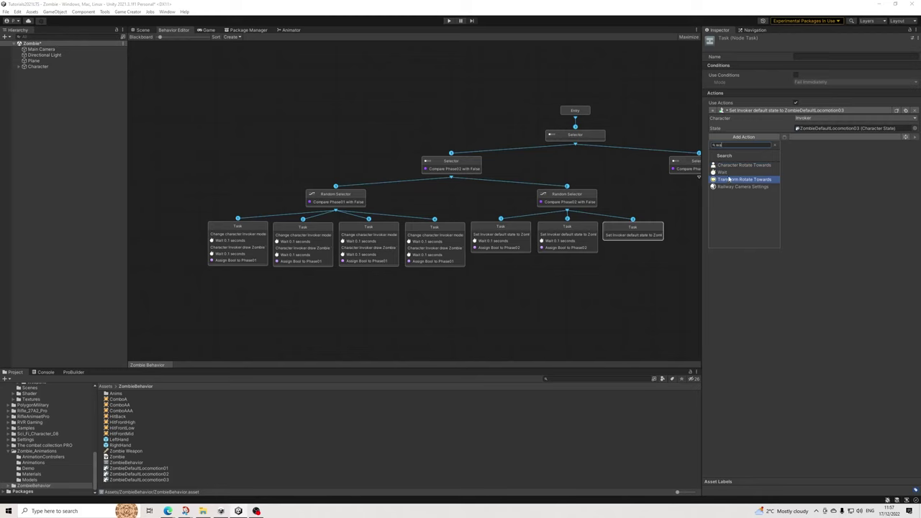
click(723, 172)
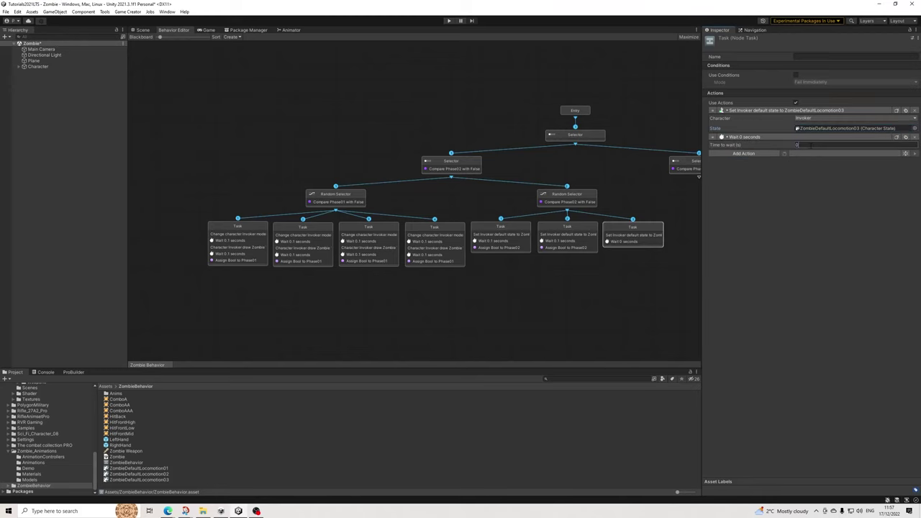
click(577, 243)
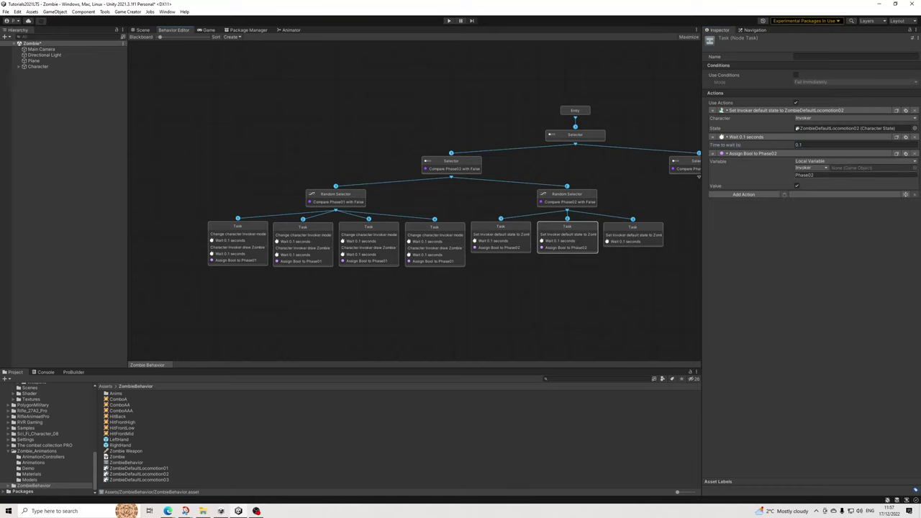
click(630, 237)
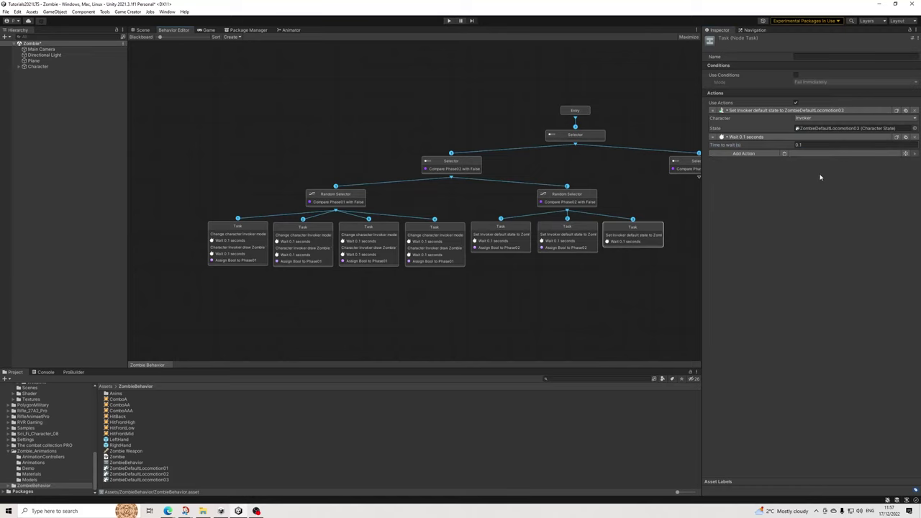
click(784, 154)
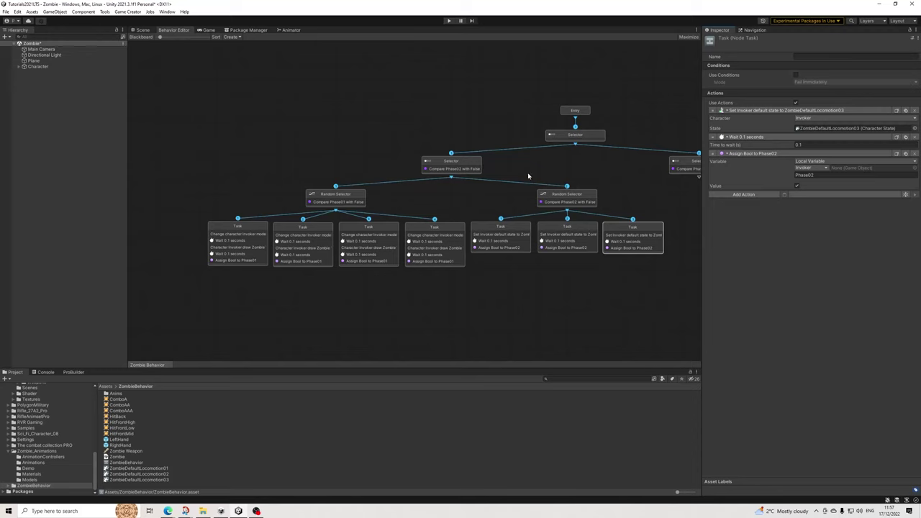
Save the Zombie scene.
middle_drag(528, 176, 432, 177)
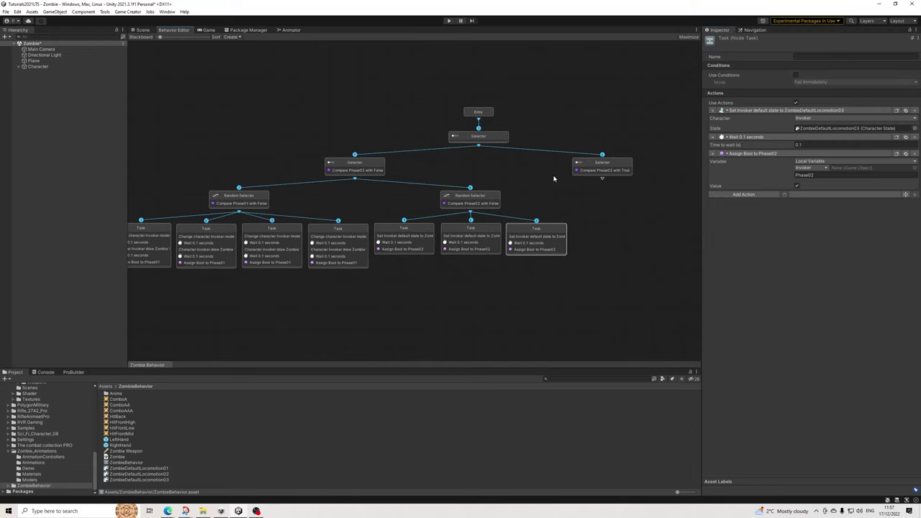
click(10, 12)
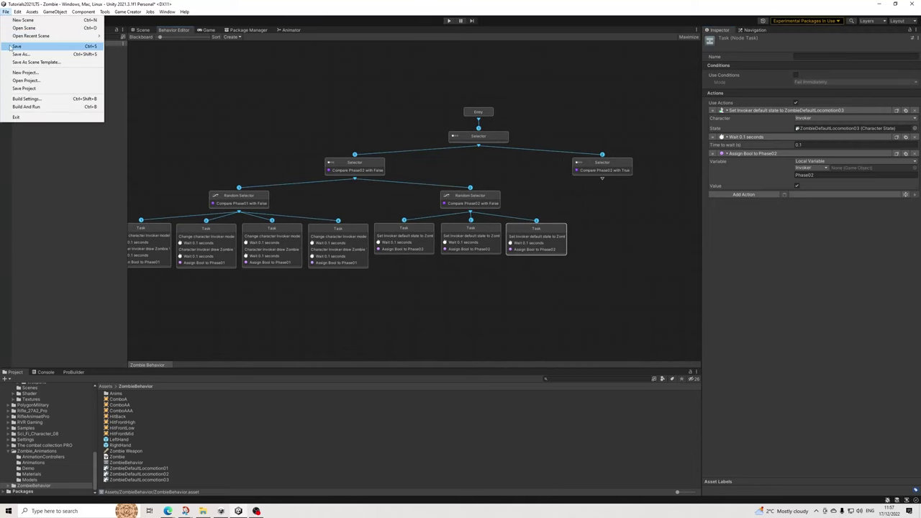
click(18, 45)
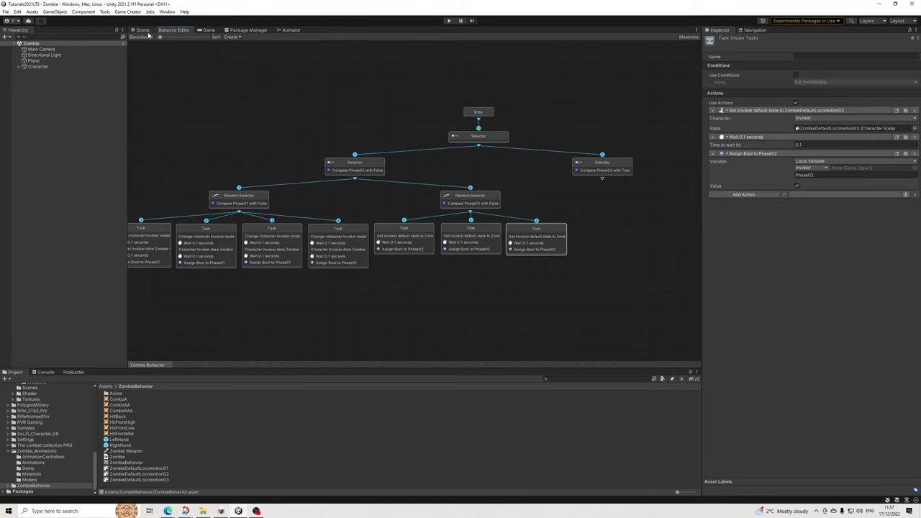
Show the Scene view and duplicate the Character object three times.
click(143, 30)
scroll(453, 234, down, 8)
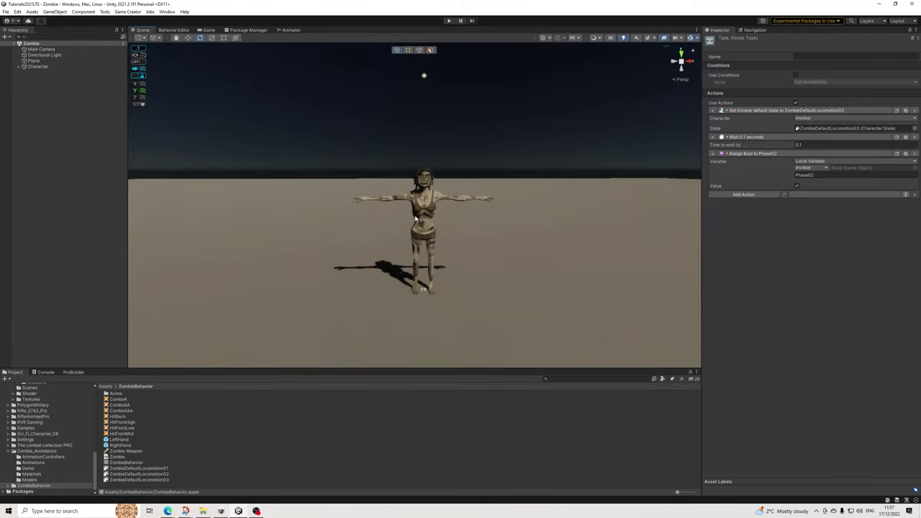
middle_drag(419, 262, 400, 273)
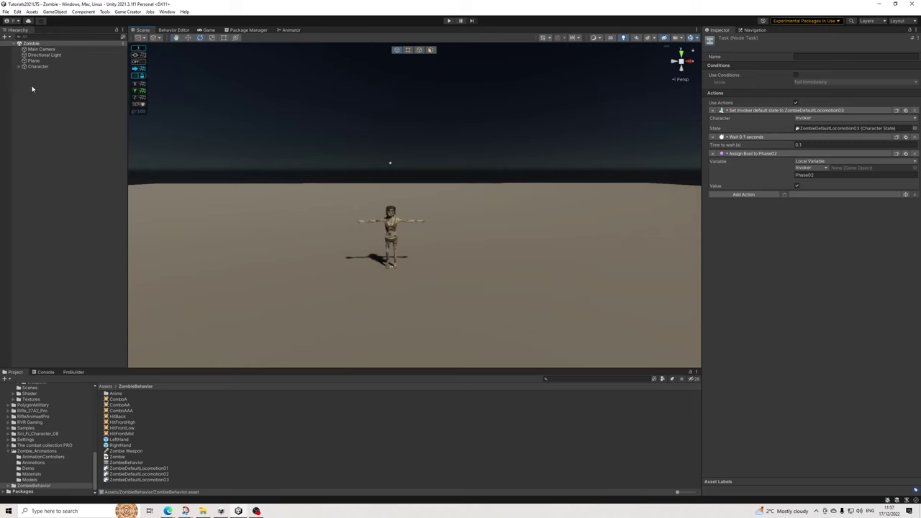
click(34, 60)
click(39, 66)
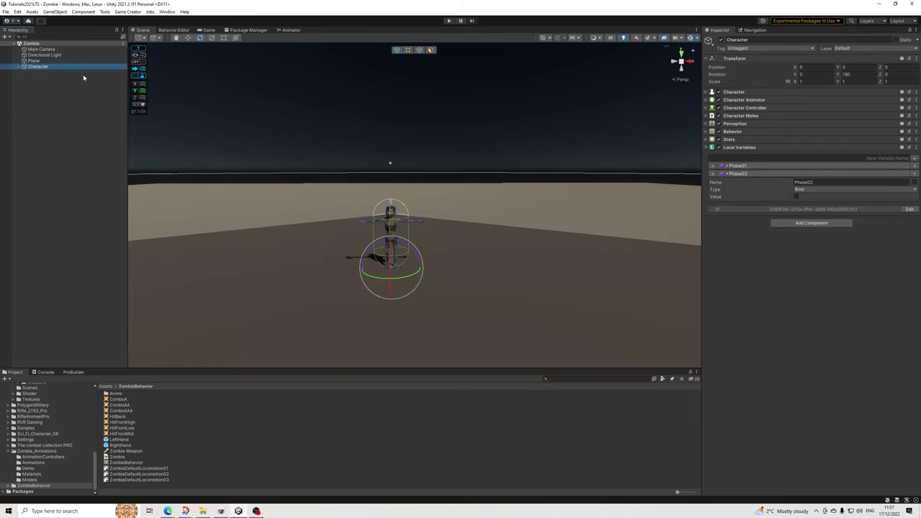
key(ctrl+d)
key(ctrl+d)
key(ctrl+d)
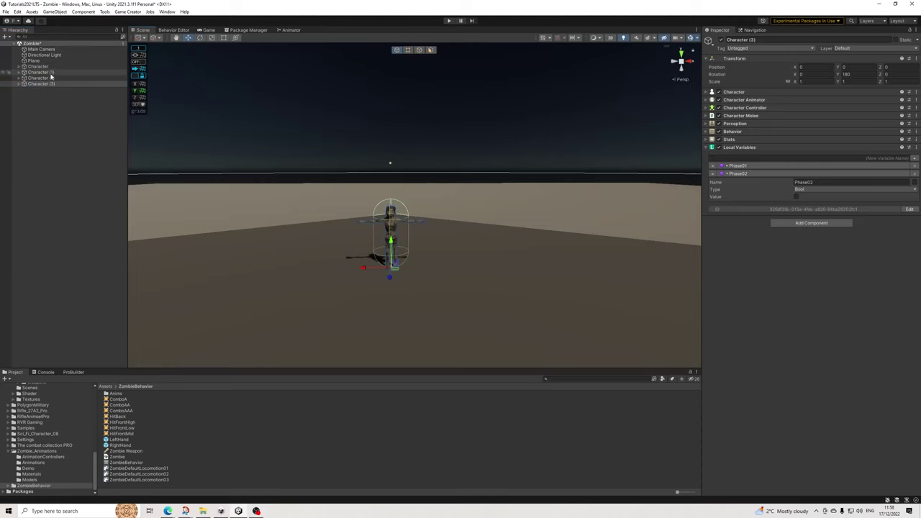
Space the three copies beside the original in a row, at about X 2.2, 4.5 and 6.8.
drag(371, 271, 445, 269)
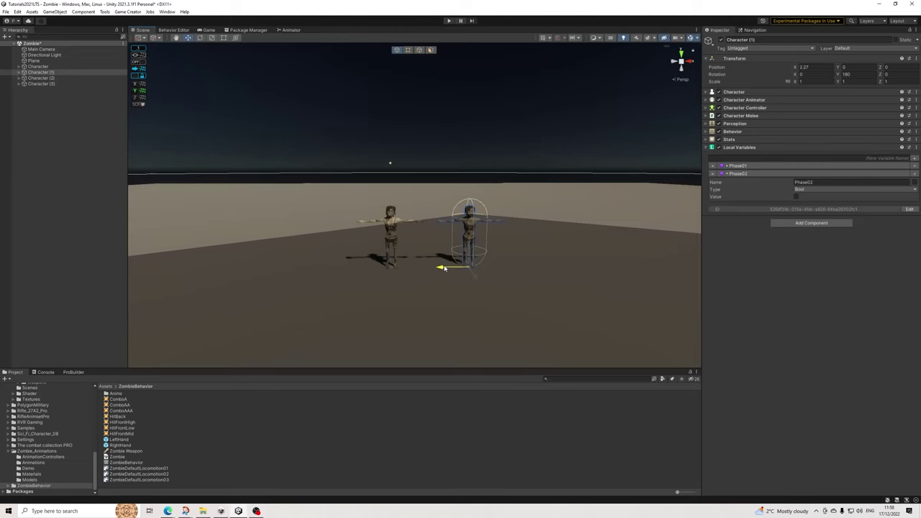
click(56, 77)
drag(367, 270, 515, 273)
click(43, 83)
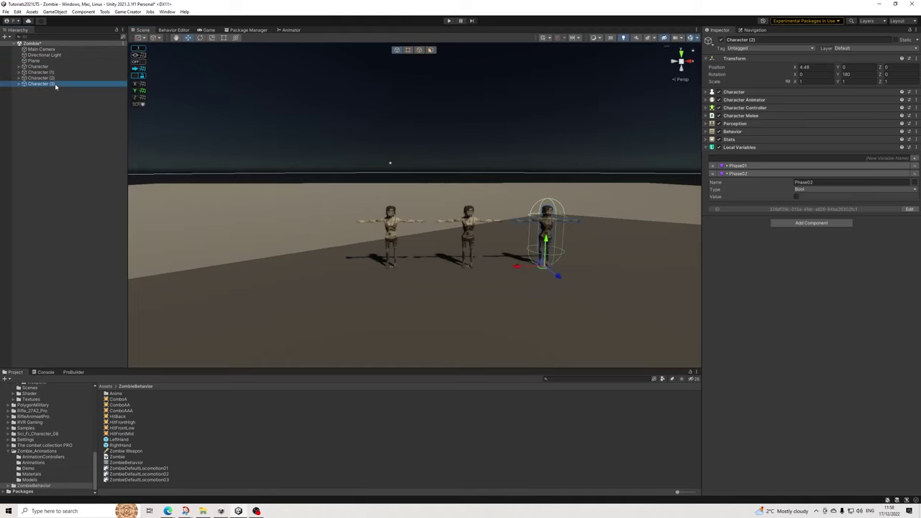
drag(362, 269, 579, 267)
scroll(579, 266, down, 2)
middle_drag(579, 267, 516, 267)
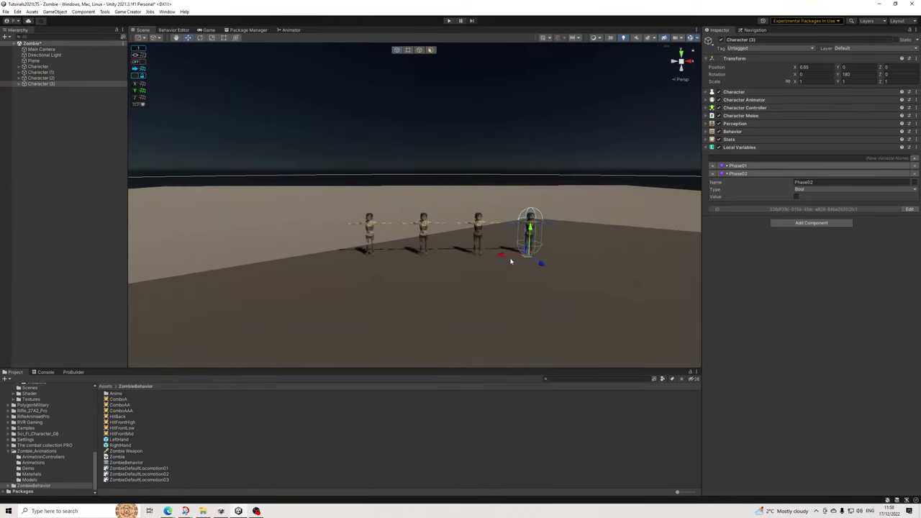
drag(500, 255, 504, 255)
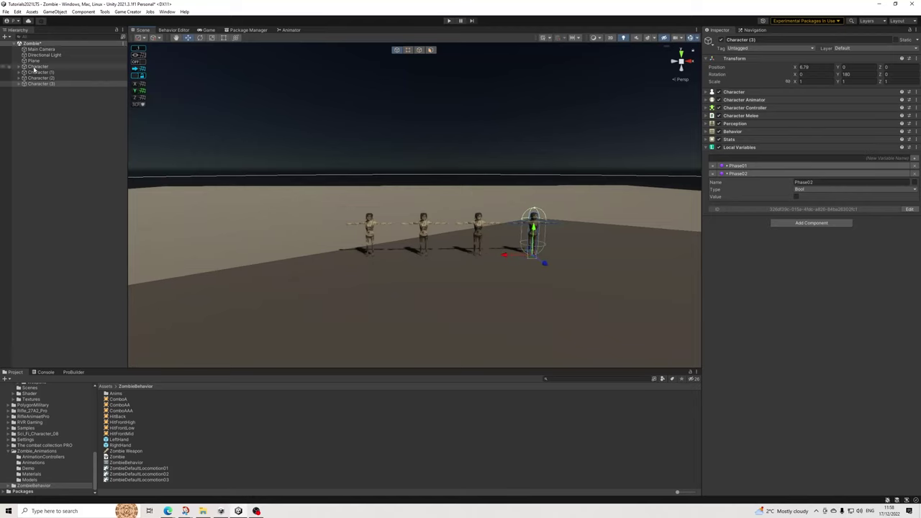
Duplicate all four characters, move the copies forward into a second row at about Z -3.4, and save the scene.
shift+click(36, 67)
key(ctrl+d)
drag(484, 265, 514, 302)
right_drag(514, 302, 421, 319)
scroll(421, 319, up, 5)
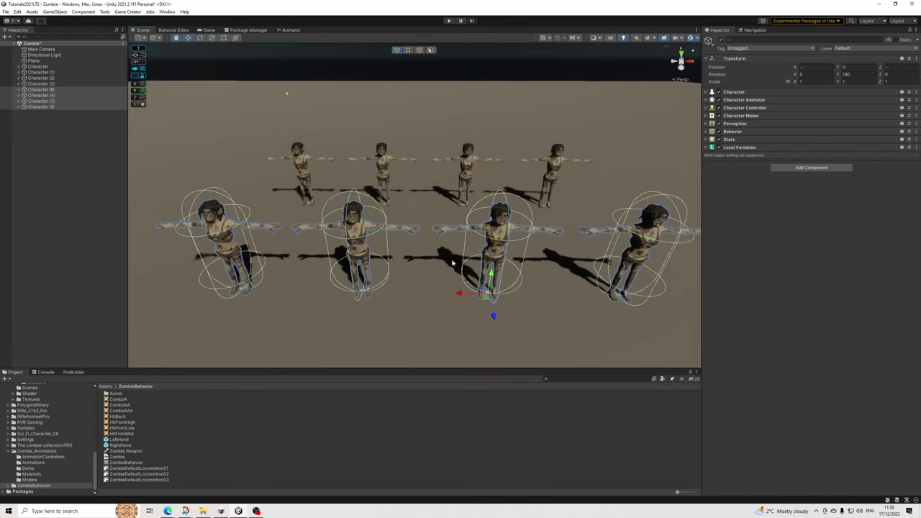
scroll(455, 264, down, 3)
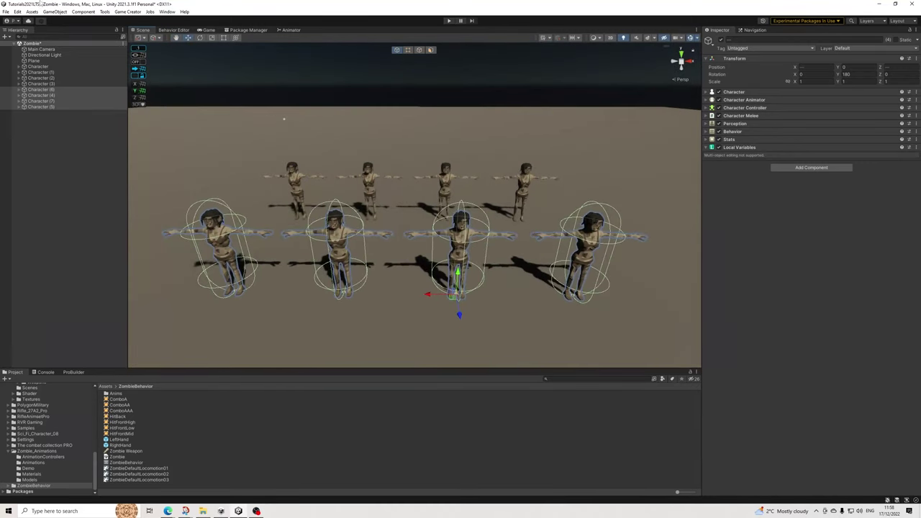
click(17, 12)
click(17, 45)
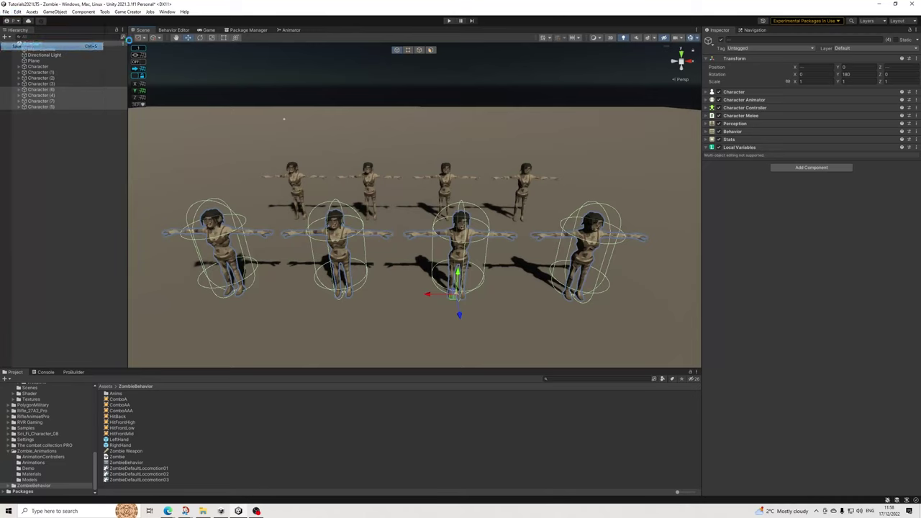
Run the scene and look at the two rows of characters in the Scene view.
click(448, 21)
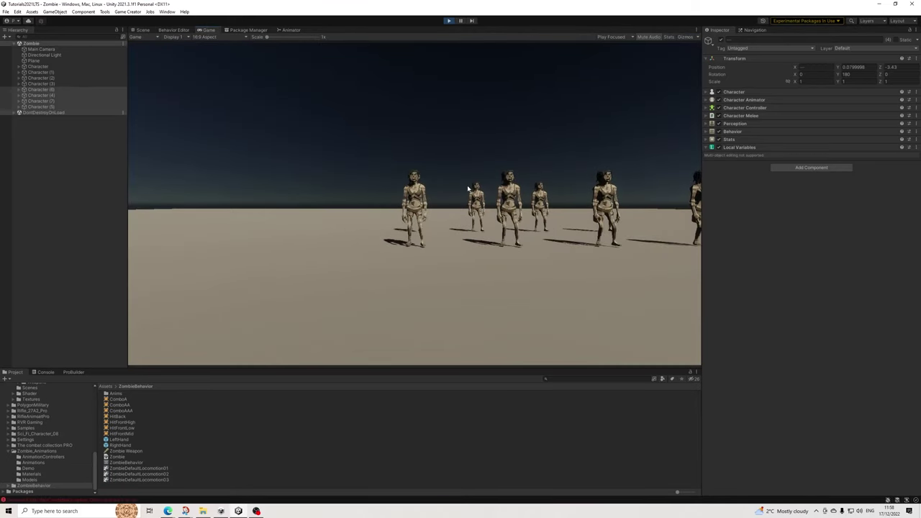
click(142, 29)
scroll(405, 247, up, 1)
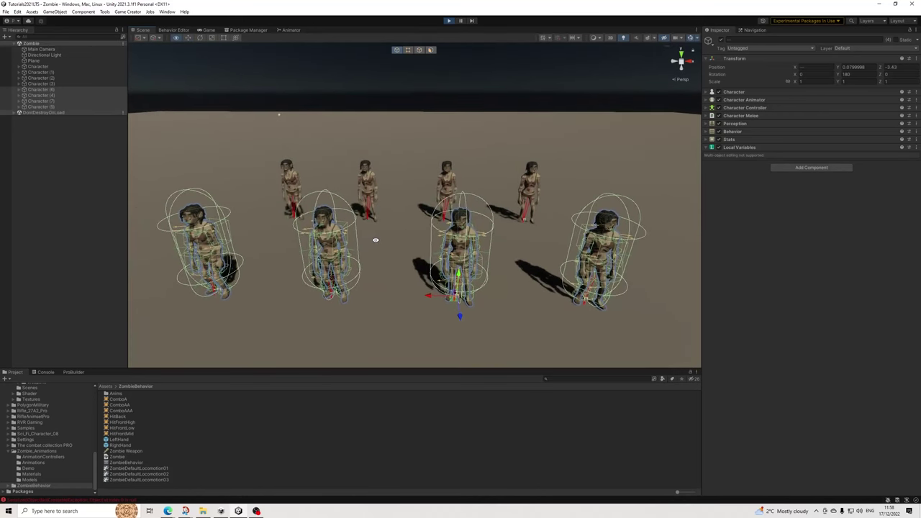
Check the running behavior tree and the Behavior component of the original Character, and exit Play mode.
click(173, 30)
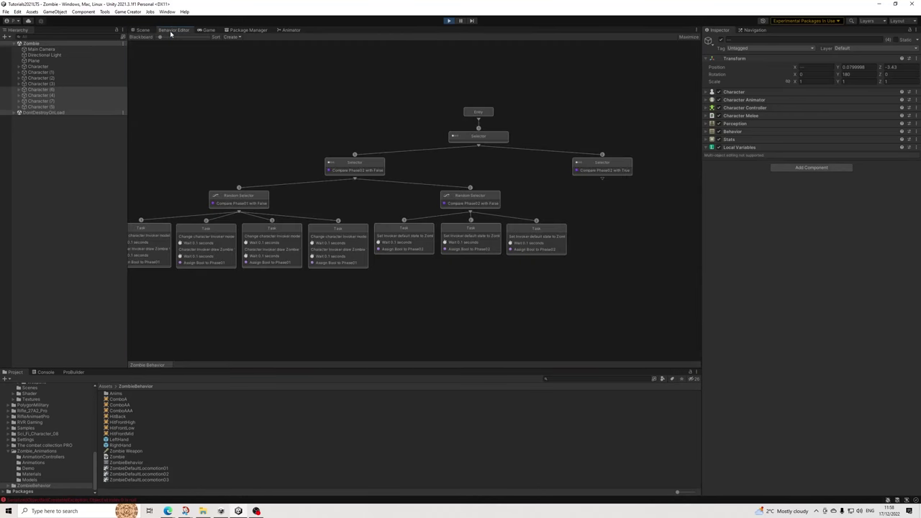
click(39, 66)
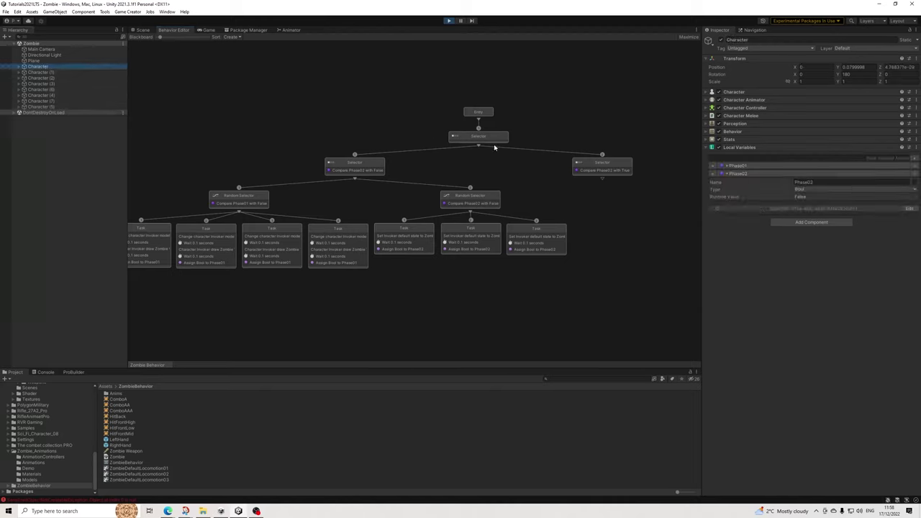
scroll(544, 196, down, 1)
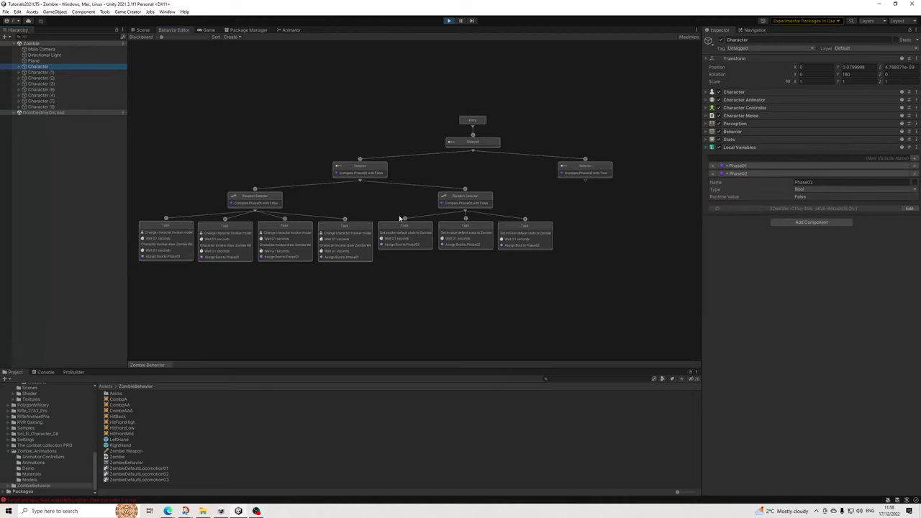
click(734, 133)
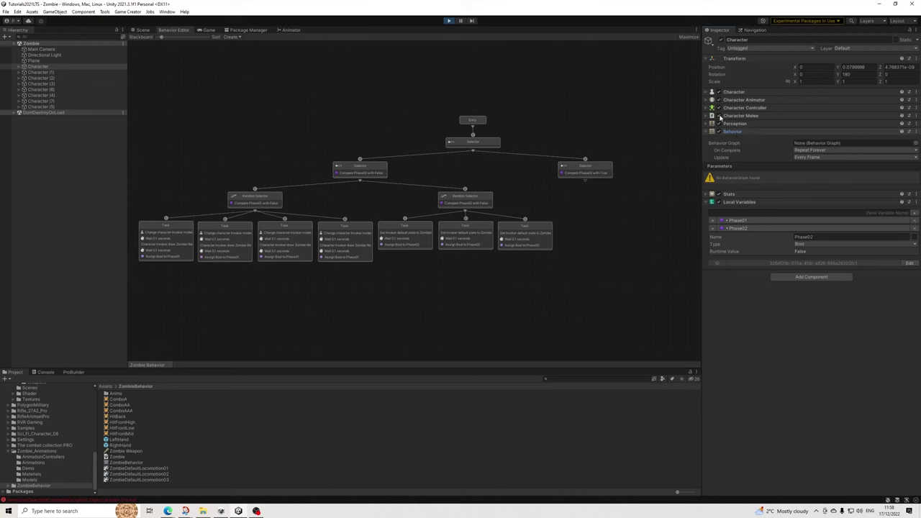
click(453, 21)
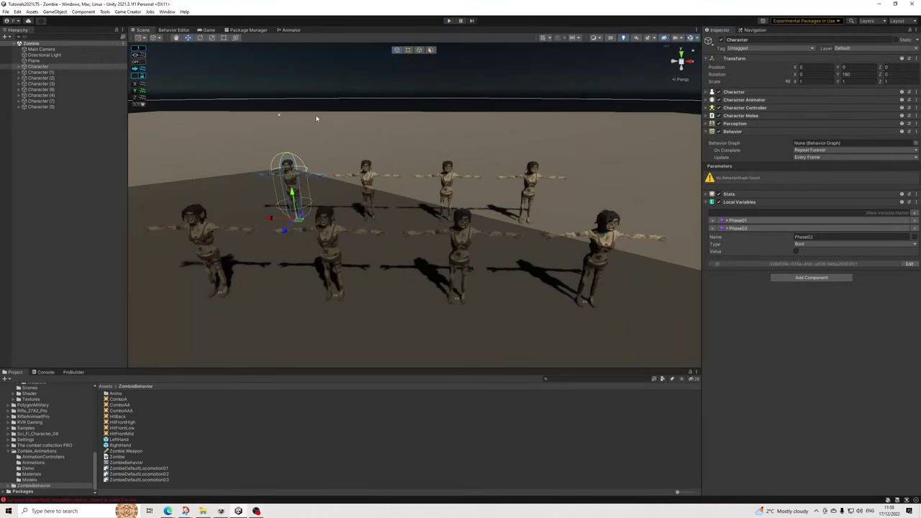
Clear the Console and assign the ZombieBehavior graph to the original Character's Behavior component.
click(45, 372)
click(7, 379)
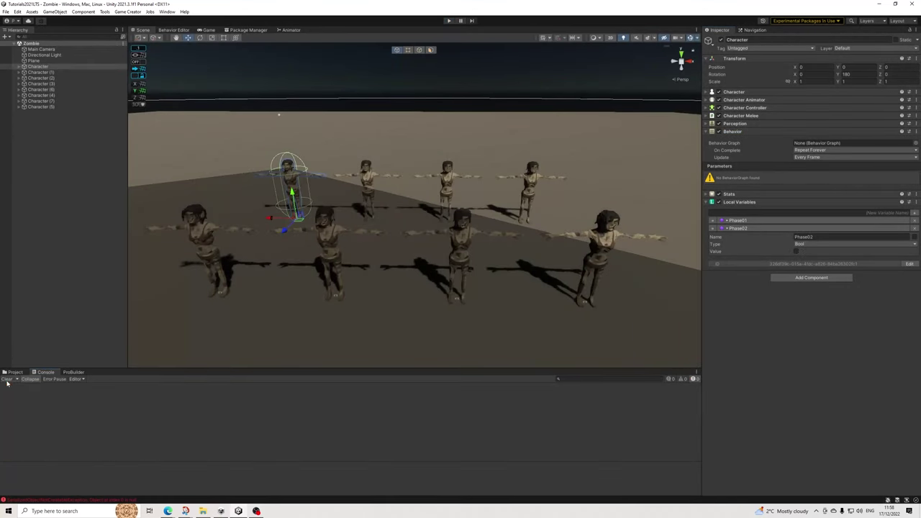
click(15, 372)
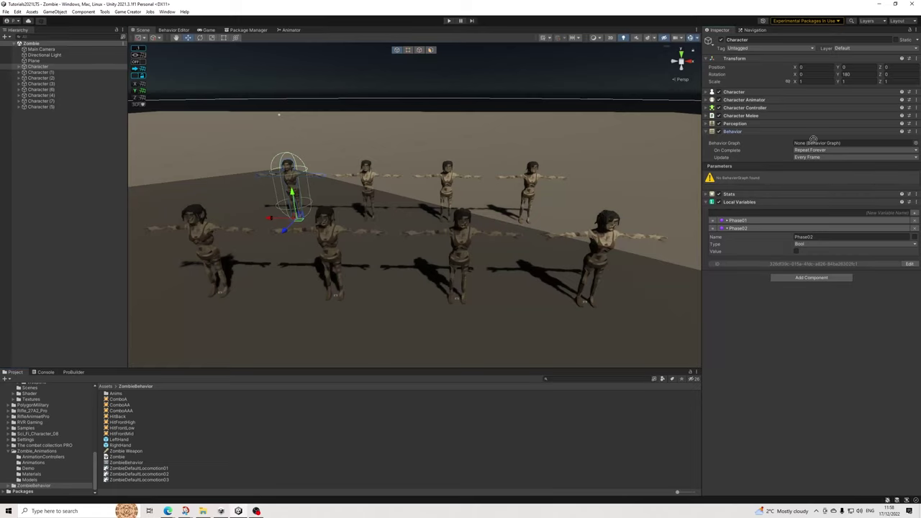
Assign ZombieBehavior as the Behavior Graph of Character (1) and Character (2).
click(51, 73)
click(135, 467)
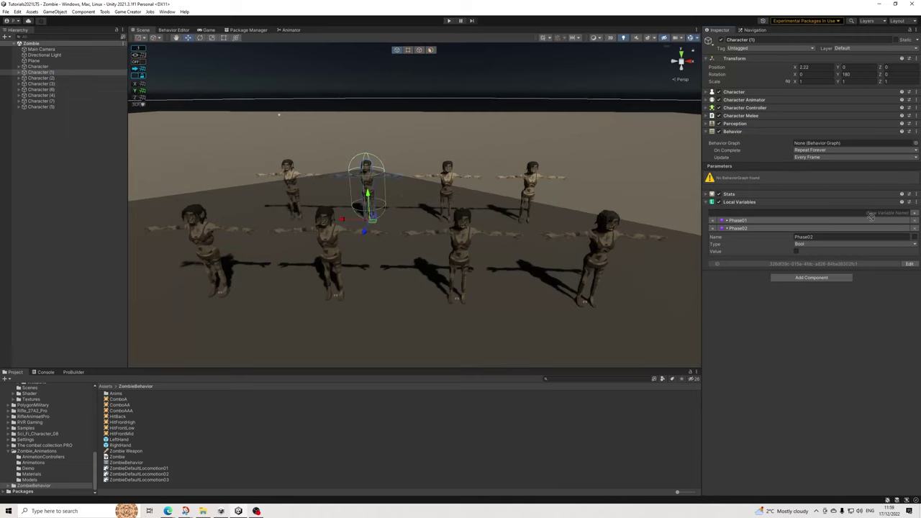
drag(818, 157, 819, 144)
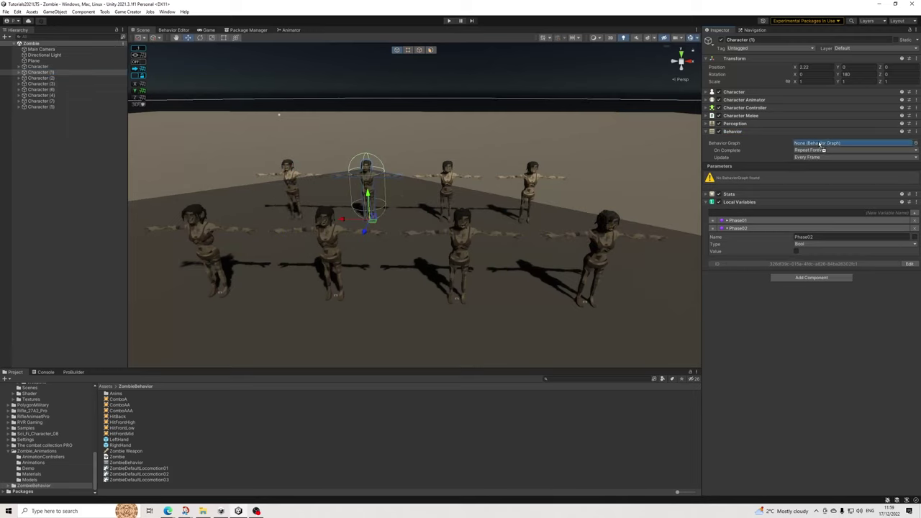
click(49, 78)
drag(133, 464, 775, 268)
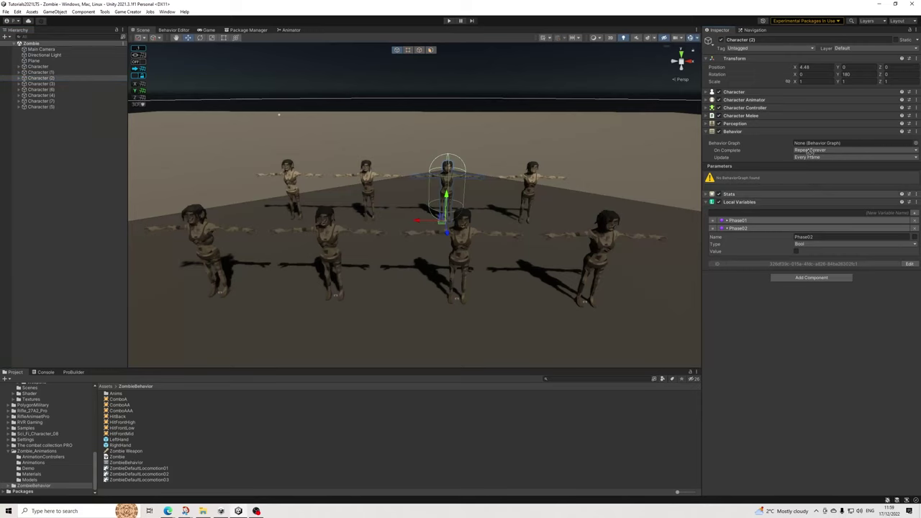
Assign ZombieBehavior as the Behavior Graph of Character (3) and Character (6).
click(51, 84)
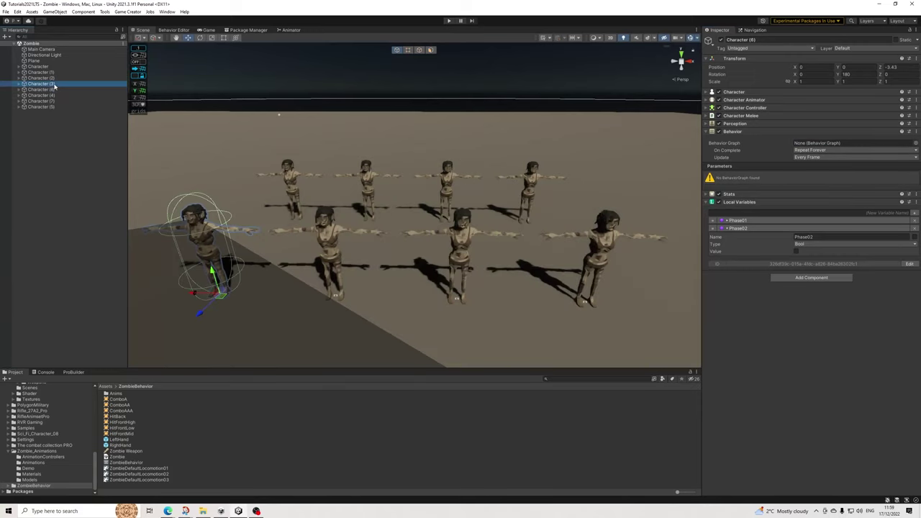
drag(807, 163, 812, 144)
click(41, 90)
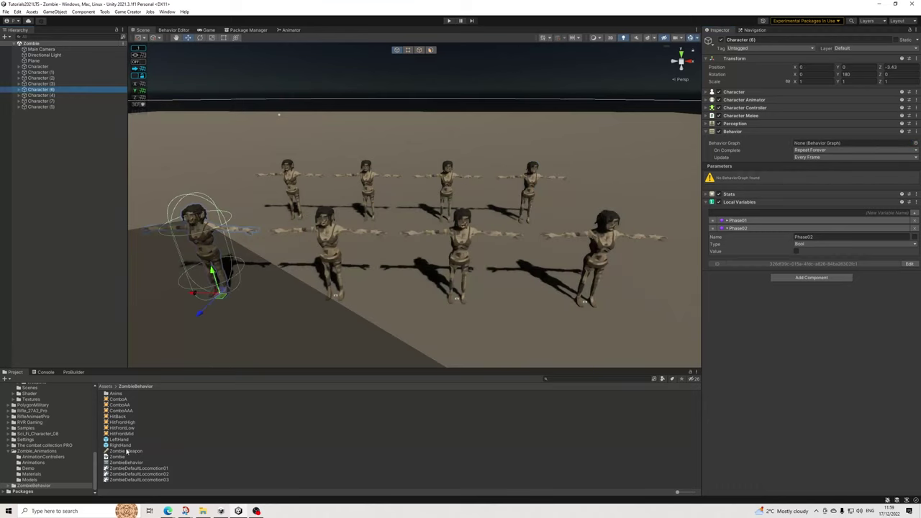
drag(138, 467, 814, 139)
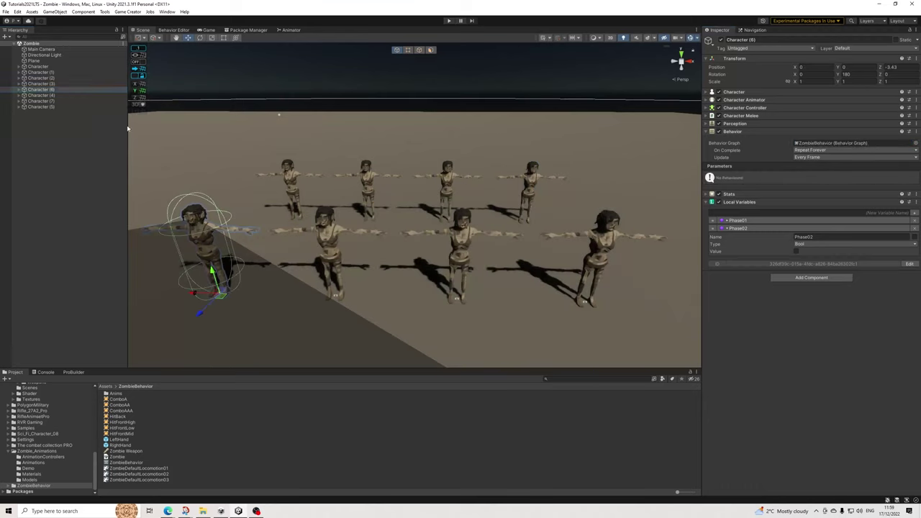
Assign ZombieBehavior as the Behavior Graph of Character (4), Character (7) and Character (5).
click(43, 95)
drag(109, 465, 813, 144)
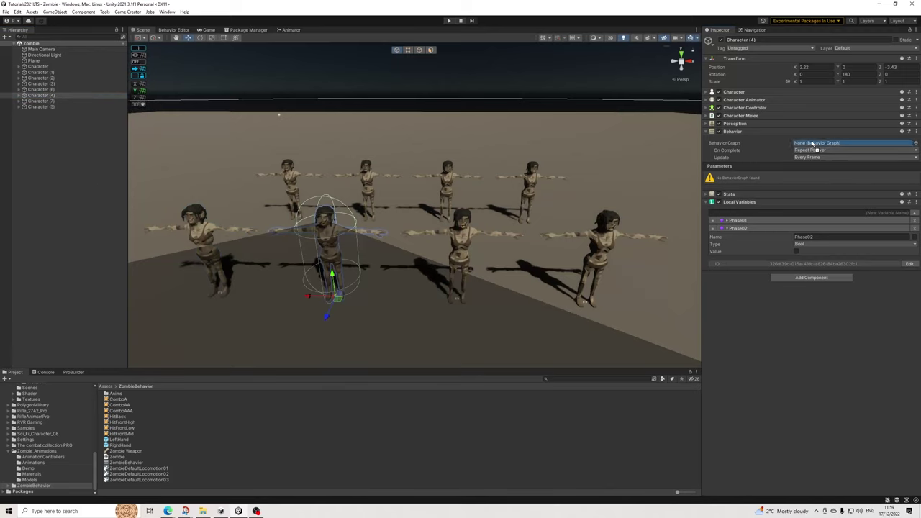
click(43, 101)
drag(137, 465, 827, 143)
click(44, 106)
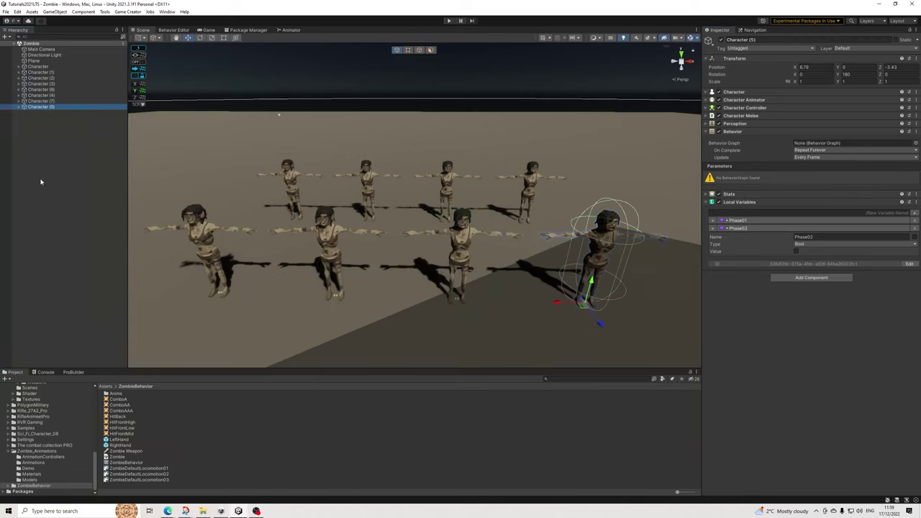
click(133, 465)
drag(833, 147, 833, 145)
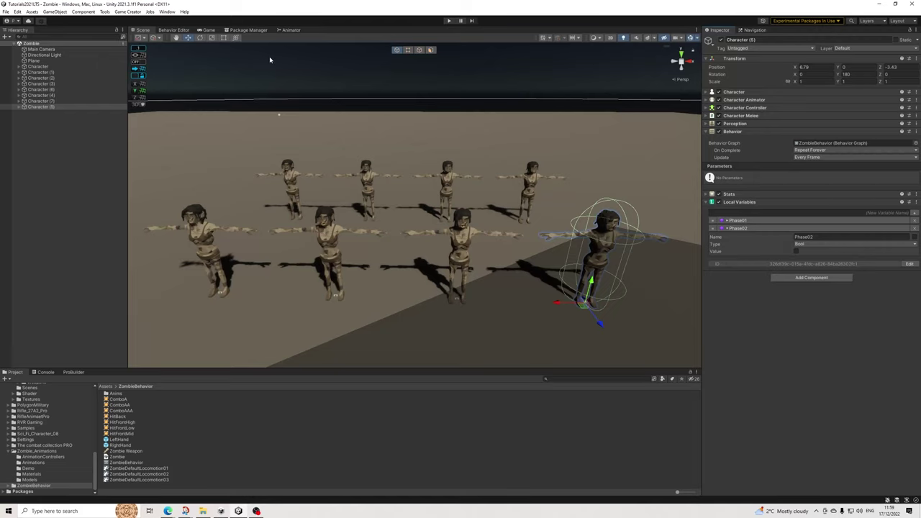
Run the scene and examine the models, poses and foot placement of all eight zombies in the Scene view.
click(270, 60)
click(449, 22)
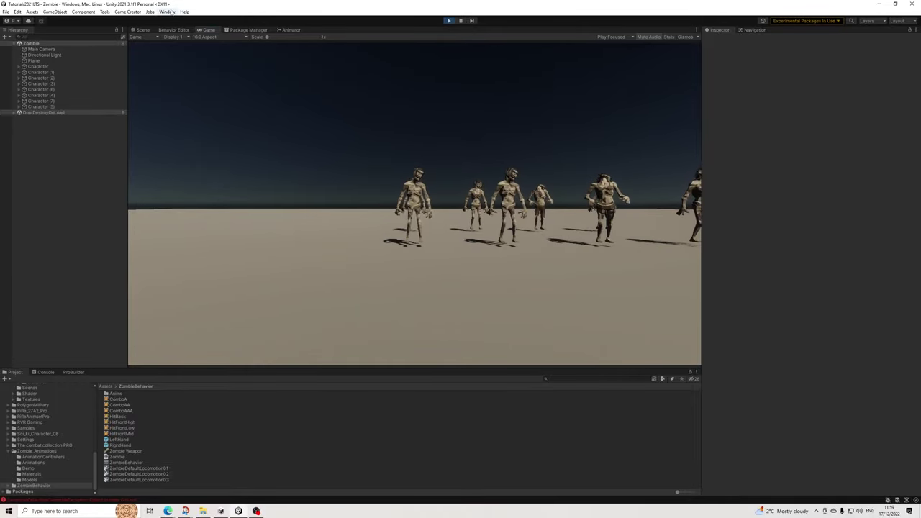
click(141, 30)
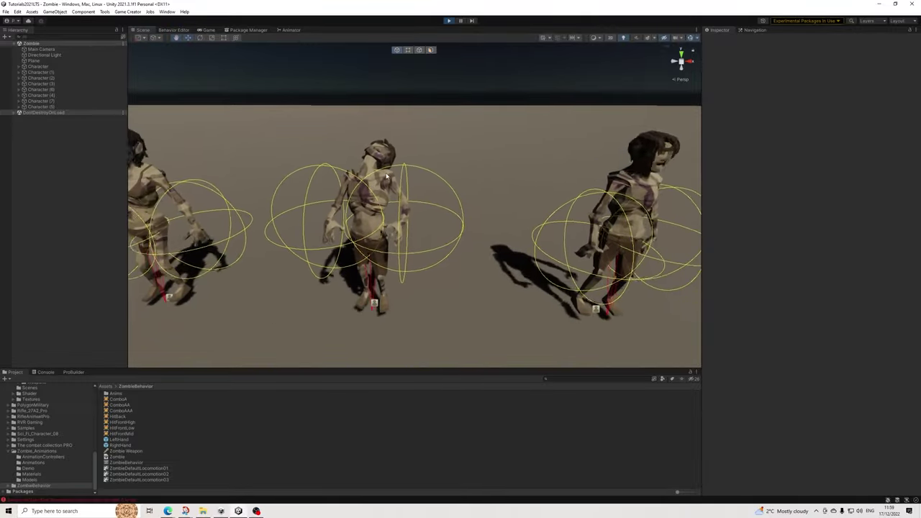
scroll(376, 211, down, 6)
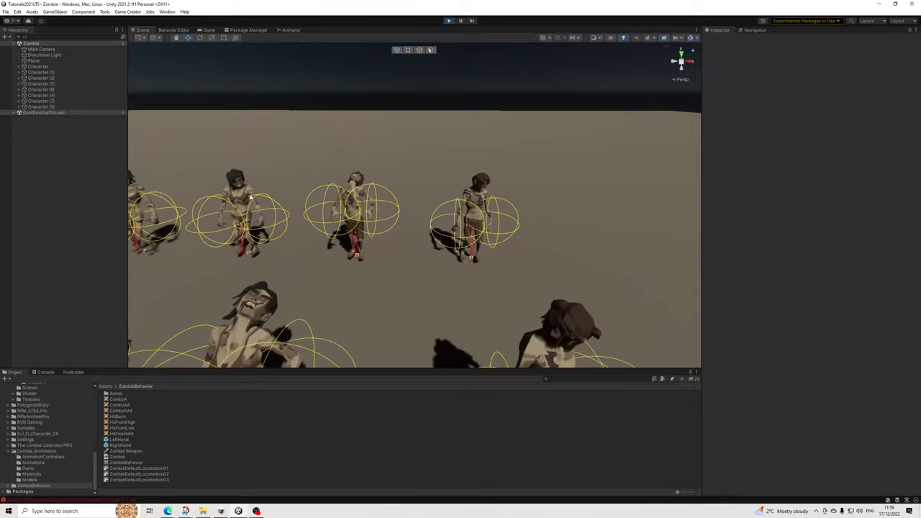
scroll(382, 211, down, 5)
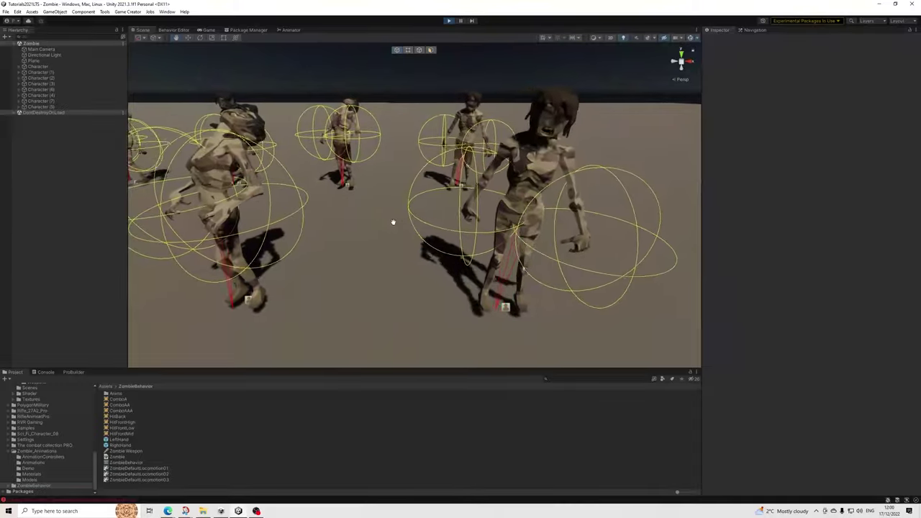
scroll(435, 211, down, 5)
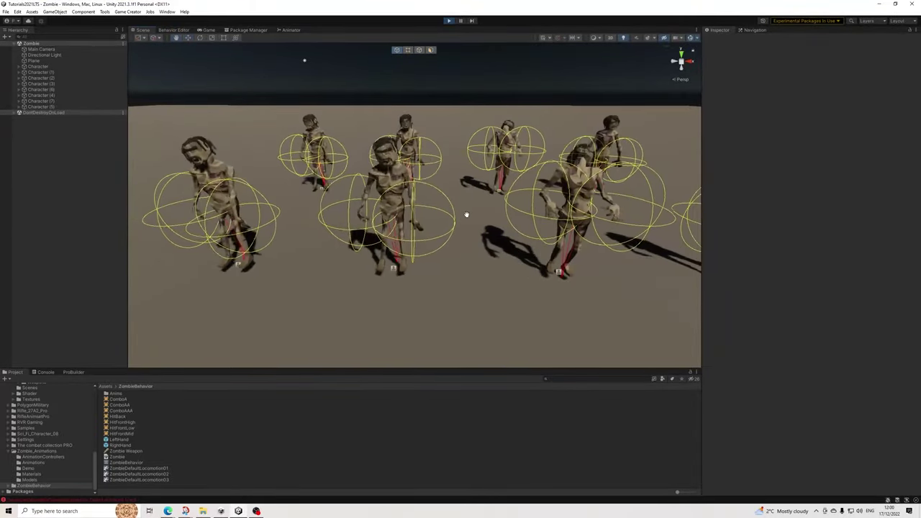
right_drag(352, 232, 311, 192)
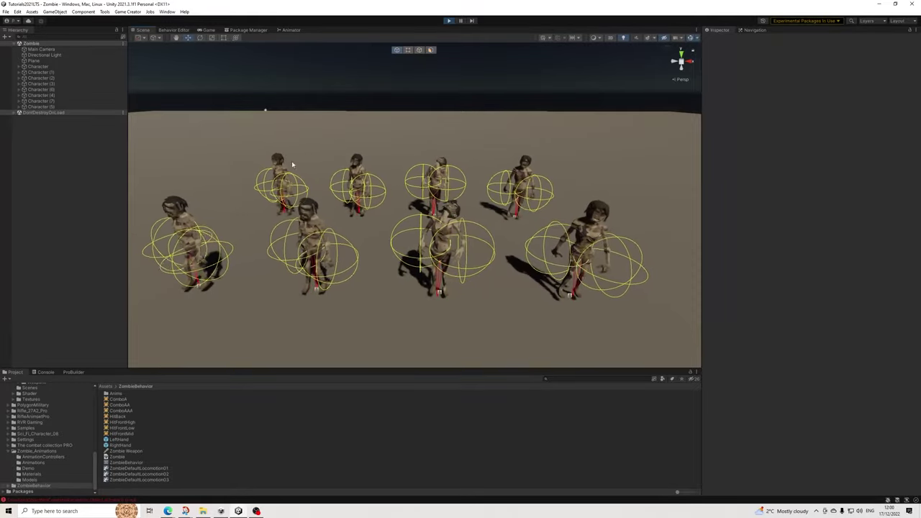
scroll(417, 259, up, 10)
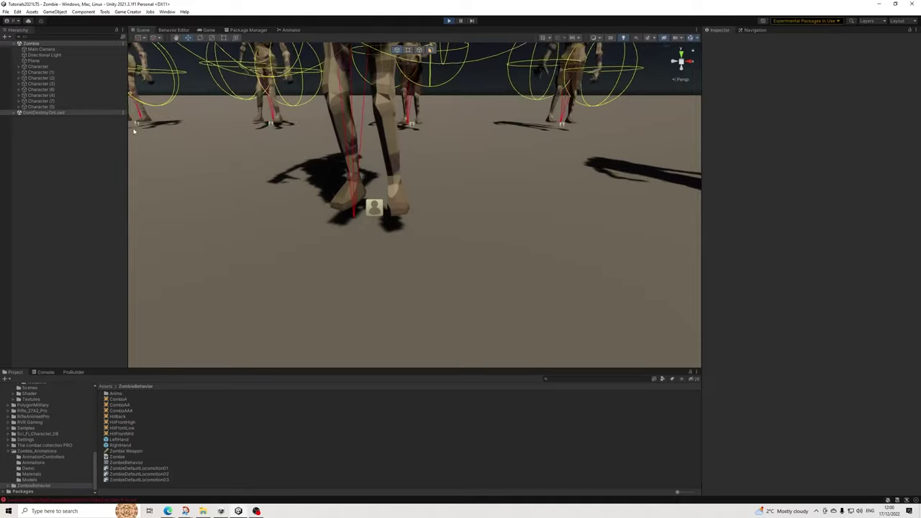
Focus the Scene view on the original Character and hide the gizmos.
click(156, 113)
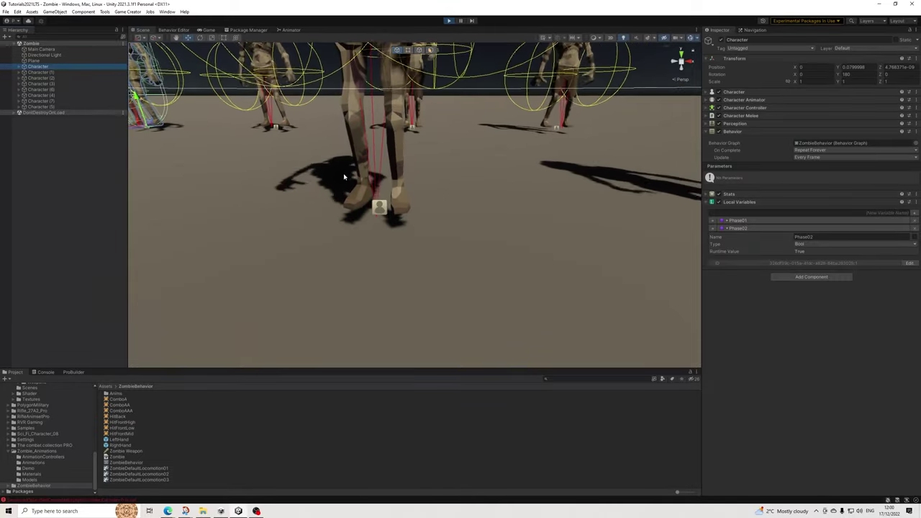
key(f)
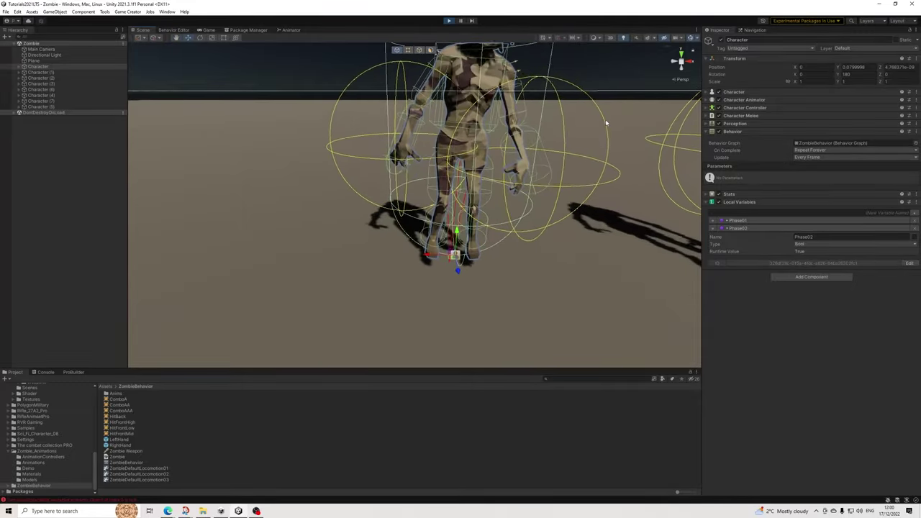
click(690, 38)
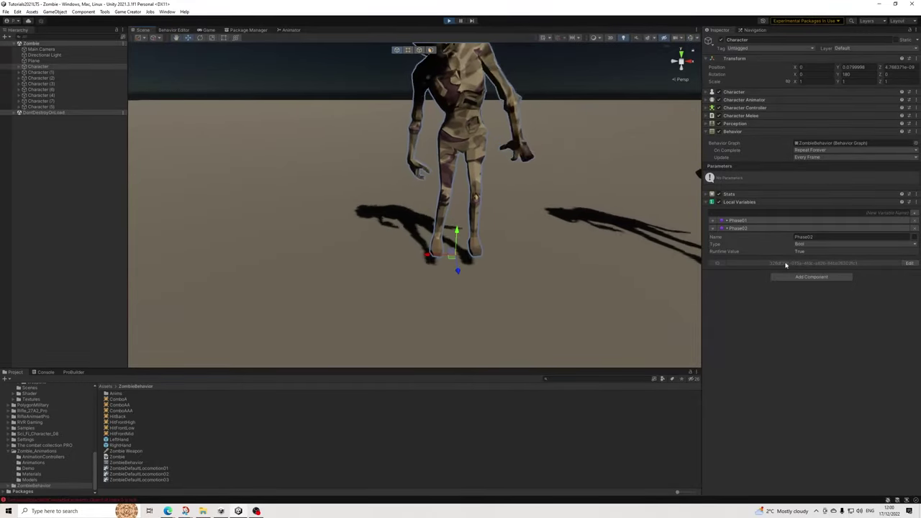
Try a Foot Elevate of -0.1 in the running Character's Character Animator, and exit Play mode.
click(743, 100)
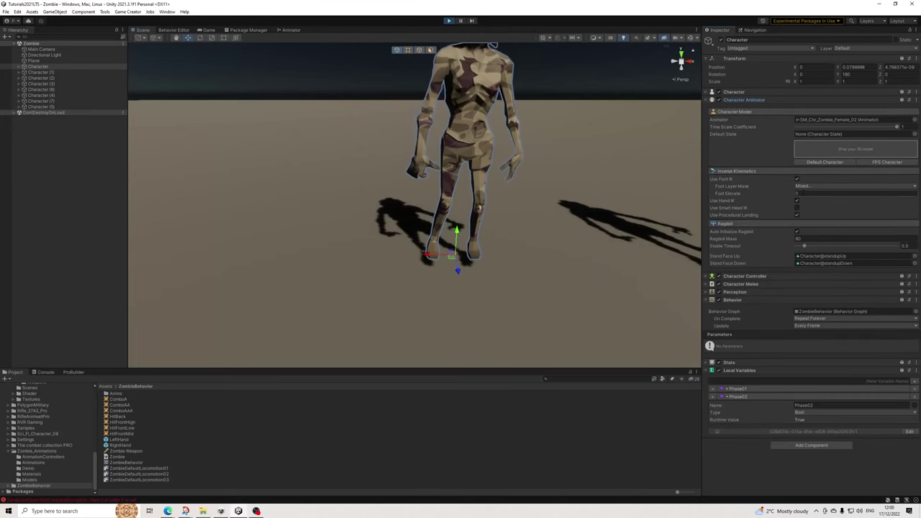
text(.1)
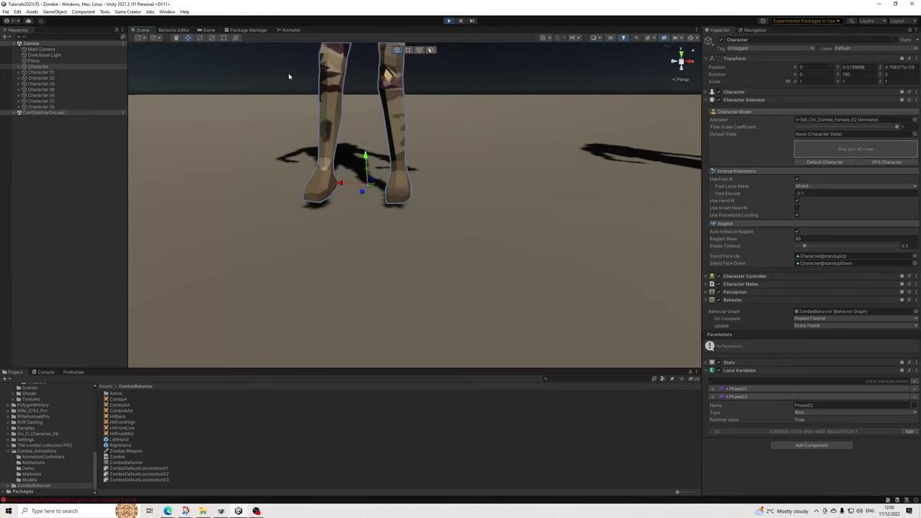
click(449, 21)
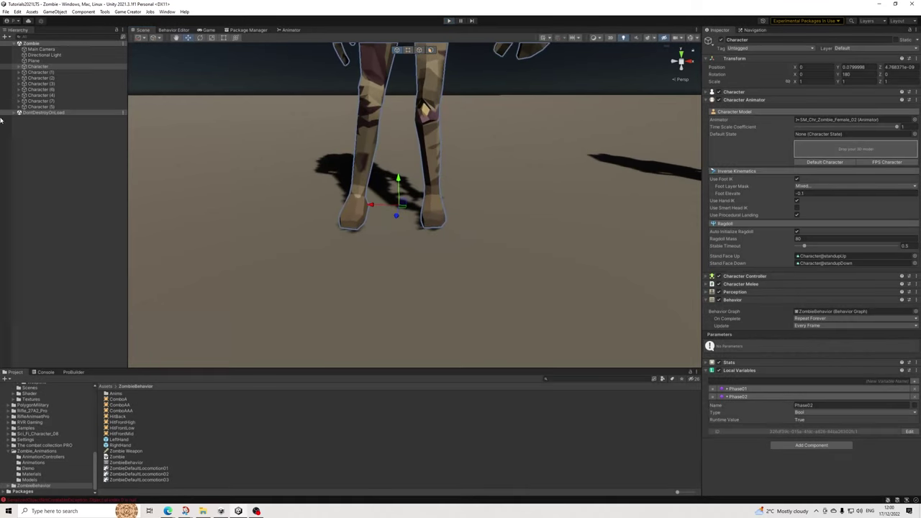
Delete the seven duplicated characters and set the original Character's Foot Elevate to -0.1.
click(40, 71)
shift+click(41, 106)
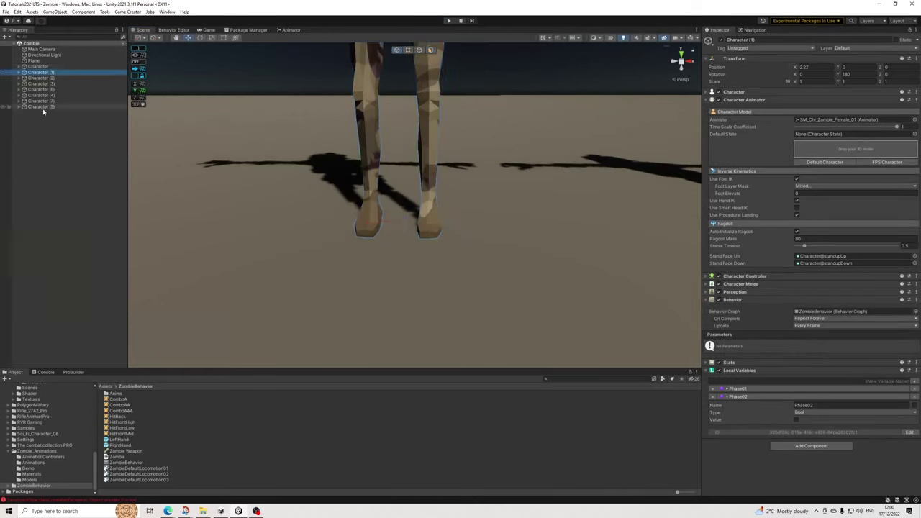
key(Delete)
click(38, 67)
click(807, 193)
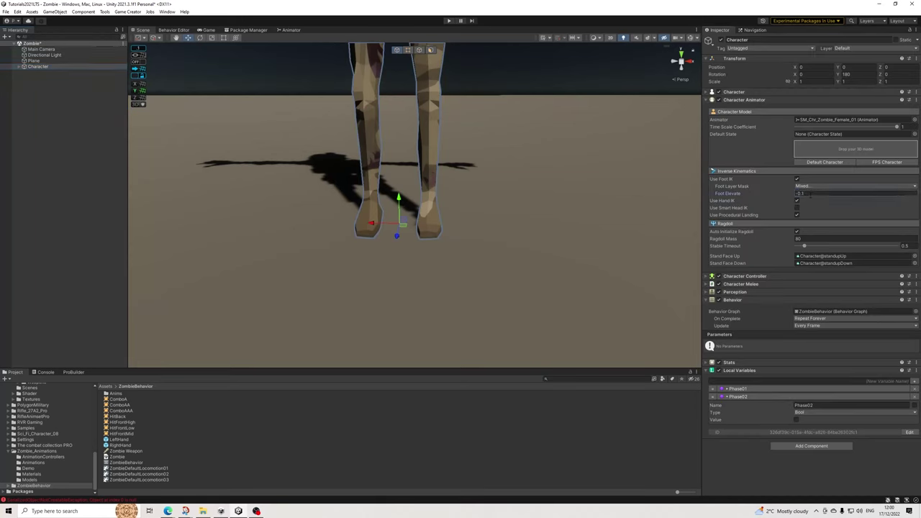
Clear the Console and return to the project assets.
click(45, 372)
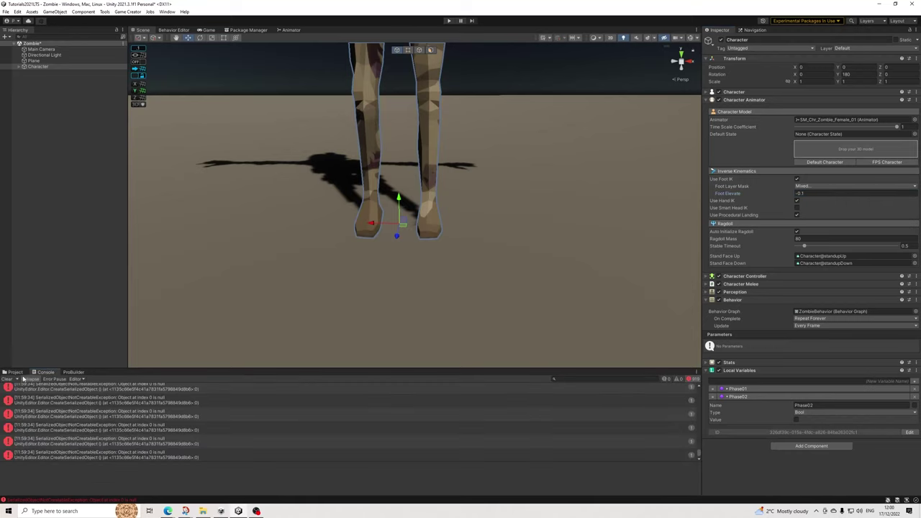
click(6, 379)
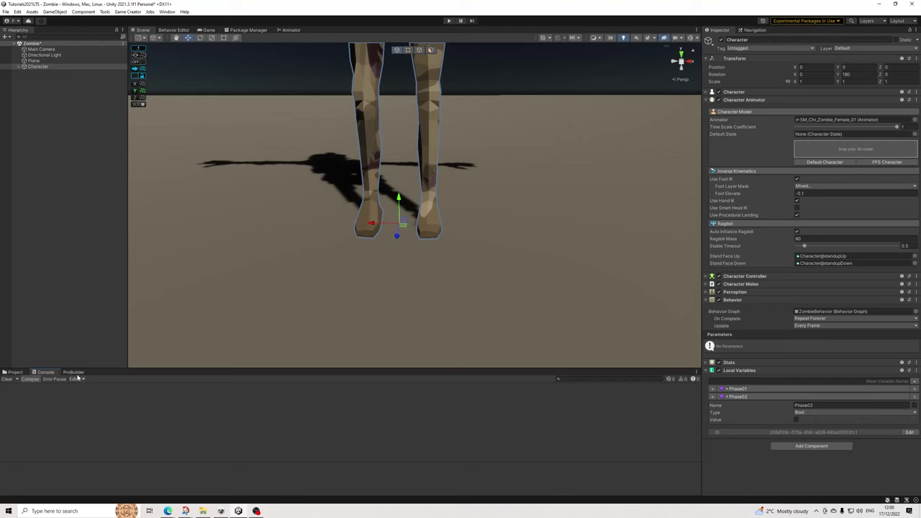
click(23, 373)
Open the import settings of ZombieDefaultLocomotion01's idle clip, Zombie_Idle_01, and base its Root Transform Position (XZ) upon Original.
click(146, 468)
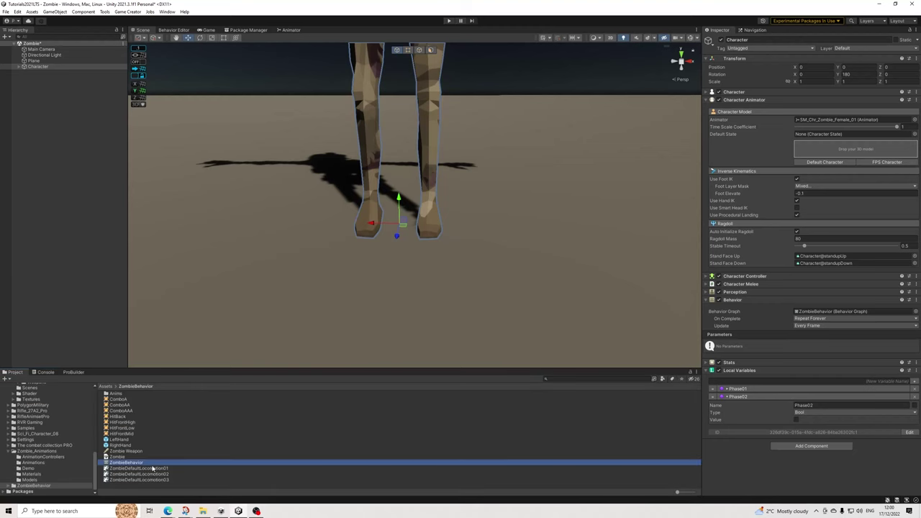
click(830, 154)
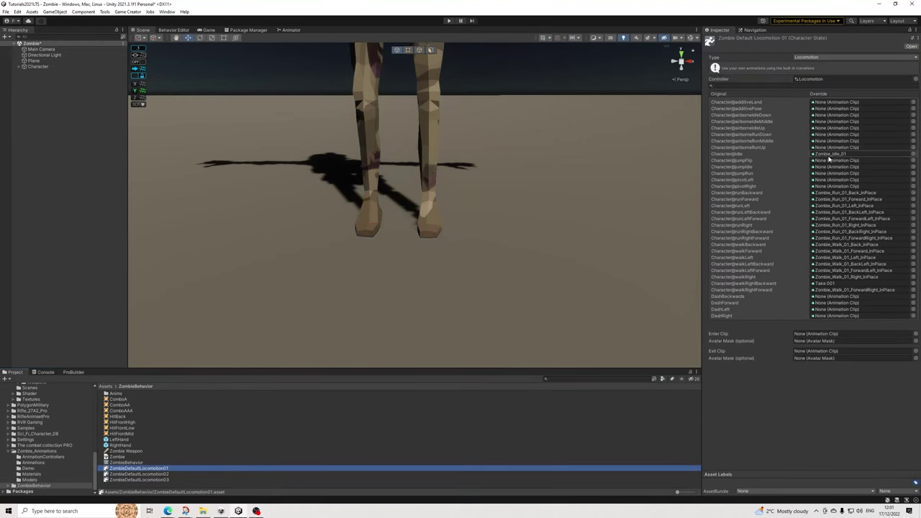
click(143, 417)
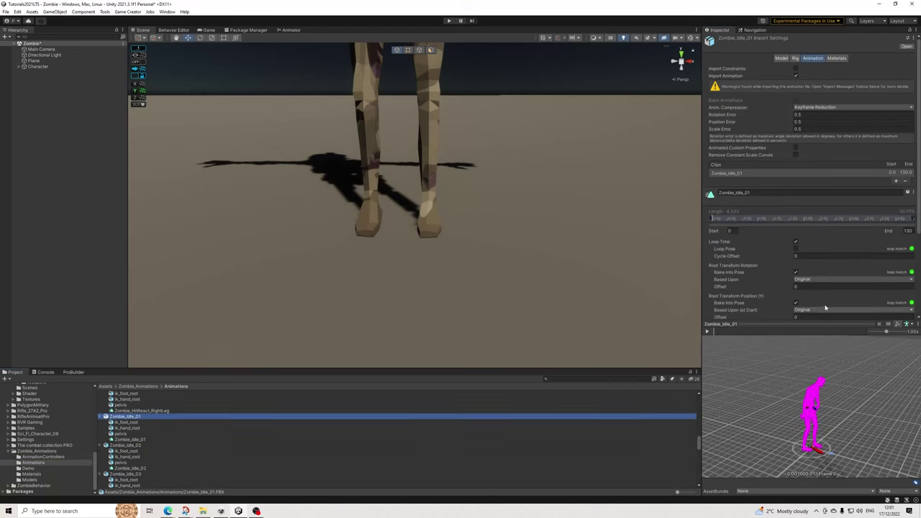
scroll(825, 310, down, 3)
click(814, 282)
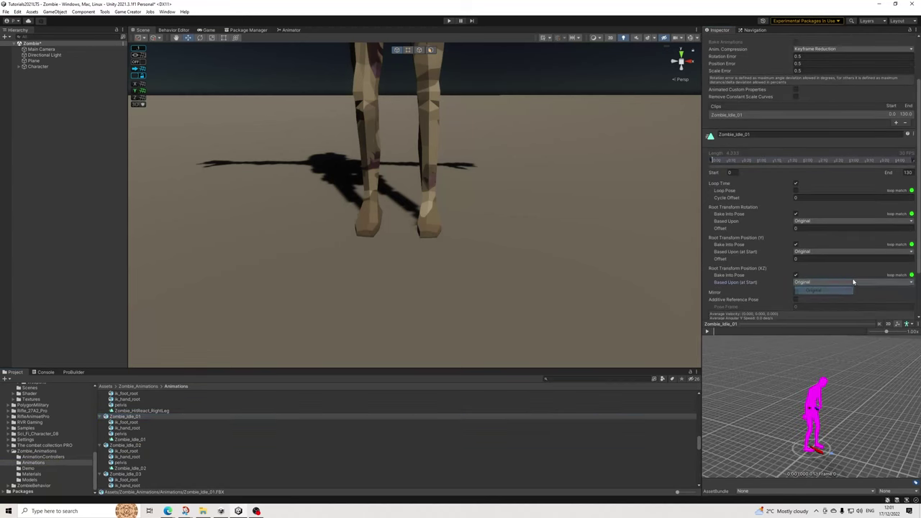
click(834, 290)
scroll(863, 295, down, 3)
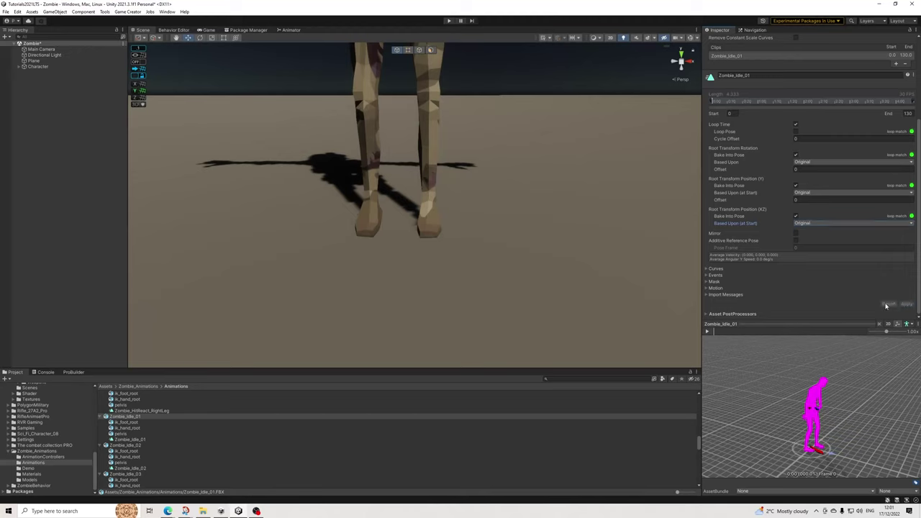
Base Zombie_Idle_02's Root Transform Position (XZ) upon Original and apply the import settings.
click(132, 445)
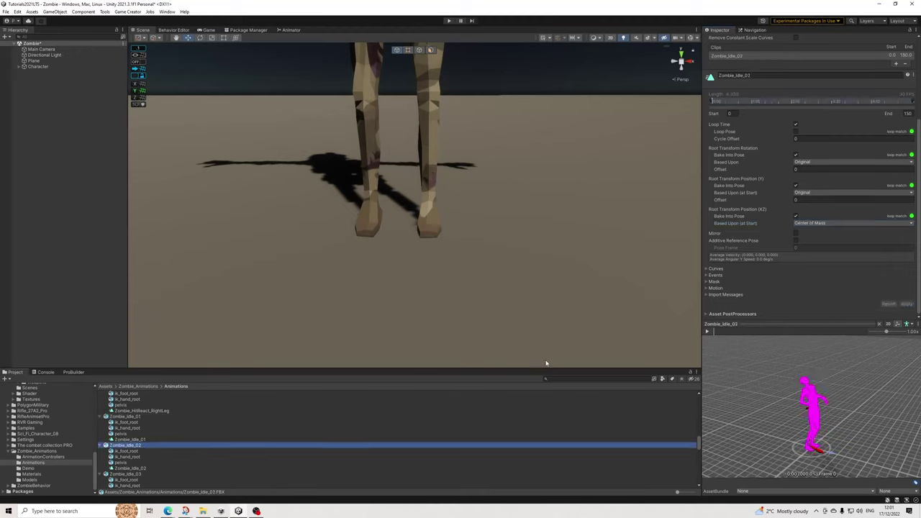
click(826, 224)
click(802, 229)
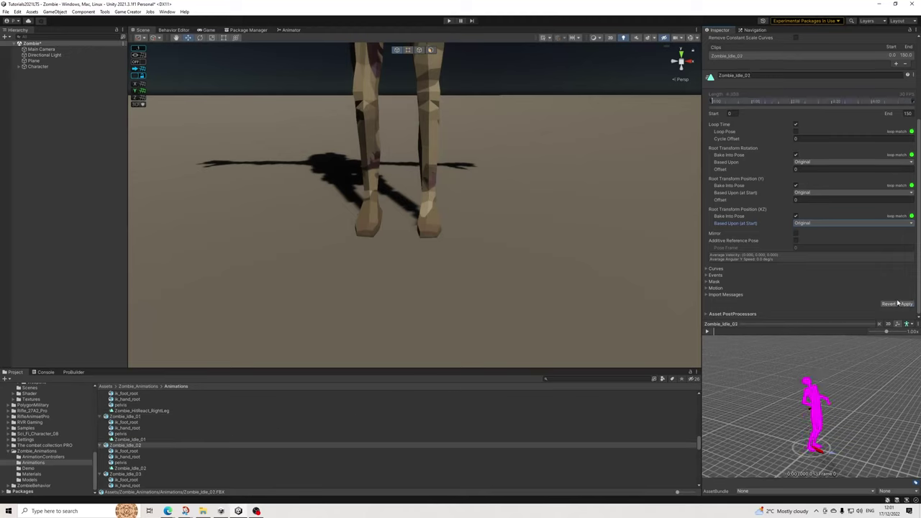
click(907, 303)
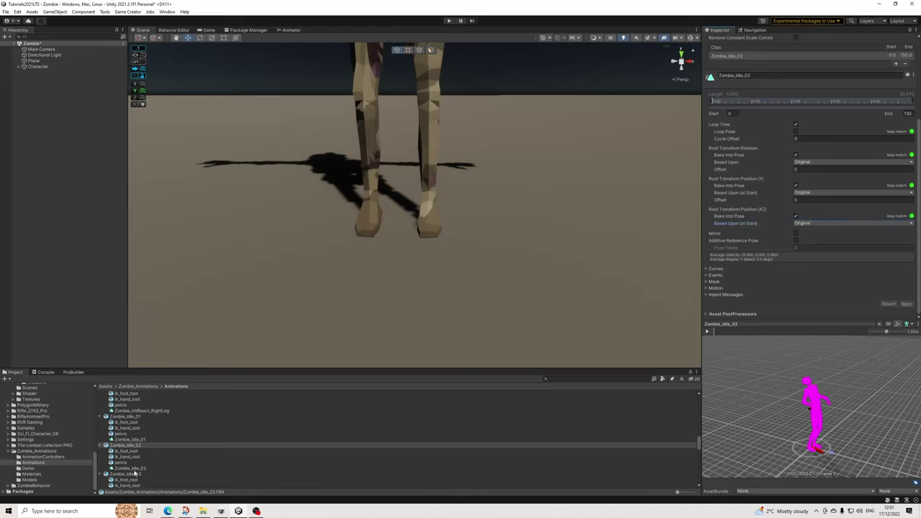
Base Zombie_Idle_03's Root Transform Position (XZ) upon Original with Bake Into Pose enabled, and apply the import settings.
click(132, 474)
click(795, 215)
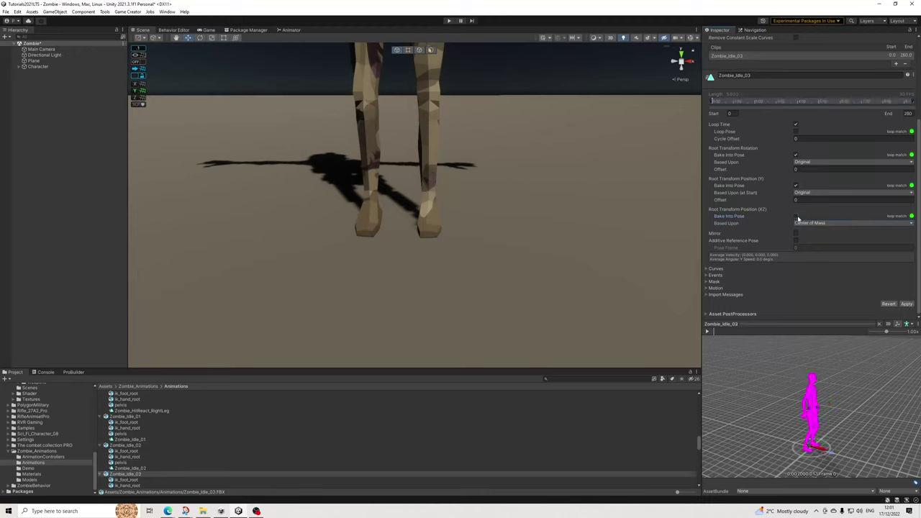
click(805, 223)
click(803, 230)
click(907, 304)
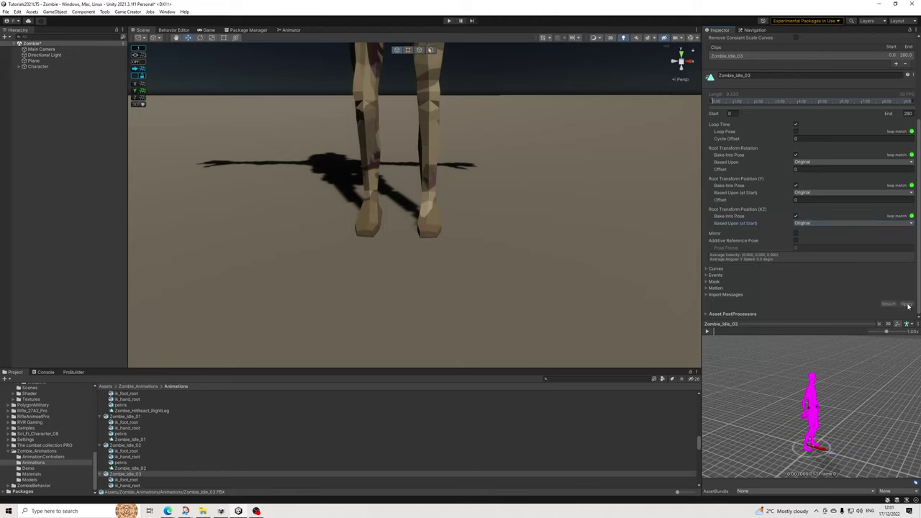
Run the scene and examine the Character's feet against the ground from a low side view.
click(448, 21)
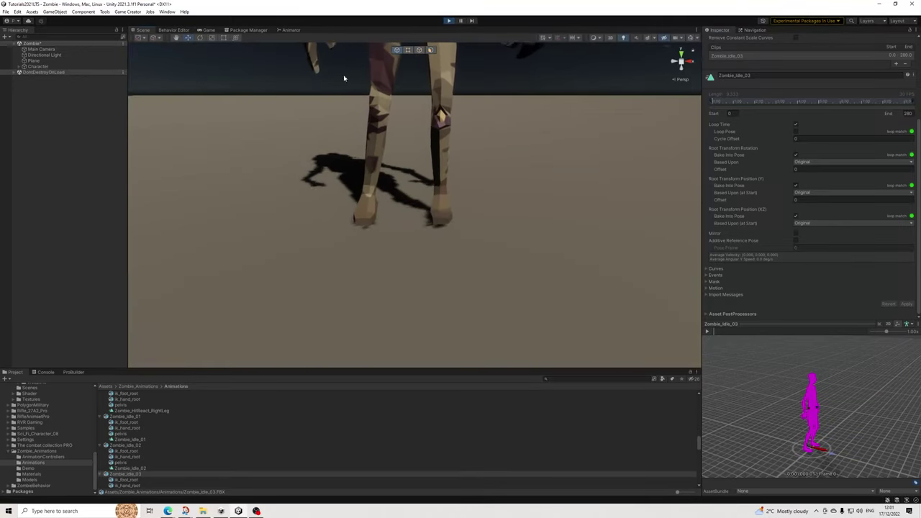
right_drag(344, 77, 567, 257)
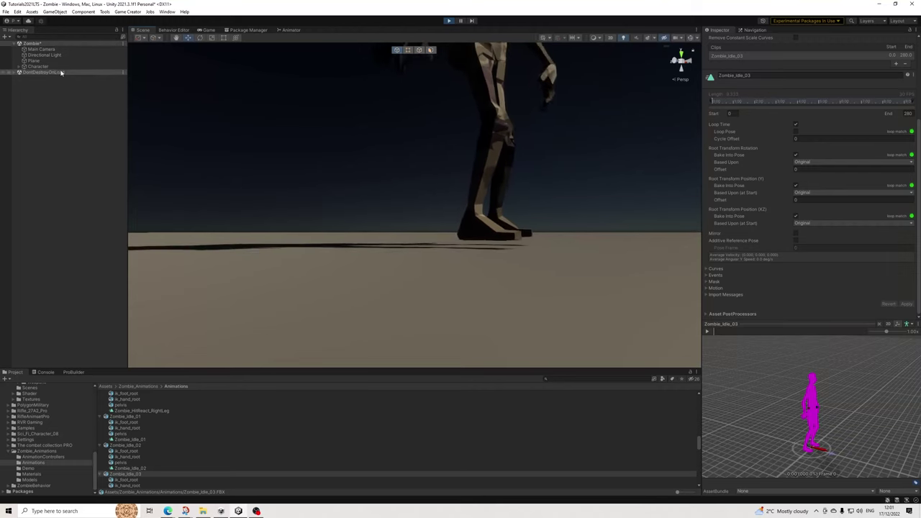
Try a Foot Elevate of -0.13 on the running Character and examine its stance from the front.
click(38, 66)
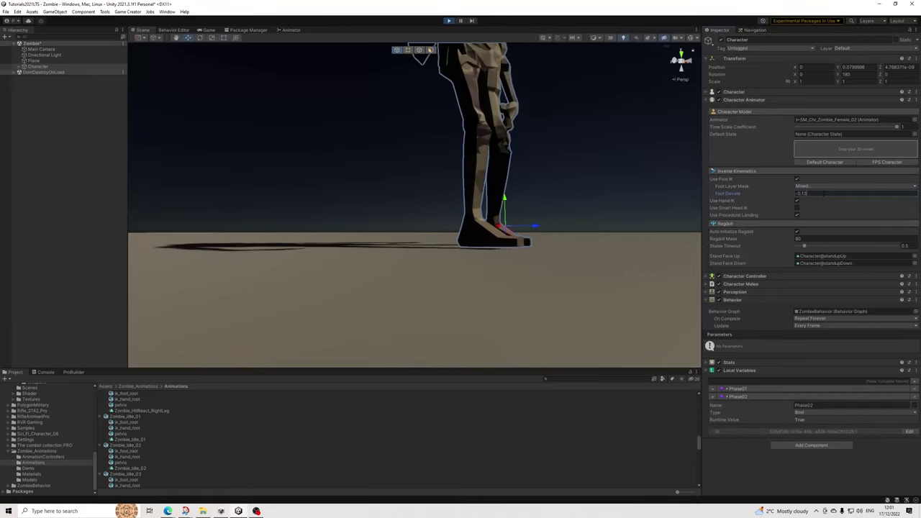
alt+drag(594, 195, 414, 281)
scroll(413, 280, down, 10)
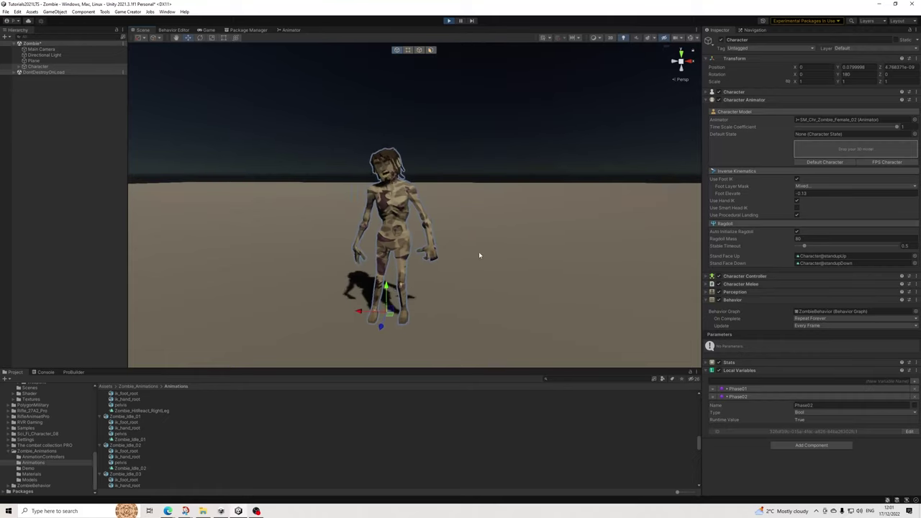
click(438, 214)
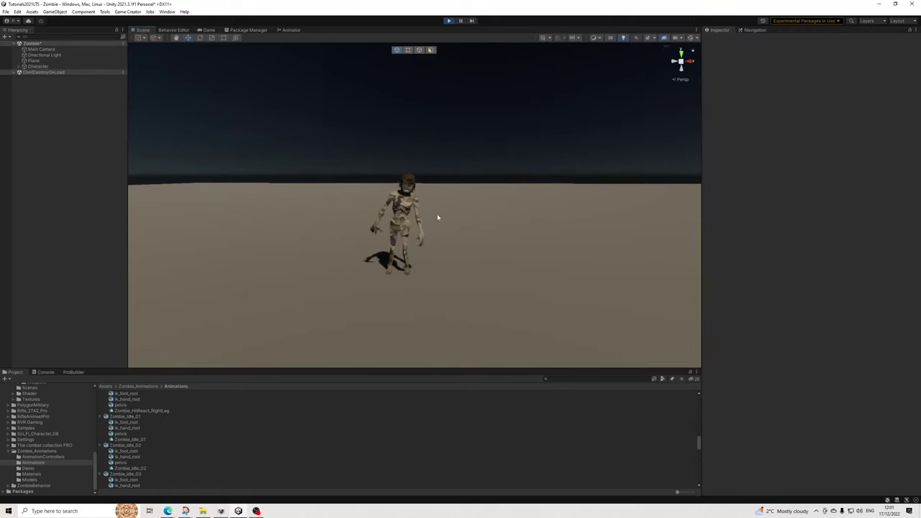
alt+drag(438, 209, 402, 230)
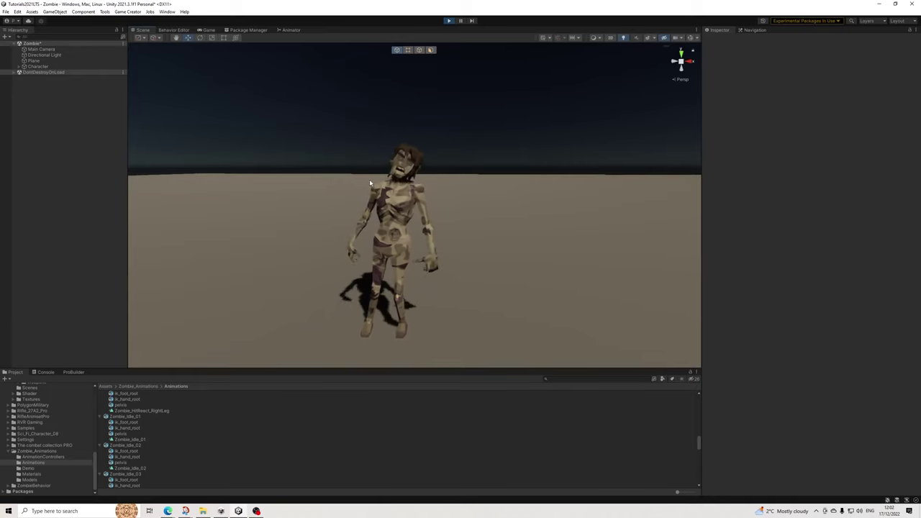
Stop the running scene and save it.
click(448, 20)
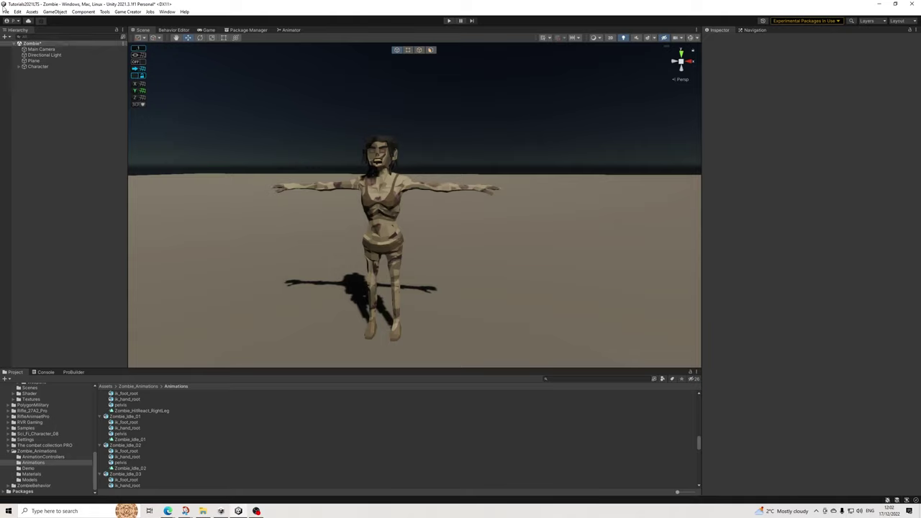
click(5, 11)
click(21, 49)
Open the Character's behavior graph at the Compare Phase02 with True branch and save the scene.
click(65, 66)
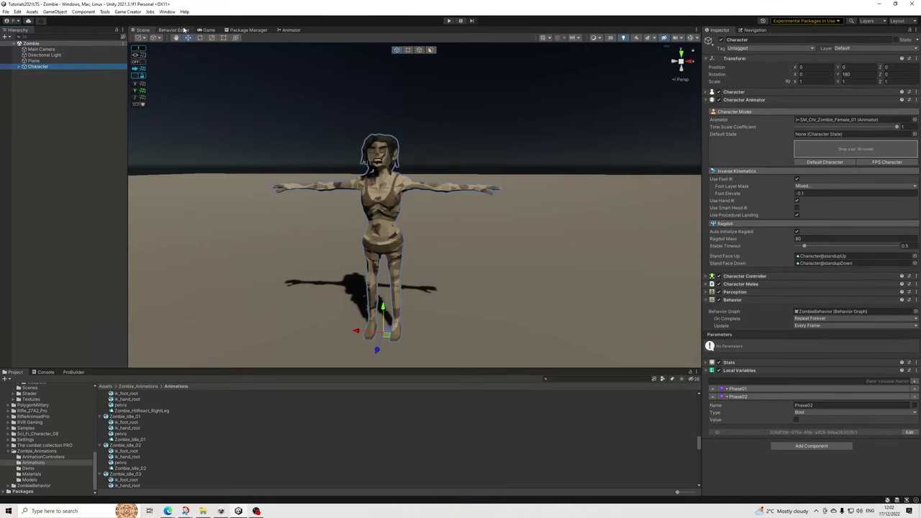
click(174, 29)
scroll(494, 207, down, 2)
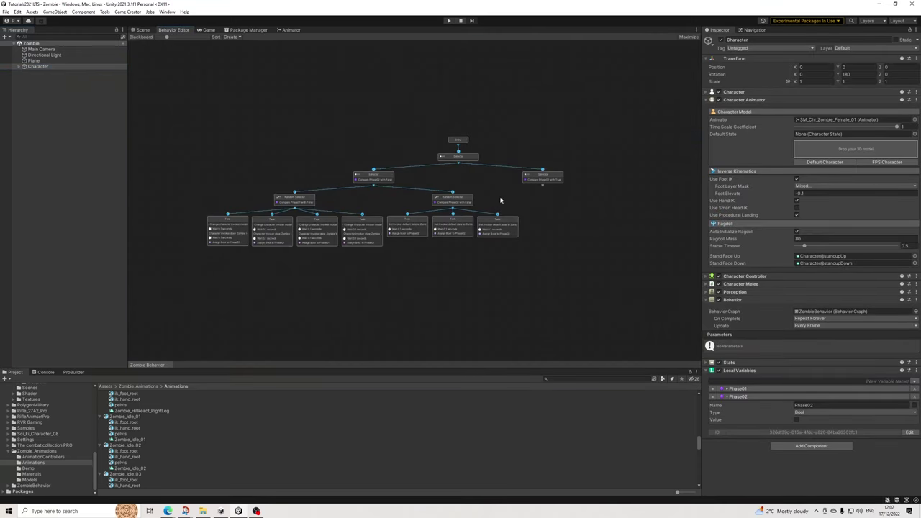
scroll(459, 234, up, 3)
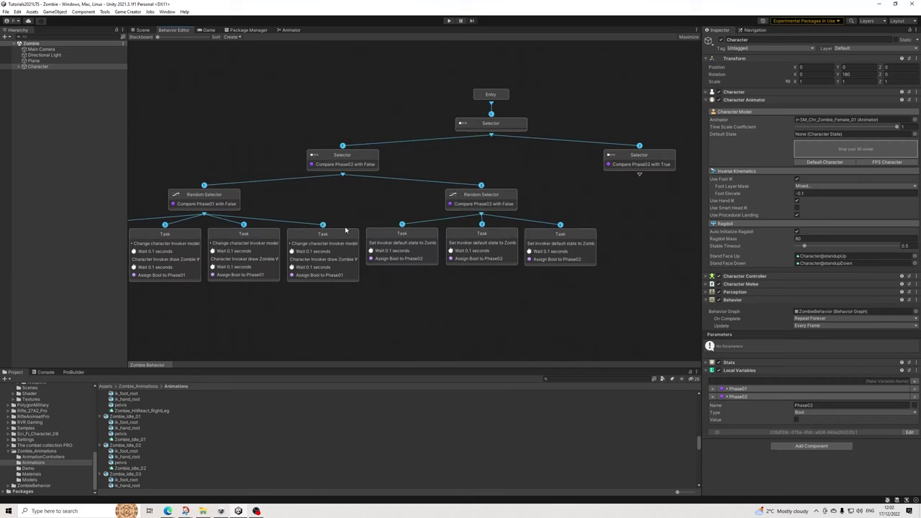
middle_drag(624, 283, 366, 274)
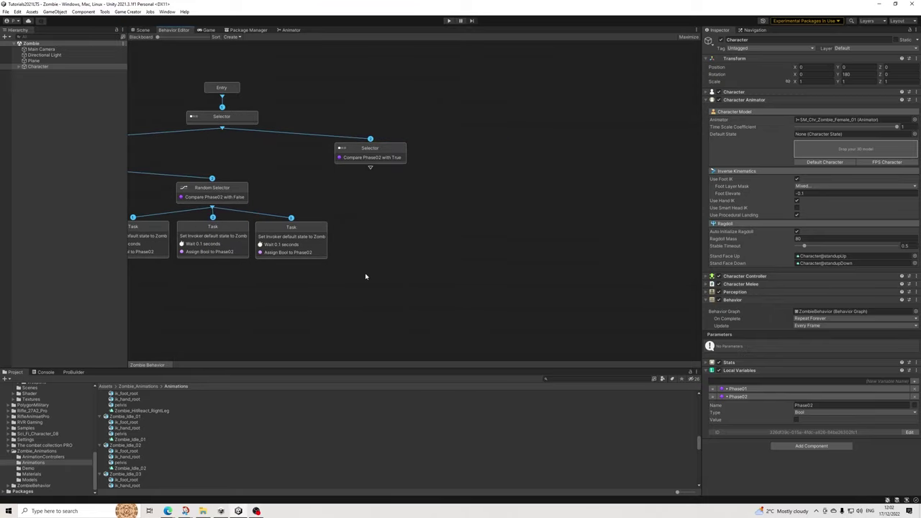
click(6, 12)
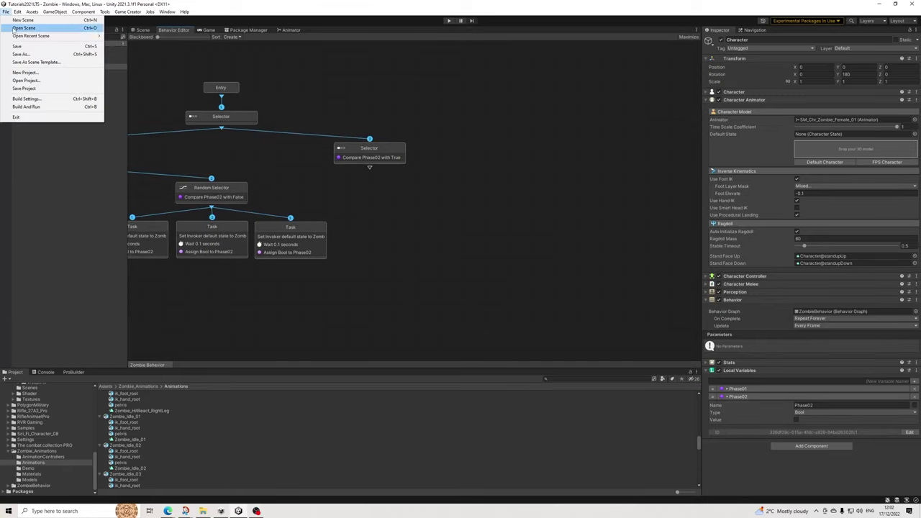
click(22, 45)
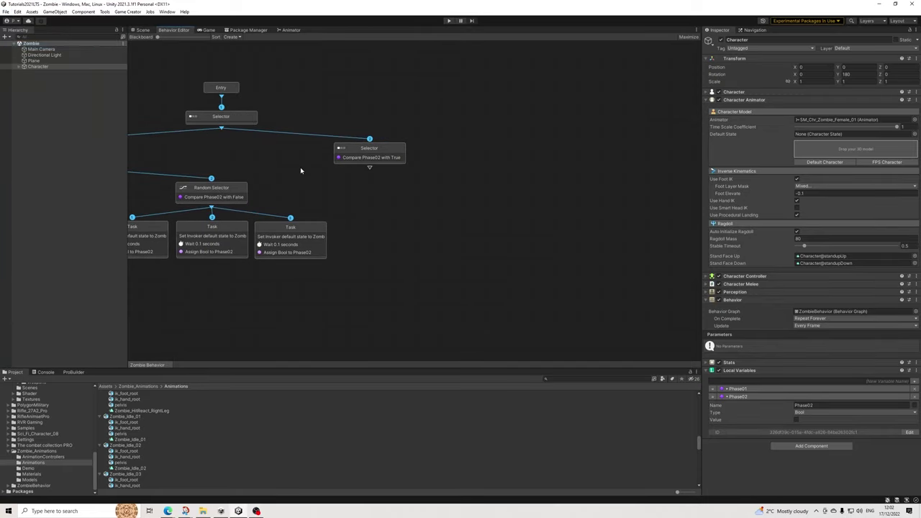
Add a Selector composite beneath the Selector that compares Phase02 with True.
middle_drag(301, 171, 381, 181)
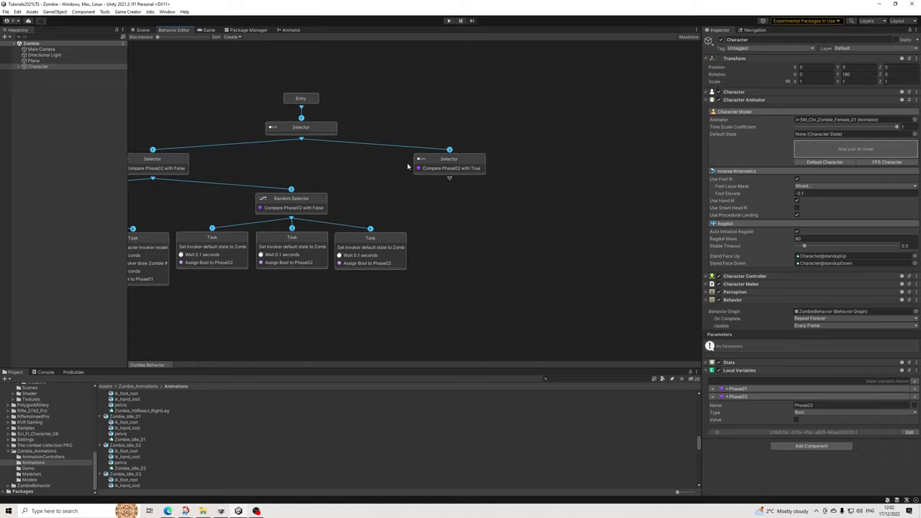
scroll(405, 168, down, 2)
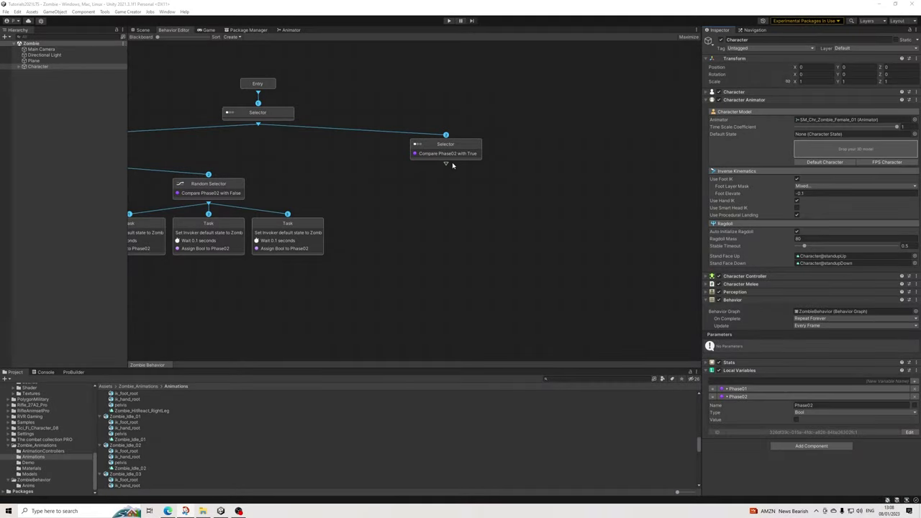
drag(447, 164, 449, 187)
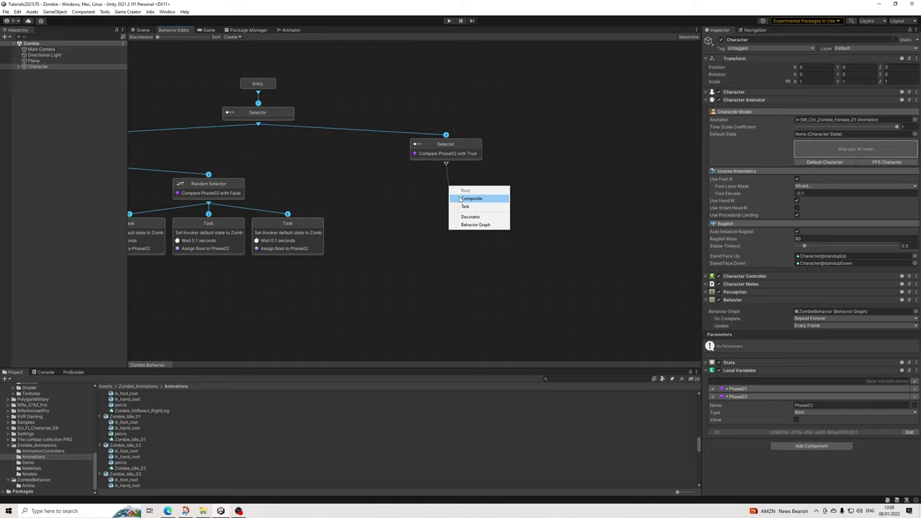
click(460, 199)
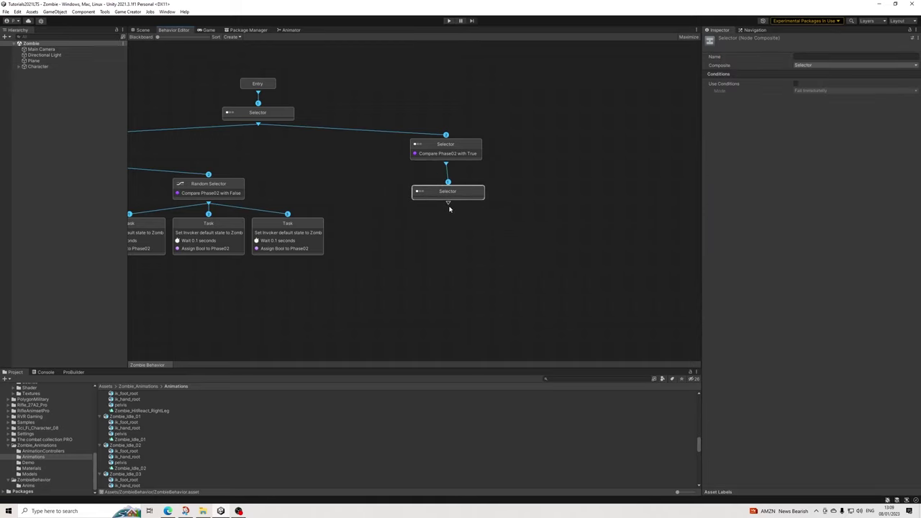
Add two Tasks and a Selector composite as children of the new Selector, and sort the graph.
drag(449, 205, 384, 220)
click(440, 224)
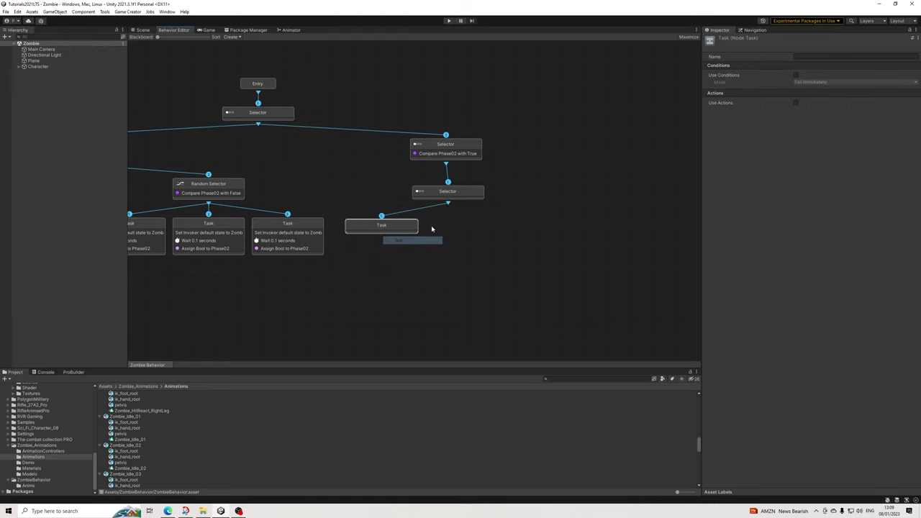
drag(447, 204, 448, 226)
click(455, 245)
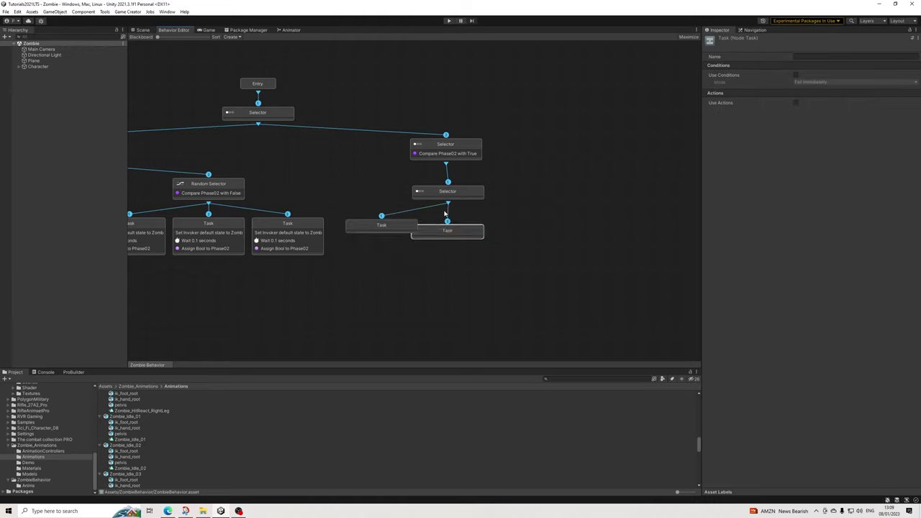
drag(447, 204, 530, 231)
click(545, 242)
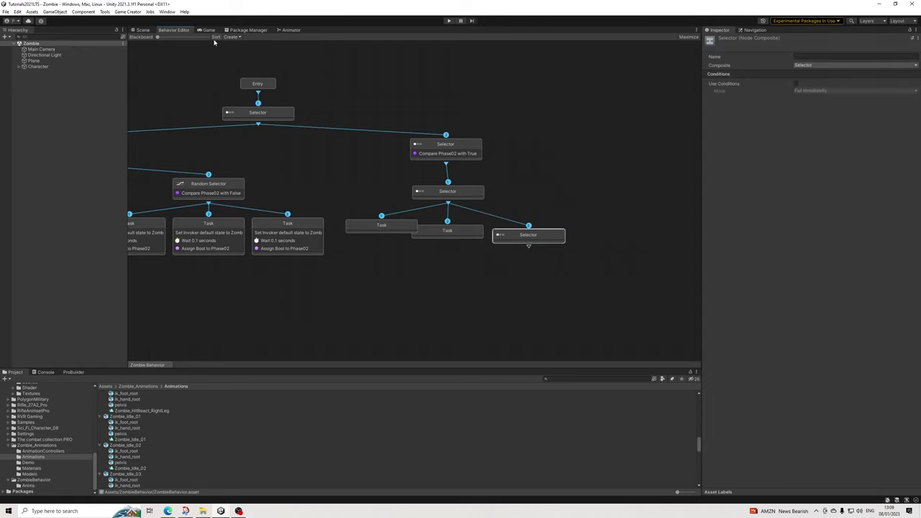
click(215, 36)
Enable conditions on the first new Task in Allow To Complete mode and add an Attribute Value condition.
click(387, 218)
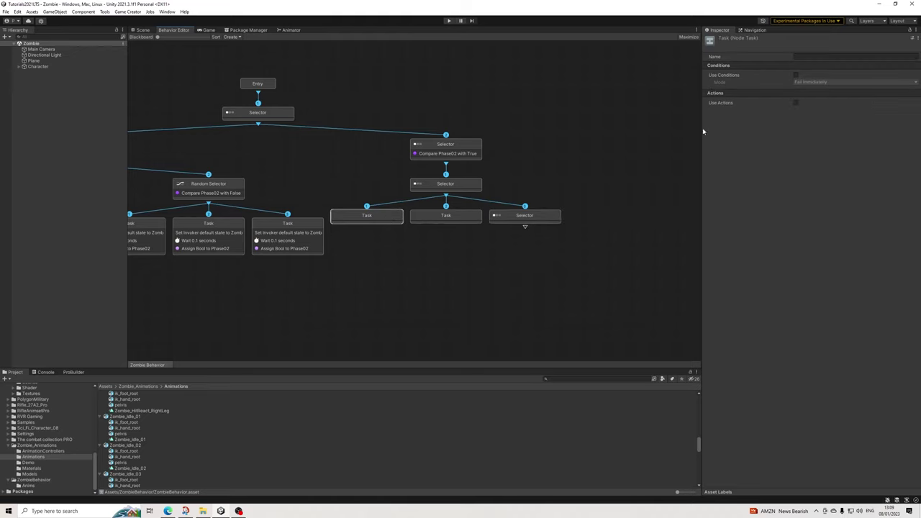
click(795, 75)
click(806, 83)
click(809, 96)
click(759, 90)
text(att)
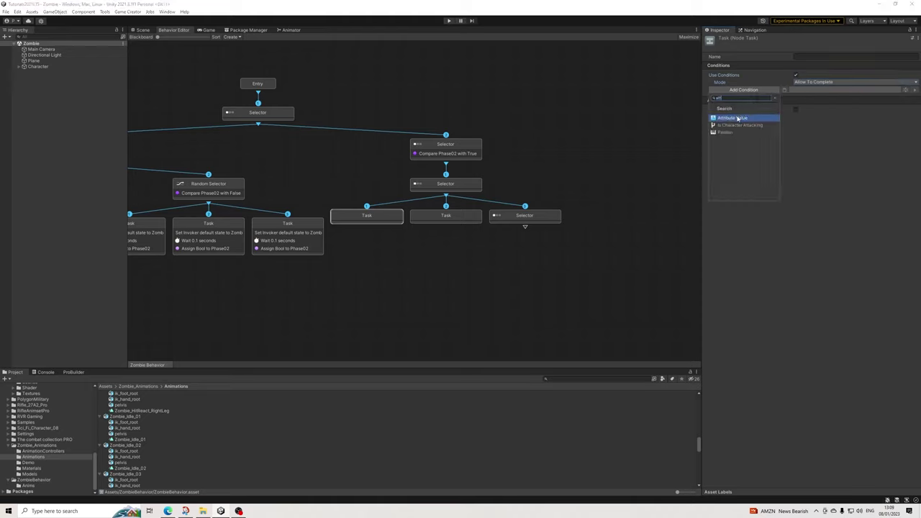
click(732, 118)
Set the attribute condition to check that the Invoker's health Value Is Less Or Equal to 0.
click(803, 99)
click(815, 121)
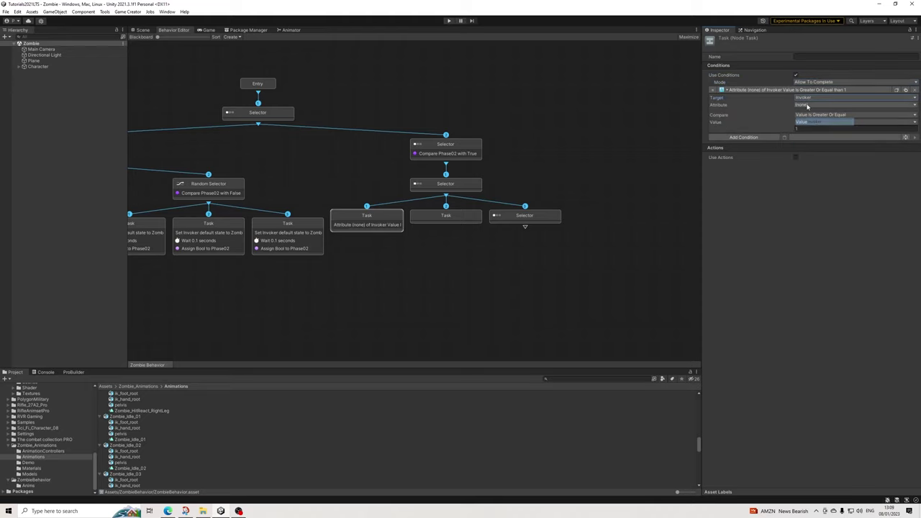
click(813, 104)
click(814, 126)
click(820, 114)
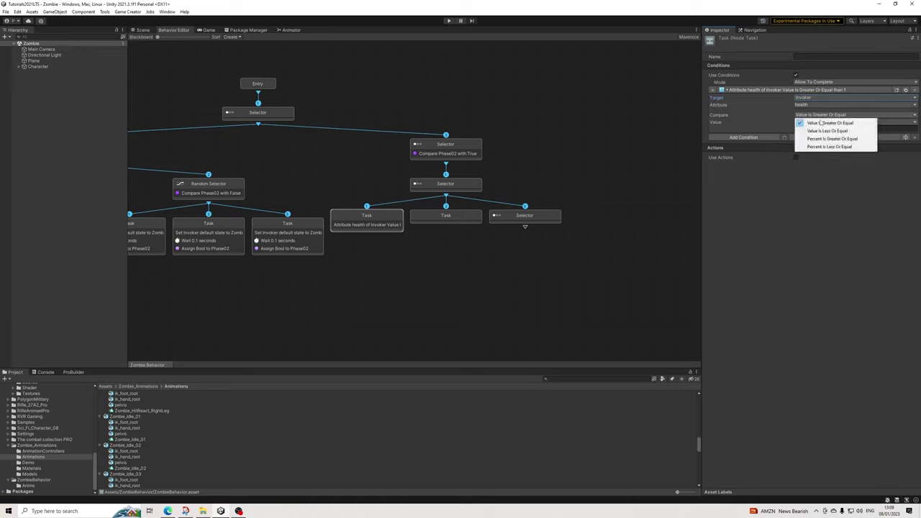
click(817, 134)
click(798, 129)
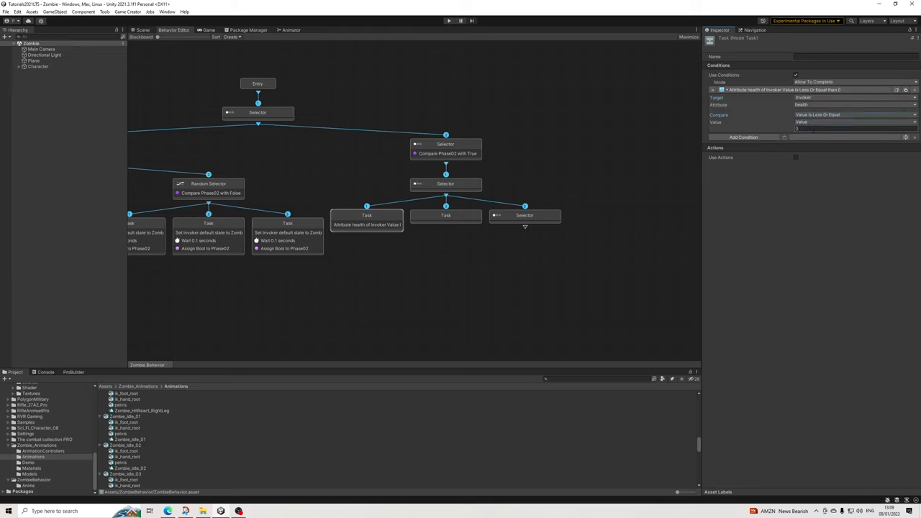
Enable actions on the first Task and add a Character Ragdoll action with Invoker as the character.
click(795, 156)
click(748, 166)
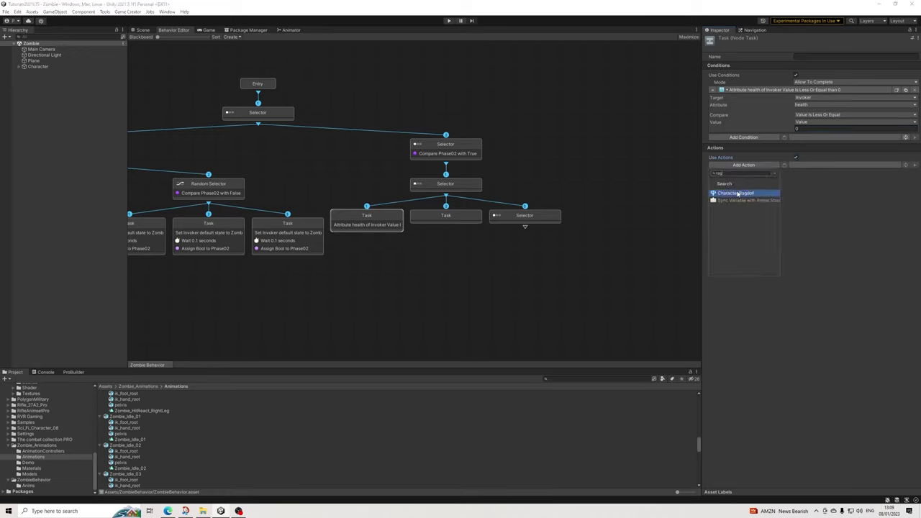
click(740, 193)
click(806, 172)
click(811, 189)
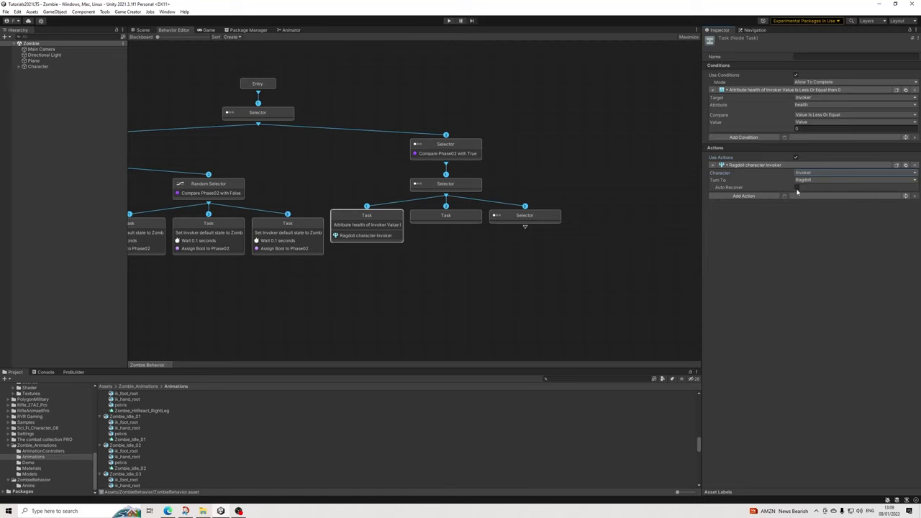
Add a Stop Behavior action after the ragdoll action, with Invoker as its behavior target.
click(746, 197)
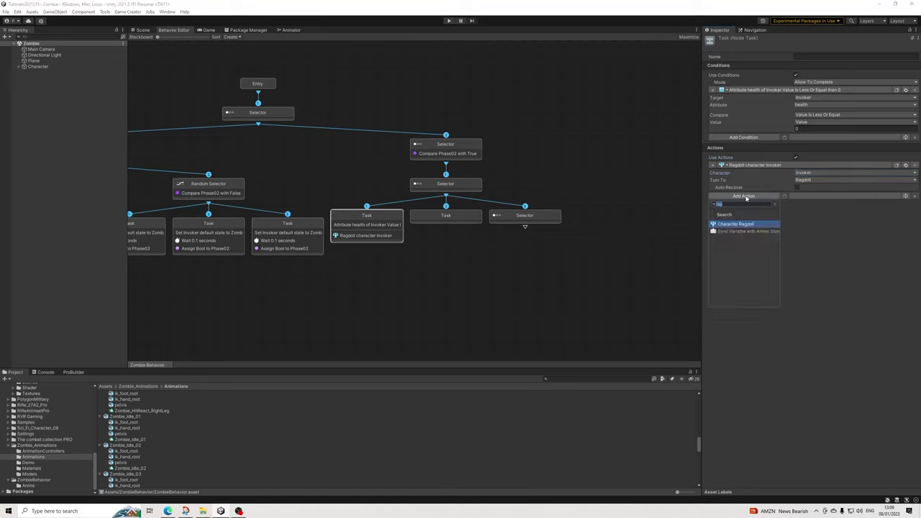
text(stop)
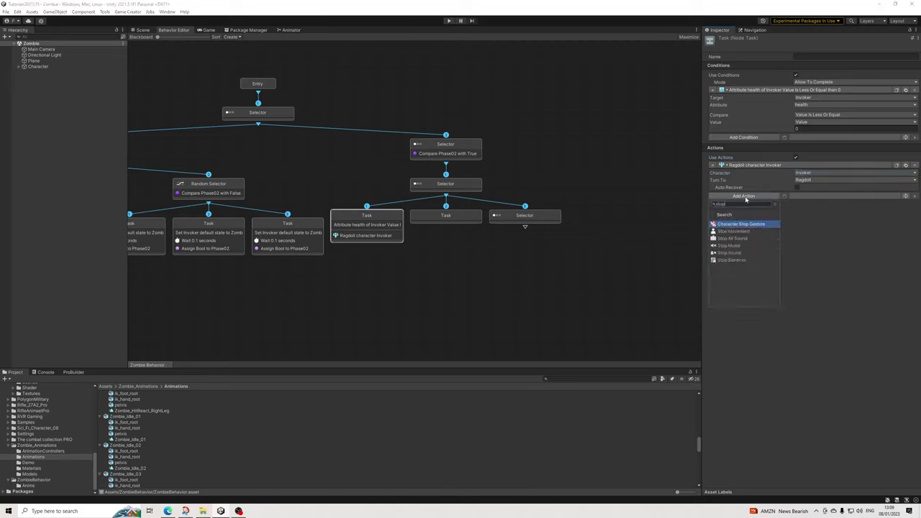
key(Down)
key(Down)
key(Down)
key(Down)
key(Down)
key(Return)
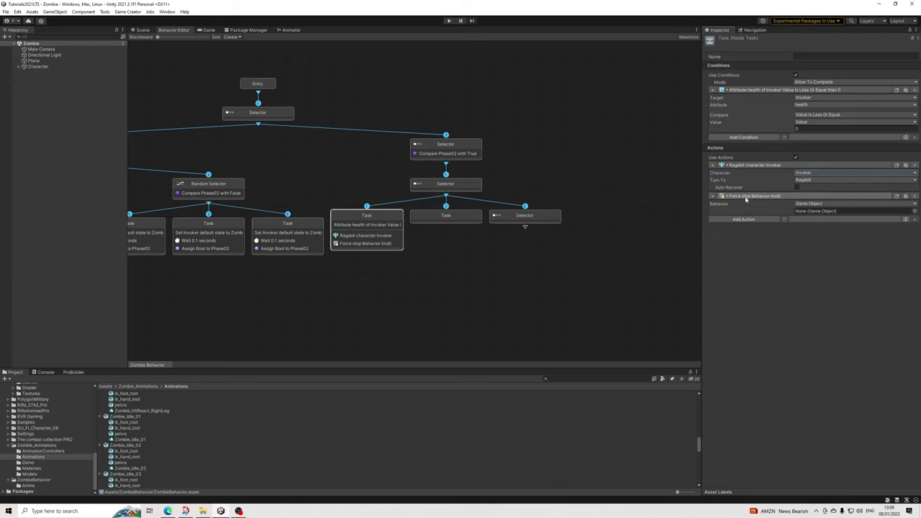
click(807, 204)
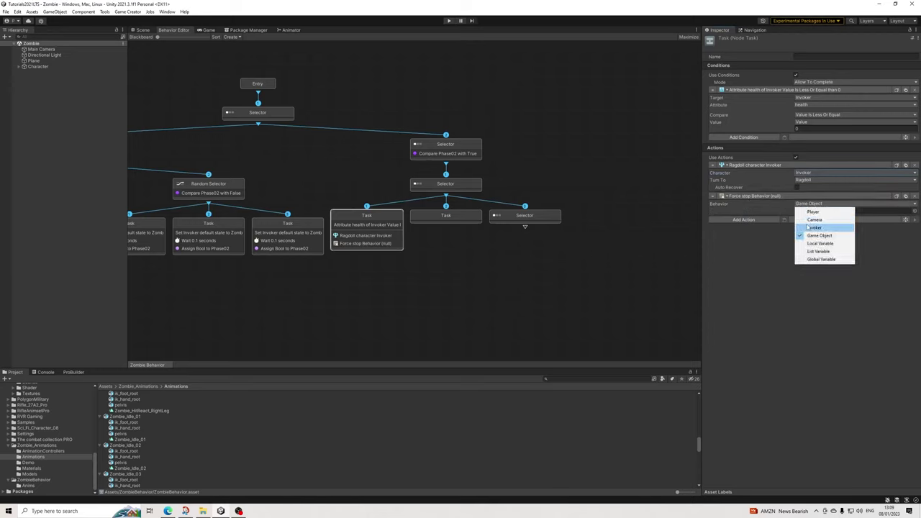
click(808, 227)
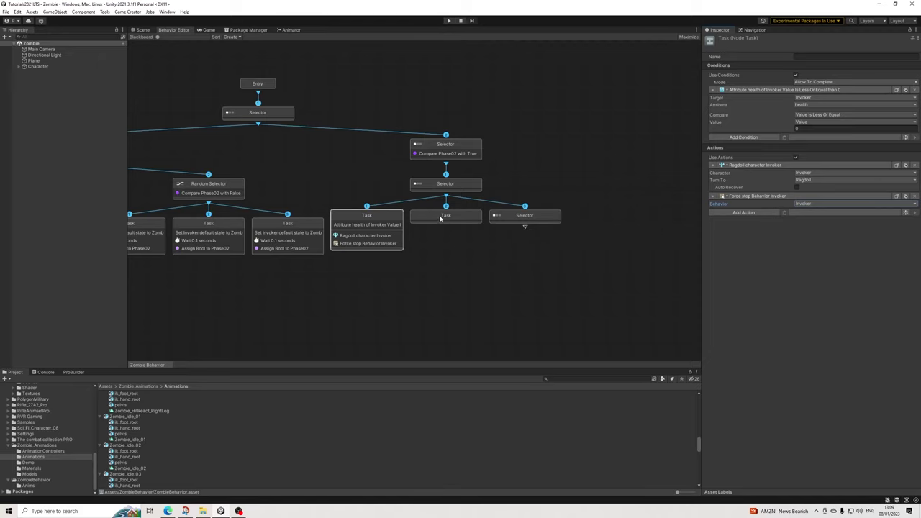
Enable conditions on the second new Task and set their mode to Allow To Complete.
click(441, 217)
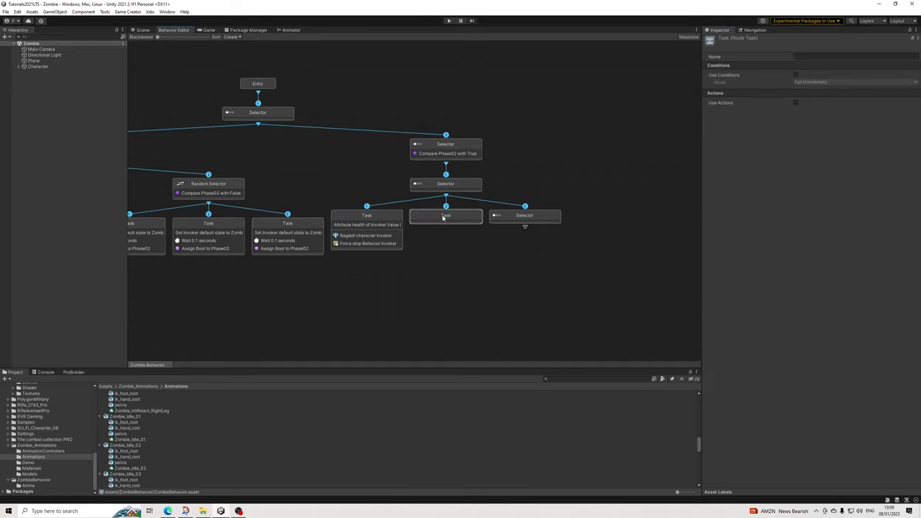
click(796, 75)
click(806, 83)
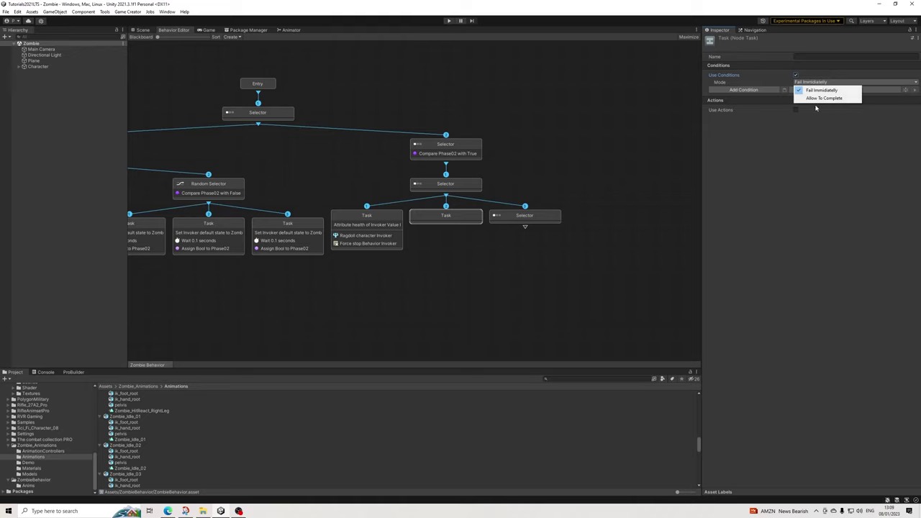
click(805, 98)
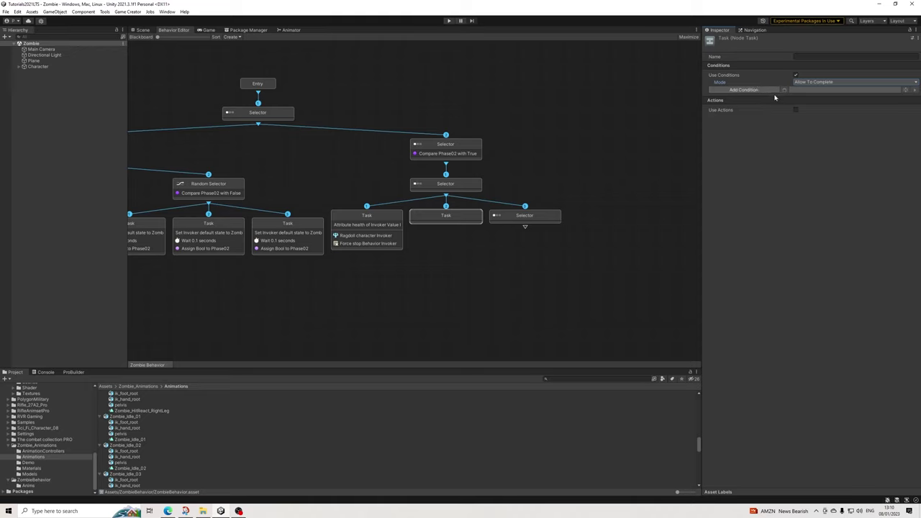
Add a Bool local variable named SpottetPlayer to the Character object.
click(41, 67)
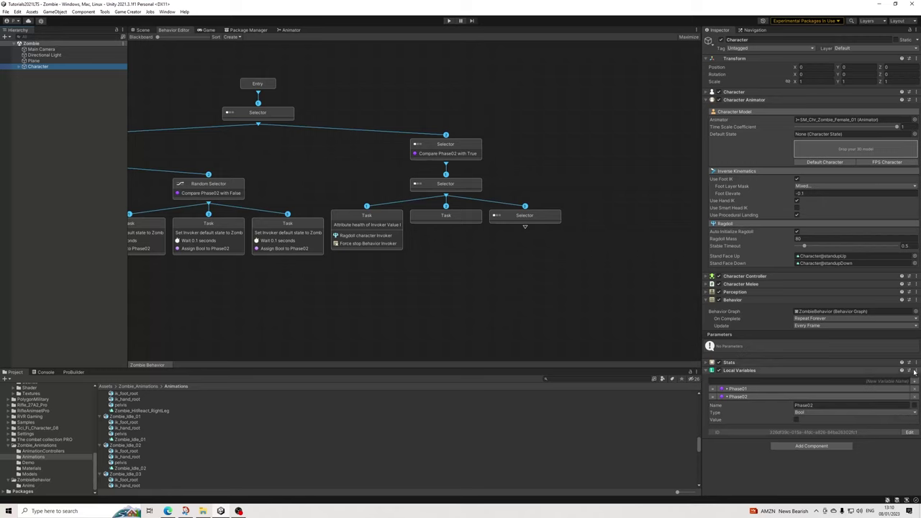
click(915, 382)
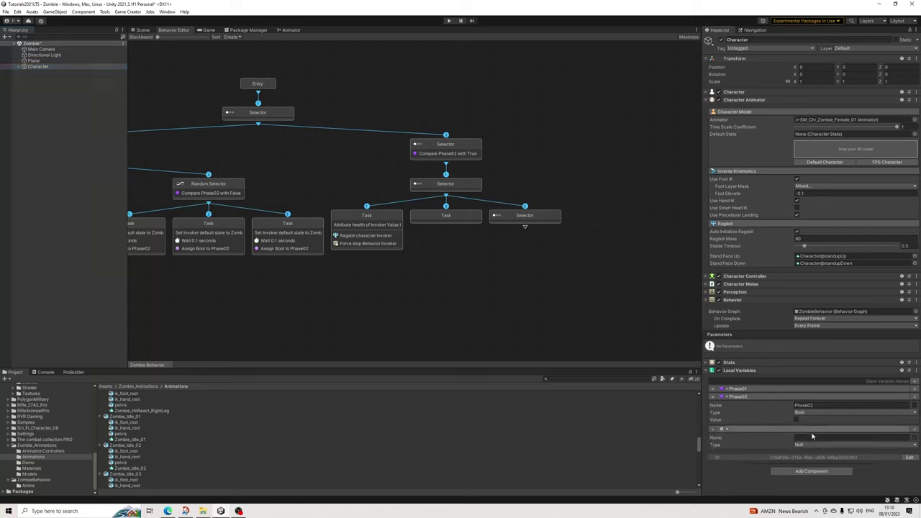
text(SpottedPla)
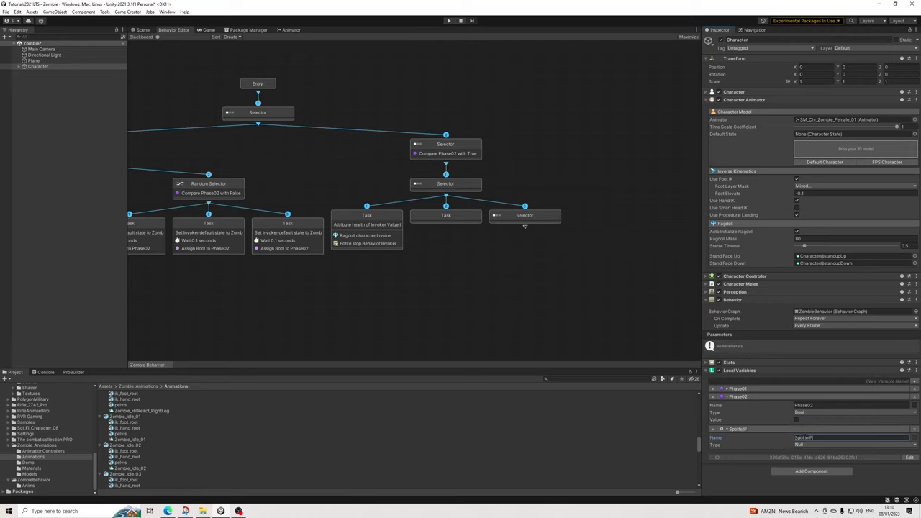
text(yer)
click(805, 446)
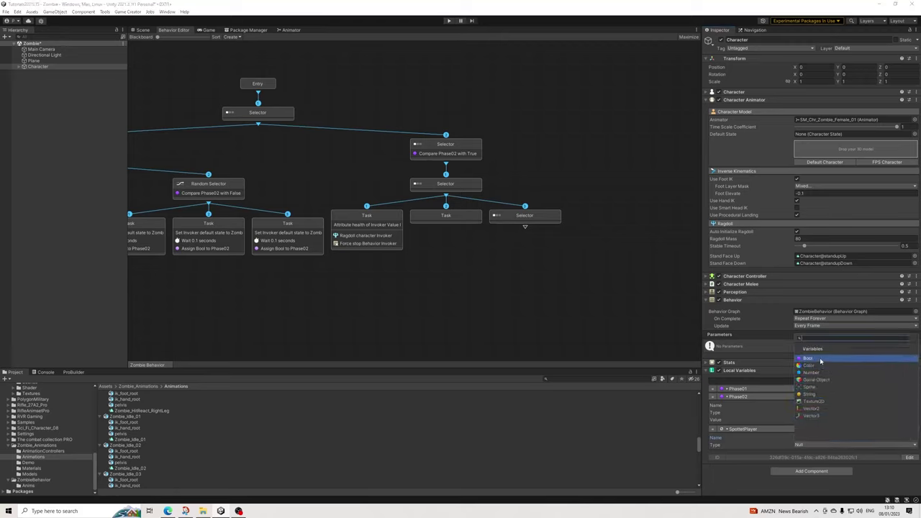
click(809, 393)
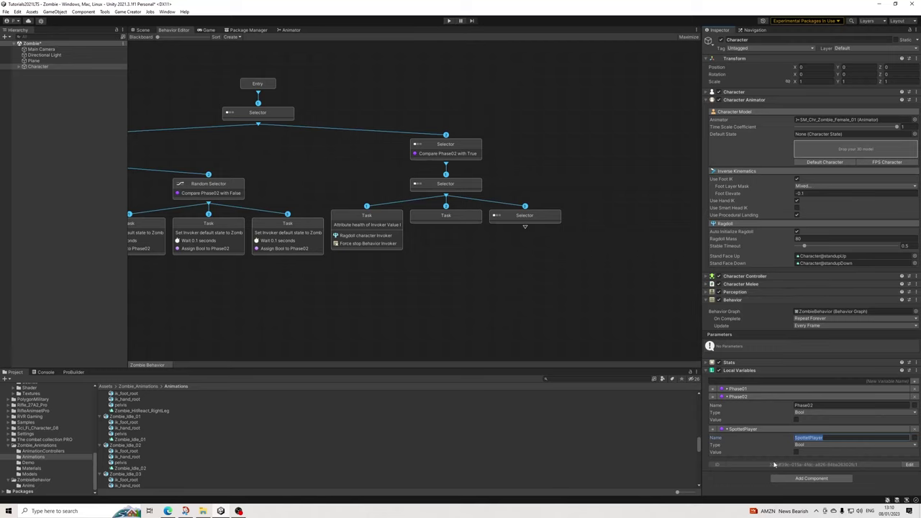
Add another Bool local variable named Hit to the Character.
click(917, 380)
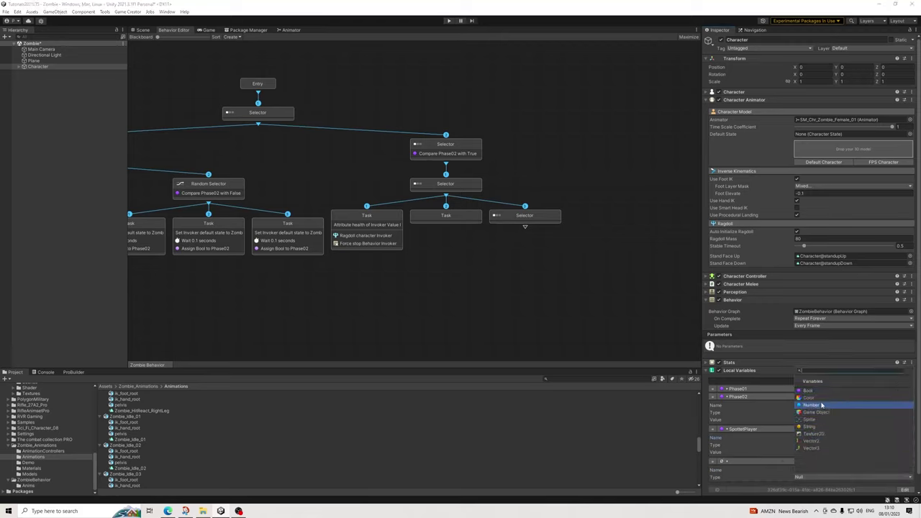
click(820, 469)
text(Hit)
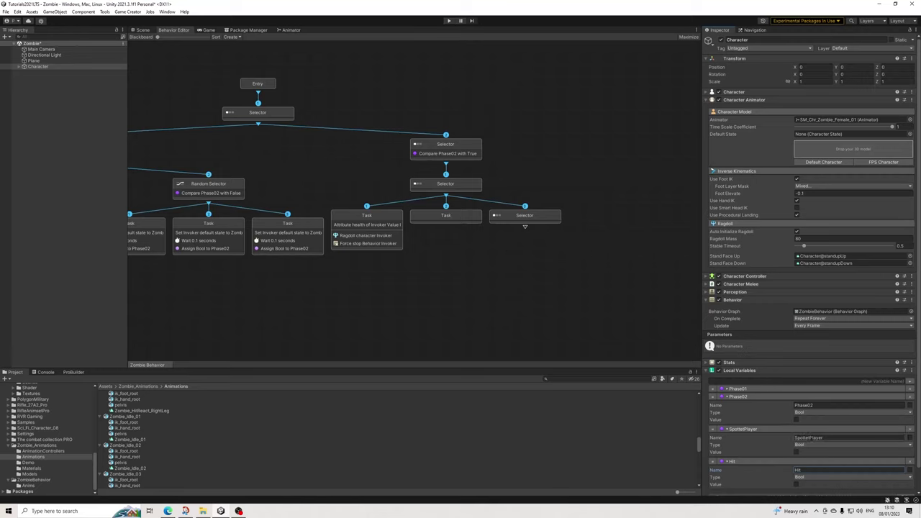
Correct the spelling of the Character's player-spotting variable to SpottedPlayer.
click(806, 437)
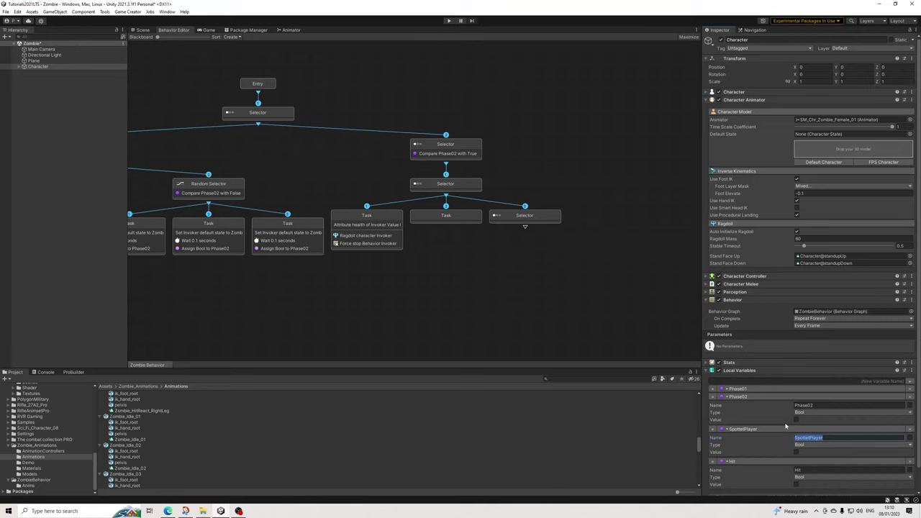
click(809, 437)
key(BackSpace)
text(d)
scroll(797, 449, down, 1)
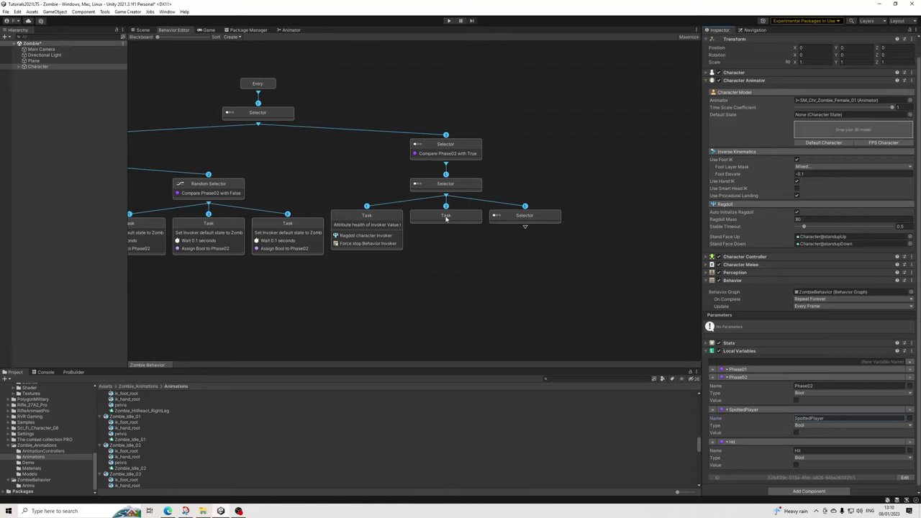
Add a Bool variable comparison condition to the second Task in the Phase02 branch.
click(446, 218)
click(772, 90)
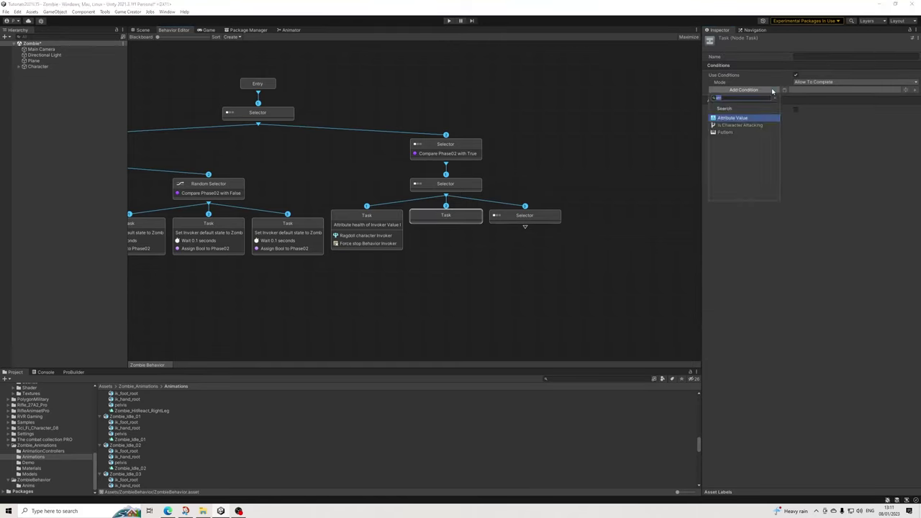
text(bool)
key(Return)
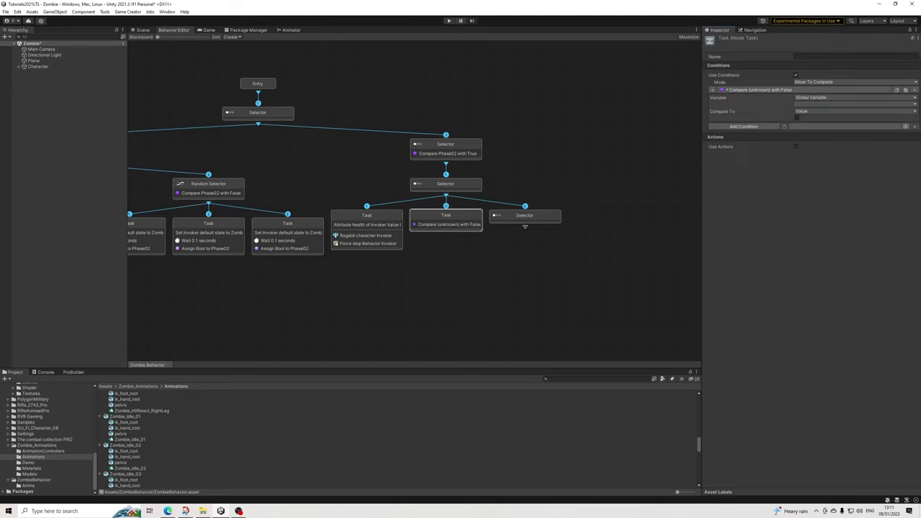
Set the condition to compare the Invoker's local variable SpottedPlayer with False.
click(811, 97)
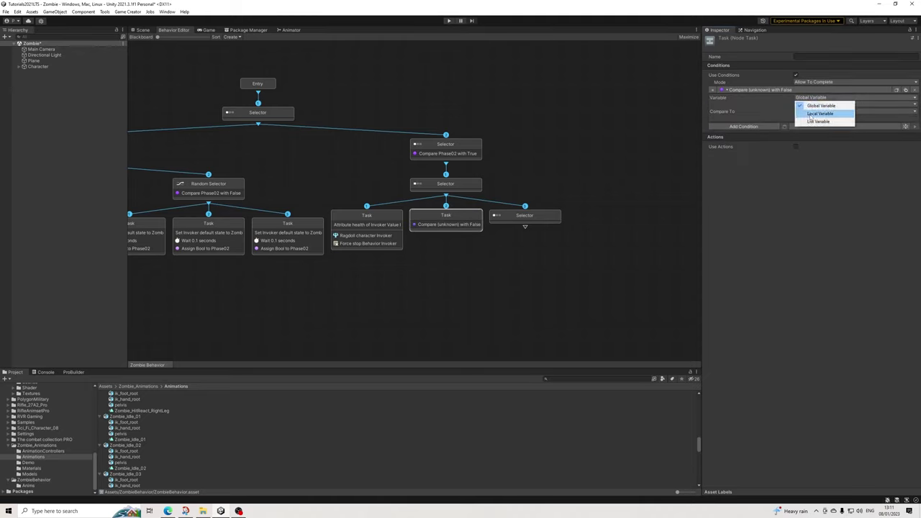
click(800, 109)
click(806, 104)
click(813, 120)
click(805, 104)
click(813, 120)
click(813, 120)
text(Spo)
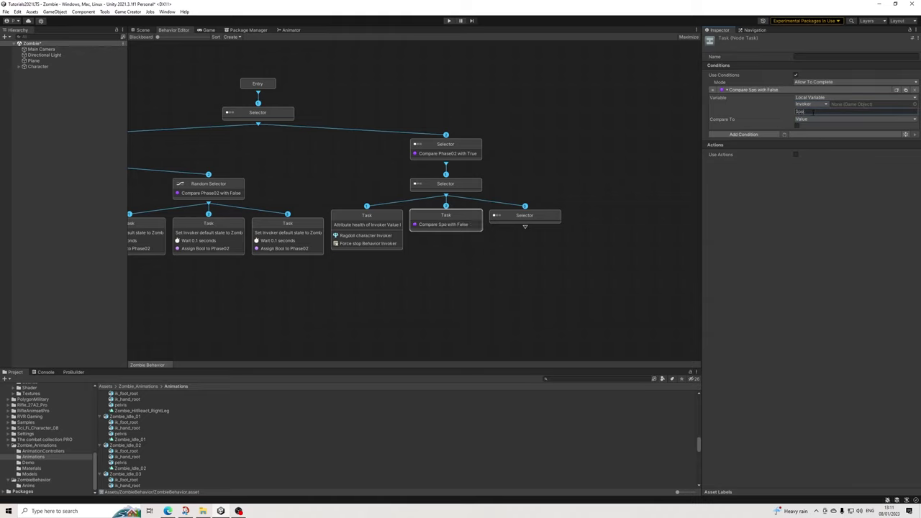
text(ttedPlayer)
Duplicate the SpottedPlayer condition and make the copy compare the Invoker's local variable Hit with True.
click(905, 90)
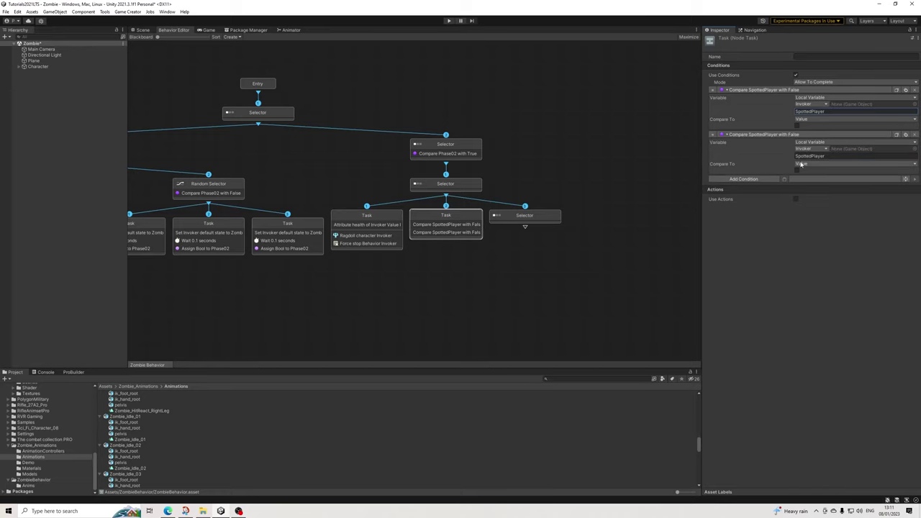
click(809, 155)
text(Hit)
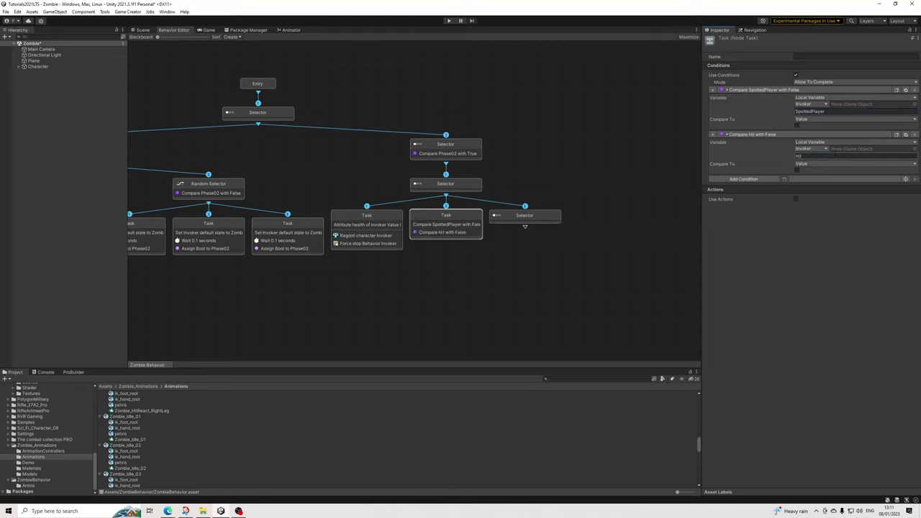
click(794, 171)
click(796, 171)
Enable actions on the second Task and add a Wait action of 3 seconds.
click(796, 199)
click(748, 207)
text(wa)
click(723, 241)
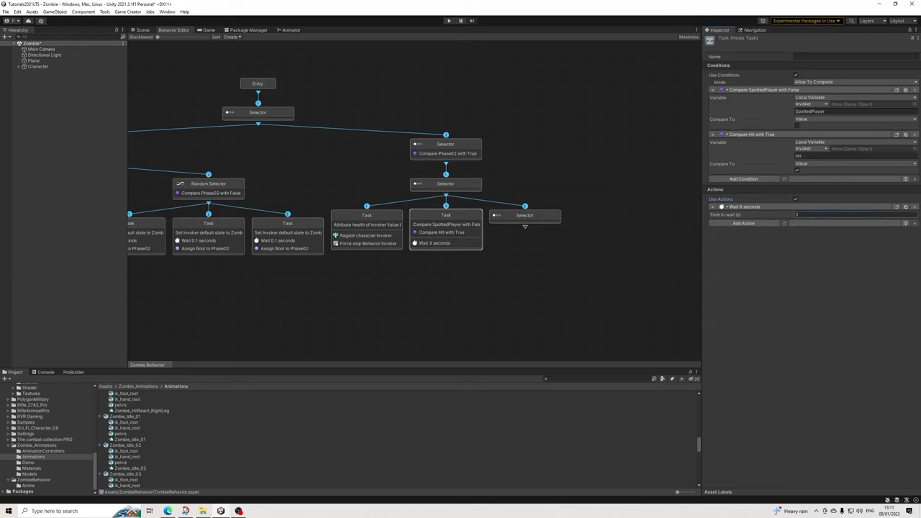
Add a Set Target action after the wait, with Invoker as the character and Player as the target value.
click(757, 224)
text(set)
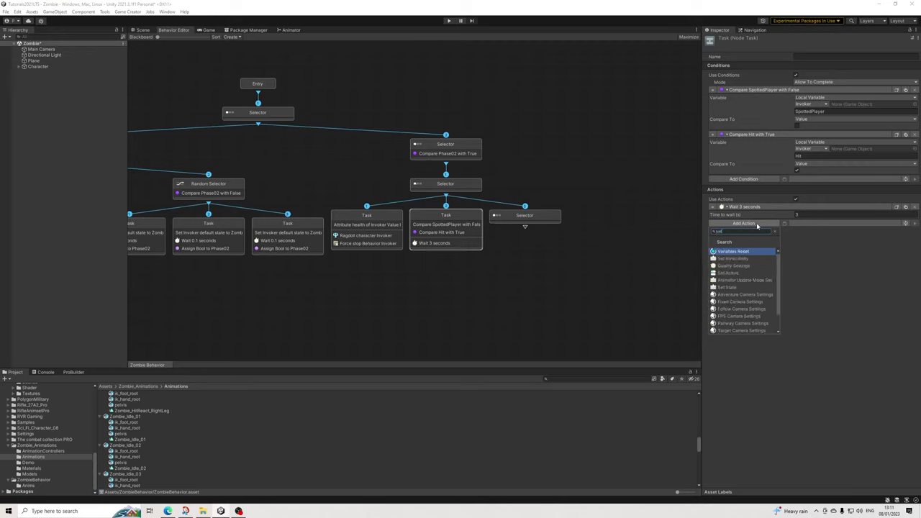
text( tar)
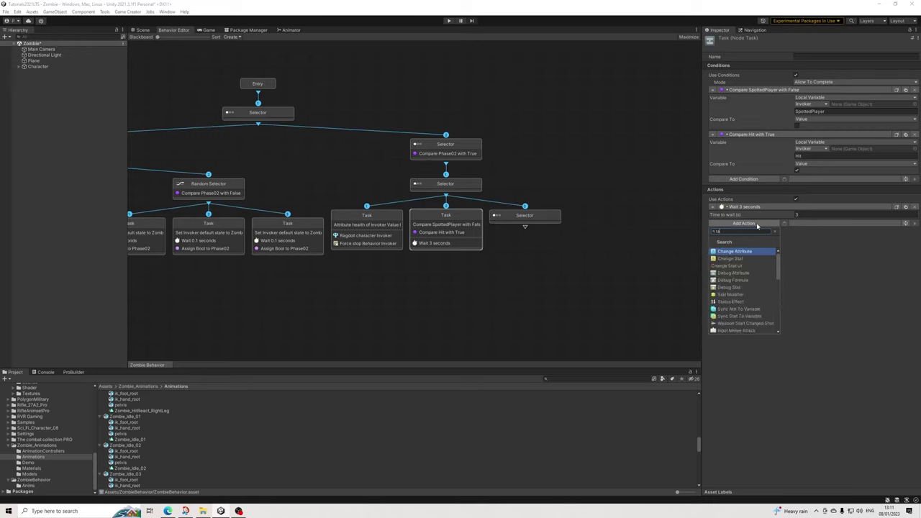
key(Return)
click(805, 230)
click(807, 247)
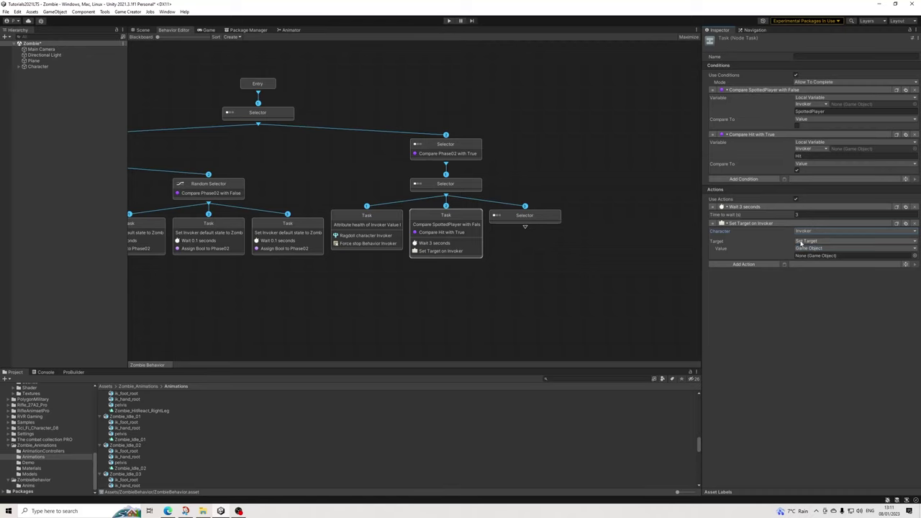
click(810, 248)
click(811, 257)
click(763, 264)
click(741, 361)
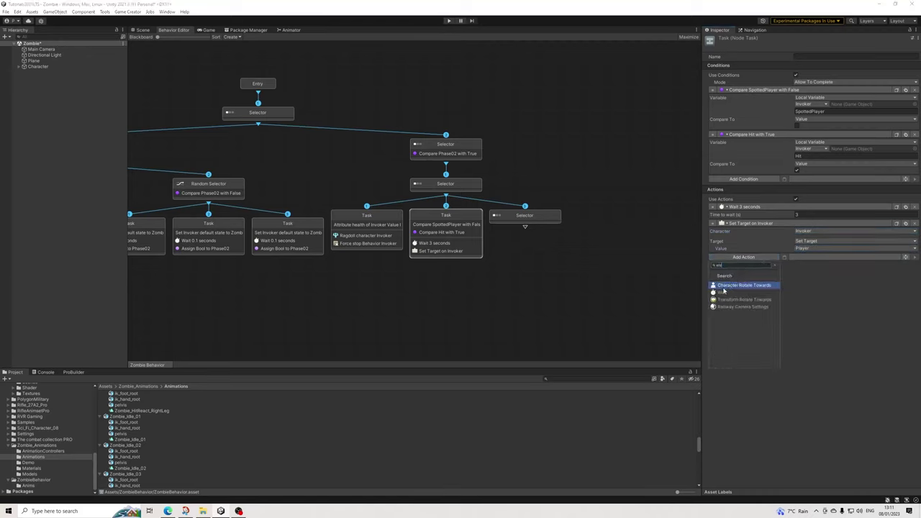
click(727, 291)
click(905, 257)
click(914, 257)
click(915, 257)
Add a Wait action of 0.1 seconds after the Set Target action.
click(770, 257)
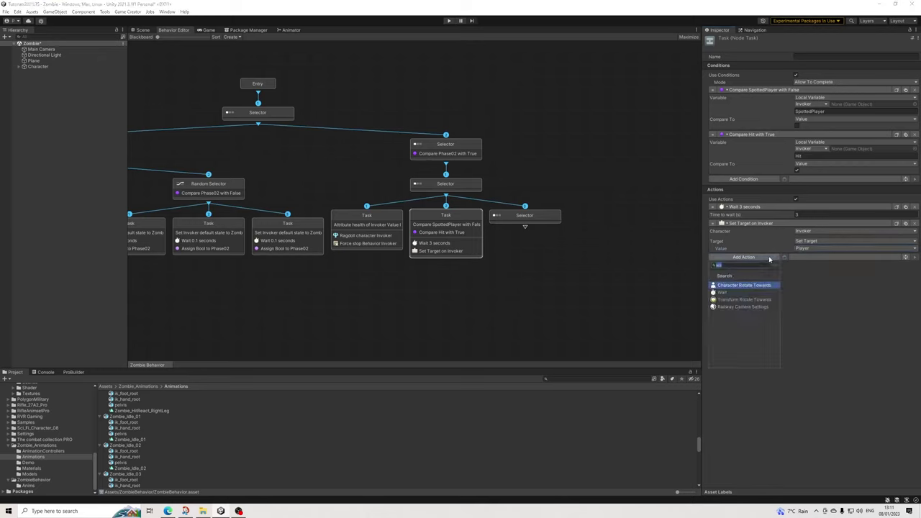
click(723, 296)
click(820, 266)
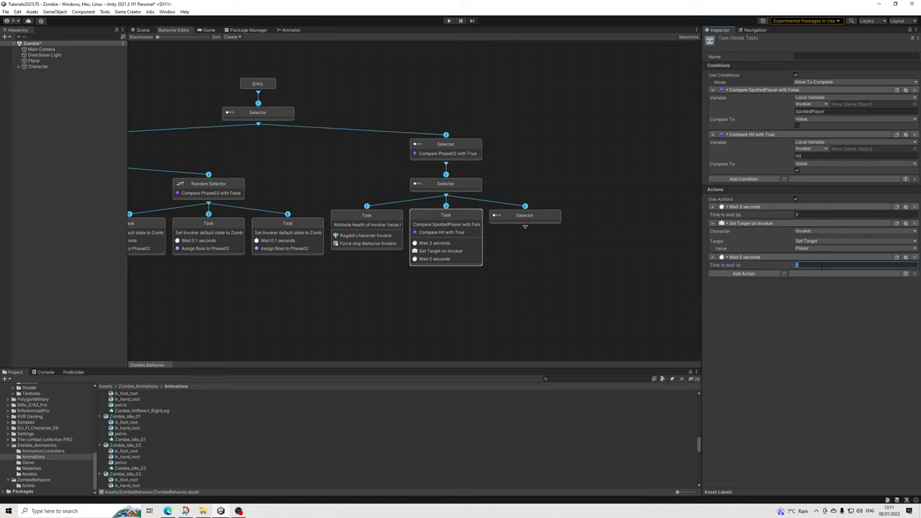
text(0.5)
key(BackSpace)
key(BackSpace)
Add an Input Melee Attack action at the end of the Task, with Invoker as its character.
click(752, 274)
text(input)
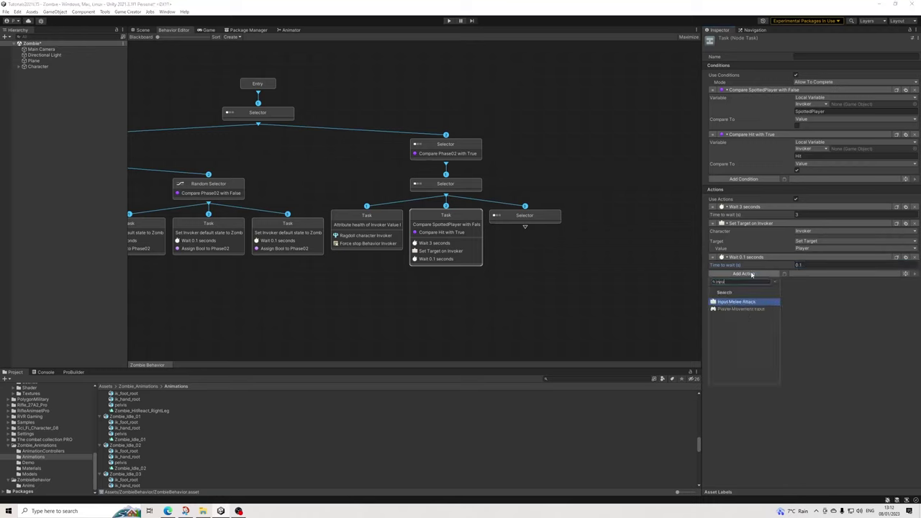
key(Return)
click(813, 281)
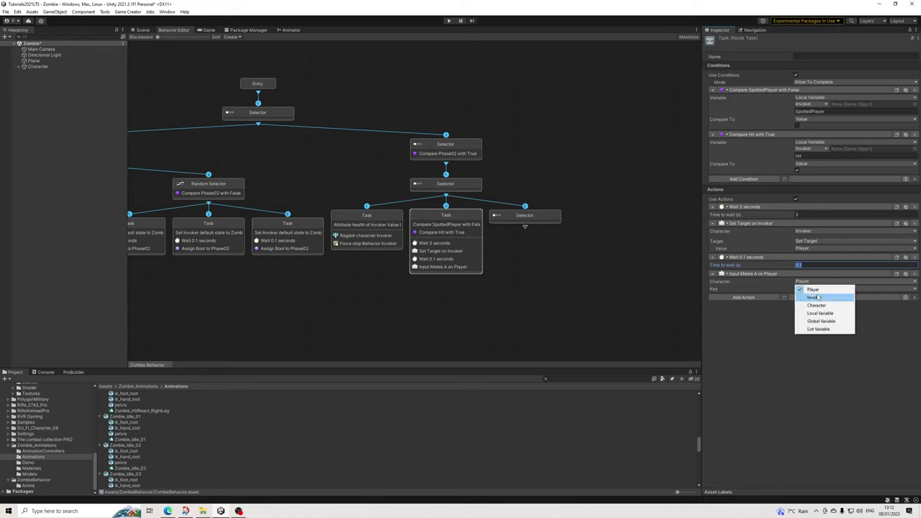
click(814, 297)
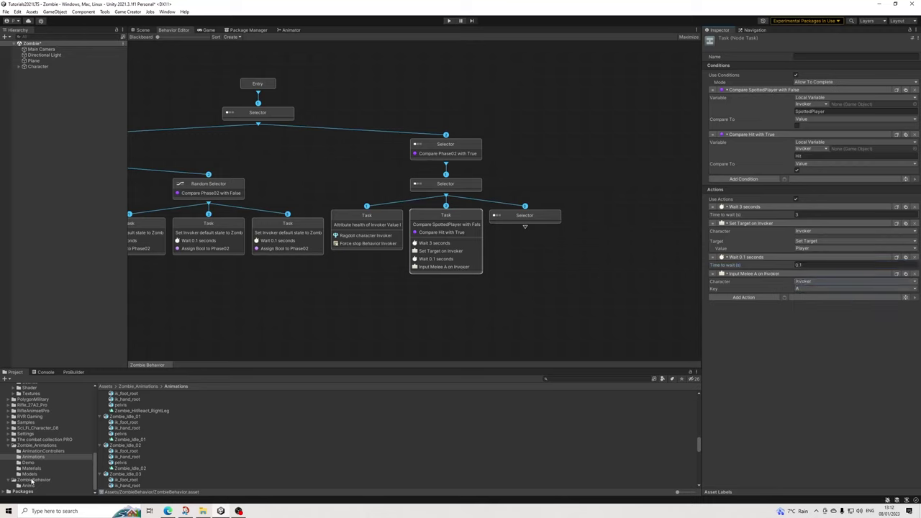
Look up the animation clip used by ComboA and preview Zombie_Attack01, Zombie_Attack02 and Zombie_Attack03.
click(31, 480)
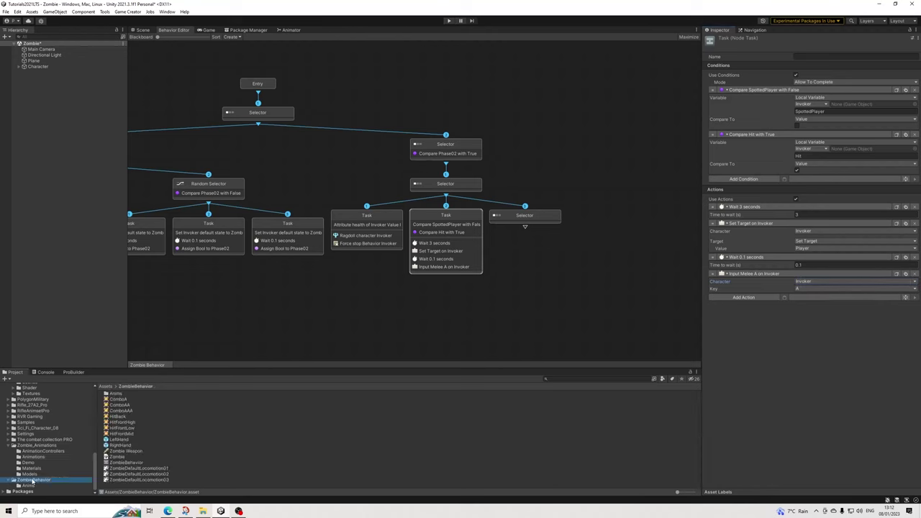
click(119, 398)
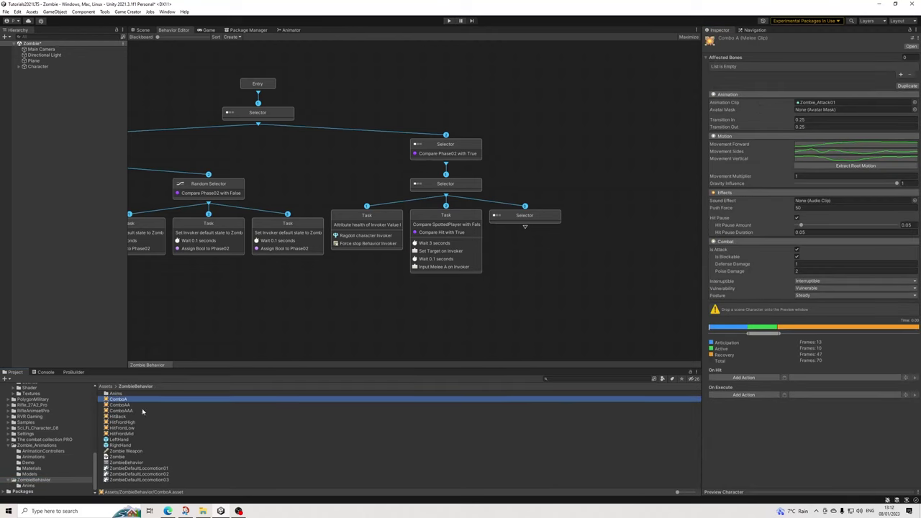
click(817, 102)
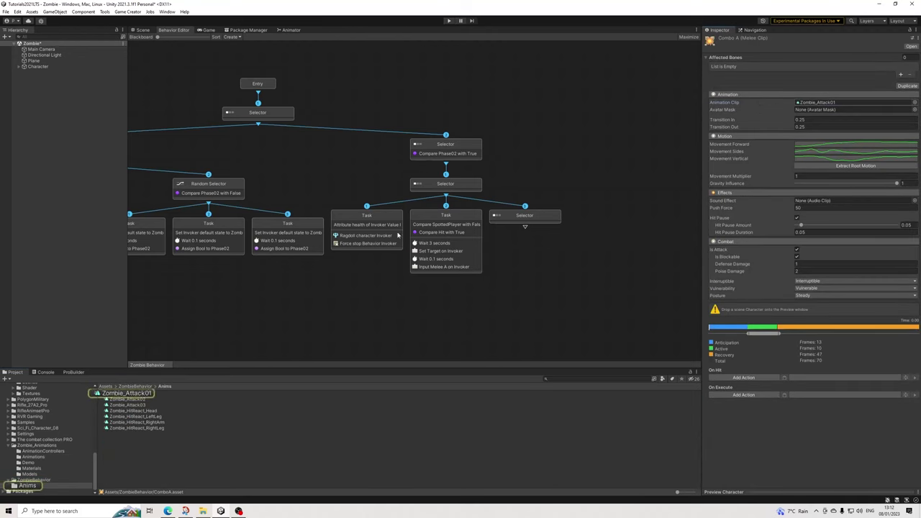
click(134, 395)
click(723, 491)
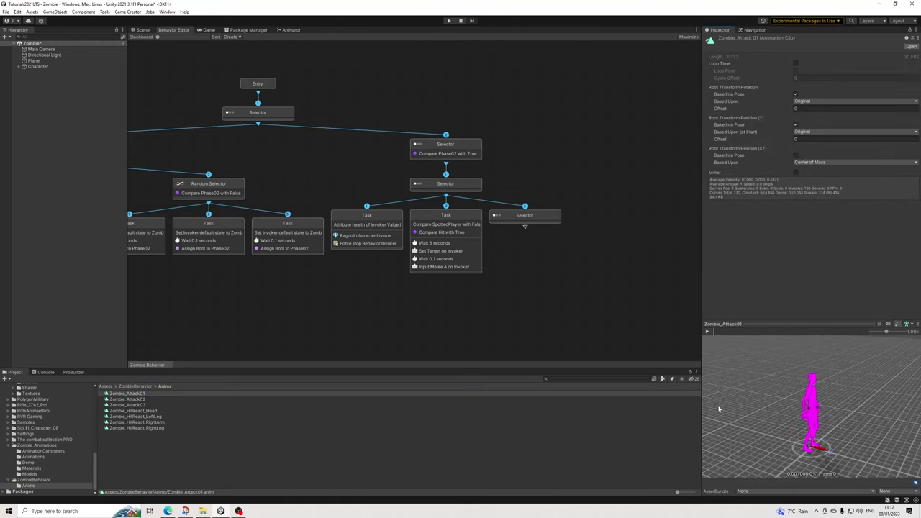
click(707, 332)
key(Down)
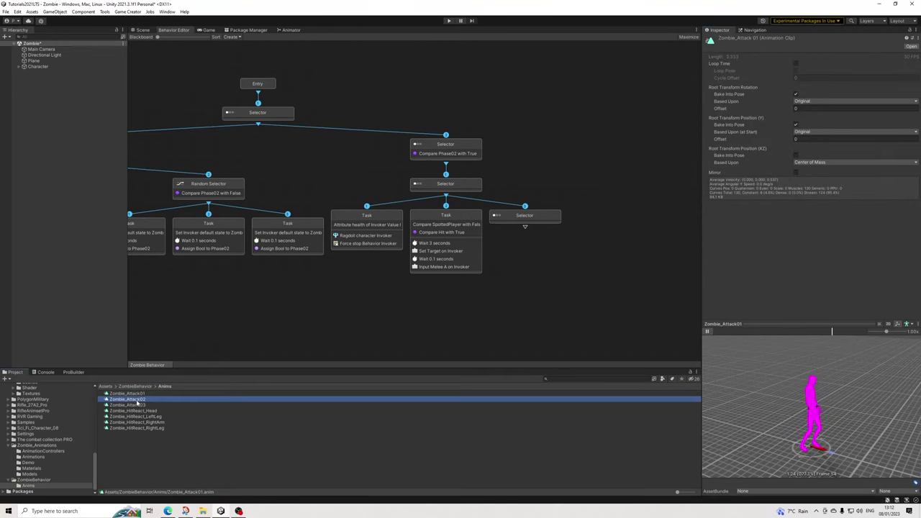
click(709, 332)
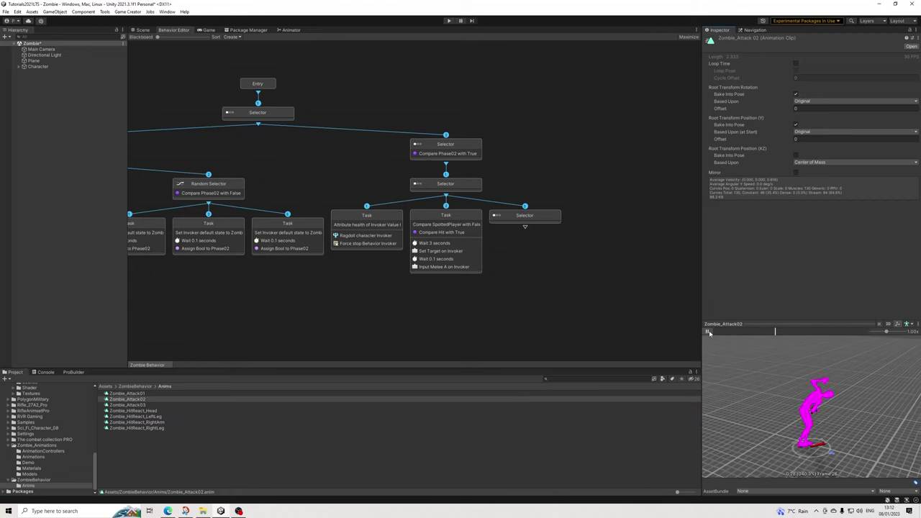
click(363, 404)
click(711, 332)
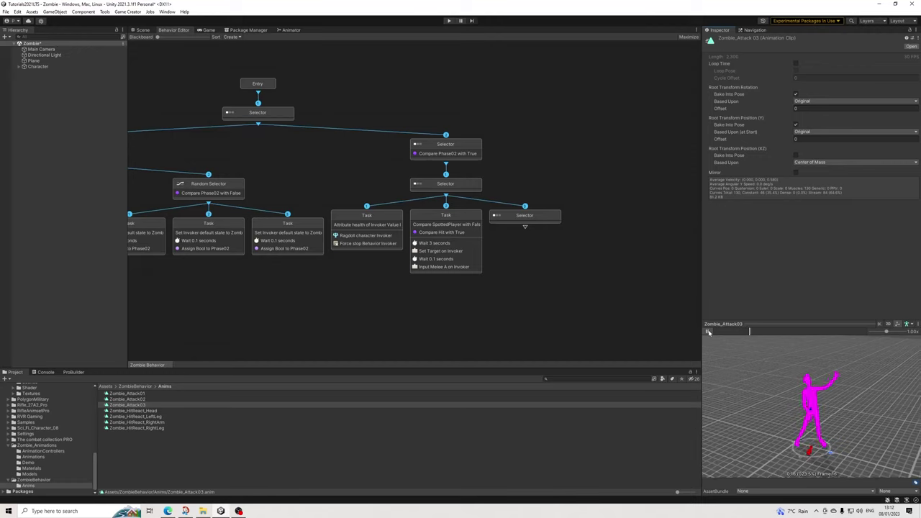
click(716, 324)
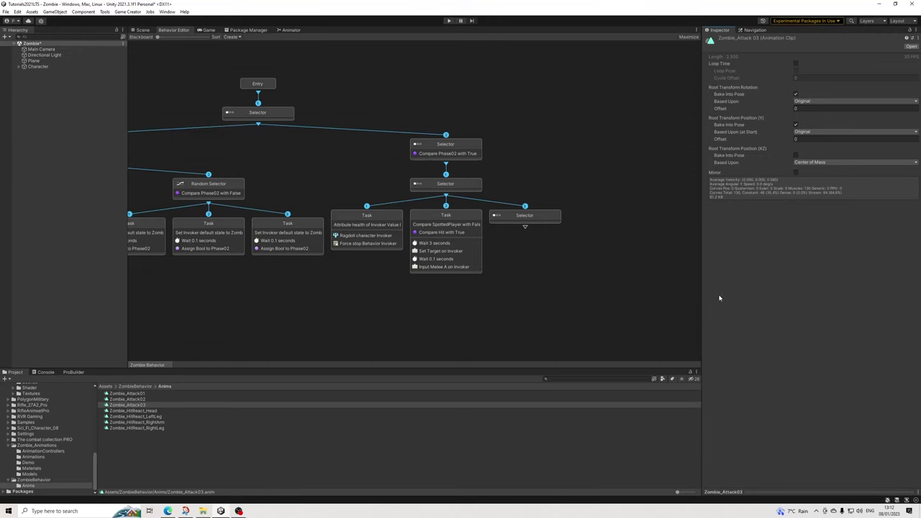
Collapse the Set Target, 0.1-second Wait and Input Melee actions of the second Task.
click(473, 227)
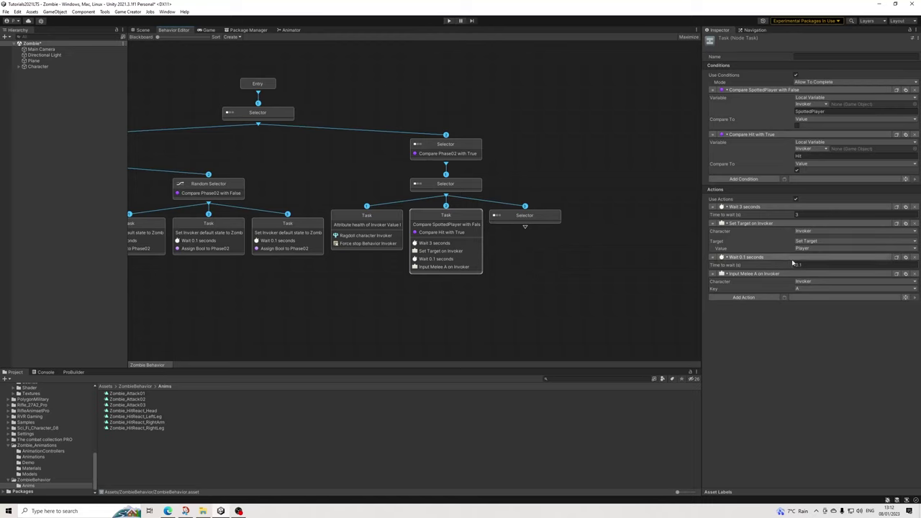
click(749, 257)
click(748, 265)
click(748, 223)
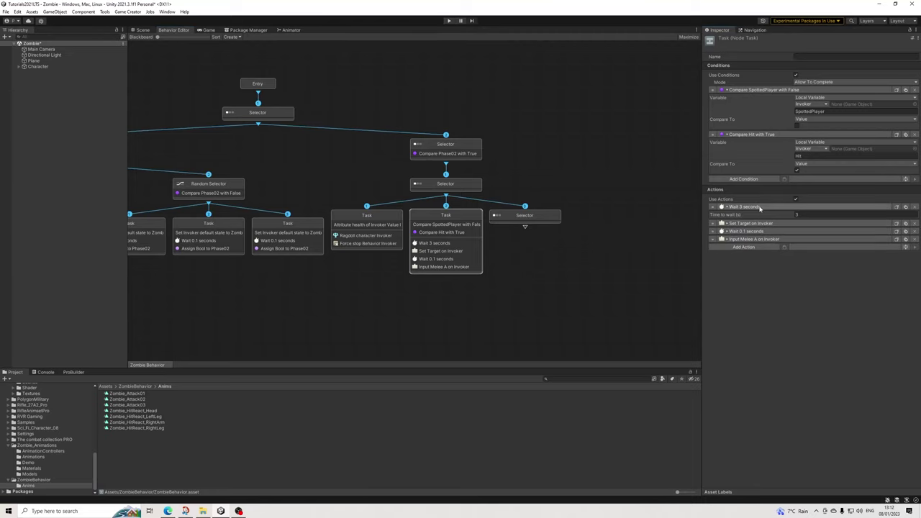
Collapse the 3-second Wait action of the second Task and save the Zombie scene.
click(761, 208)
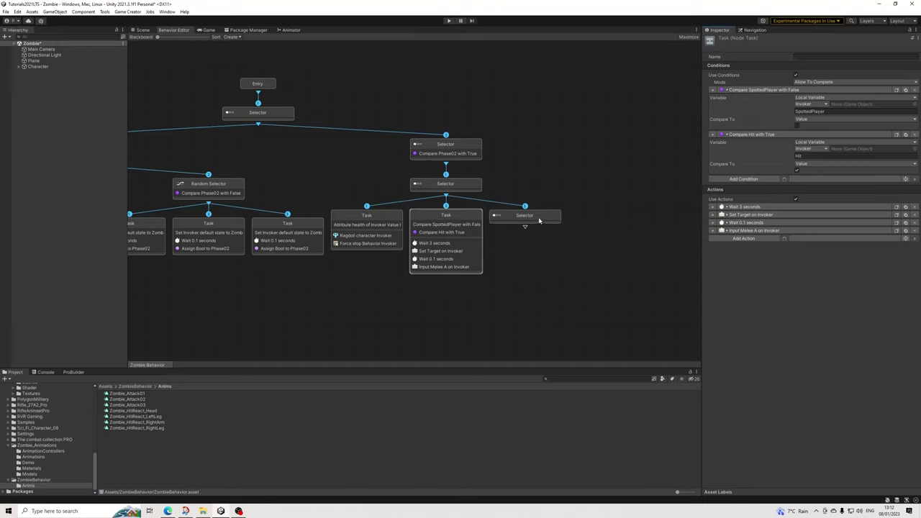
click(6, 12)
click(15, 45)
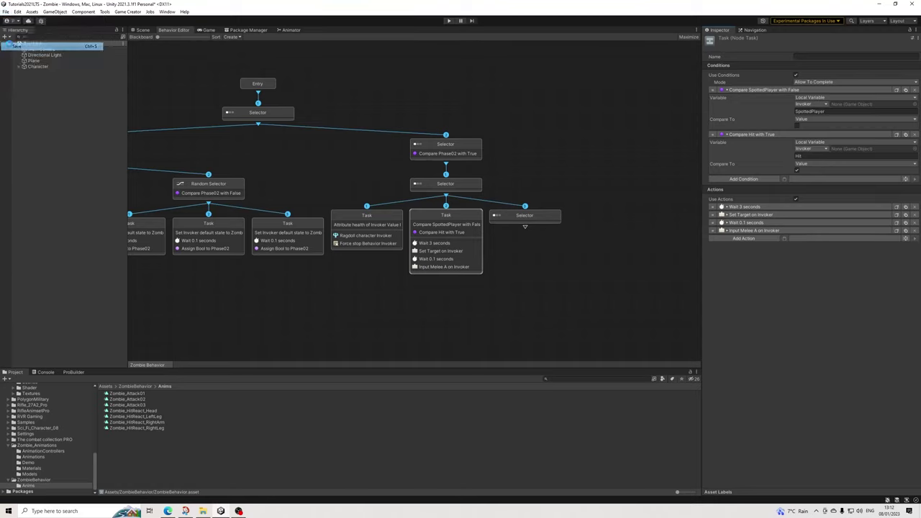
Create a Game Creator Player character in the scene.
right_click(48, 84)
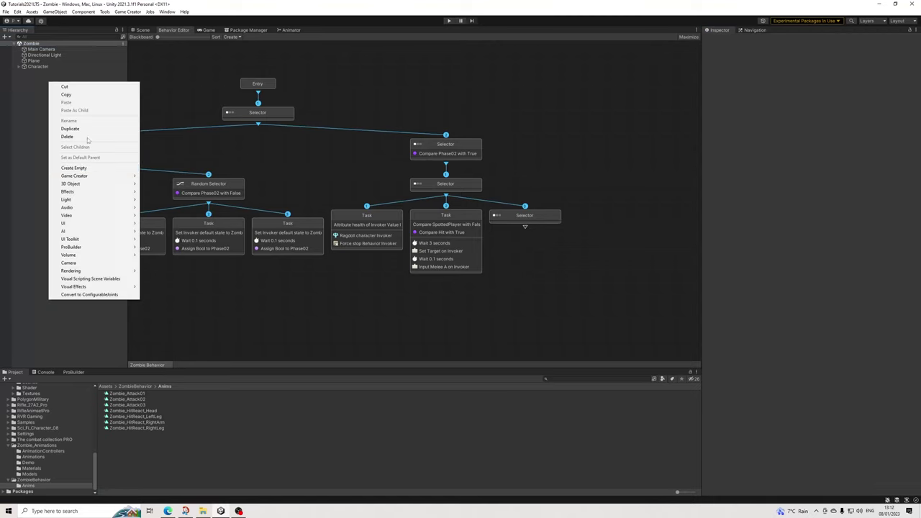
mouse_move(108, 176)
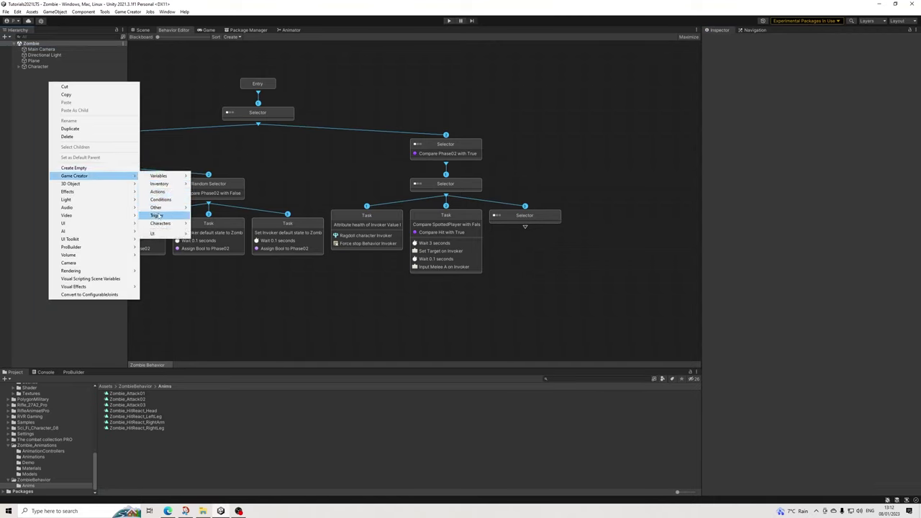
mouse_move(181, 176)
mouse_move(160, 223)
click(209, 230)
Add a Stats component to the Player and collapse it.
click(778, 316)
click(795, 306)
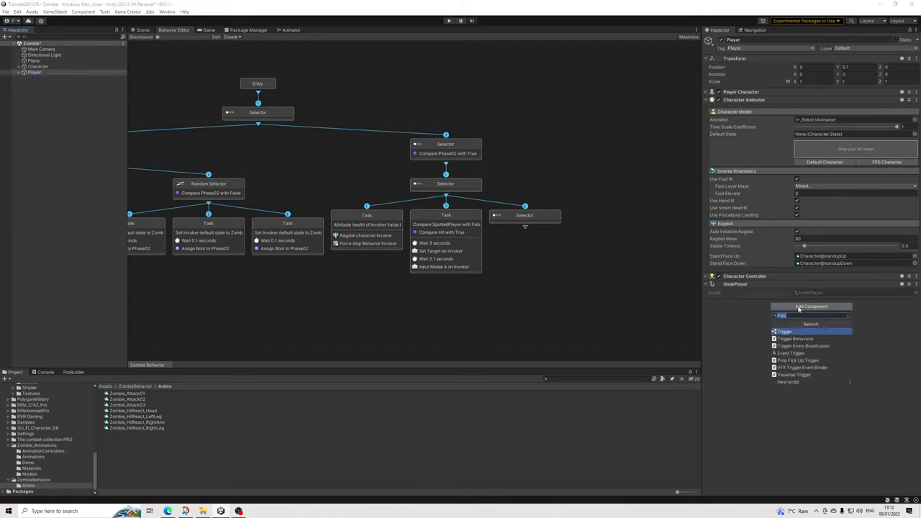
text(stats)
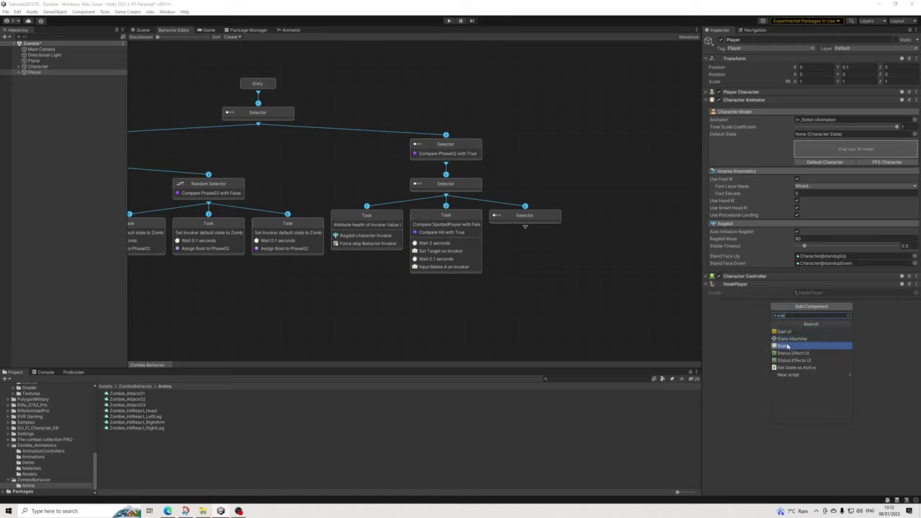
key(Return)
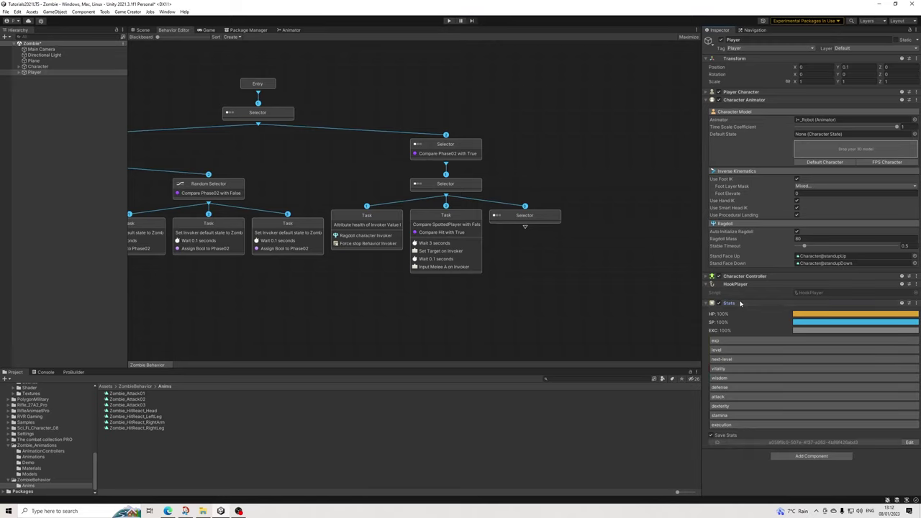
click(791, 303)
Add a Character Melee component to the Player.
click(794, 314)
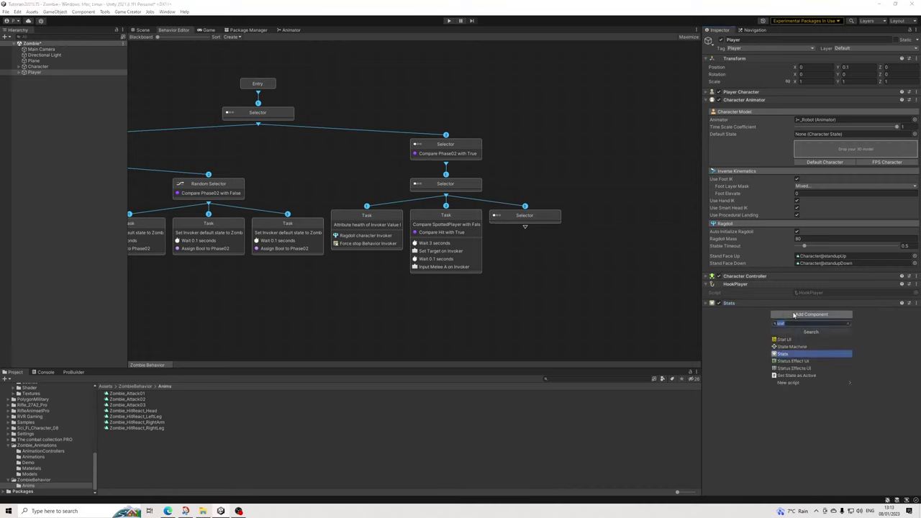
text(chara)
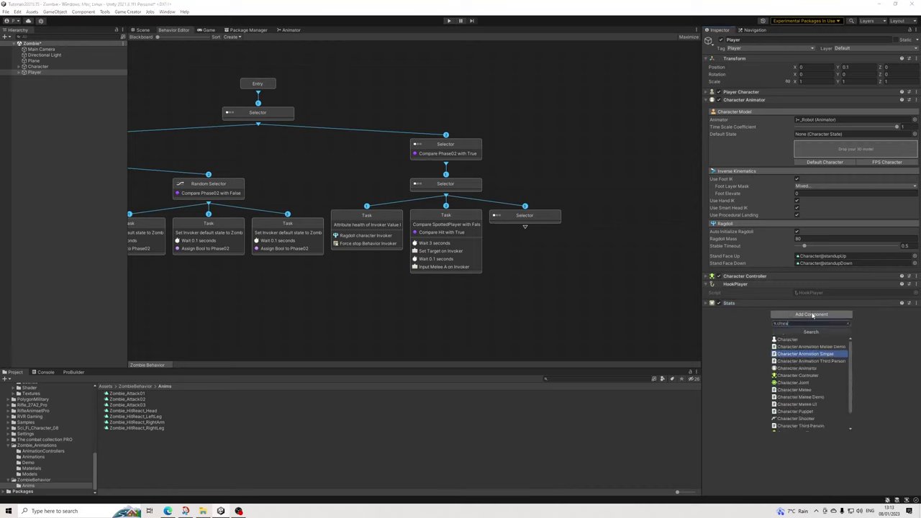
key(Down)
key(Down)
key(Down)
key(Down)
key(Down)
key(Return)
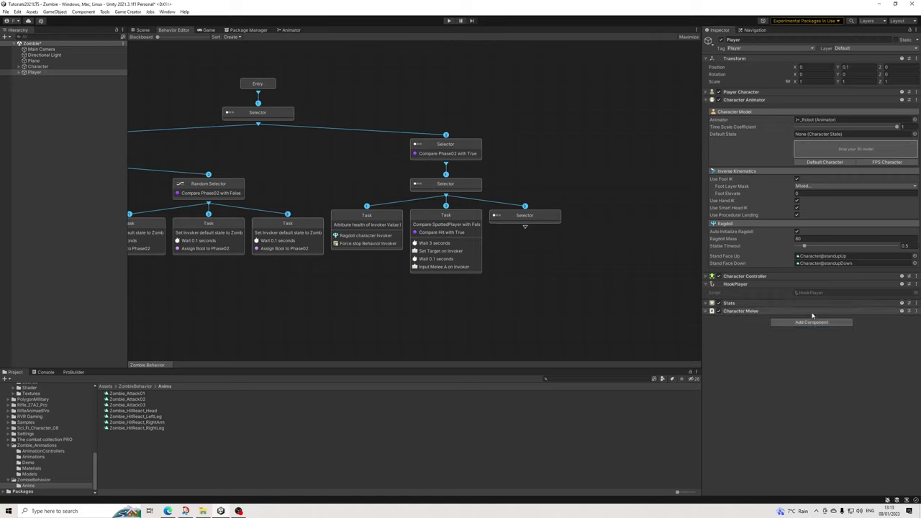
Move the Player in the Scene view away from the zombie along the Z axis to about -1.834.
right_click(41, 82)
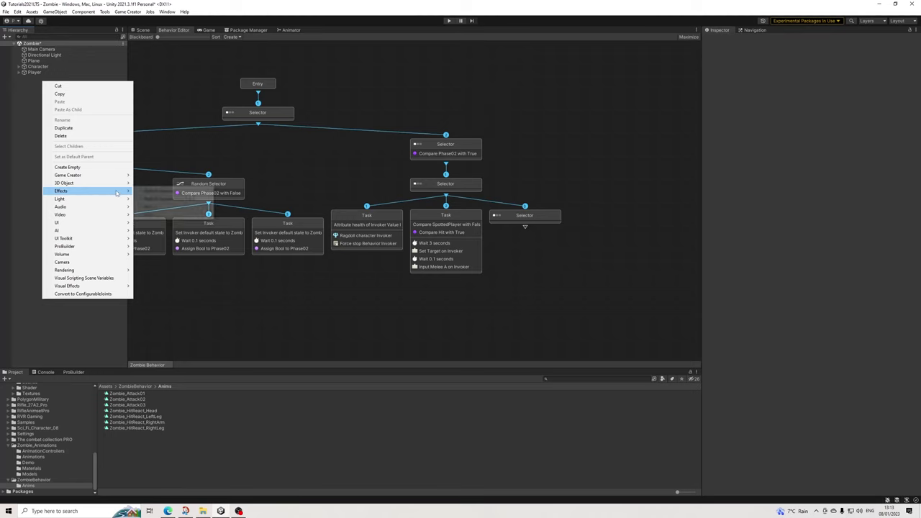
click(150, 32)
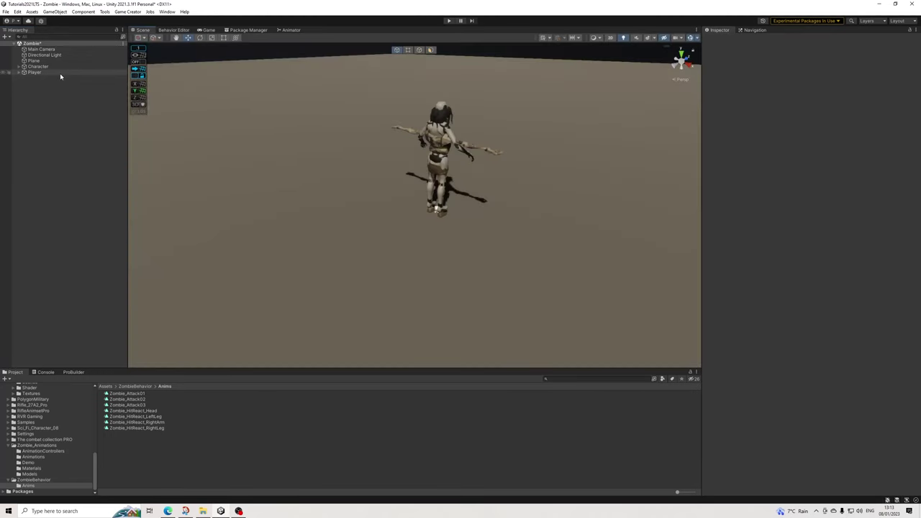
click(38, 74)
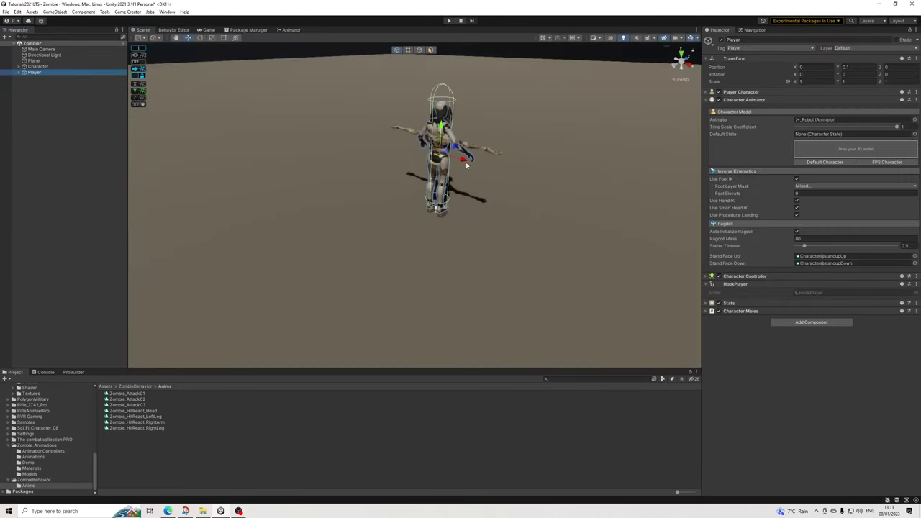
drag(454, 149, 366, 194)
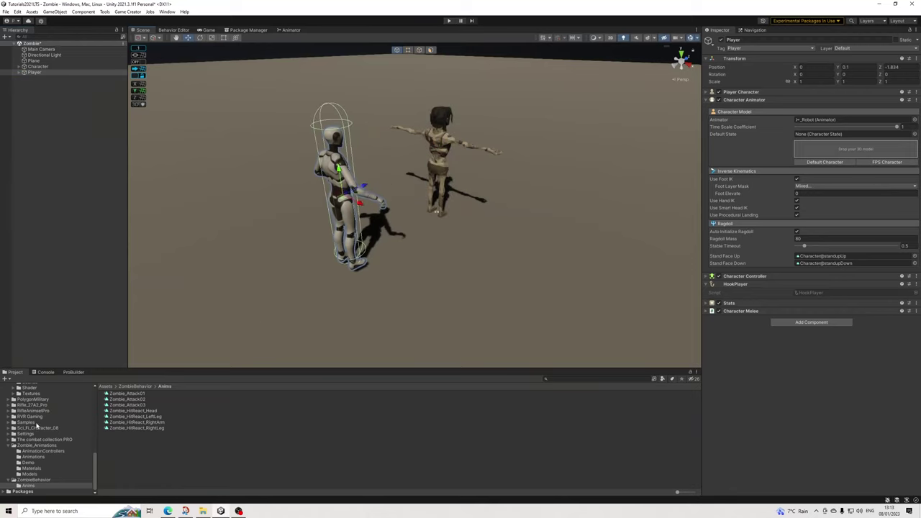
scroll(36, 425, up, 2)
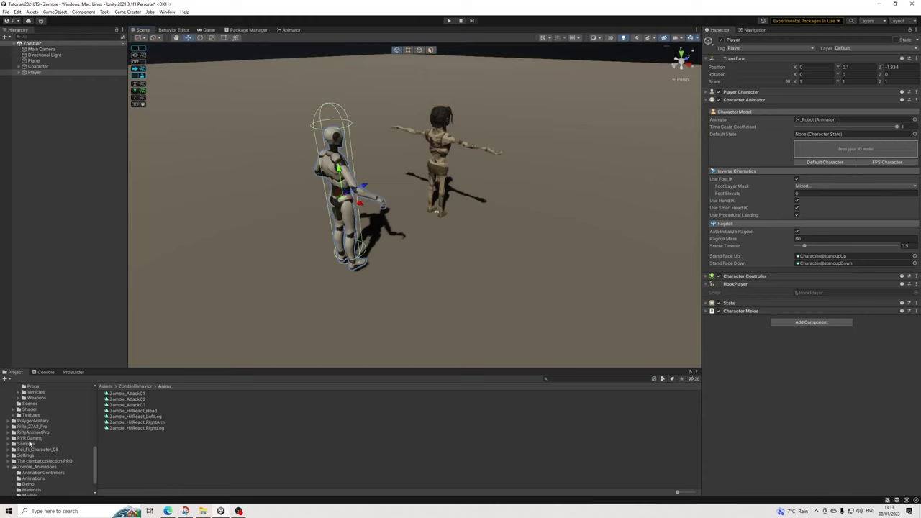
Check the Perception settings of the zombie Character and collapse its Perception and Behavior components.
click(37, 66)
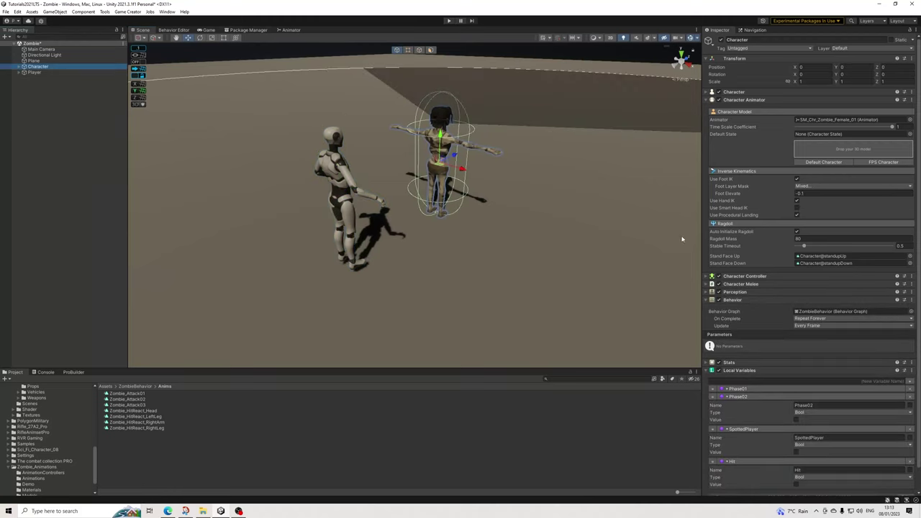
click(736, 292)
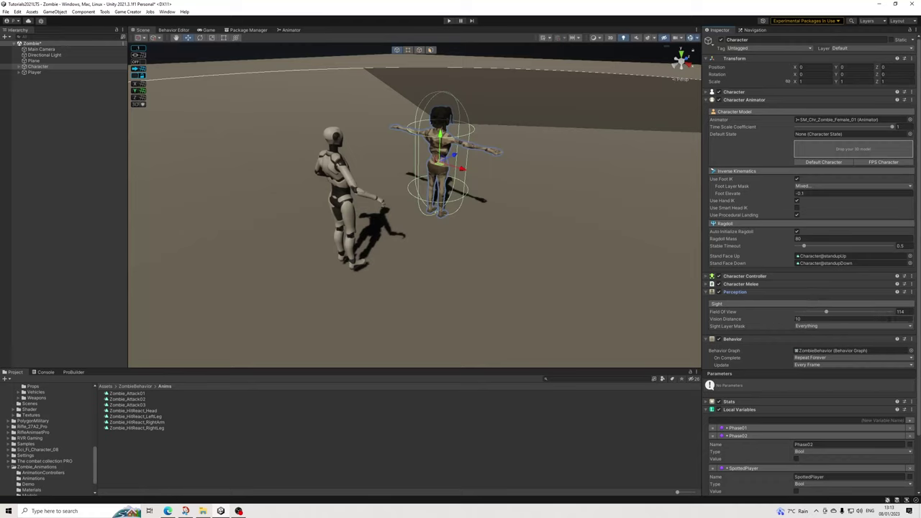
click(730, 292)
click(729, 300)
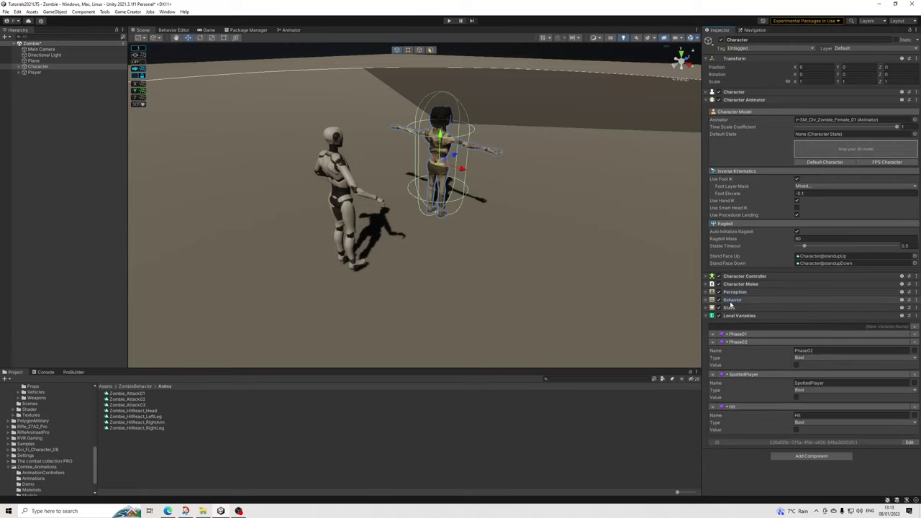
Create a Game Creator Trigger object in the scene and remove its Sphere Collider component.
click(40, 74)
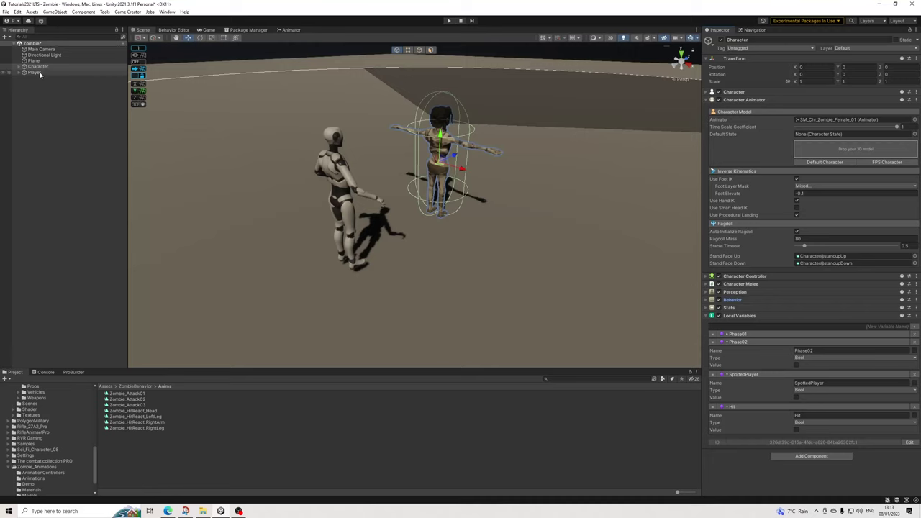
right_click(36, 101)
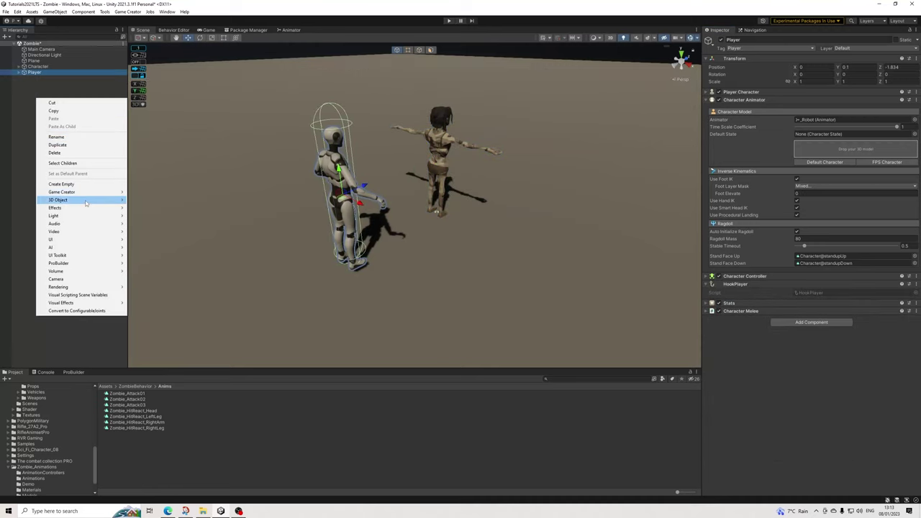
mouse_move(108, 193)
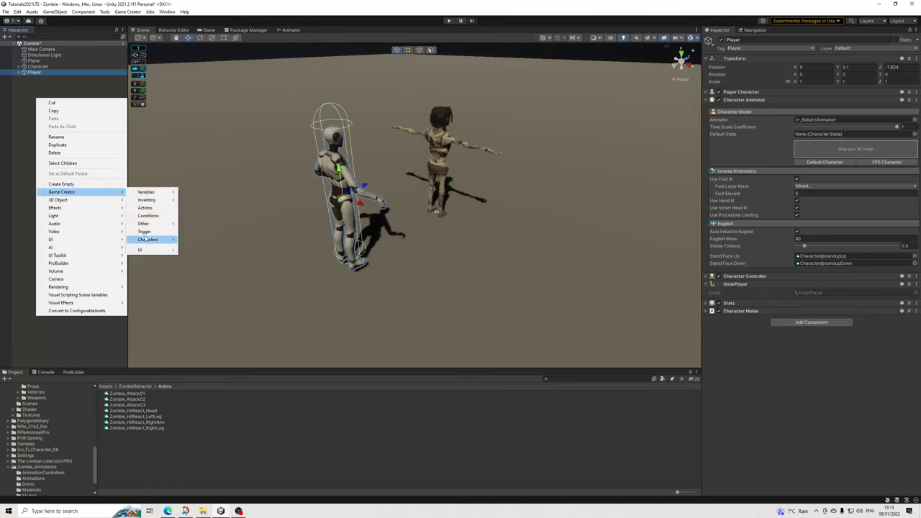
click(145, 231)
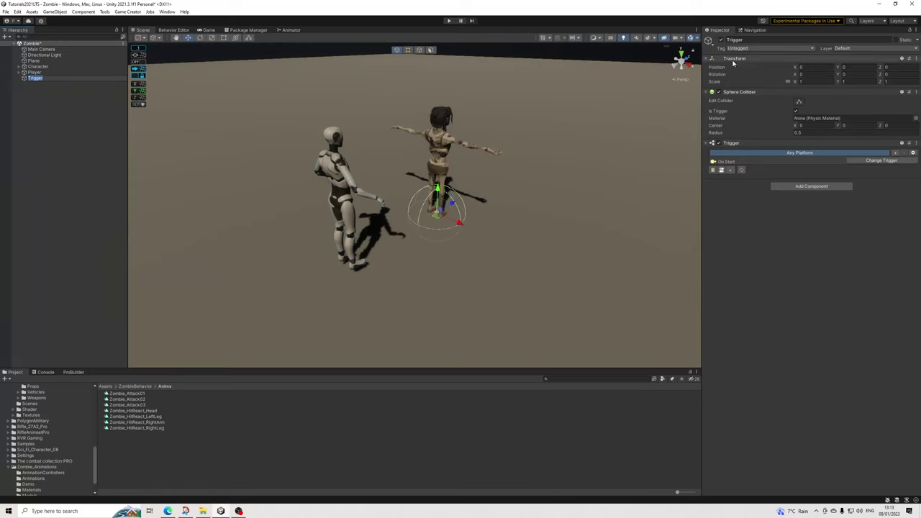
click(909, 92)
click(871, 110)
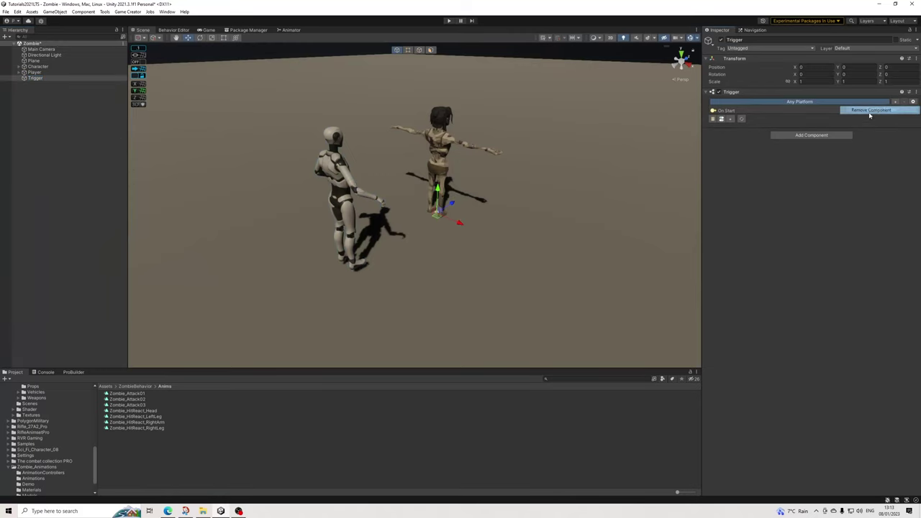
Add an Actions component to the Trigger object and assign it to the On Start trigger.
click(811, 135)
text(a)
click(784, 161)
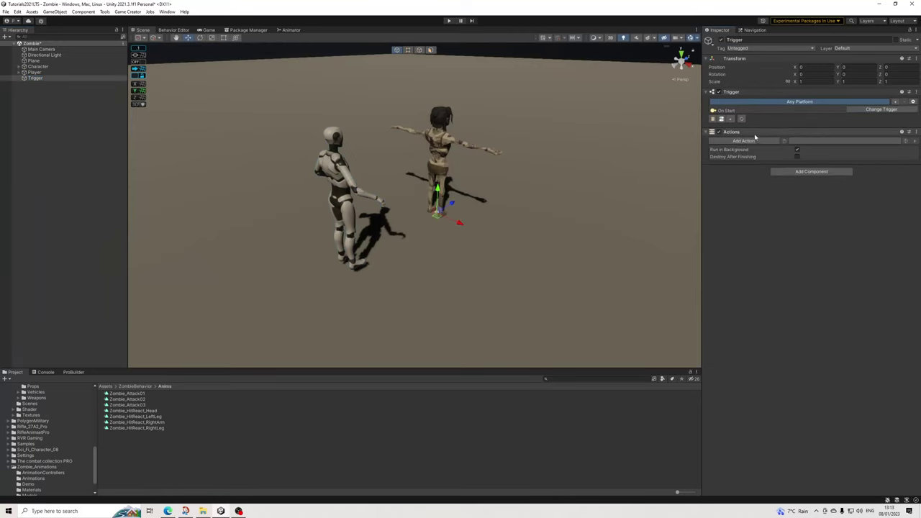
click(731, 118)
drag(753, 132, 748, 127)
Add a draw melee weapon action for the Player that uses SwordWeapon as its Melee Weapon.
click(744, 148)
text(dra)
click(740, 177)
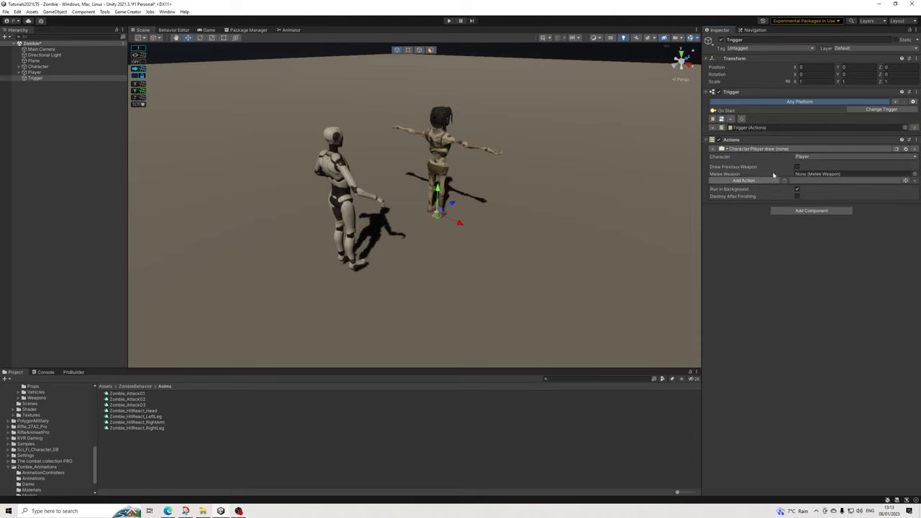
click(914, 175)
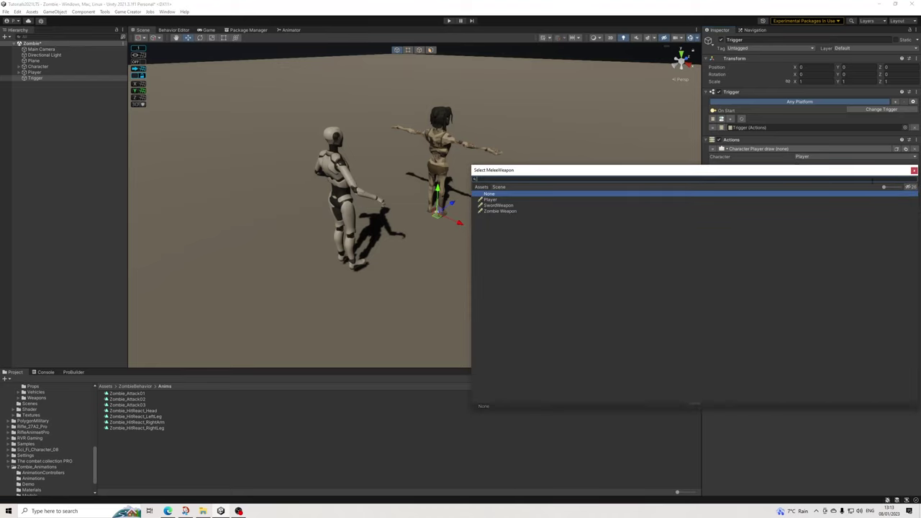
click(512, 206)
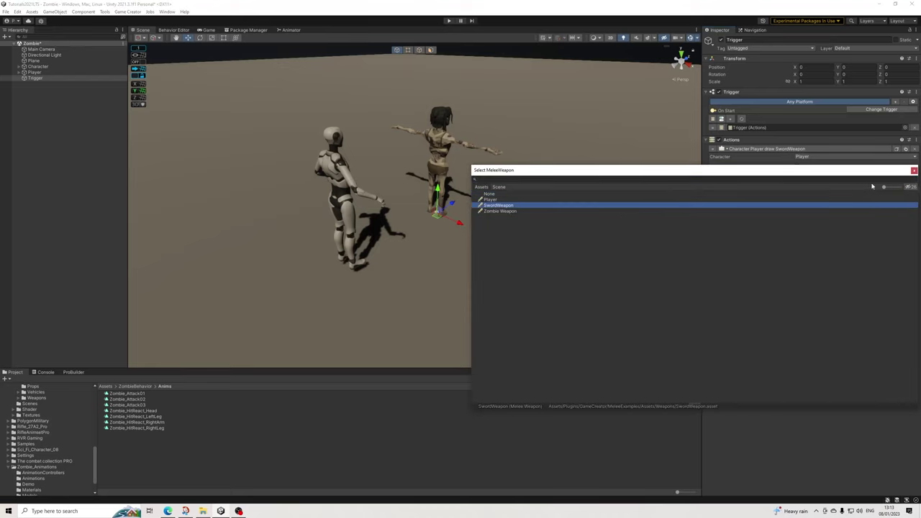
click(914, 170)
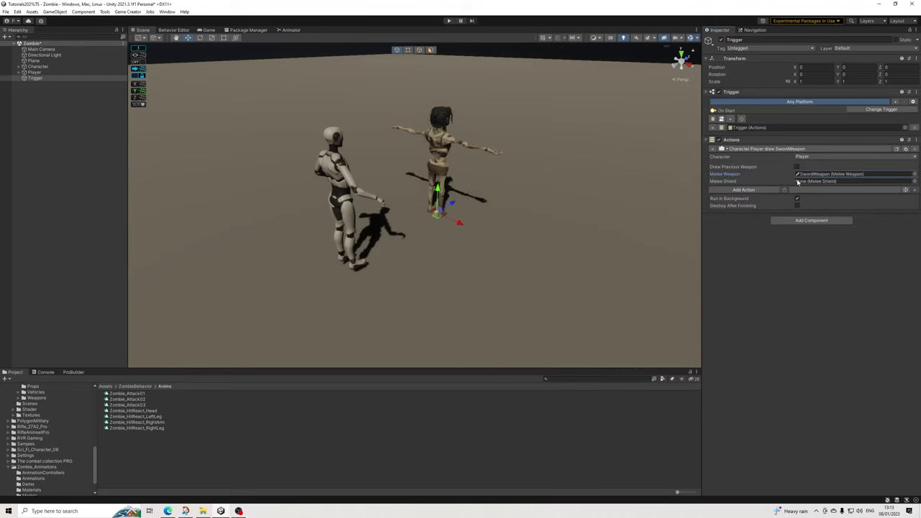
Add a second Trigger component to the Trigger object and change its event to On Mouse Down.
click(786, 221)
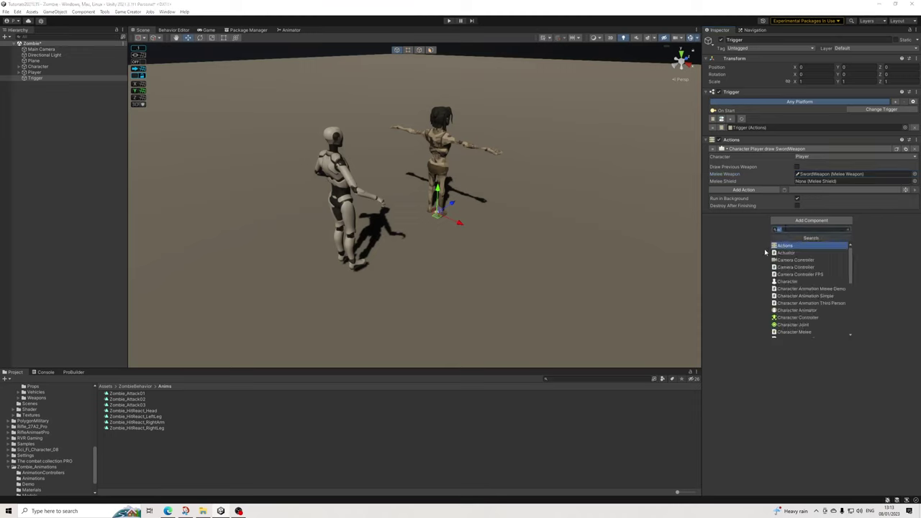
text(trigger)
key(Return)
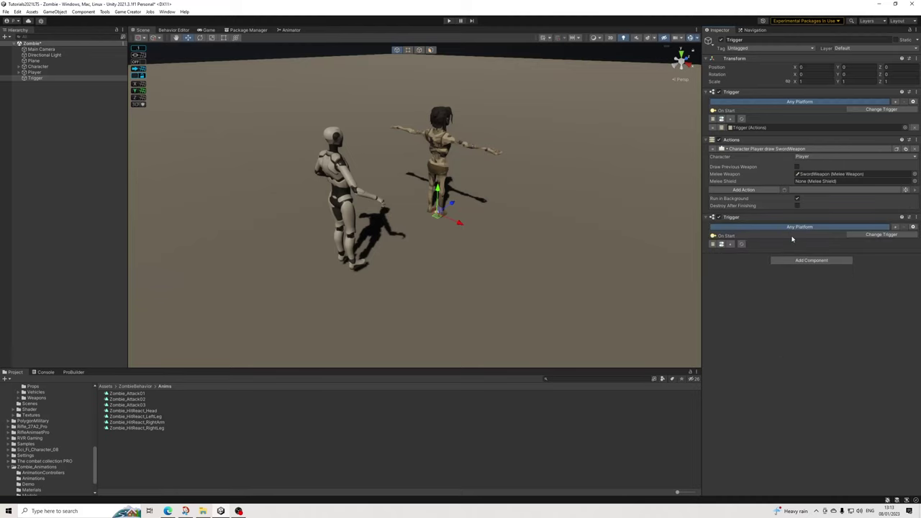
click(861, 236)
text(enab)
key(BackSpace)
key(BackSpace)
key(BackSpace)
key(BackSpace)
text(mo)
key(Return)
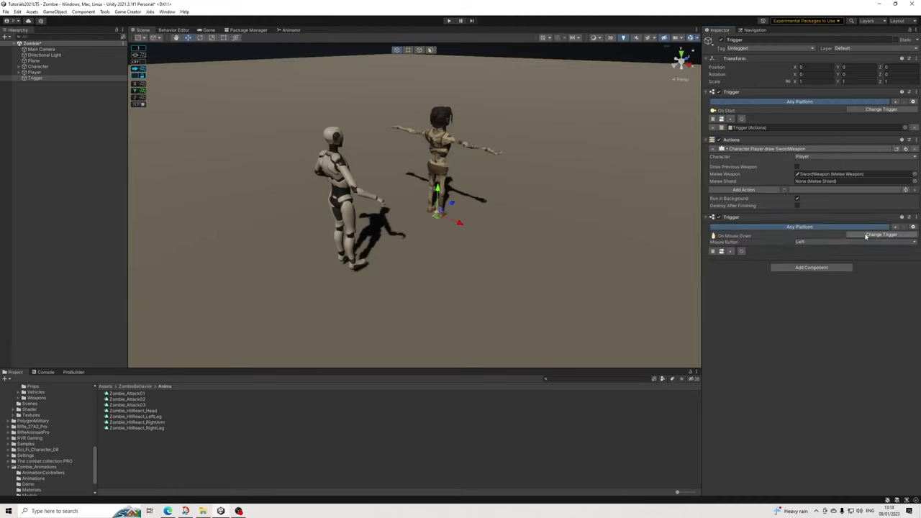
Add an Actions component linked to the On Mouse Down trigger, containing an Input Melee action with key A on the Player.
click(811, 267)
text(actions)
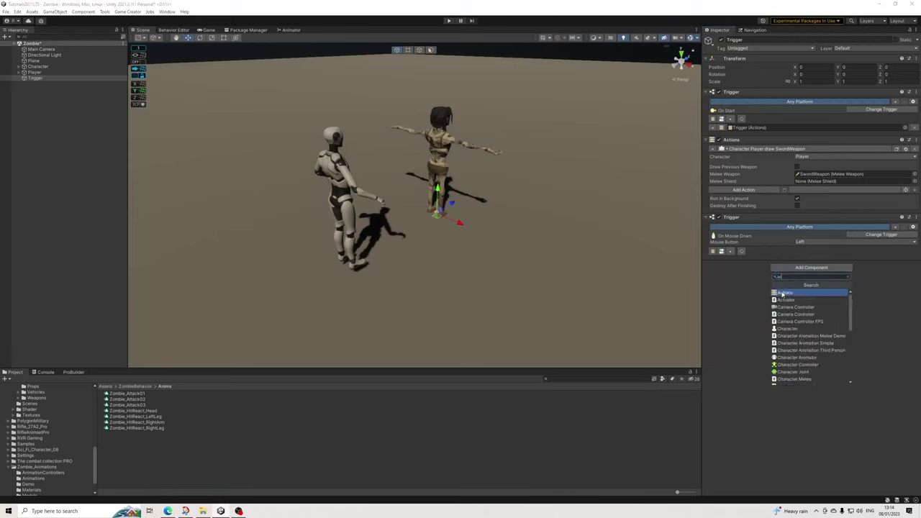
key(Return)
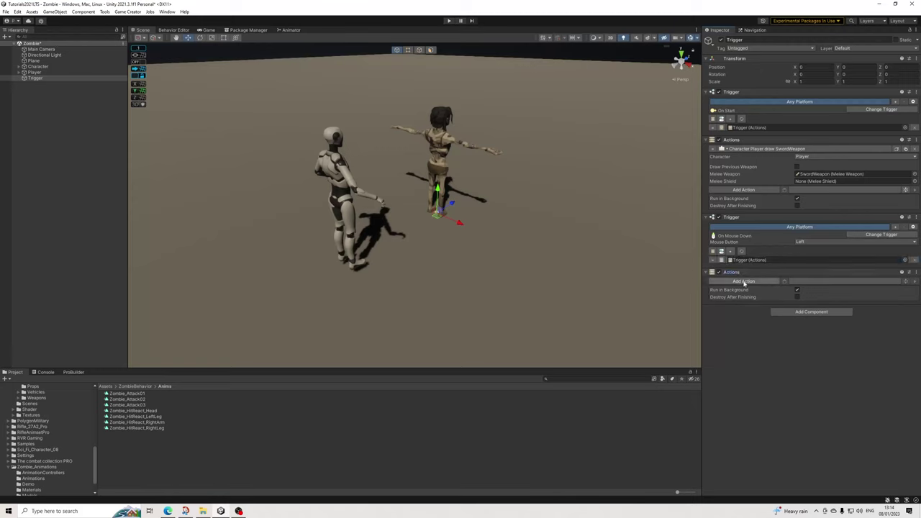
click(744, 281)
text(drainput)
key(Return)
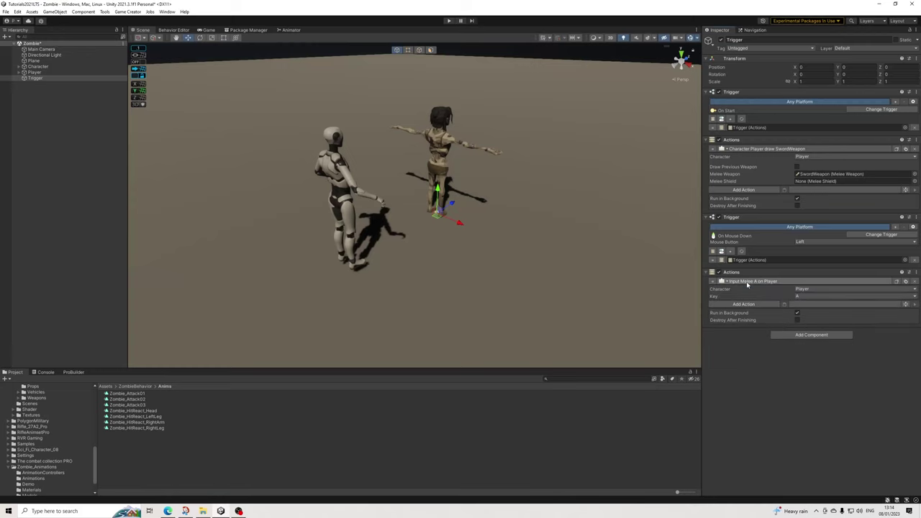
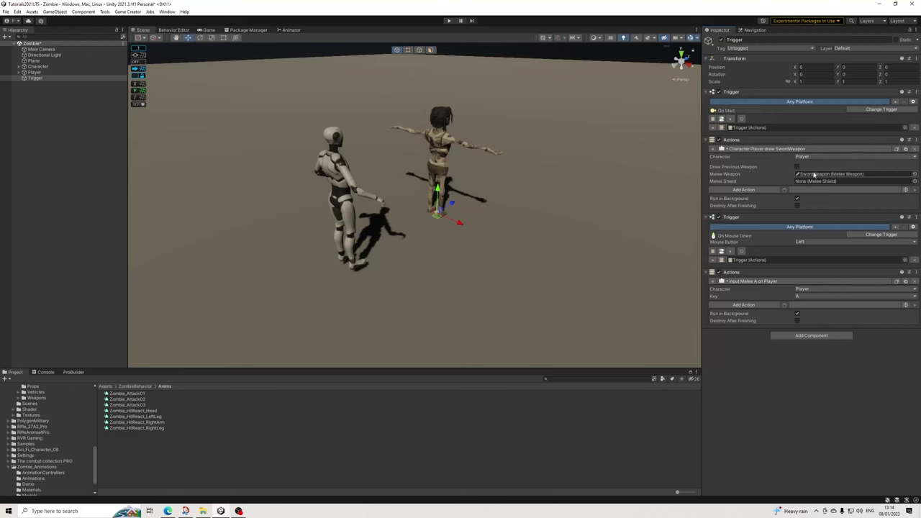
Examine the SwordWeapon asset's combos and check the Affected Bones of its melee clips, including MyAttack1, MyAttack2 and MyAttack3.
click(813, 174)
click(121, 400)
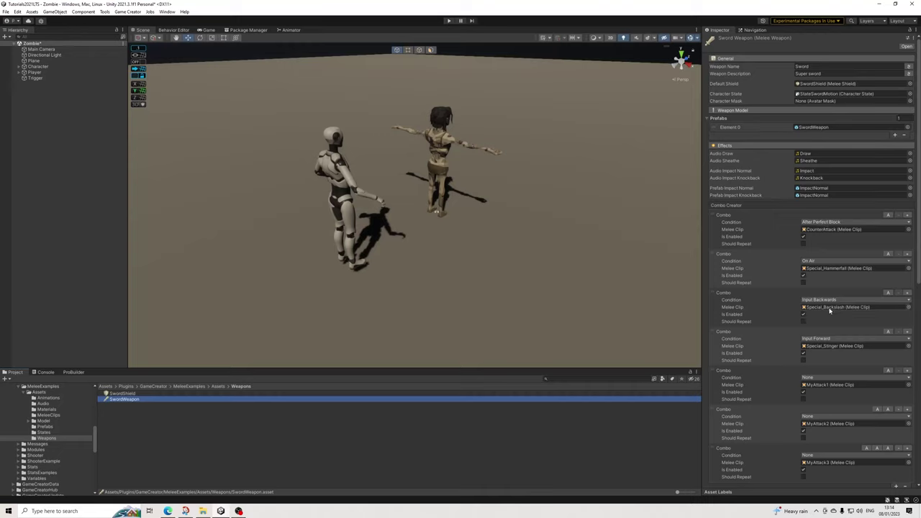
click(828, 385)
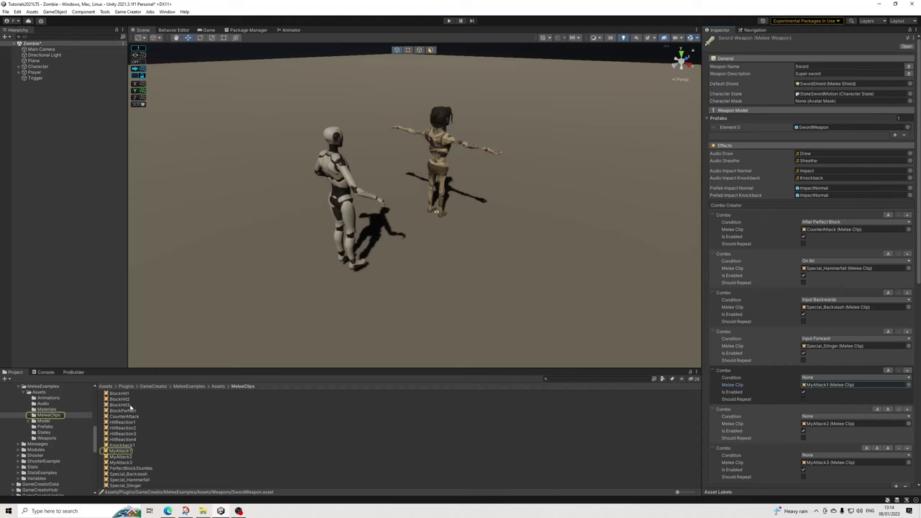
click(131, 451)
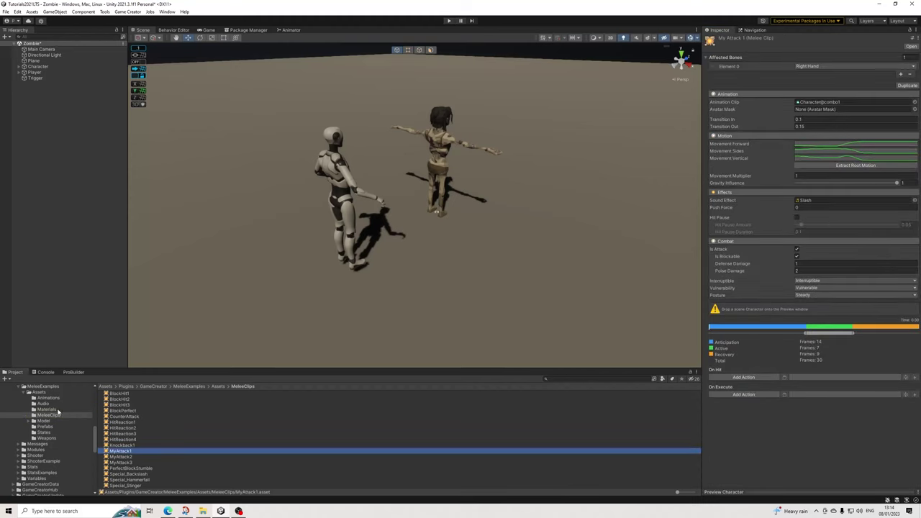
key(Down)
key(Down)
key(Down)
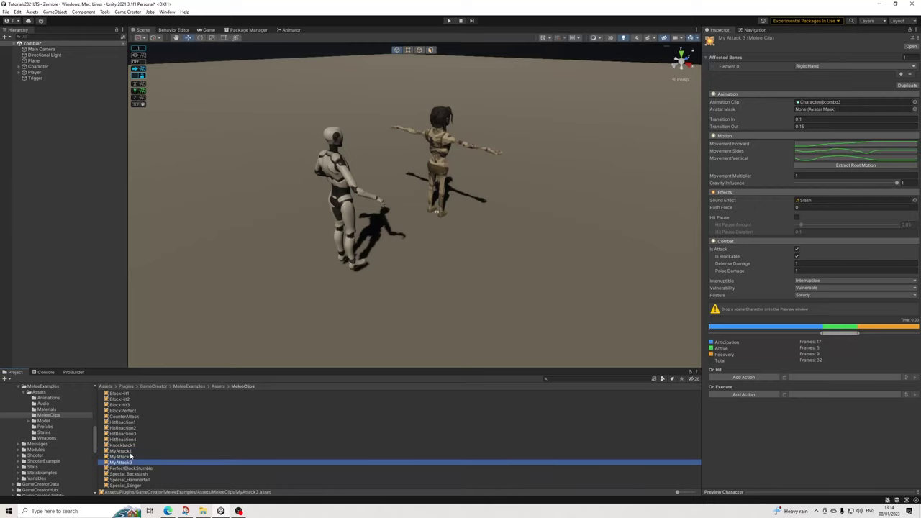
key(Up)
key(Up)
key(Up)
key(Up)
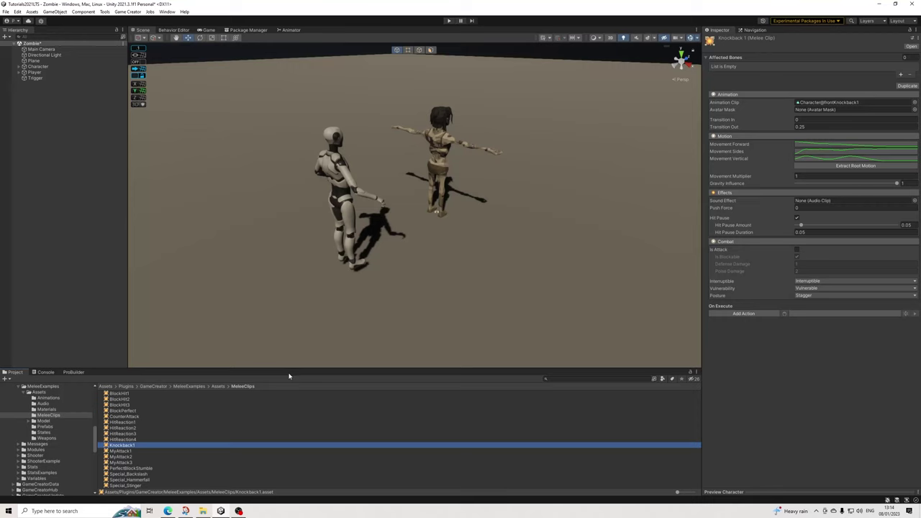
key(Up)
Add Right Hand as an affected bone of the CounterAttack melee clip.
click(192, 417)
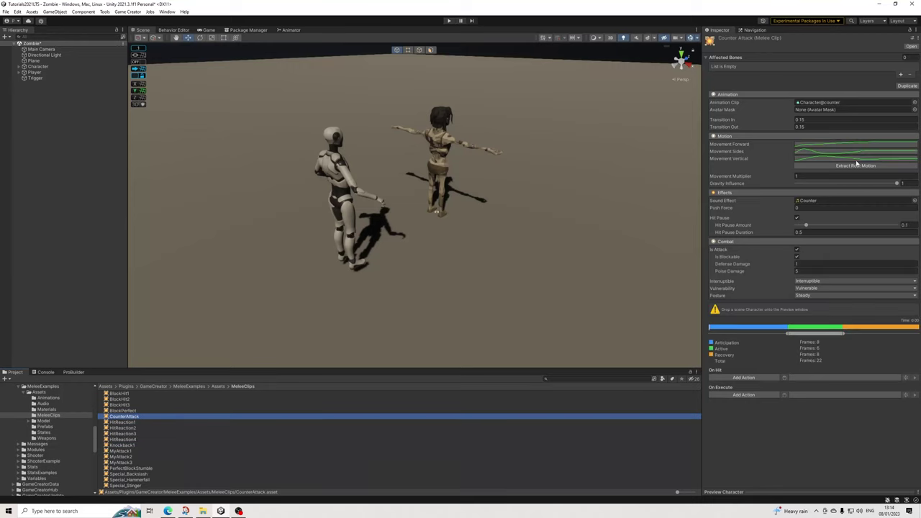
click(899, 74)
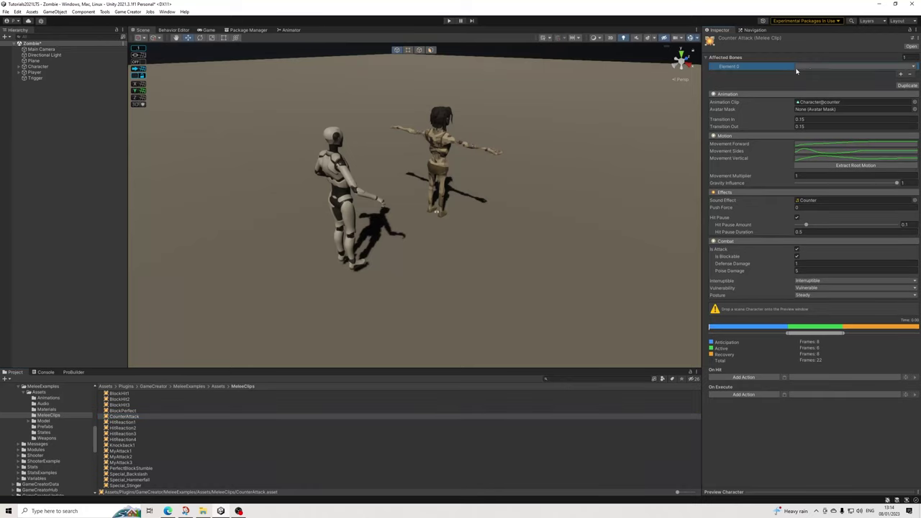
click(820, 67)
click(813, 79)
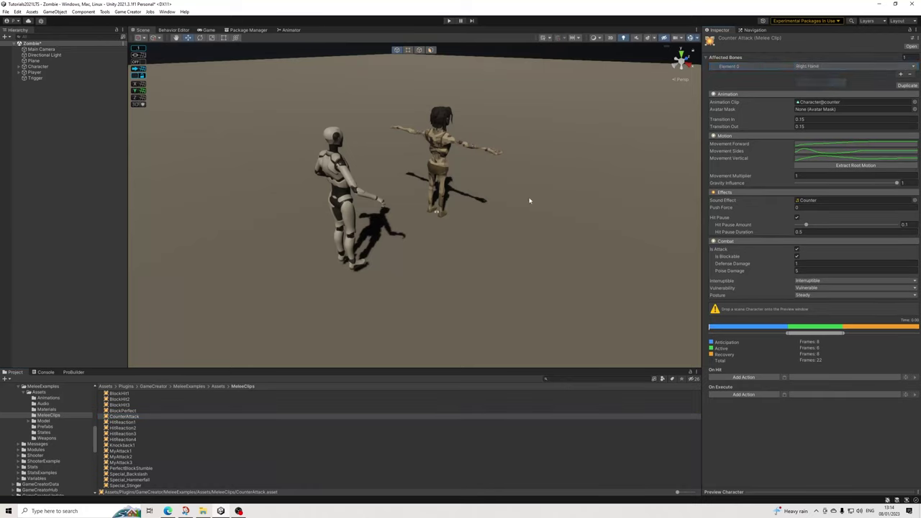
Add Right Hand as an affected bone of the Special_Backslash melee clip.
click(126, 405)
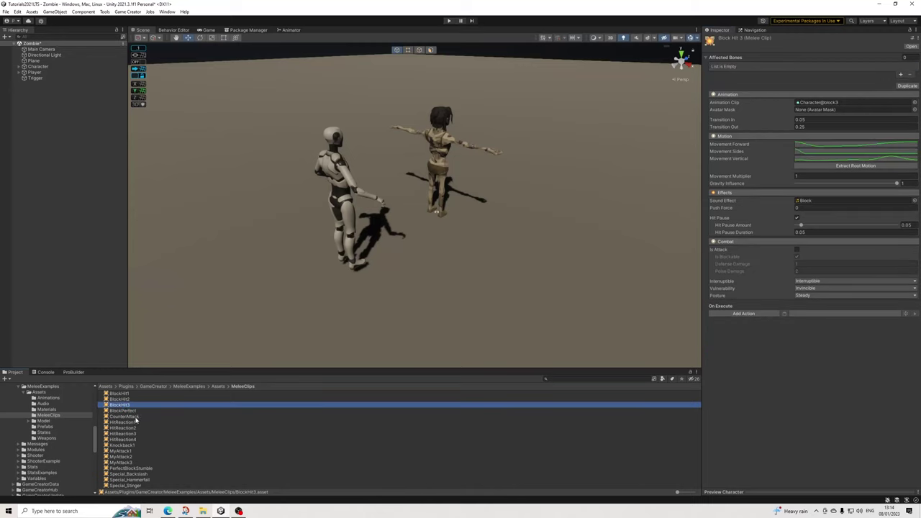
click(136, 475)
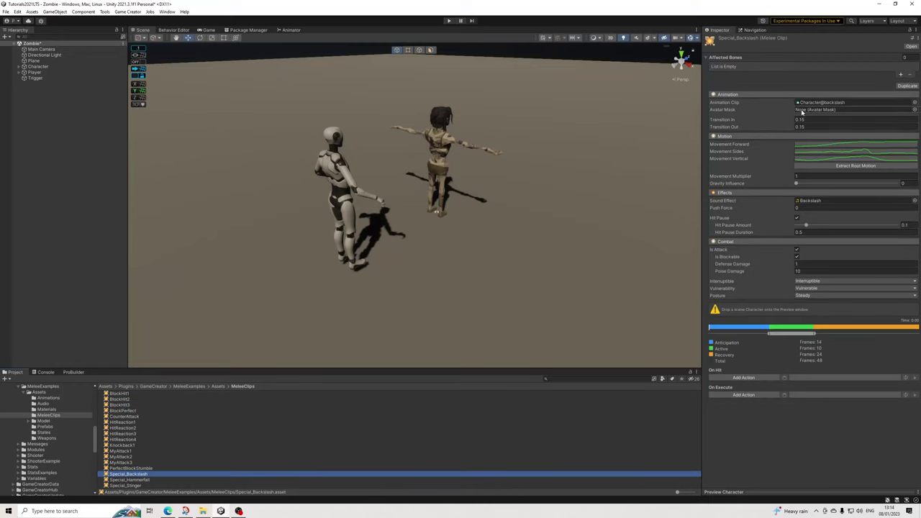
click(901, 76)
click(806, 67)
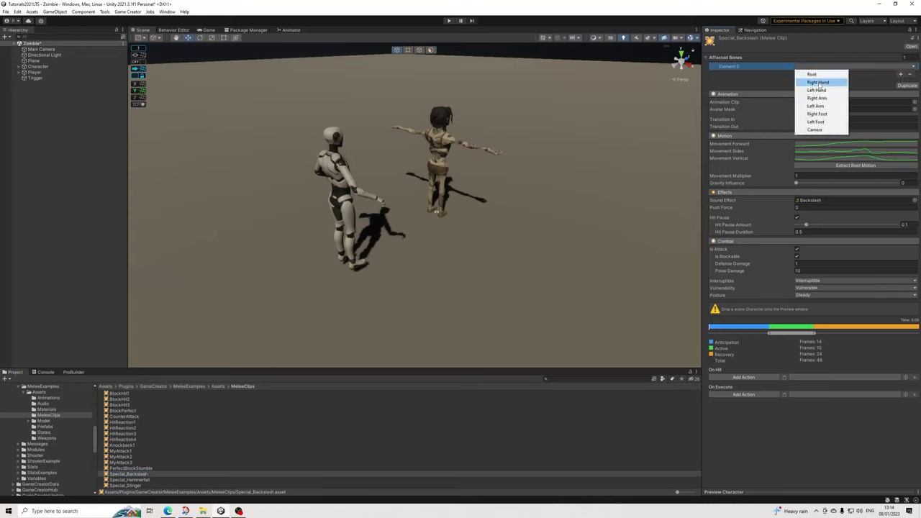
click(818, 83)
Add Right Hand as an affected bone of the Special_Hammerfall melee clip.
click(137, 479)
click(900, 74)
click(806, 66)
click(818, 83)
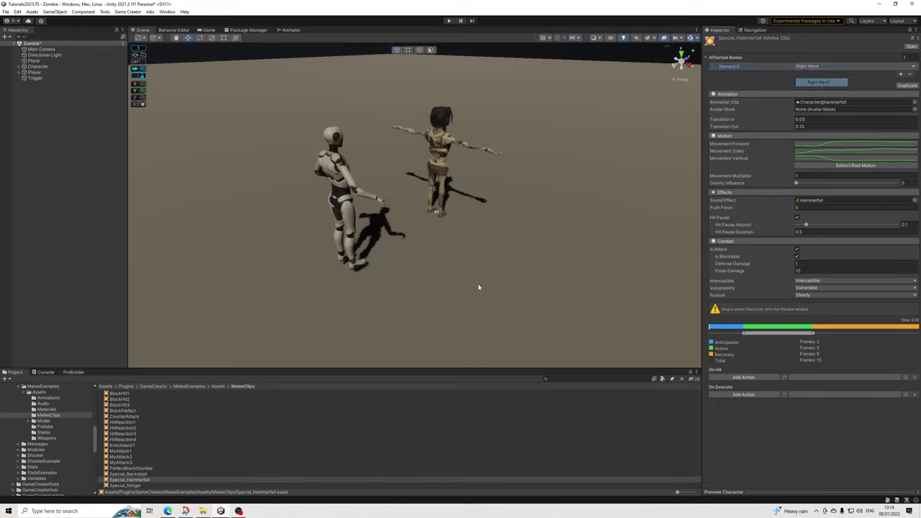
Add Right Hand as an affected bone of the Special_Stinger melee clip.
key(Down)
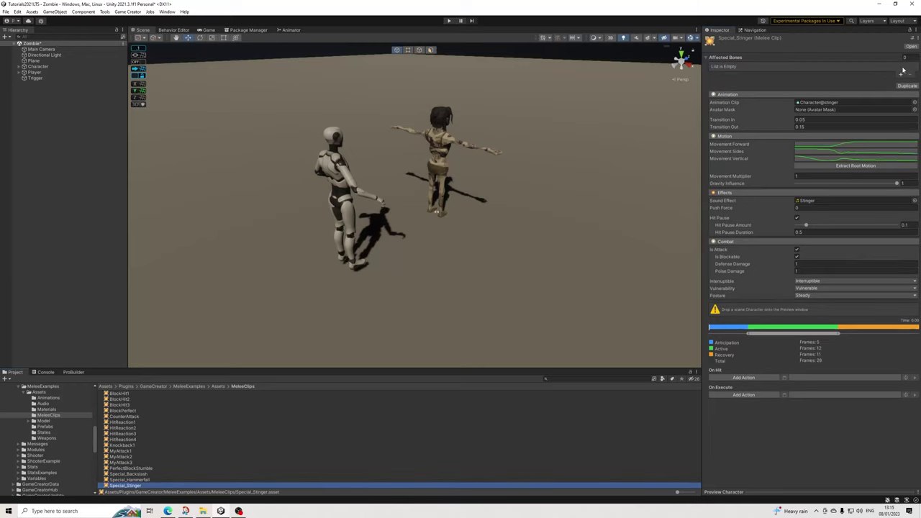
click(900, 74)
click(820, 66)
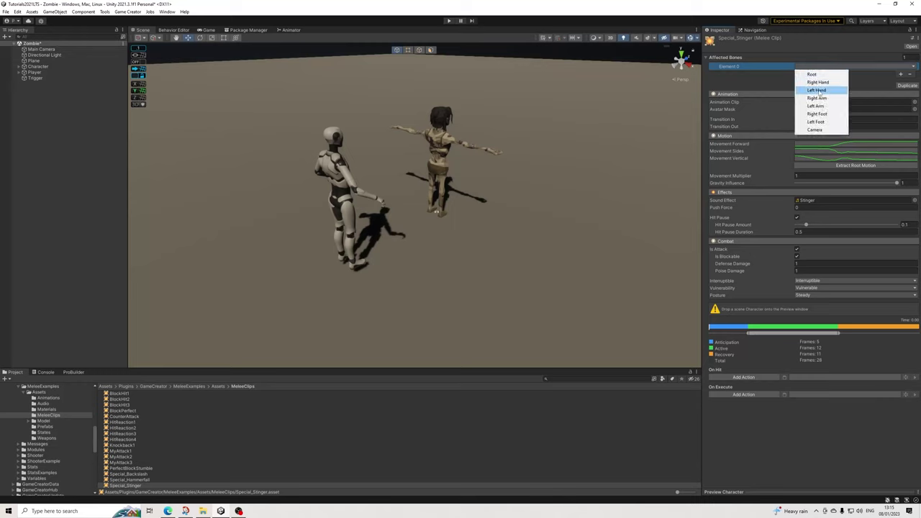
click(820, 82)
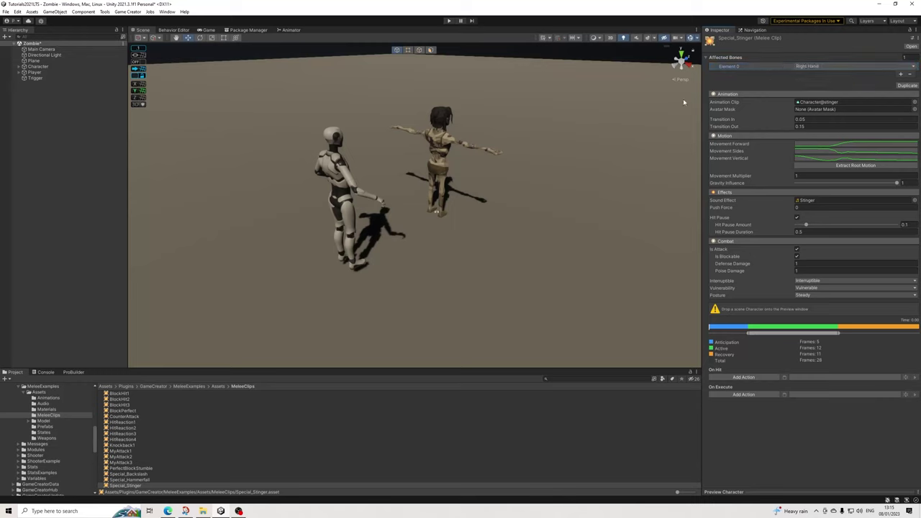
Open the ComboA clip in ZombieBehavior, load the zombie Character into its preview and scrub through the attack animation.
scroll(51, 461, down, 10)
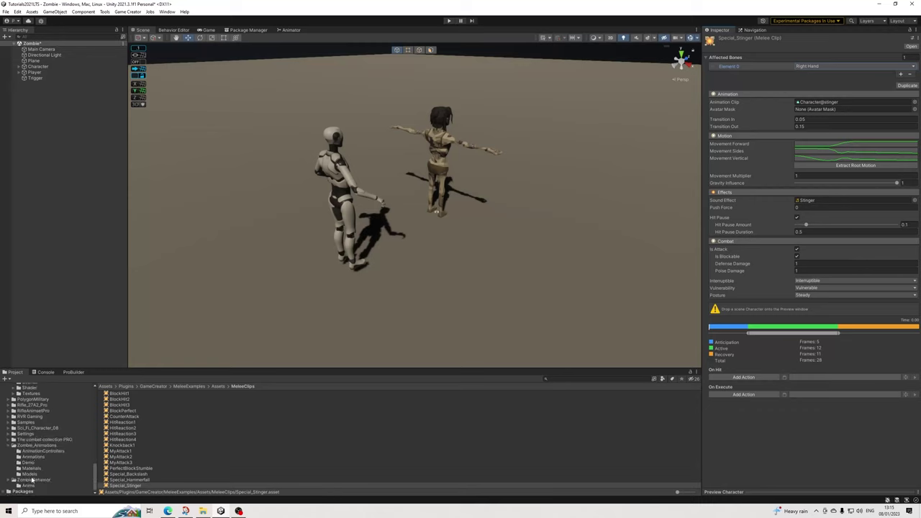
click(33, 480)
click(121, 399)
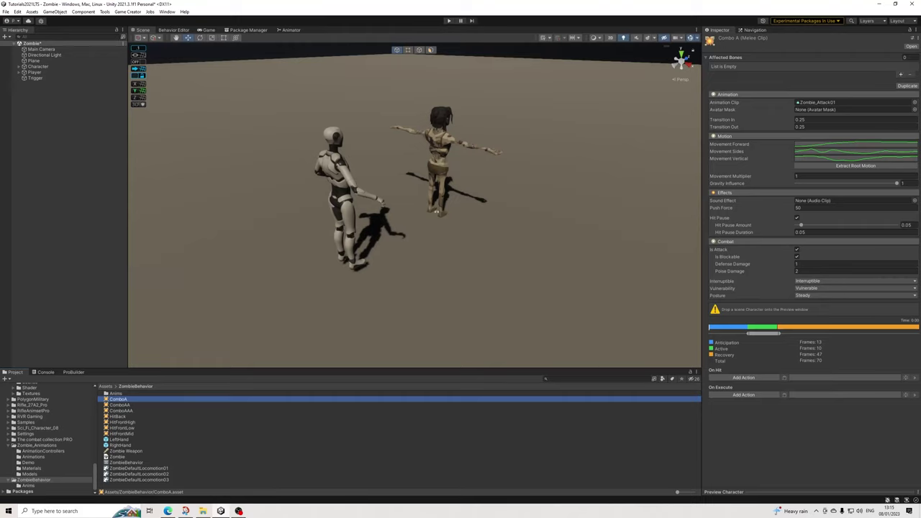
click(763, 493)
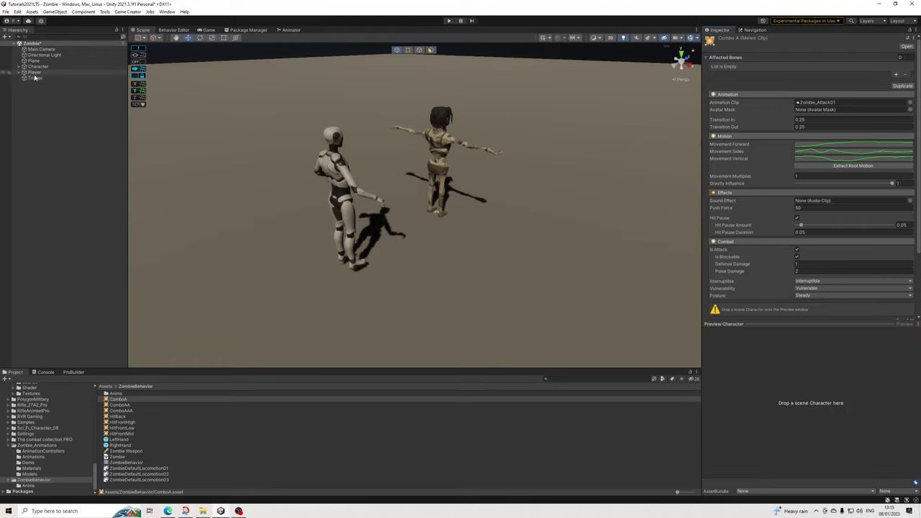
drag(39, 72, 770, 360)
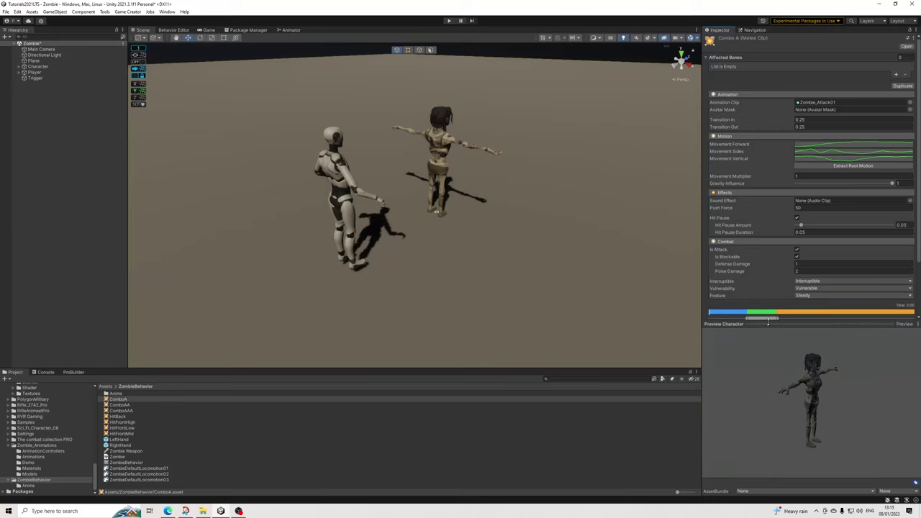
click(766, 324)
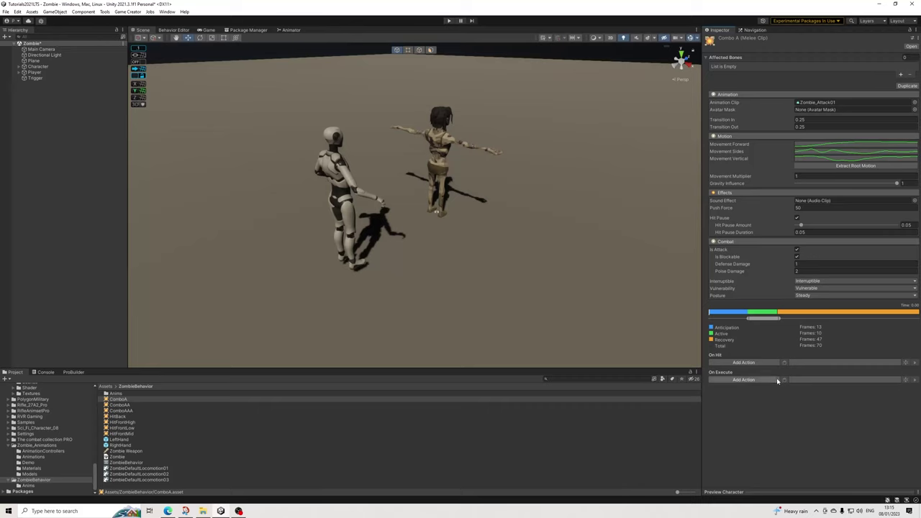
click(747, 493)
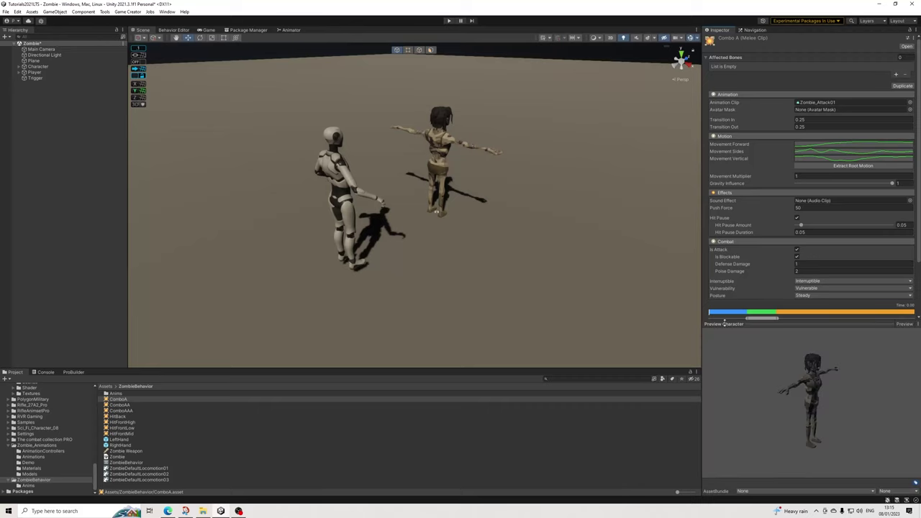
drag(722, 312, 814, 316)
Add Left Hand as an affected bone of the ComboA melee clip.
click(897, 75)
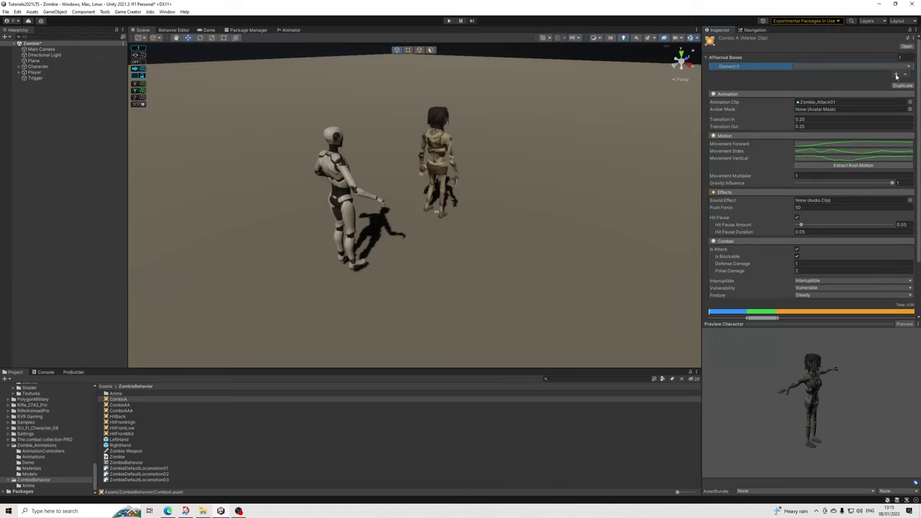
click(854, 67)
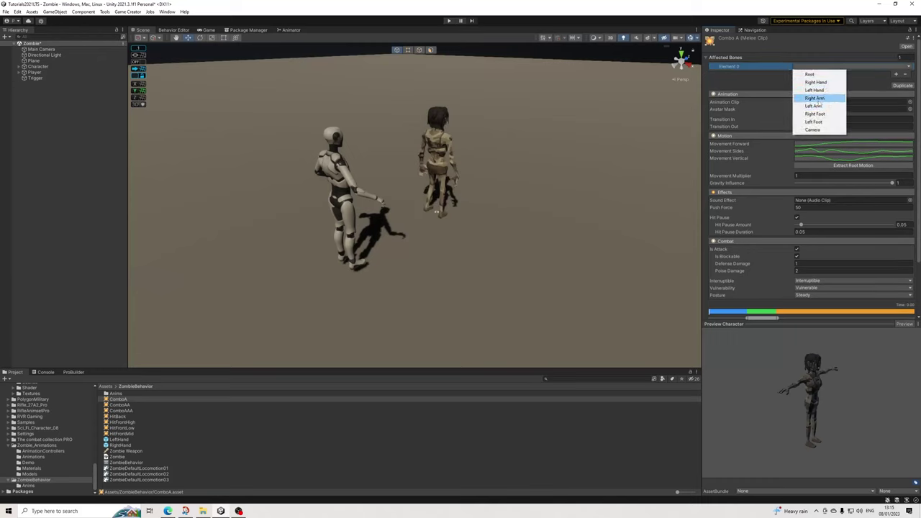
click(819, 91)
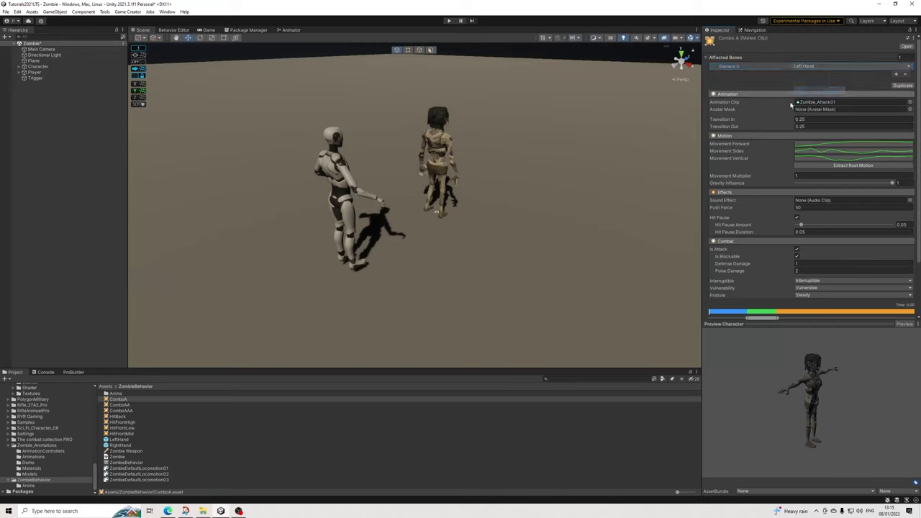
Preview the ComboAA clip's attack animation and add Right Hand as its affected bone.
click(122, 405)
drag(723, 315, 793, 314)
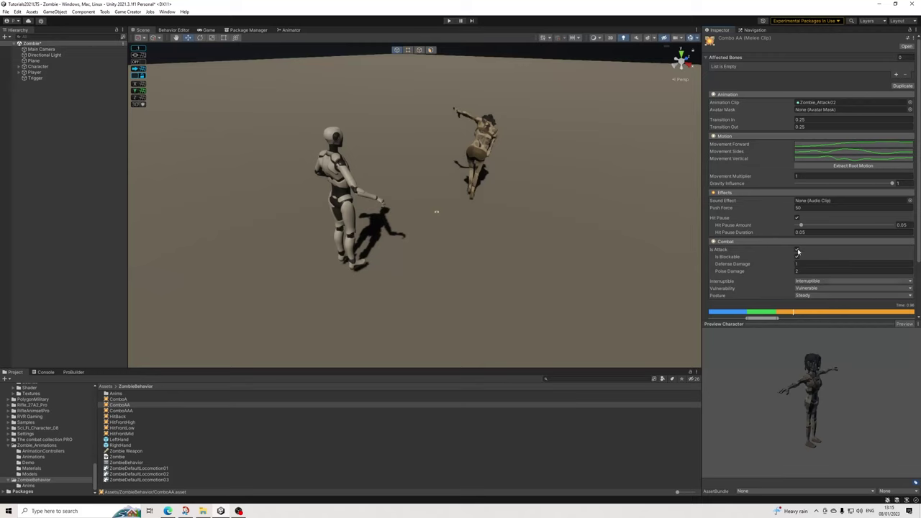
click(895, 74)
click(829, 68)
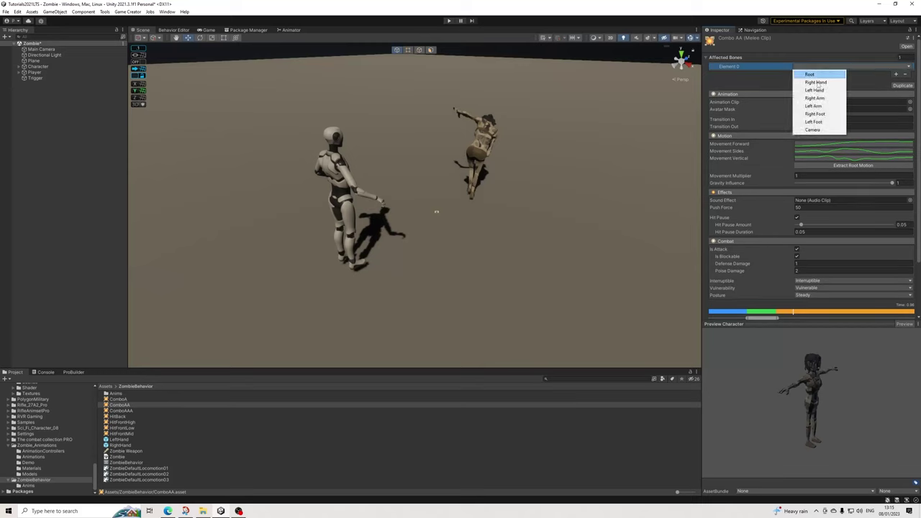
click(815, 82)
Preview the ComboAAA clip's attack animation, set its affected bone to Left Hand, and rewind and close the preview.
click(128, 411)
click(777, 67)
drag(722, 311, 792, 317)
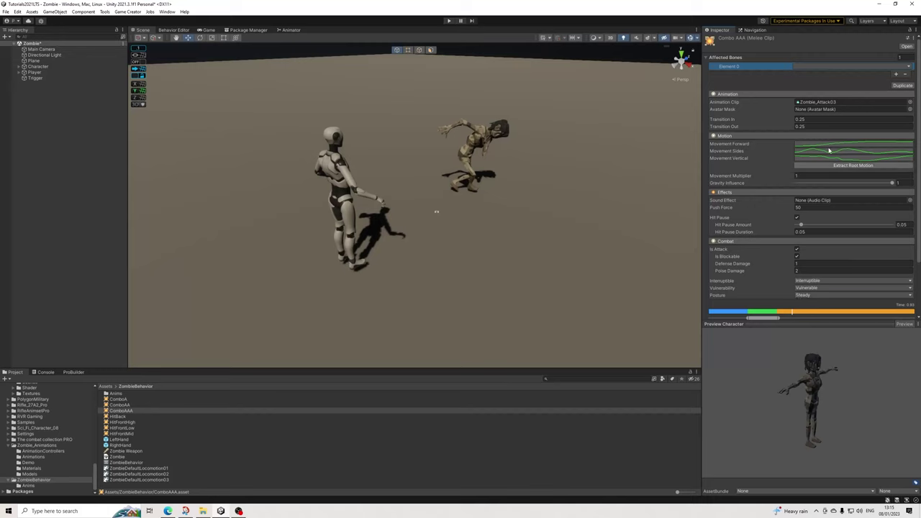
click(811, 68)
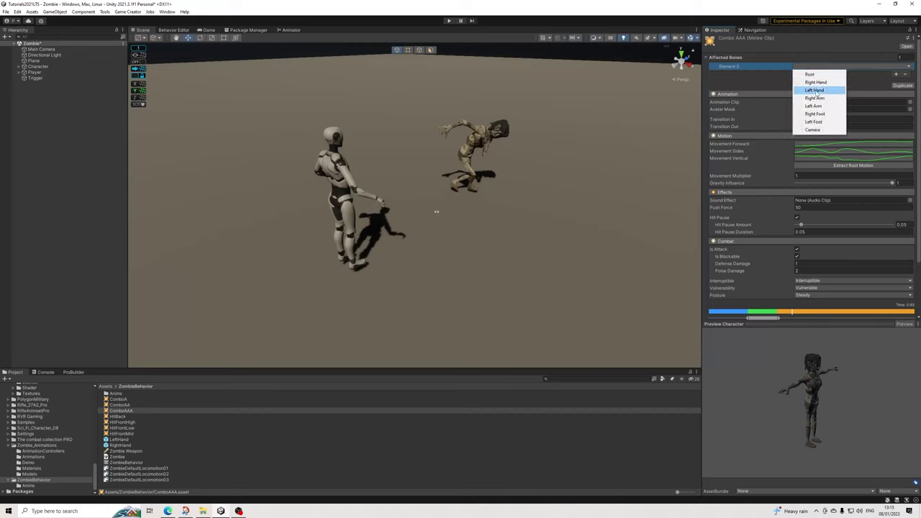
click(815, 91)
drag(738, 315, 664, 314)
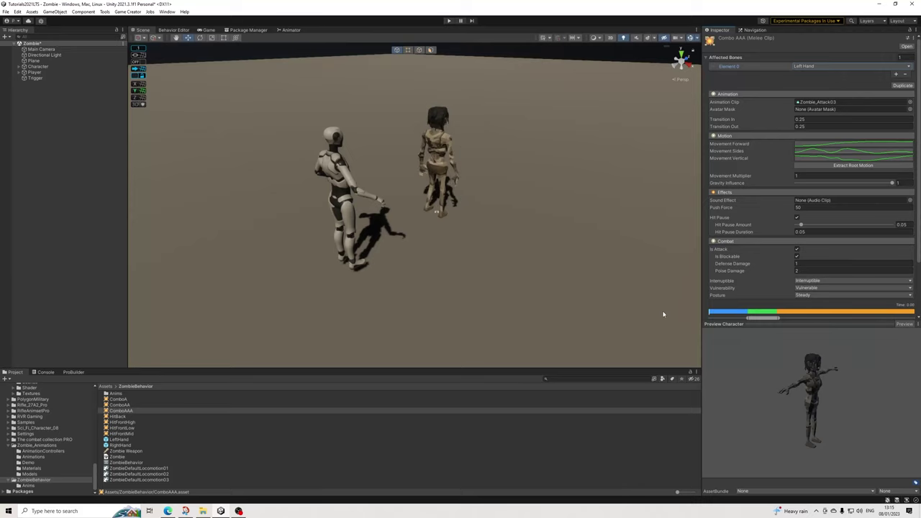
click(792, 325)
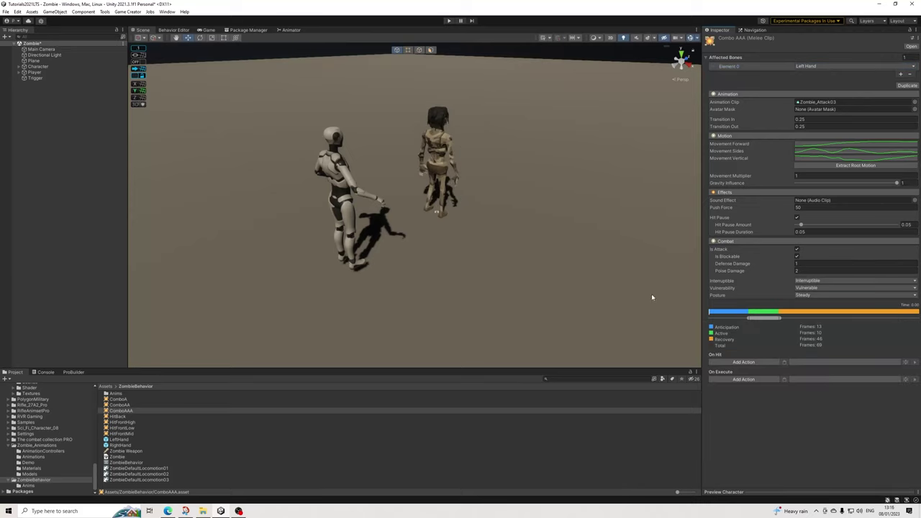
click(38, 66)
click(35, 72)
click(34, 78)
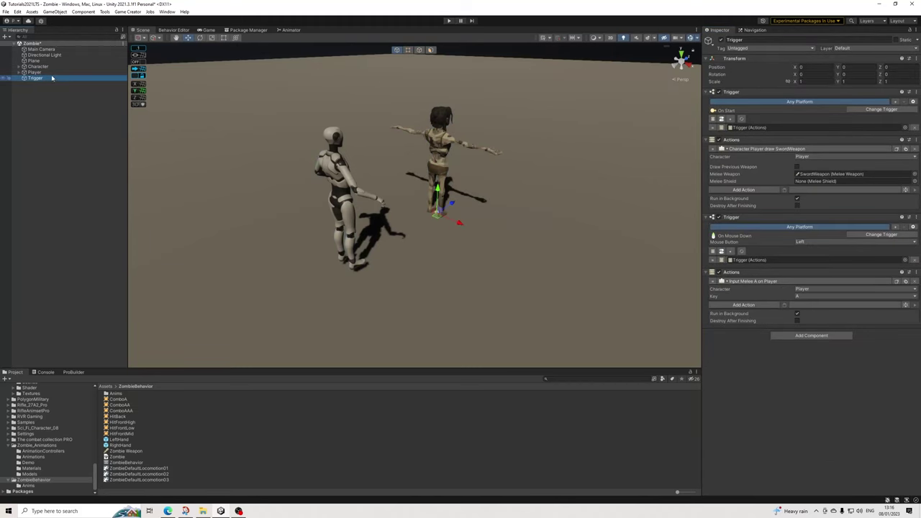
click(35, 72)
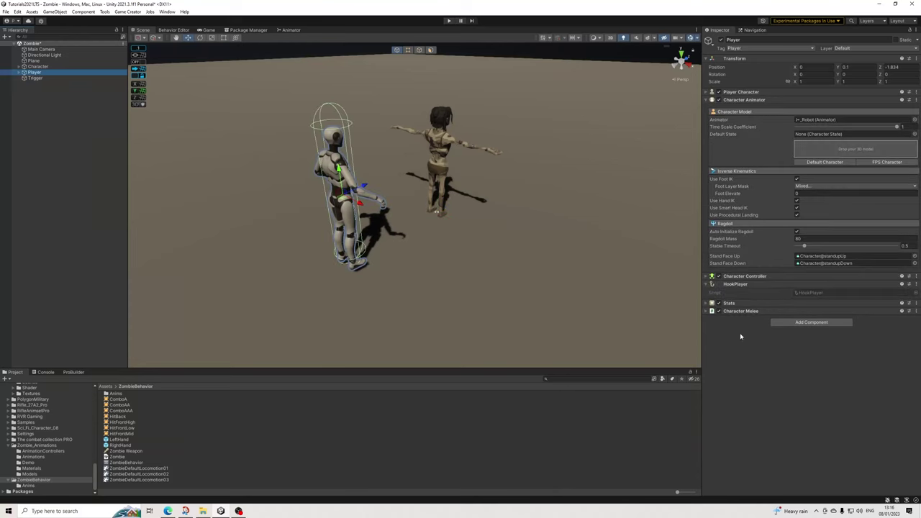
click(35, 77)
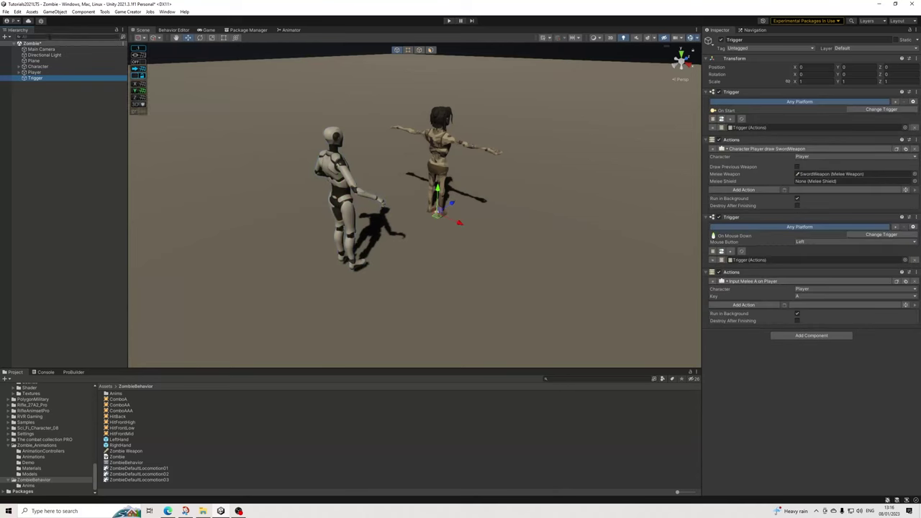
Replace the Player's character model with the SM_Chr_Emo_Female_01 prefab from PolygonApocalypse's Characters folder.
scroll(54, 415, up, 10)
scroll(51, 424, down, 3)
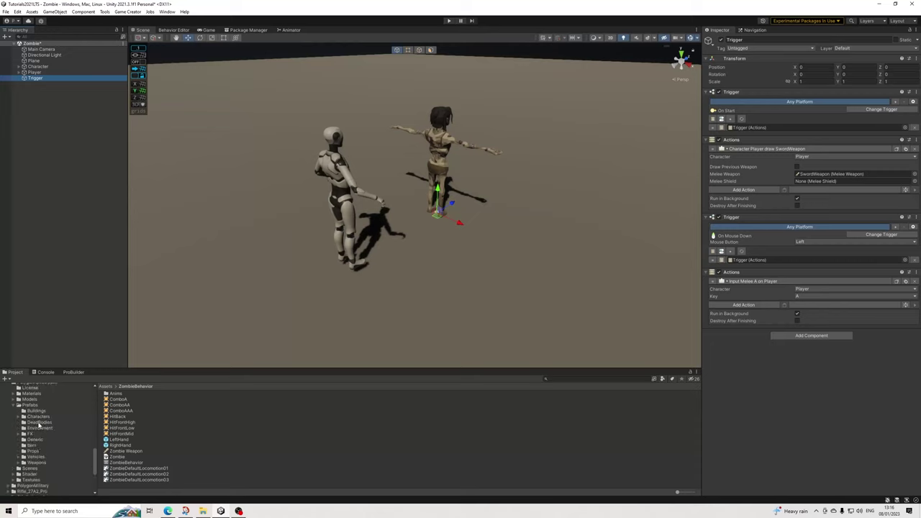
click(38, 417)
click(34, 72)
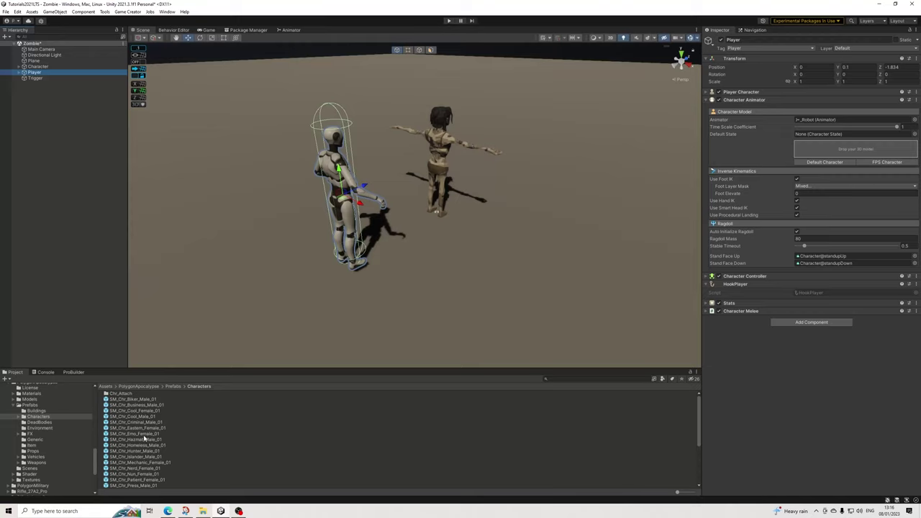
drag(143, 437, 841, 154)
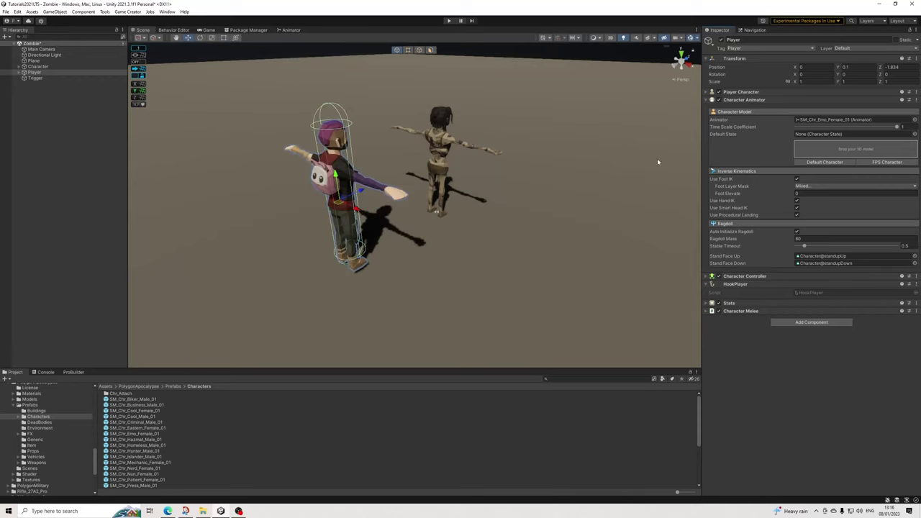
scroll(385, 175, up, 3)
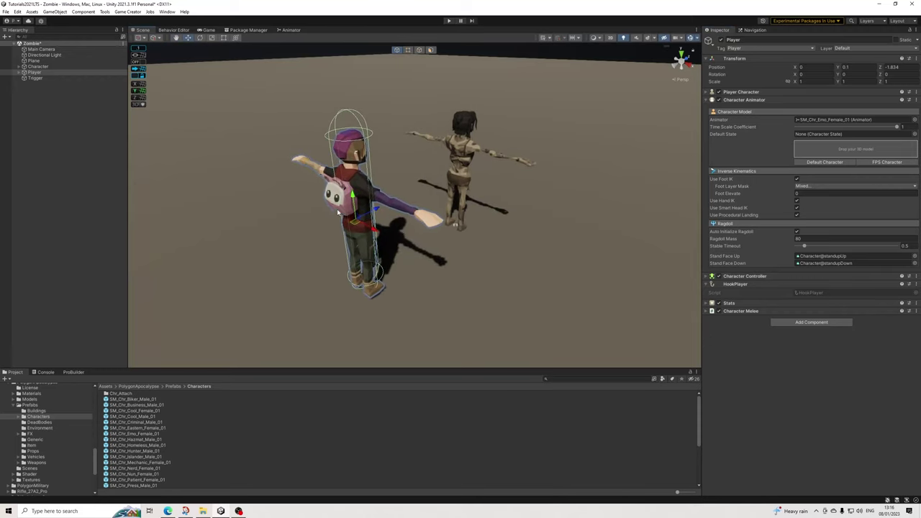
Save the Zombie scene and briefly play-test it with the new Player model.
click(6, 12)
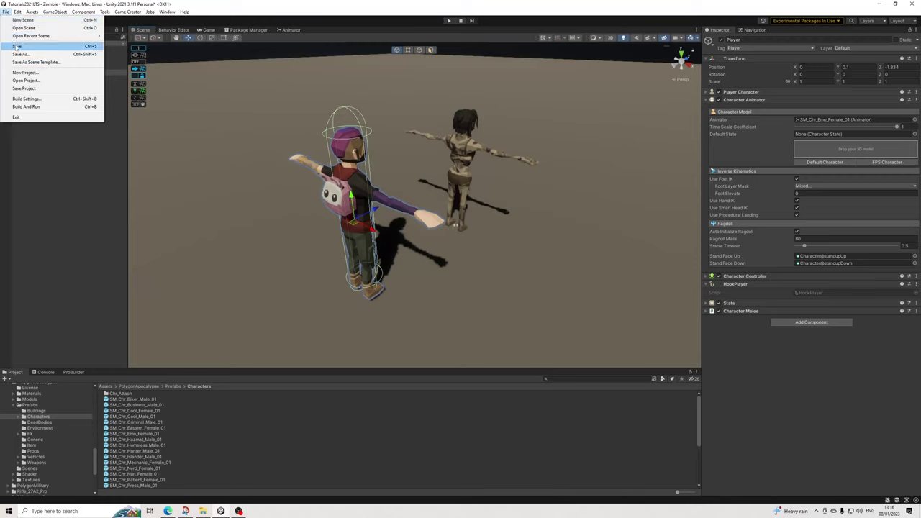
click(18, 46)
click(448, 20)
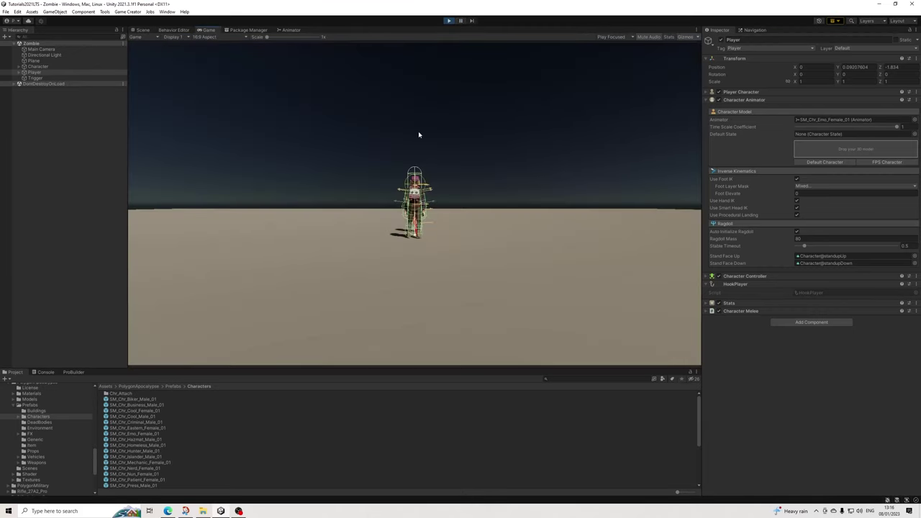
click(448, 20)
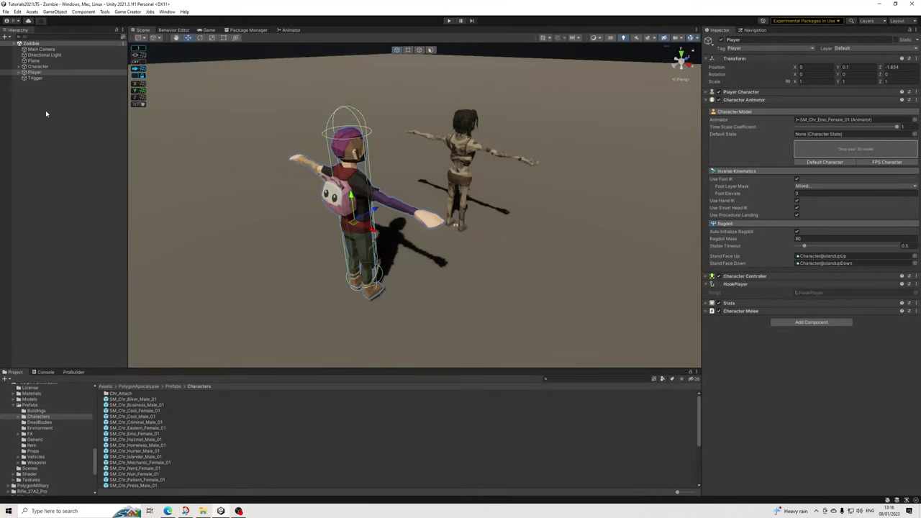
Create a Game Creator Camera Motor using Adventure Camera that targets the Player, with target offset 0.7, 1.5, 0 and zoom disallowed.
right_click(46, 111)
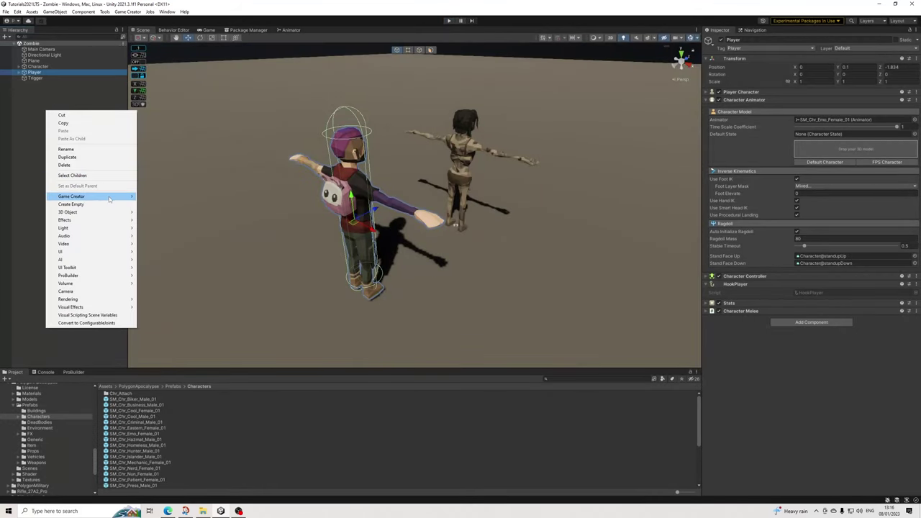
mouse_move(101, 196)
mouse_move(162, 212)
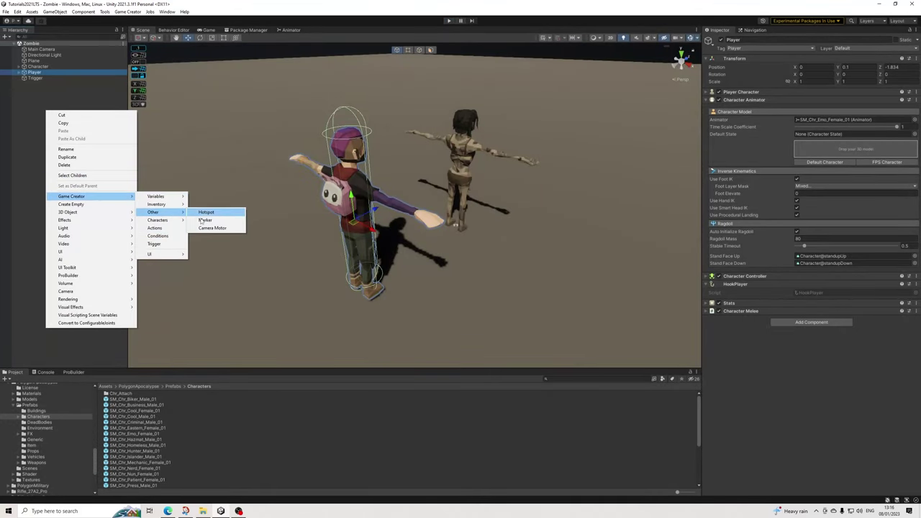
click(213, 211)
click(813, 146)
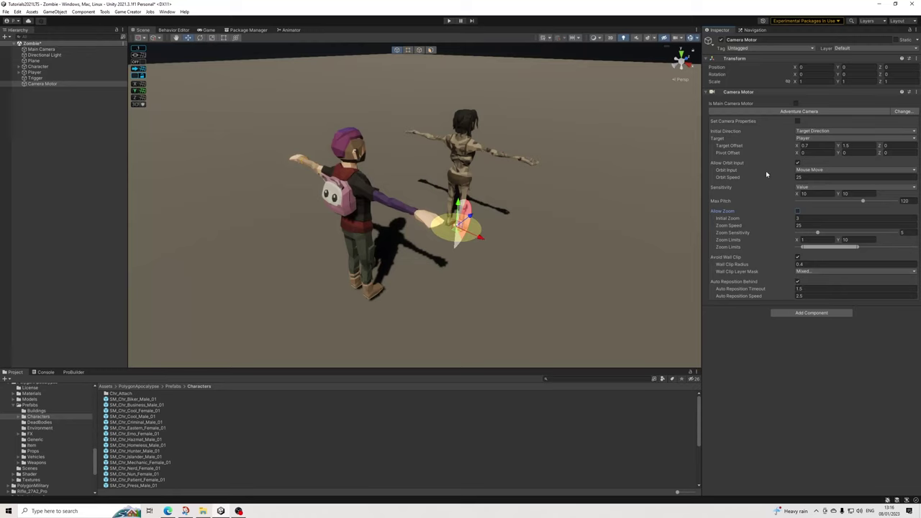
Assign the new Camera Motor as the current camera motor in the Main Camera's Camera Controller.
click(41, 49)
drag(48, 82, 812, 350)
click(41, 49)
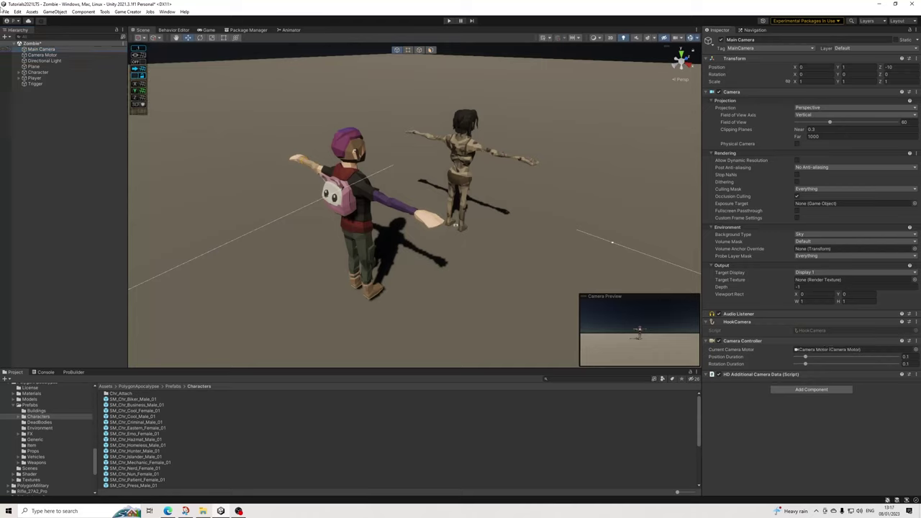
Save the scene, play-test the sword combat with the adventure camera, and view the paused fight in the scene.
click(6, 16)
click(23, 47)
click(448, 21)
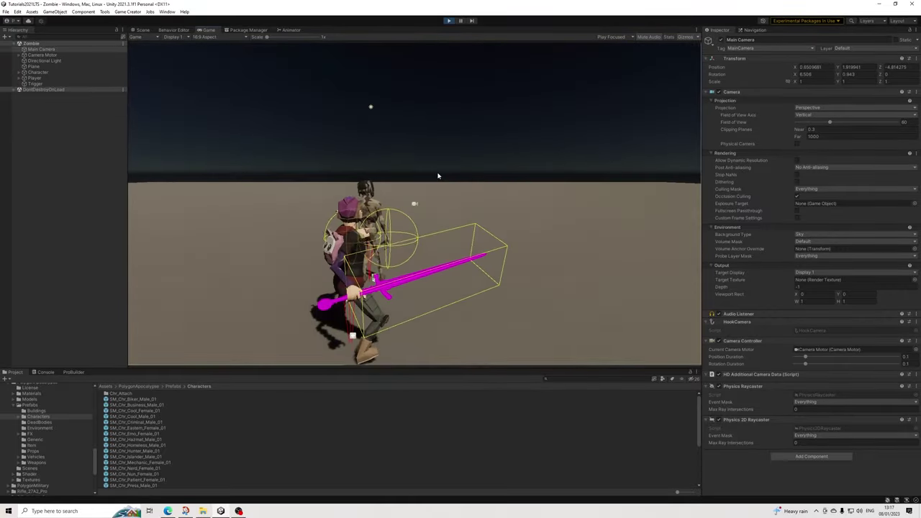
click(142, 29)
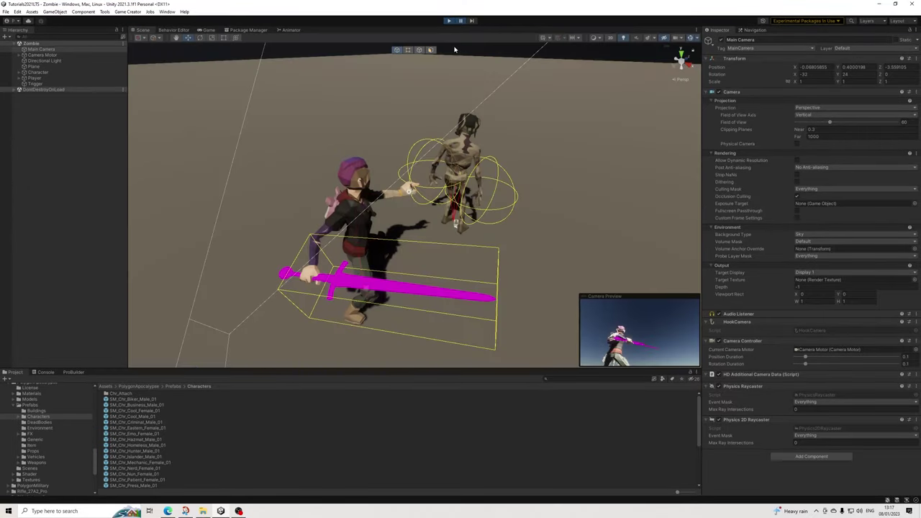
Select SwordWeapon(Clone) under the Player model's Hand_R bone, try shifting it along X, and undo the shift.
click(238, 216)
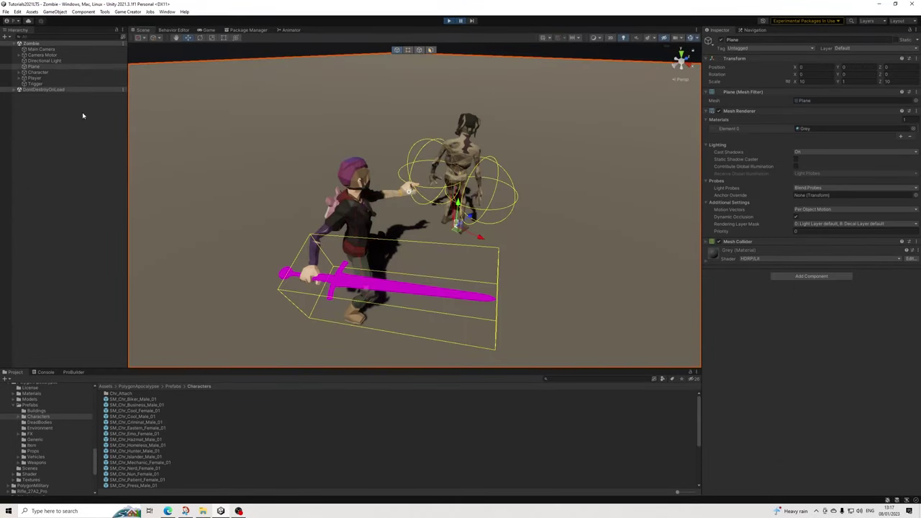
click(20, 78)
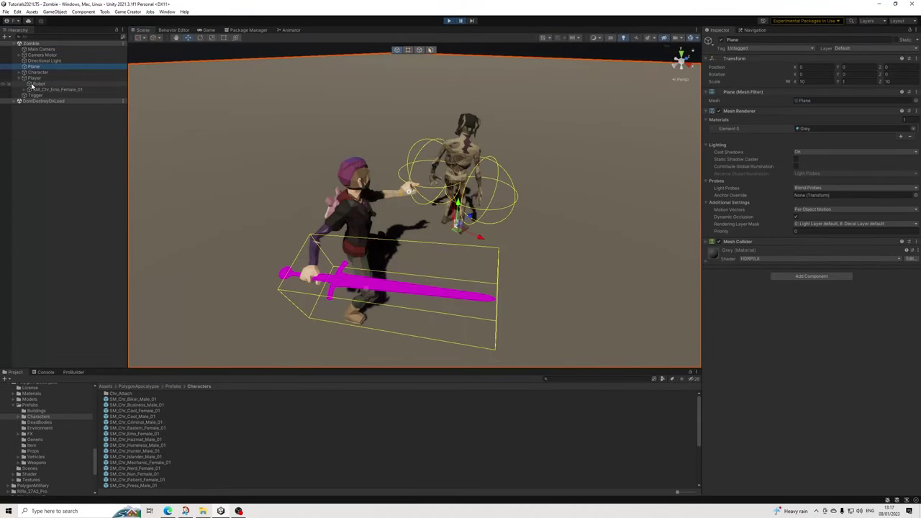
click(44, 89)
click(26, 89)
click(335, 291)
click(94, 171)
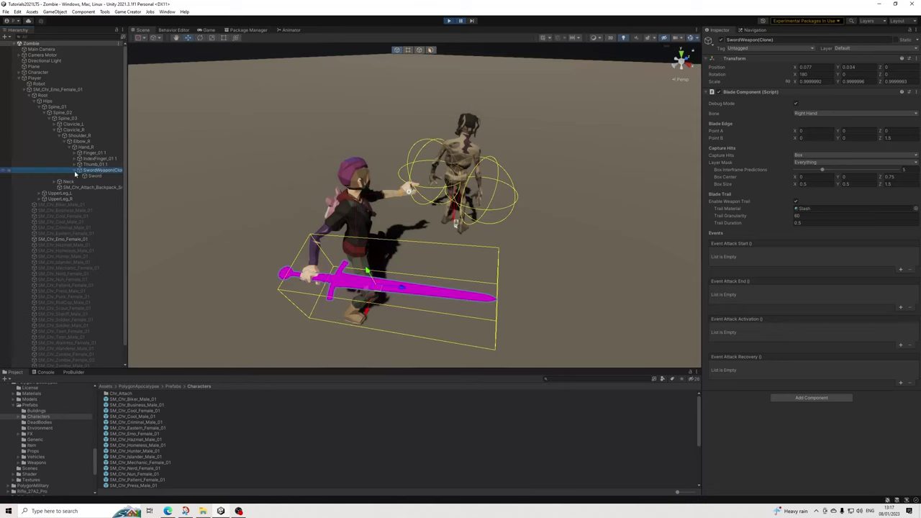
click(92, 177)
click(89, 171)
click(79, 169)
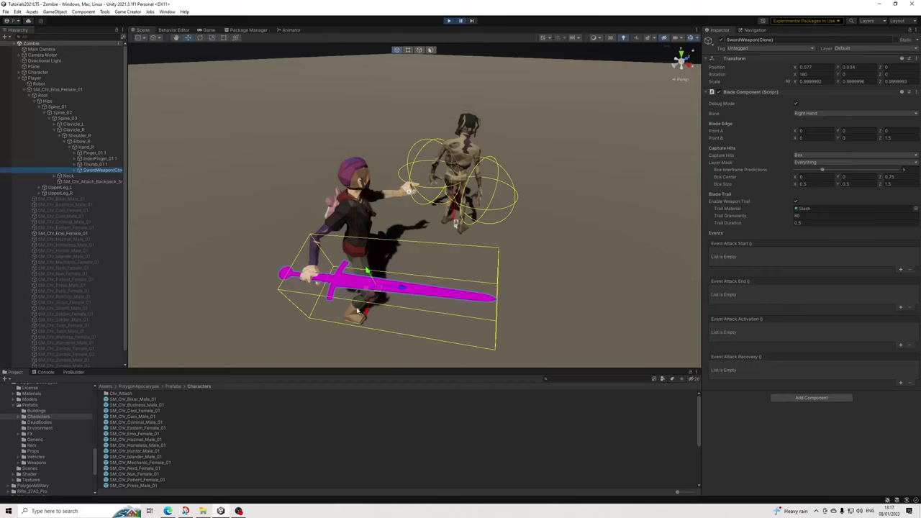
drag(365, 311, 387, 279)
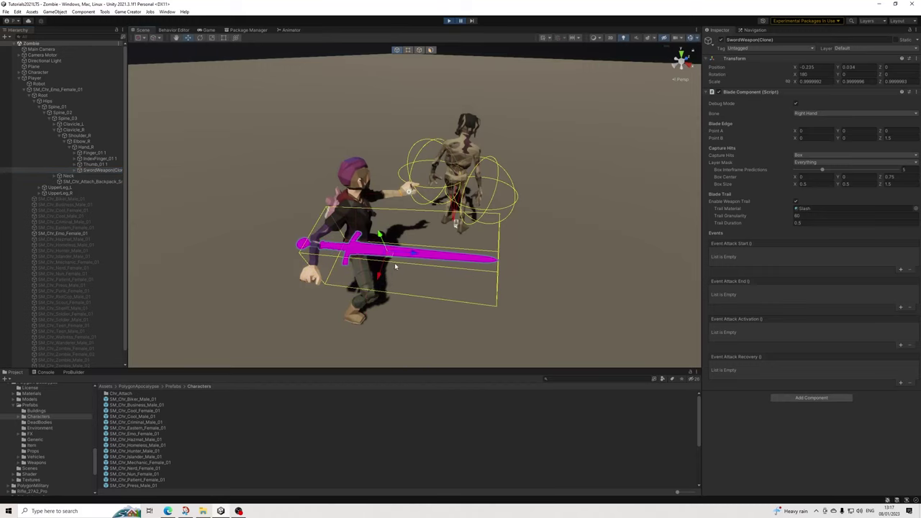
key(ctrl+z)
Copy the sword clone's Transform component and paste its values onto the SwordWeapon prefab's Transform.
alt+drag(303, 353, 260, 359)
click(916, 64)
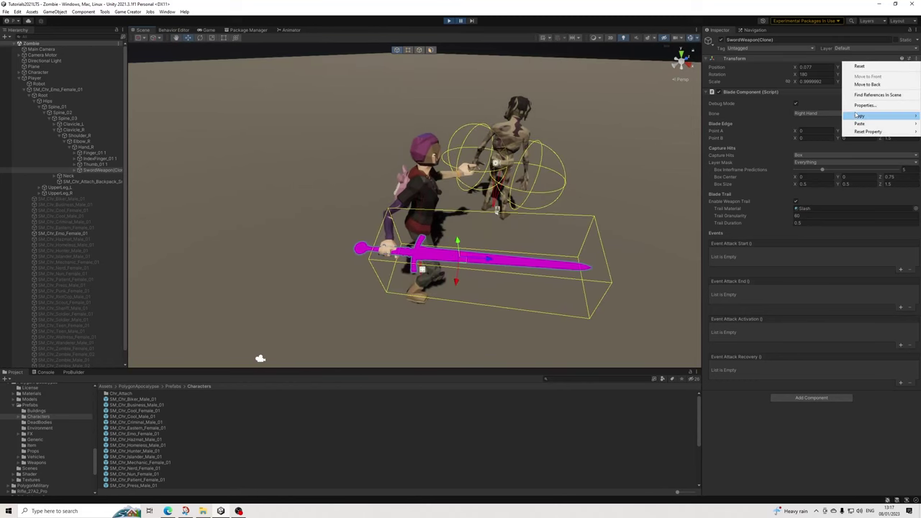
mouse_move(859, 116)
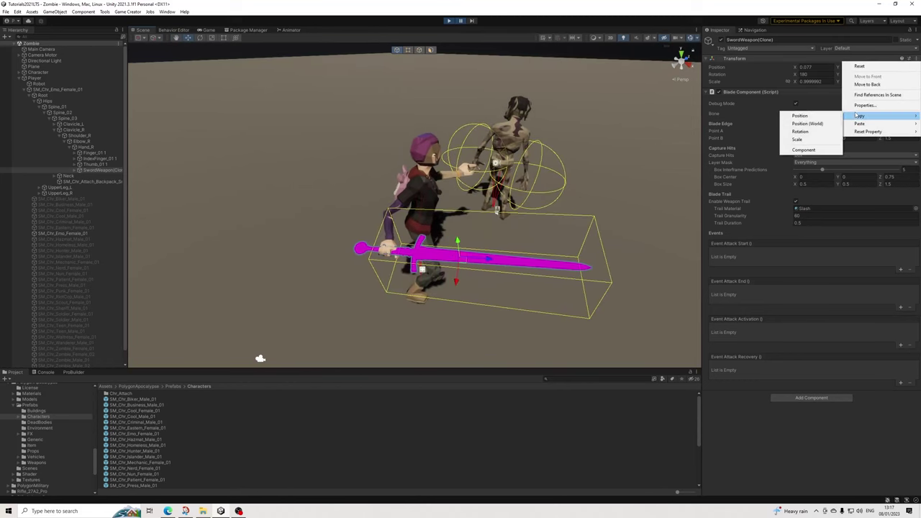
click(796, 153)
scroll(47, 439, down, 4)
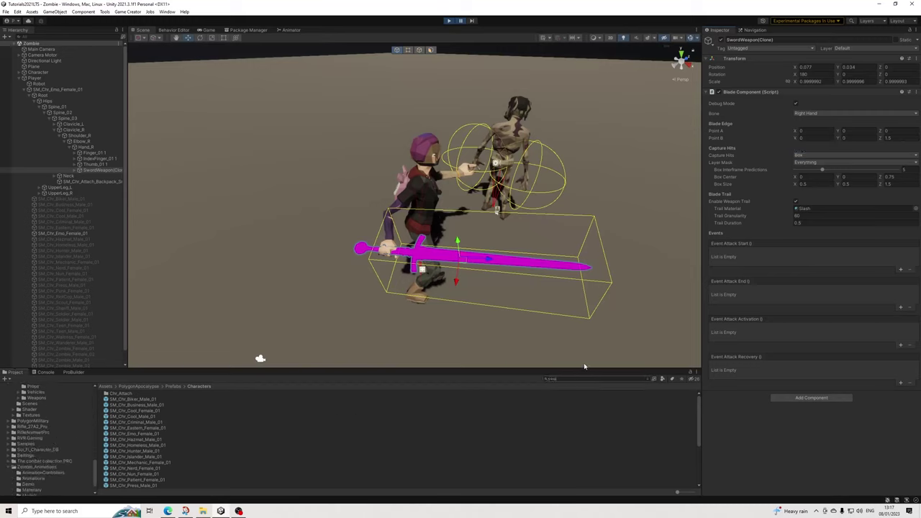
text(ea)
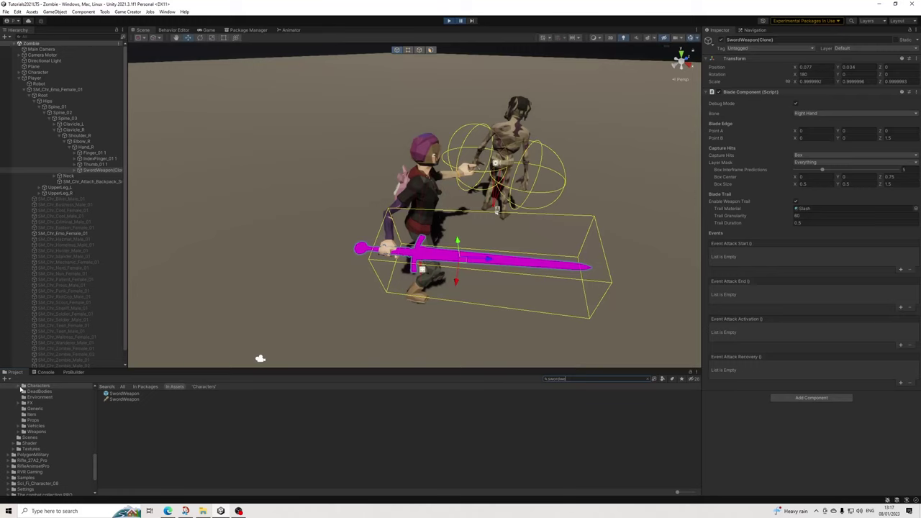
click(135, 395)
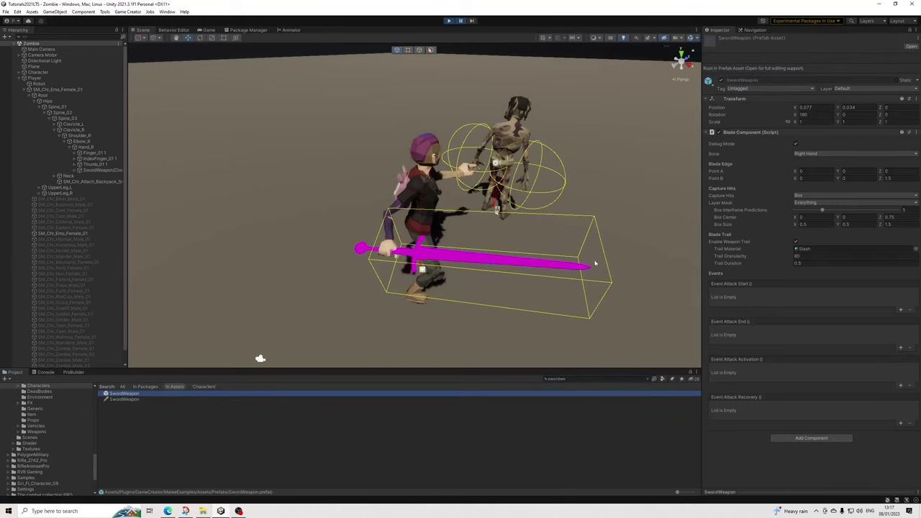
click(917, 100)
mouse_move(863, 164)
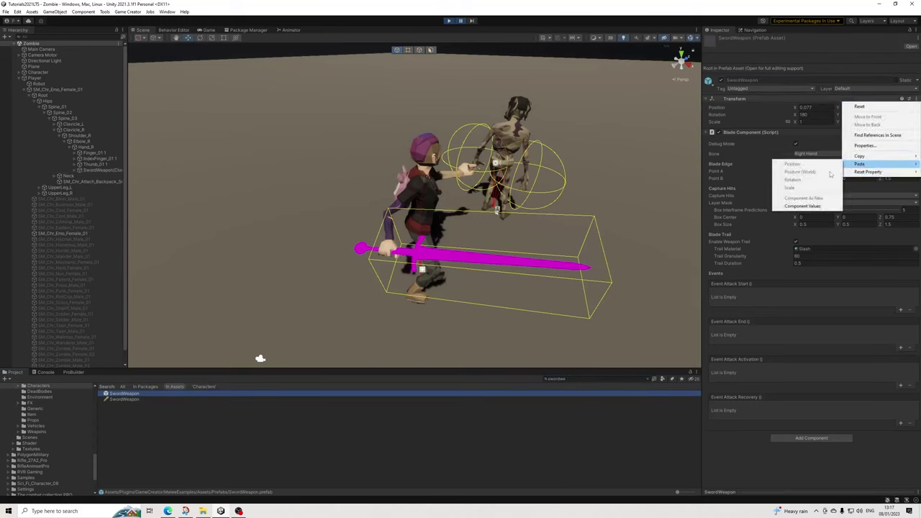
click(791, 207)
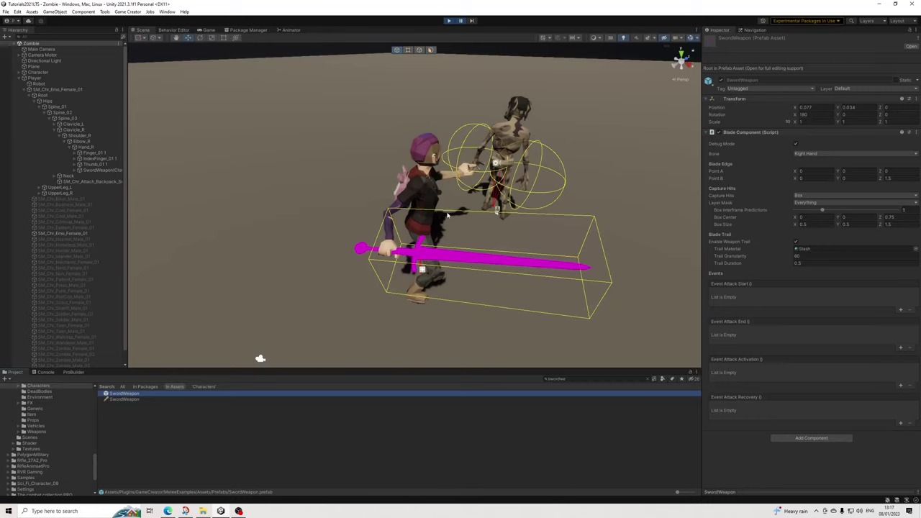
Locate the Sword mesh's material in the project and convert the selected built-in material to HDRP.
click(417, 259)
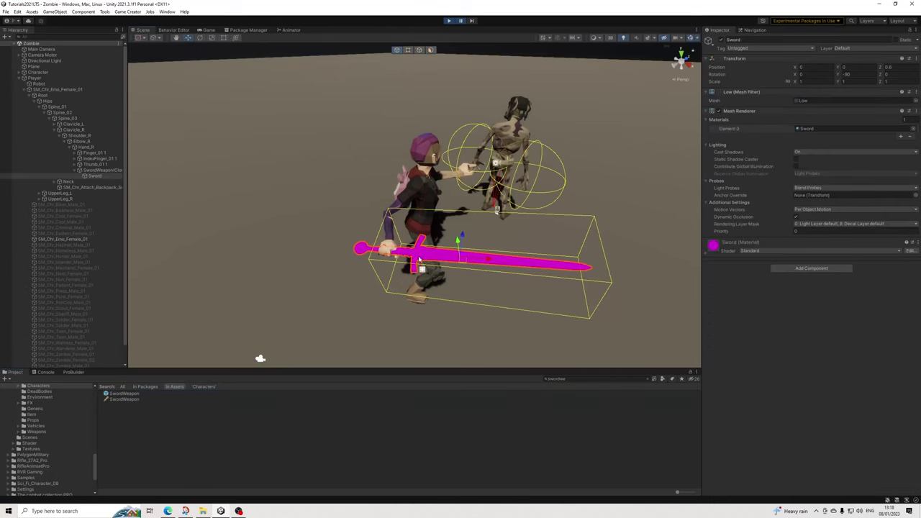
click(817, 130)
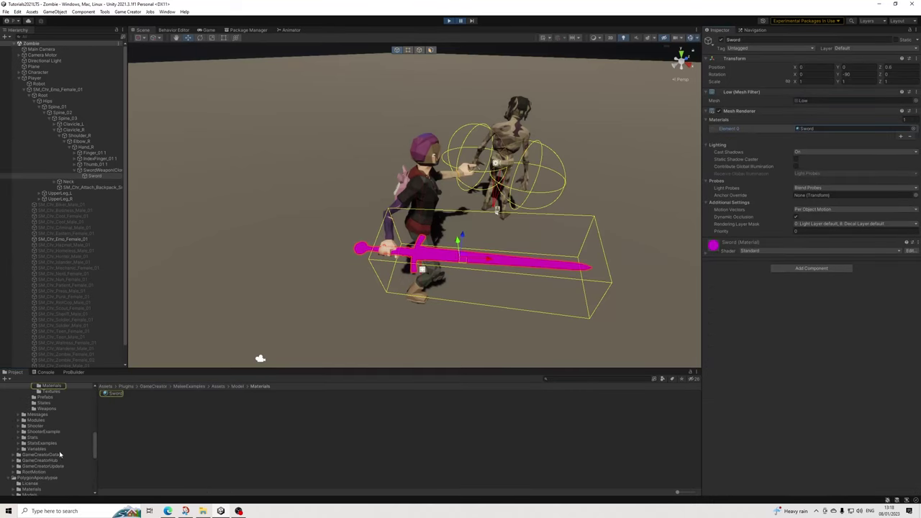
click(115, 394)
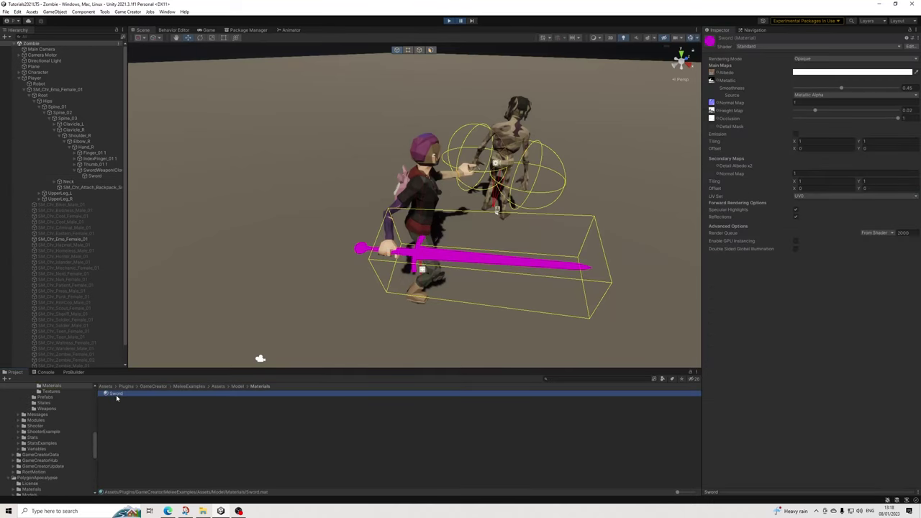
click(5, 12)
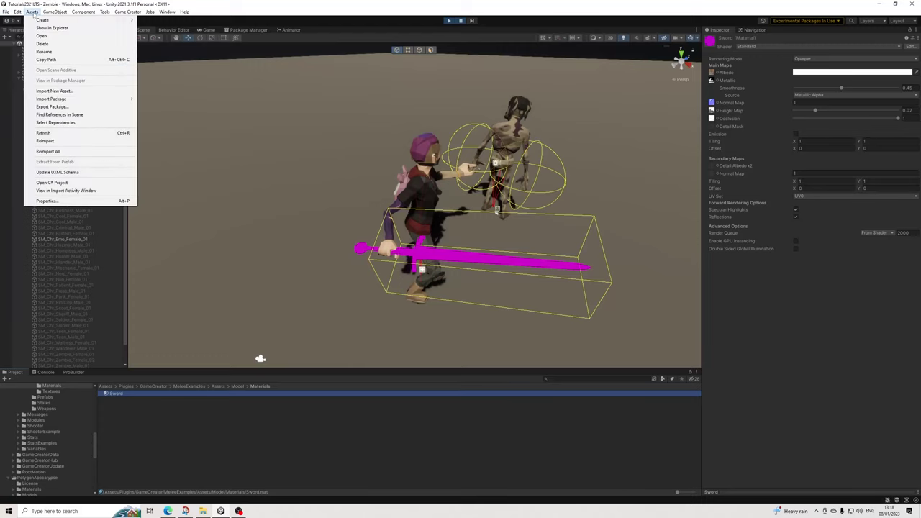
mouse_move(18, 12)
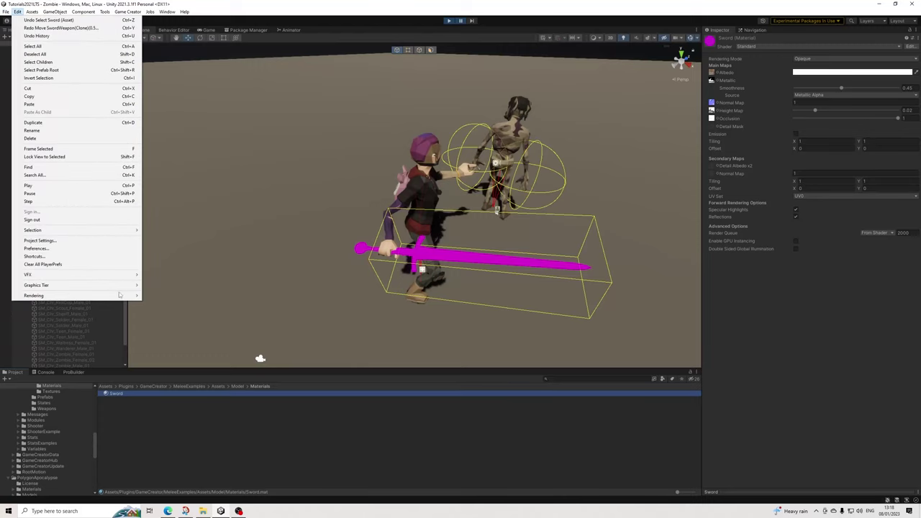
mouse_move(126, 296)
mouse_move(187, 296)
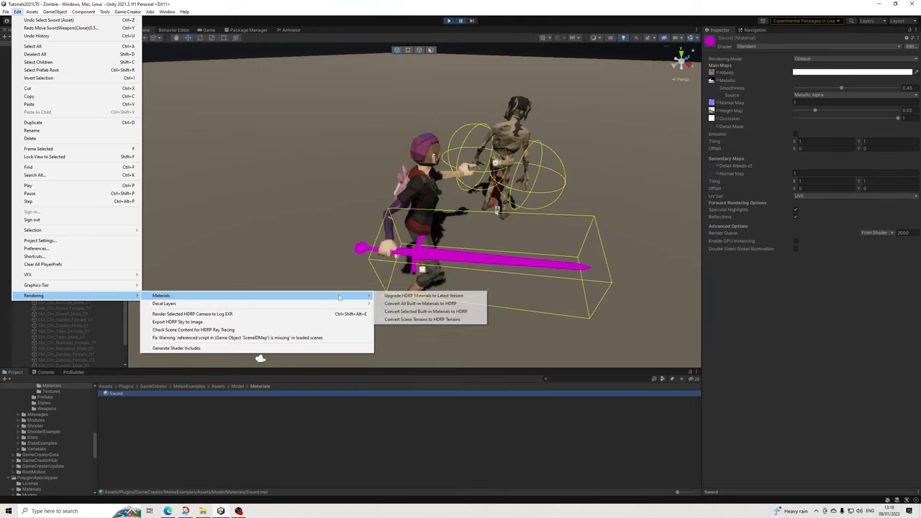
click(412, 312)
click(480, 270)
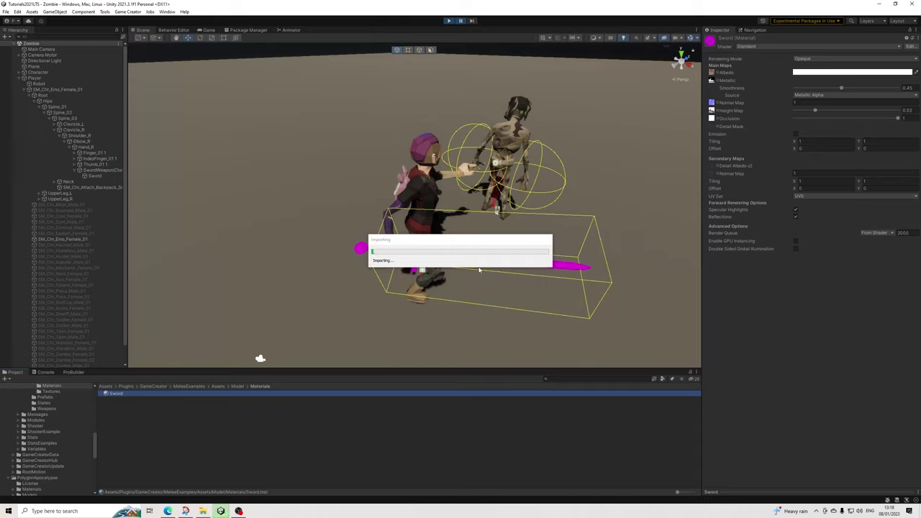
Pause the running fight test and open the zombie's behavior tree.
click(183, 427)
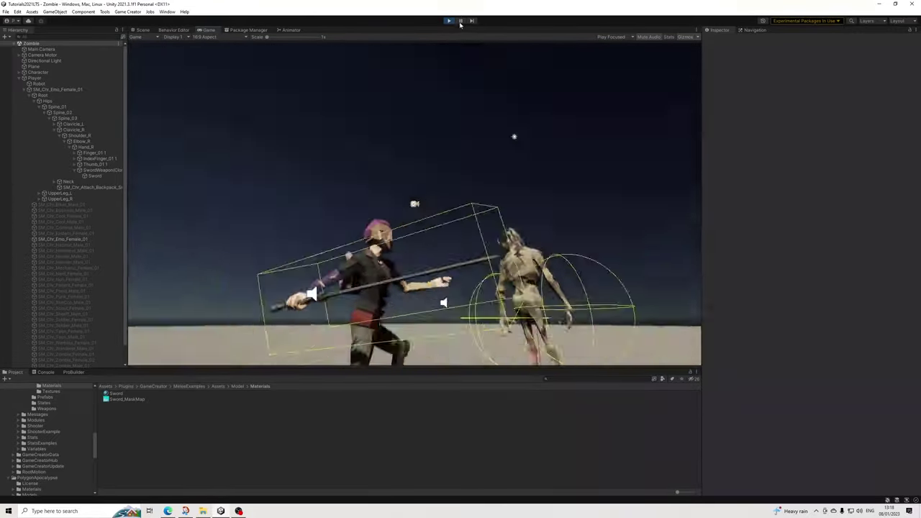
click(460, 21)
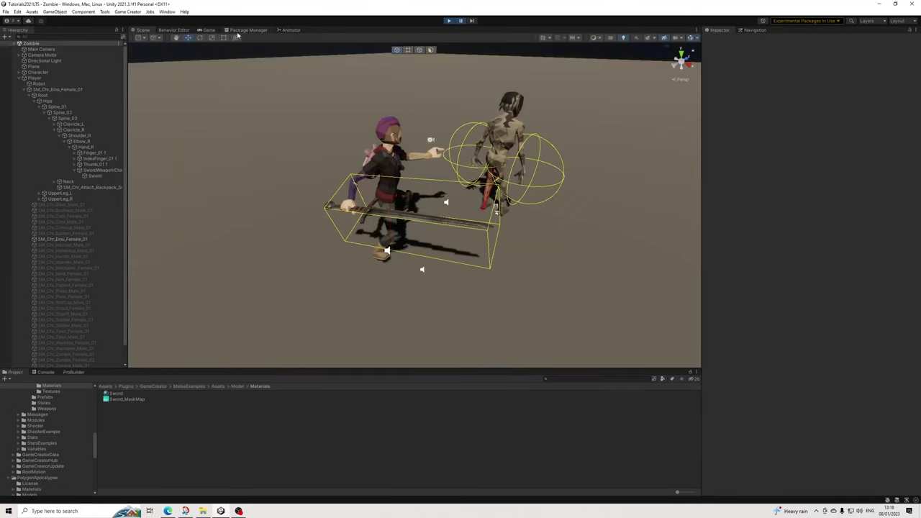
click(172, 30)
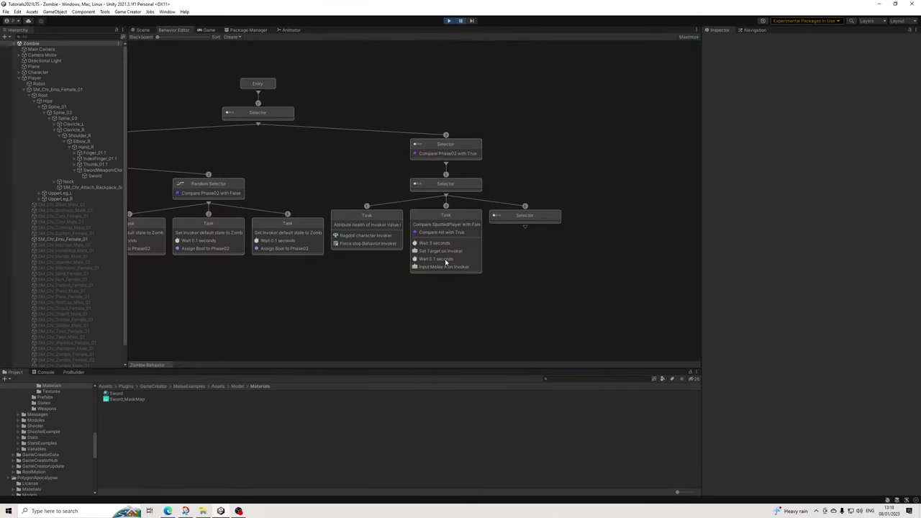
Resume the paused fight test and stop play mode.
click(460, 21)
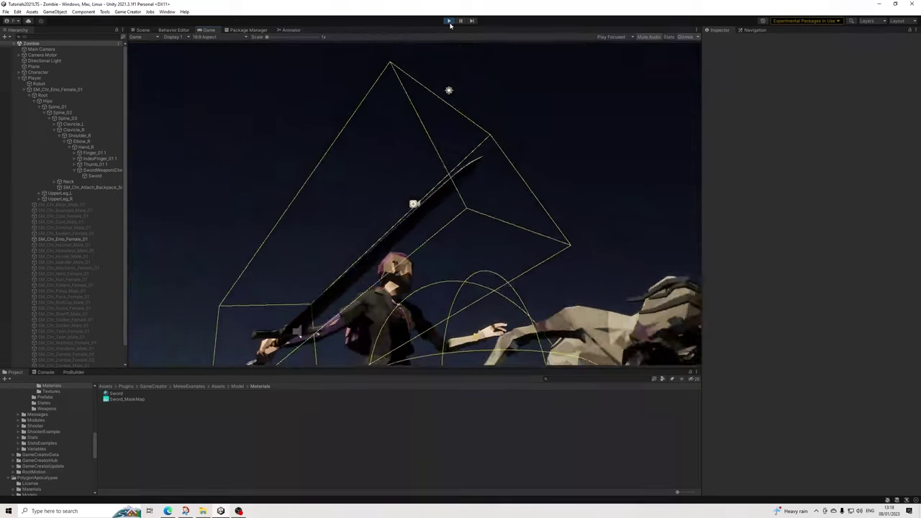
click(448, 21)
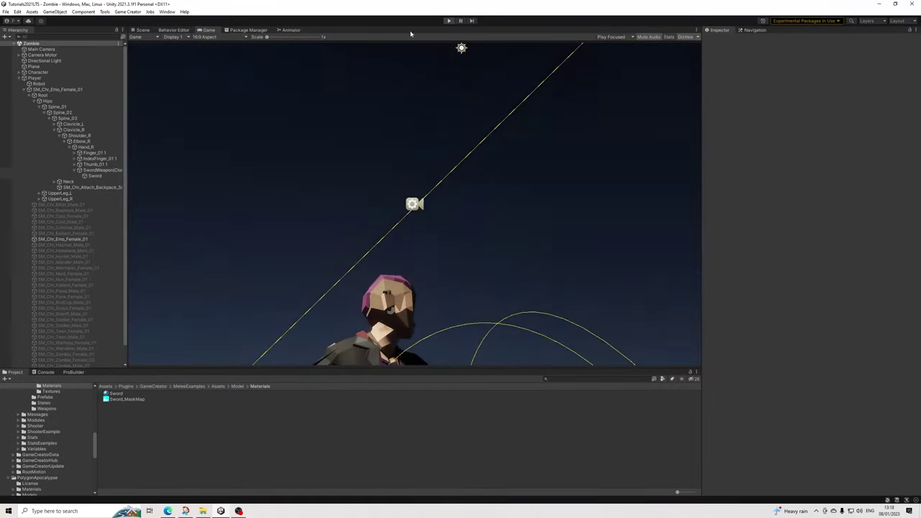
click(19, 78)
Add a Trigger component to the zombie's Character object.
click(38, 72)
click(810, 455)
text(trig)
key(Up)
key(Up)
key(Up)
key(Up)
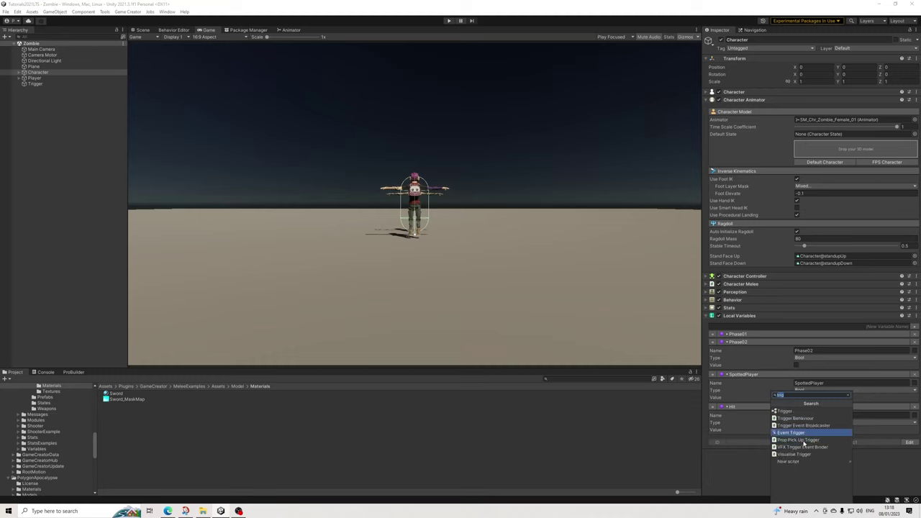
key(Return)
Set the Character's trigger to On Receive Attack and add a new Conditions object to it.
click(875, 470)
text(rec)
click(870, 390)
scroll(799, 413, down, 1)
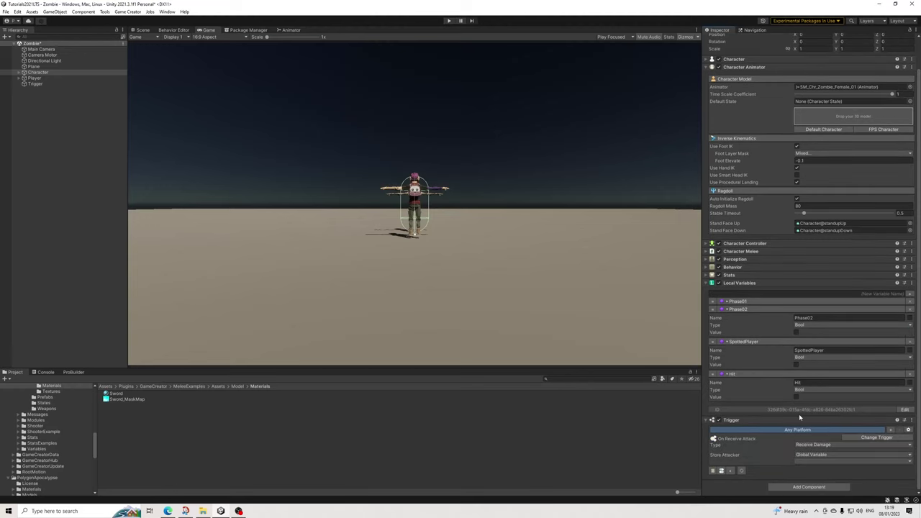
click(720, 471)
In the new Conditions object, add an Attribute Value condition requiring the Invoker's health to be greater or equal to 0.1.
click(18, 72)
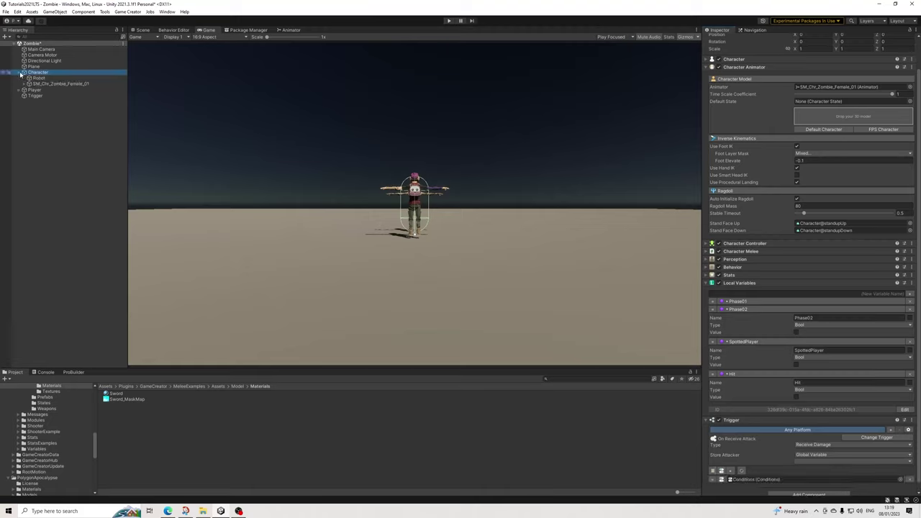
click(38, 90)
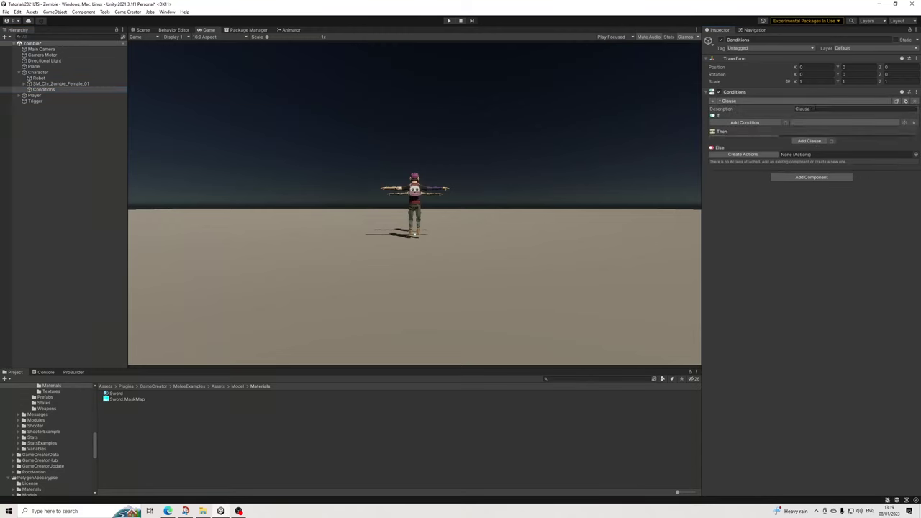
click(744, 123)
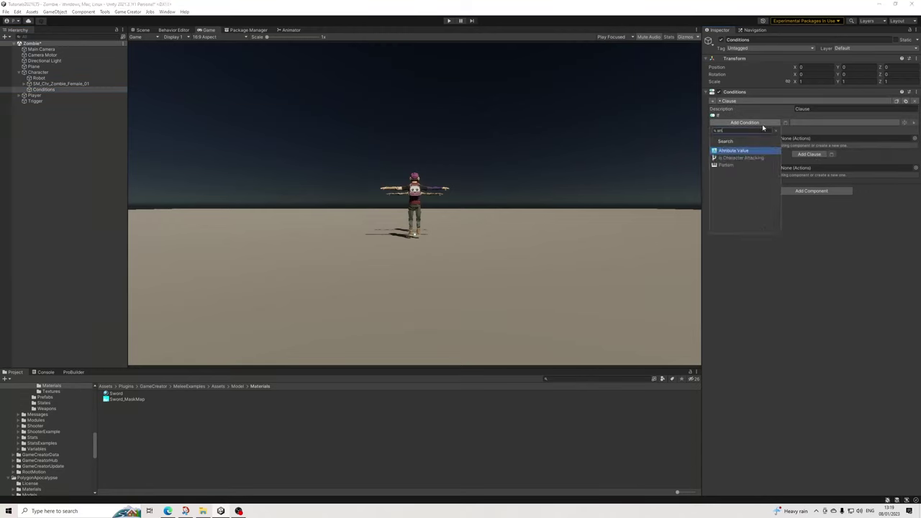
click(741, 153)
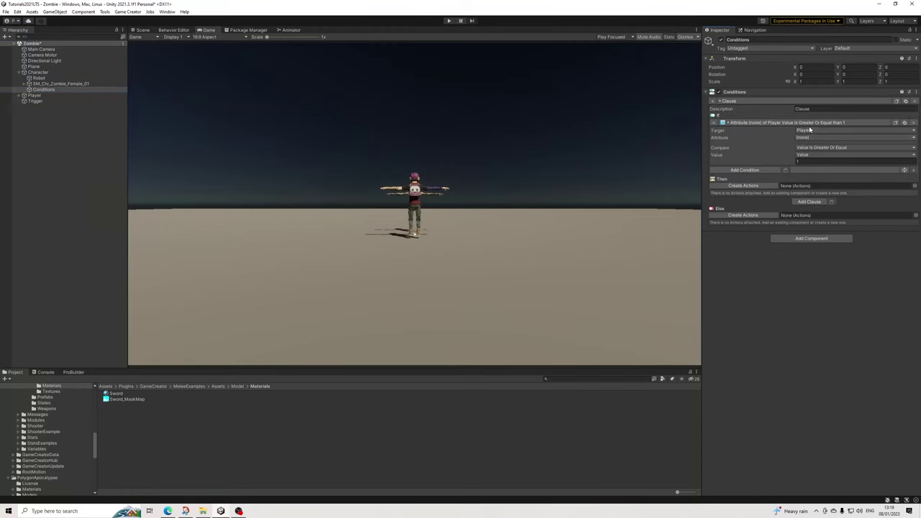
click(809, 130)
click(816, 154)
click(814, 136)
click(810, 154)
click(801, 161)
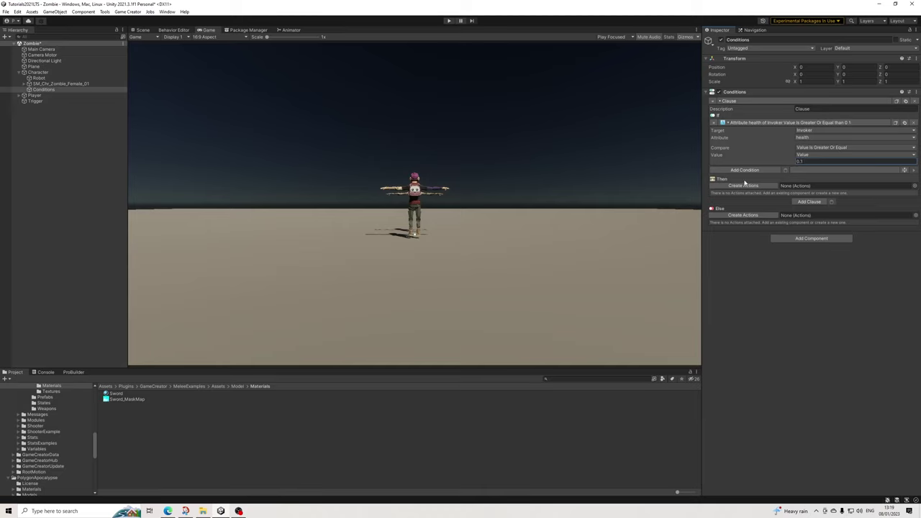
Change the health condition's target to Game Object and assign the Character to it.
click(813, 130)
click(817, 160)
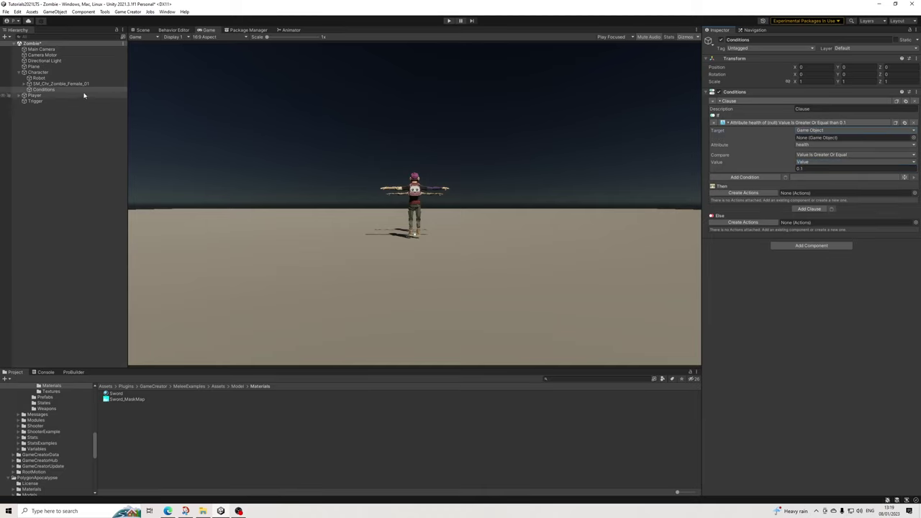
drag(38, 72, 842, 139)
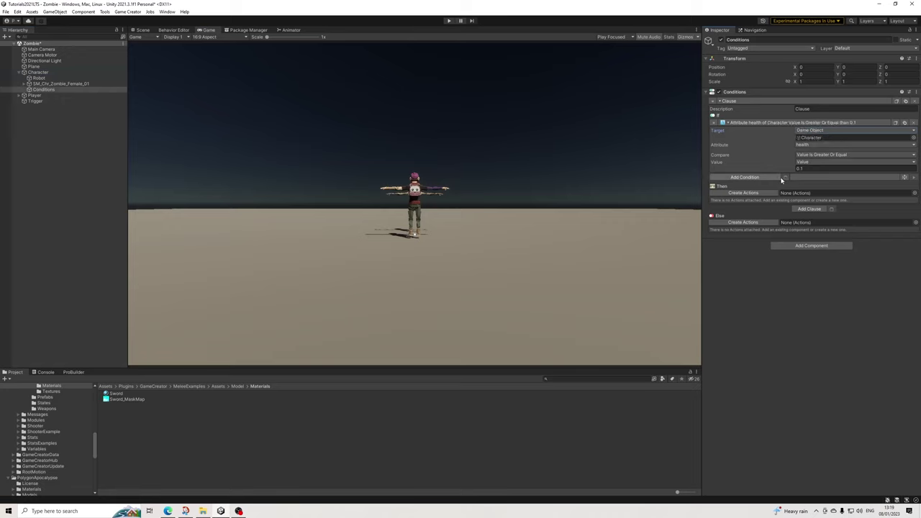
Create the clause's Then actions and add a Change Attribute action to them.
click(747, 192)
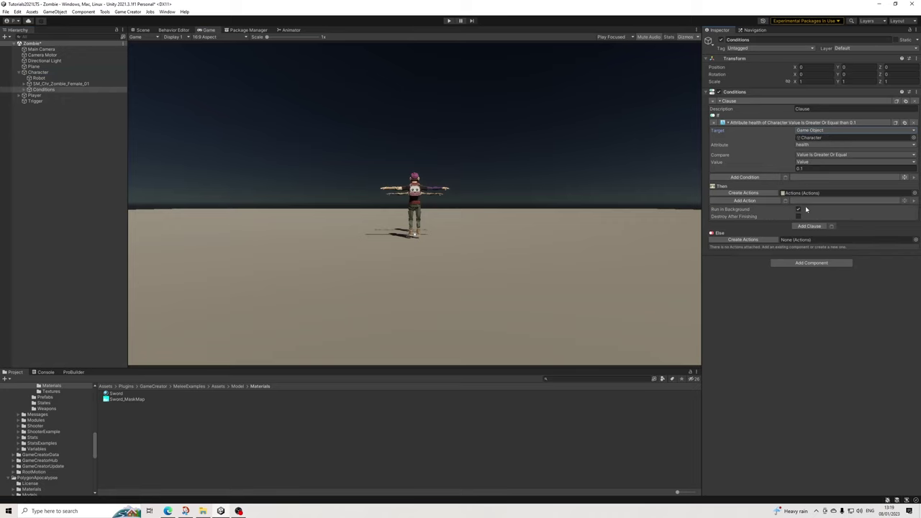
click(744, 202)
text(a)
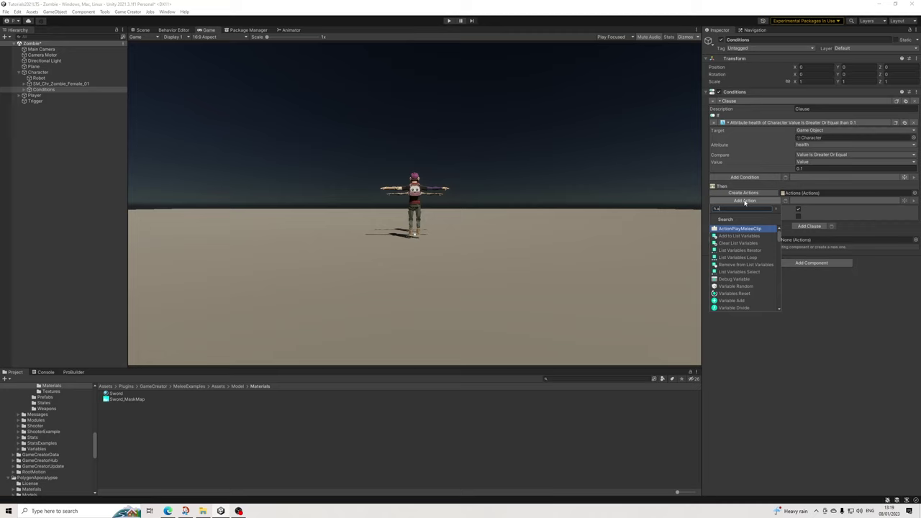
text(tt)
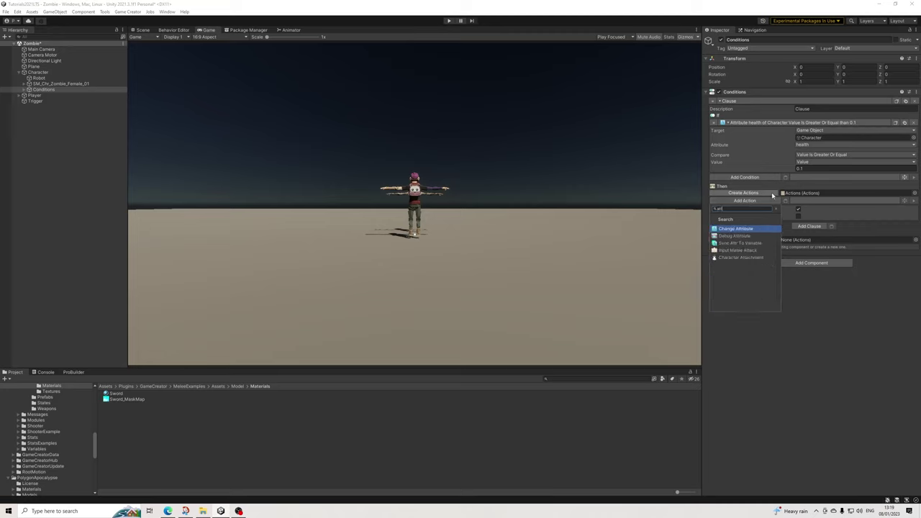
key(Return)
Configure the Change Attribute action to subtract 10 from the health attribute of the Character game object.
click(820, 208)
click(818, 241)
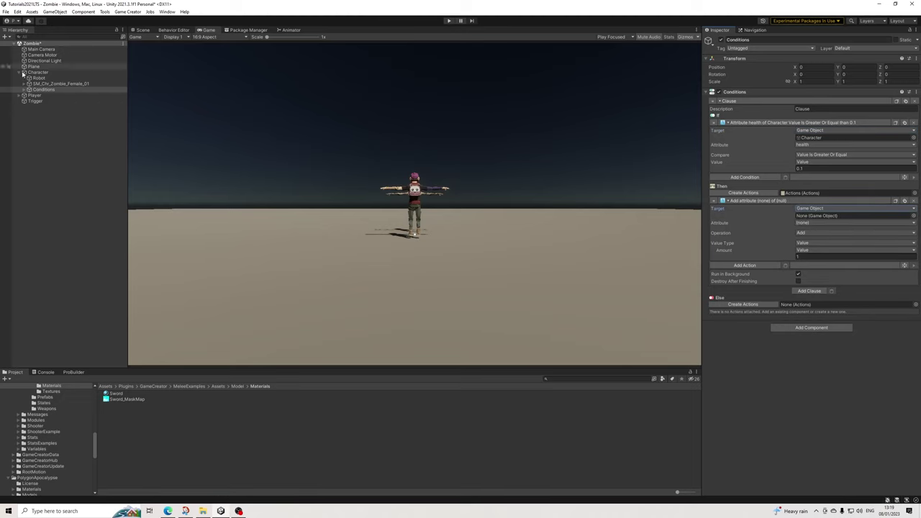
drag(852, 223, 821, 215)
click(813, 223)
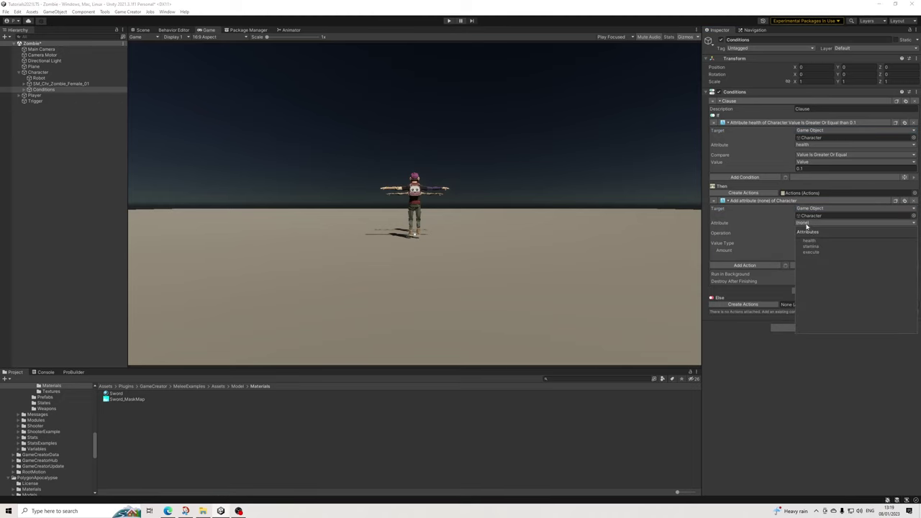
click(803, 234)
click(804, 233)
click(814, 255)
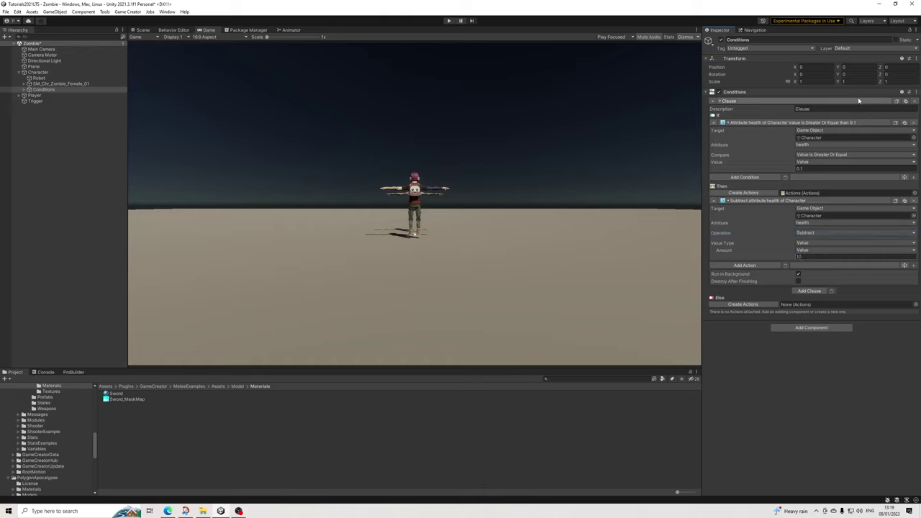
Duplicate the clause and its Actions object, and assign the Actions (1) copy to the first clause's Then actions.
click(895, 101)
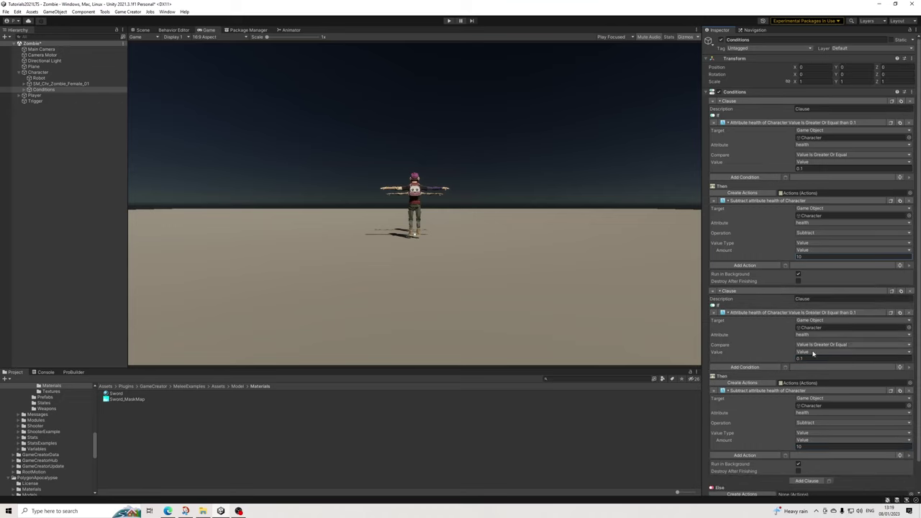
click(795, 383)
click(52, 96)
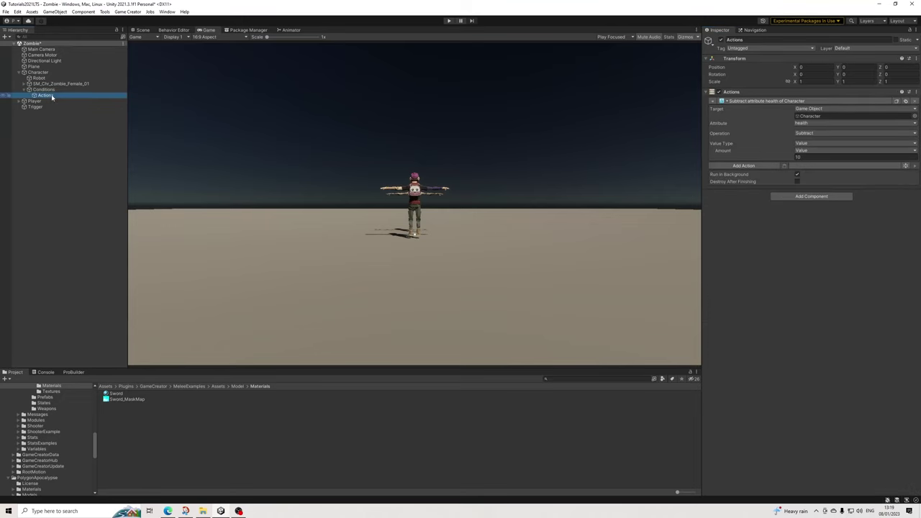
key(ctrl+d)
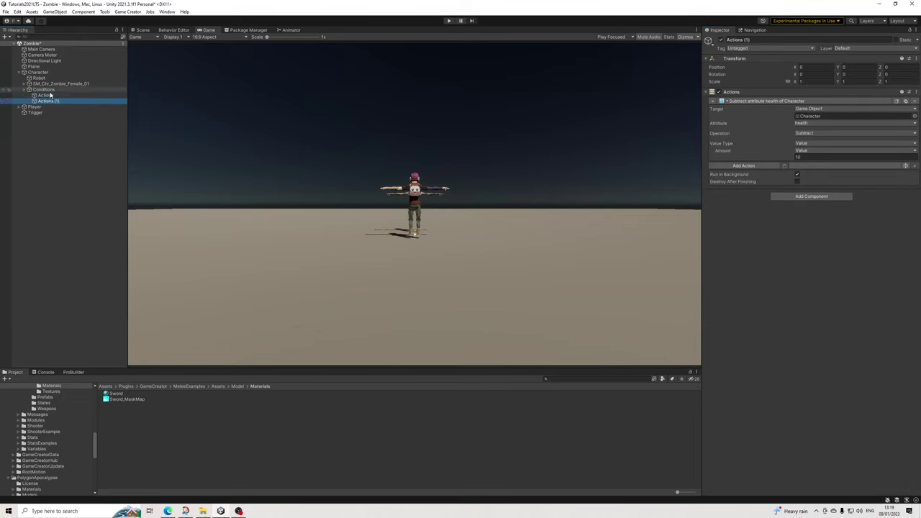
click(44, 90)
drag(47, 101, 592, 226)
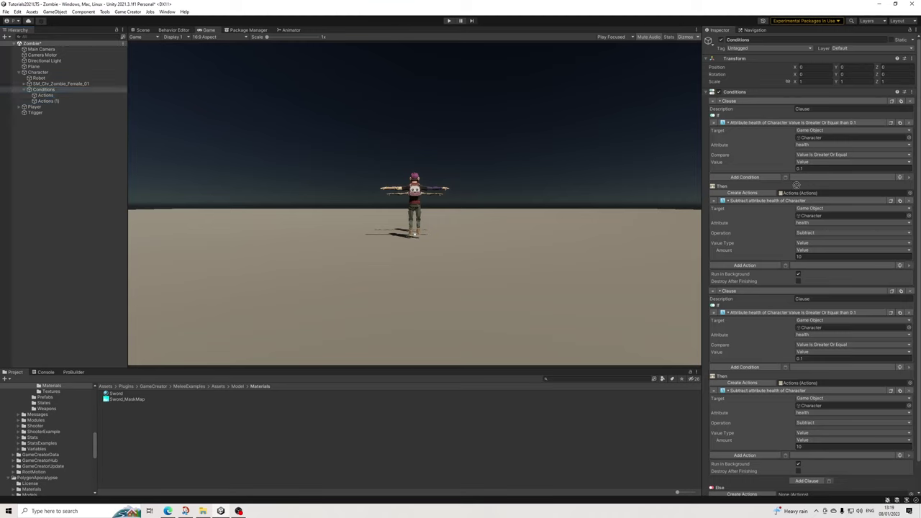
drag(803, 189, 797, 195)
Add a Variable Bool condition to the first clause comparing the Character's local variable Hit with False.
click(762, 178)
text(bool)
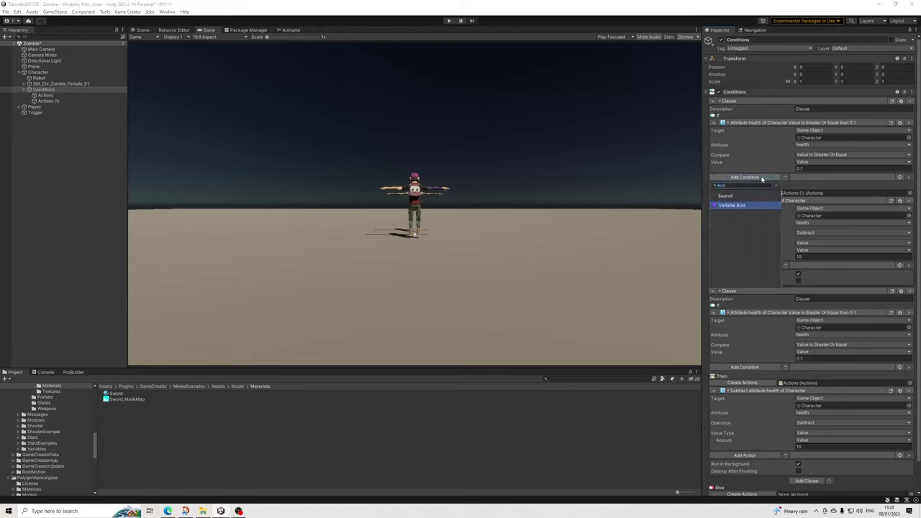
key(Down)
key(Down)
key(Return)
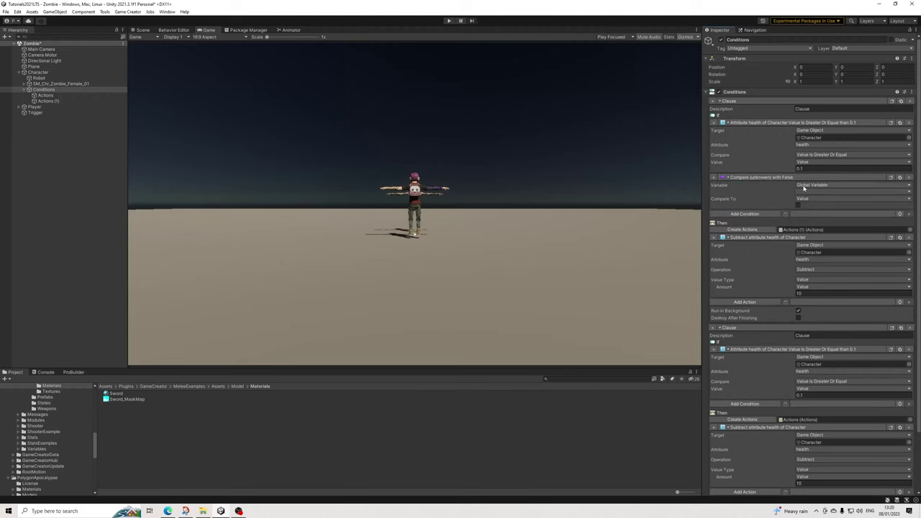
click(828, 185)
click(809, 198)
drag(39, 73, 833, 197)
click(833, 198)
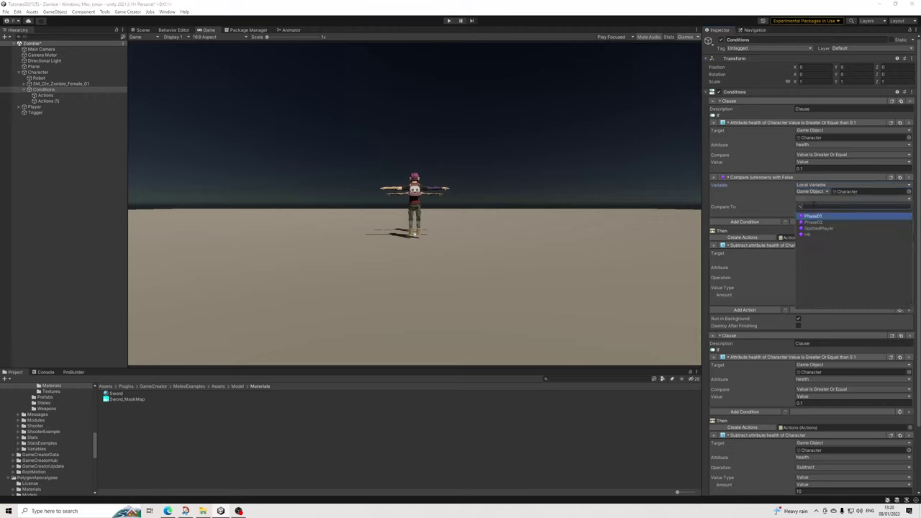
click(810, 231)
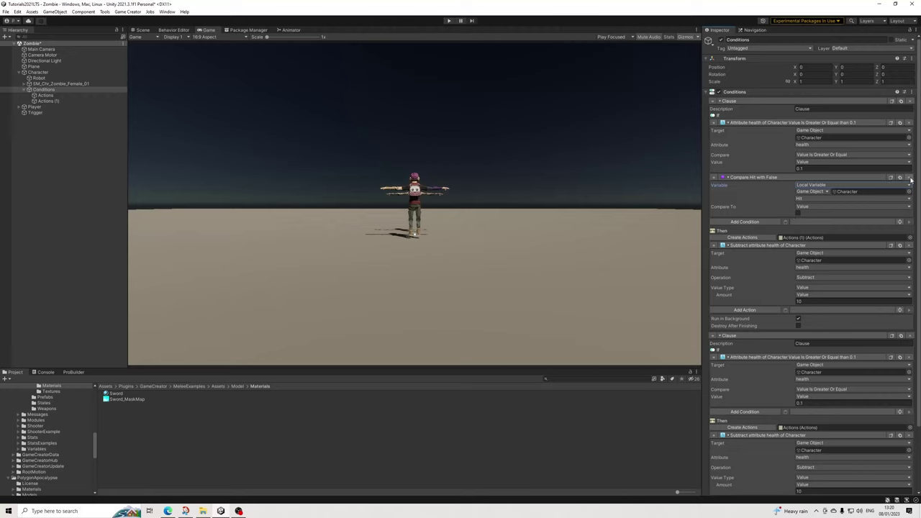
Duplicate the Hit condition and switch the upper one to compare the SpottedPlayer variable with False.
click(758, 223)
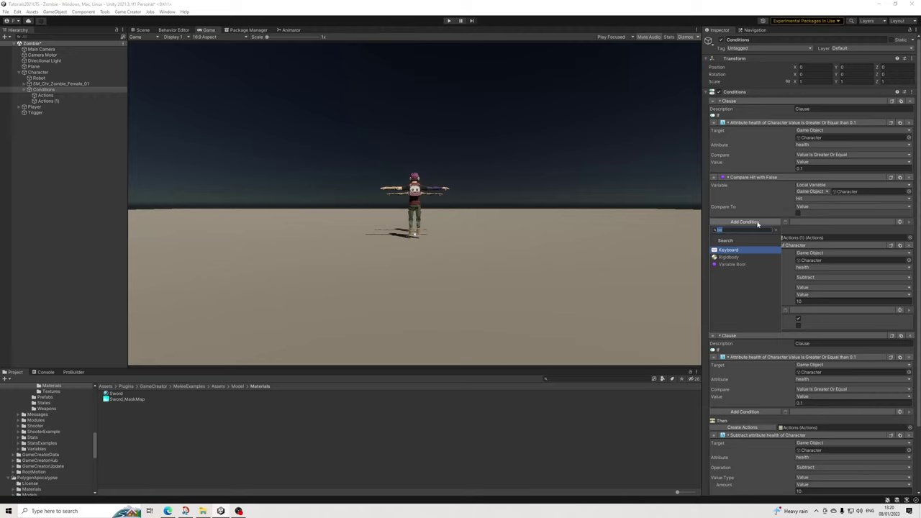
click(900, 177)
click(809, 207)
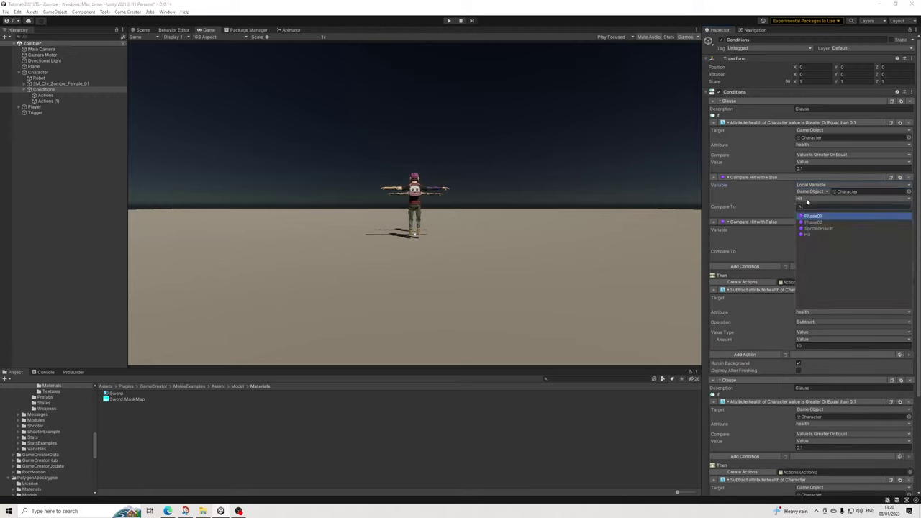
click(818, 229)
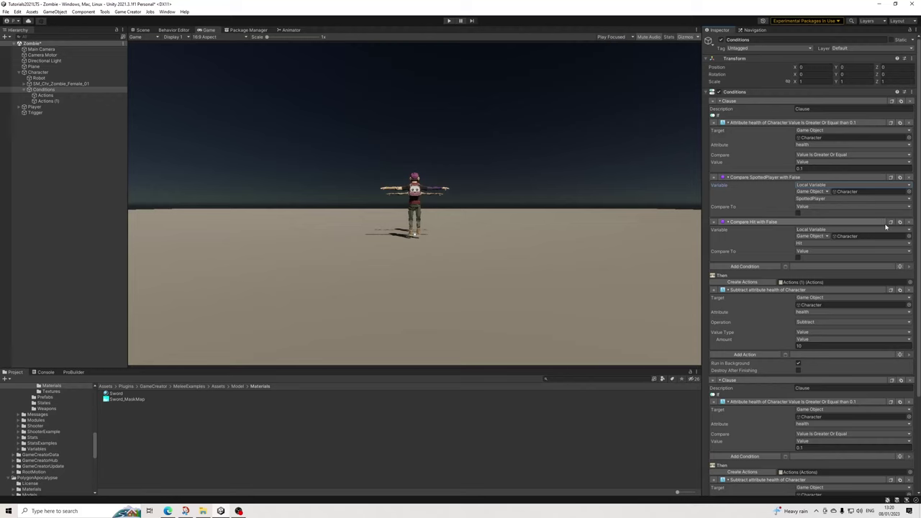
Add a bool action to the first clause setting the Character's local variable Hit to true, placed above the health subtraction.
click(752, 353)
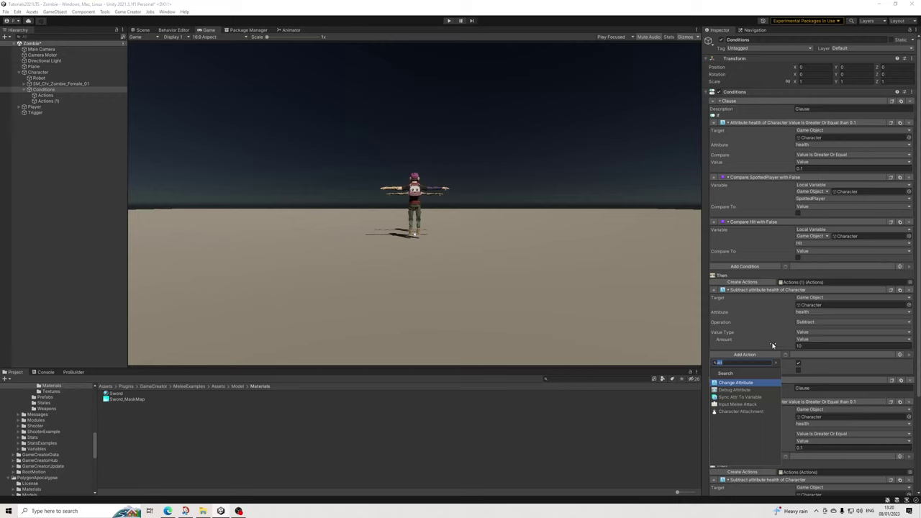
text(attbool)
key(Return)
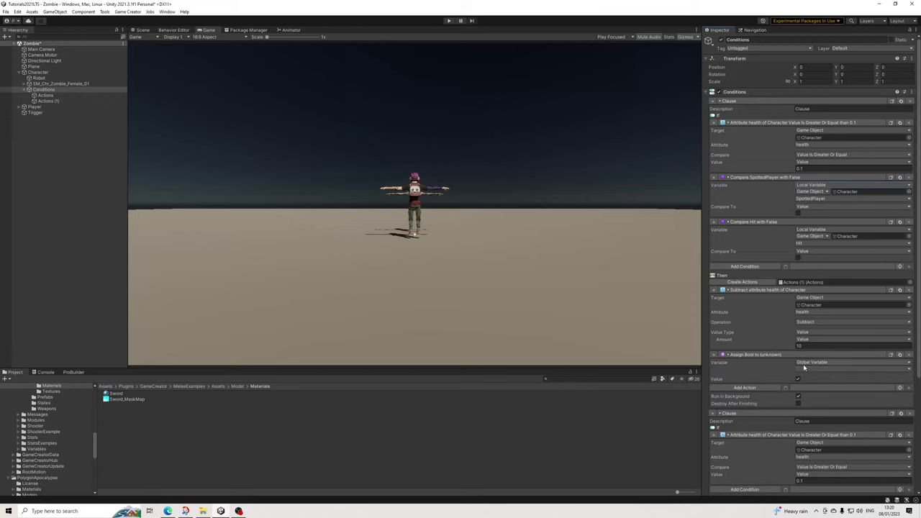
click(817, 362)
click(819, 379)
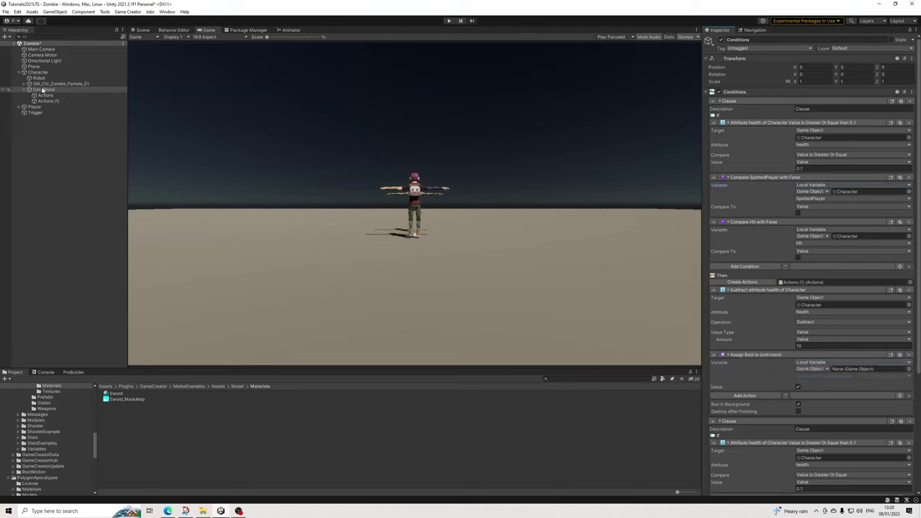
drag(37, 72, 862, 374)
click(835, 376)
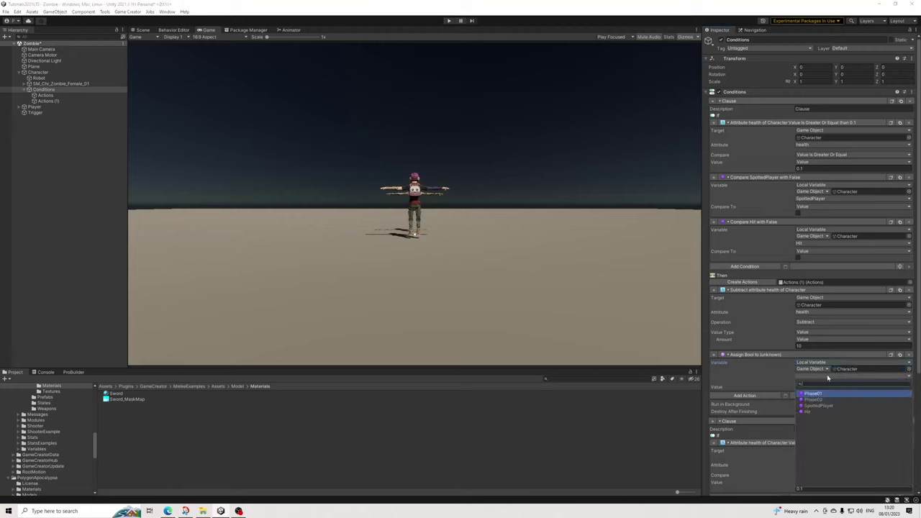
click(806, 413)
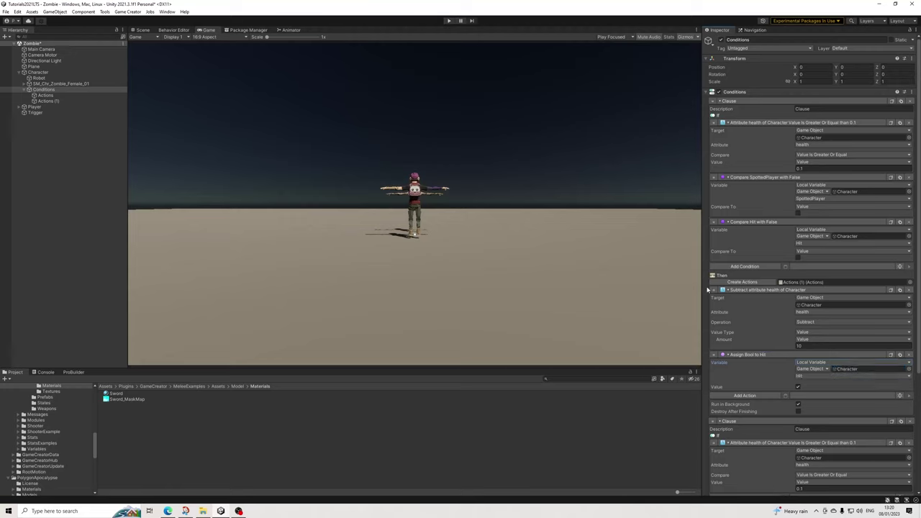
drag(708, 289, 712, 338)
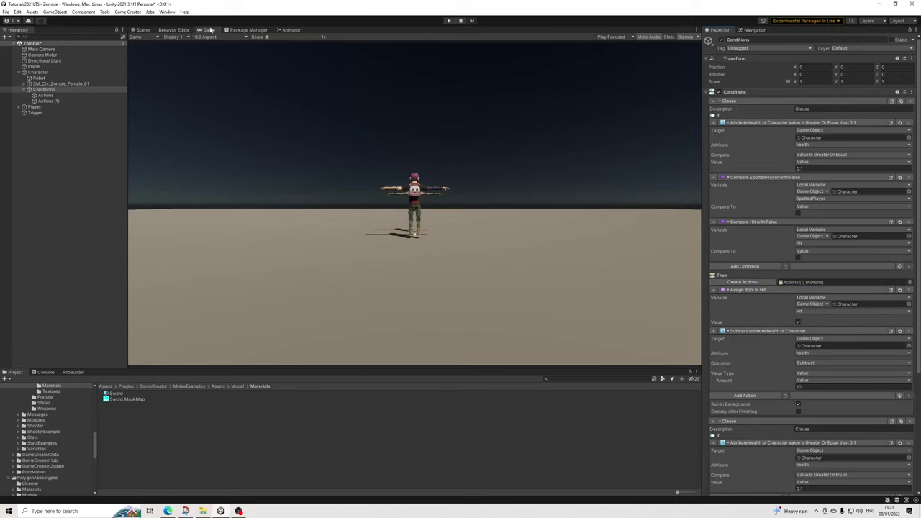
Review the Phase02 task that compares Hit with True, and check the total duration of the ComboA melee clip in the ZombieBehavior folder.
click(174, 30)
click(449, 240)
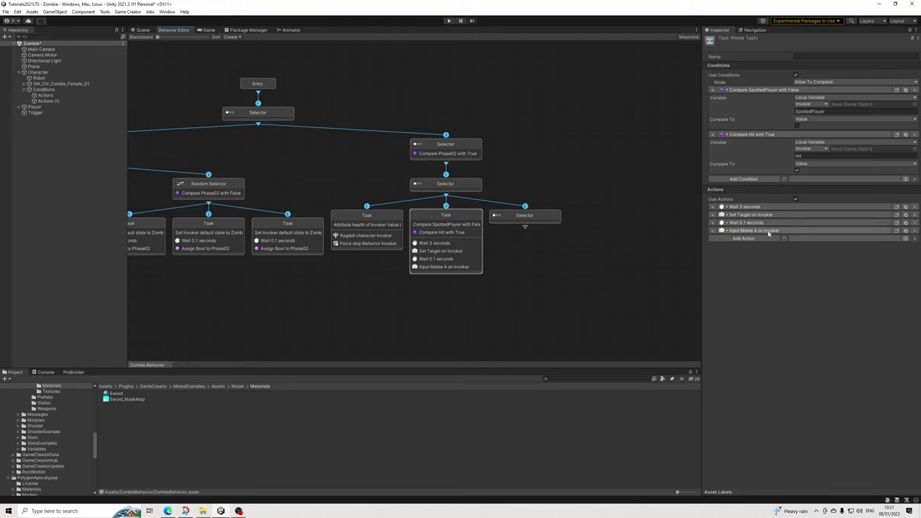
scroll(66, 444, down, 10)
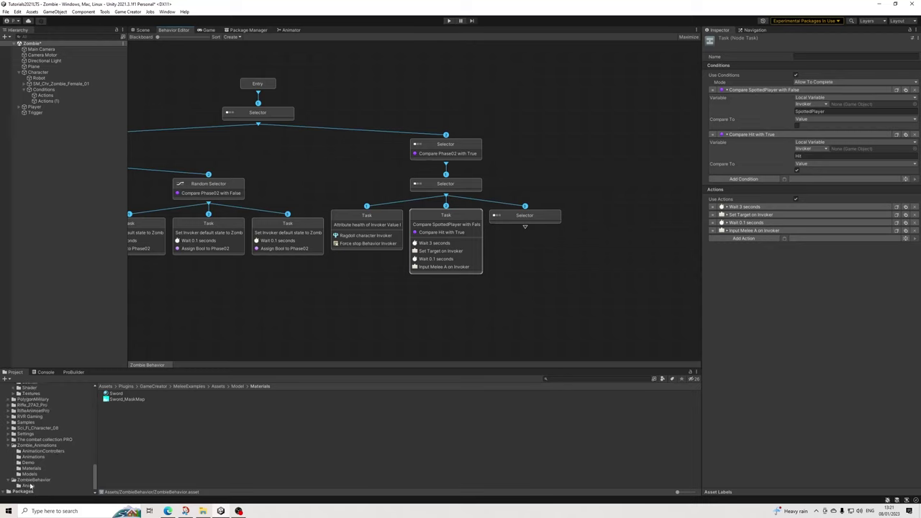
click(34, 480)
click(120, 400)
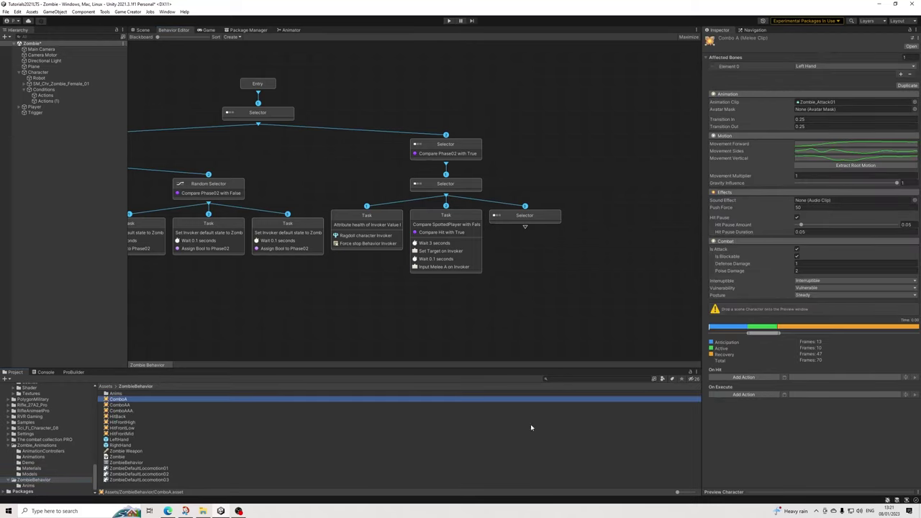
click(790, 330)
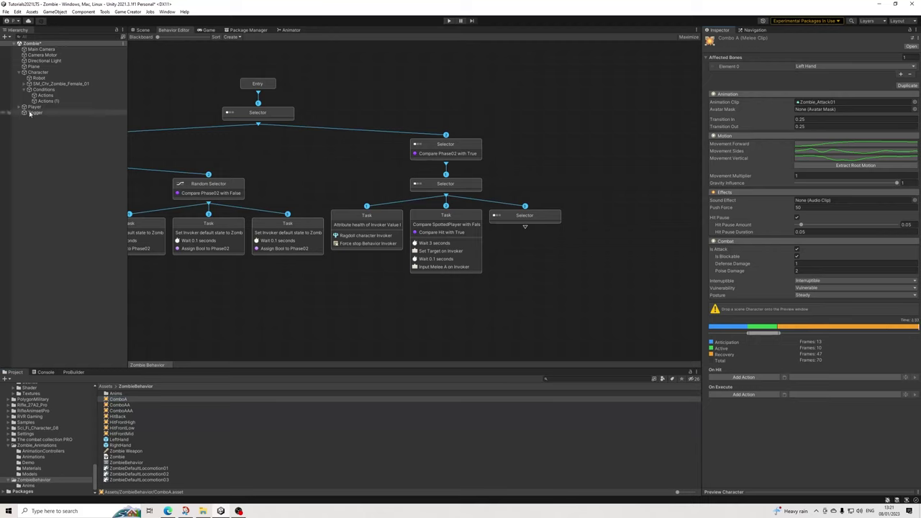
Duplicate the 3-second wait to the end of the Hit task's actions, set the copy to 2.3 seconds, and add a Variable Bool action below it.
click(475, 268)
click(899, 207)
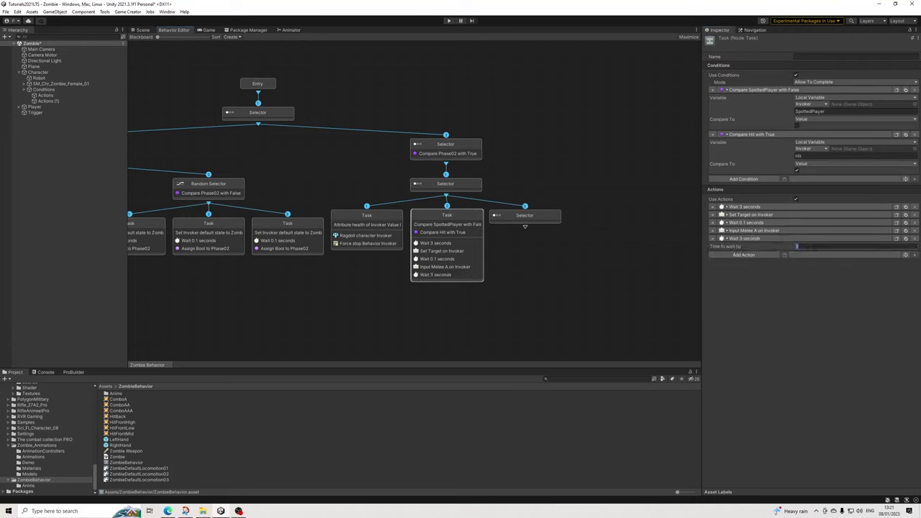
click(769, 257)
key(Return)
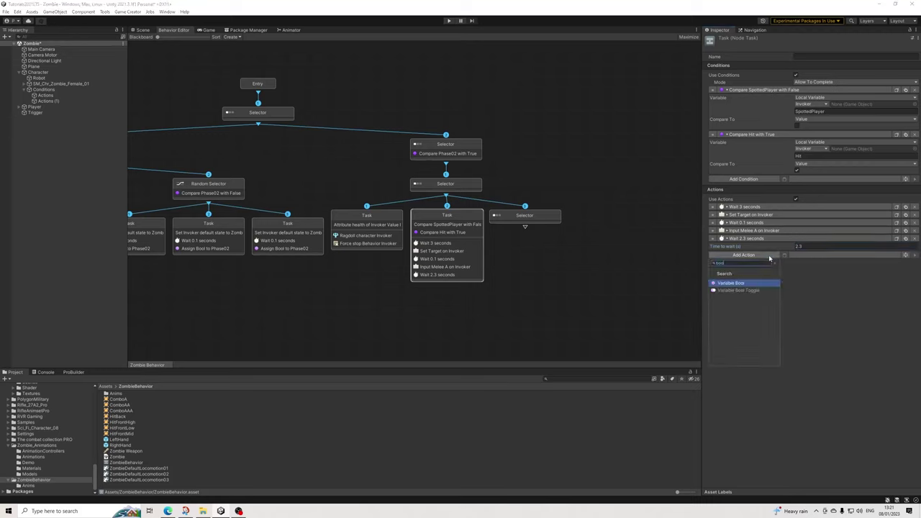
key(Return)
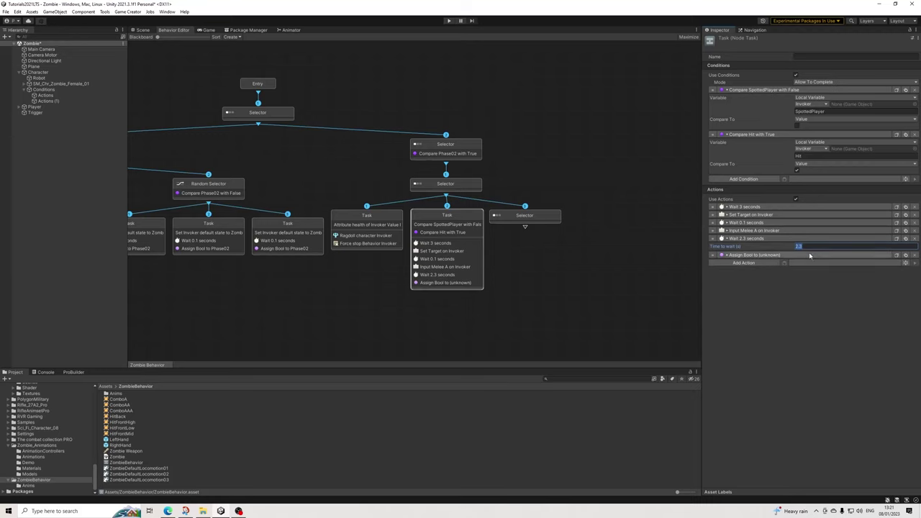
Set the Task's Assign Bool action to the Invoker's local variable Hit with the value false.
click(813, 263)
click(819, 278)
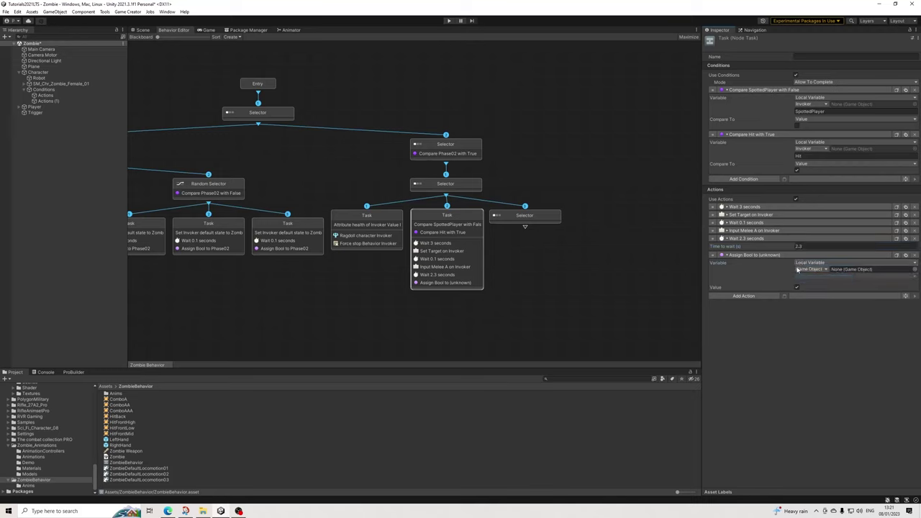
click(810, 269)
click(817, 284)
text(Hit)
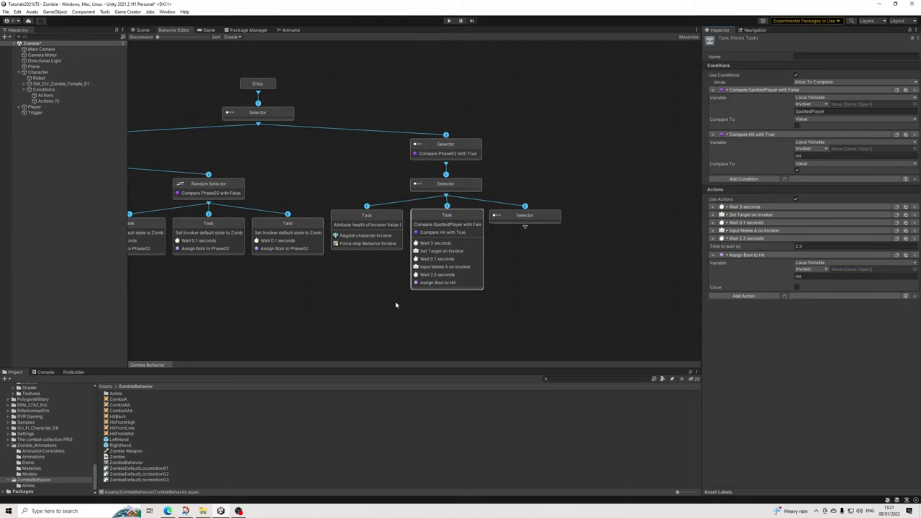
Review the clauses and actions of the Conditions object under Character, and reselect the melee Task node.
click(44, 95)
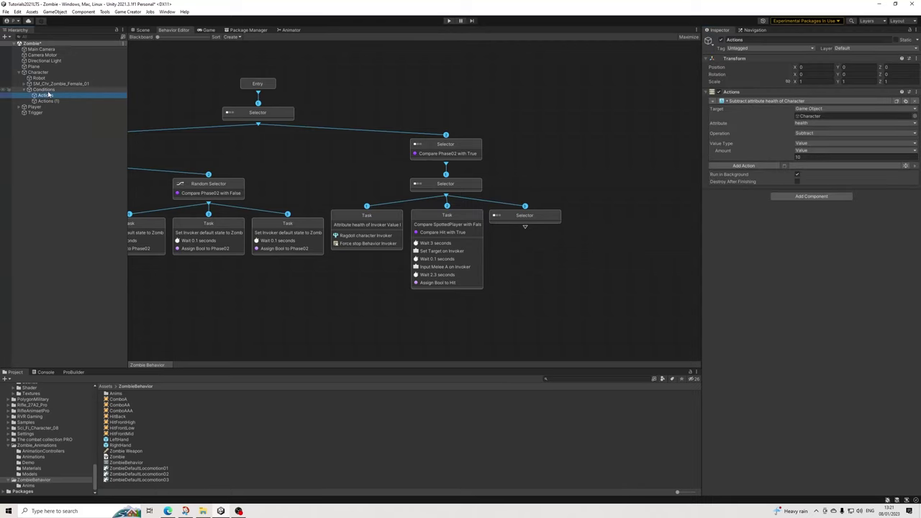
click(46, 90)
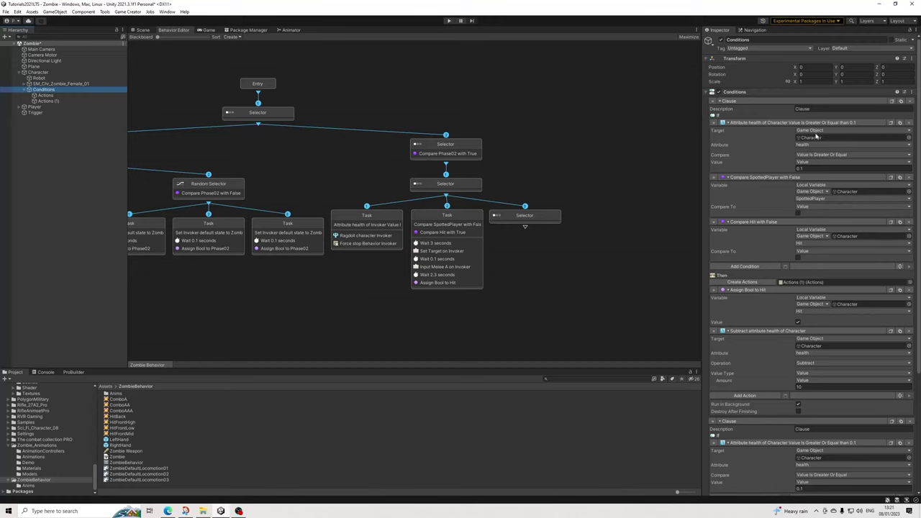
scroll(806, 418, down, 4)
scroll(806, 418, down, 2)
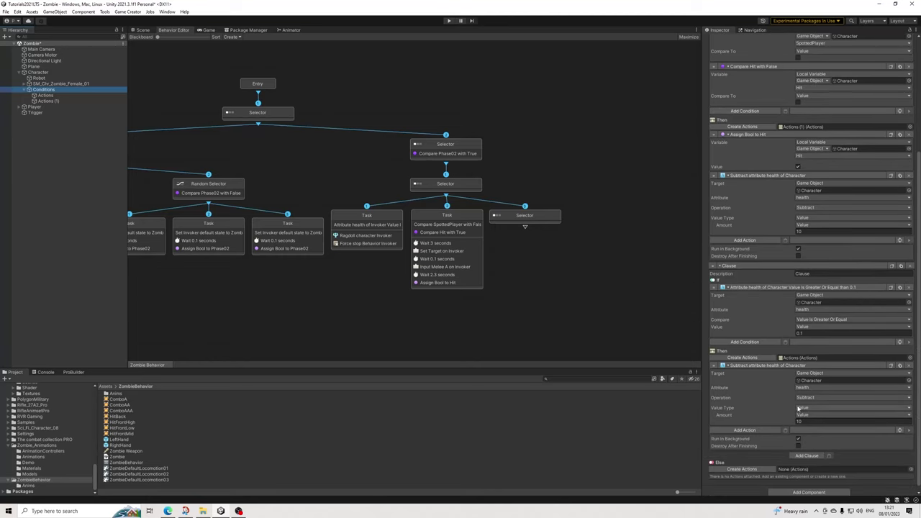
click(447, 226)
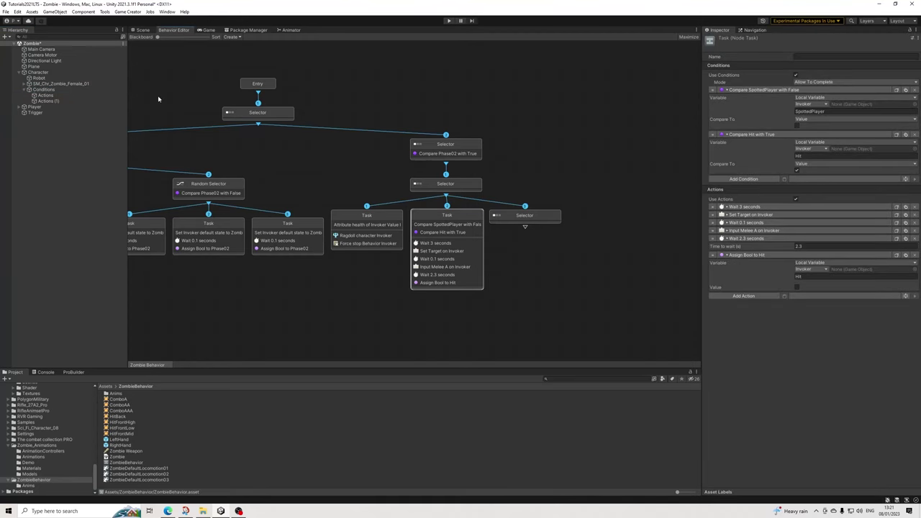
Save the scene and play-test the zombie's reaction to being hit, ending play mode when done.
click(6, 11)
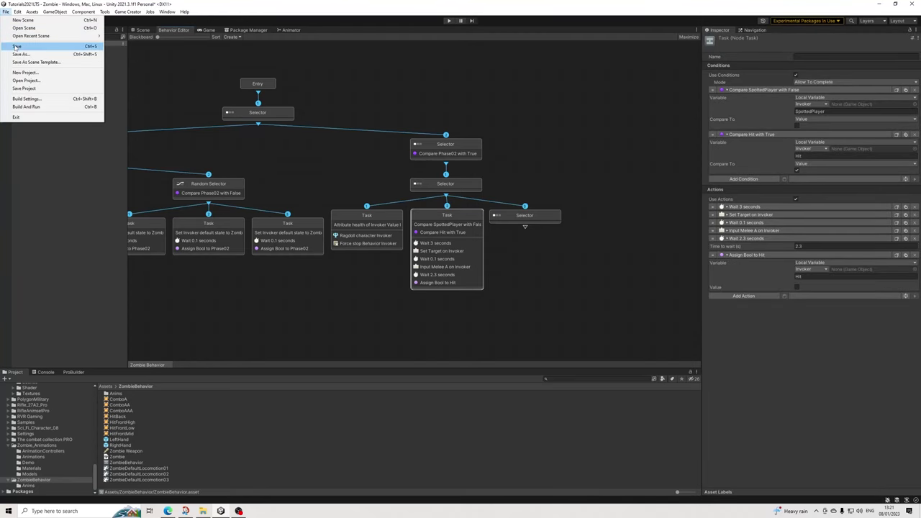
click(16, 47)
click(143, 31)
click(448, 21)
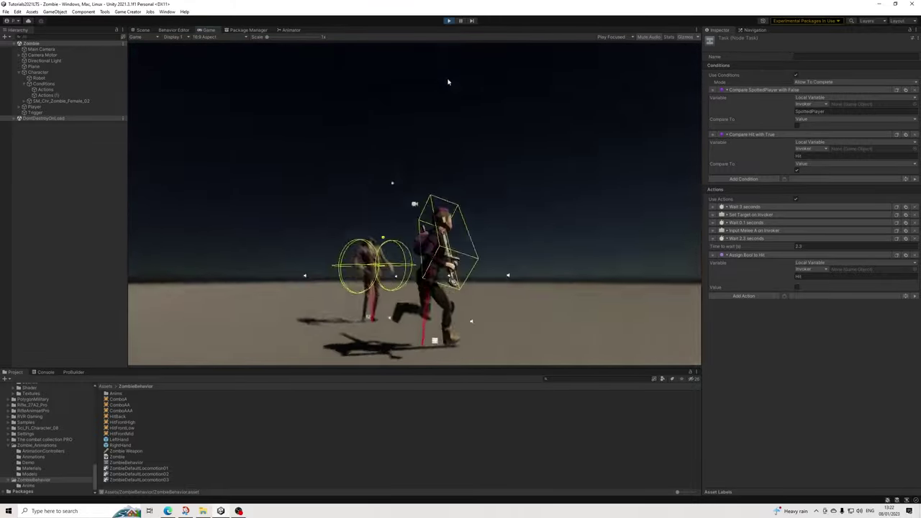
click(448, 20)
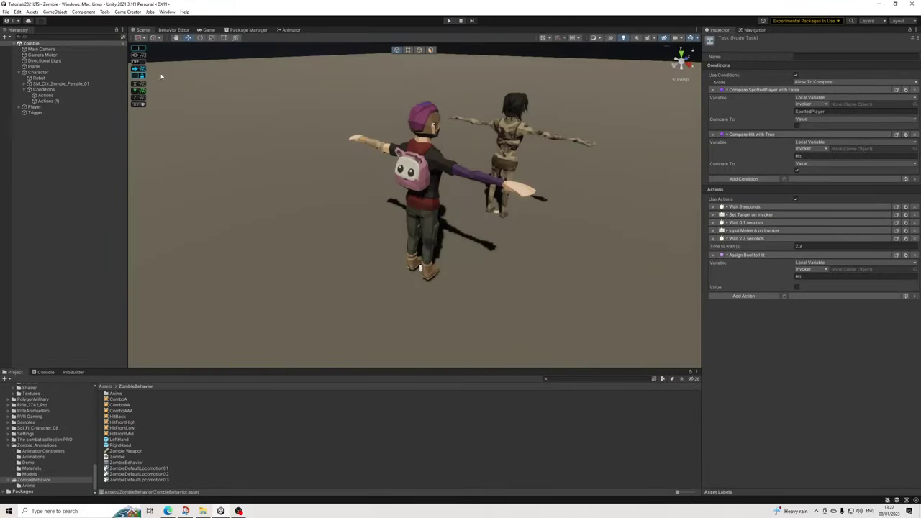
Save the scene and return to the zombie's behavior graph.
click(6, 12)
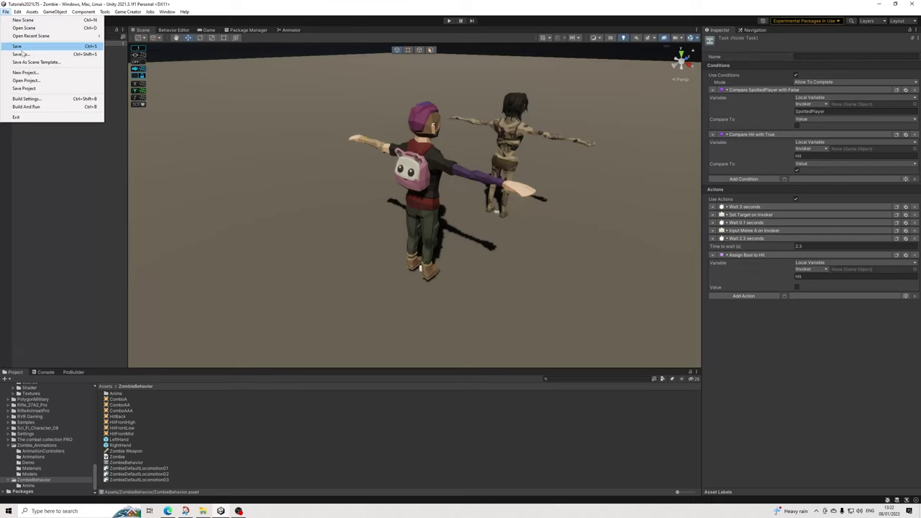
click(22, 47)
click(172, 31)
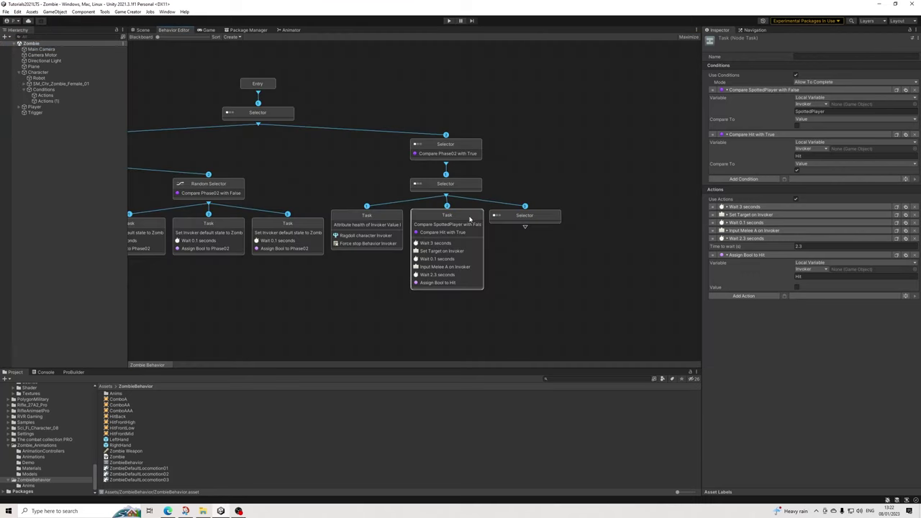
click(524, 217)
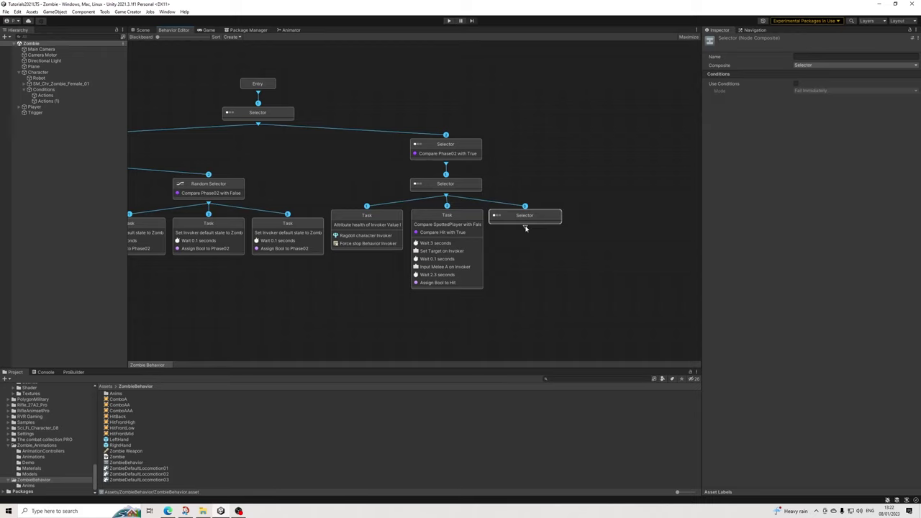
mouse_move(525, 227)
mouse_down()
mouse_move(608, 257)
mouse_move(529, 229)
mouse_up()
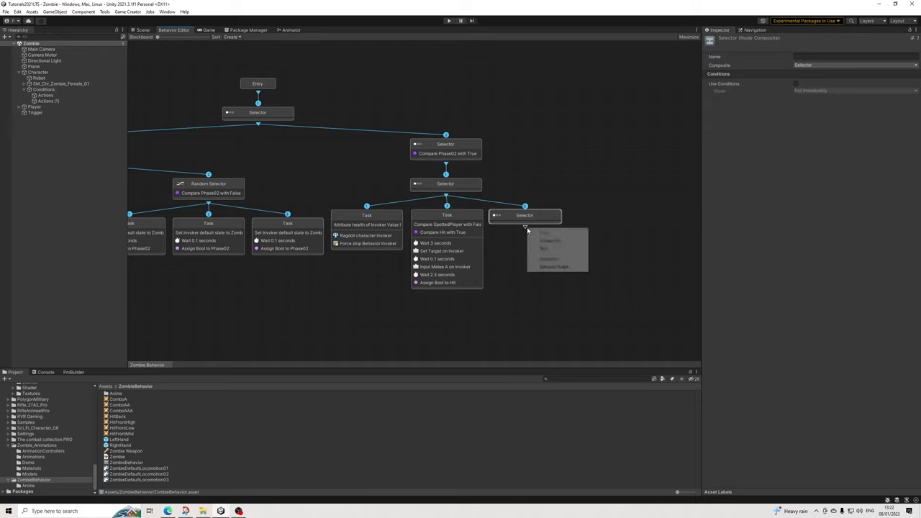
click(643, 226)
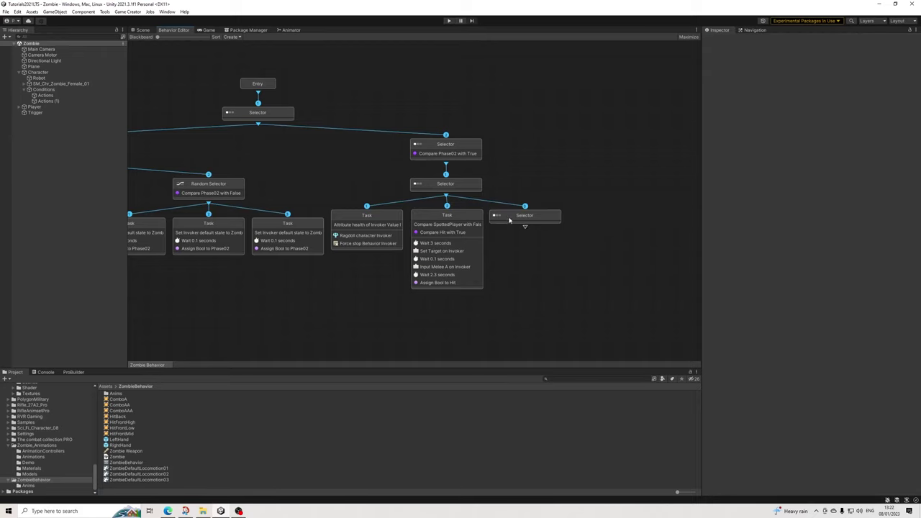
Add another Selector composite under the inner selector of the Phase02 True branch, beside the empty Selector.
drag(446, 195, 643, 247)
click(624, 224)
click(624, 229)
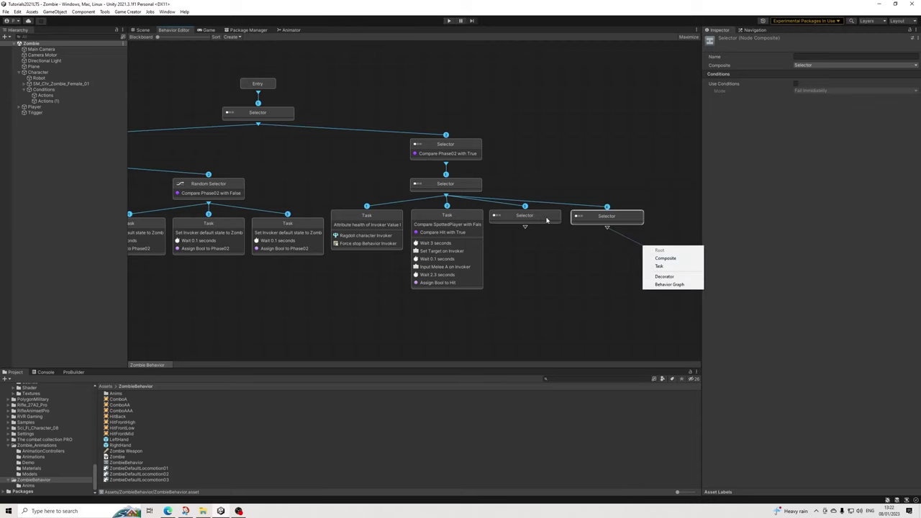
Copy the melee Task's SpottedPlayer condition to the first empty Selector, with mode Allow To Complete and comparison to True.
click(446, 259)
click(446, 259)
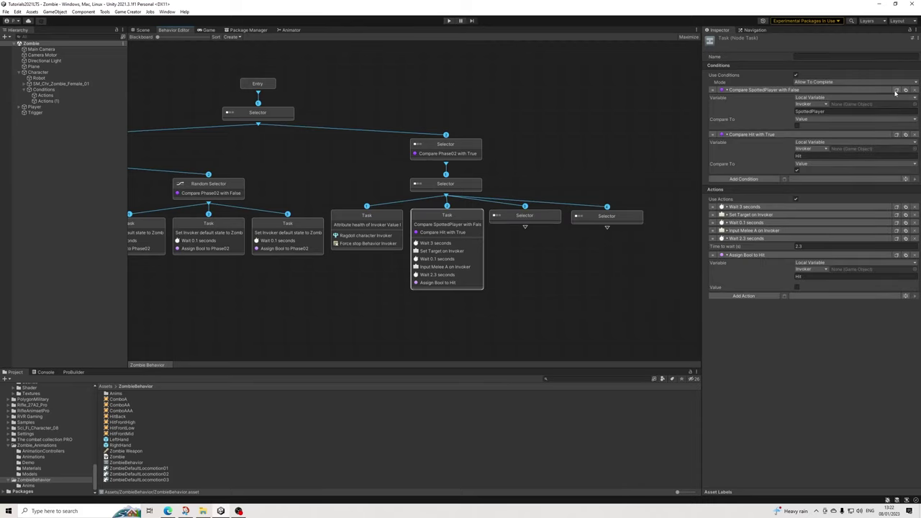
click(553, 215)
click(795, 84)
click(812, 91)
click(806, 105)
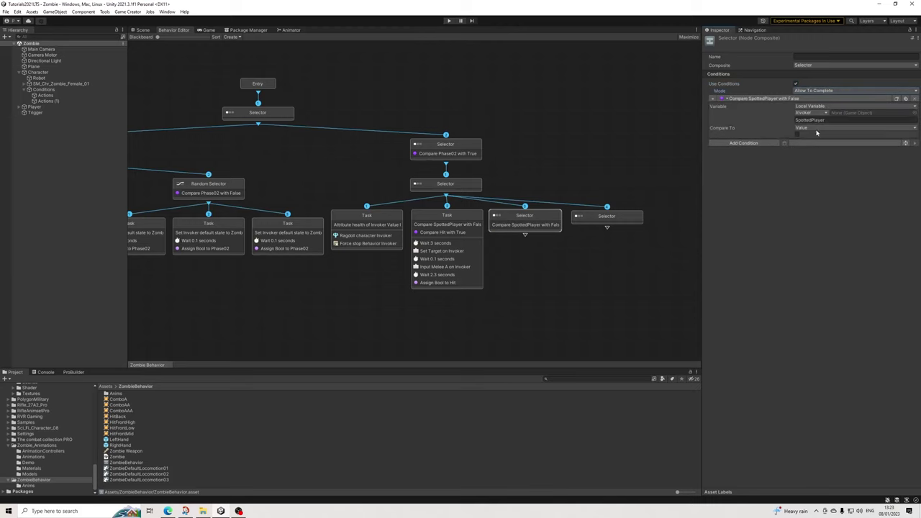
click(797, 133)
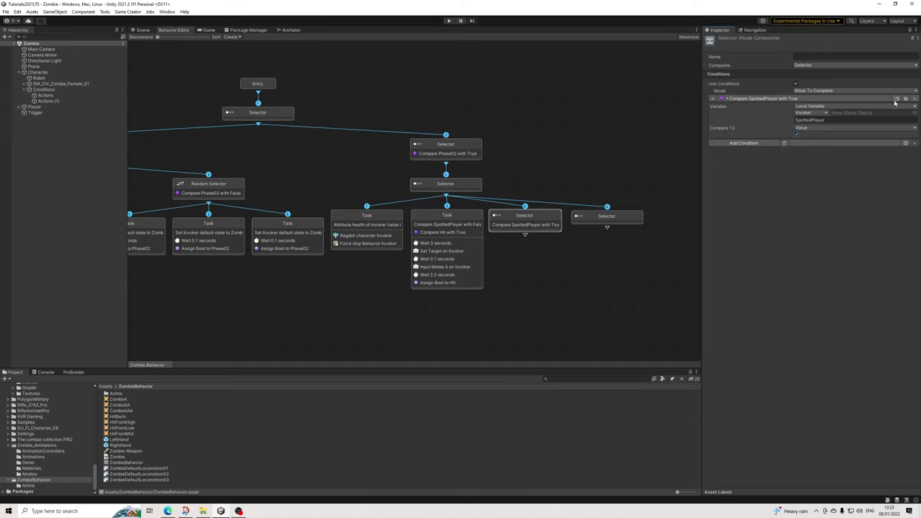
Enable conditions on the new Selector in Allow To Complete mode and add the copied SpottedPlayer condition, compared with False.
click(634, 218)
click(796, 83)
click(828, 91)
click(820, 101)
click(797, 134)
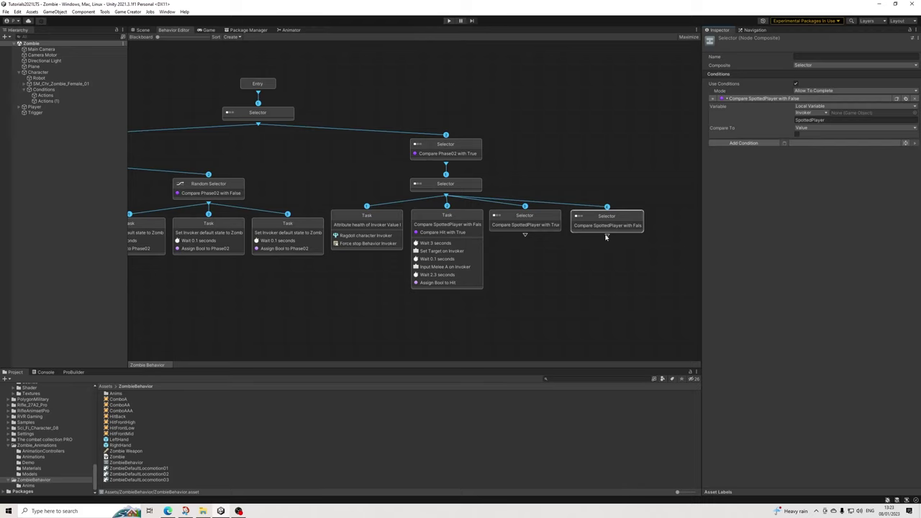
Add a Task under the SpottedPlayer False selector and enable its conditions with mode Allow To Complete.
drag(606, 236, 647, 254)
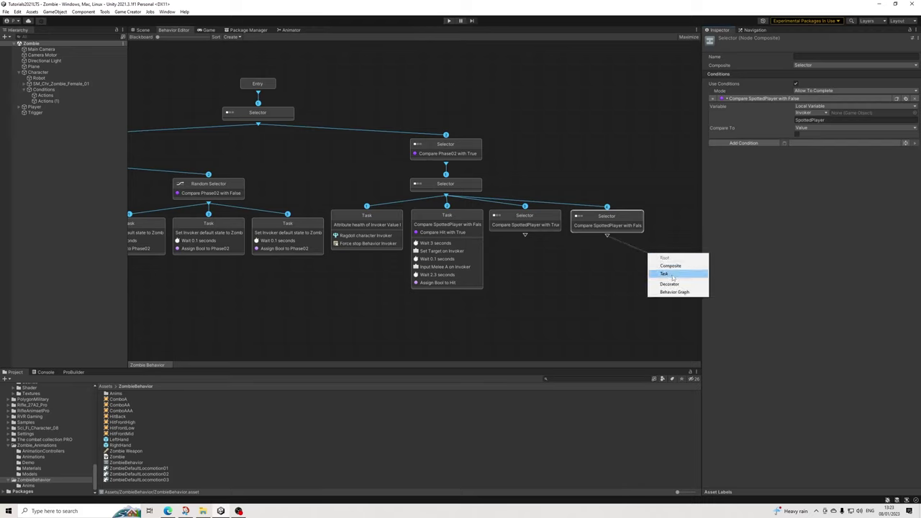
click(665, 274)
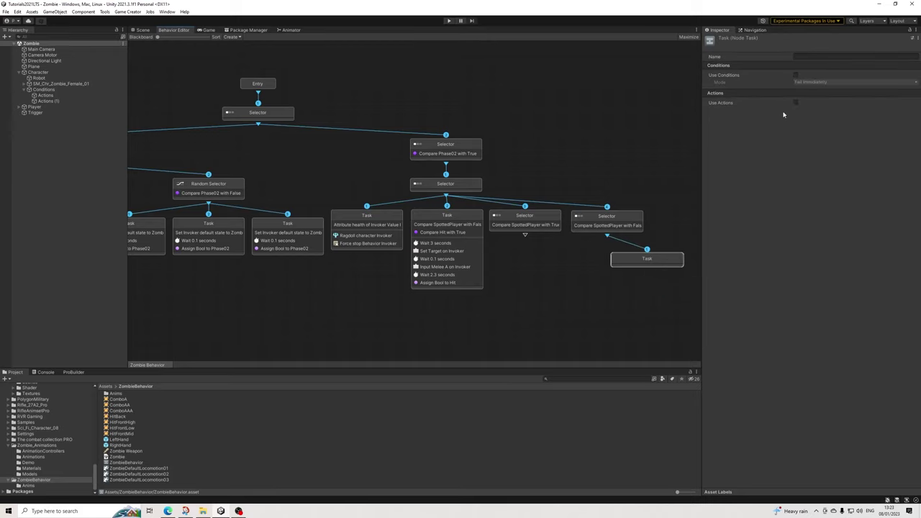
click(795, 75)
click(807, 82)
click(809, 98)
Add a second Task under the SpottedPlayer False selector and sort the graph.
drag(586, 259, 586, 259)
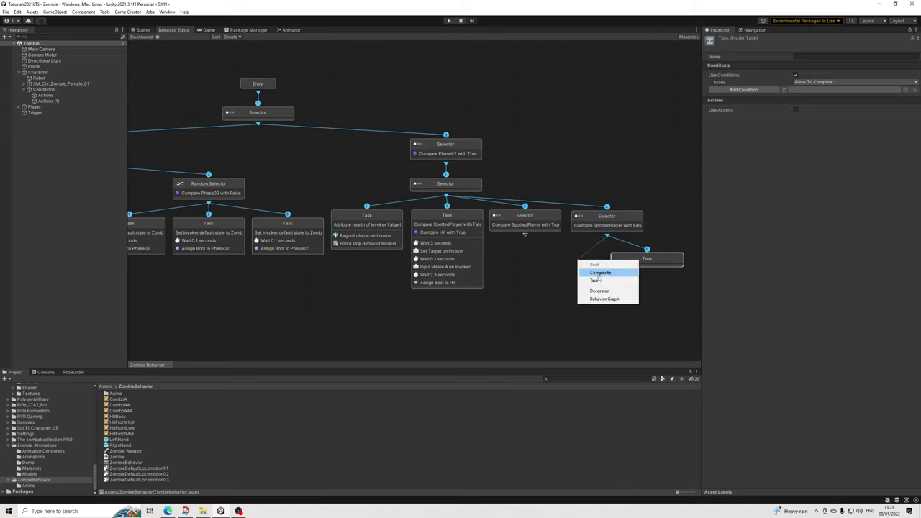
click(600, 262)
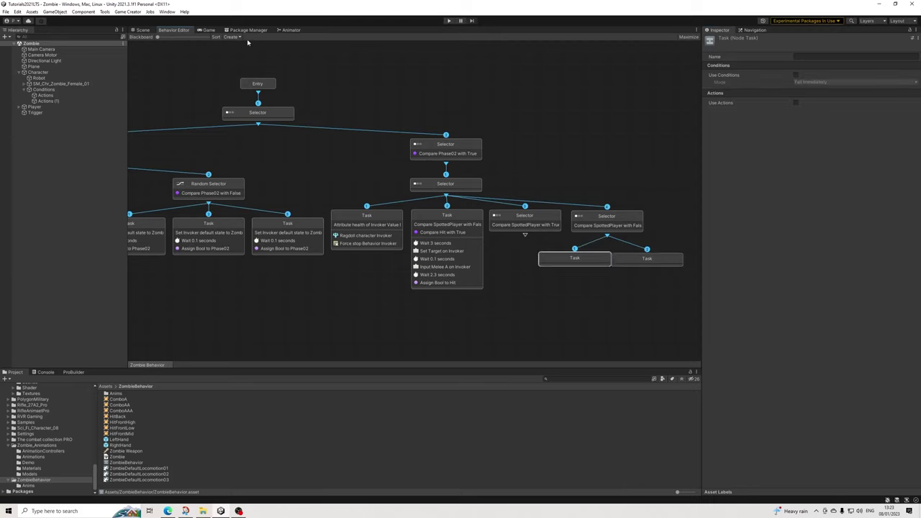
click(216, 38)
Give the second-numbered Task a Can See condition set to Can Not See for Invoker and Player, and enable its actions.
click(612, 256)
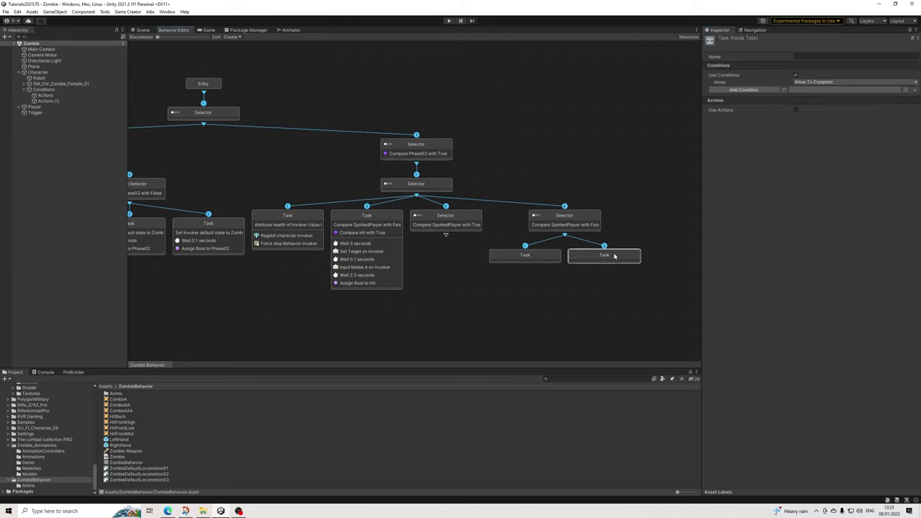
click(778, 90)
text(see)
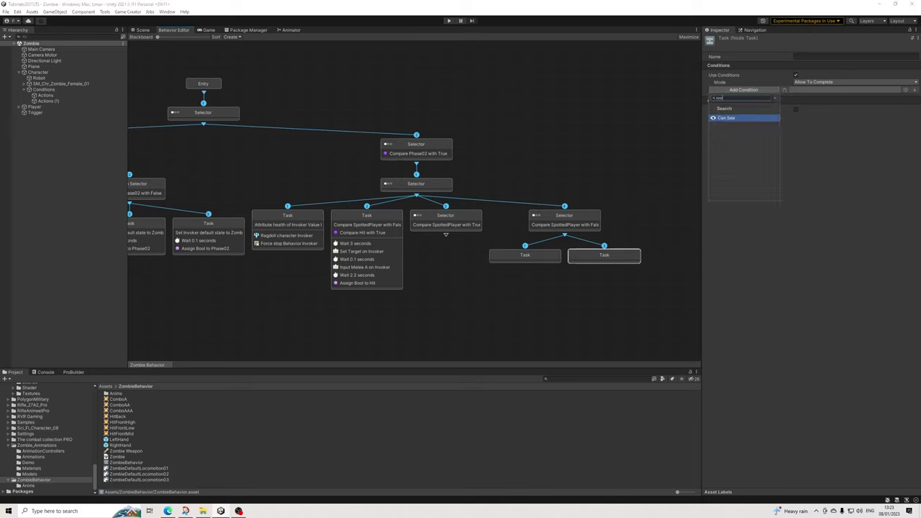
key(Return)
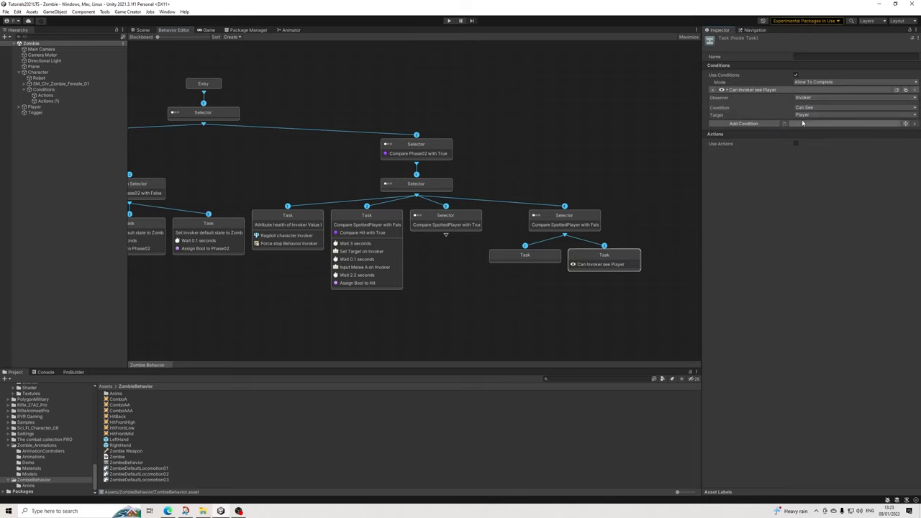
click(805, 109)
click(814, 124)
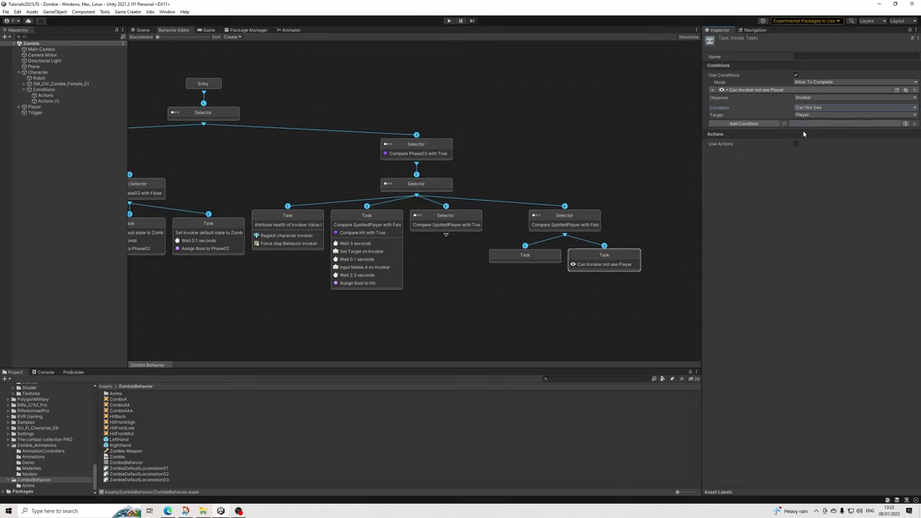
click(796, 143)
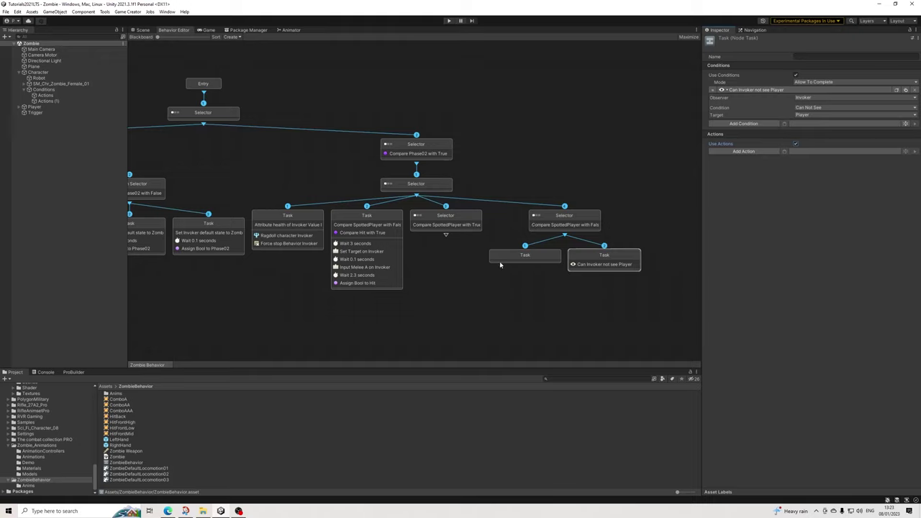
Copy the visibility condition to the first-numbered Task in Allow To Complete mode and set it to Can See.
click(526, 257)
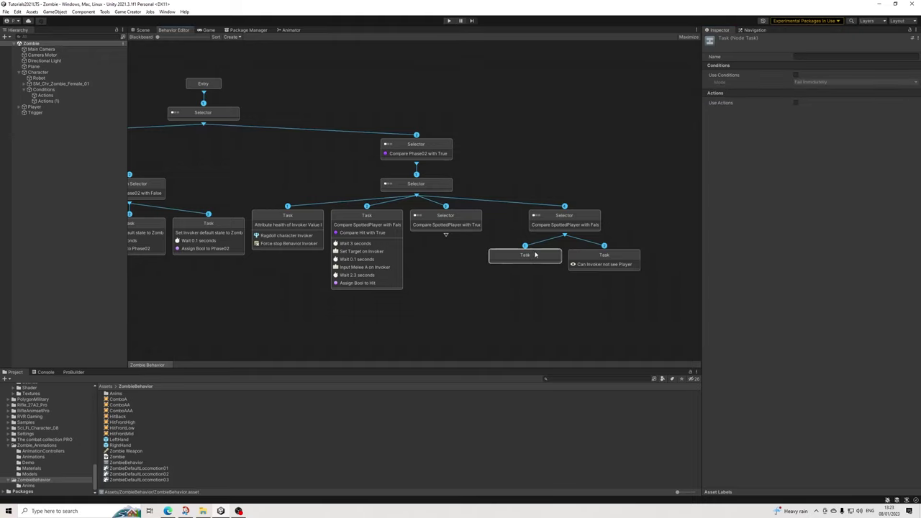
click(589, 266)
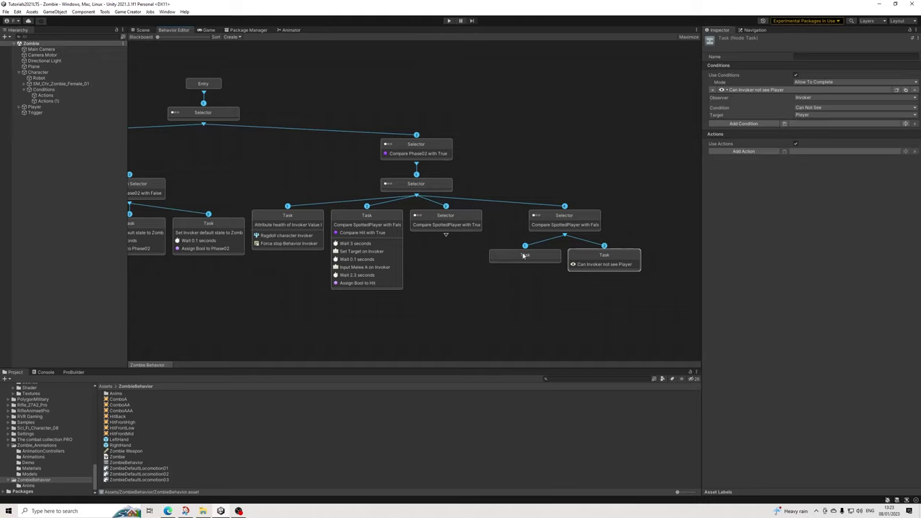
click(524, 255)
click(795, 75)
click(800, 82)
click(804, 98)
click(804, 90)
click(806, 107)
click(811, 116)
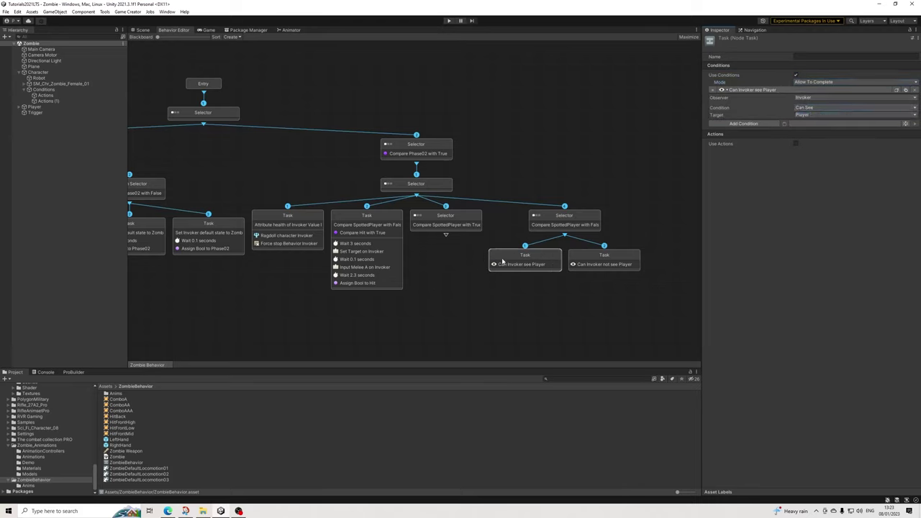
Enable actions on the Can See Task and add a Variable Bool action assigning True to the Invoker's local variable SpottedPlayer.
click(796, 143)
click(768, 152)
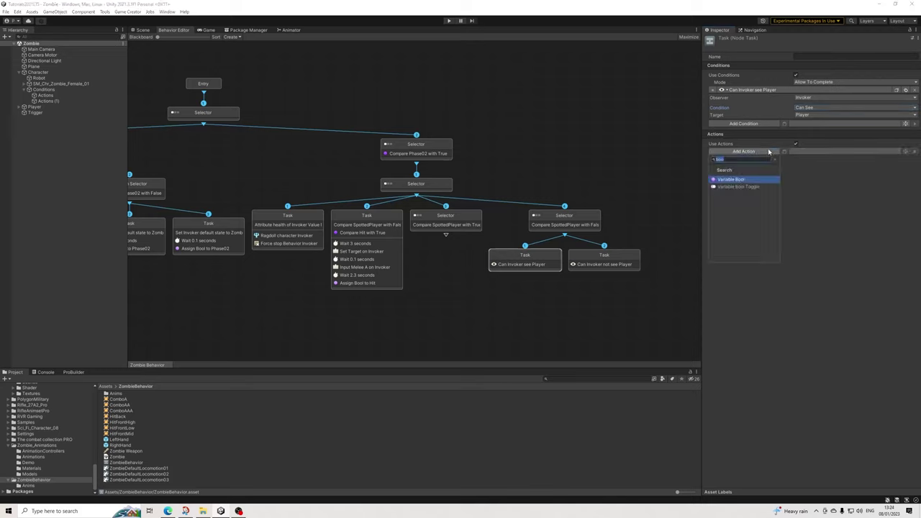
key(Return)
click(813, 160)
click(814, 176)
click(807, 167)
click(808, 173)
click(807, 168)
click(813, 182)
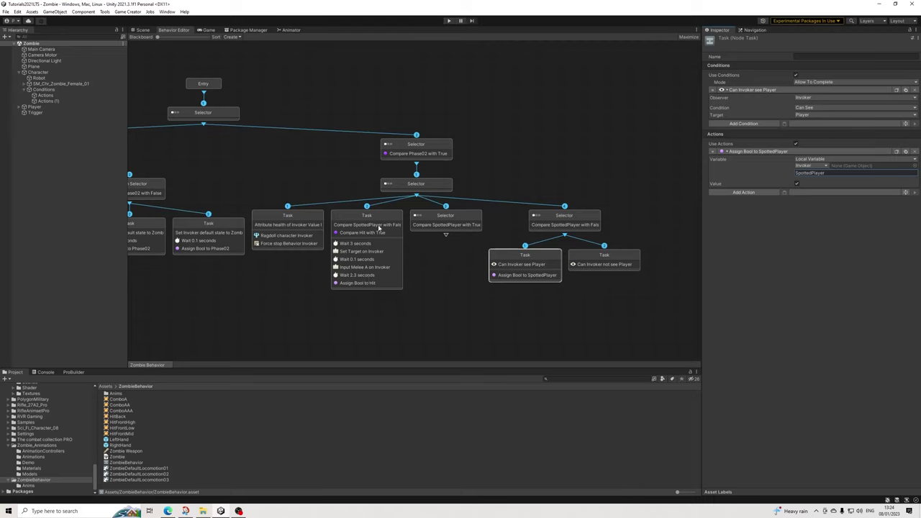
click(449, 242)
right_click(441, 235)
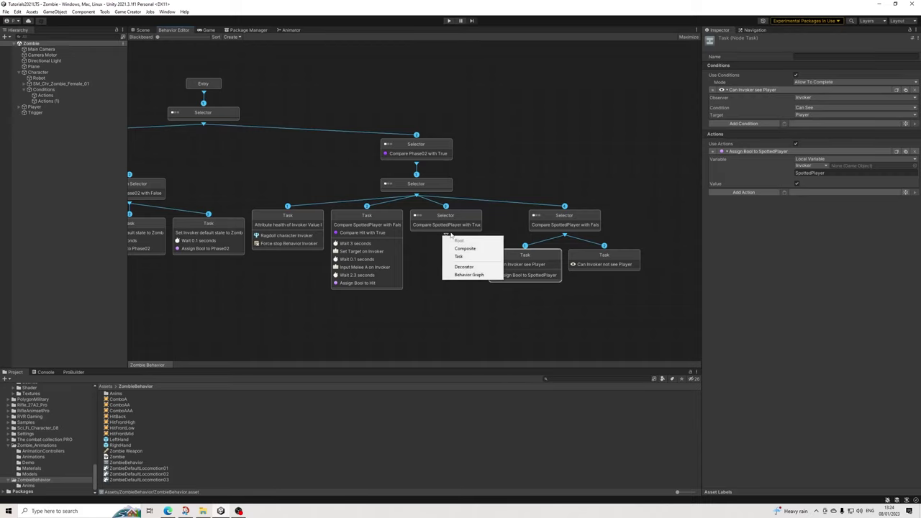
click(414, 255)
Save the scene, enter Play mode and attack the zombie with the player's sword.
click(5, 12)
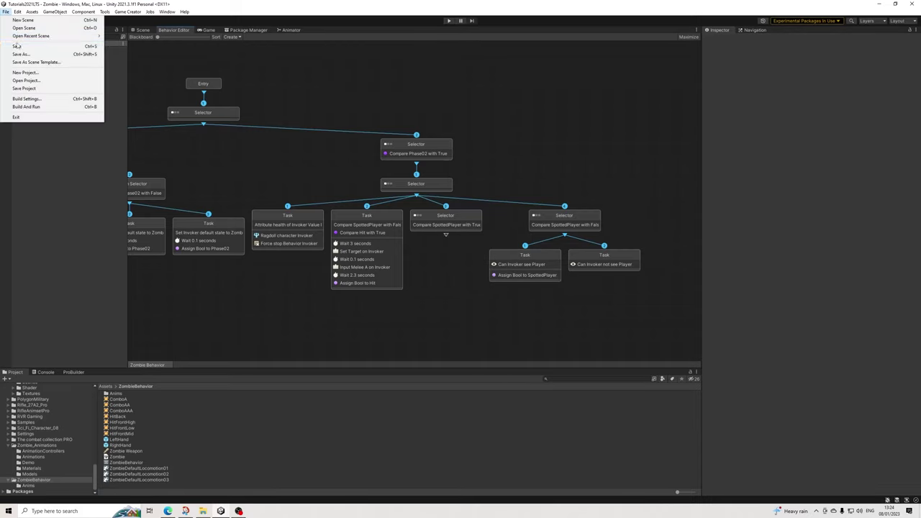
click(29, 47)
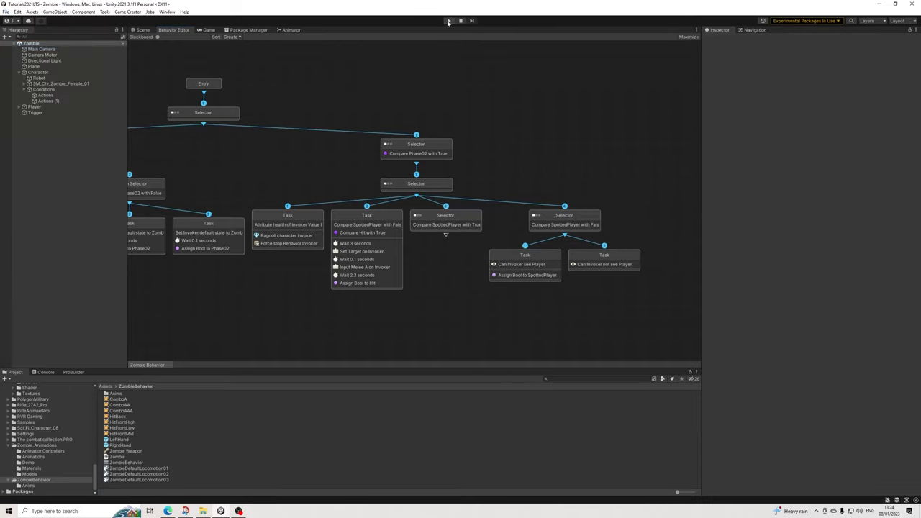
click(448, 21)
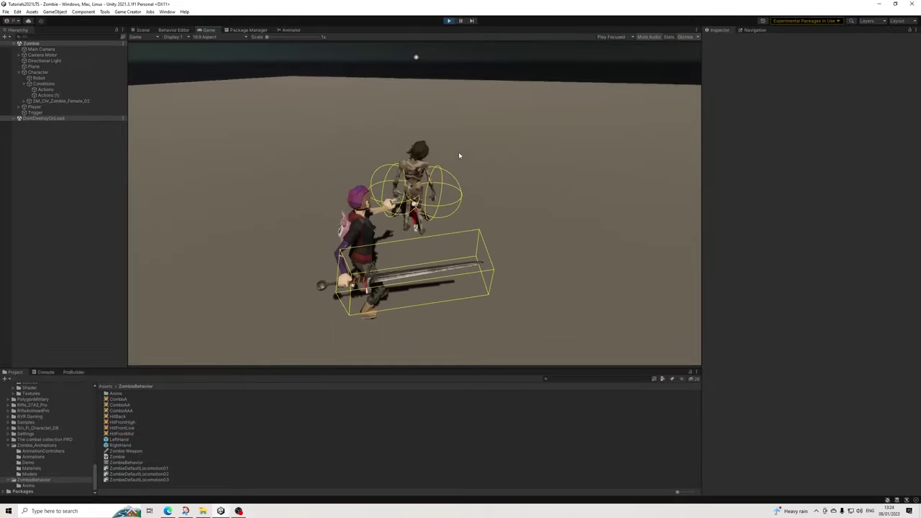
click(463, 155)
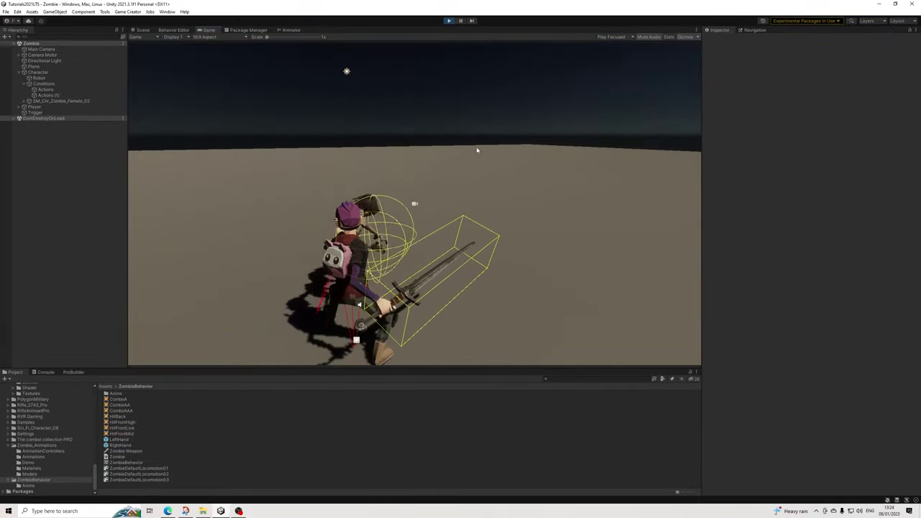
click(472, 150)
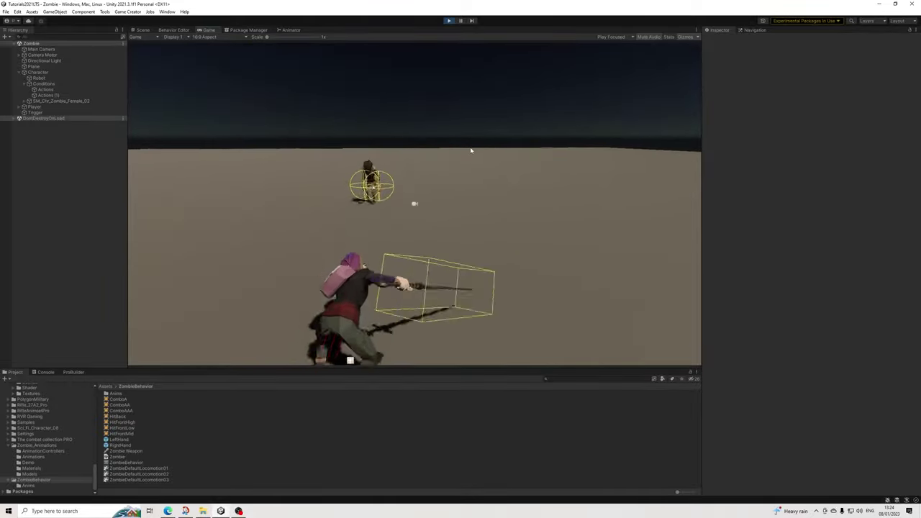
key(w)
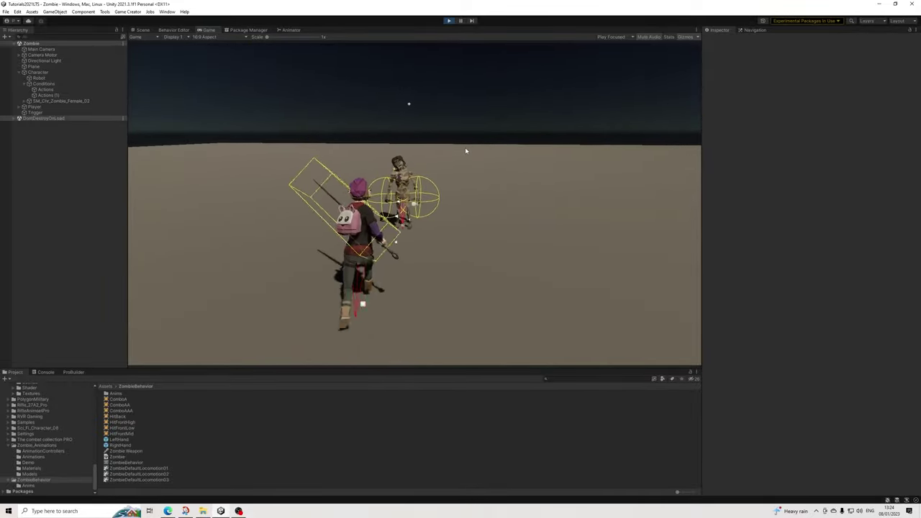
click(465, 147)
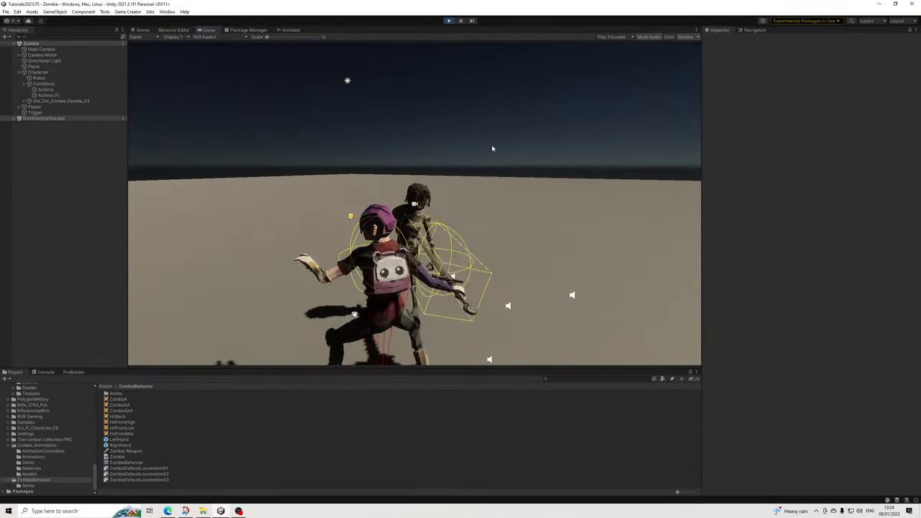
click(492, 148)
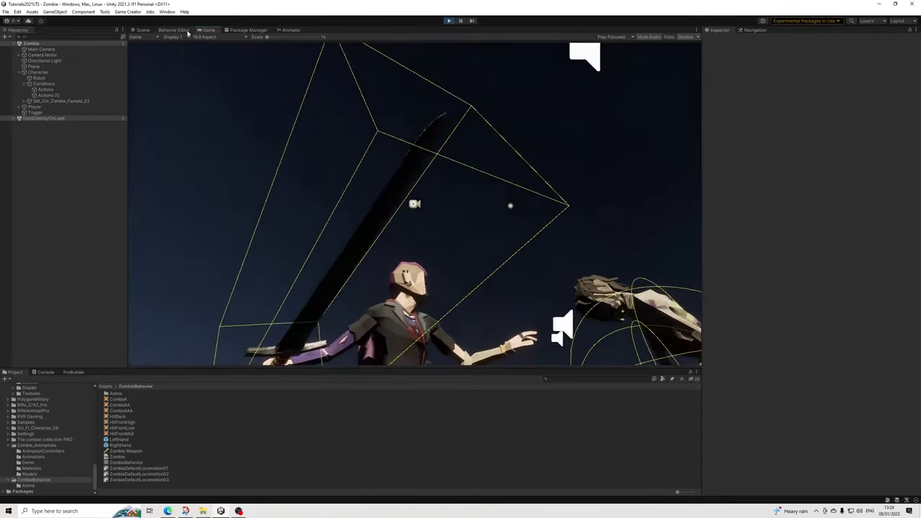
Inspect the running behavior graph, Scene view and Stats of Character while continuing to attack the zombie in the game.
click(186, 31)
click(40, 73)
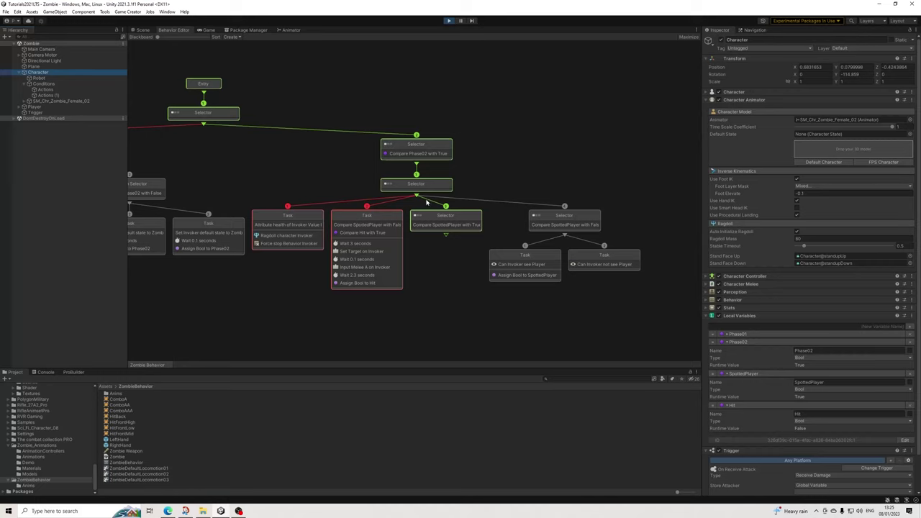
click(145, 31)
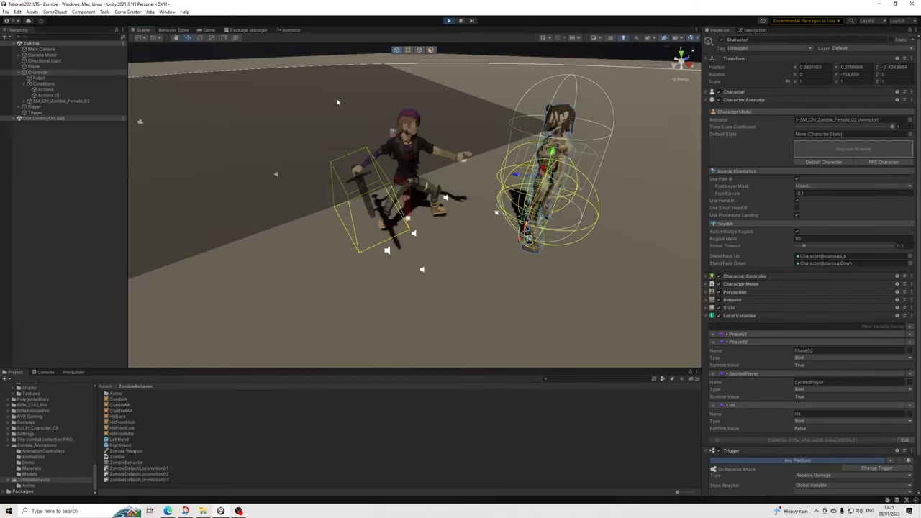
click(734, 307)
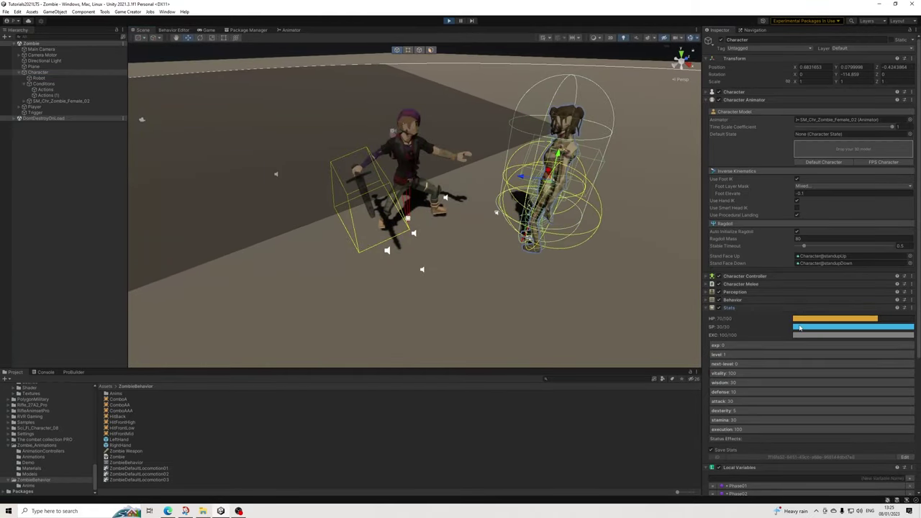
click(209, 30)
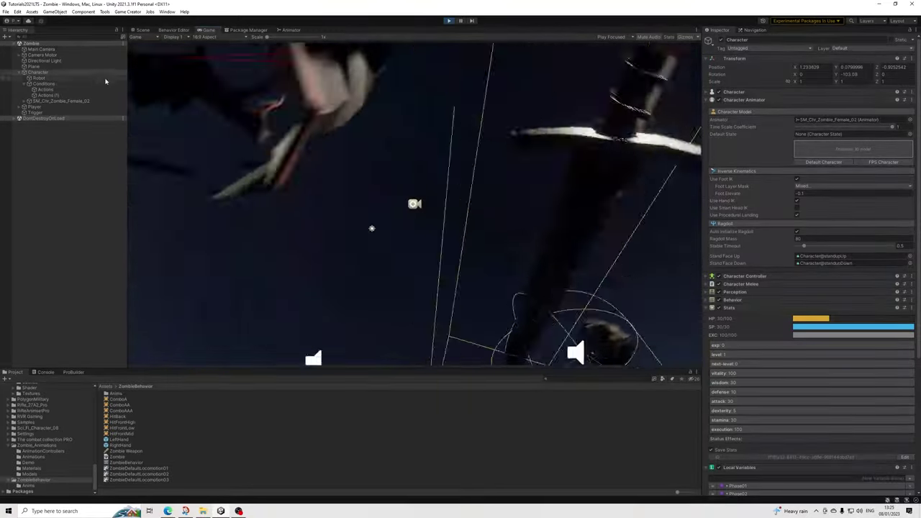
click(142, 30)
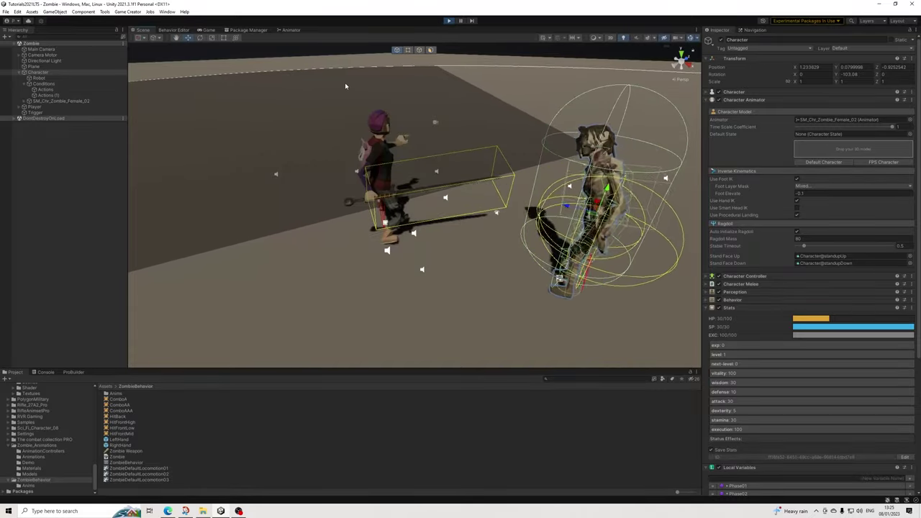
click(208, 30)
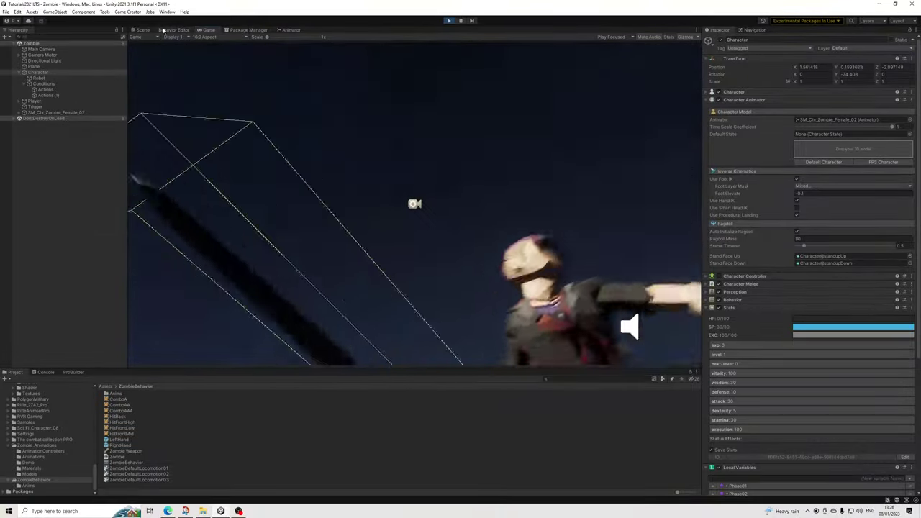
Examine the active branch and the Invoker health Task in the running behavior graph, check the zombie in the scene and exit Play mode.
click(173, 29)
scroll(237, 181, down, 5)
middle_drag(216, 199, 405, 213)
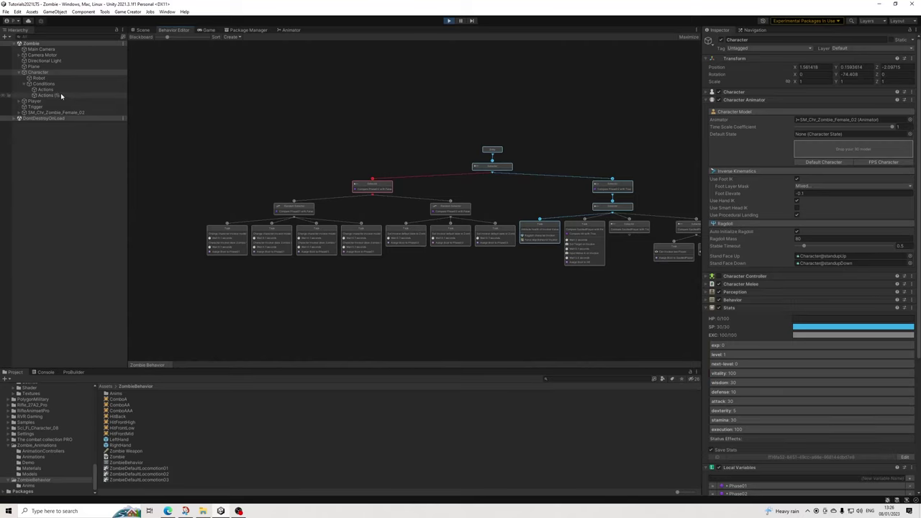
middle_drag(561, 182, 473, 185)
scroll(334, 174, up, 3)
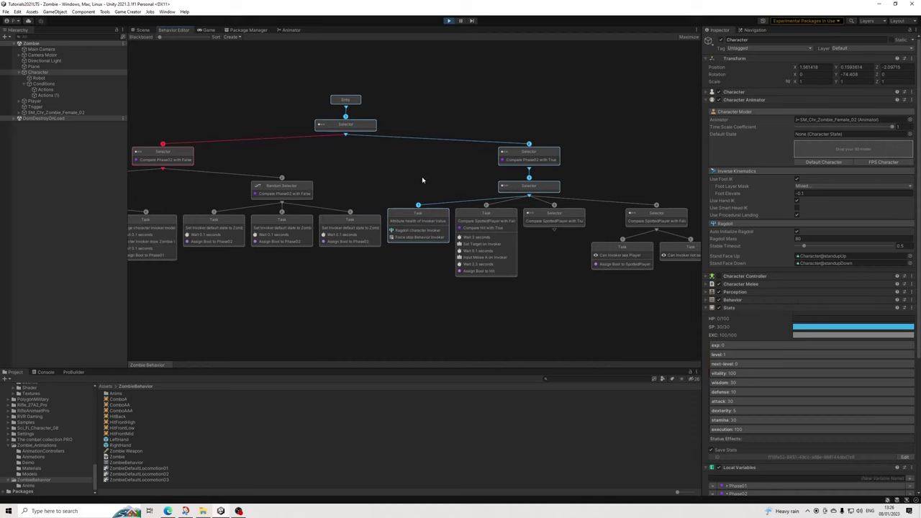
click(416, 223)
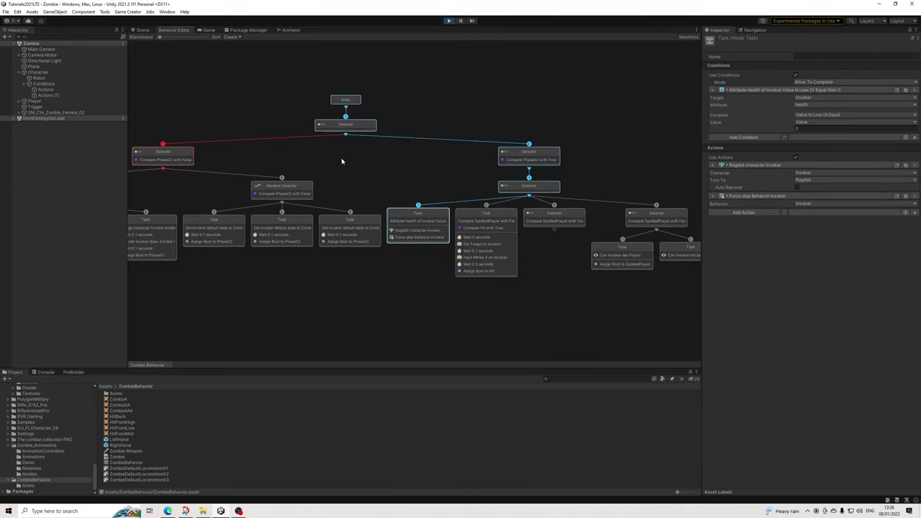
click(380, 169)
click(141, 30)
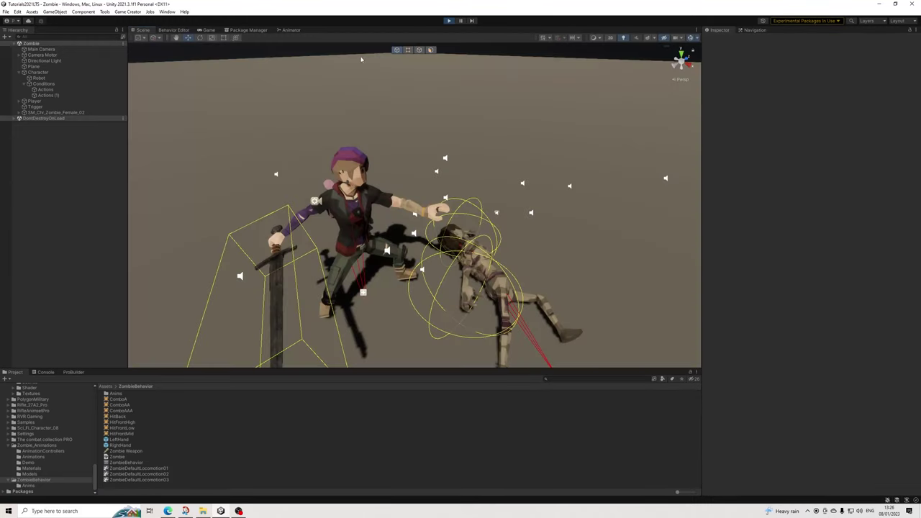
click(447, 21)
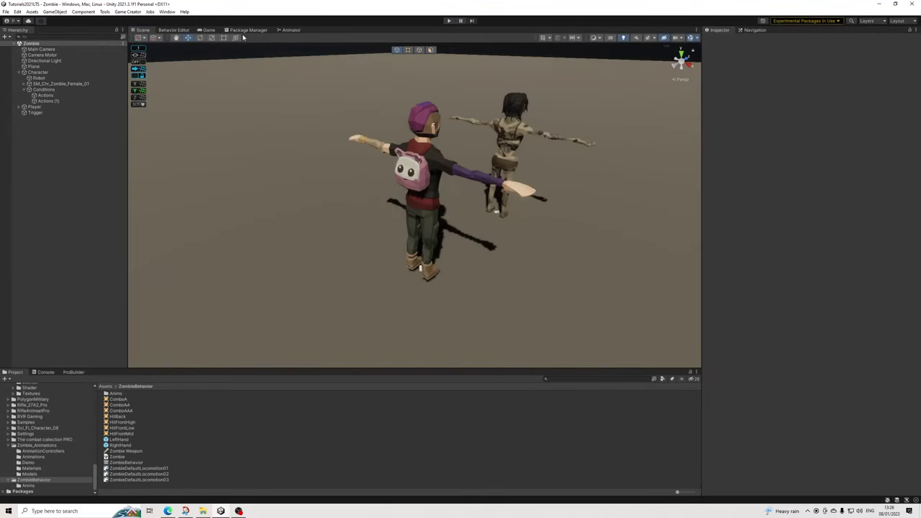
Add two Tasks under the Selector that compares SpottedPlayer with True and sort the graph.
click(176, 30)
middle_drag(612, 246, 500, 219)
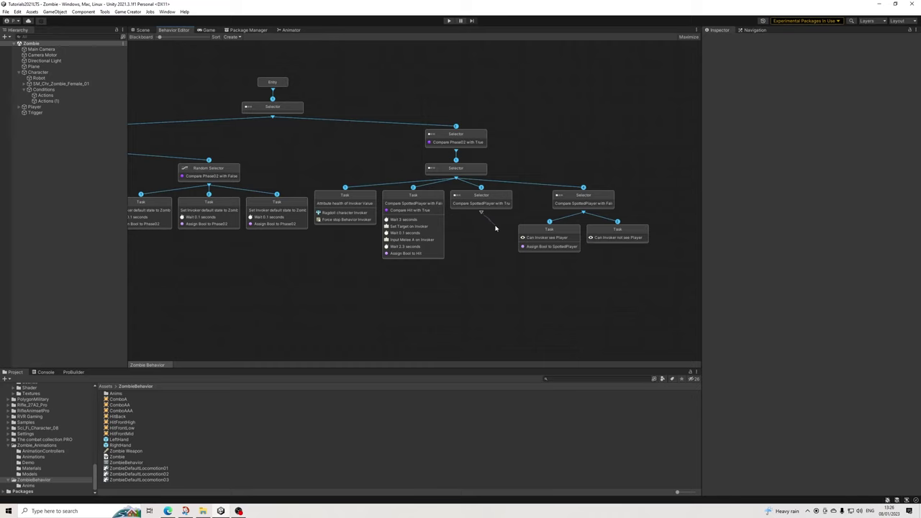
right_click(501, 228)
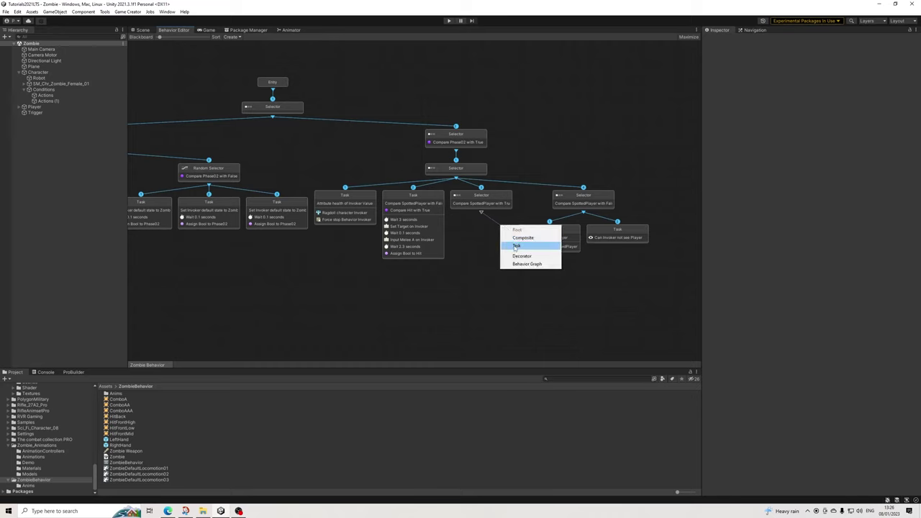
click(523, 241)
right_click(446, 234)
click(468, 249)
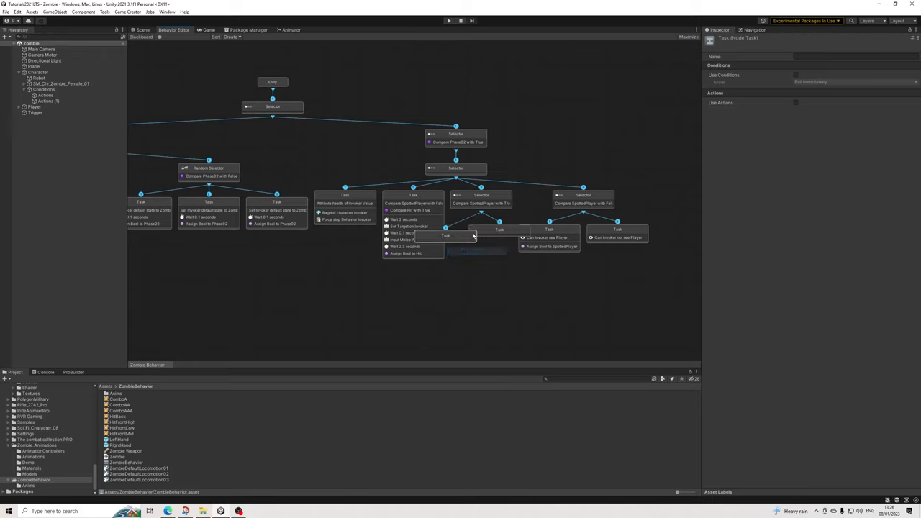
click(215, 37)
click(528, 256)
Enable conditions on the second-numbered new Task in Allow To Complete mode and add a Distance condition.
click(514, 230)
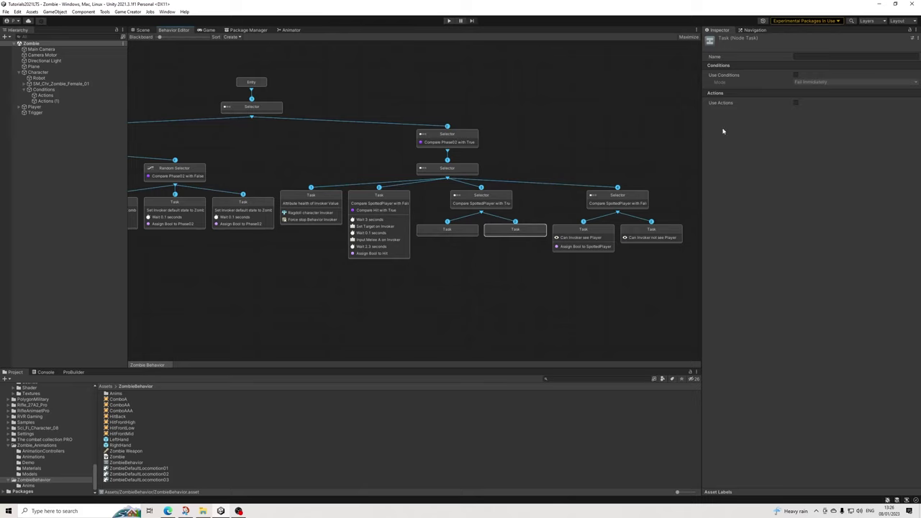
click(795, 75)
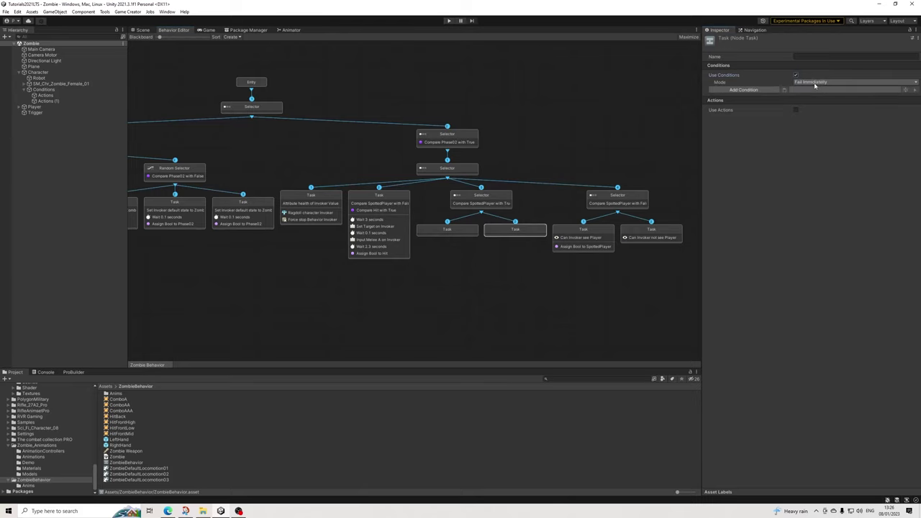
click(813, 82)
click(816, 97)
click(764, 89)
text(dis)
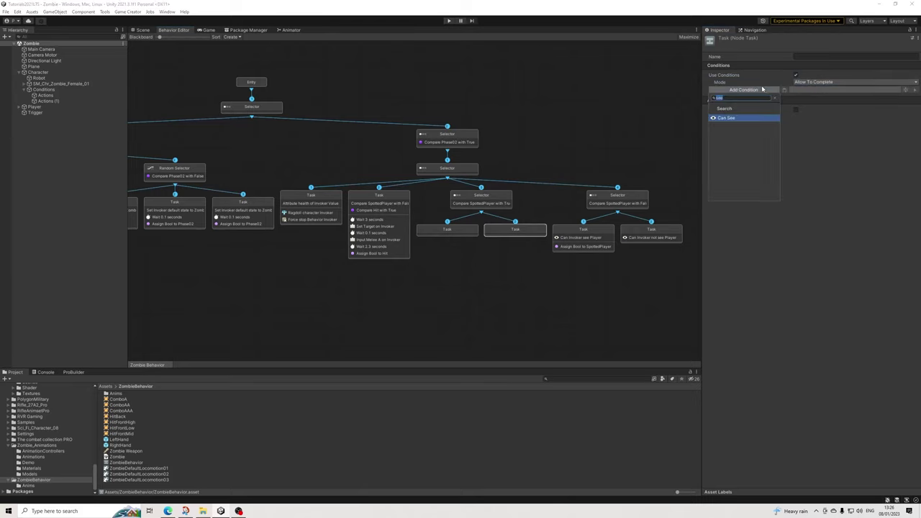
key(Down)
key(Up)
key(Return)
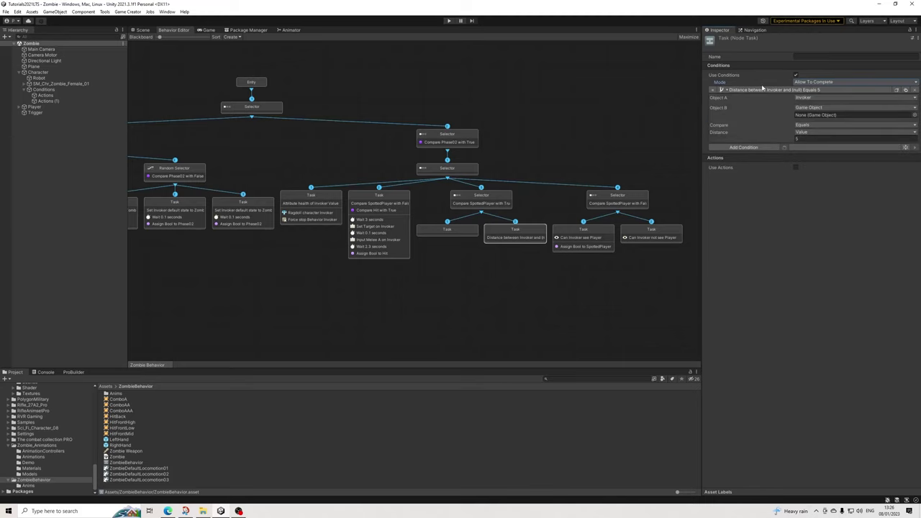
click(748, 148)
key(Up)
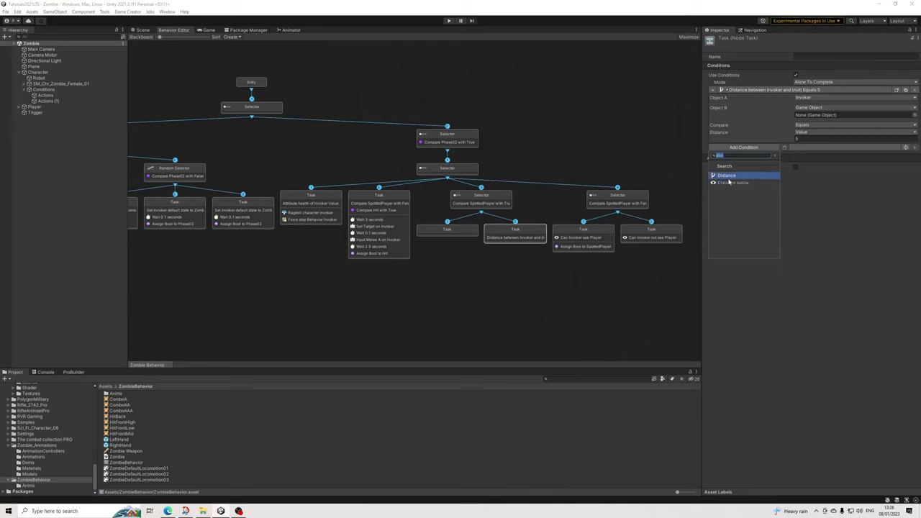
click(849, 225)
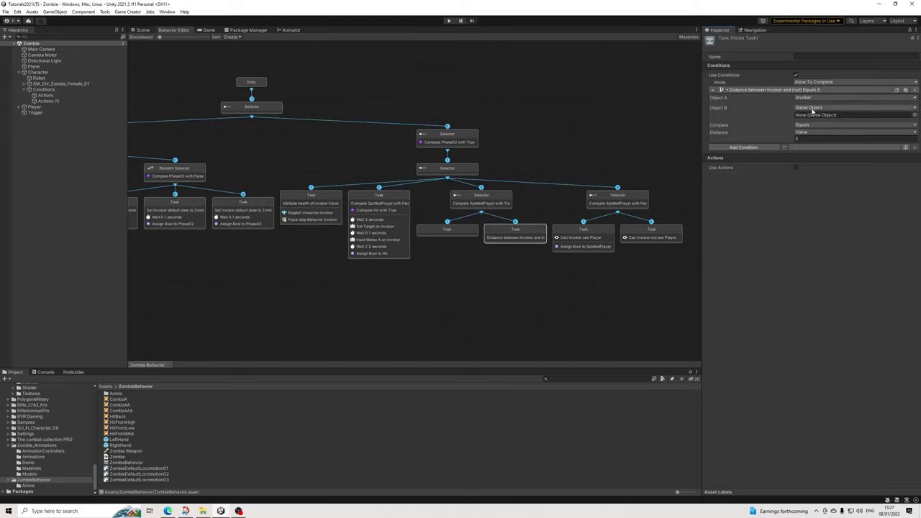
click(803, 126)
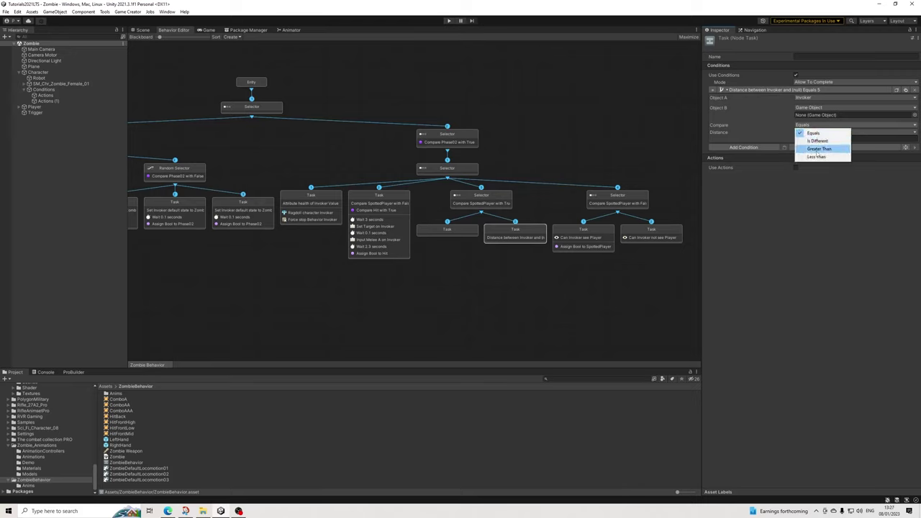
click(818, 178)
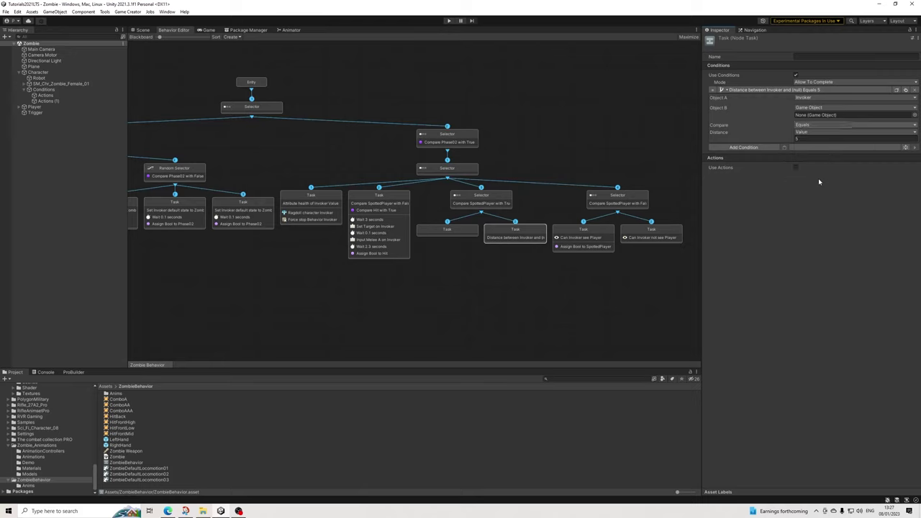
Copy the Distance condition to the first-numbered Task under the SpottedPlayer True selector, using Allow To Complete mode.
click(896, 90)
click(464, 232)
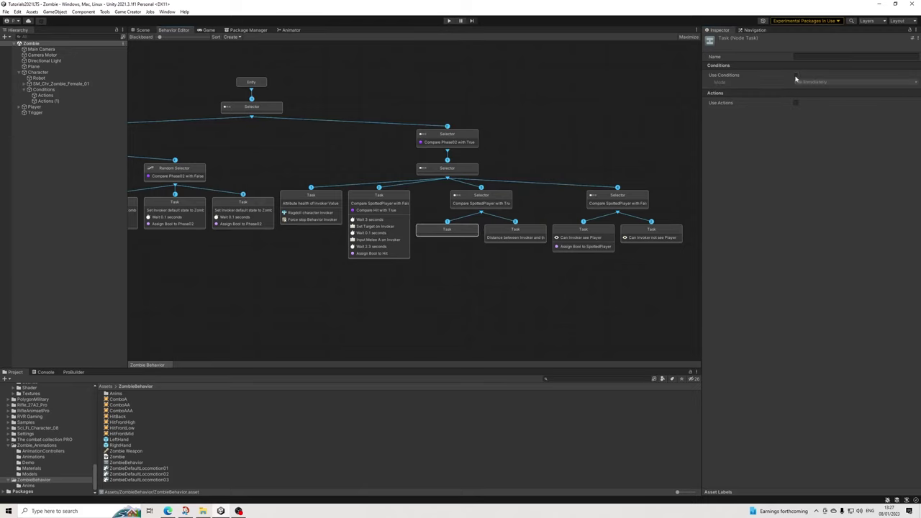
click(809, 85)
click(828, 96)
click(785, 90)
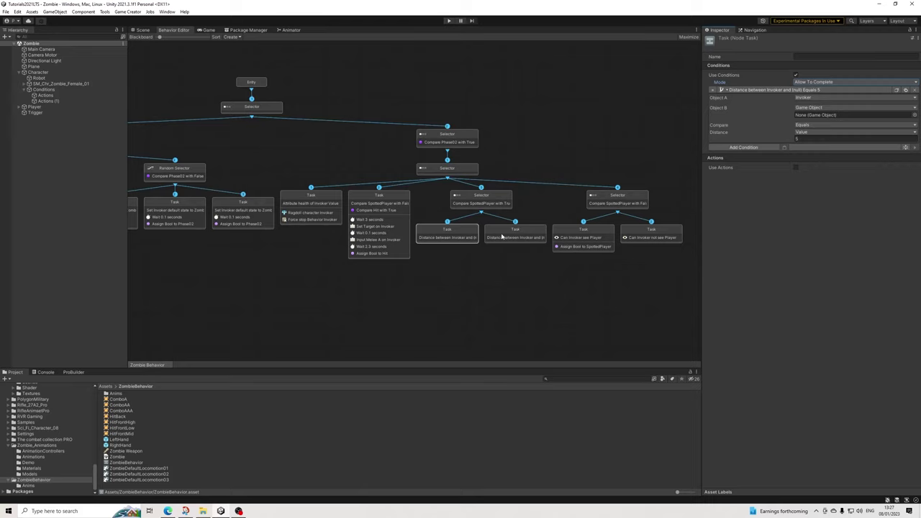
Replace the first-numbered Task under the SpottedPlayer True selector with a Composite node.
click(461, 254)
click(475, 239)
key(Delete)
drag(481, 213, 434, 235)
click(465, 246)
click(465, 246)
Set the second-numbered Task's Distance condition under the SpottedPlayer True selector to compare Invoker with Player, Greater Than 2.5.
click(502, 228)
click(526, 239)
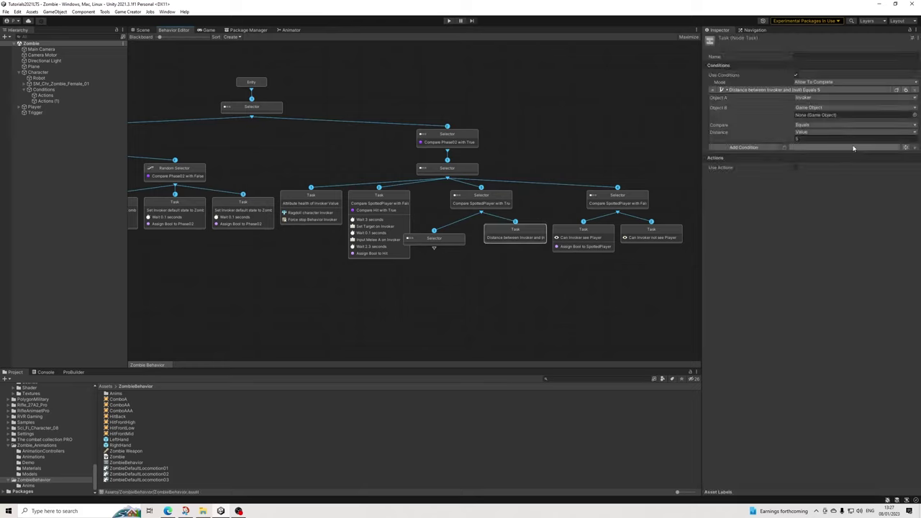
click(800, 108)
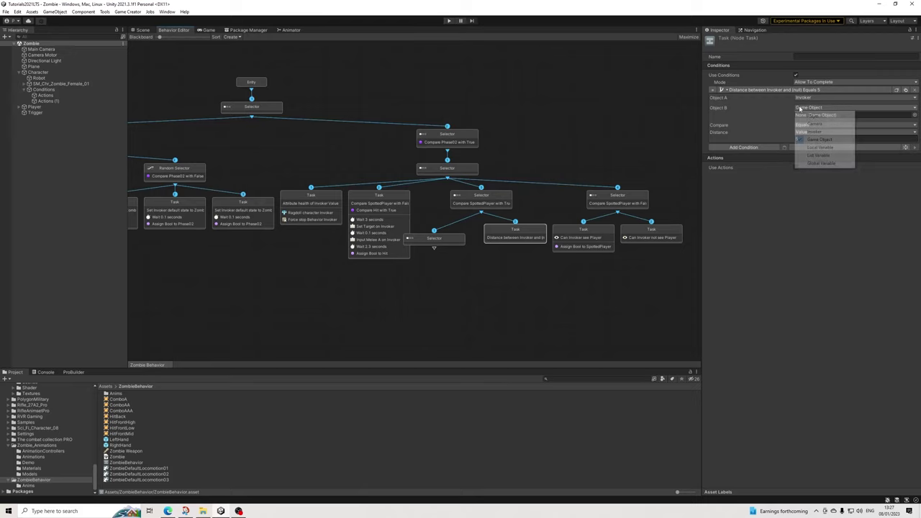
click(798, 124)
click(798, 117)
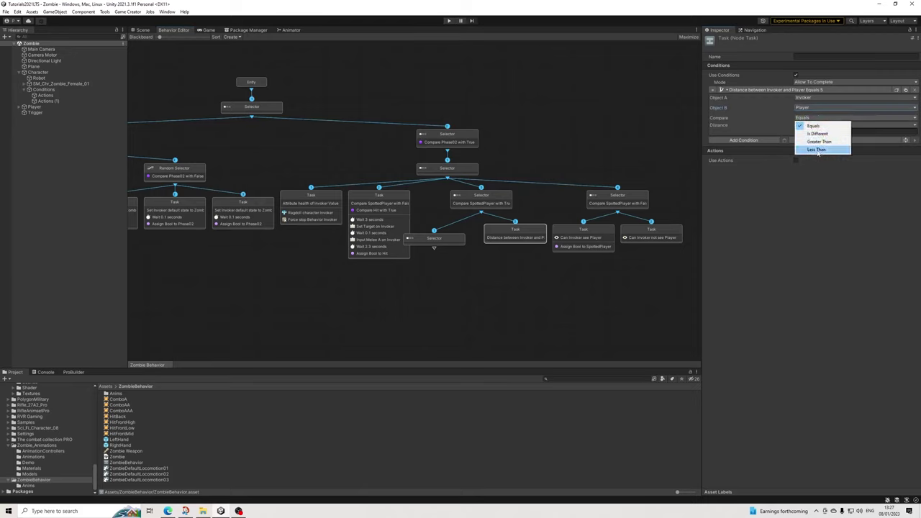
click(819, 142)
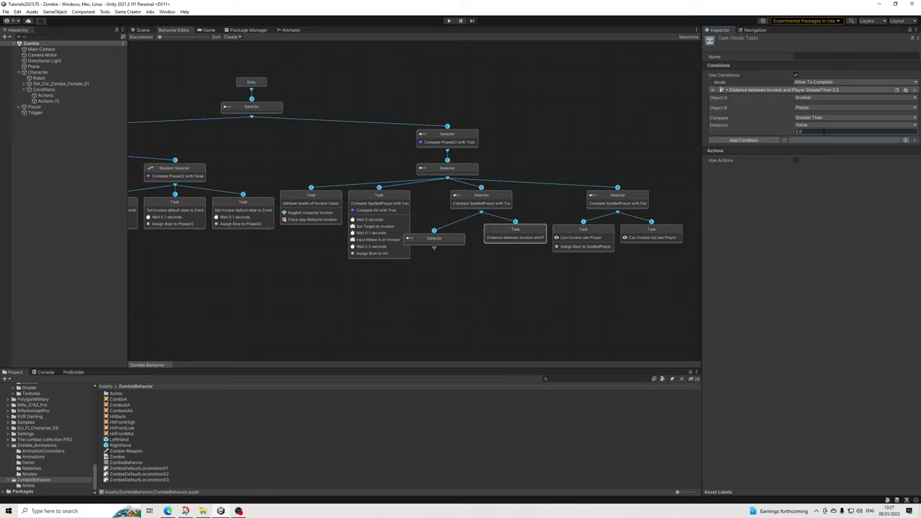
Enable conditions on the new Selector under the SpottedPlayer True selector in Allow To Complete mode and paste in the Distance condition.
click(428, 243)
click(796, 83)
click(813, 91)
click(807, 106)
click(784, 98)
Change the new Selector's Distance comparison to Less Than and sort the graph.
click(821, 126)
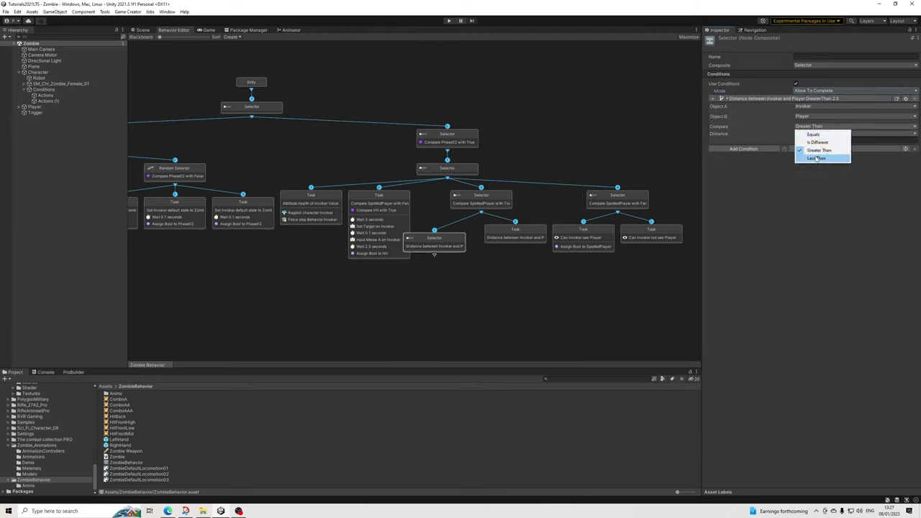
click(814, 158)
click(798, 141)
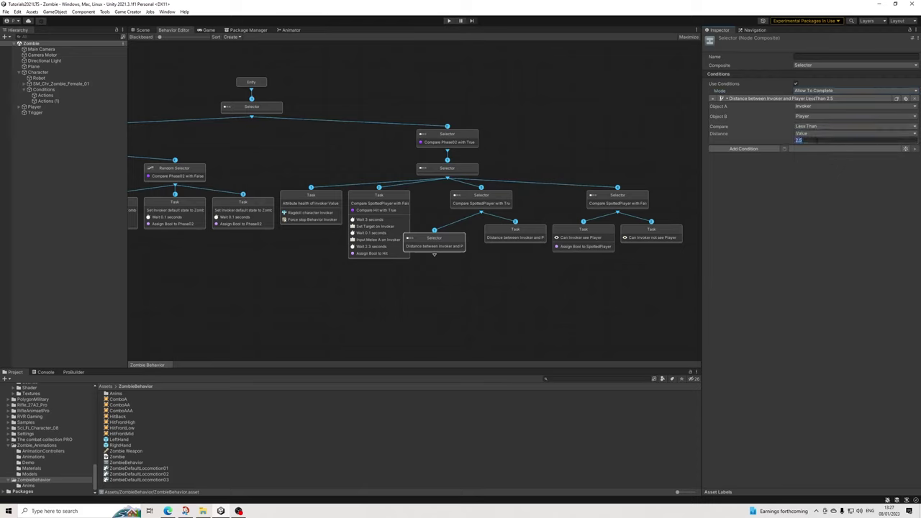
click(809, 217)
click(216, 36)
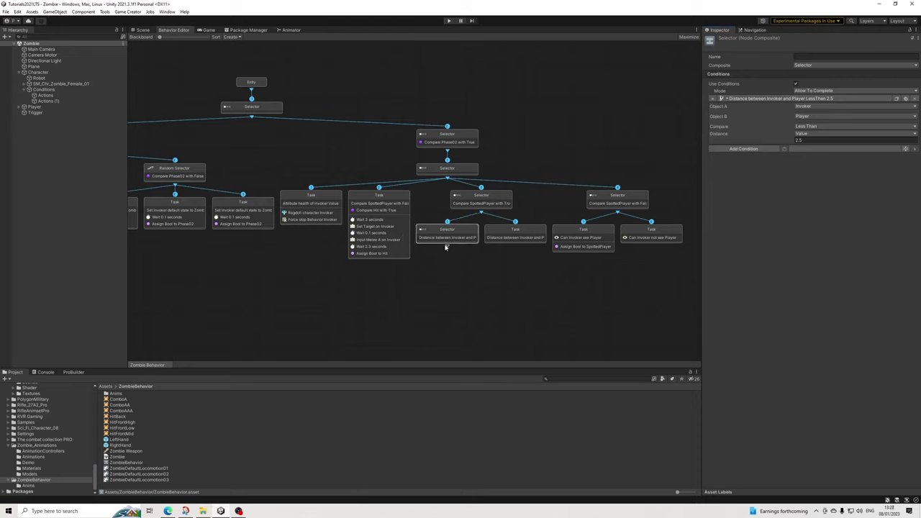
Enable actions on the Task with the Greater Than distance condition and add a Move Character action.
click(520, 230)
click(796, 160)
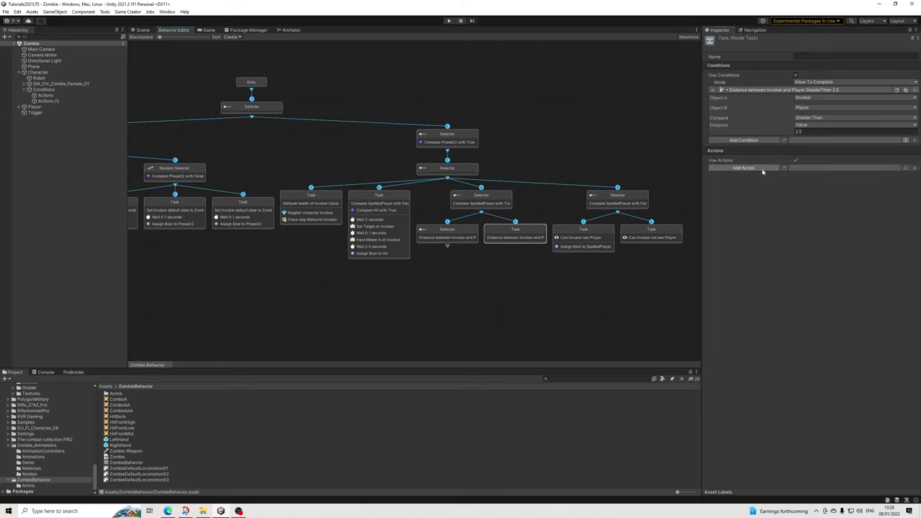
click(764, 168)
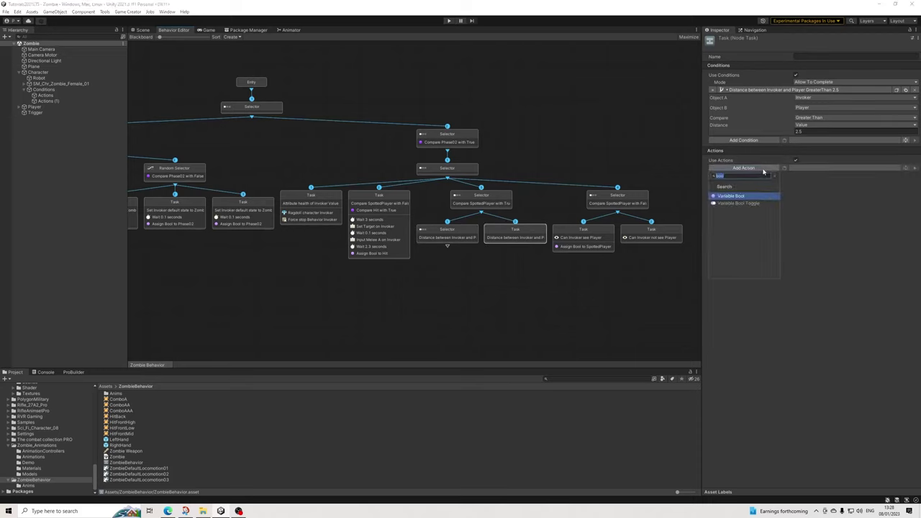
text(follo)
key(BackSpace)
key(BackSpace)
key(BackSpace)
key(BackSpace)
key(BackSpace)
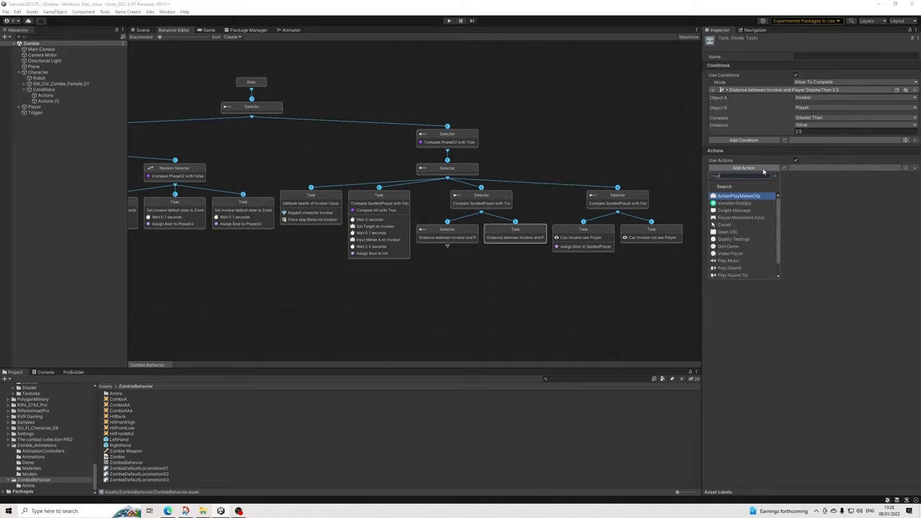
text(move)
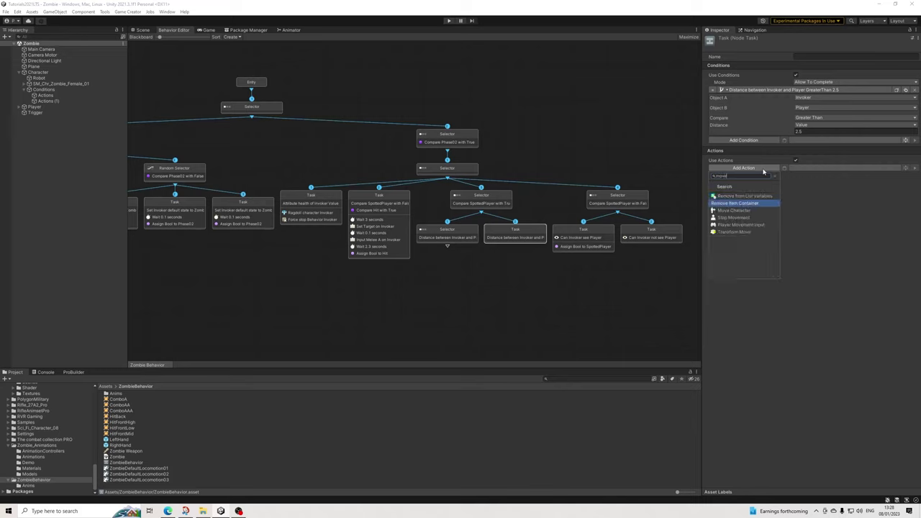
key(Return)
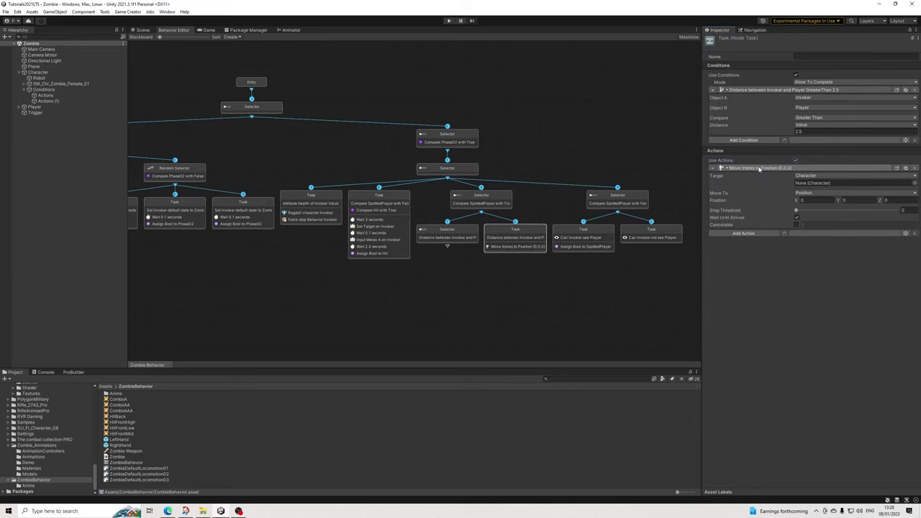
Make the Move Character action move the Invoker to a variable, using the Invoker's local variable Player.
click(817, 175)
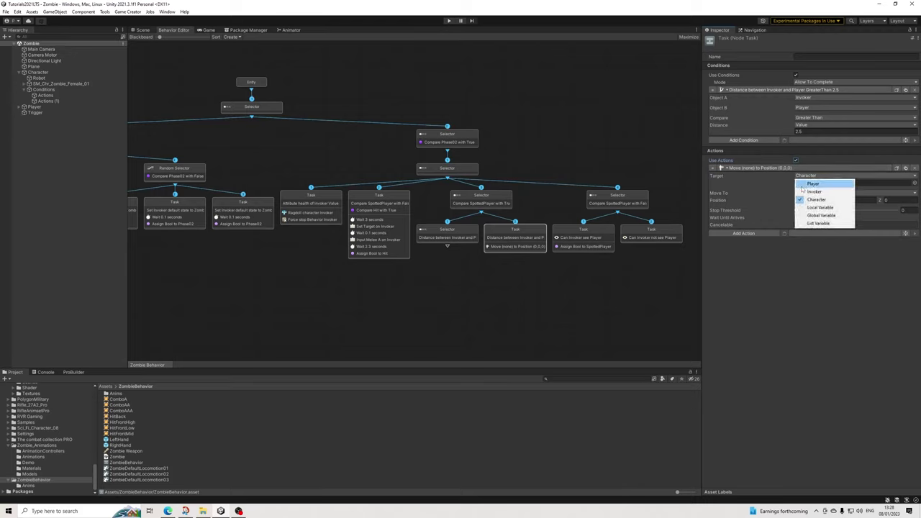
click(804, 190)
click(812, 177)
click(811, 193)
click(811, 186)
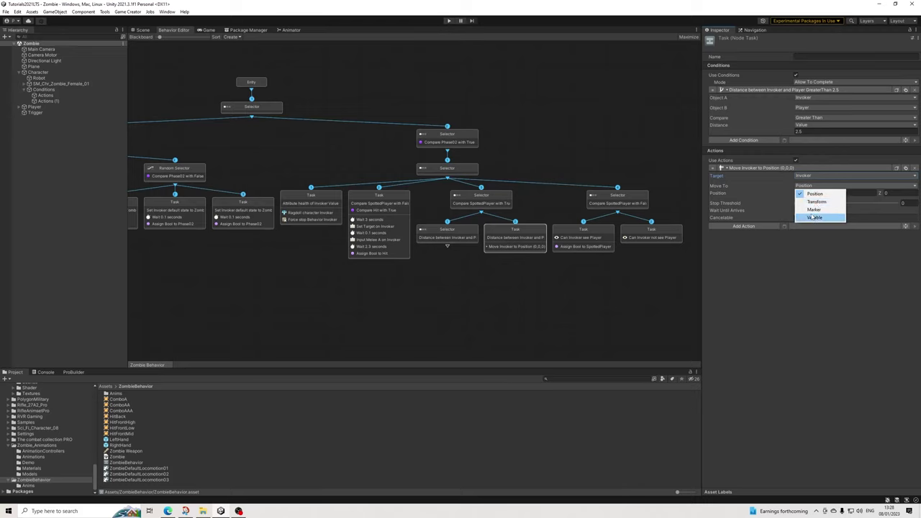
click(814, 217)
click(810, 200)
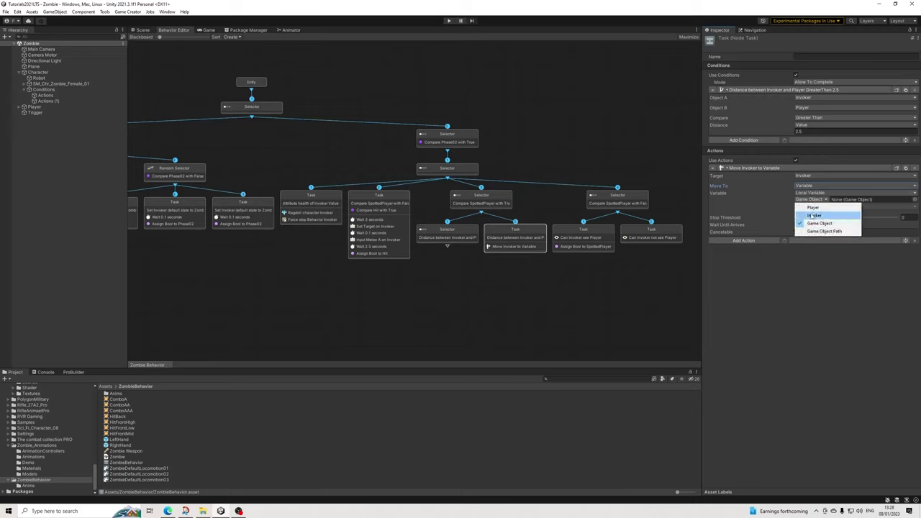
click(811, 215)
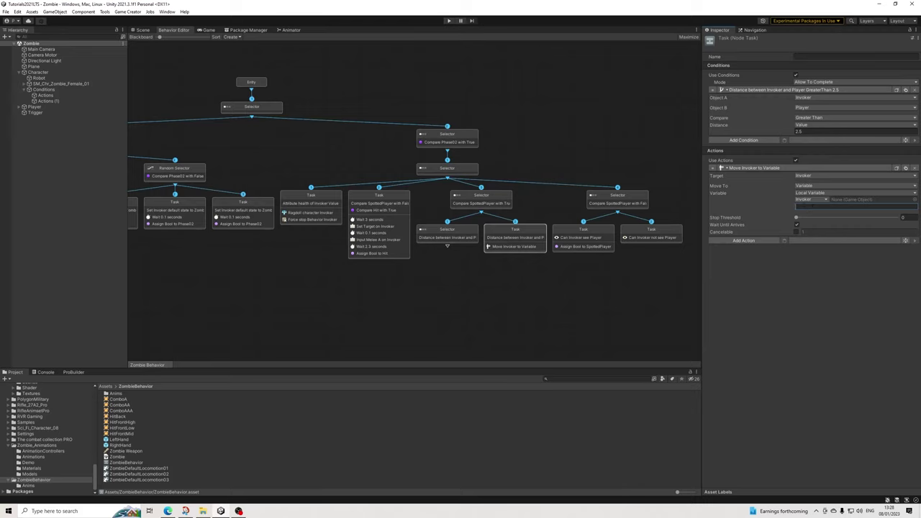
text(Player)
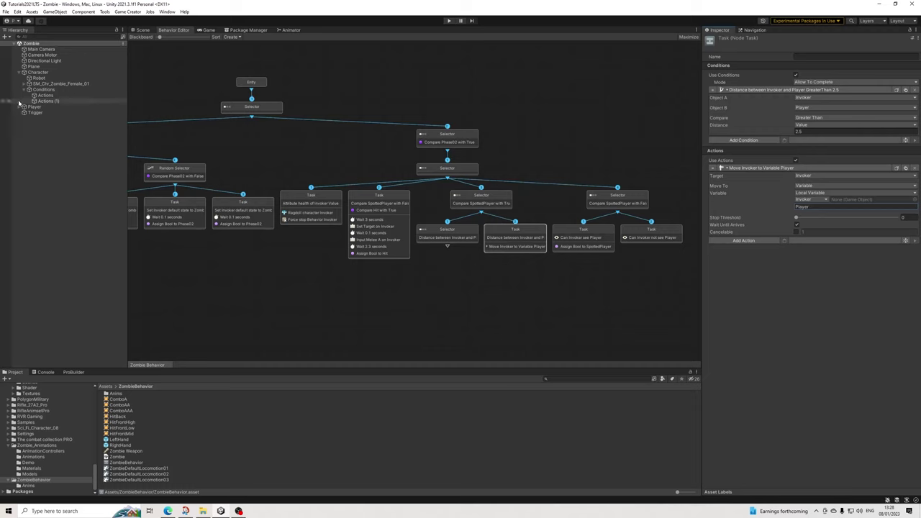
Add a Game Object local variable named Player to the Character and assign the Player object to it.
click(38, 72)
scroll(884, 353, down, 10)
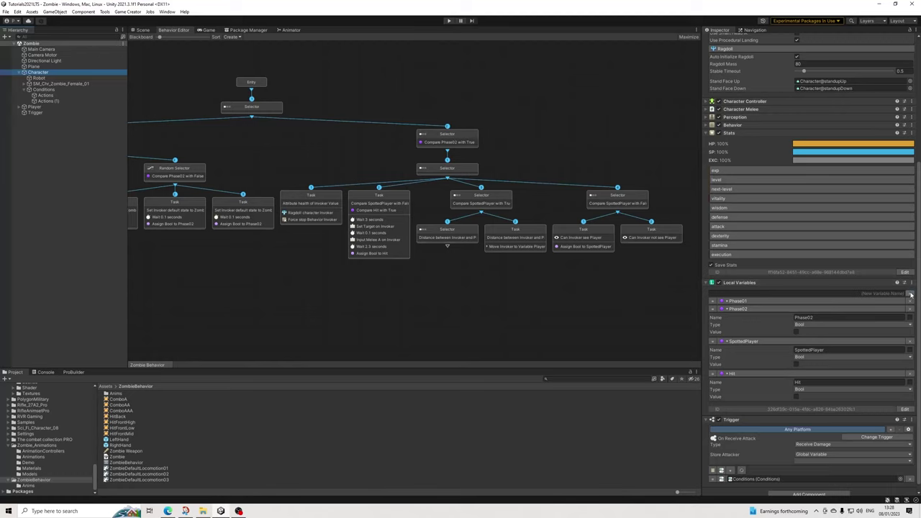
click(910, 294)
click(824, 419)
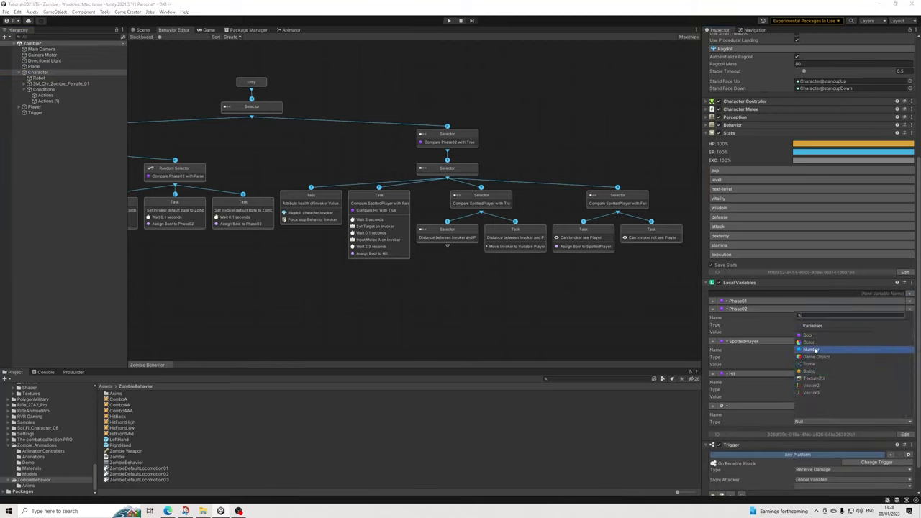
click(816, 356)
click(800, 414)
text(Player)
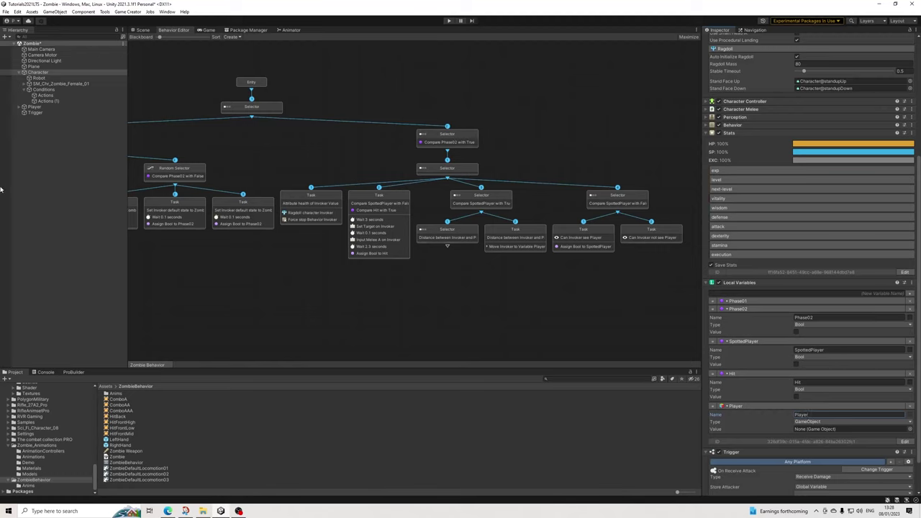
drag(33, 109, 849, 429)
Turn off Wait Until Arrives in the Task's Move Character action and save the scene.
click(452, 235)
click(515, 238)
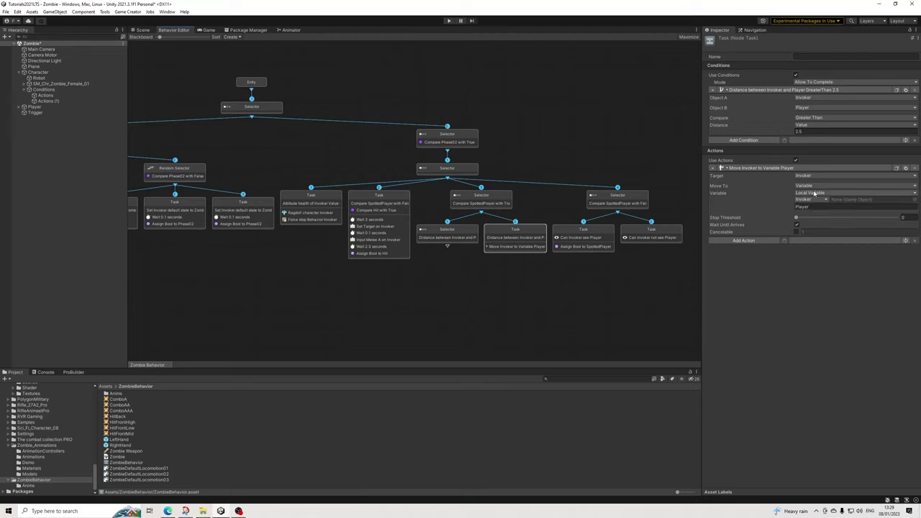
click(796, 225)
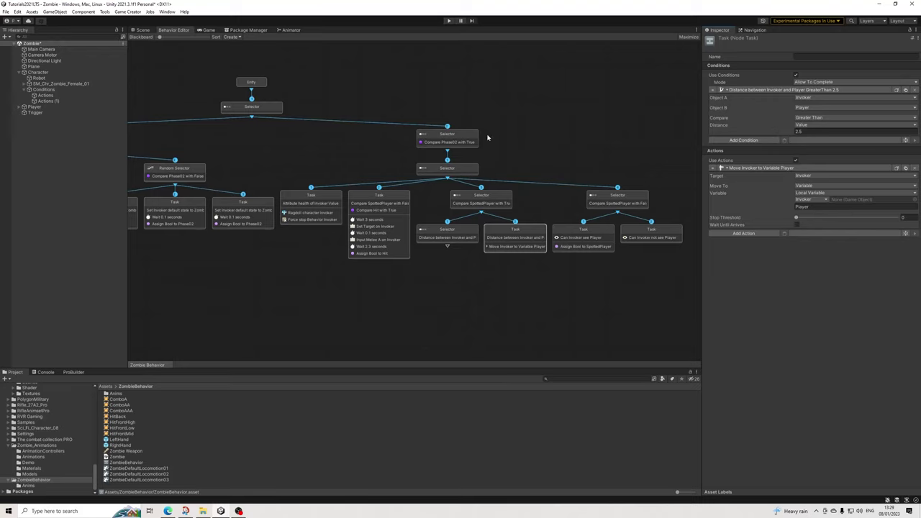
click(6, 12)
click(22, 46)
Change the Selector with the Less Than distance condition to a Random Selector composite.
click(466, 235)
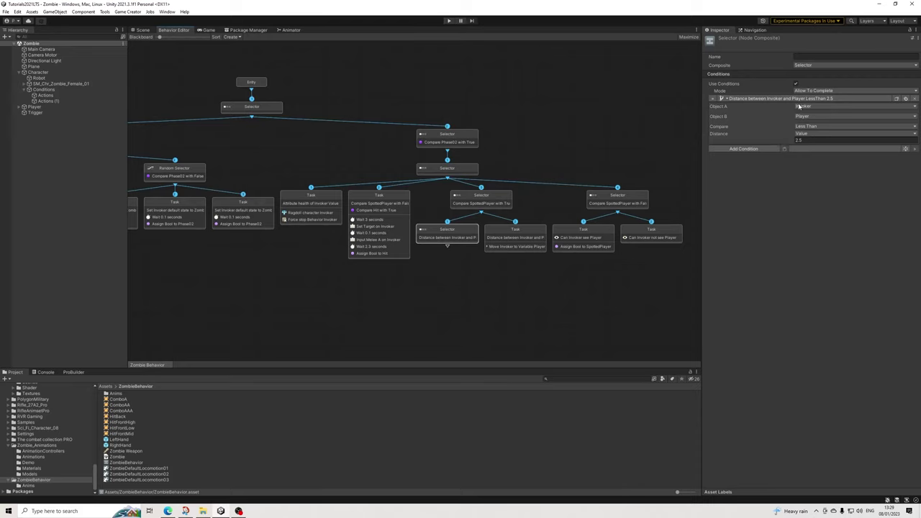
click(818, 66)
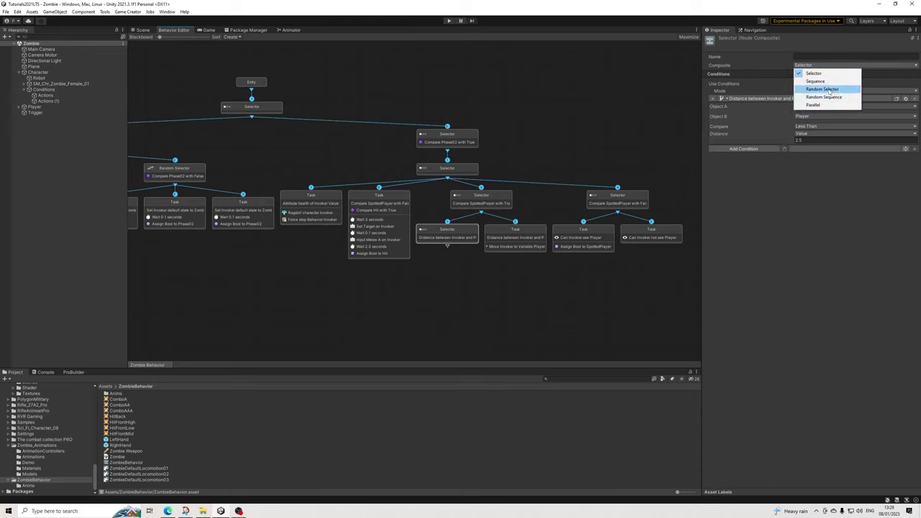
click(831, 92)
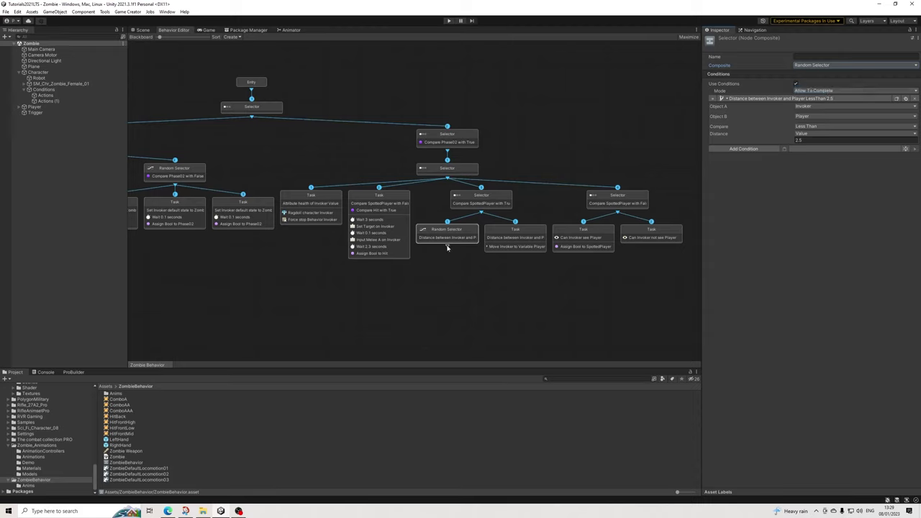
Add three Tasks under the Random Selector with the distance condition and sort the graph.
drag(447, 246, 423, 260)
click(442, 283)
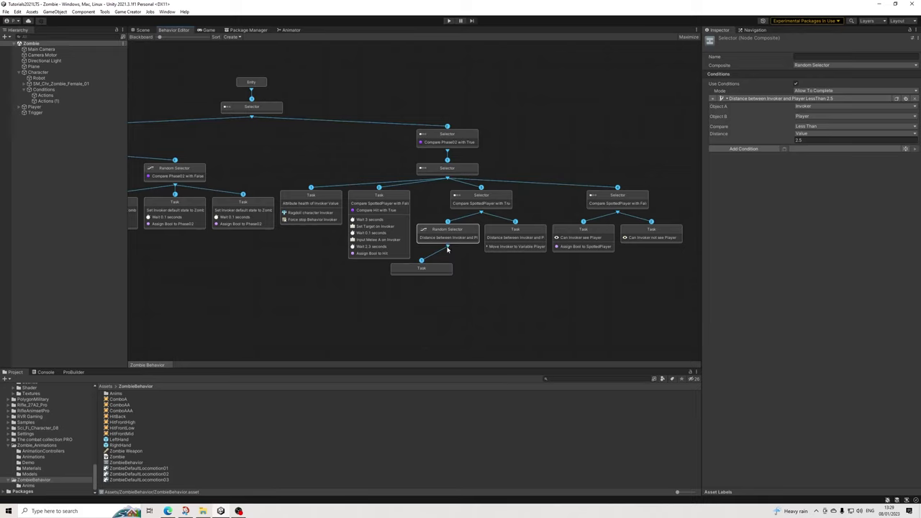
click(468, 273)
drag(468, 272, 515, 272)
click(486, 291)
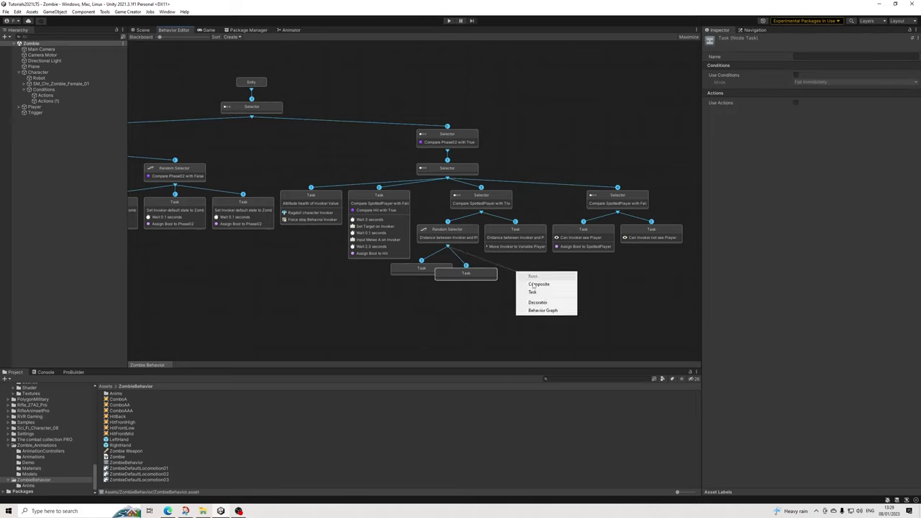
click(534, 292)
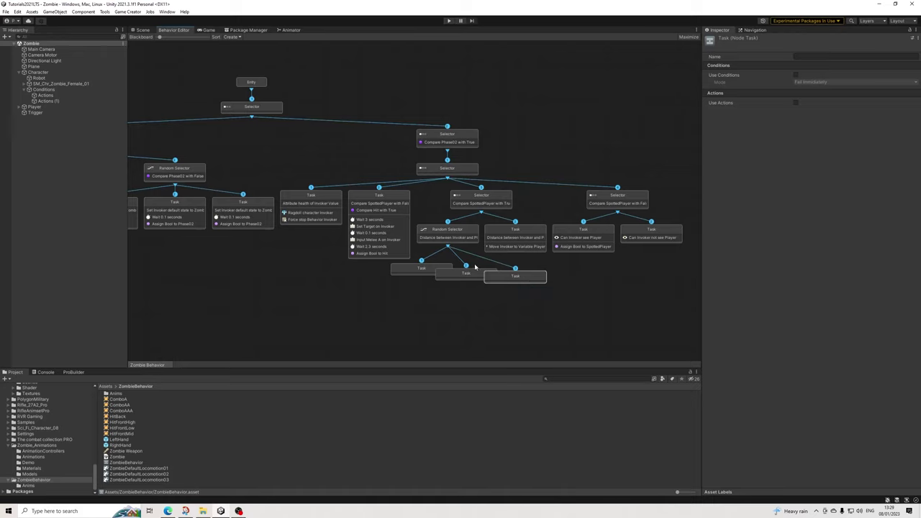
click(218, 36)
Enable actions on the first Task under that Random Selector and add an Input Melee Attack action with Invoker as the character.
click(388, 264)
click(795, 103)
click(764, 111)
text(mel)
key(Down)
key(Down)
key(Down)
key(Down)
key(Down)
key(Down)
key(Down)
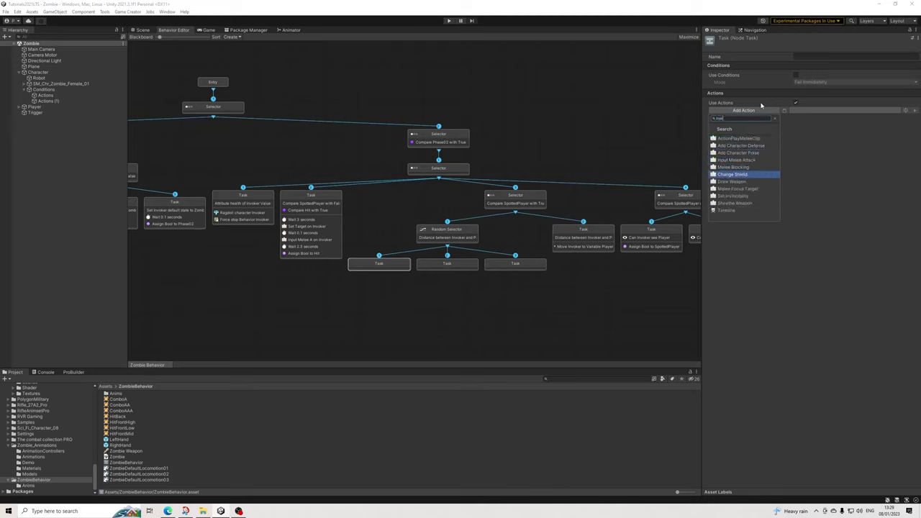
key(Up)
key(Up)
key(Up)
key(Up)
key(Return)
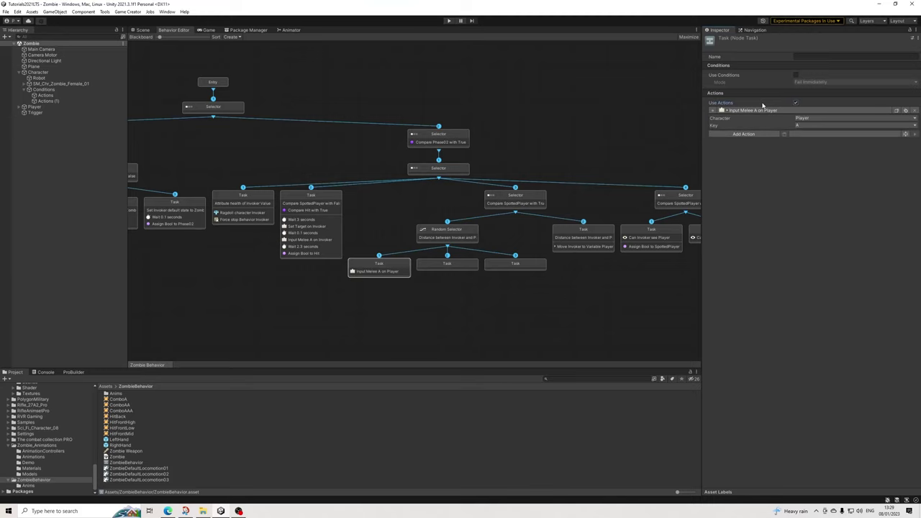
click(809, 123)
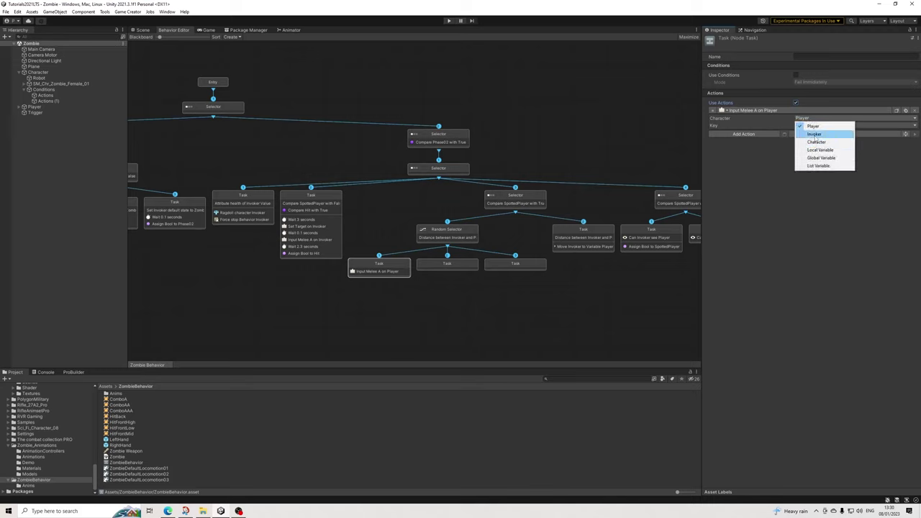
click(803, 130)
Add a Wait action of 0.5 seconds to the first Task.
click(759, 134)
text(wait)
click(719, 172)
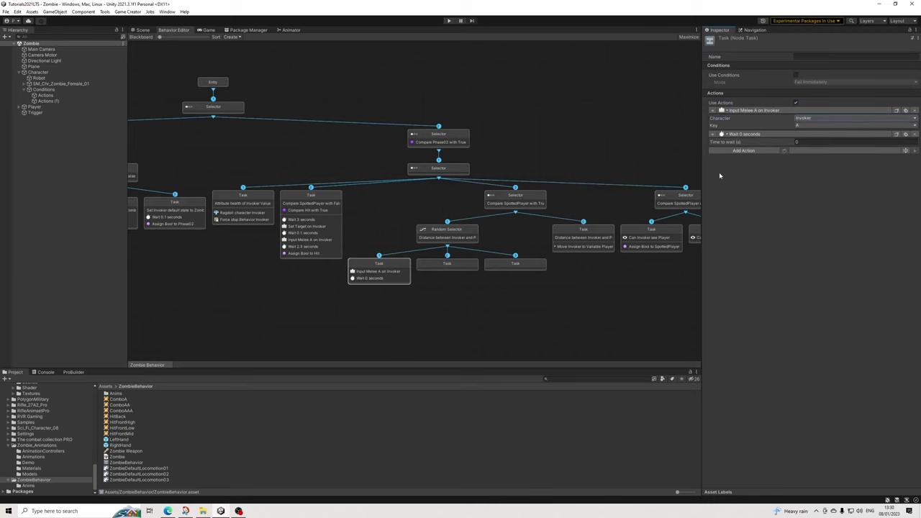
text(10)
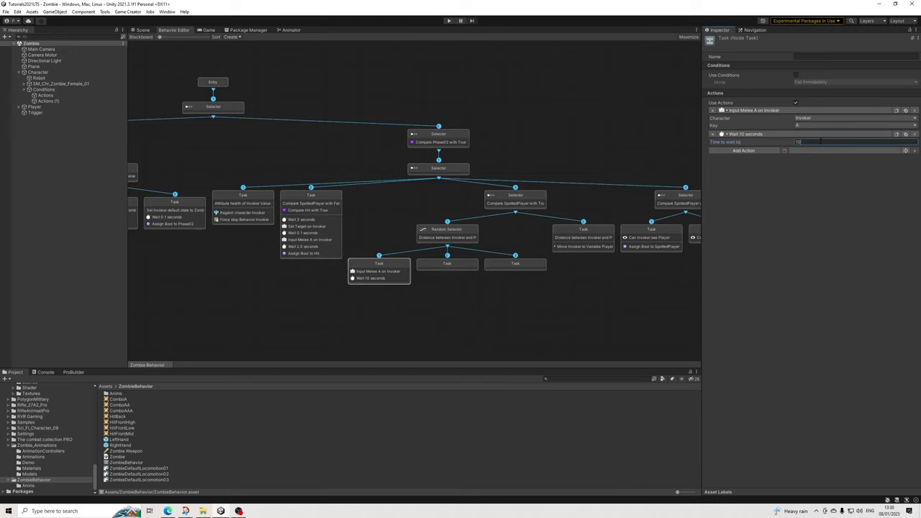
key(BackSpace)
key(BackSpace)
text(0.5)
Move the Wait action above the Input Melee action and paste a copy of the 0.5-second Wait at the end.
drag(711, 110, 712, 138)
click(797, 142)
key(a)
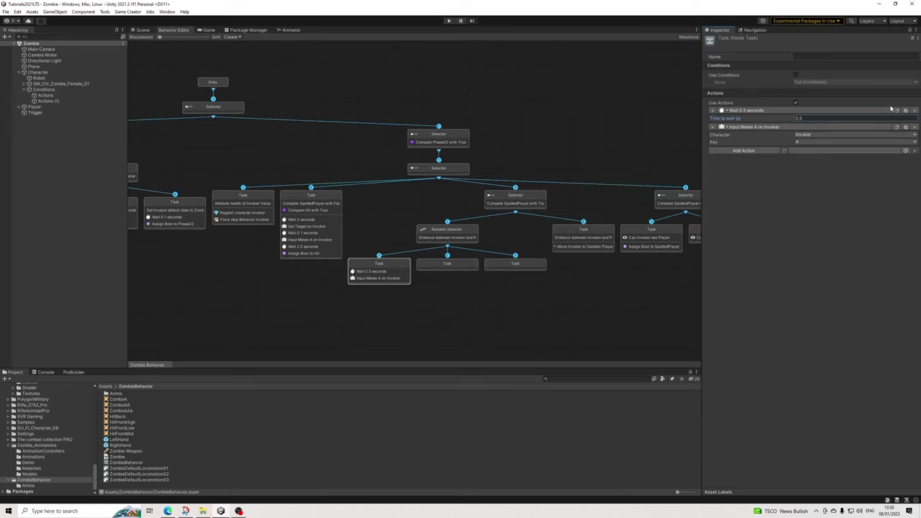
click(784, 151)
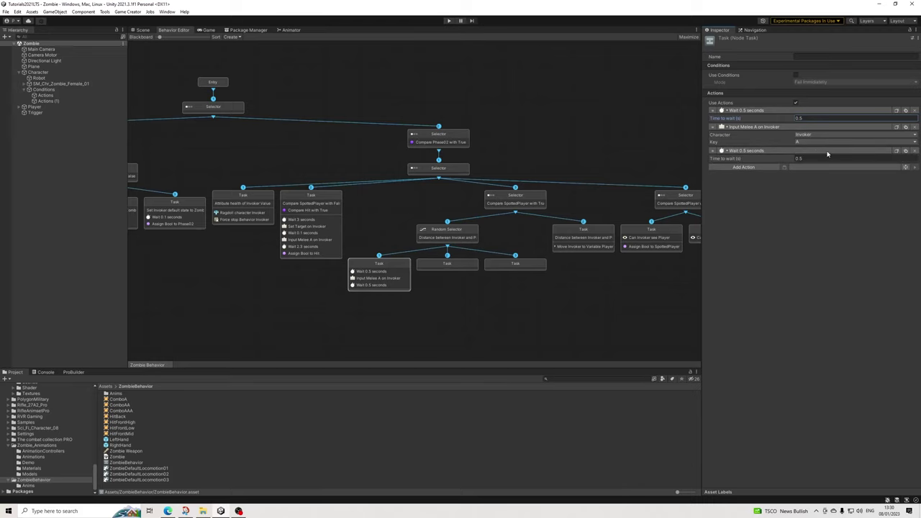
Paste another Input Melee A action and a 0.5-second Wait at the end of the first Task.
click(790, 168)
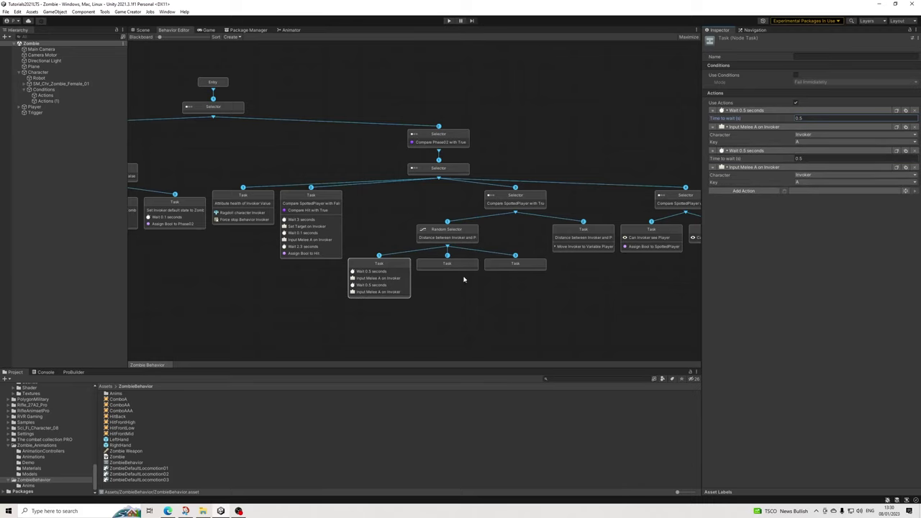
click(788, 192)
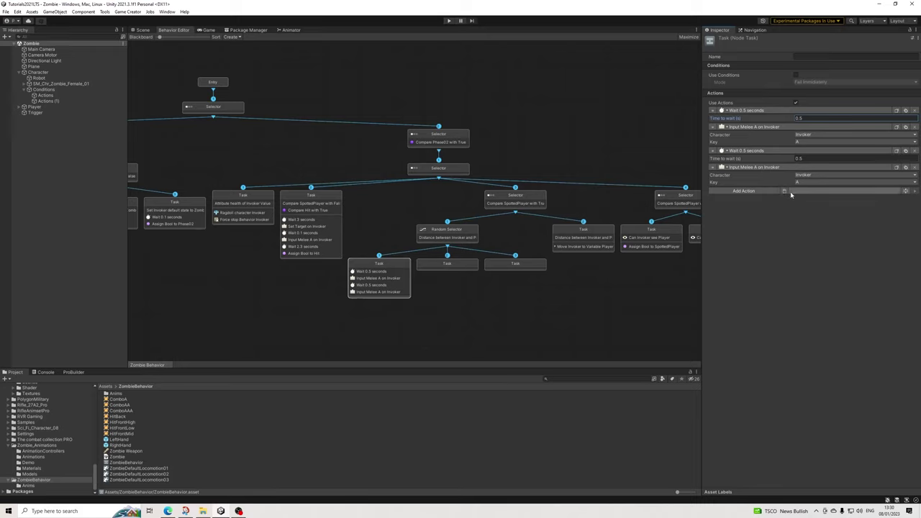
Enable actions on the second Task under the Random Selector and paste in the 0.5-second Wait and the Input Melee A action.
click(469, 264)
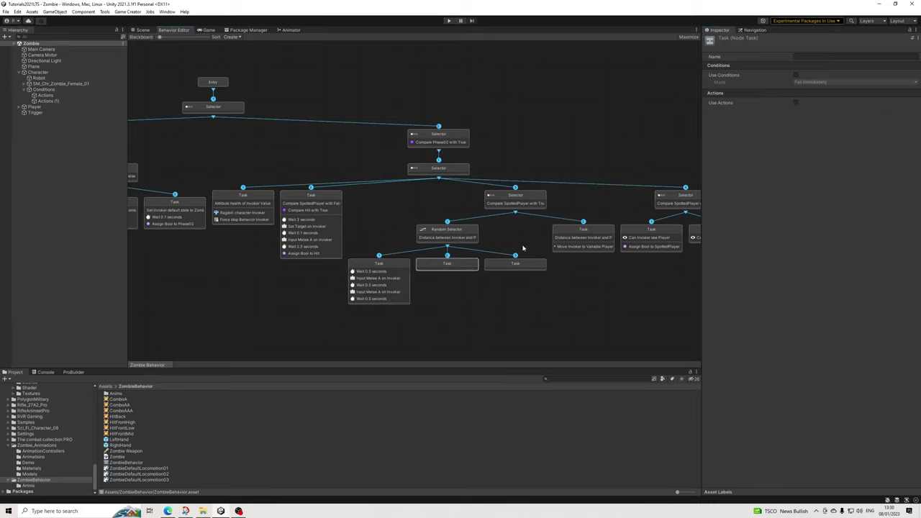
click(794, 102)
click(787, 109)
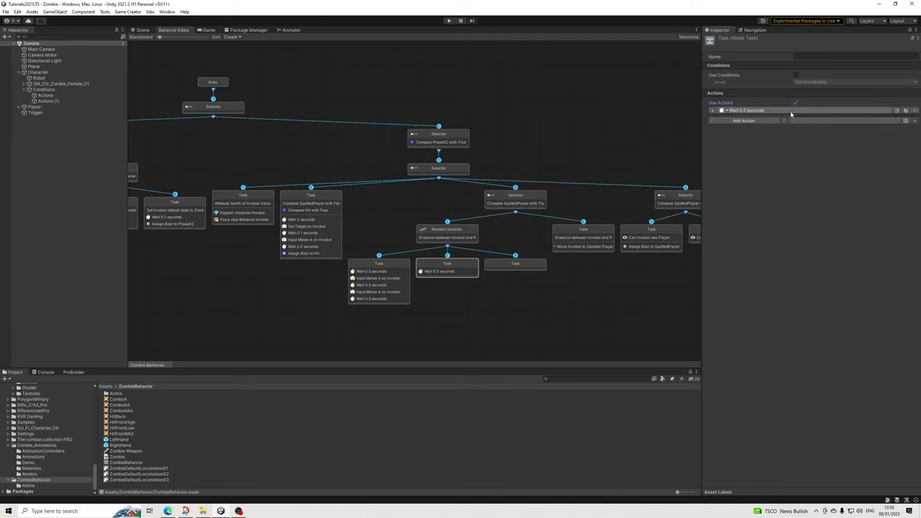
click(403, 275)
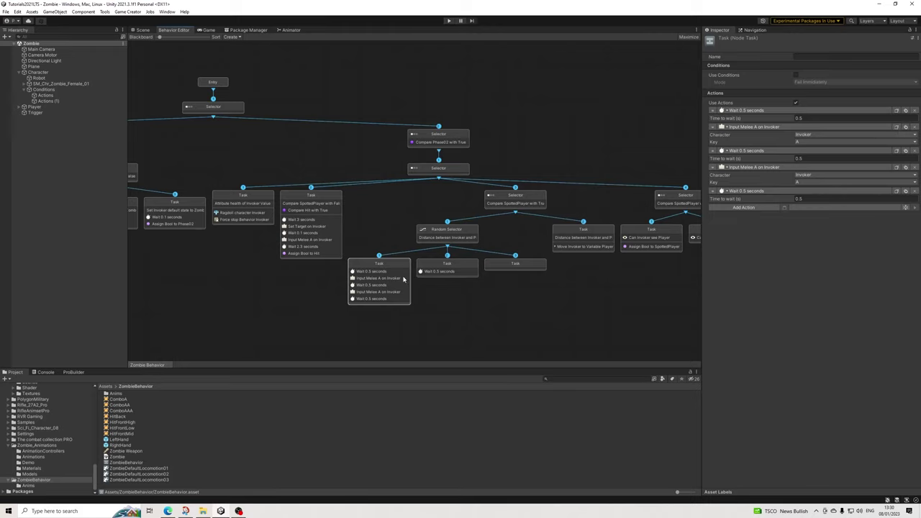
click(446, 264)
click(391, 279)
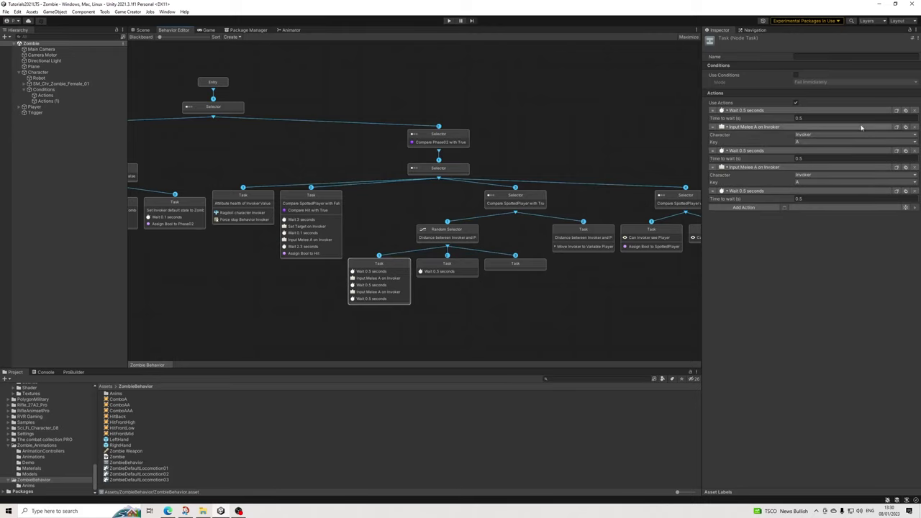
click(449, 268)
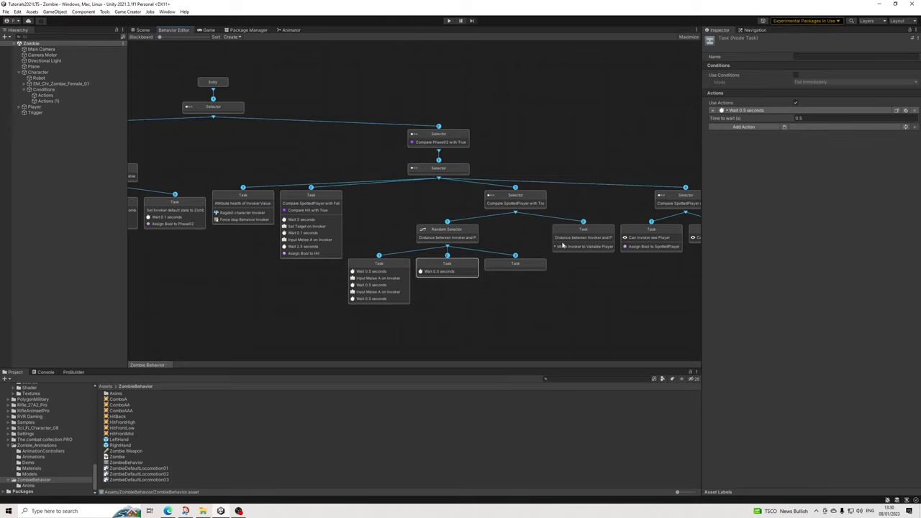
click(784, 127)
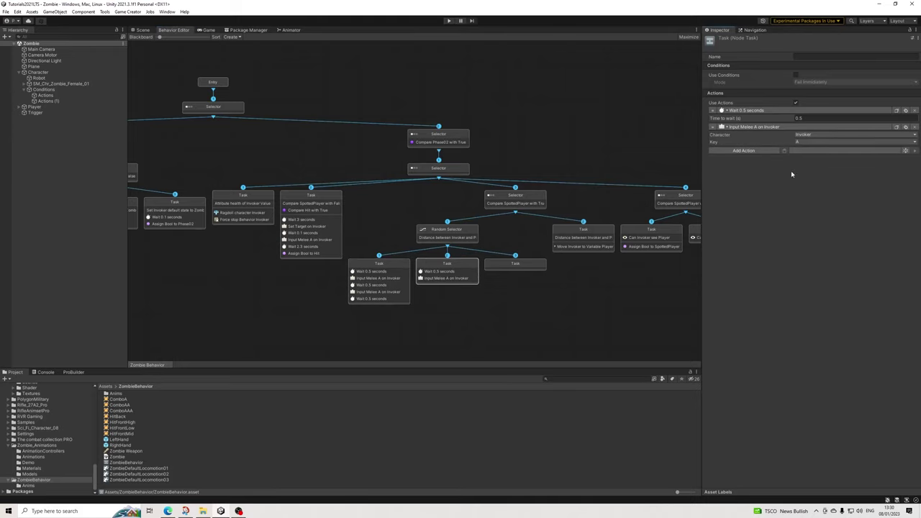
Enable actions on the third Task under the Random Selector and add a Wait action of 2 seconds.
click(518, 266)
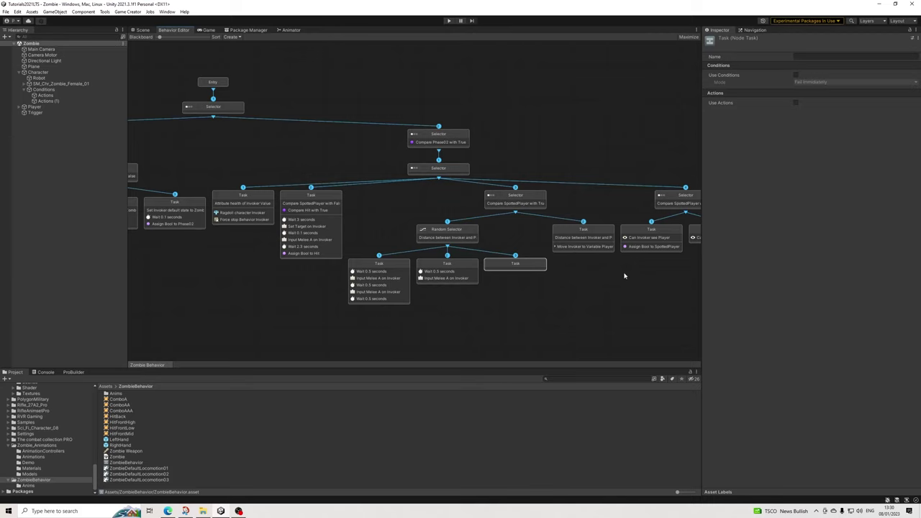
middle_drag(623, 275, 532, 283)
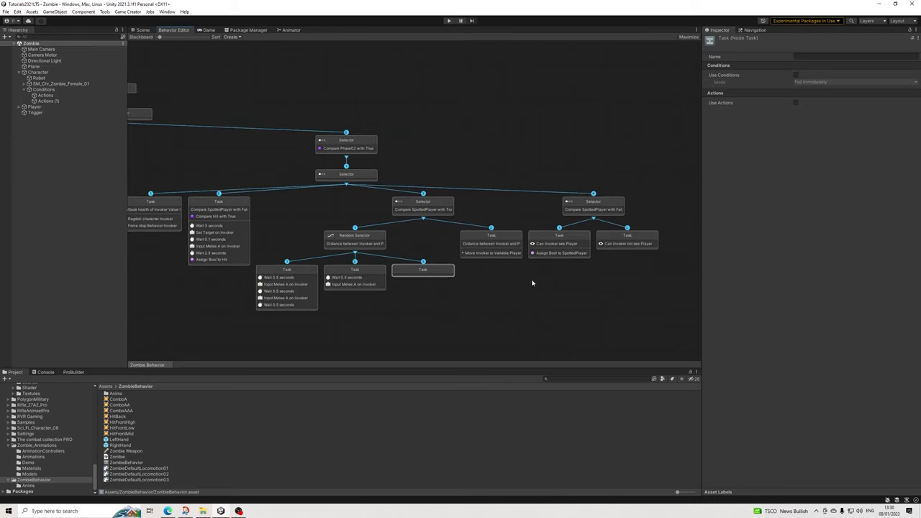
click(796, 102)
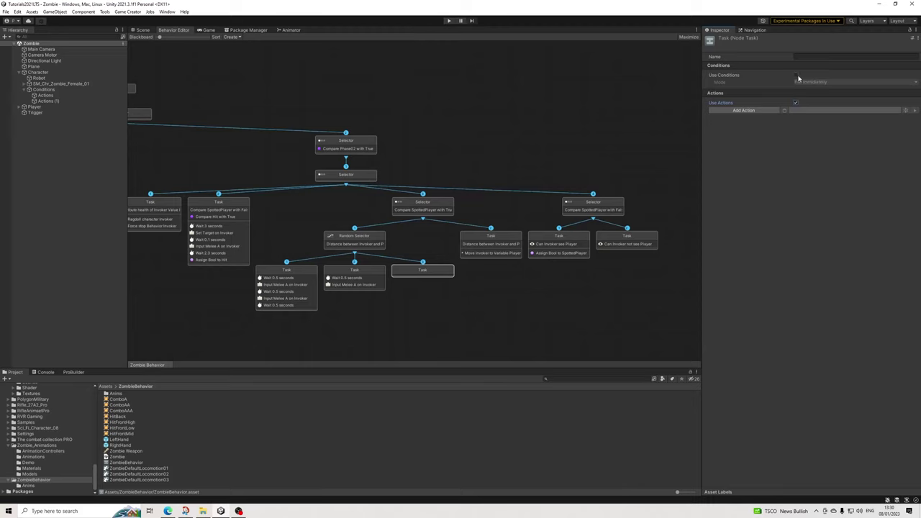
click(755, 110)
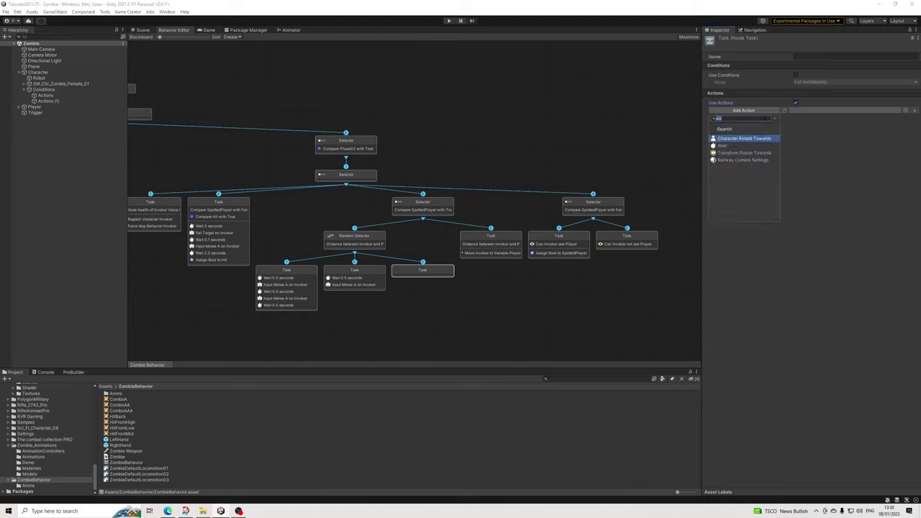
click(748, 142)
click(810, 119)
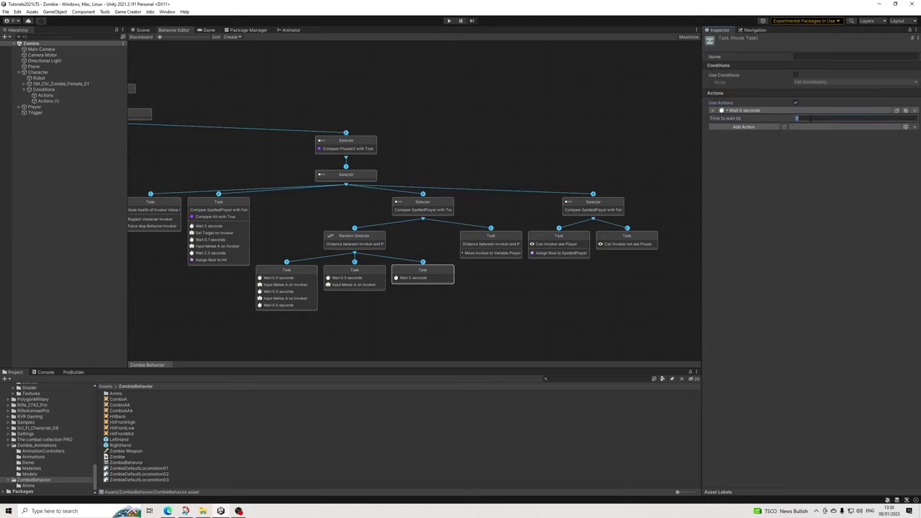
click(805, 137)
Save the scene, run it in play mode to test the zombie's behavior, and stop it.
click(5, 11)
click(15, 46)
click(143, 30)
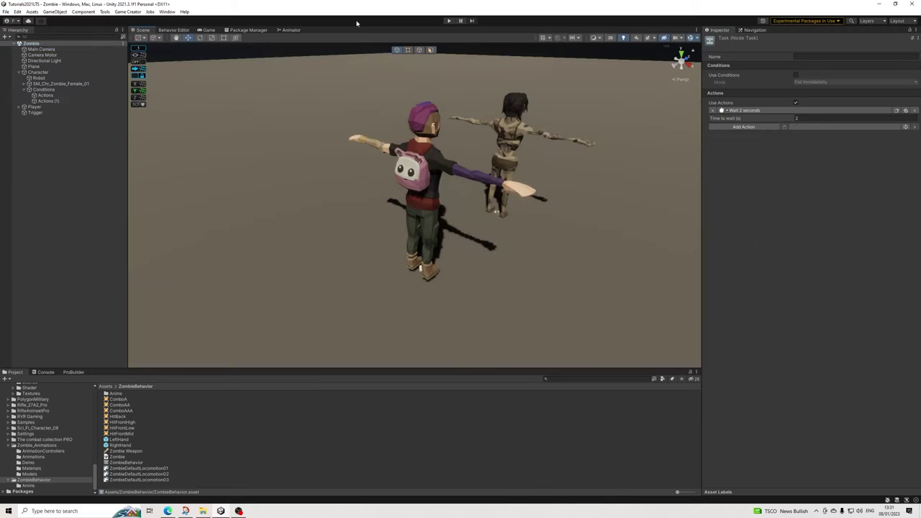
click(448, 20)
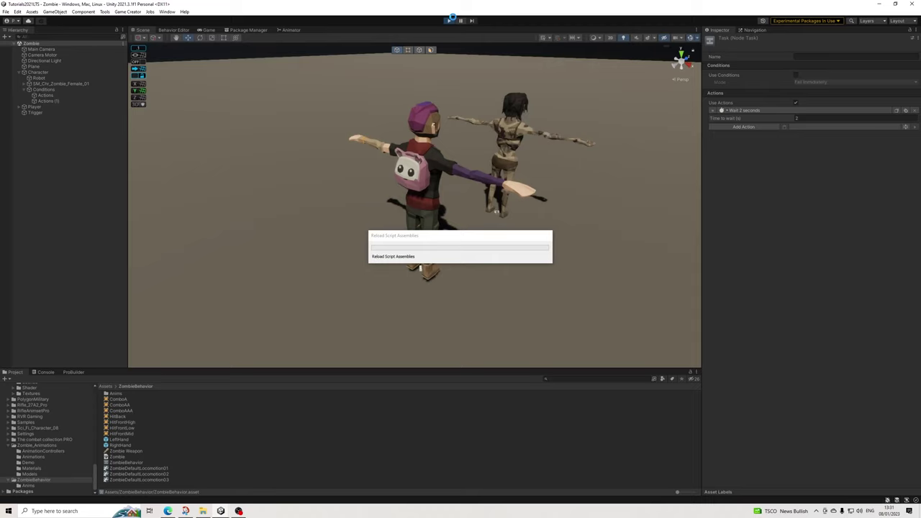
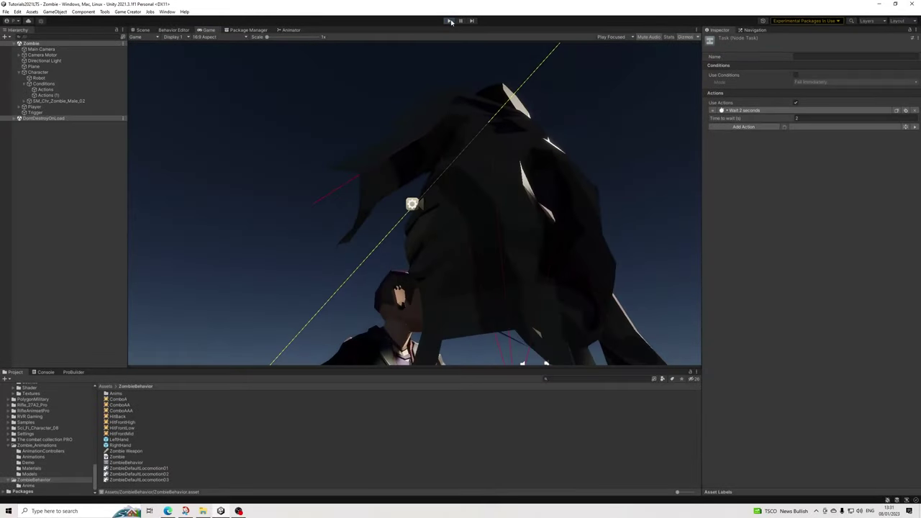
click(448, 21)
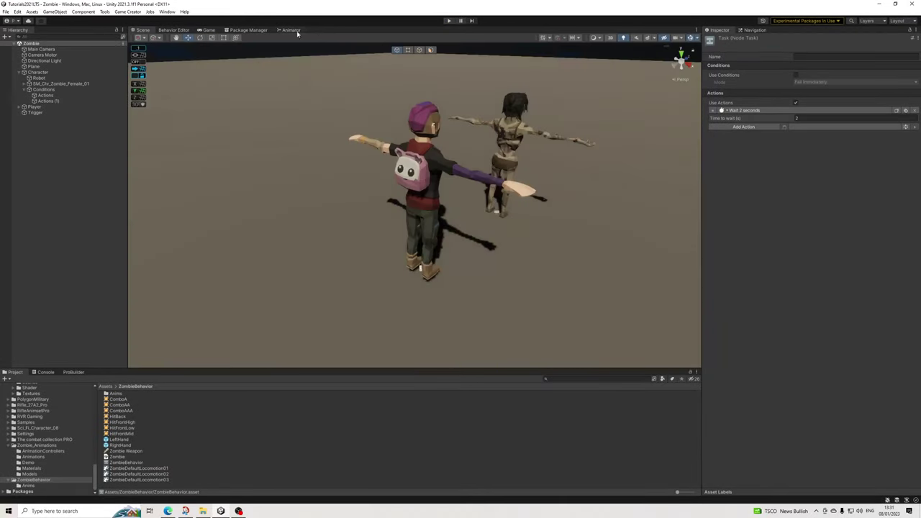
Review the behavior tree and the model and weapon actions of the four Tasks under the Phase01 Random Selector.
click(174, 30)
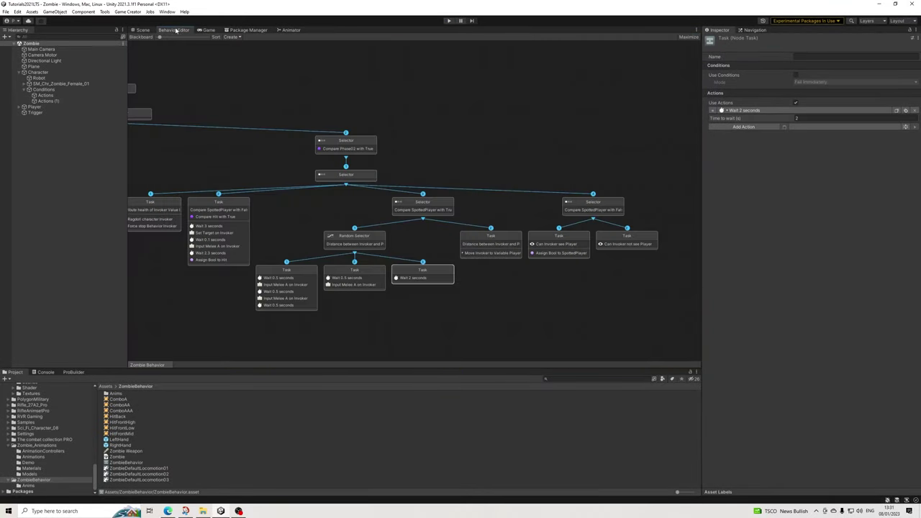
click(38, 72)
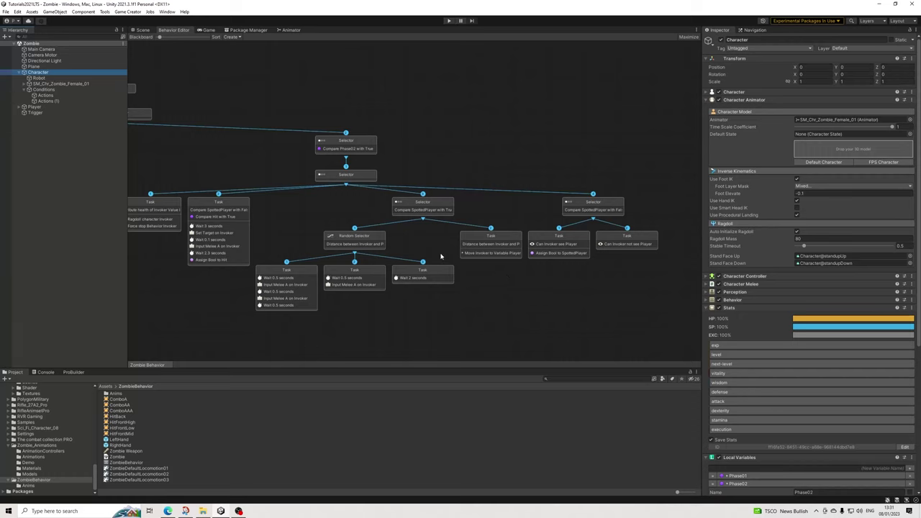
scroll(444, 257, down, 2)
middle_drag(309, 232, 419, 231)
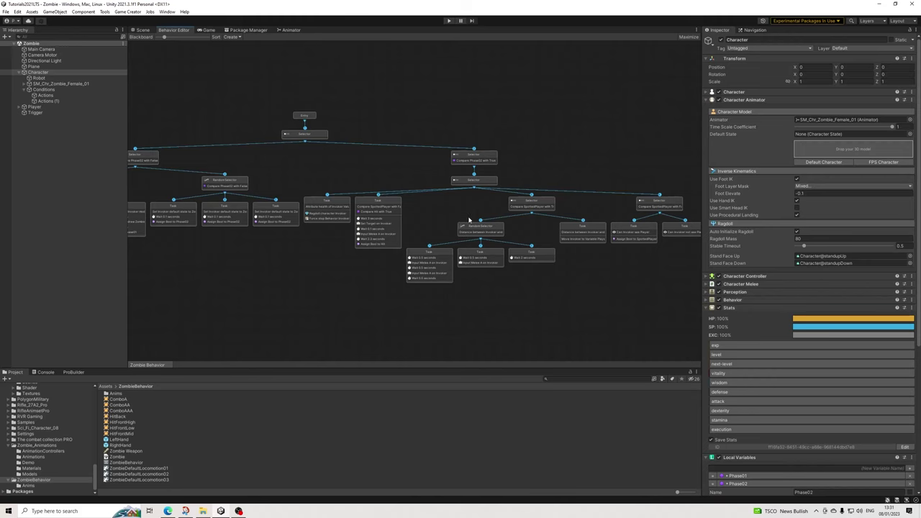
middle_drag(298, 249, 565, 239)
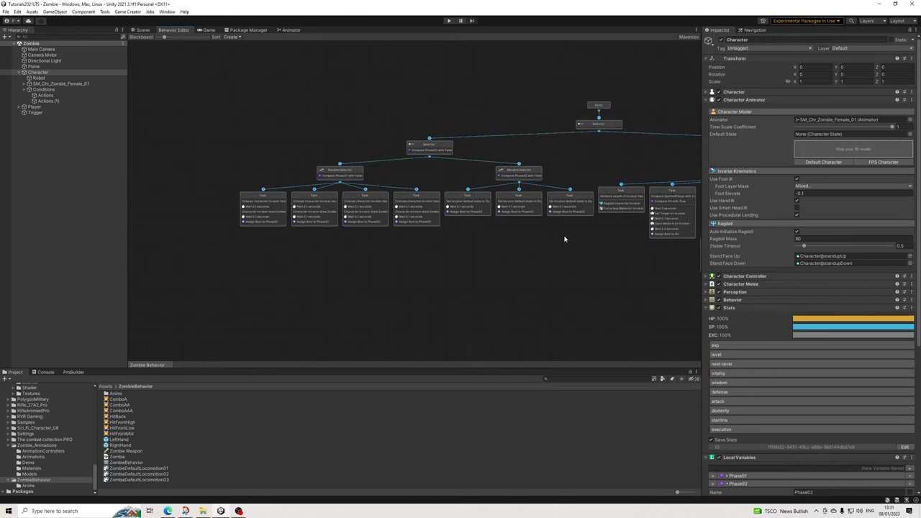
scroll(539, 233, up, 4)
scroll(580, 251, down, 3)
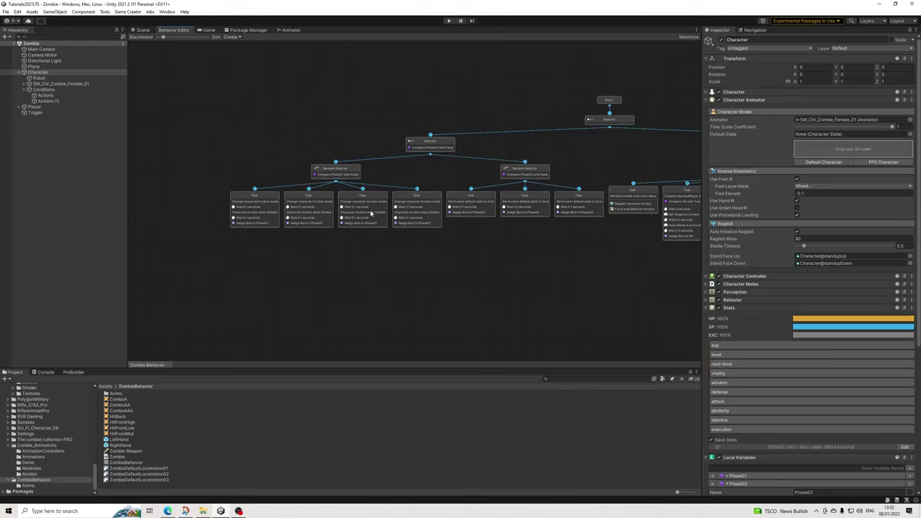
click(371, 212)
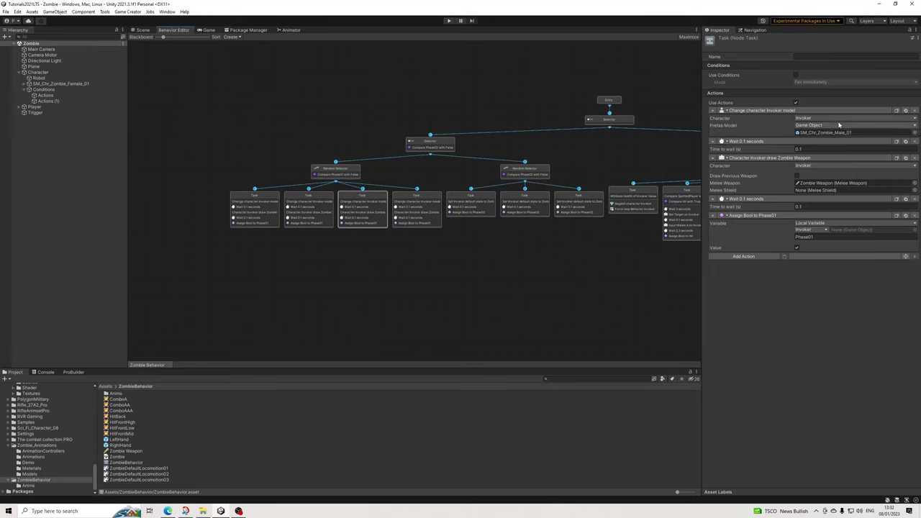
click(418, 211)
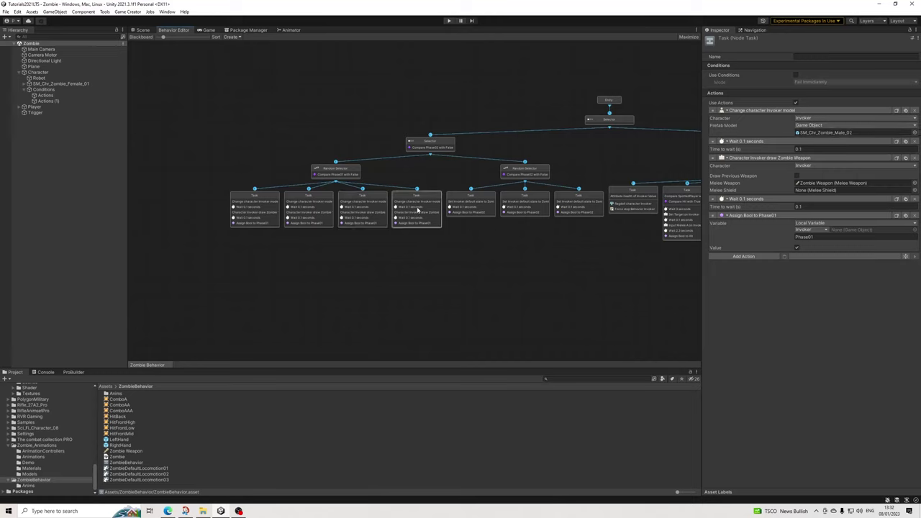
click(329, 214)
click(253, 211)
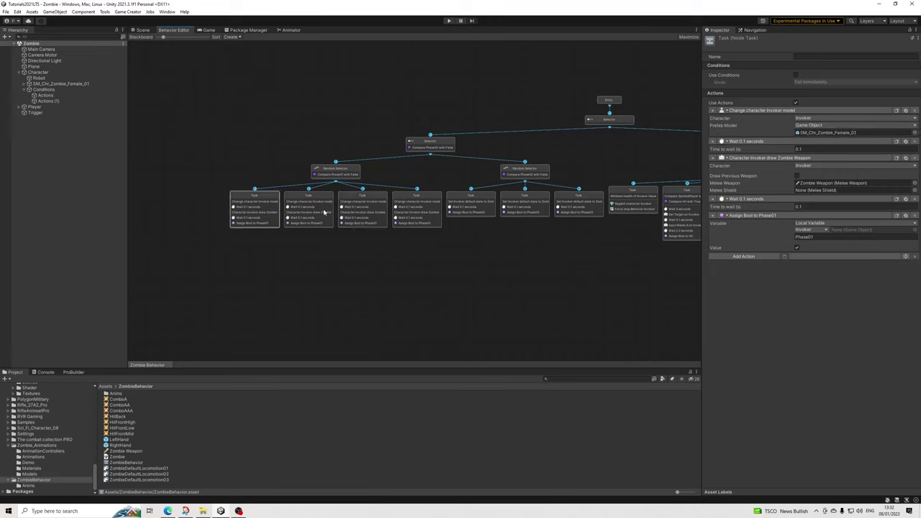
Examine the default locomotion state actions of the three Tasks under the Phase02 Random Selector.
click(493, 206)
click(534, 206)
click(570, 204)
click(537, 206)
click(468, 205)
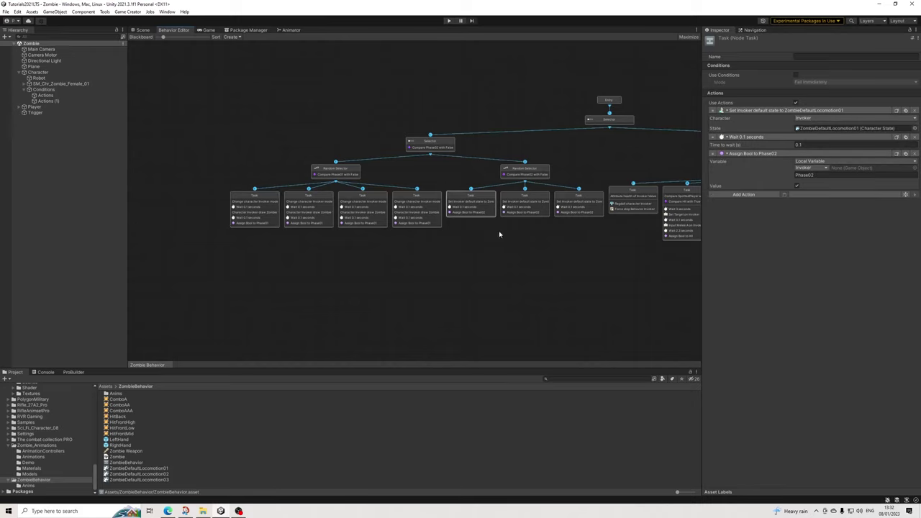
click(501, 233)
middle_drag(553, 252, 459, 273)
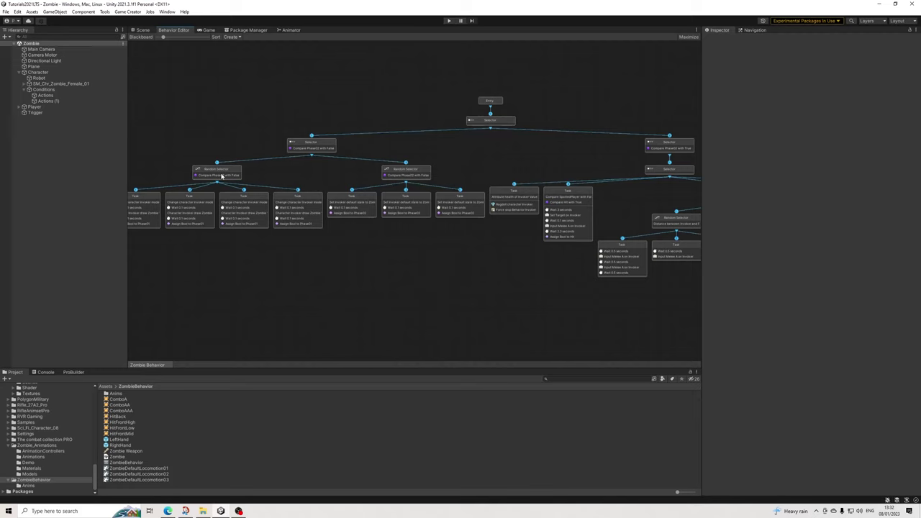
middle_drag(301, 271, 403, 273)
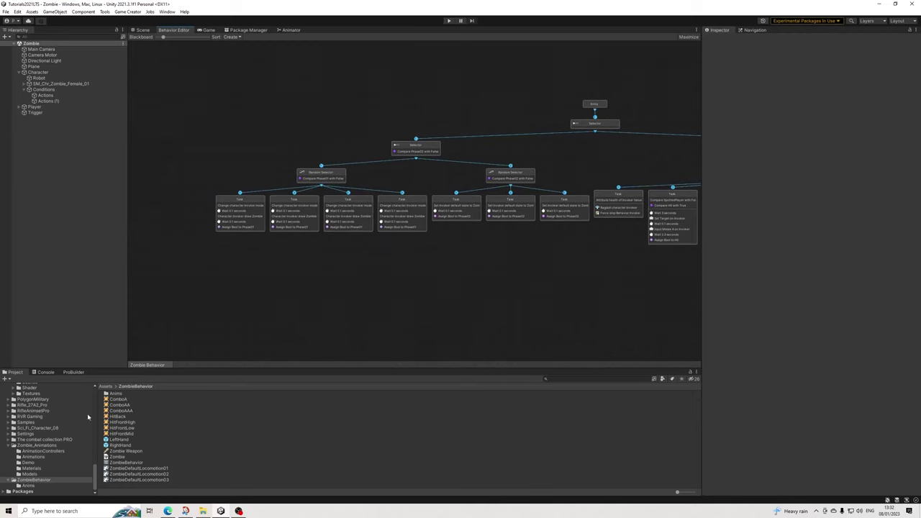
Locate the fourth Phase01 Task's model prefab in the project and display the preview of SM_Chr_Zombie_Male_01.
scroll(27, 467, up, 1)
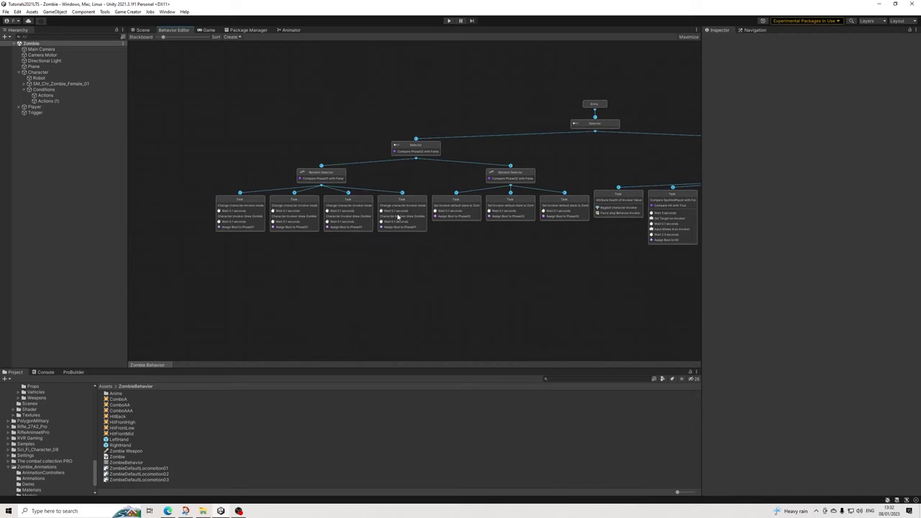
click(398, 216)
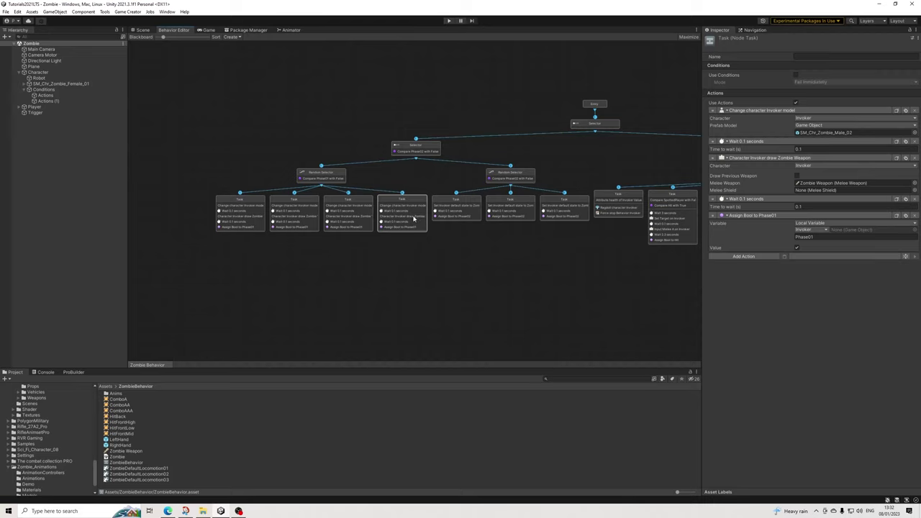
click(831, 133)
click(154, 479)
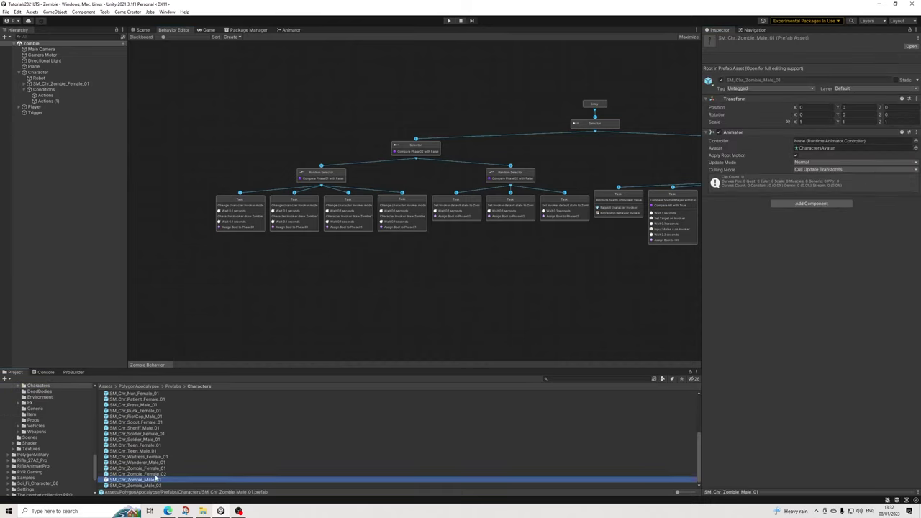
click(788, 496)
click(788, 490)
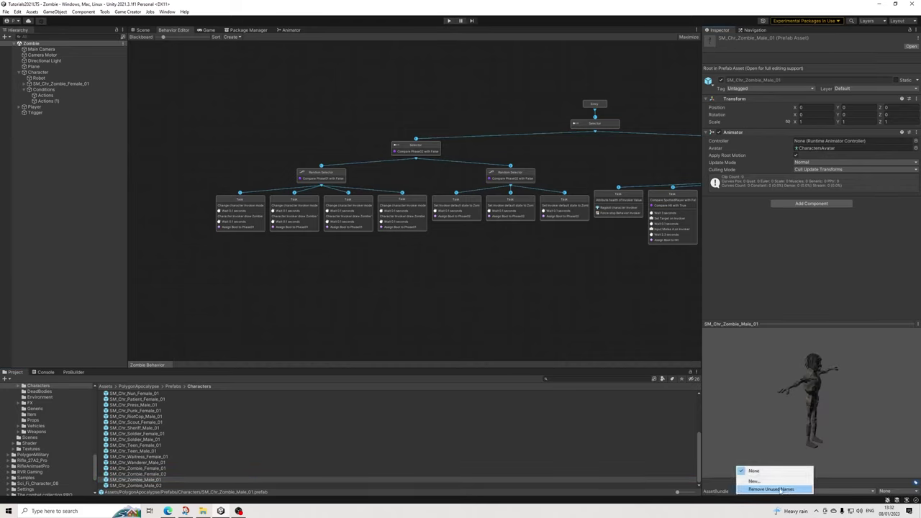
click(814, 489)
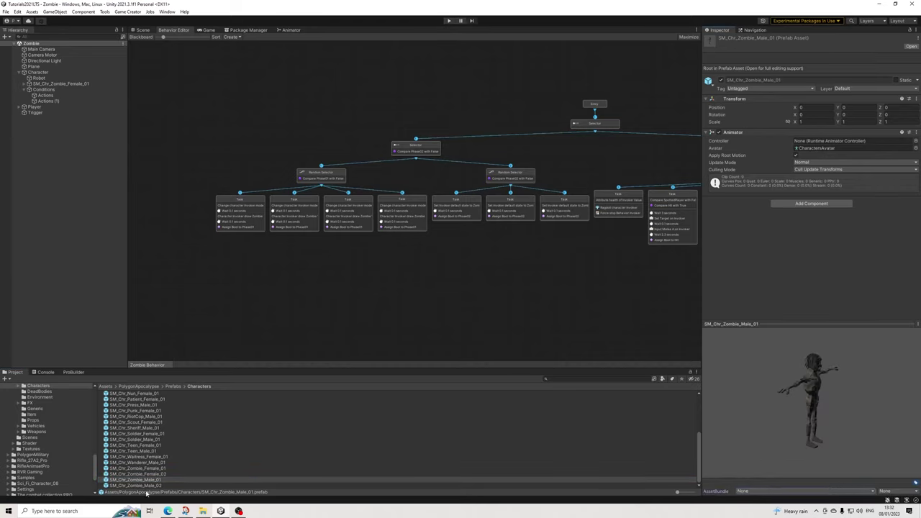
Browse the previews of the neighboring character prefabs in the Characters folder, ending on SM_Chr_Zombie_Male_02.
click(155, 480)
key(Up)
key(Up)
key(Up)
key(Up)
key(Up)
key(Down)
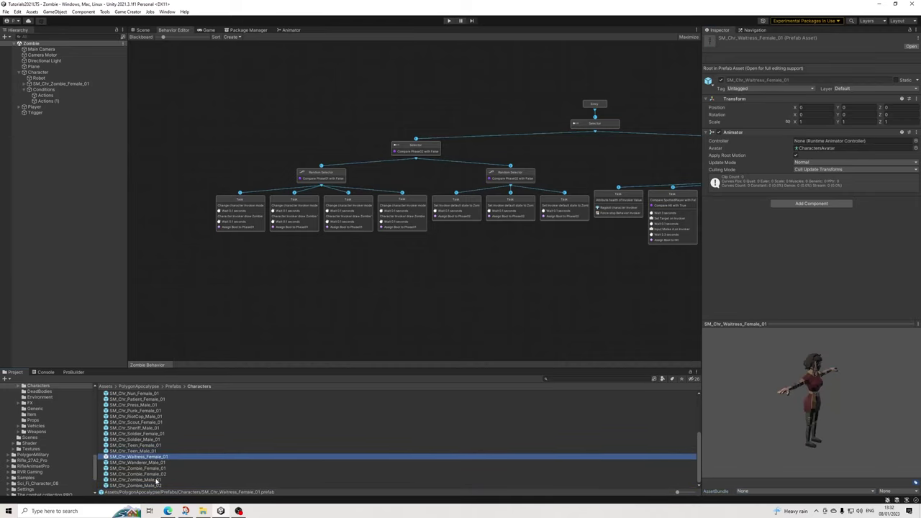
key(Down)
key(Down)
key(Down)
key(Down)
key(Down)
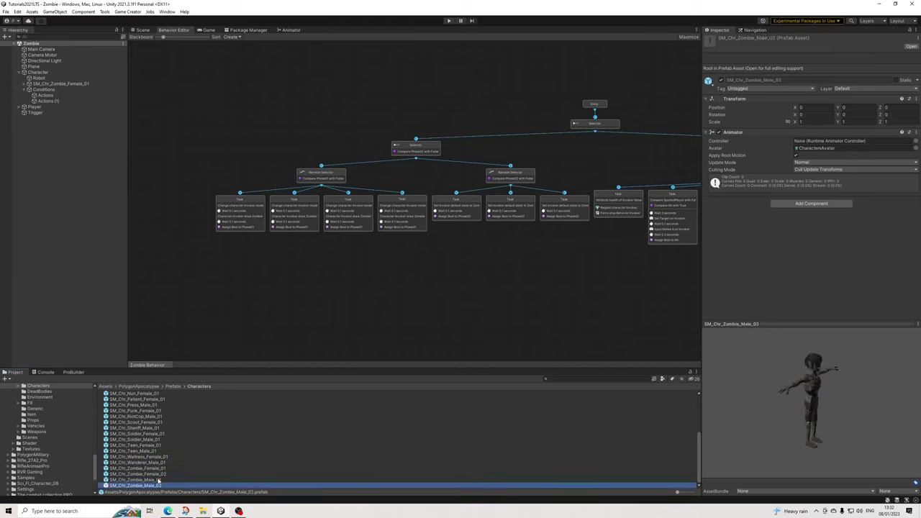
Duplicate the SM_Chr_Zombie_Male_02 prefab and rename the copy SM_Chr_Zombie_Male_03.
key(ctrl+d)
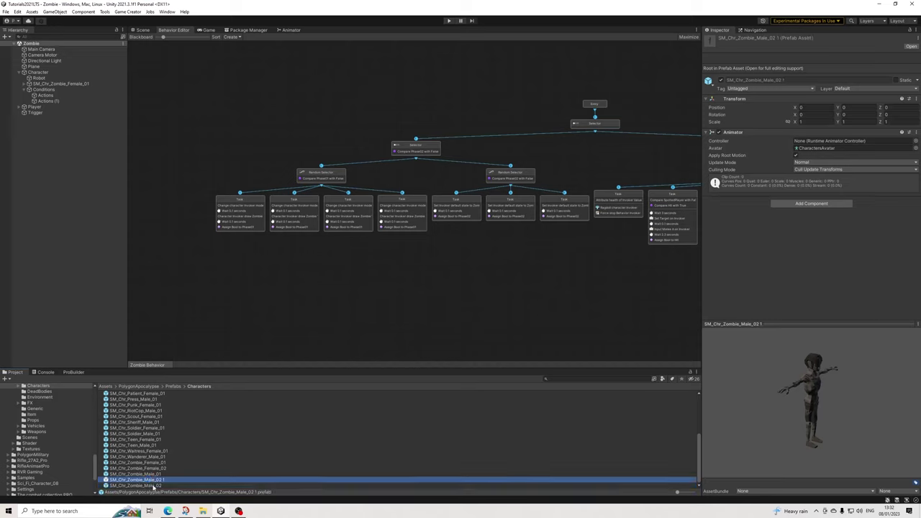
right_click(164, 480)
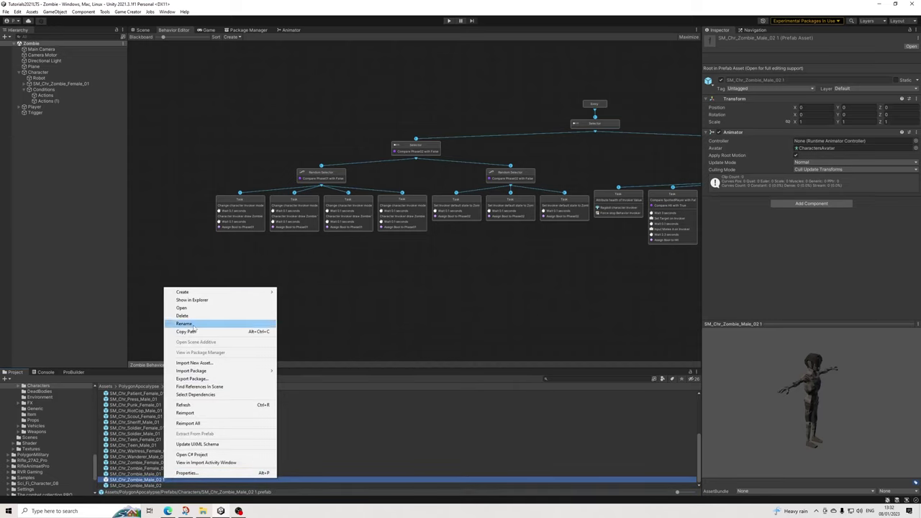
click(183, 323)
text(03)
key(Return)
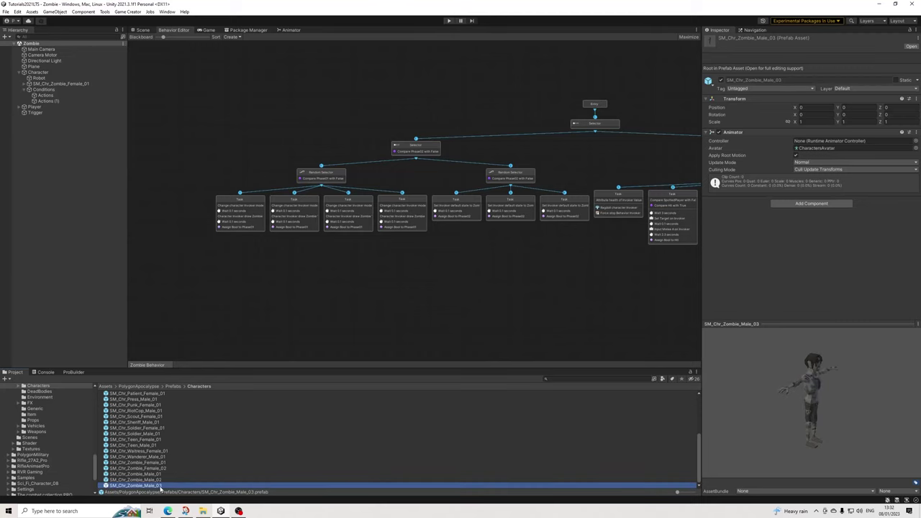
Open the SM_Chr_Zombie_Male_03 prefab, inspect its model in the Scene view with scene lighting toggled, and return to the Zombie scene.
double_click(137, 486)
click(147, 36)
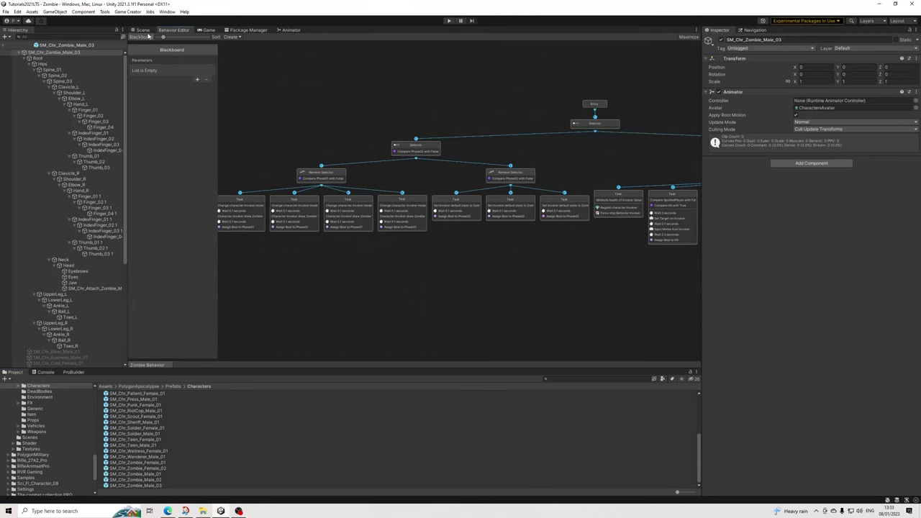
click(147, 35)
click(141, 30)
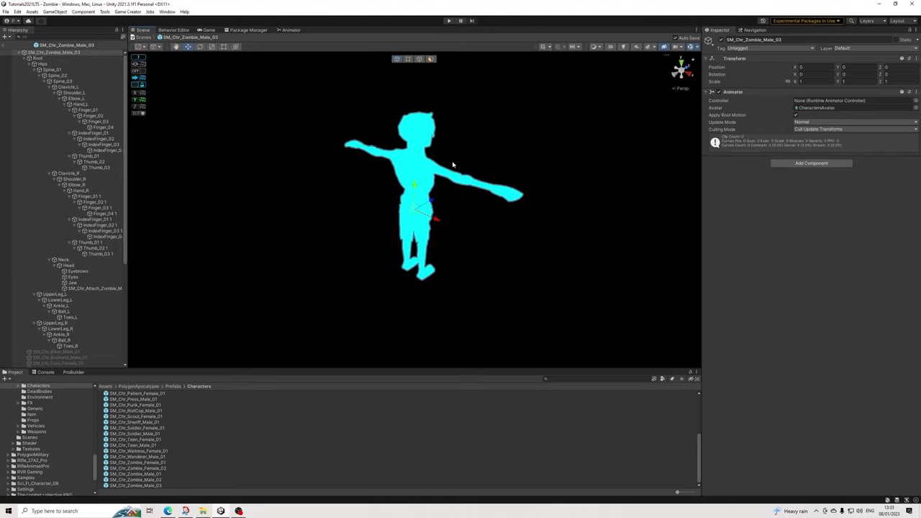
alt+drag(543, 161, 278, 96)
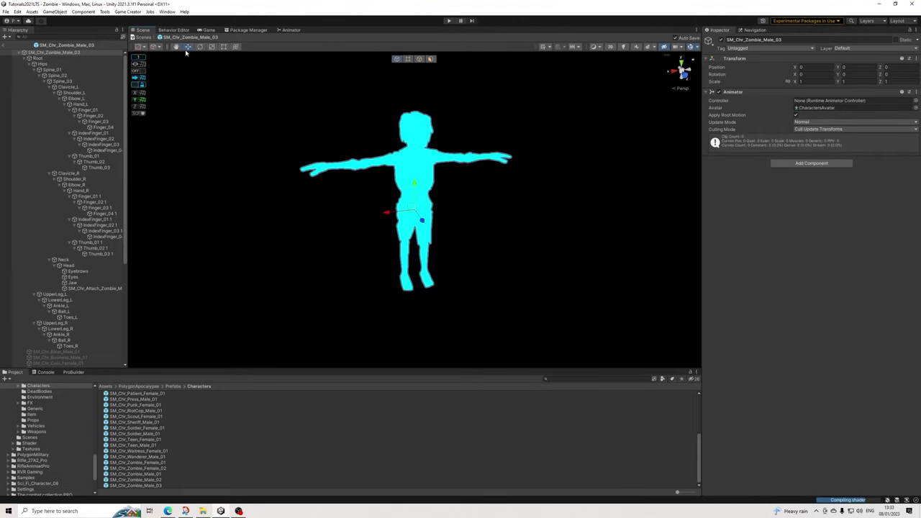
click(623, 47)
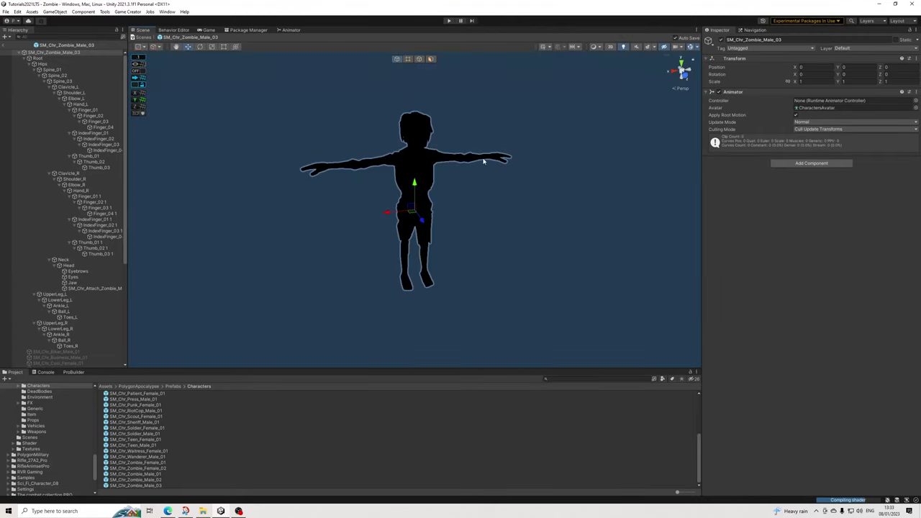
alt+drag(448, 181, 360, 172)
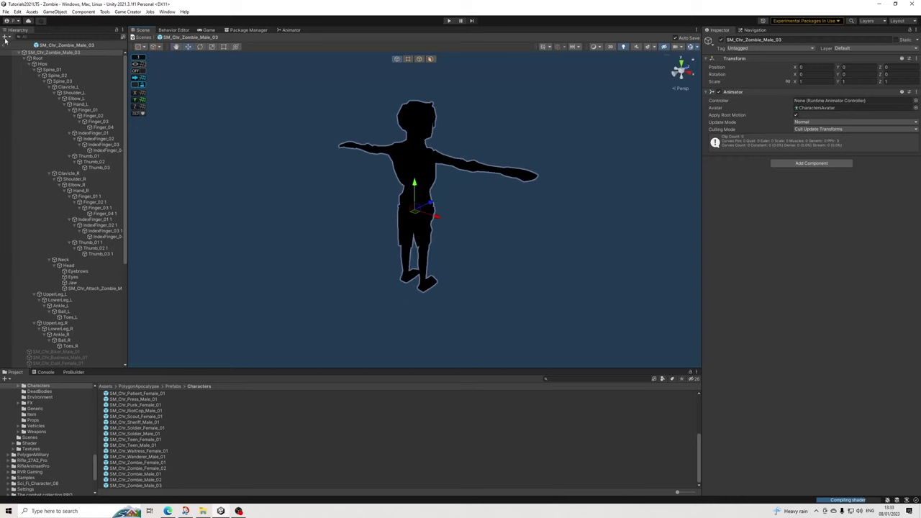
click(5, 38)
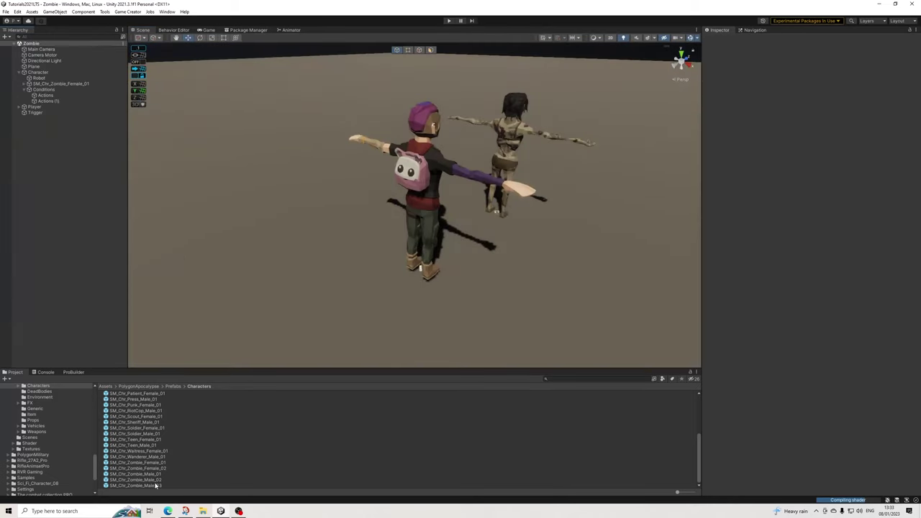
Place SM_Chr_Zombie_Male_03 in the scene beside the other characters and rotate it about Y to about 161 degrees.
drag(156, 486, 237, 220)
middle_drag(237, 219, 288, 230)
click(200, 37)
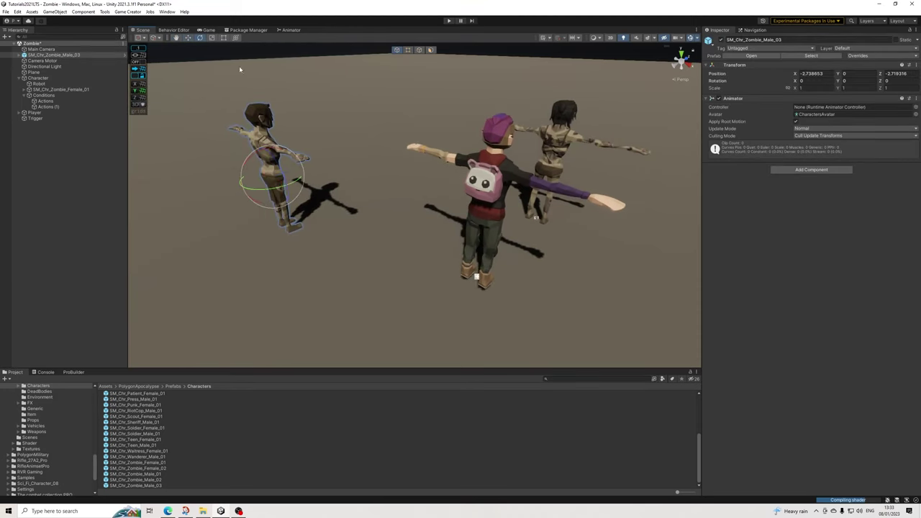
drag(280, 192, 194, 176)
Frame the new zombie's upper body from the front and select its SM_Chr_Attach_Zombie_Male_Hair_02 hair mesh.
key(f)
scroll(436, 339, up, 5)
alt+drag(436, 338, 383, 284)
click(425, 166)
alt+drag(374, 177, 392, 193)
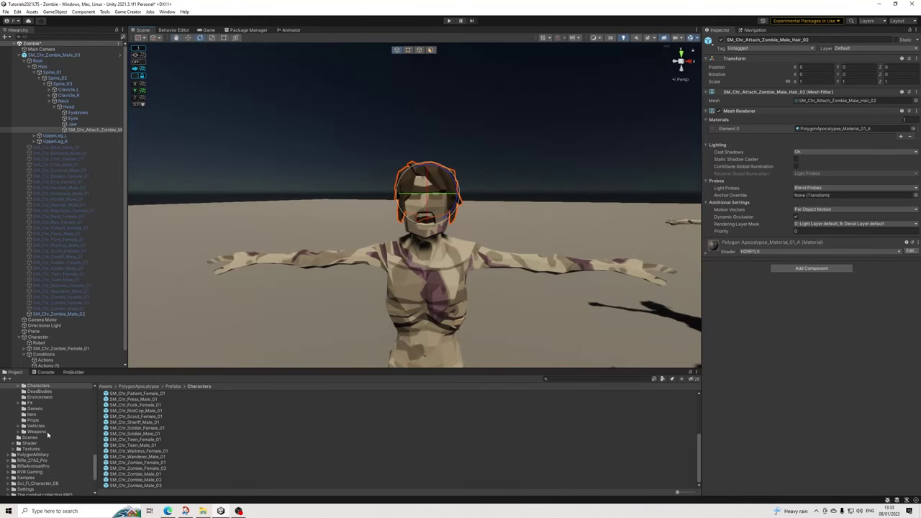
Open the Chr_Attach folder under Characters and browse the attachment previews, ending on SM_Chr_Attach_FootballHelmet_01.
scroll(48, 438, up, 2)
scroll(128, 406, up, 4)
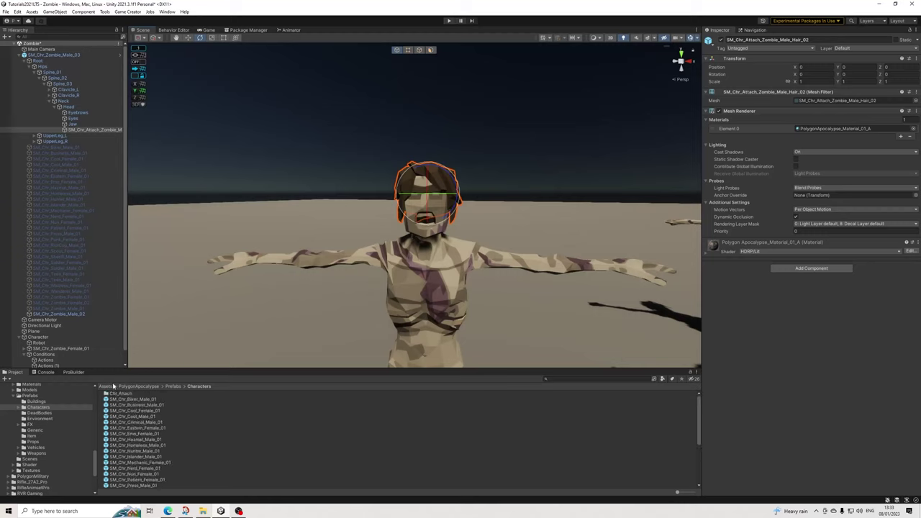
click(19, 407)
click(35, 413)
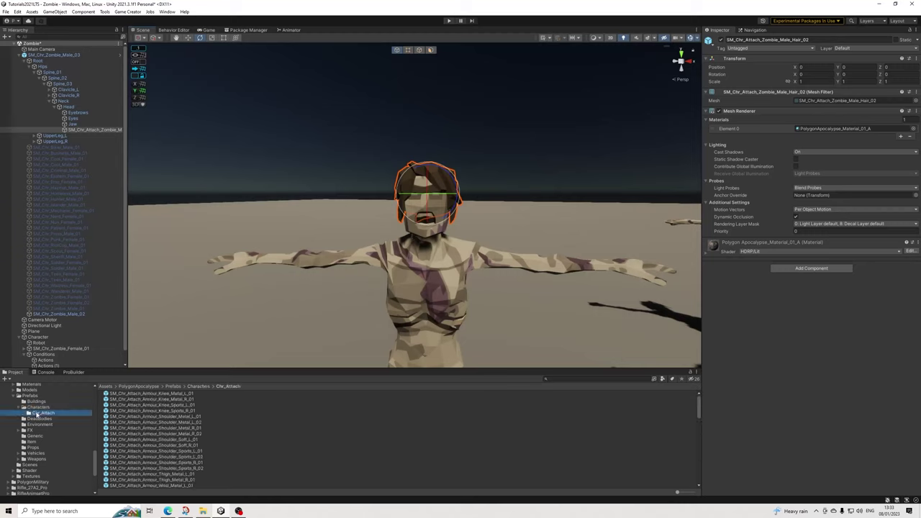
click(178, 400)
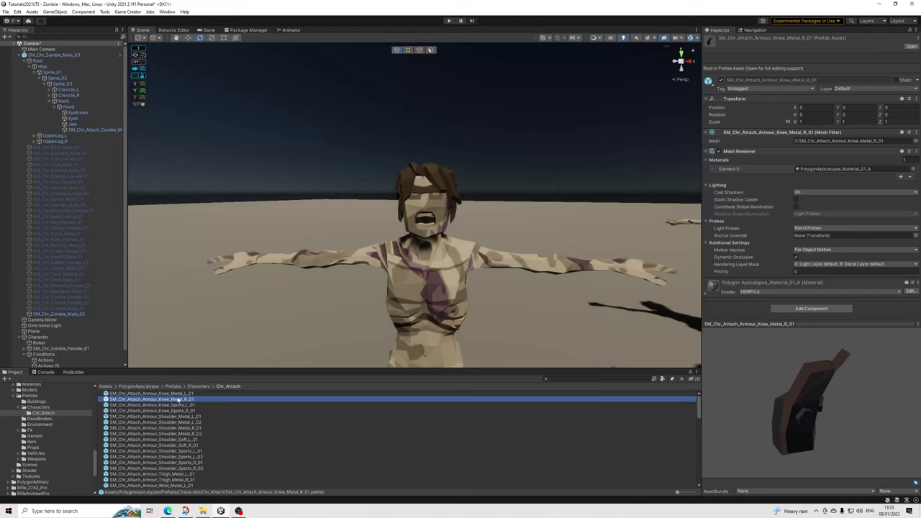
key(Down)
key(Down)
key(Down)
key(Down)
key(Down)
key(Down)
key(Down)
key(Down)
key(Down)
key(Down)
key(Down)
key(Down)
key(Down)
key(Down)
key(Down)
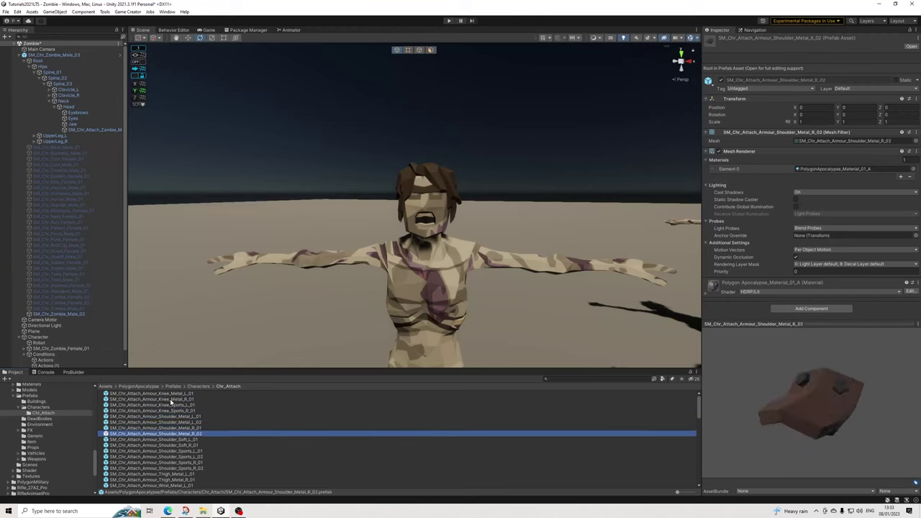
key(Down)
key(Down)
key(Down)
key(Down)
key(Down)
key(Down)
key(Down)
key(Down)
key(Down)
key(Down)
key(Down)
key(Down)
key(Down)
key(Down)
key(Down)
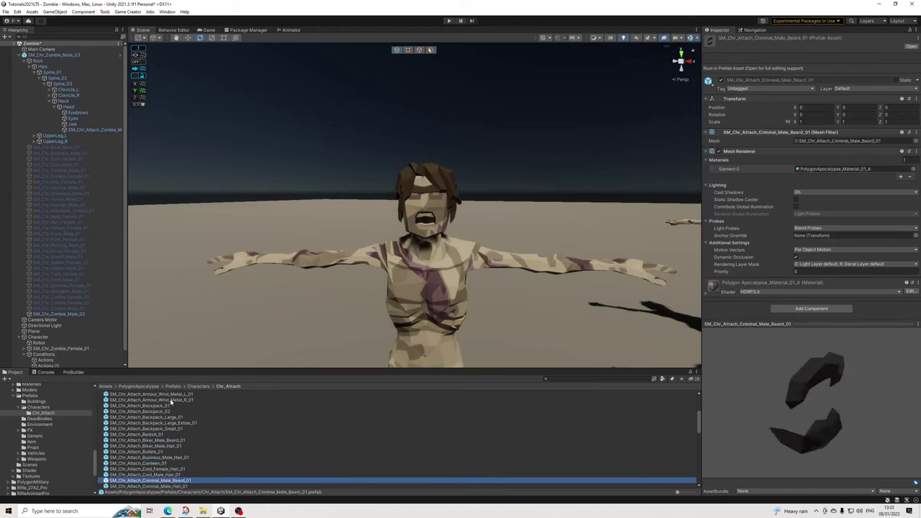
key(Down)
key(Down)
key(Down)
key(Down)
key(Down)
key(Down)
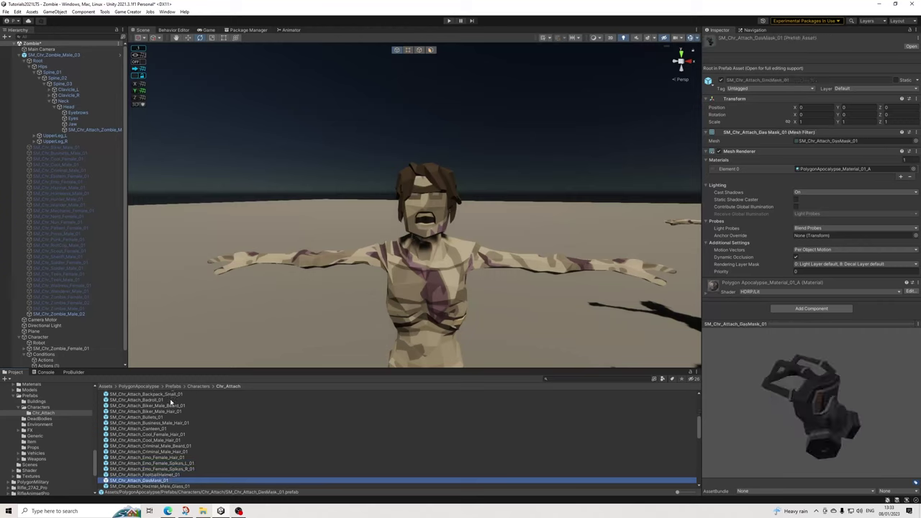
key(Up)
click(162, 480)
key(Up)
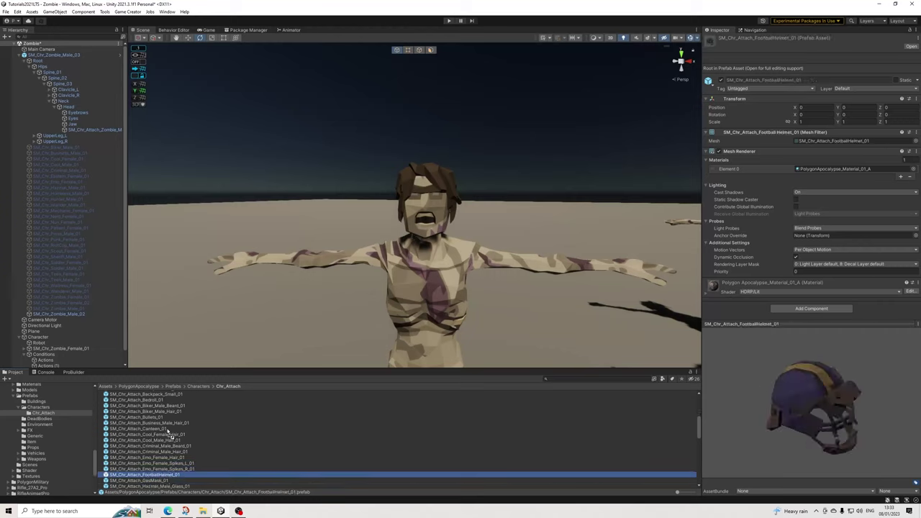
Add SM_Chr_Attach_FootballHelmet_01 under the zombie's Head bone and try to delete the hair attachment.
drag(168, 431, 81, 134)
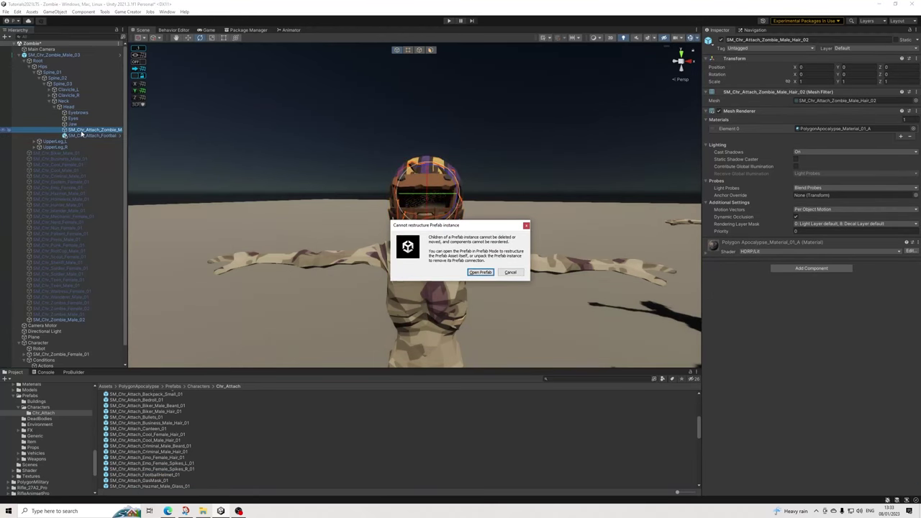
click(510, 273)
Unpack the SM_Chr_Zombie_Male_03 prefab instance in the scene.
click(72, 54)
right_click(72, 54)
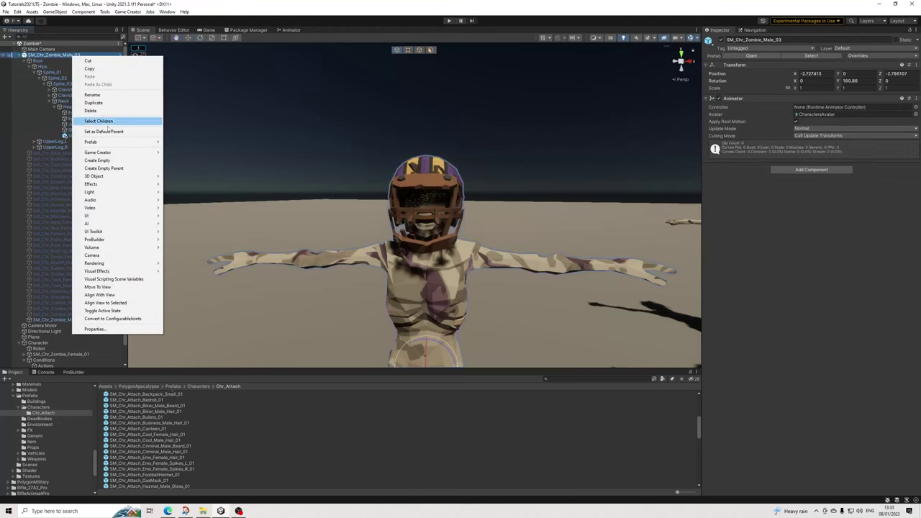
mouse_move(141, 143)
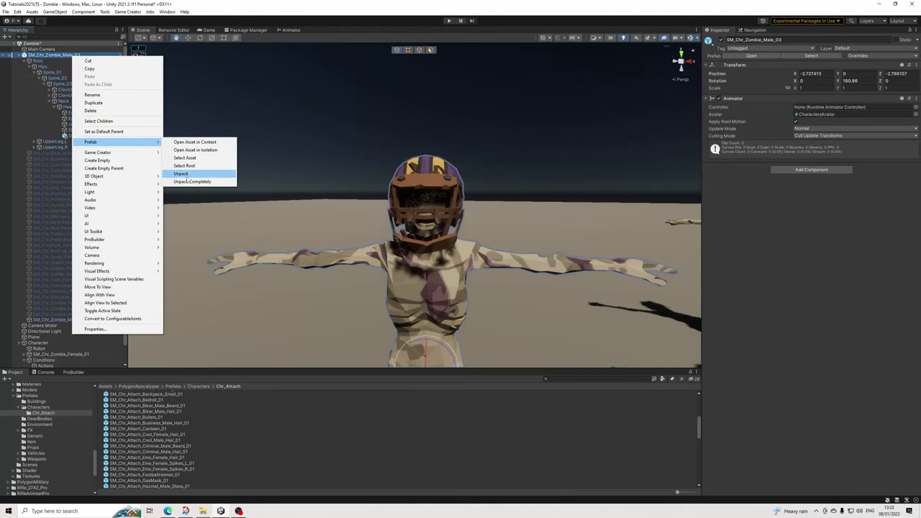
click(184, 174)
Delete the zombie's hair attachment under the Head bone and view the helmeted head from an angle.
click(95, 131)
key(Delete)
click(96, 130)
alt+drag(549, 189, 423, 240)
click(454, 108)
scroll(422, 240, down, 2)
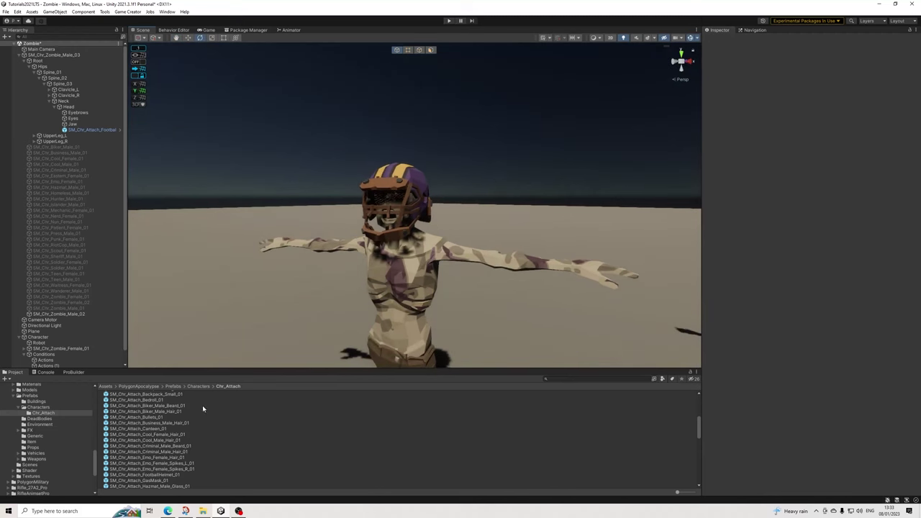
Browse the Chr_Attach previews upward from SM_Chr_Attach_Emo_Female_Spikes_R_01 past the backpacks and shoulder armour to SM_Chr_Attach_Armour_Knee_Metal_L_01.
click(144, 469)
key(Up)
key(Down)
key(Down)
key(Up)
key(Up)
key(Up)
key(Up)
key(Up)
key(Up)
key(Up)
key(Up)
key(Up)
key(Up)
key(Up)
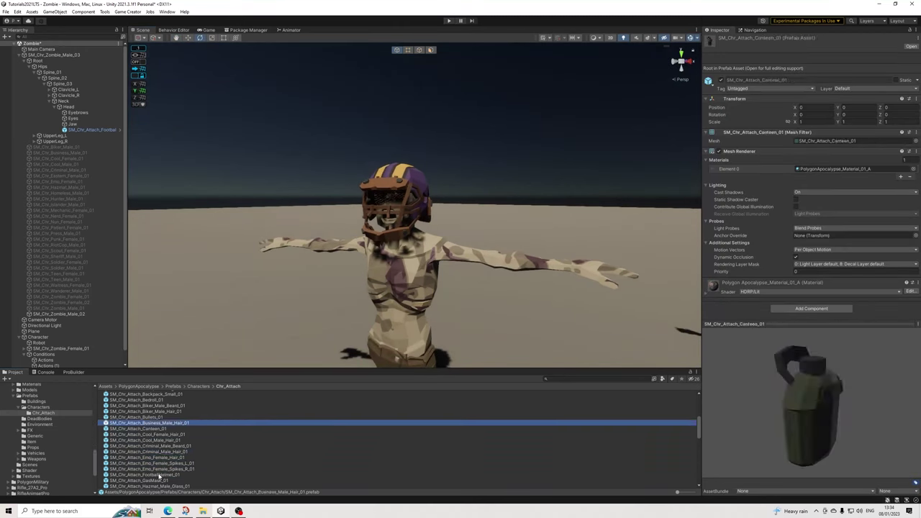
key(Up)
key(Up)
key(Up)
key(Up)
key(Up)
key(Up)
key(Up)
key(Up)
key(Up)
key(Up)
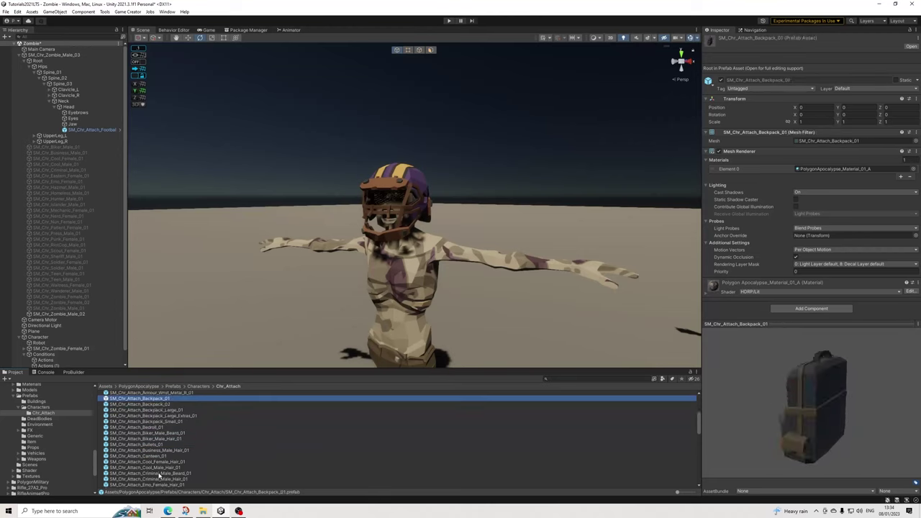
key(Up)
key(Up)
key(Up)
key(Up)
key(Up)
key(Up)
key(Up)
key(Up)
key(Up)
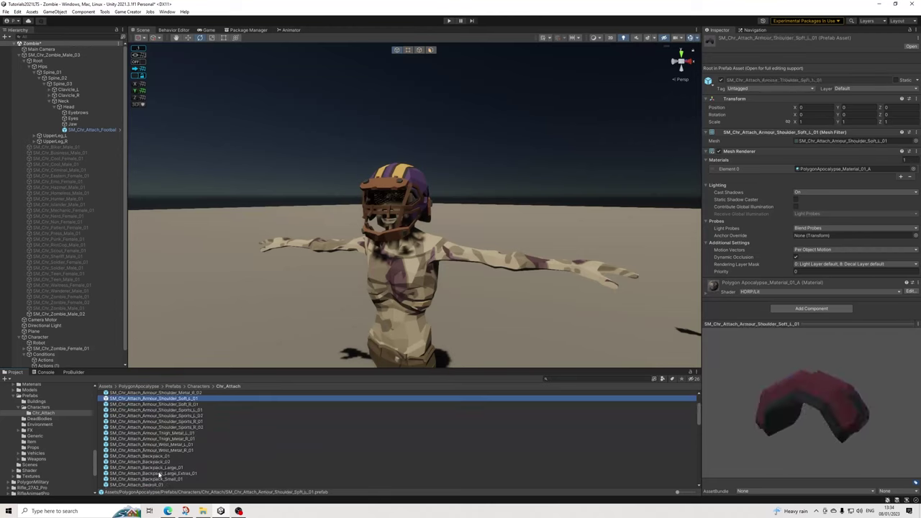
key(Up)
key(Up)
key(Up)
key(Up)
key(Up)
key(Up)
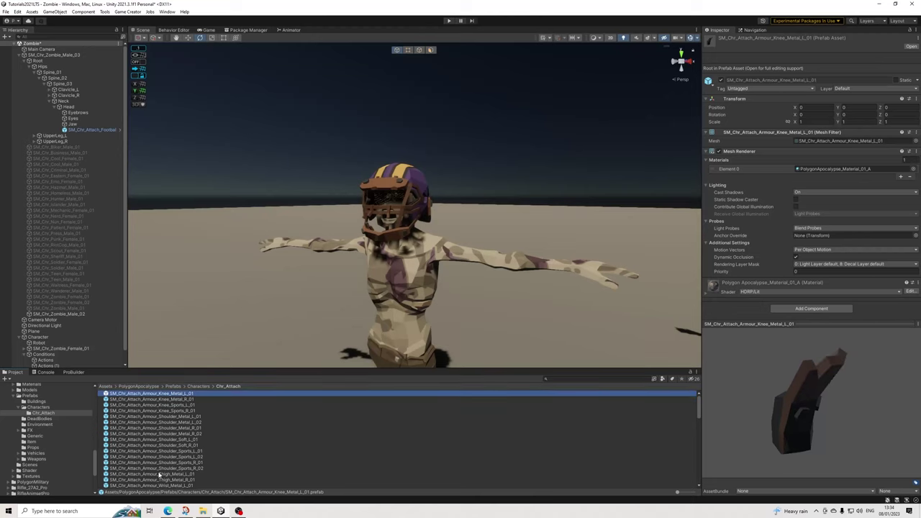
Browse the attachment previews back down the list from the knee armour to SM_Chr_Attach_Press_Male_Beard_01.
key(Down)
key(Down)
key(Down)
key(Down)
key(Down)
key(Down)
key(Down)
key(Down)
key(Down)
key(Down)
key(Down)
key(Down)
key(Down)
key(Down)
key(Down)
key(Down)
key(Down)
key(Down)
key(Down)
key(Down)
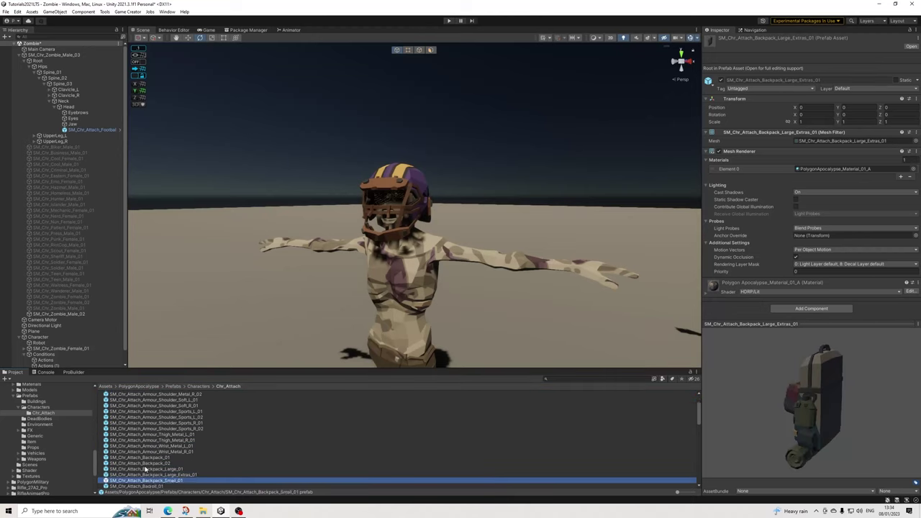
key(Down)
key(Down)
key(Down)
key(Down)
key(Down)
key(Down)
key(Down)
key(Down)
key(Down)
key(Down)
key(Down)
key(Down)
key(Down)
key(Down)
key(Down)
key(Down)
key(Down)
key(Down)
key(Down)
key(Down)
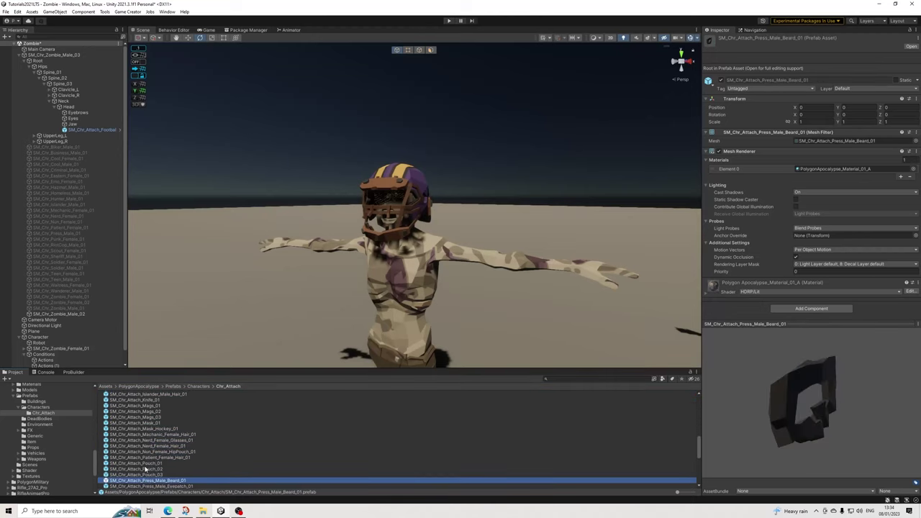
Go back up to the masks and examine the previews of SM_Chr_Attach_Mask_01 and SM_Chr_Attach_Mask_Hockey_01 from different angles.
key(Up)
key(Up)
key(Up)
key(Up)
key(Up)
key(Up)
key(Up)
key(Up)
key(Up)
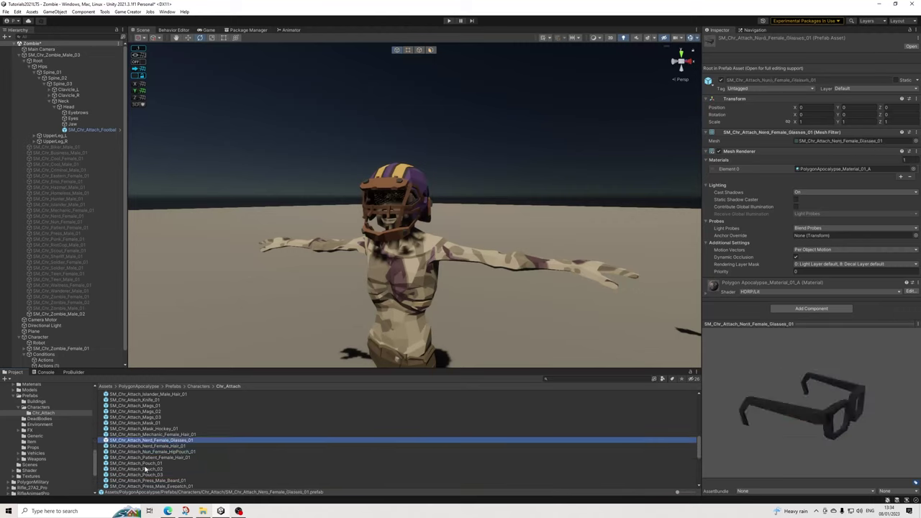
key(Up)
key(Up)
key(Up)
key(Down)
key(Down)
key(Down)
key(Up)
drag(818, 417, 788, 420)
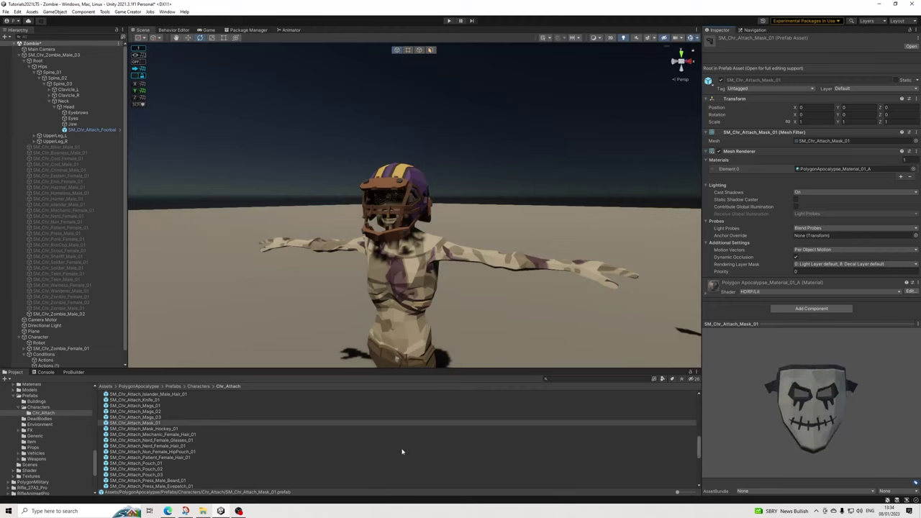
click(153, 429)
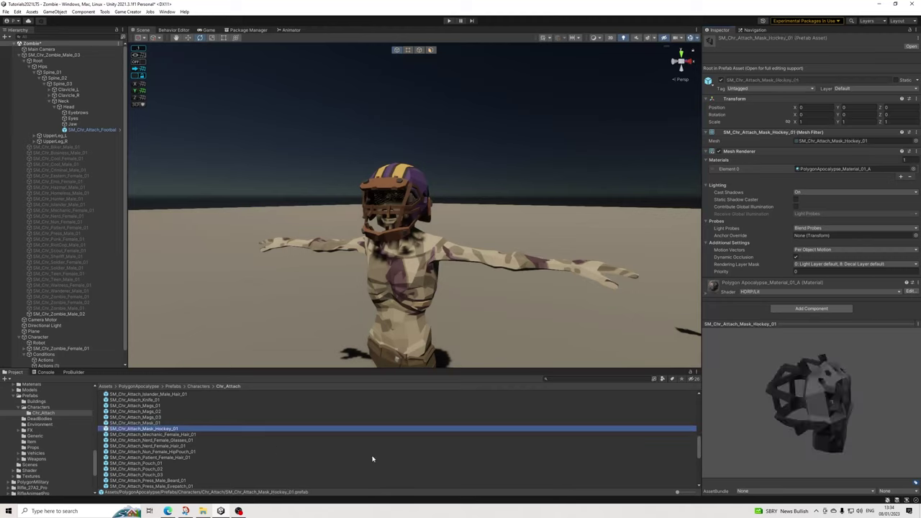
drag(828, 436, 715, 399)
Preview the remaining attachments from the mechanic's hair through SM_Chr_Attach_Zombie_Male_Hair_02, ending back on SM_Chr_Attach_Wanderer_Male_Hair_01.
click(192, 435)
key(Down)
key(Down)
key(Down)
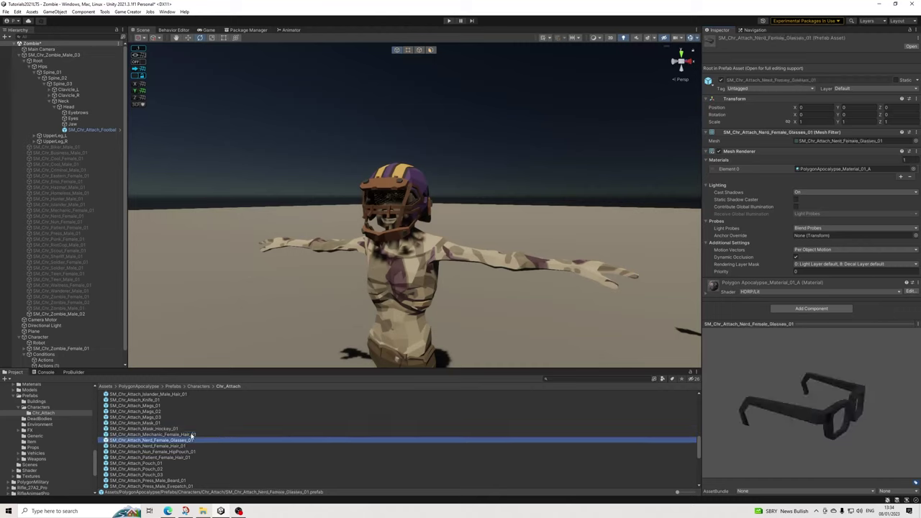
key(Down)
key(Down)
key(Down)
key(Down)
key(Down)
key(Down)
key(Down)
key(Down)
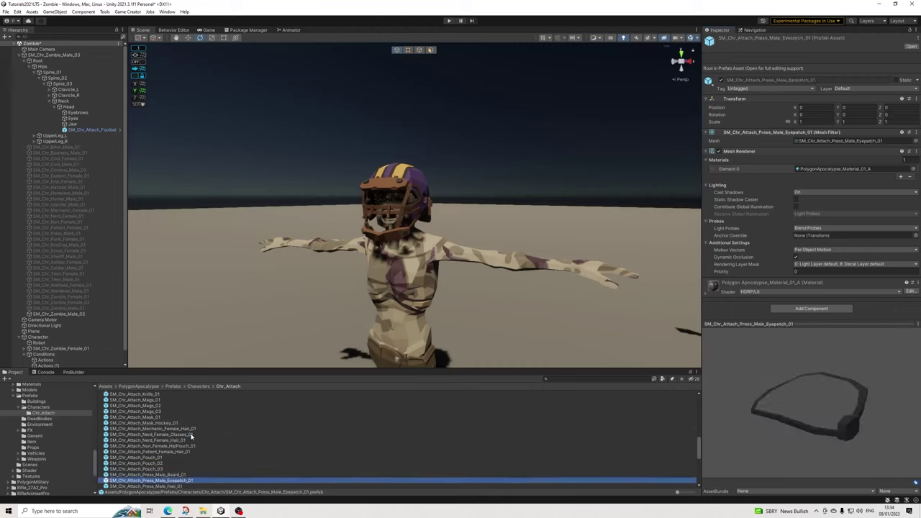
key(Down)
key(Down)
key(Down)
key(Down)
key(Down)
key(Down)
key(Down)
key(Down)
key(Down)
key(Down)
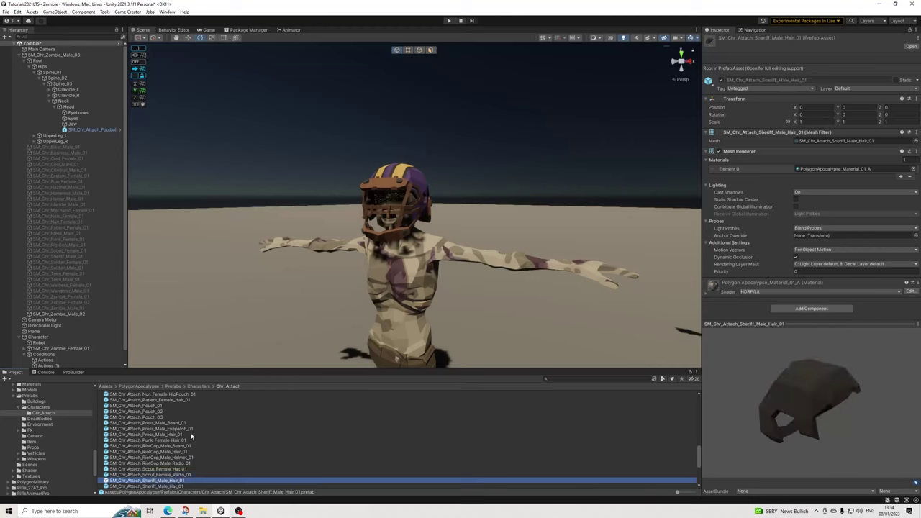
key(Down)
key(Down)
key(Down)
key(Down)
key(Down)
key(Down)
key(Down)
key(Down)
key(Down)
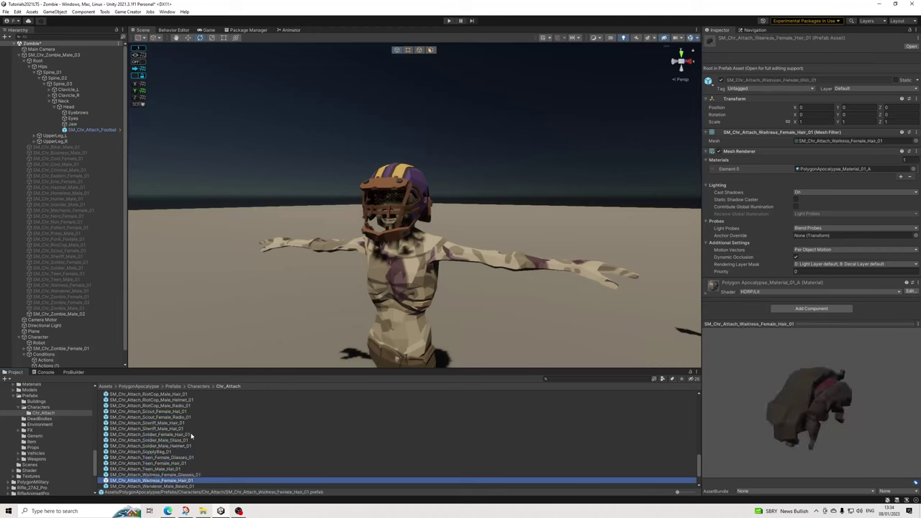
key(Down)
key(Down)
key(Down)
key(Down)
key(Down)
key(Down)
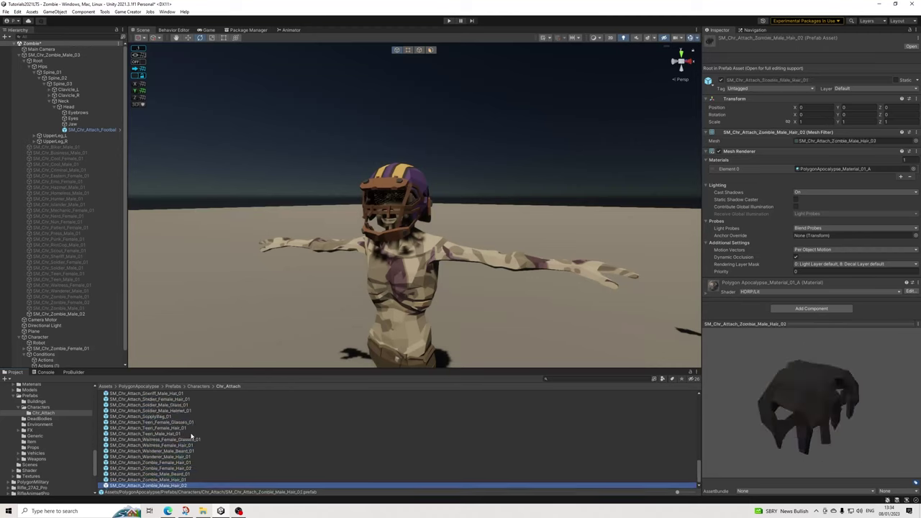
key(Up)
key(Up)
key(Up)
key(Up)
key(Up)
key(Up)
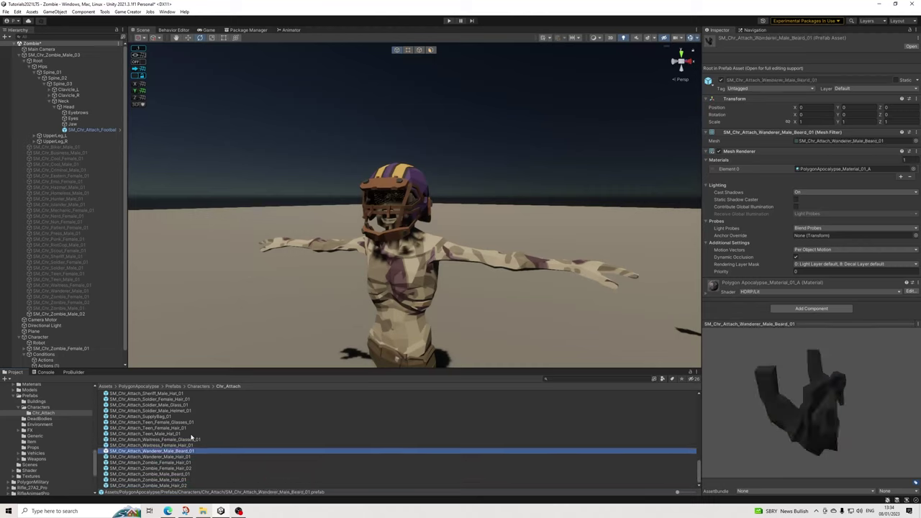
key(Down)
Open the Alt_Soldiers folder in PolygonMilitary's Characters prefabs and preview the female soldier variants through SM_Chr_Soldier_Male_01_Alt_01.
scroll(33, 436, down, 8)
scroll(33, 437, up, 3)
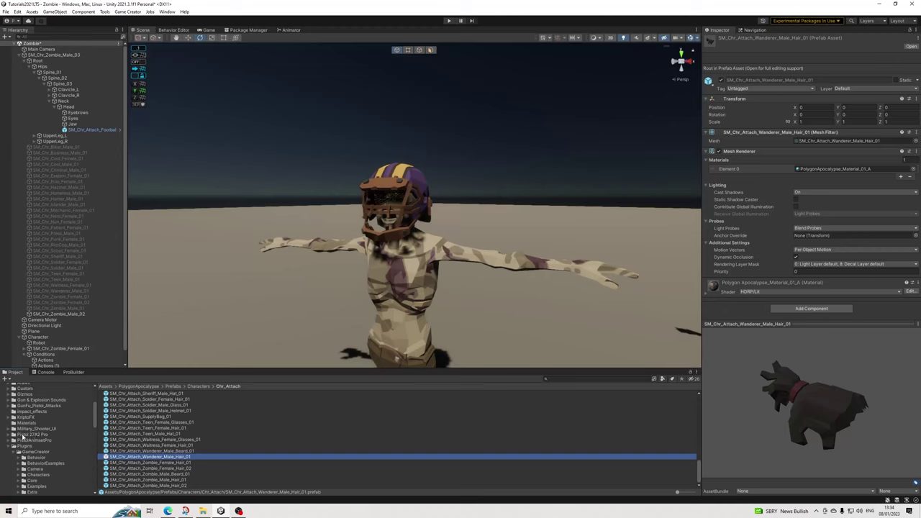
scroll(11, 443, down, 6)
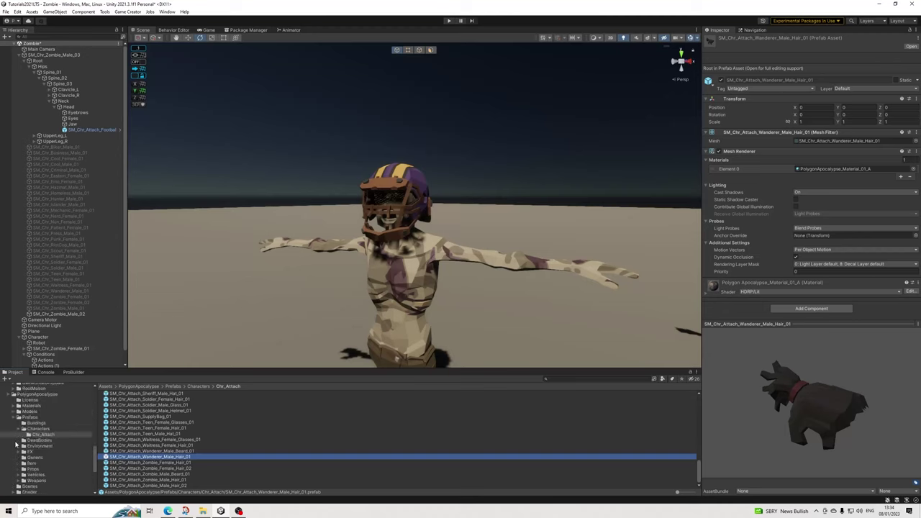
scroll(16, 444, down, 3)
click(8, 461)
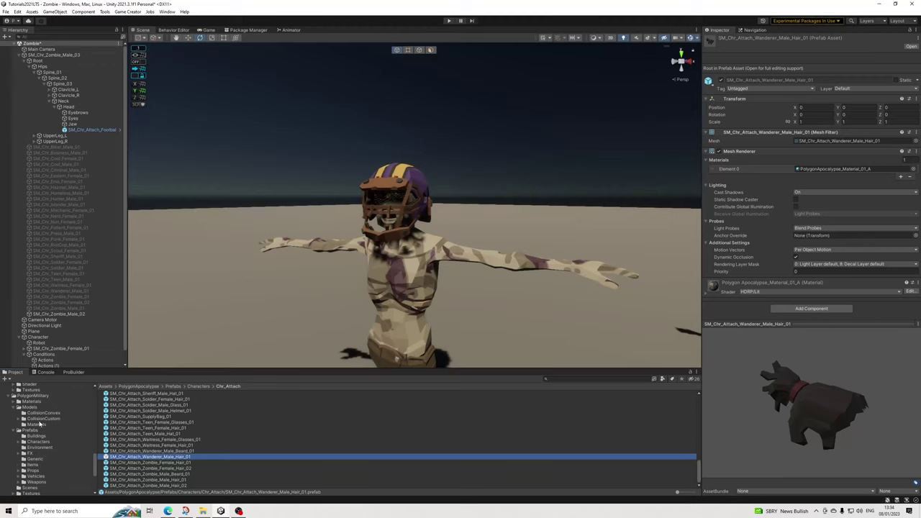
click(19, 442)
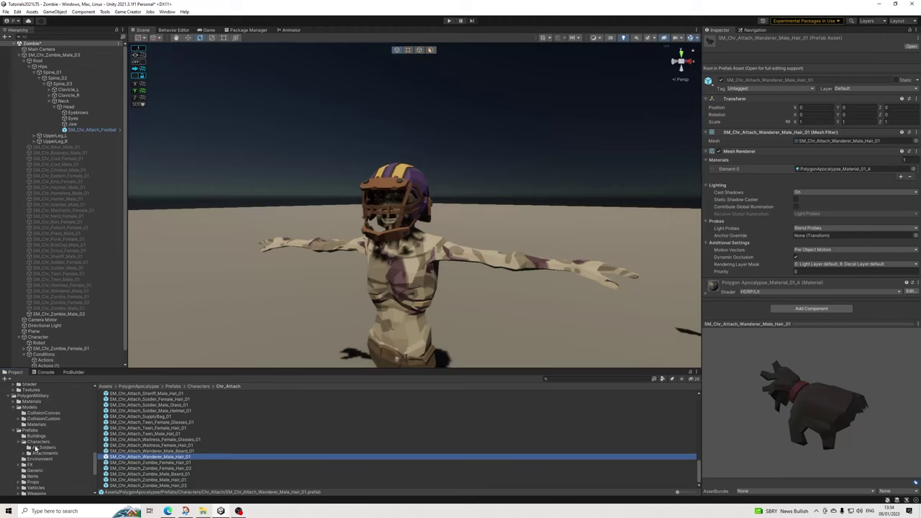
click(43, 448)
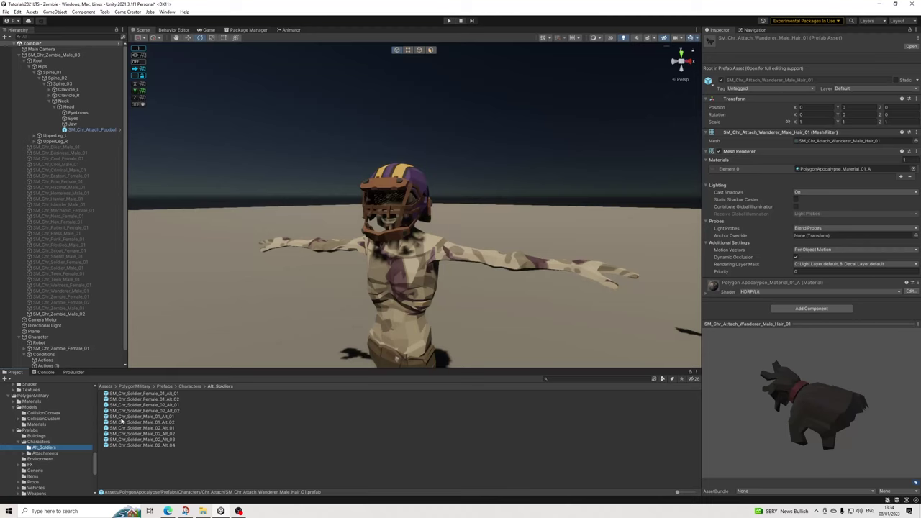
click(147, 395)
key(Down)
key(Down)
key(Down)
key(Down)
key(Down)
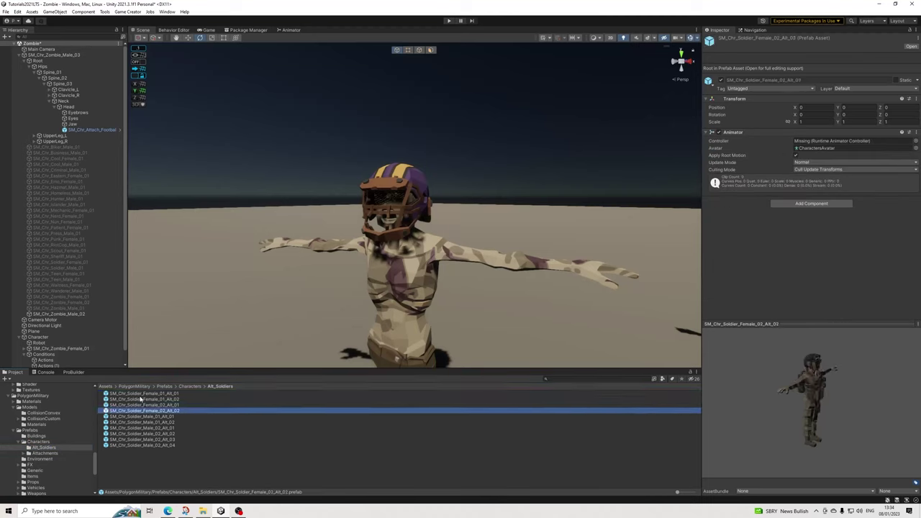
Open PolygonMilitary's character Attachments prefab folder and preview the attachments from the beret through SM_Chr_Attach_Beard_07.
click(40, 453)
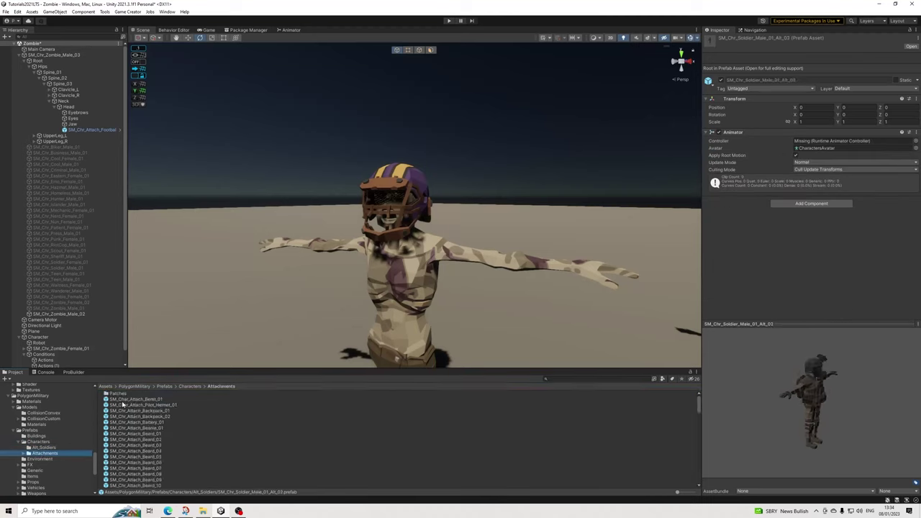
click(119, 400)
key(Down)
key(Down)
key(Down)
key(Down)
key(Down)
key(Down)
key(Down)
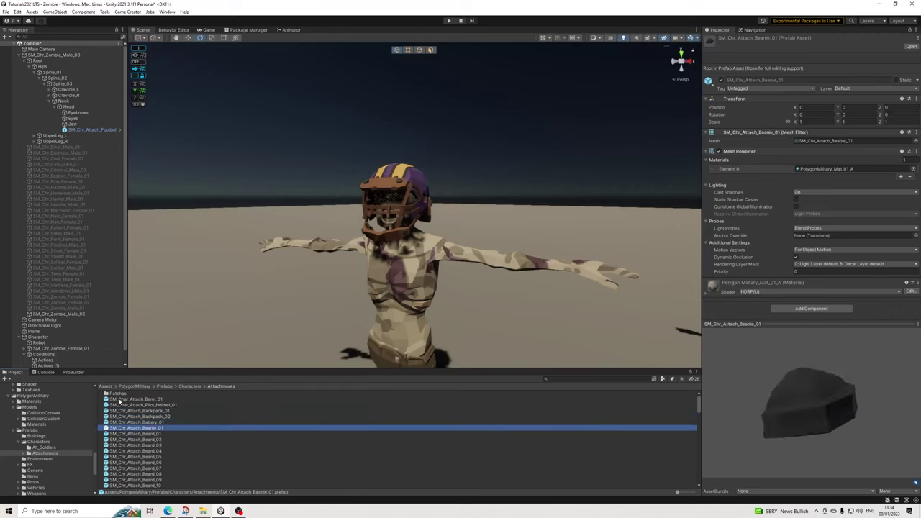
key(Down)
key(Down)
key(Down)
key(Down)
key(Down)
Browse the attachment previews back up the list from the beards to SM_Char_Attach_Pilot_Helmet_01.
key(Up)
key(Up)
key(Up)
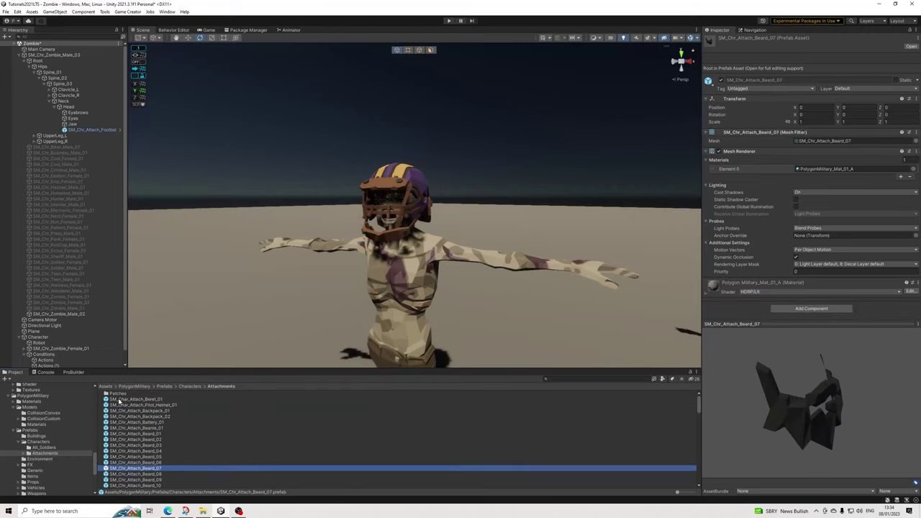
key(Up)
key(Up)
key(Up)
key(Up)
key(Up)
key(Up)
key(Up)
key(Up)
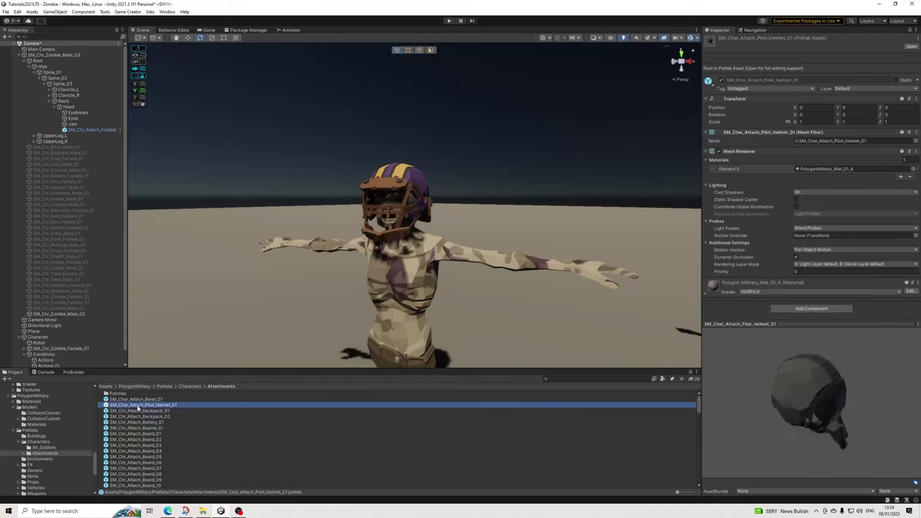
Preview the backpacks, battery, beanie and first beards down to SM_Chr_Attach_Beard_04.
key(Down)
key(Down)
key(Down)
key(Down)
key(Down)
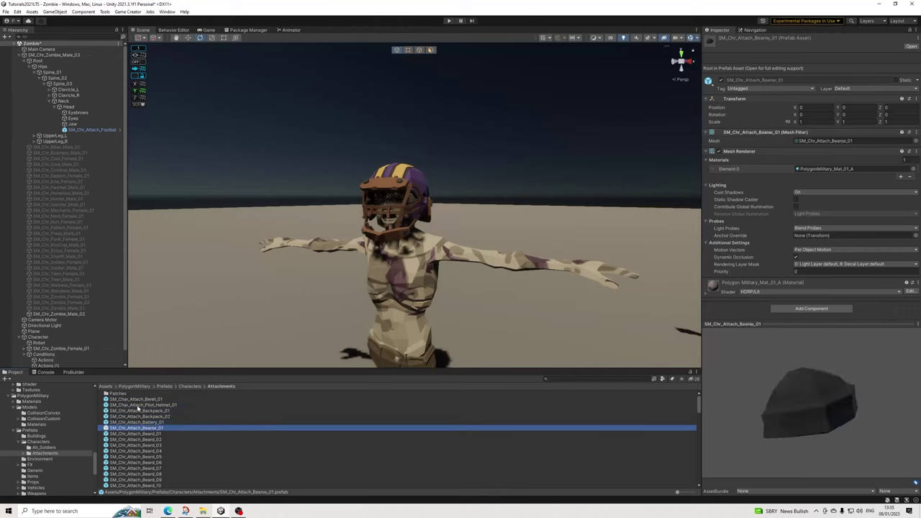
key(Down)
key(Down)
key(Down)
Preview the military headgear from SM_Chr_Attach_Headset_01 through the helmet goggles to SM_Chr_Attach_Helmet_09.
scroll(147, 411, down, 10)
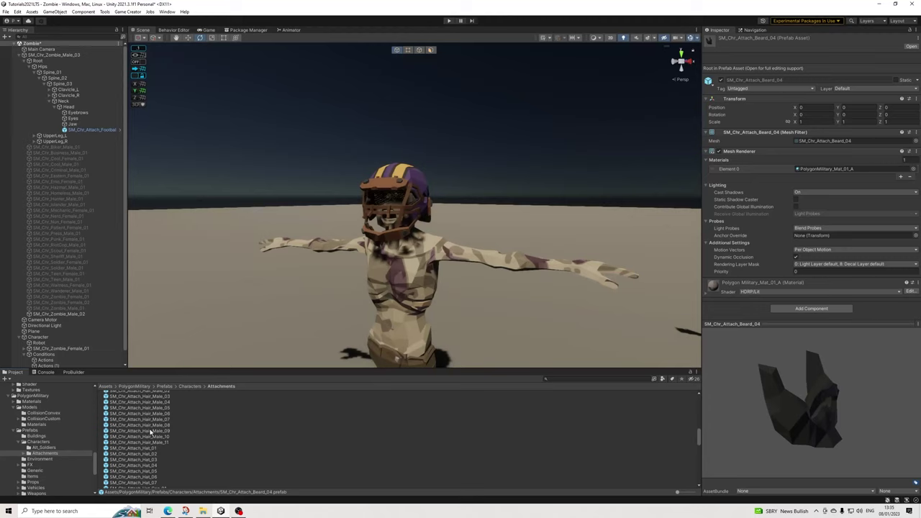
scroll(149, 442, down, 4)
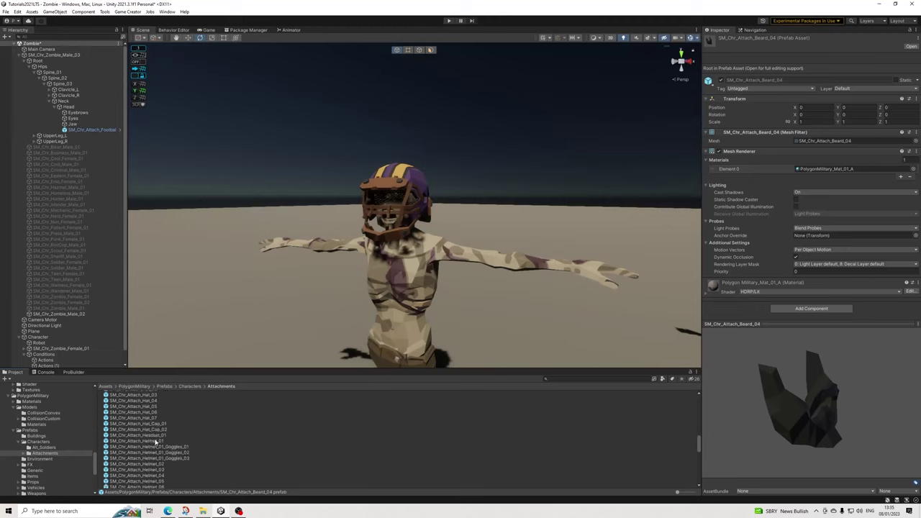
click(156, 437)
key(Down)
key(Down)
key(Down)
key(Down)
key(Down)
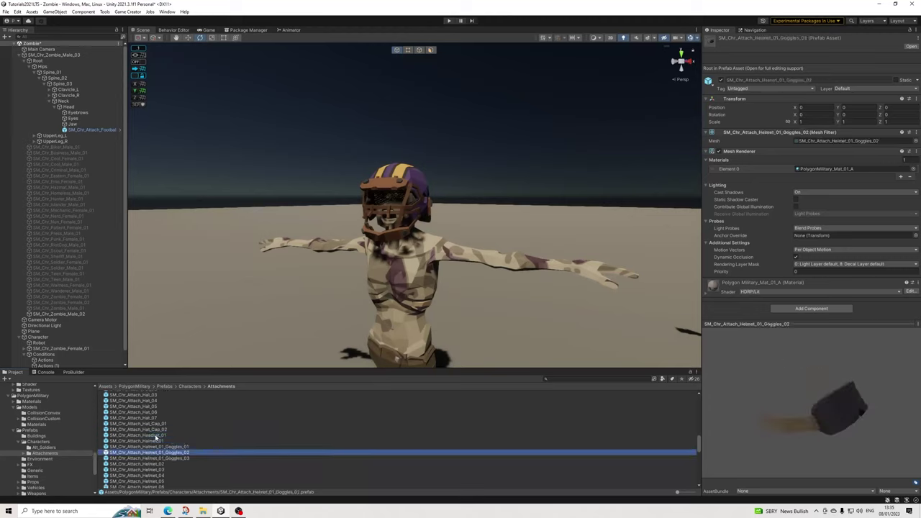
key(Down)
key(Down)
key(Down)
key(Down)
key(Down)
key(Down)
key(Down)
key(Down)
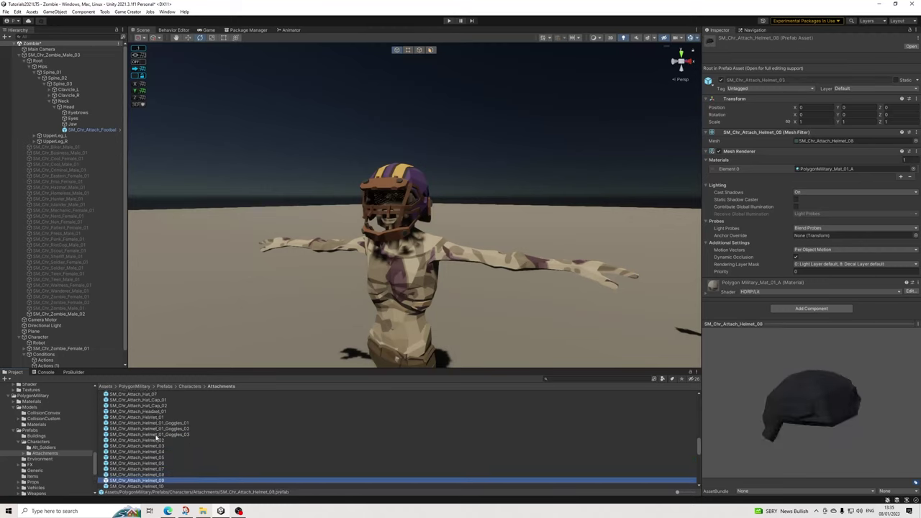
Preview the remaining helmets, holsters, knife sheath, mustache and night-vision attachments through SM_Chr_Attach_Pouch_03.
scroll(158, 437, down, 2)
key(Down)
key(Down)
key(Down)
key(Down)
key(Down)
key(Down)
key(Down)
key(Down)
key(Down)
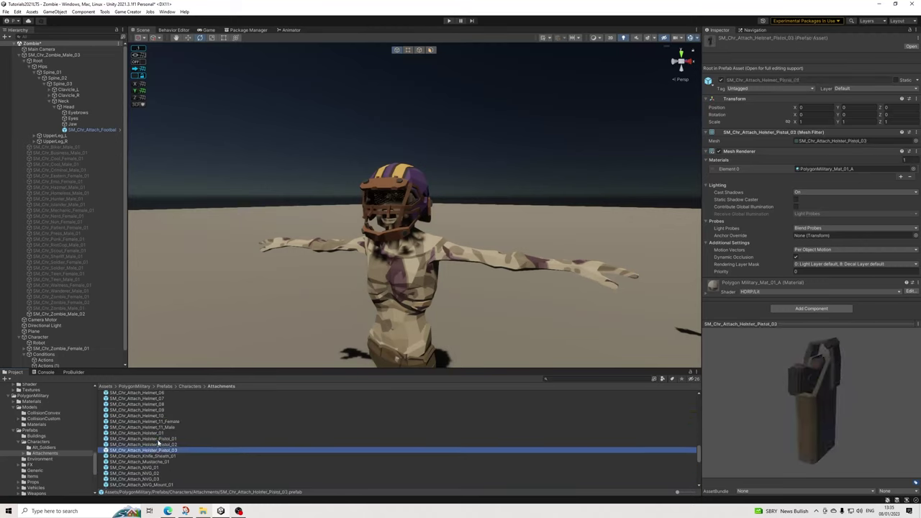
key(Down)
key(Down)
key(Down)
key(Down)
key(Down)
key(Down)
key(Down)
key(Down)
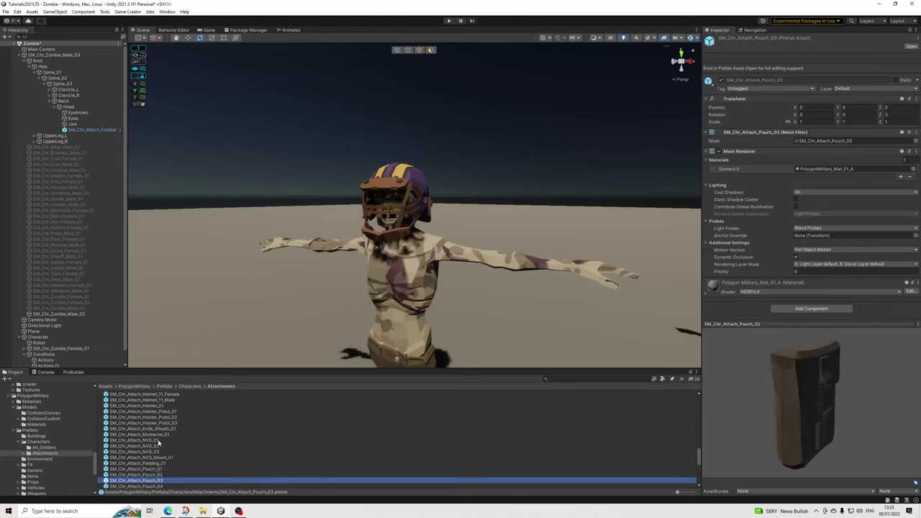
Preview the rest of the attachments, from the pouches, radio and sunglasses through the tools to SM_Chr_Attach_Turban_02.
key(Down)
key(Down)
key(Down)
key(Down)
key(Down)
key(Down)
key(Down)
key(Down)
key(Down)
key(Down)
key(Down)
key(Down)
key(Down)
key(Down)
key(Down)
key(Down)
key(Down)
key(Down)
key(Down)
key(Down)
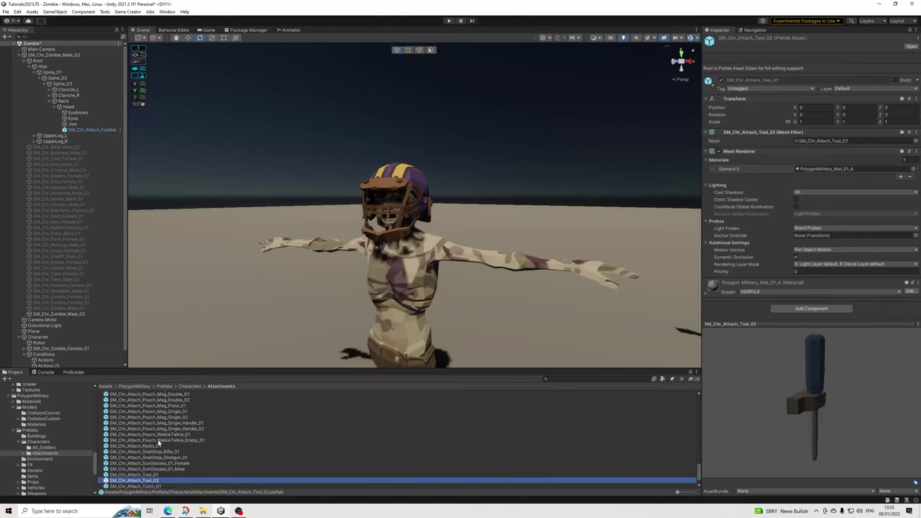
Collapse the SM_Chr_Zombie_Male_03 and Character objects in the scene hierarchy.
scroll(37, 400, up, 5)
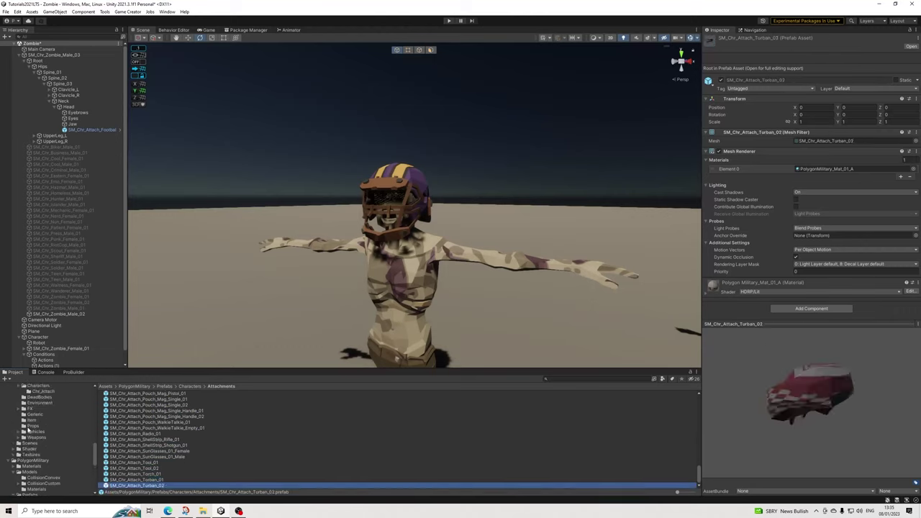
scroll(158, 439, up, 5)
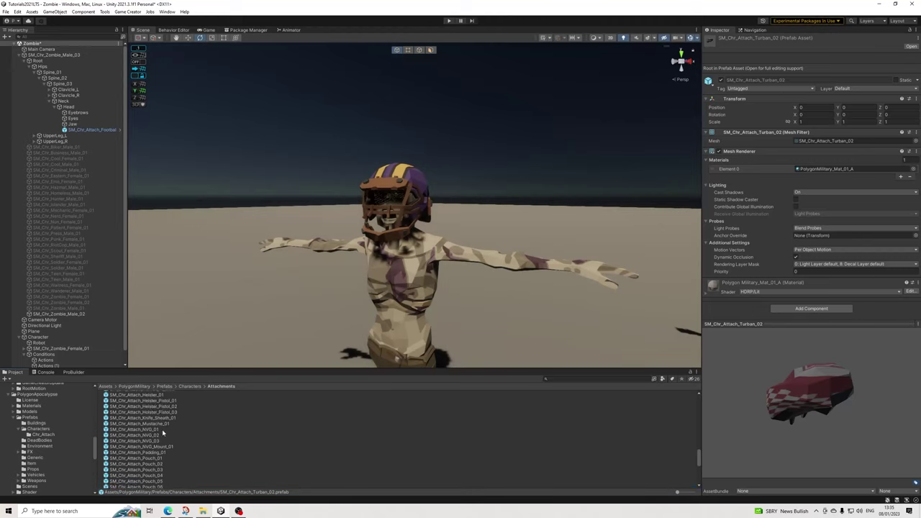
click(24, 55)
click(57, 175)
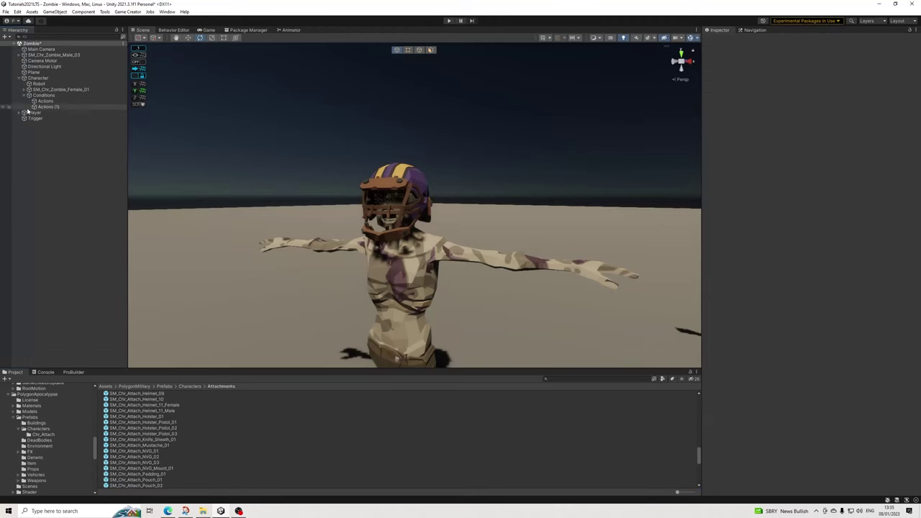
click(19, 79)
scroll(135, 444, down, 2)
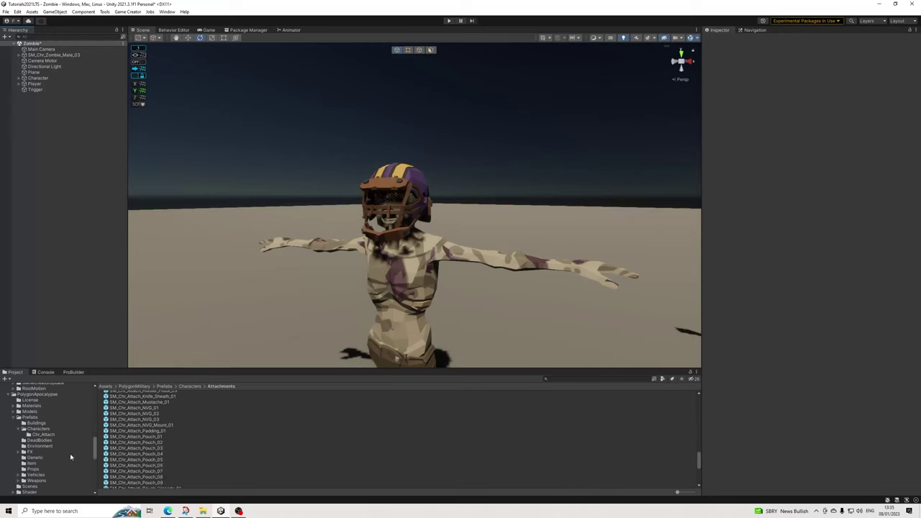
Replace the SM_Chr_Zombie_Male_03 prefab in PolygonApocalypse's Characters folder with the customized scene zombie, and delete the zombie from the scene.
scroll(18, 414, up, 2)
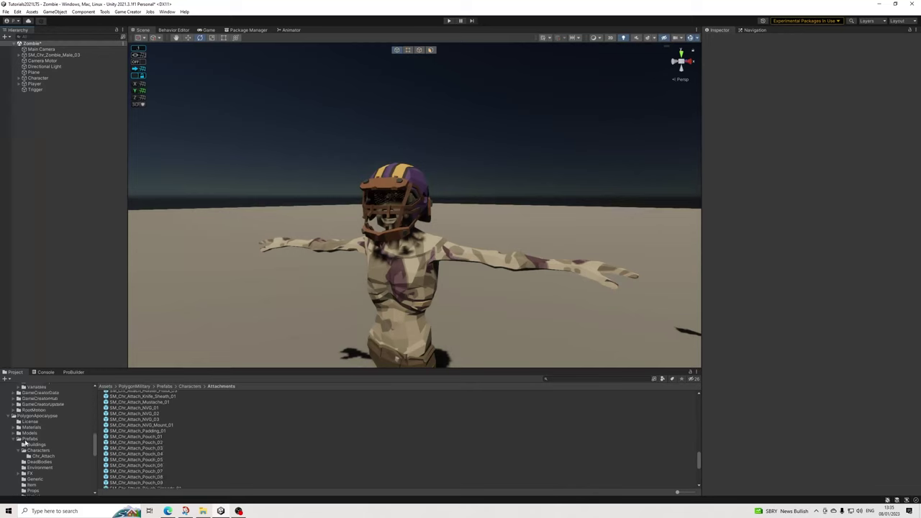
scroll(25, 442, down, 2)
click(38, 429)
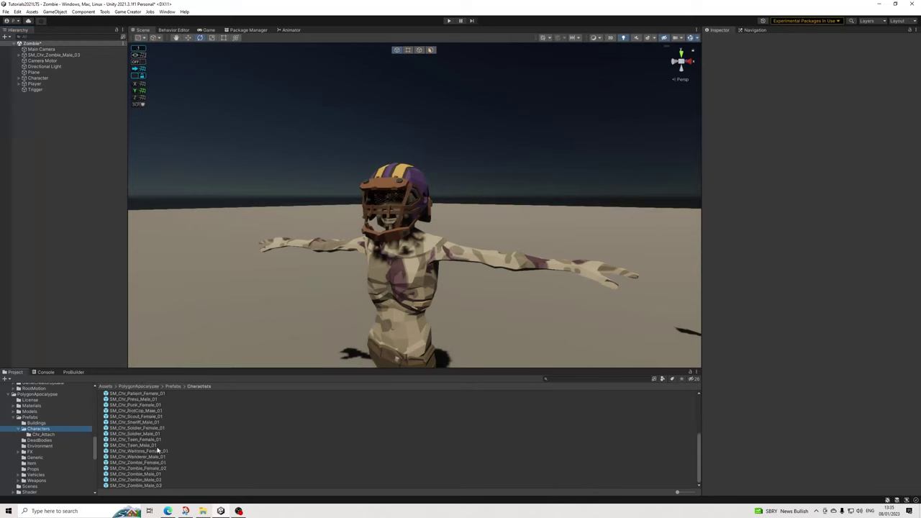
click(159, 487)
key(Delete)
key(Return)
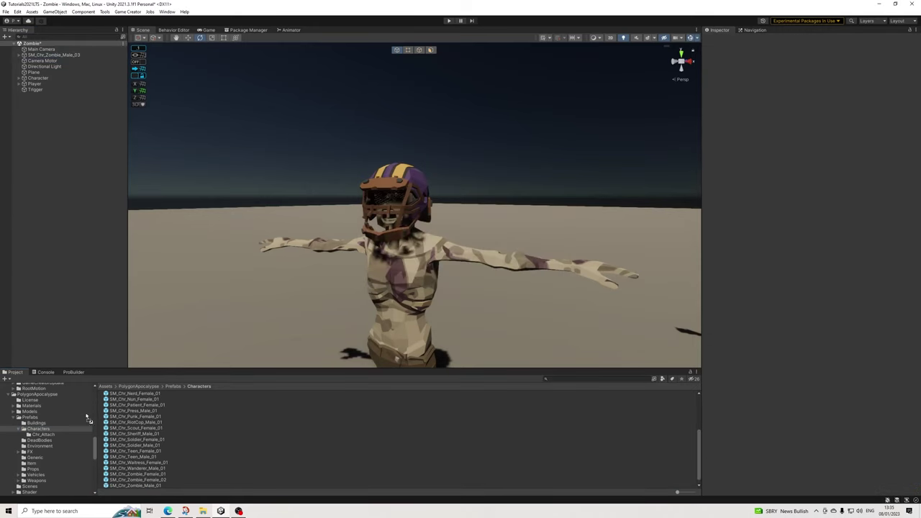
click(57, 55)
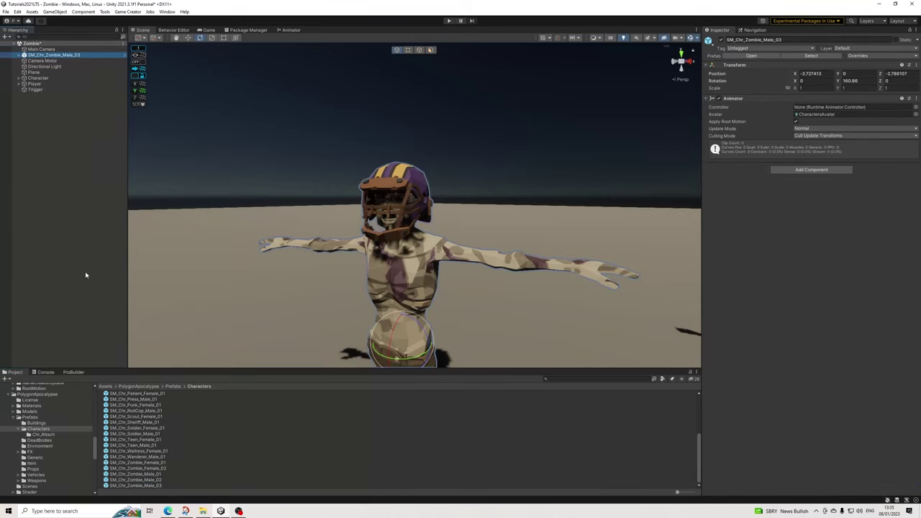
key(Delete)
Reset the SM_Chr_Zombie_Male_03 prefab's position and rotation to 0 on all axes and save the scene.
click(153, 486)
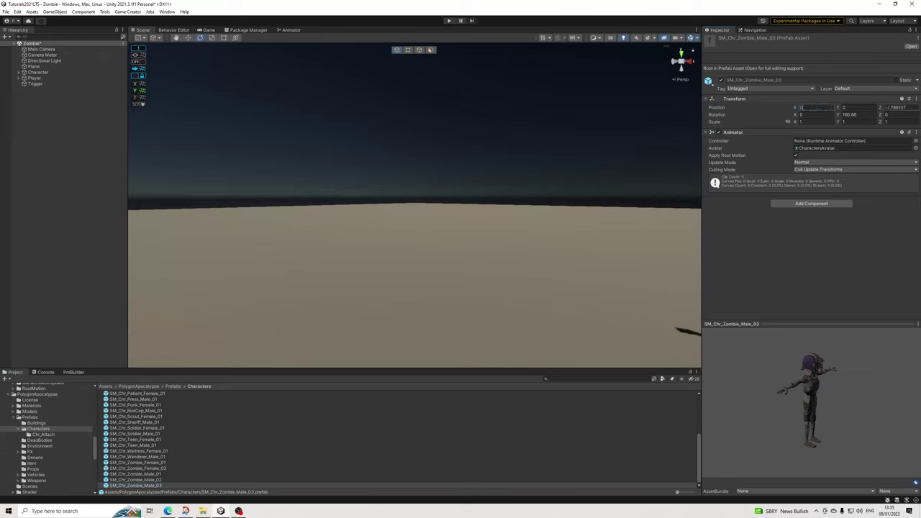
click(892, 107)
text(0)
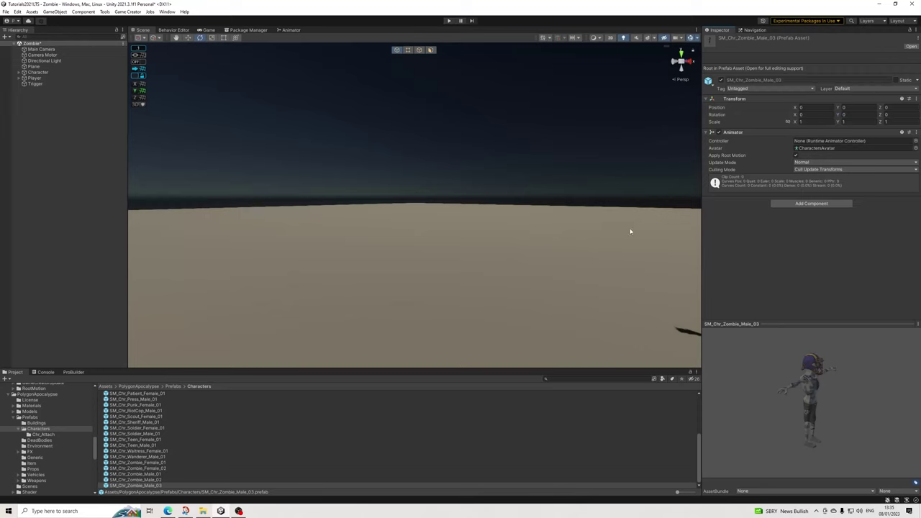
click(6, 11)
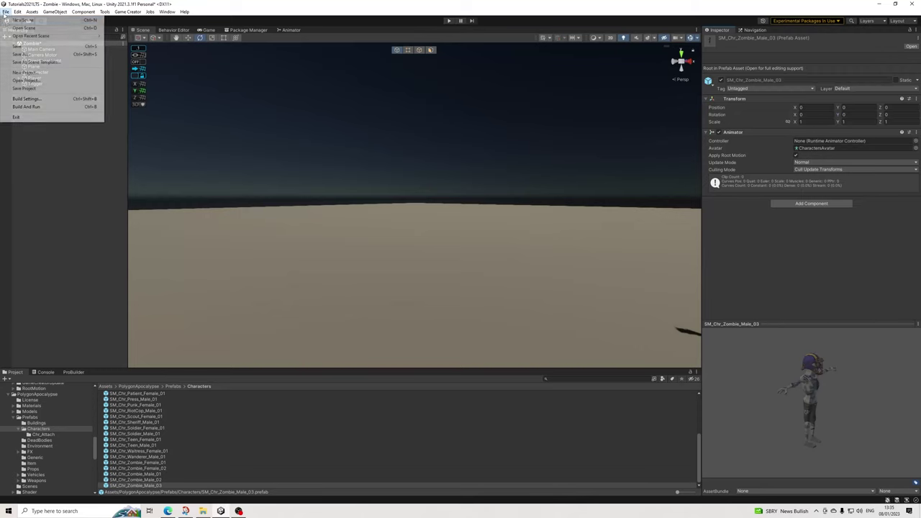
click(22, 45)
In the Zombie Behavior tree, add a fifth Task under the Phase01 Random Selector and sort the nodes.
click(170, 30)
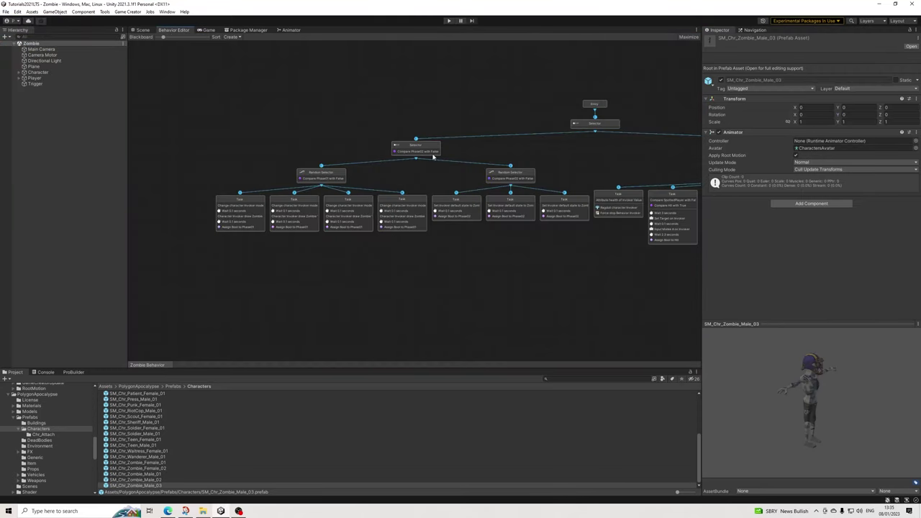
click(412, 206)
right_click(447, 200)
click(471, 220)
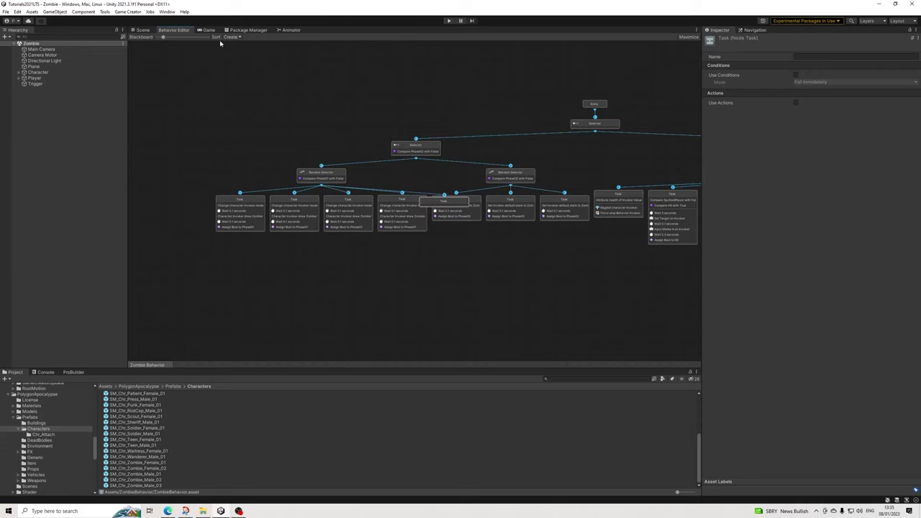
Enable actions on the new Task and paste in the Change character Invoker model action copied from the neighbouring Task.
click(378, 213)
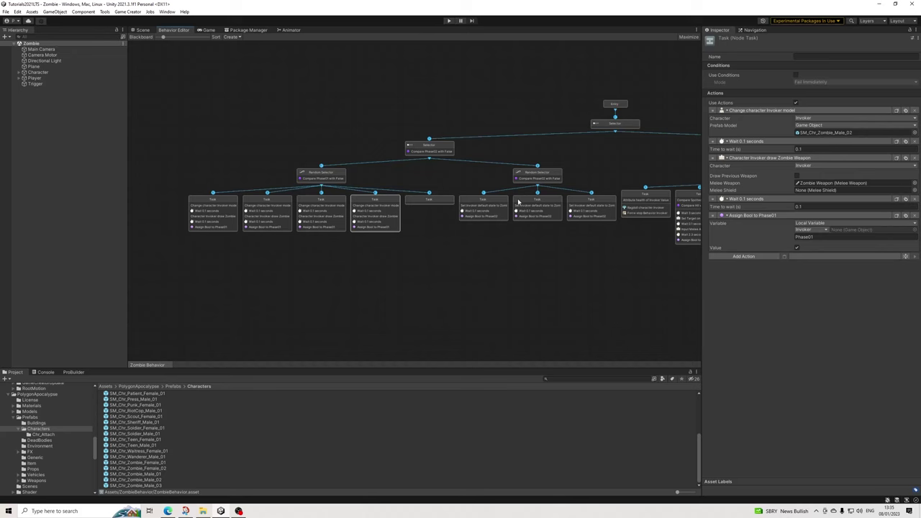
scroll(406, 225, up, 3)
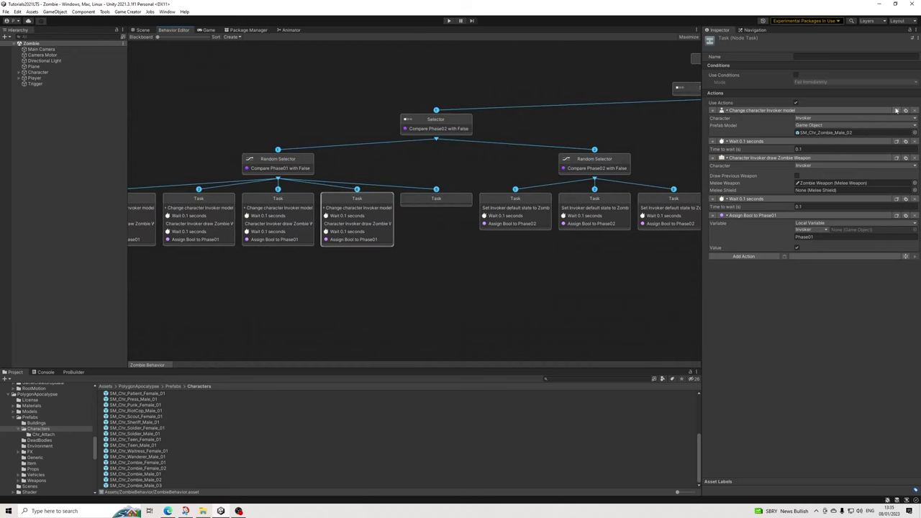
key(ctrl+z)
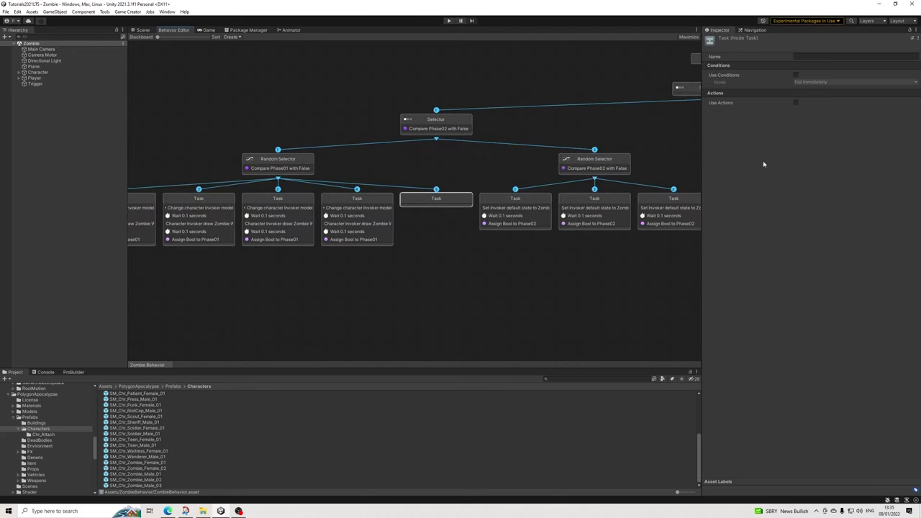
click(795, 103)
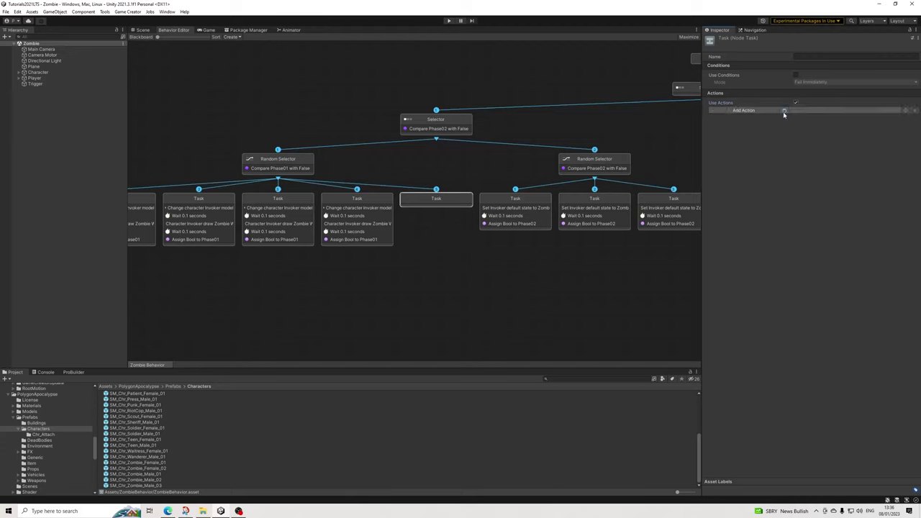
click(784, 111)
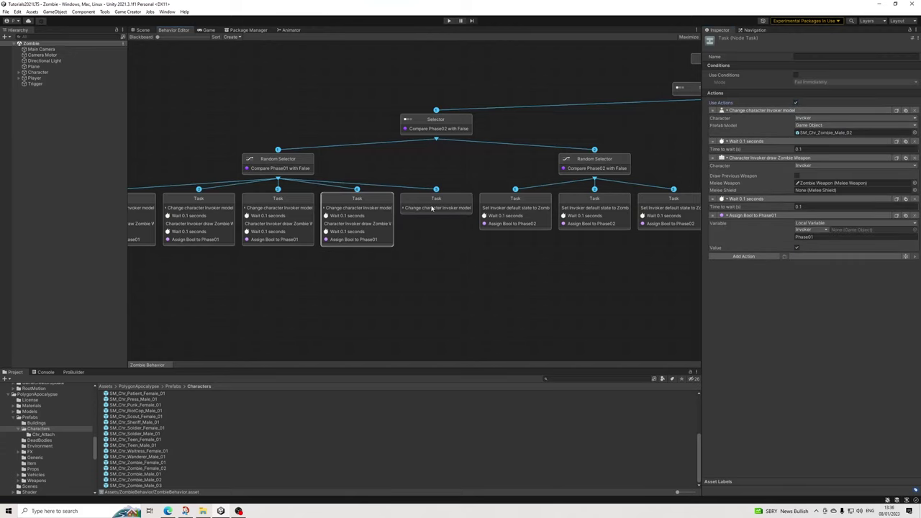
Copy the Wait 0.1 seconds and Character Invoker draw Zombie Weapon actions from the neighbouring Task into the new Task.
click(384, 215)
click(423, 211)
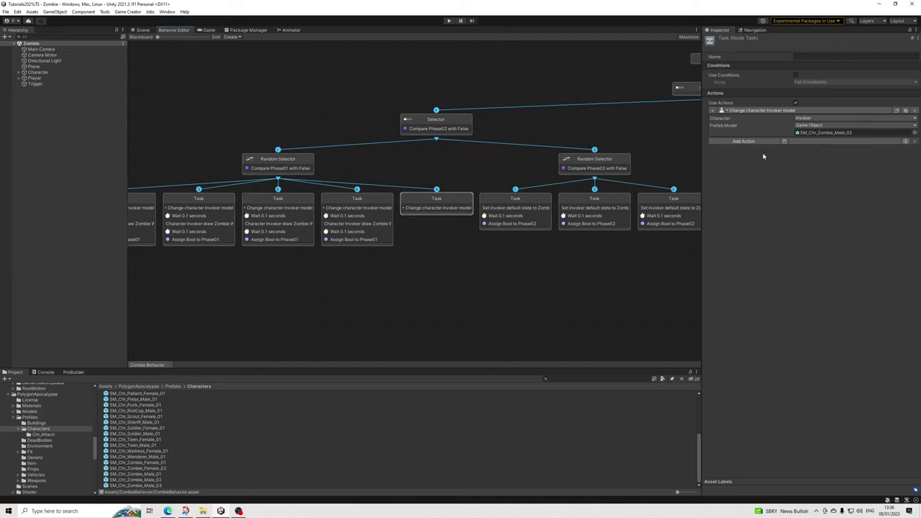
click(784, 141)
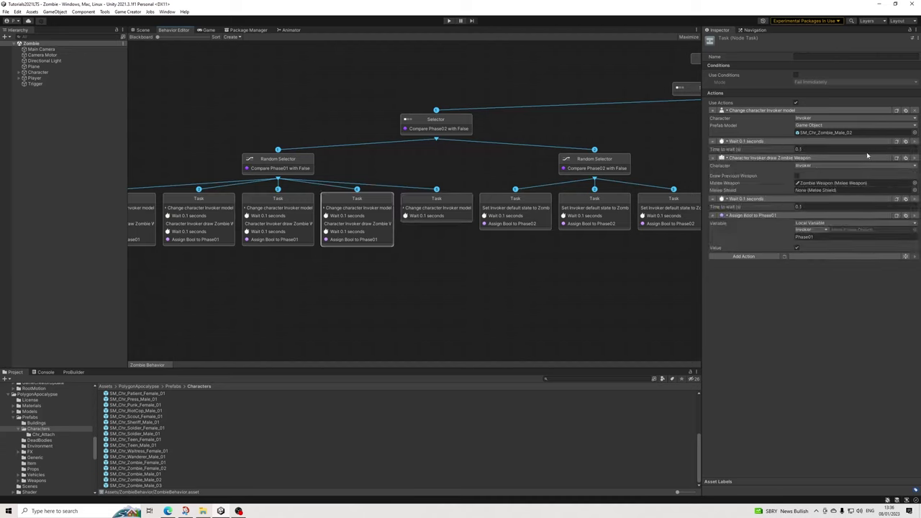
click(437, 215)
click(784, 158)
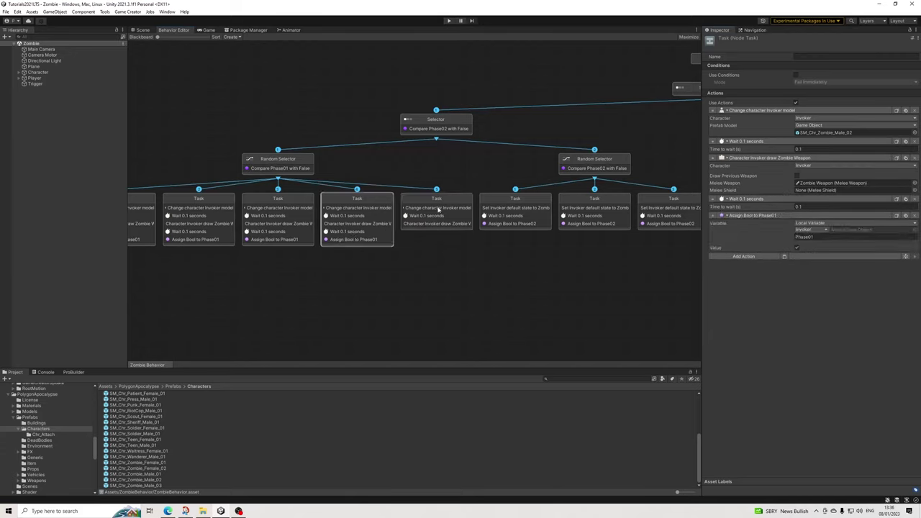
Copy the second Wait 0.1 seconds action and the Assign Bool to Phase01 action into the new Task.
key(ctrl+z)
click(784, 199)
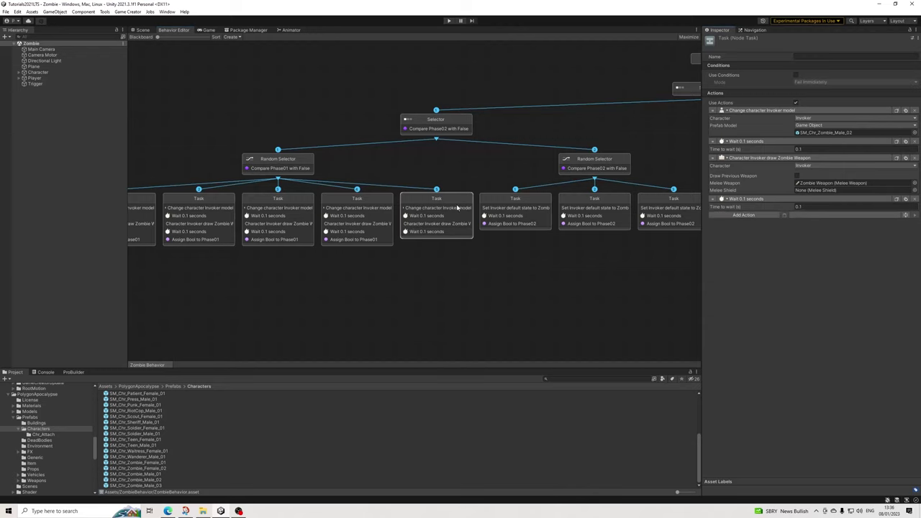
click(369, 211)
click(439, 225)
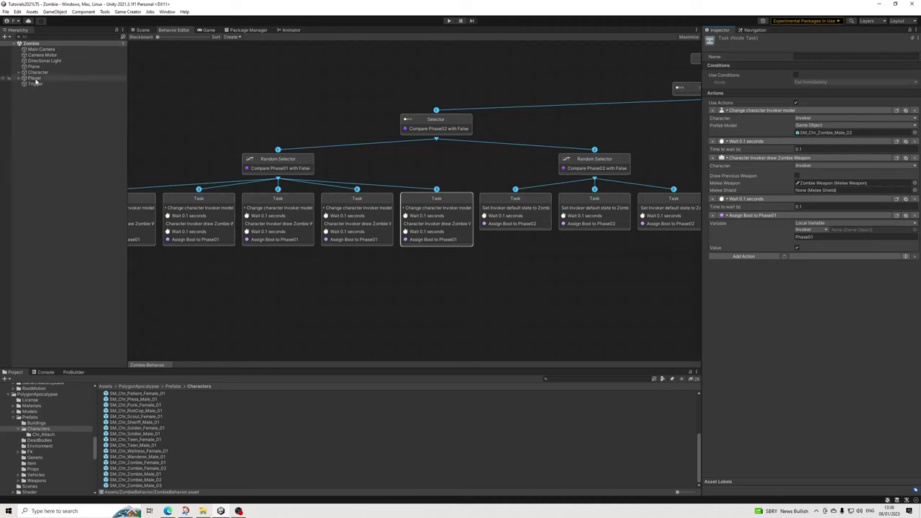
Add a player property change action to the fifth Phase01 Task, targeting the Invoker with the property set to Can Run.
click(754, 256)
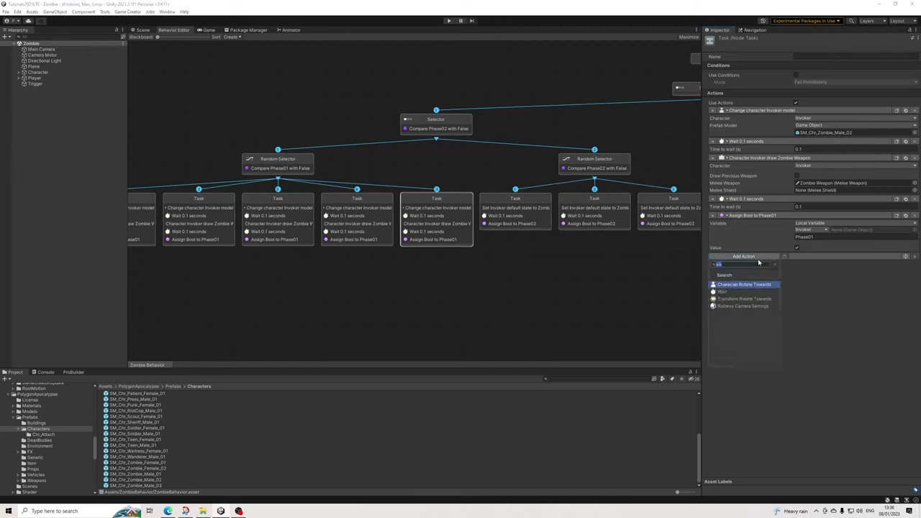
text(player)
key(Return)
click(816, 264)
click(814, 280)
click(816, 271)
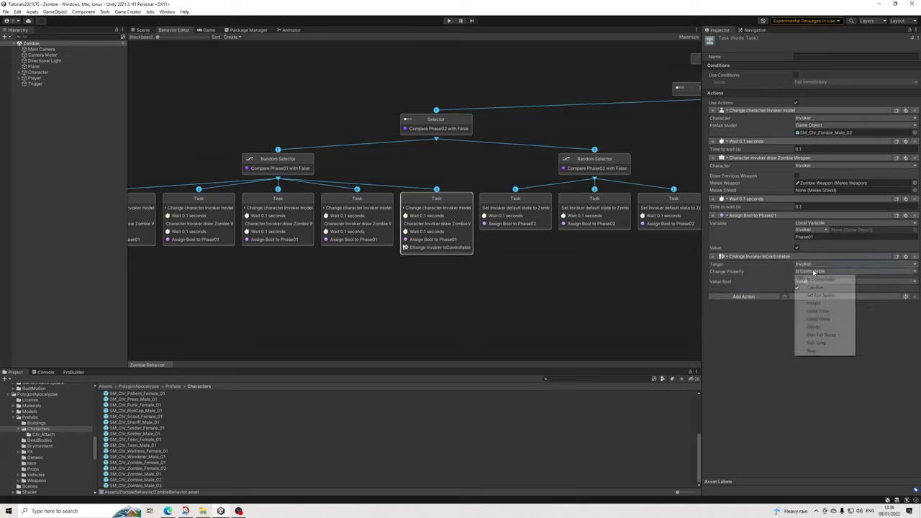
click(815, 287)
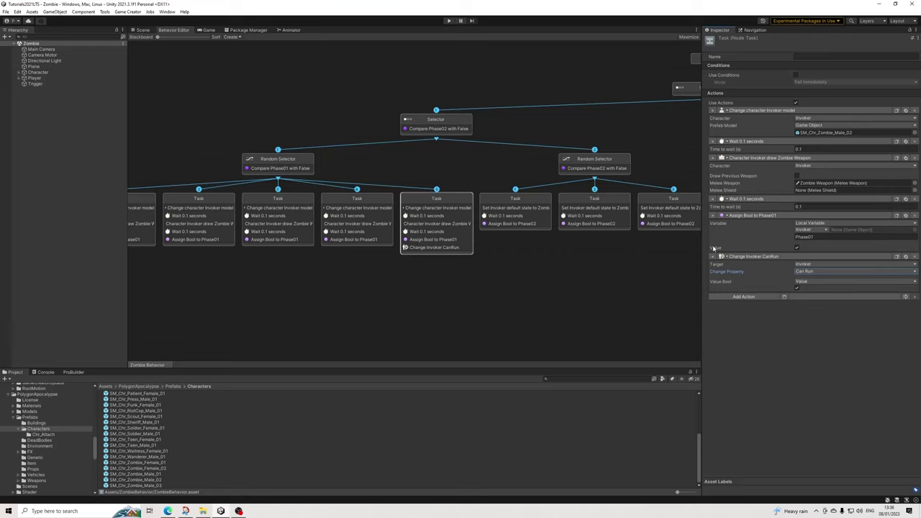
Paste the Change Invoker CanRun action, with its value turned off, into the other four Phase01 Tasks.
click(367, 236)
click(781, 256)
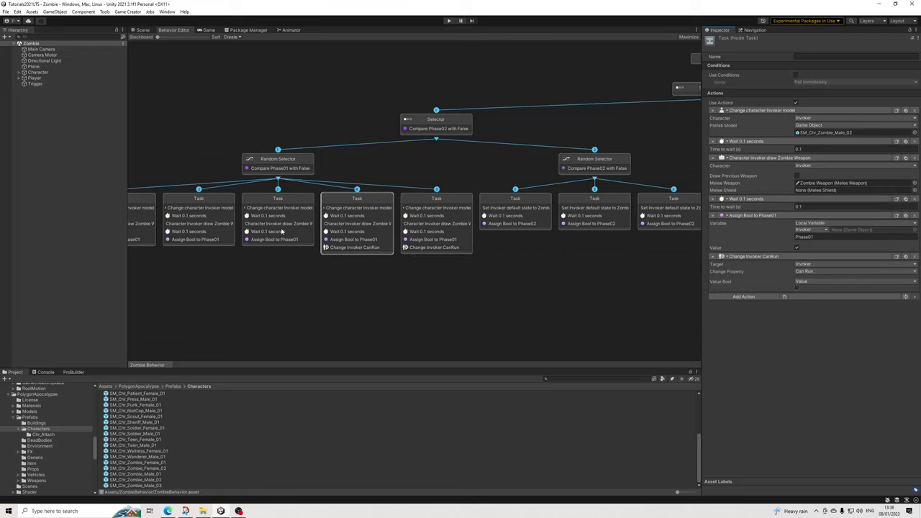
click(281, 231)
click(782, 257)
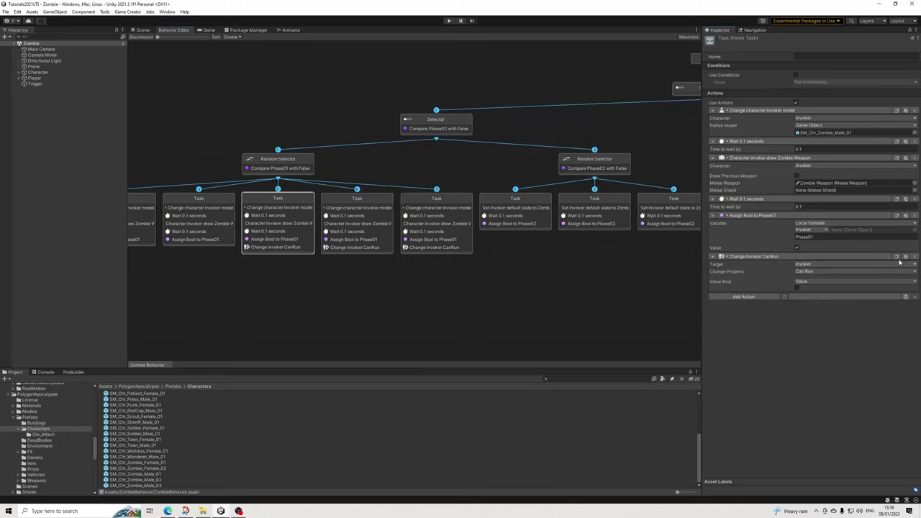
click(190, 233)
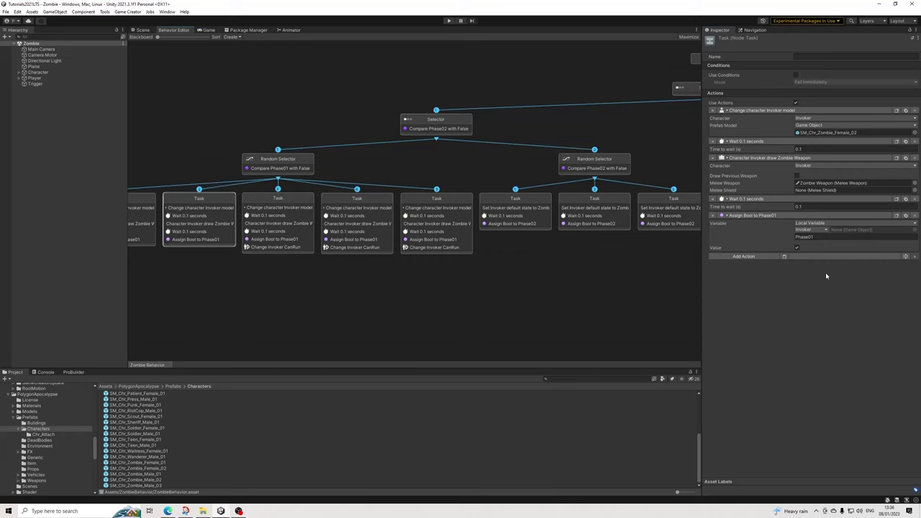
click(785, 257)
middle_drag(228, 233, 267, 237)
key(ctrl+z)
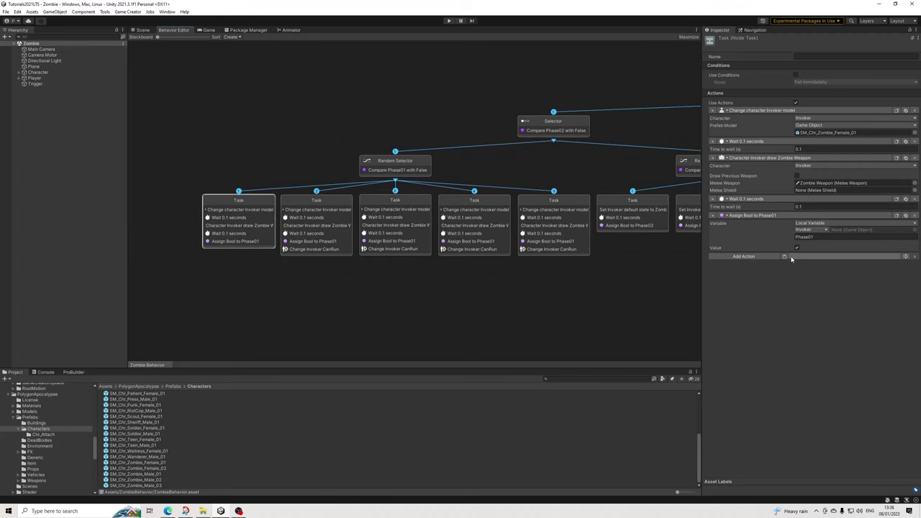
click(789, 258)
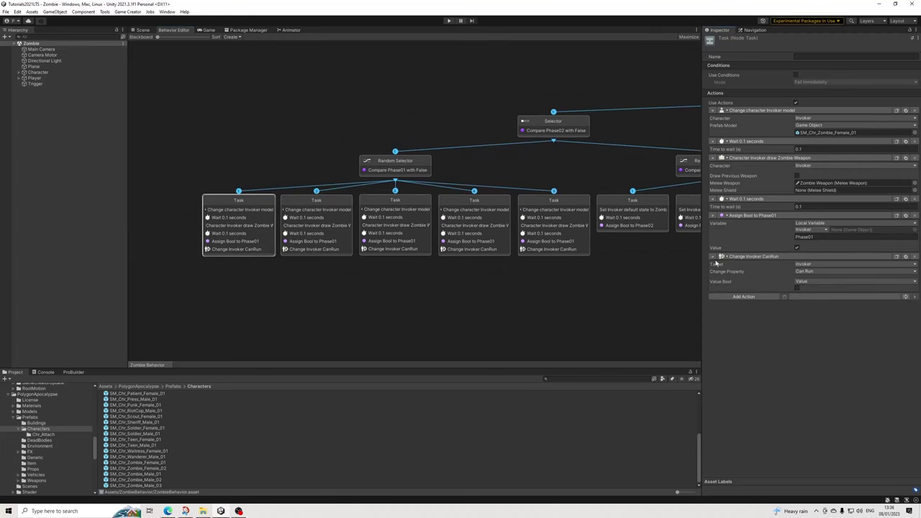
In the first three Phase01 Tasks, move the Change Invoker CanRun action above the Zombie Weapon draw action.
drag(716, 257, 716, 155)
click(324, 233)
drag(710, 257, 717, 156)
click(417, 241)
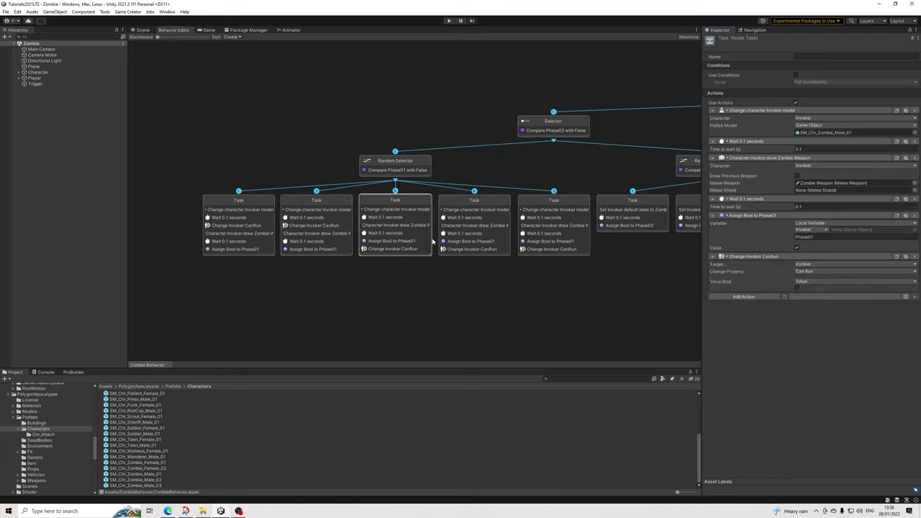
drag(711, 257, 716, 156)
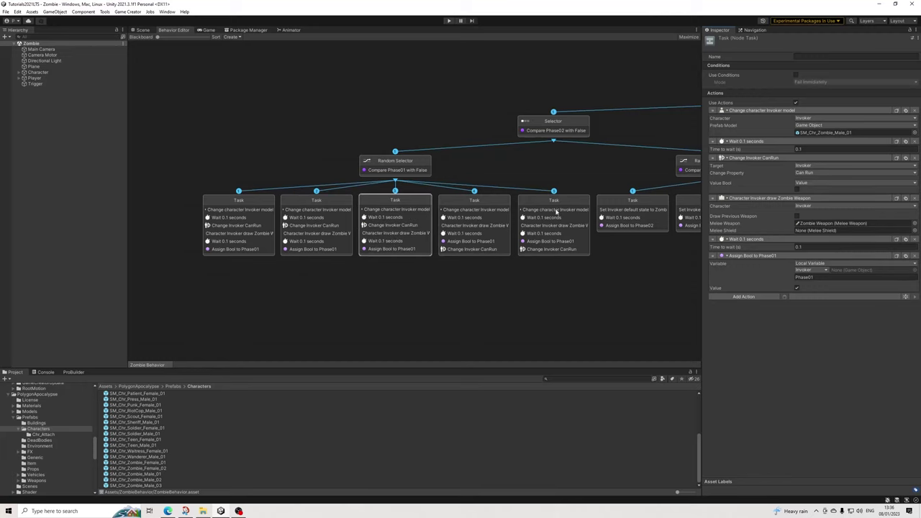
Move Change Invoker CanRun above the weapon draw action in the last two Phase01 Tasks and set the fifth Task's prefab model to SM_Chr_Zombie_Male_03.
click(468, 236)
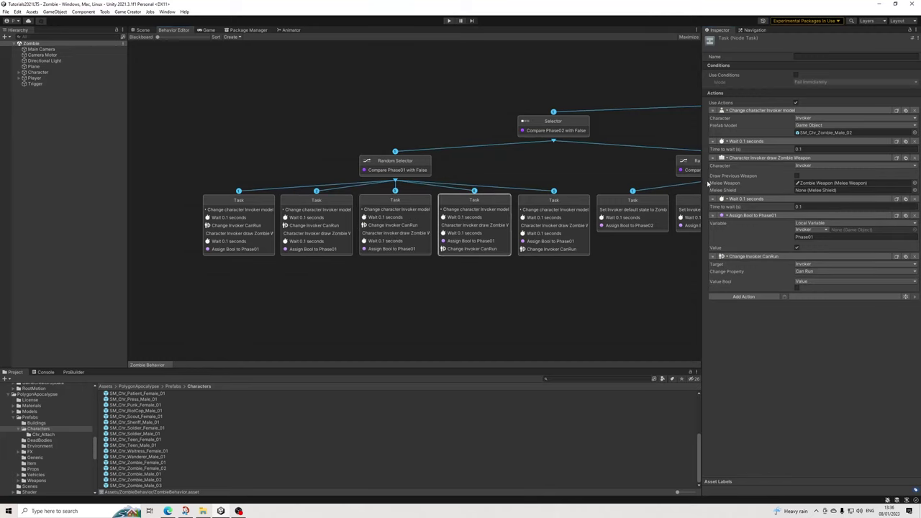
drag(712, 161, 714, 158)
click(535, 233)
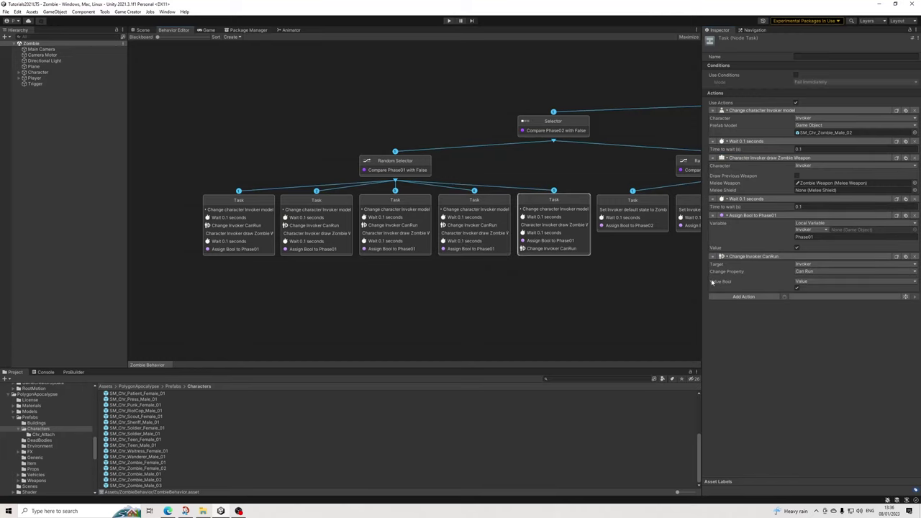
drag(712, 253, 714, 158)
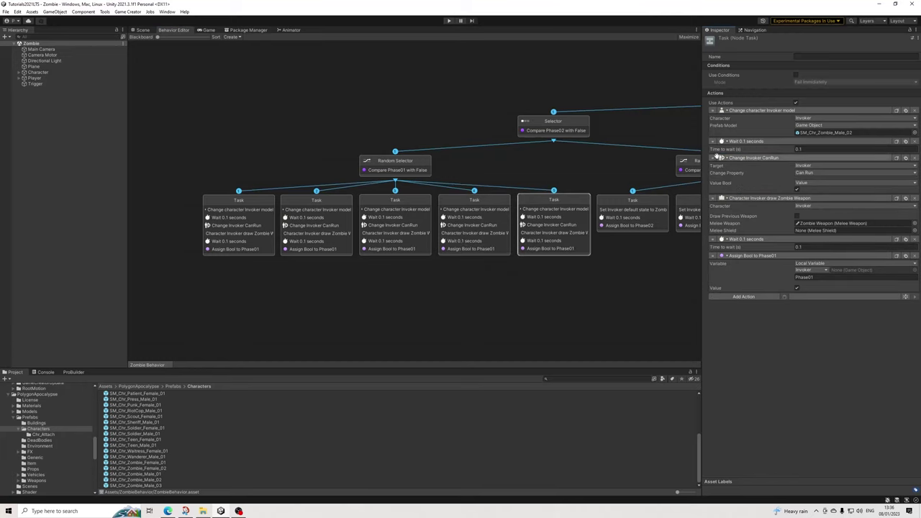
click(824, 132)
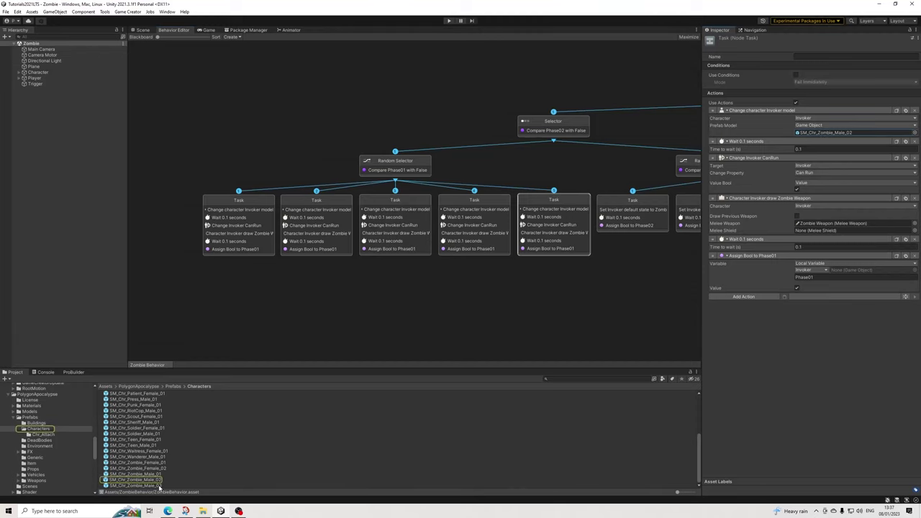
drag(159, 486, 824, 132)
Add a fourth Task under the melee Random Selector in the SpottedPlayer True branch and sort the nodes.
middle_drag(633, 295, 418, 251)
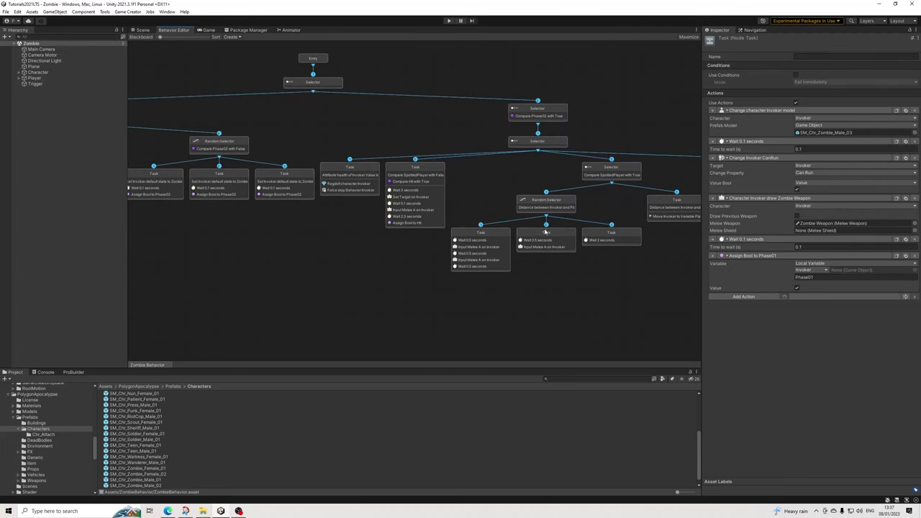
drag(546, 217, 657, 233)
click(669, 253)
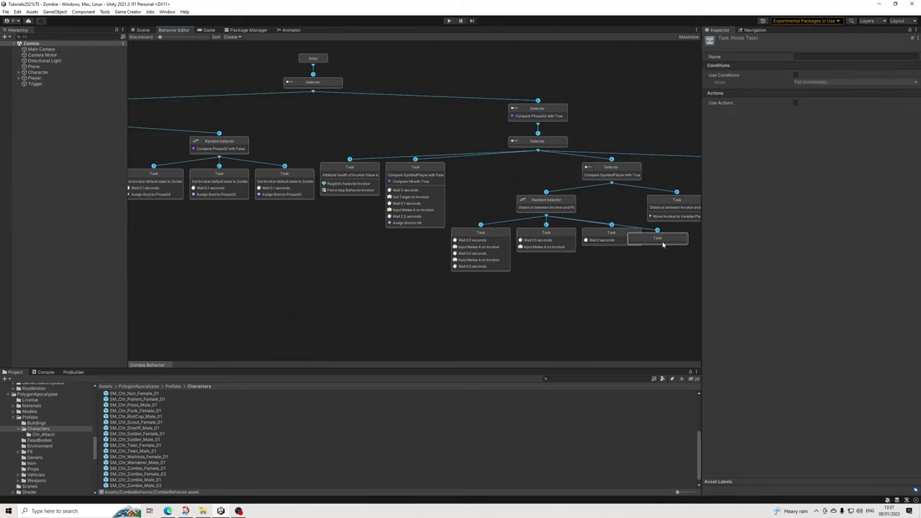
middle_drag(669, 253, 500, 265)
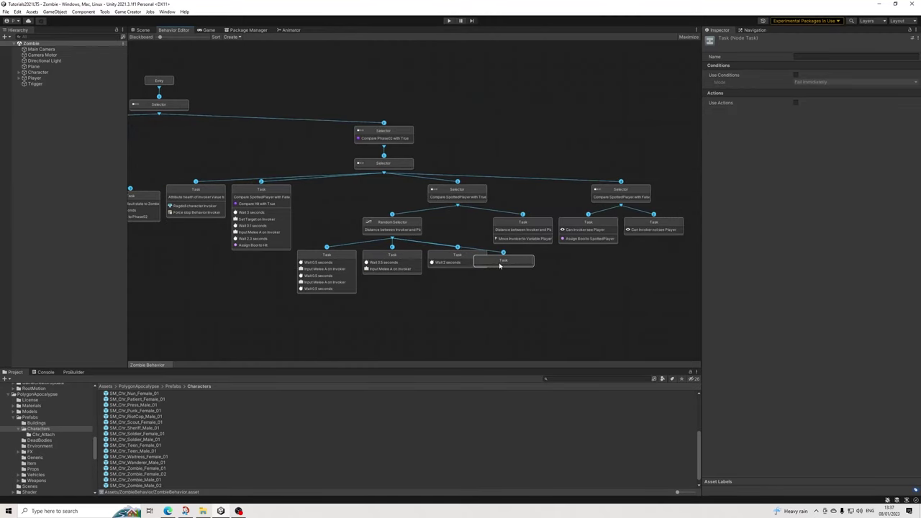
click(218, 37)
scroll(455, 263, up, 2)
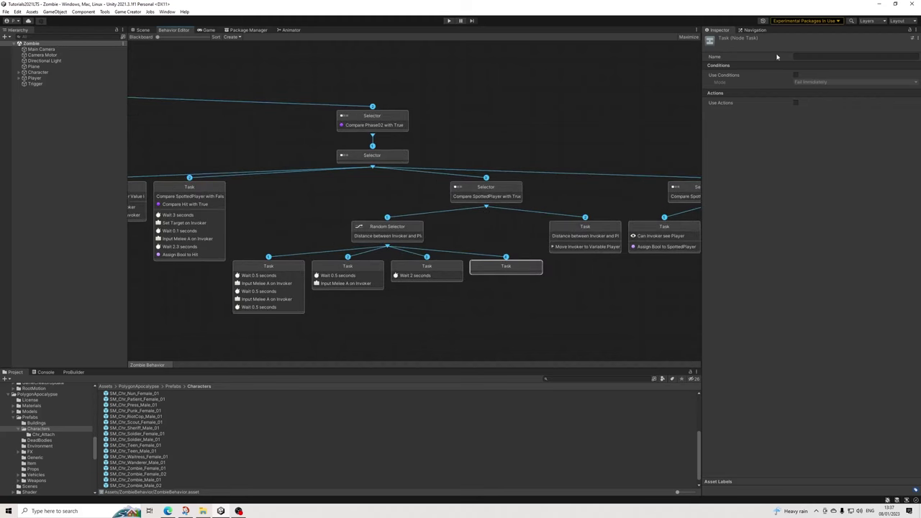
Enable conditions on the new Task and add a character property condition checking that the Invoker Can Run.
click(795, 75)
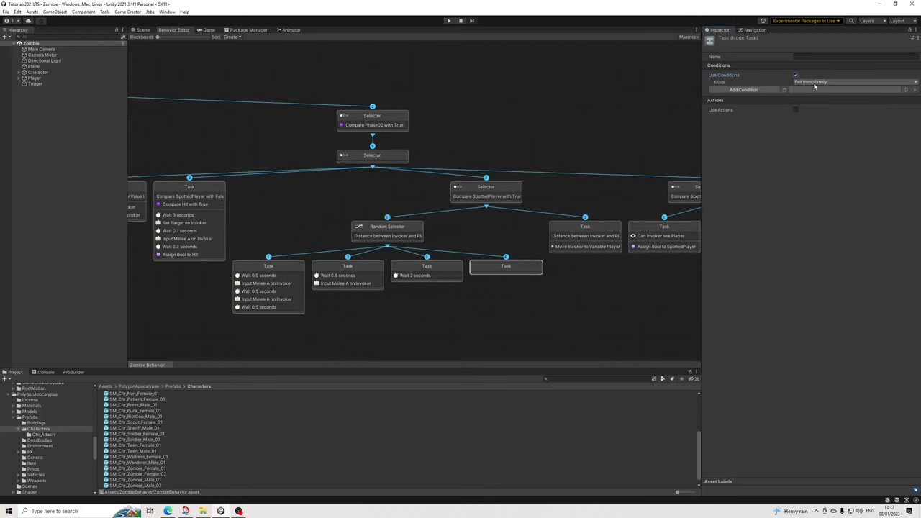
click(749, 90)
text(prop)
key(Return)
click(813, 106)
click(813, 108)
click(812, 107)
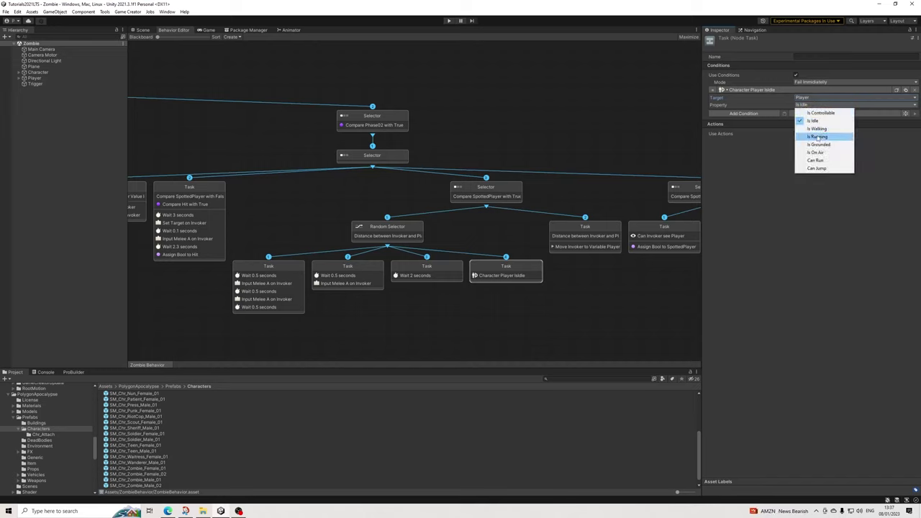
click(816, 160)
click(797, 98)
click(817, 109)
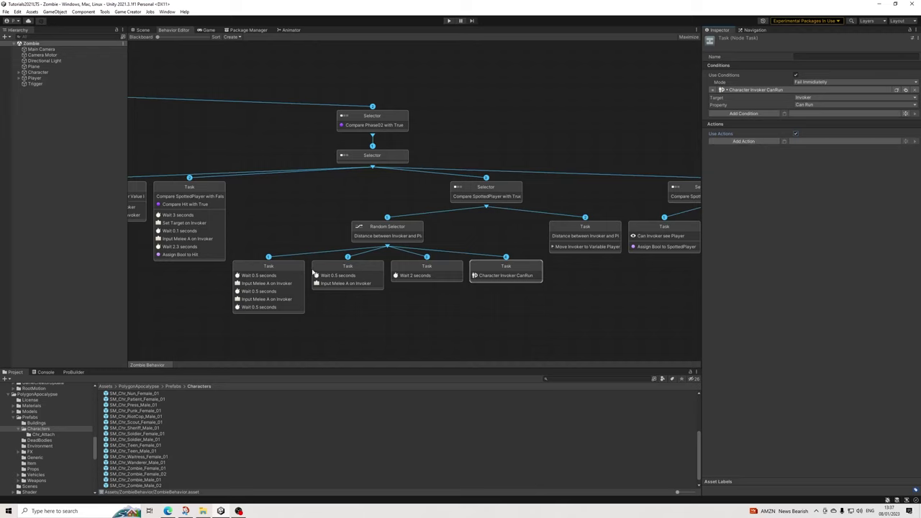
Append a copy of the Wait 0.5 seconds action to the second melee Task and paste it into the new Task as well.
click(356, 277)
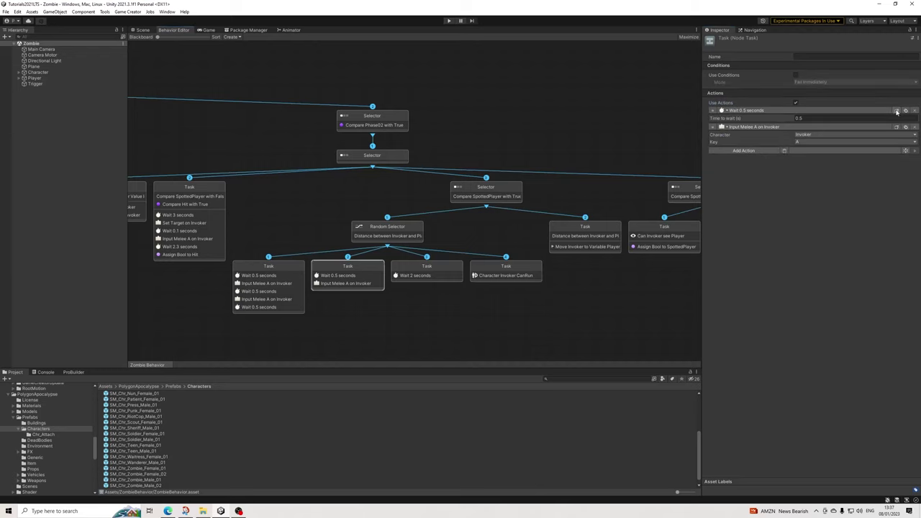
click(785, 151)
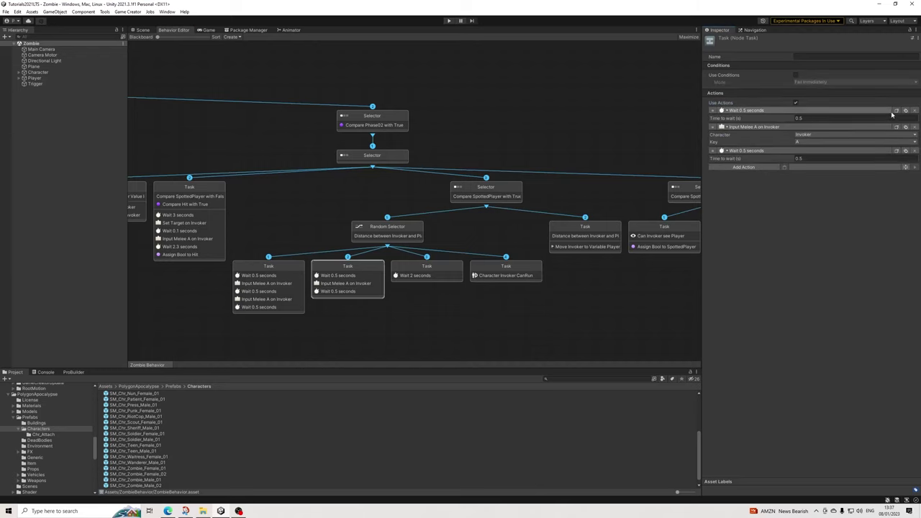
click(501, 272)
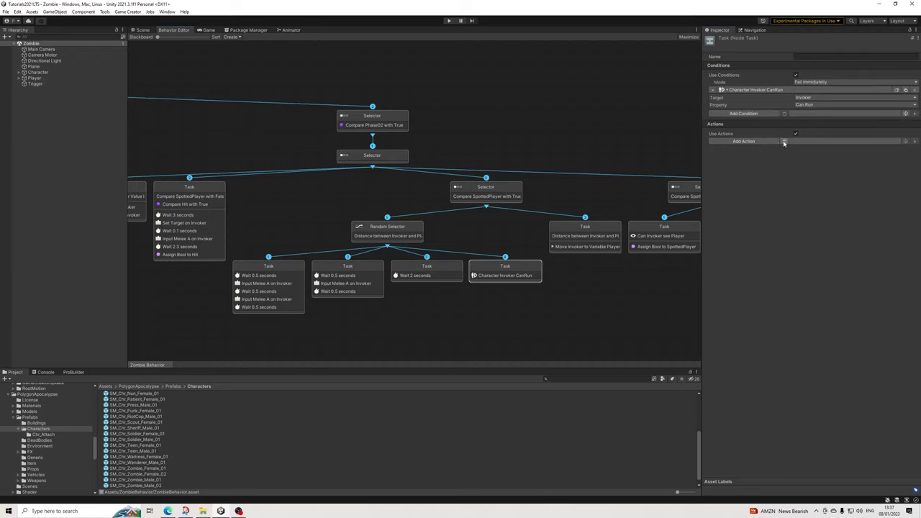
Copy the Input Melee A action from the second melee Task into the new Task and set its key to B.
click(348, 268)
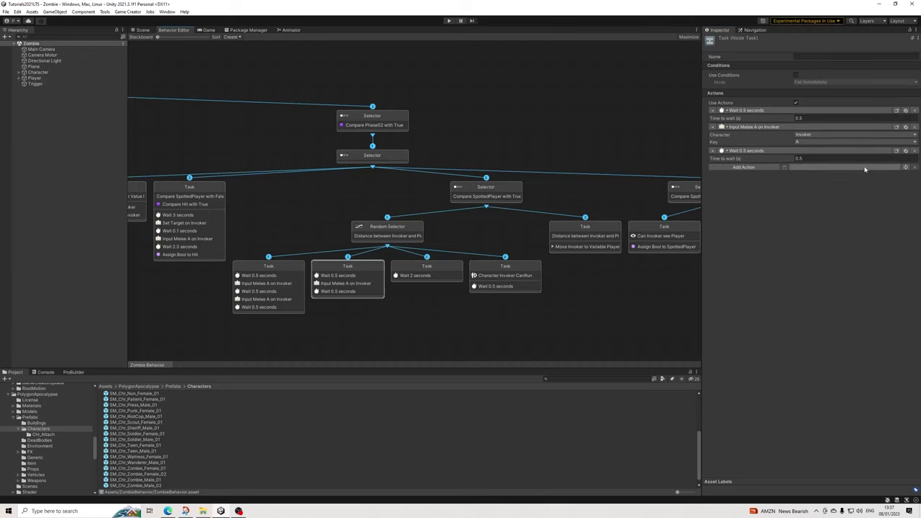
click(505, 277)
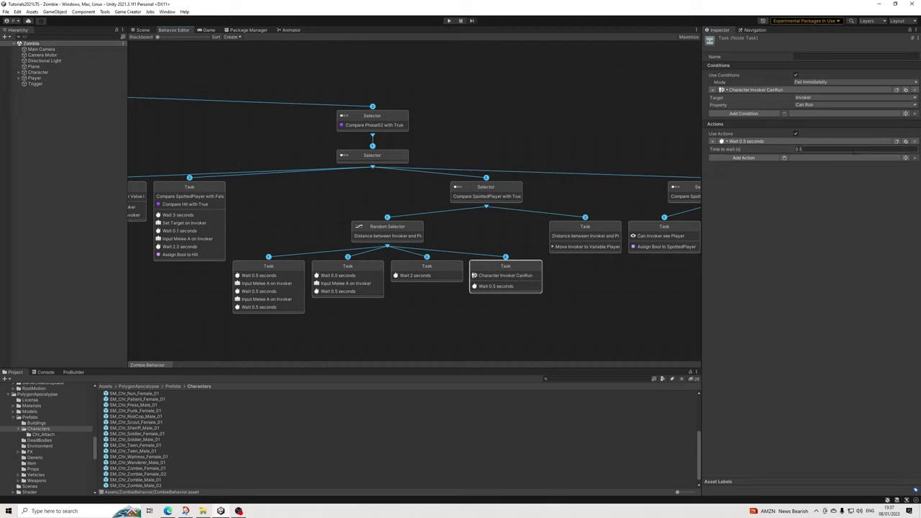
click(785, 157)
click(802, 173)
click(797, 187)
Paste a closing Wait 0.5 seconds action into the new Task and set its condition mode to Allow To Complete.
click(375, 280)
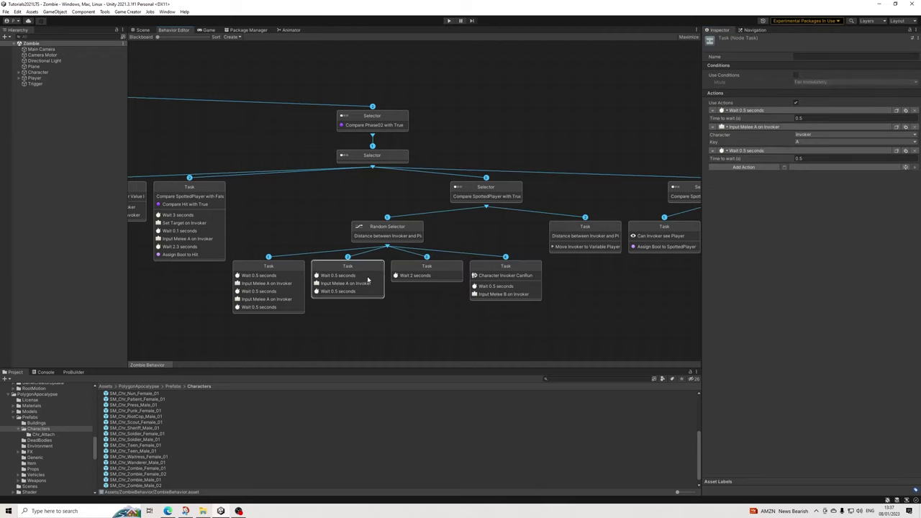
click(488, 276)
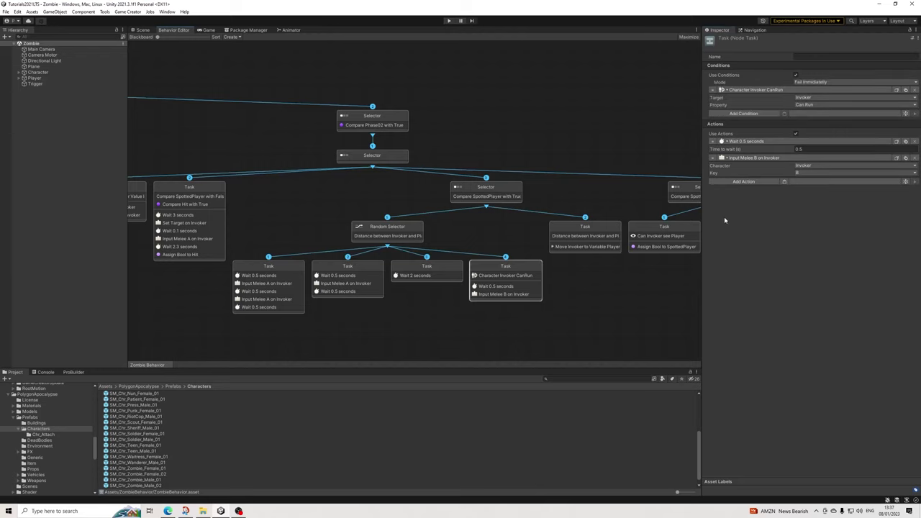
click(784, 181)
click(813, 82)
click(819, 90)
click(813, 82)
click(824, 97)
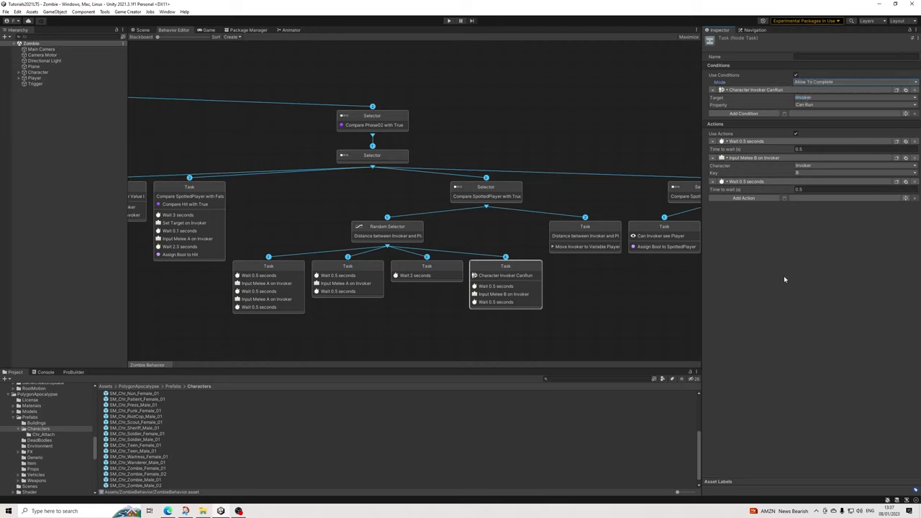
Check the condition settings of the melee Random Selector and the neighbouring Tasks, and return to the new Melee B Task.
click(389, 232)
click(597, 232)
click(653, 238)
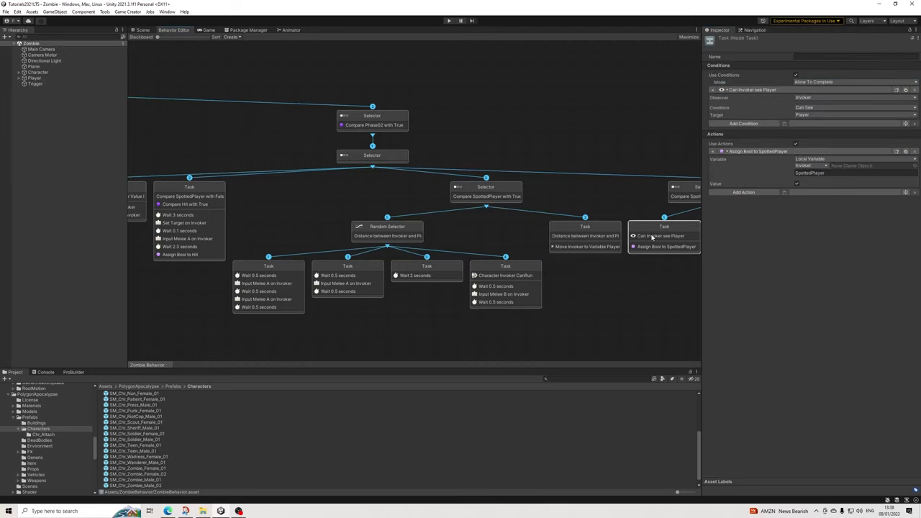
click(624, 242)
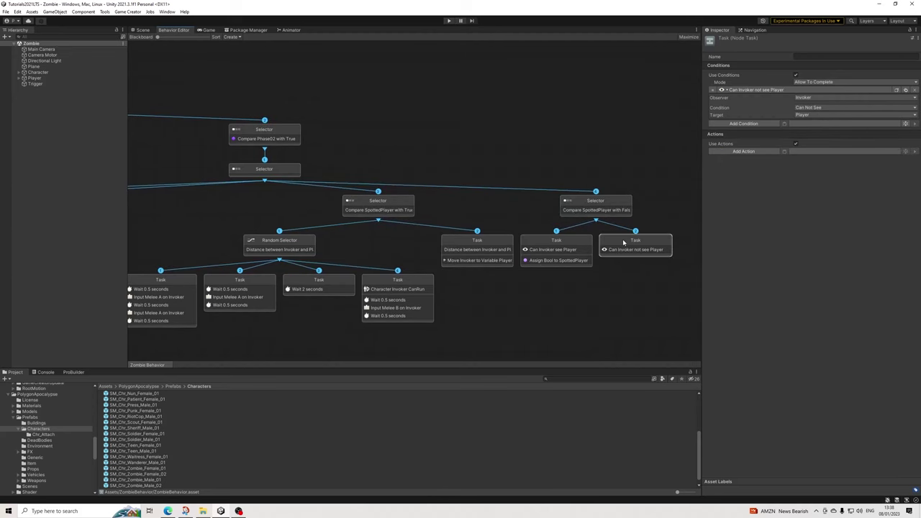
middle_drag(353, 288, 531, 274)
click(543, 275)
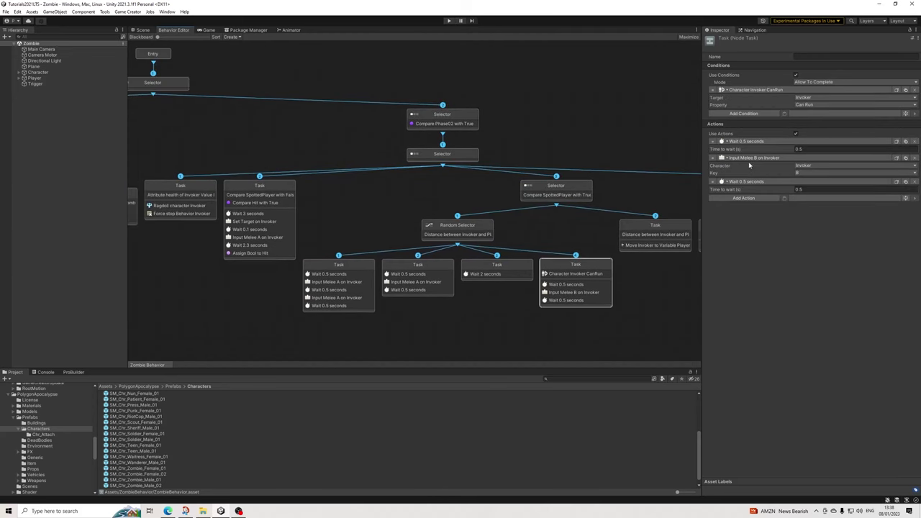
Open the settings of the ComboA melee clip in the ZombieBehavior folder.
scroll(51, 447, down, 5)
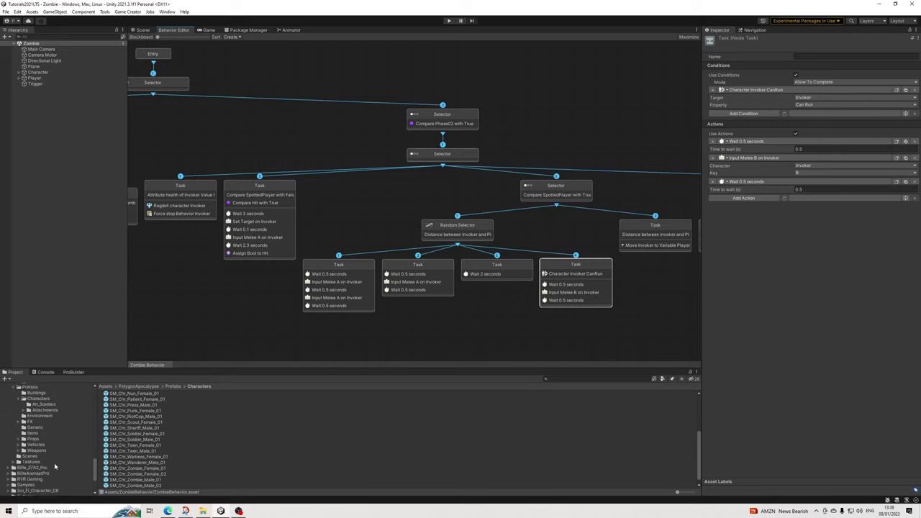
click(33, 480)
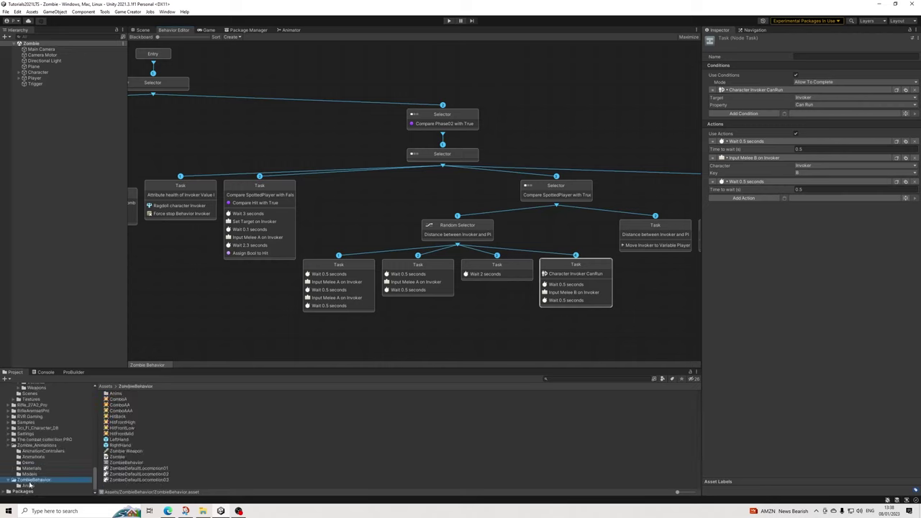
click(120, 399)
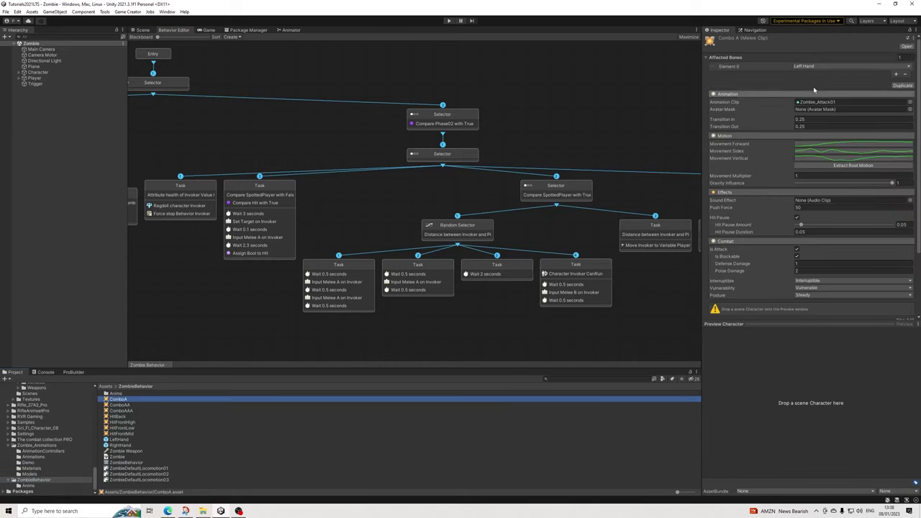
Duplicate the ComboA melee clip and preview the Zombie_Attack_Forward01 and Zombie_Attack_ForwardJump animations in the Zombie_Animations folder.
click(901, 85)
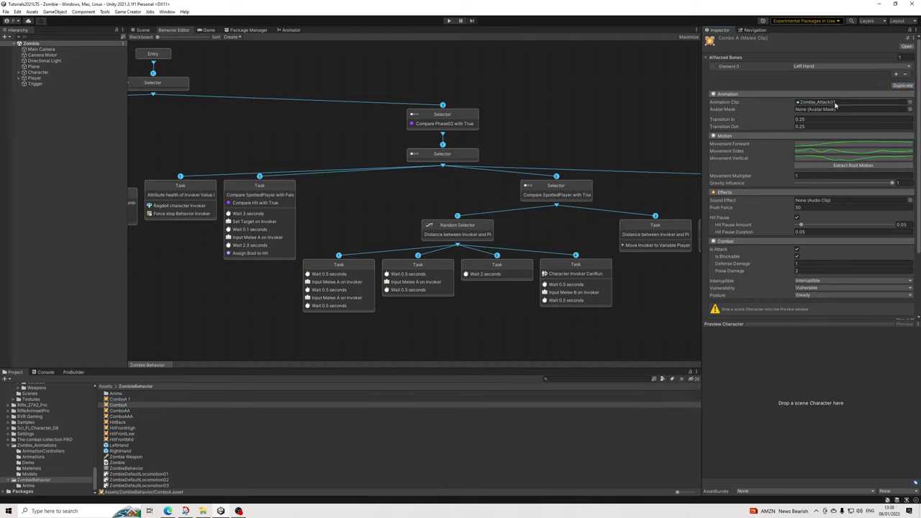
scroll(49, 459, up, 5)
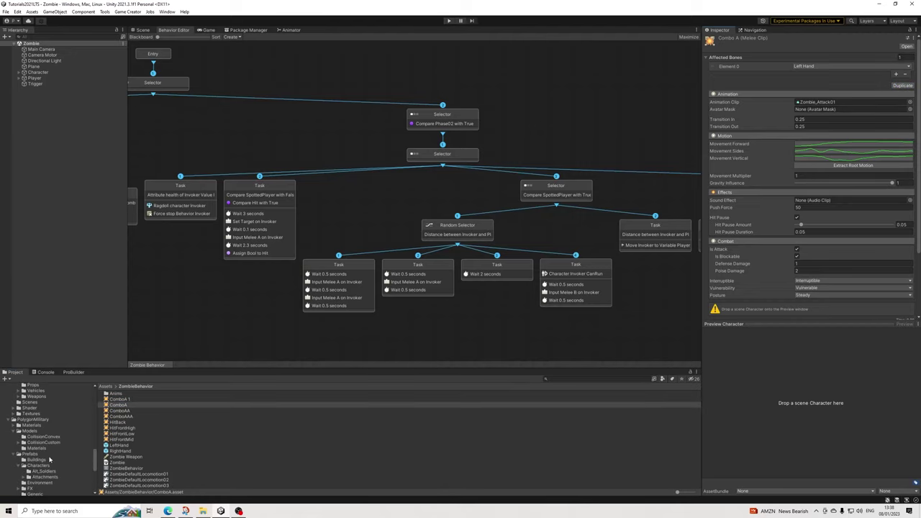
scroll(49, 455, down, 5)
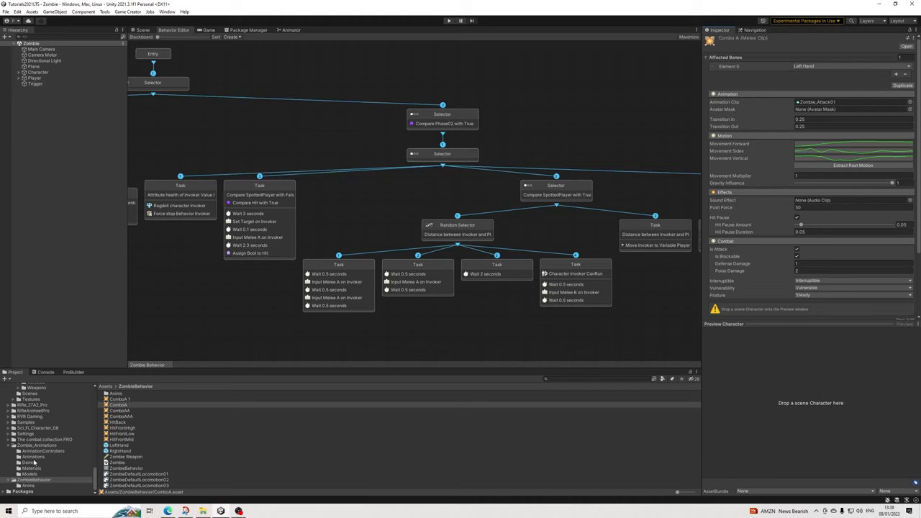
click(37, 452)
click(38, 457)
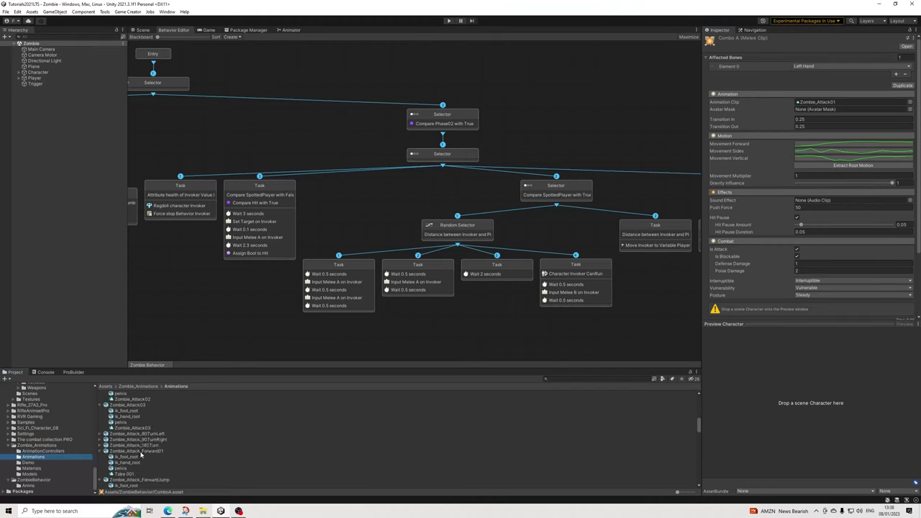
click(140, 452)
click(707, 332)
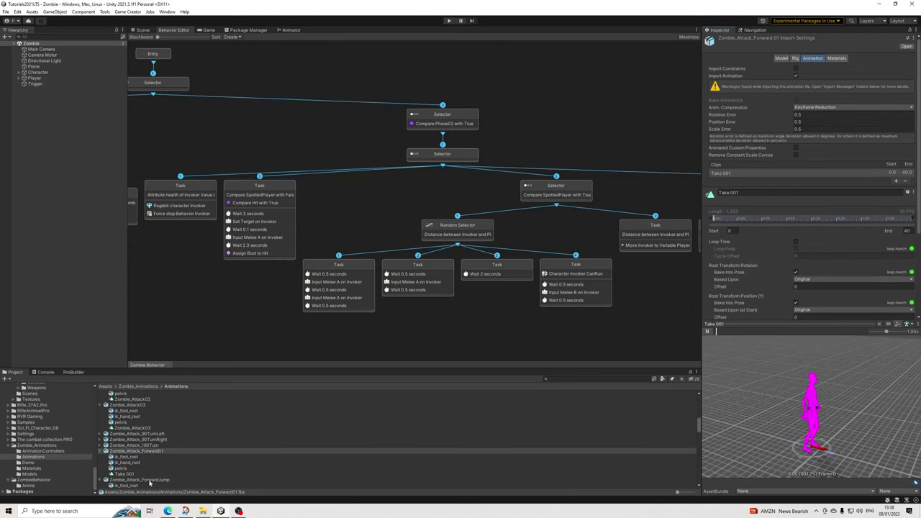
click(143, 479)
click(707, 332)
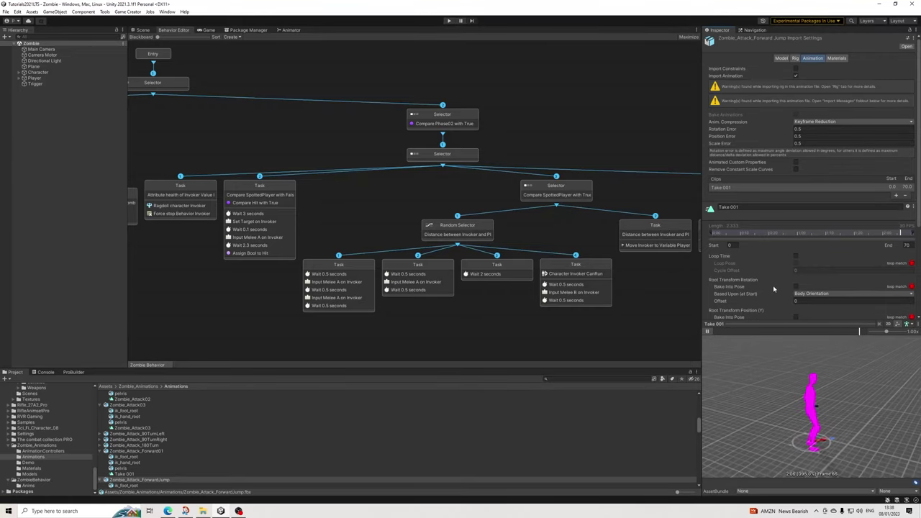
scroll(799, 213, down, 3)
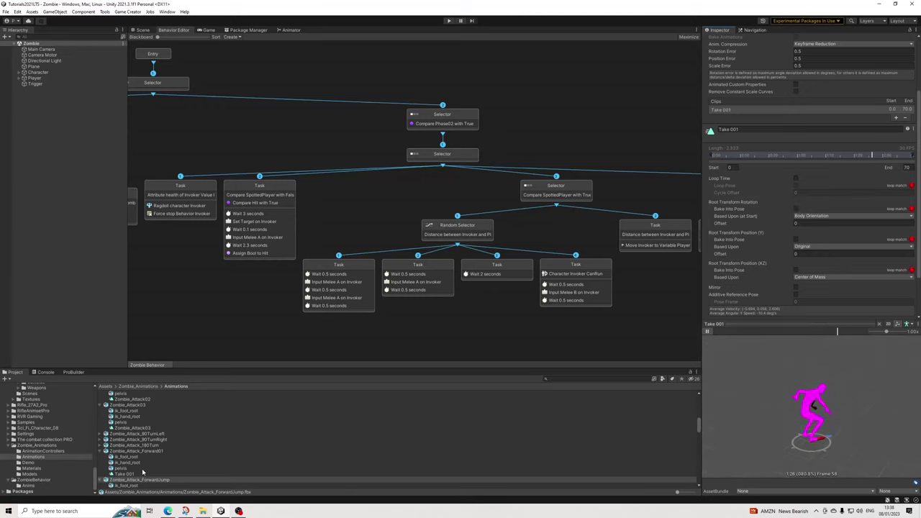
Duplicate the Take 001 clip inside Zombie_Attack_ForwardJump and move the copy into the Anims folder of ZombieBehavior.
scroll(137, 461, down, 3)
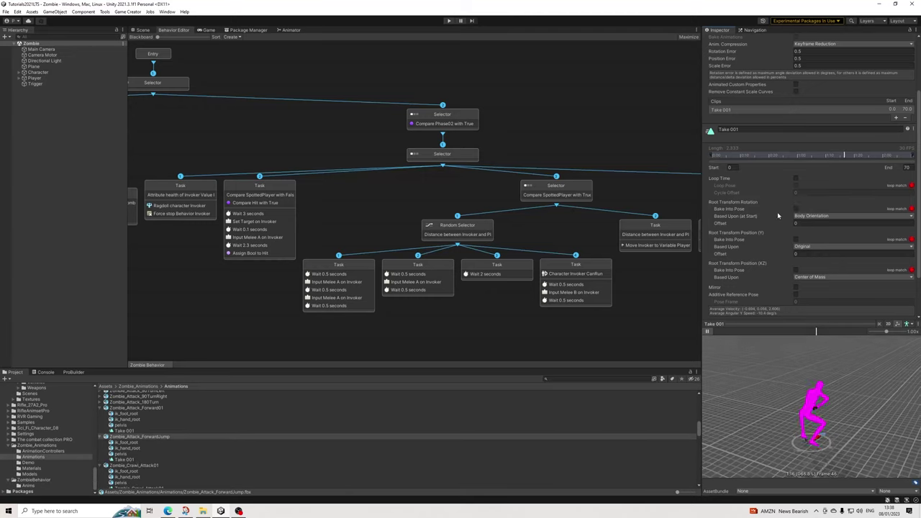
click(123, 459)
key(ctrl+d)
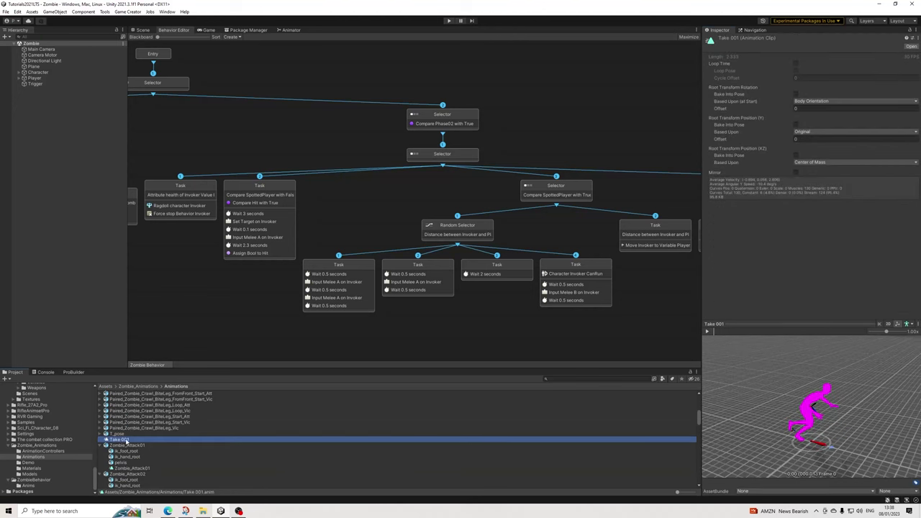
drag(123, 440, 30, 486)
click(36, 486)
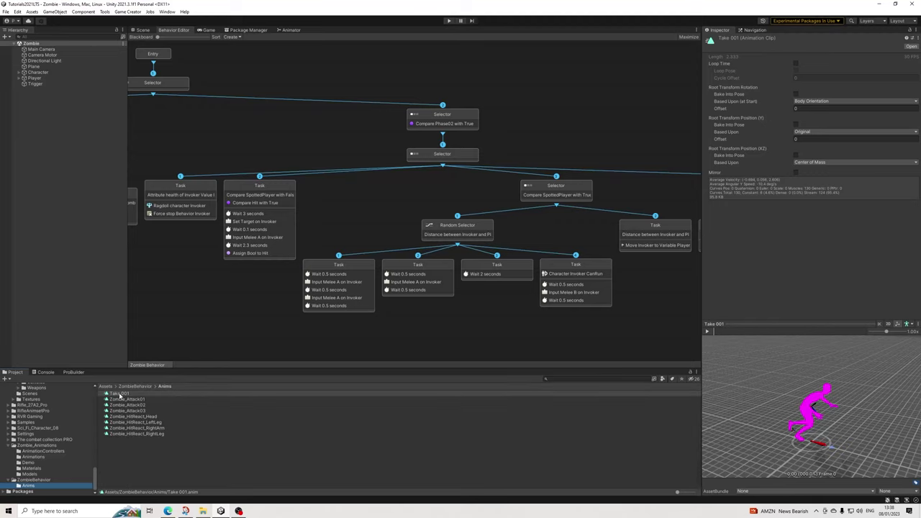
Rename the copied ComboA melee clip as ComboB and assign Take 001 as its animation clip.
click(33, 479)
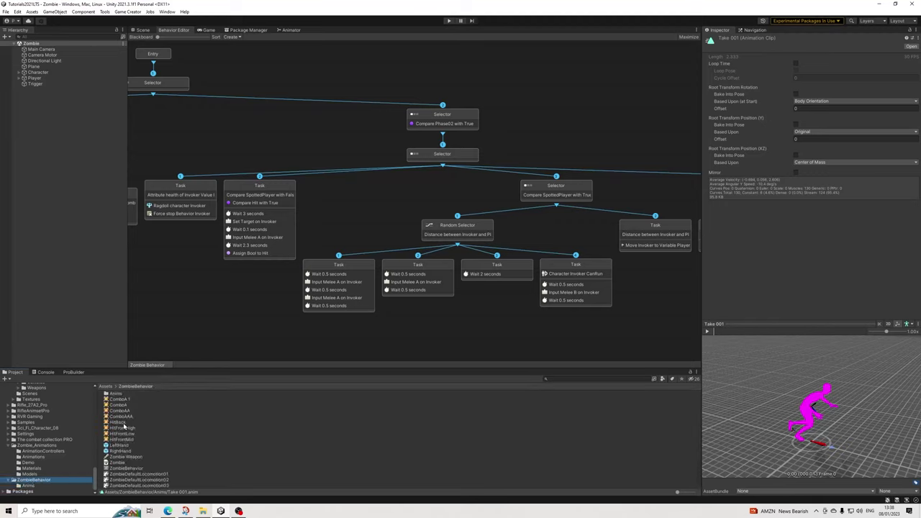
click(127, 400)
right_click(128, 400)
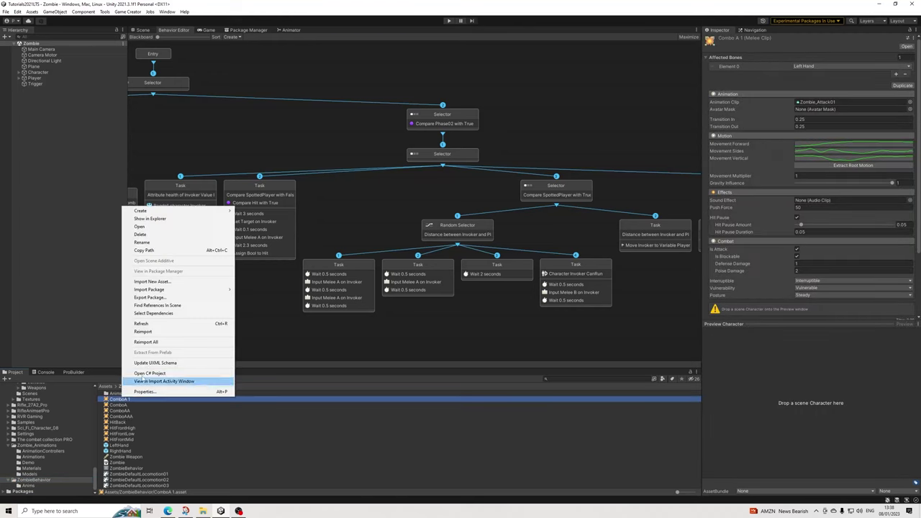
click(156, 248)
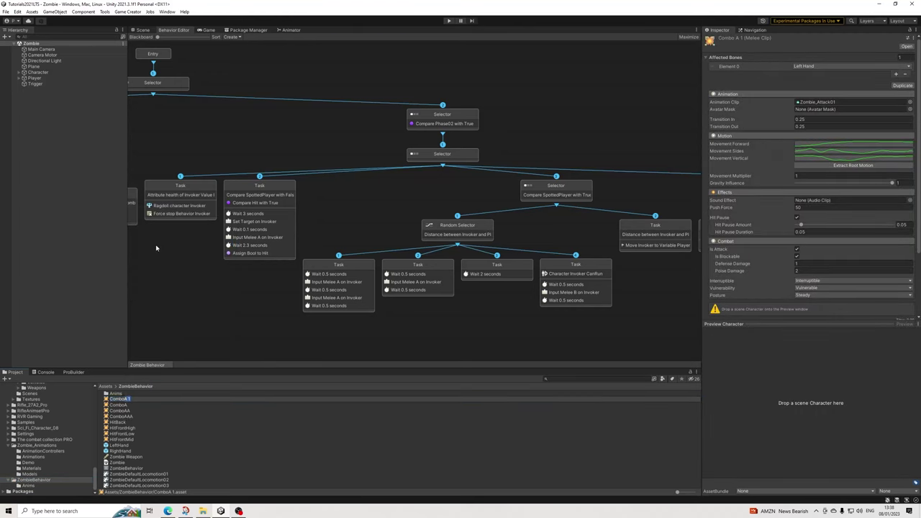
text(ComboB)
key(Return)
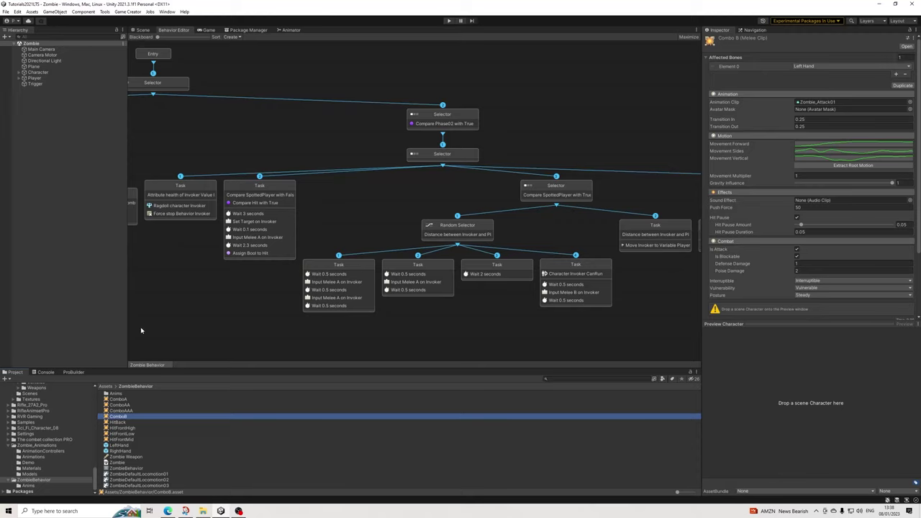
click(30, 486)
drag(122, 395, 825, 101)
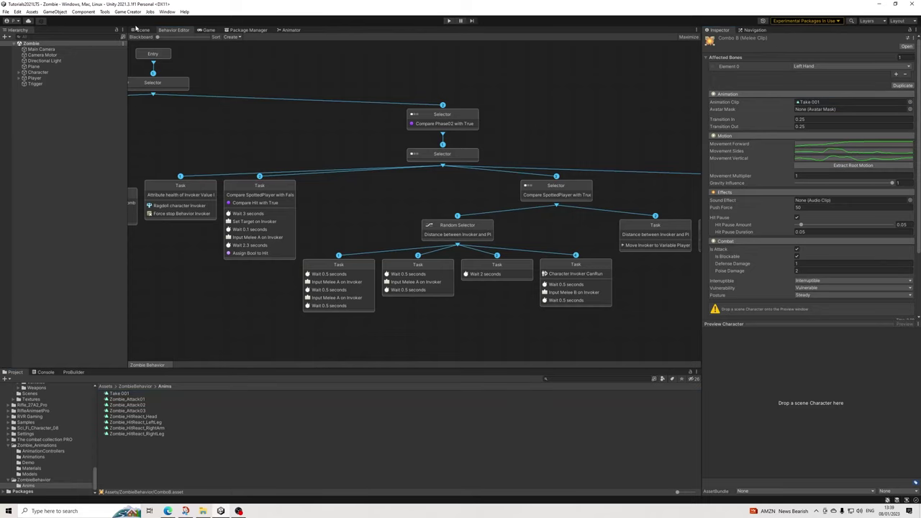
Bake Take 001's root rotation and Y position into the pose, and base its rotation and XZ position on Original.
click(141, 30)
click(121, 393)
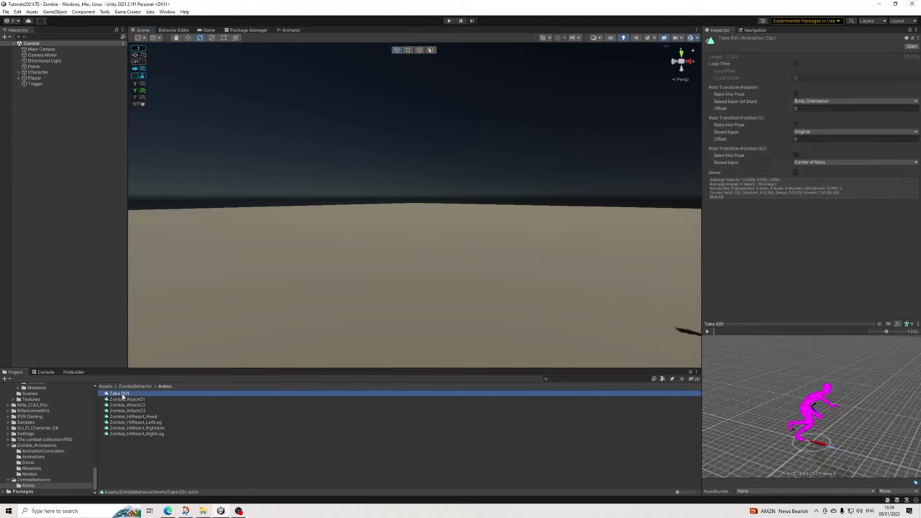
click(796, 94)
click(802, 101)
click(802, 108)
click(796, 124)
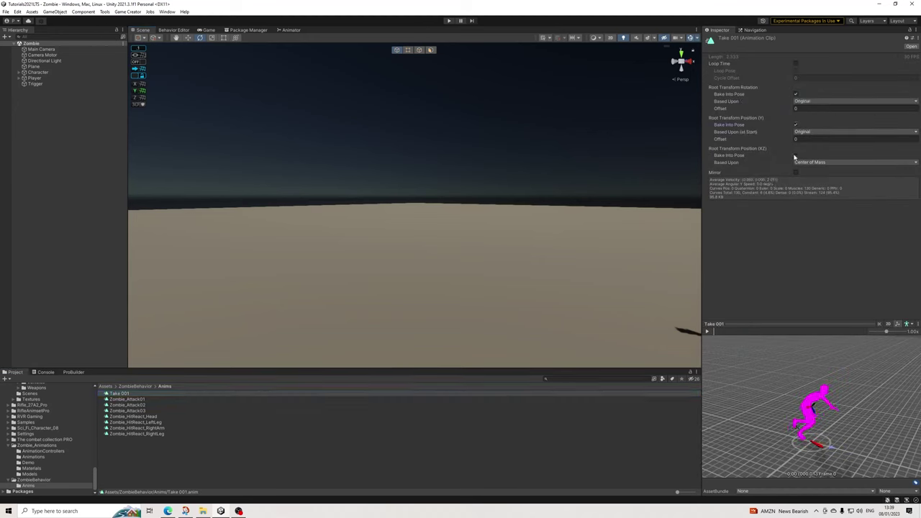
click(804, 162)
click(804, 170)
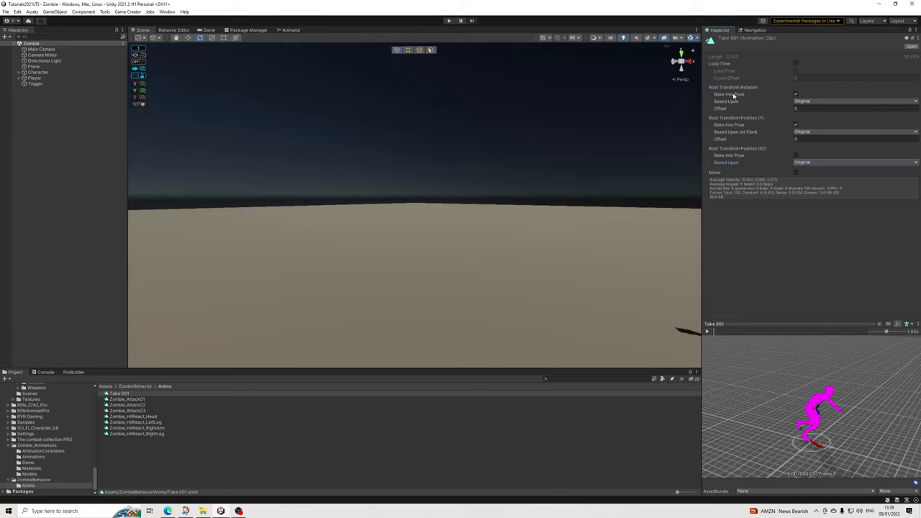
Load the scene Character as the preview character for the ComboB melee clip and scrub through the jump attack.
right_drag(308, 182, 472, 214)
scroll(541, 207, down, 2)
right_drag(541, 207, 2, 477)
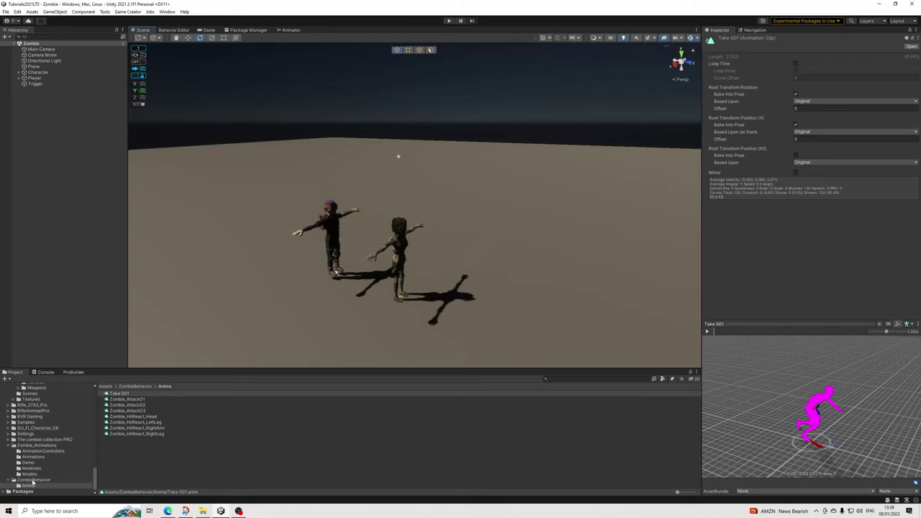
click(42, 480)
click(123, 417)
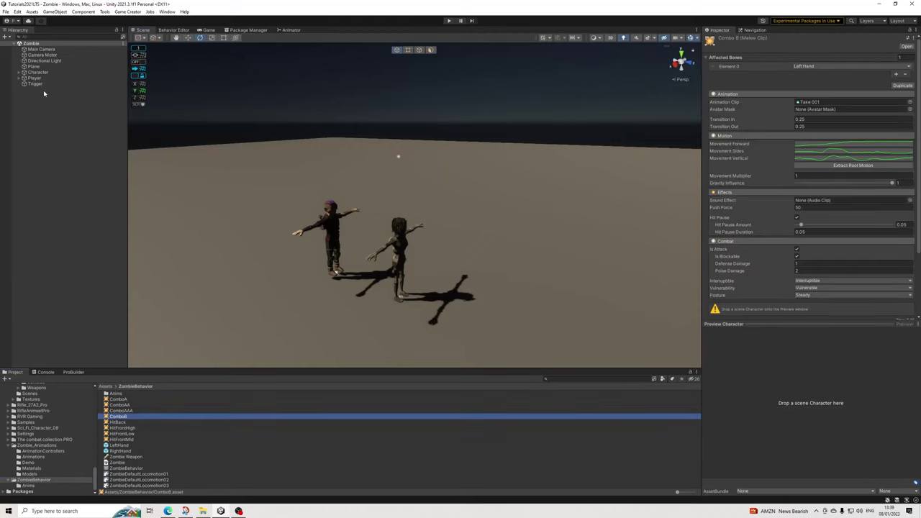
drag(37, 72, 799, 345)
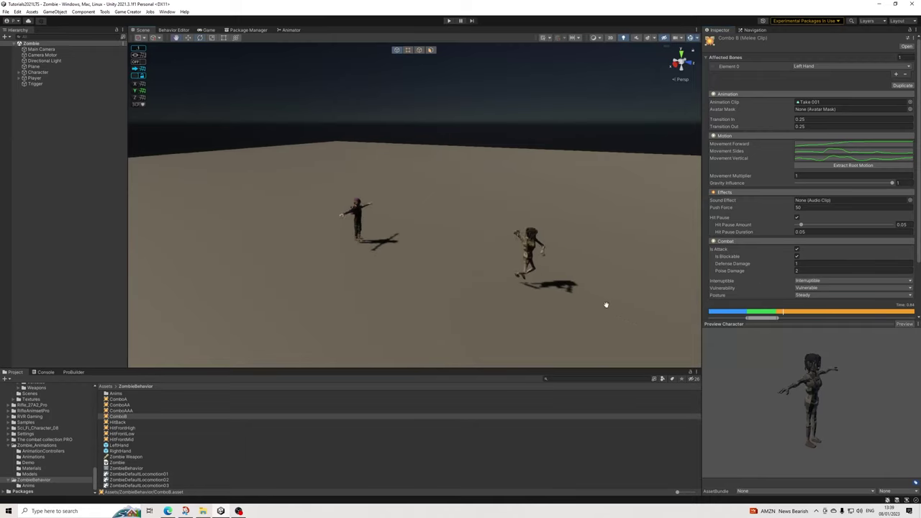
drag(719, 314, 785, 334)
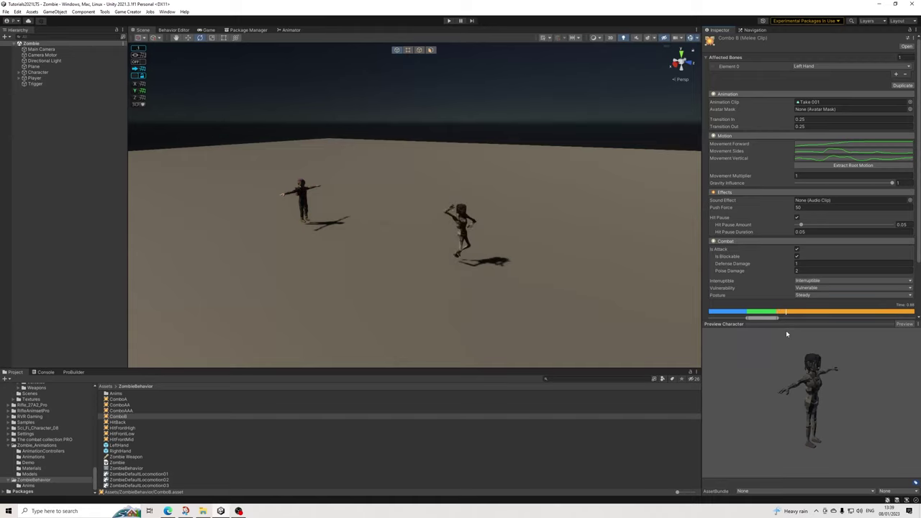
Set the affected bone of the ComboB melee clip to Right Hand.
alt+drag(558, 175, 598, 189)
click(806, 66)
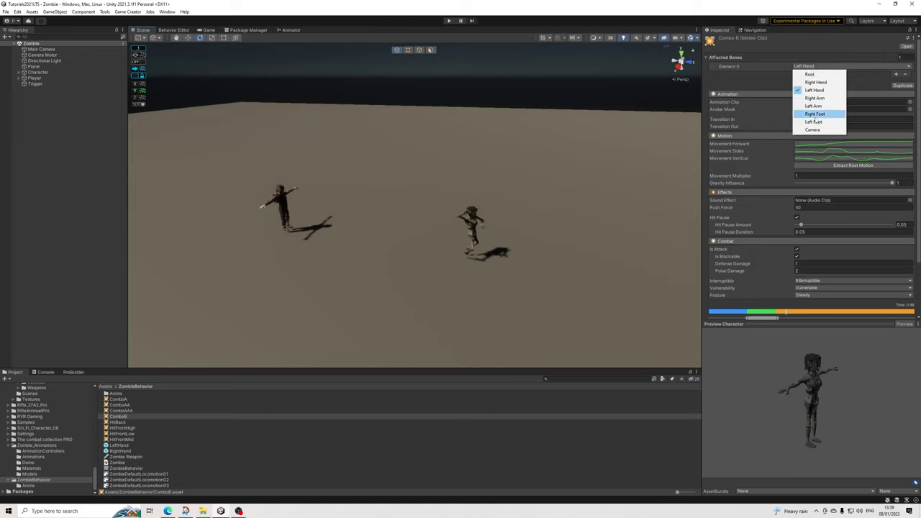
click(818, 83)
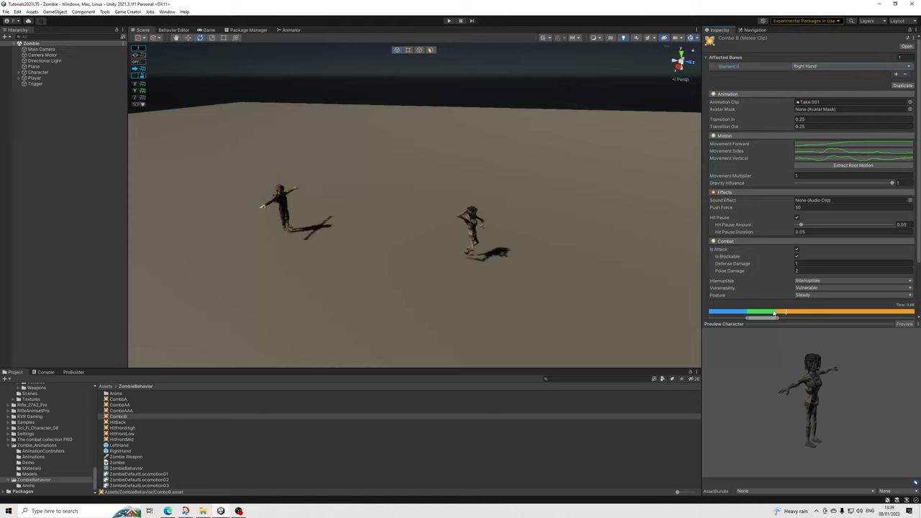
Adjust ComboB's phases to 22 anticipation, 14 active and 34 recovery frames, and save the scene.
drag(764, 320, 815, 317)
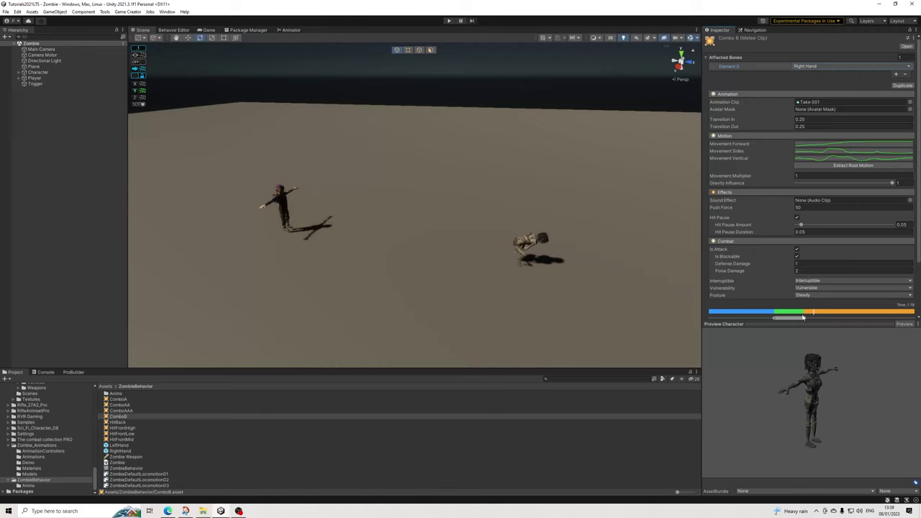
mouse_move(806, 318)
mouse_down()
mouse_move(907, 312)
mouse_move(703, 300)
mouse_up()
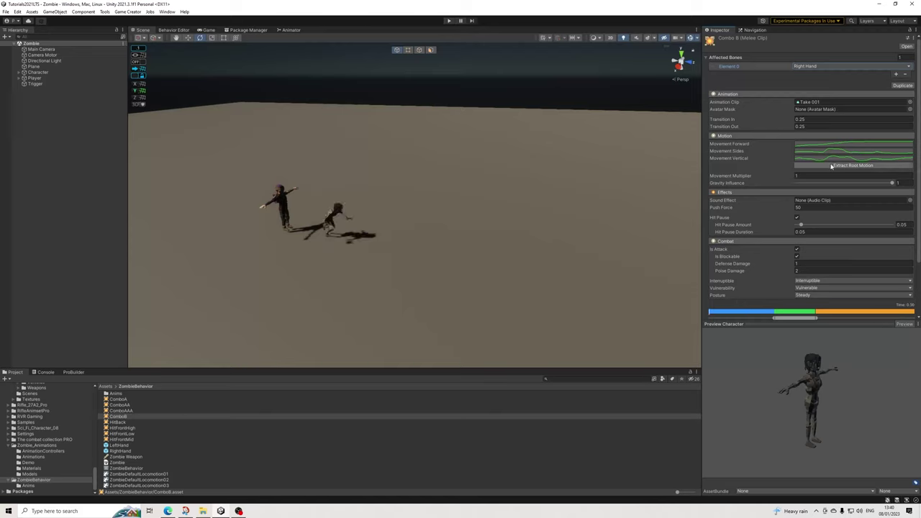
scroll(815, 248, down, 3)
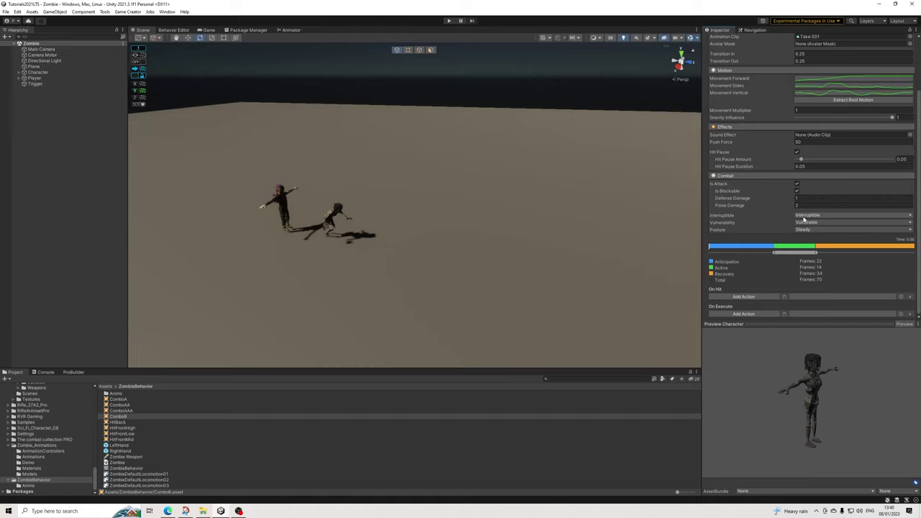
click(5, 12)
click(20, 45)
Move the zombie Character to the end of the Hierarchy and duplicate it eight times, spacing the copies in a row.
click(36, 72)
drag(40, 92, 39, 89)
scroll(382, 202, down, 5)
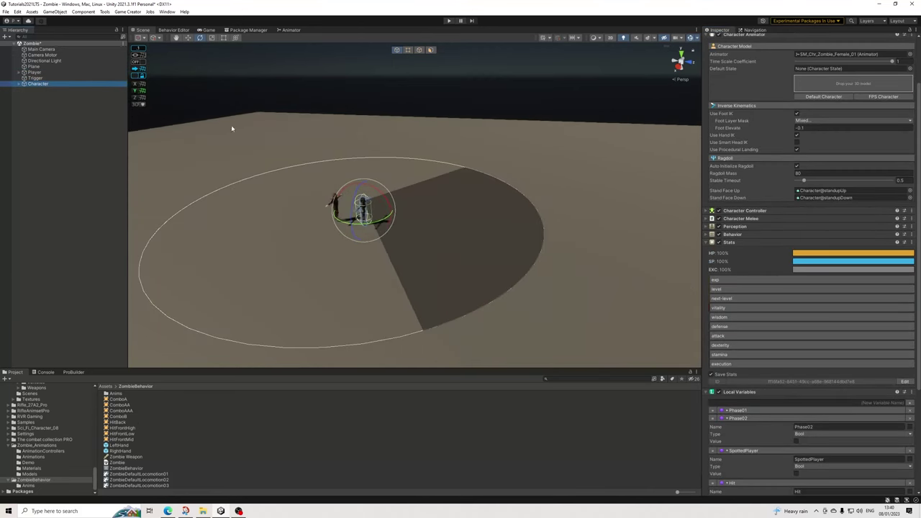
alt+drag(284, 92, 343, 247)
key(ctrl+d)
key(ctrl+d)
key(ctrl+d)
key(ctrl+d)
drag(360, 183, 588, 252)
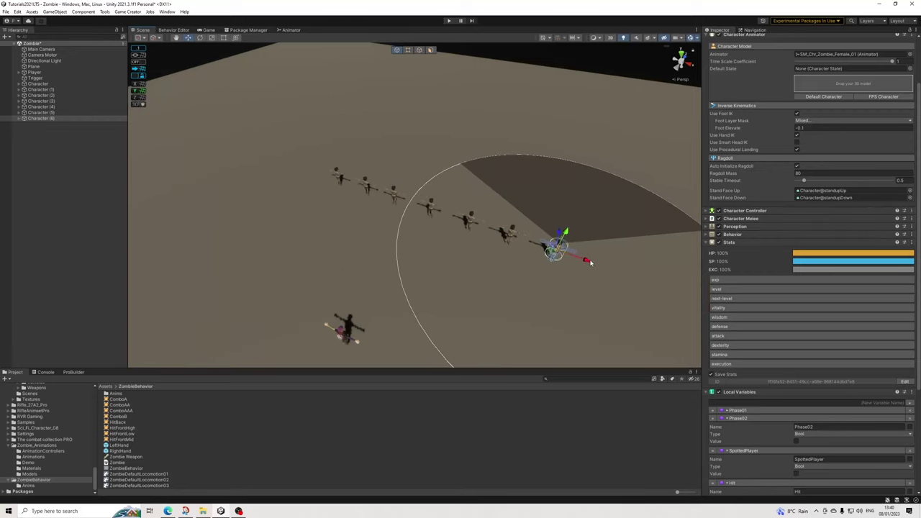
key(ctrl+d)
drag(586, 261, 317, 221)
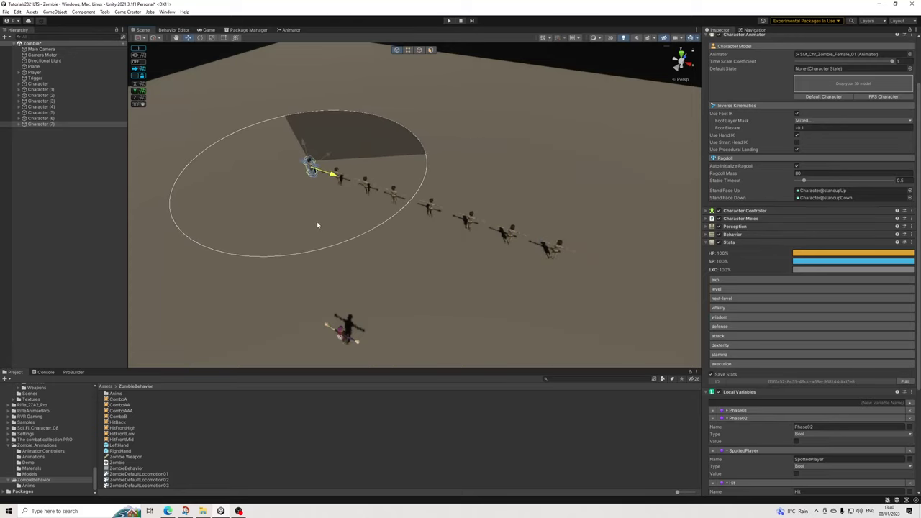
key(ctrl+d)
drag(330, 174, 630, 270)
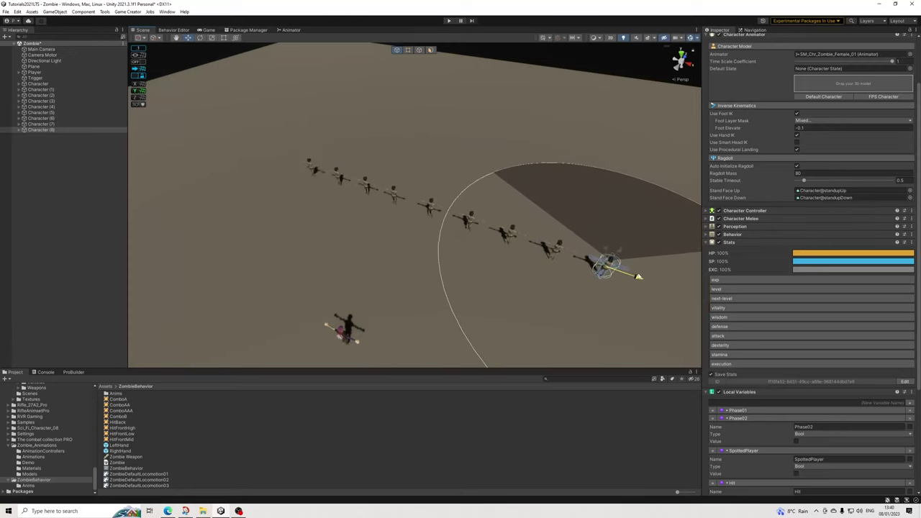
Review the ZombieDefaultLocomotion01 Task and the Melee B Task in the zombie's behavior tree.
click(176, 30)
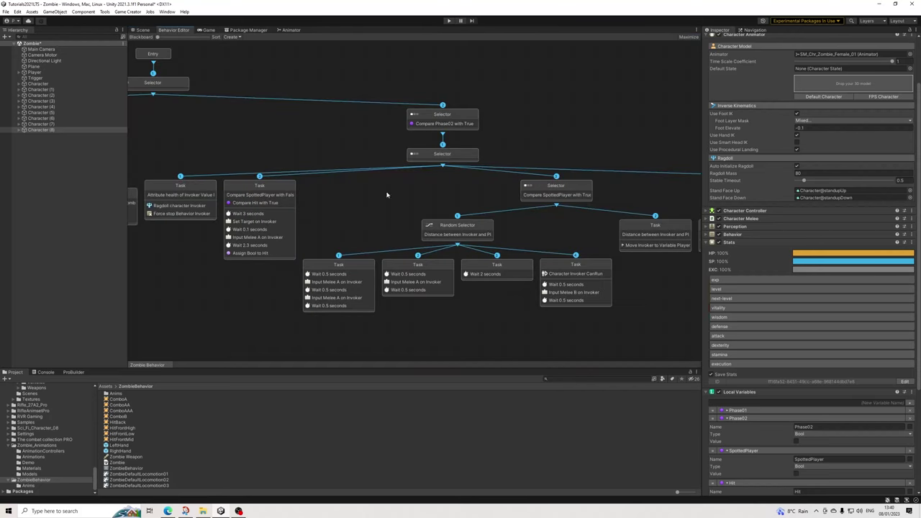
scroll(386, 195, down, 2)
middle_drag(206, 228, 376, 233)
scroll(374, 184, down, 2)
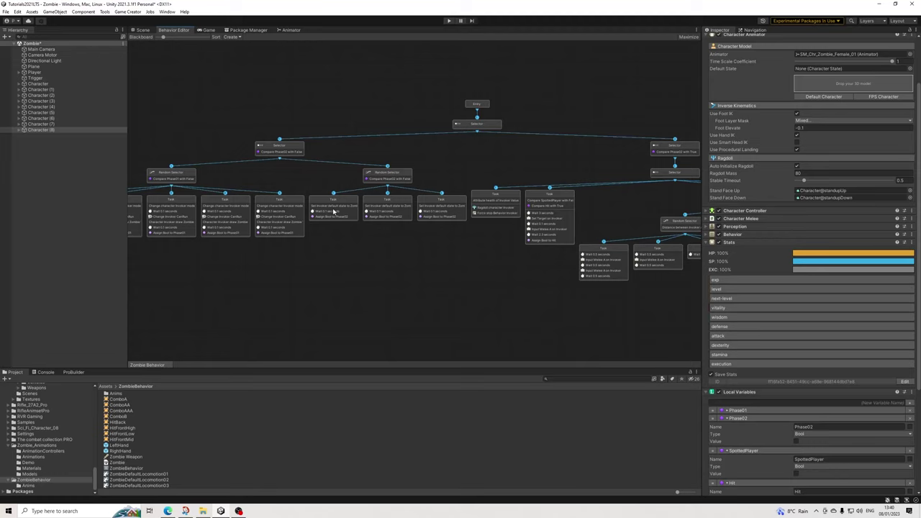
click(348, 206)
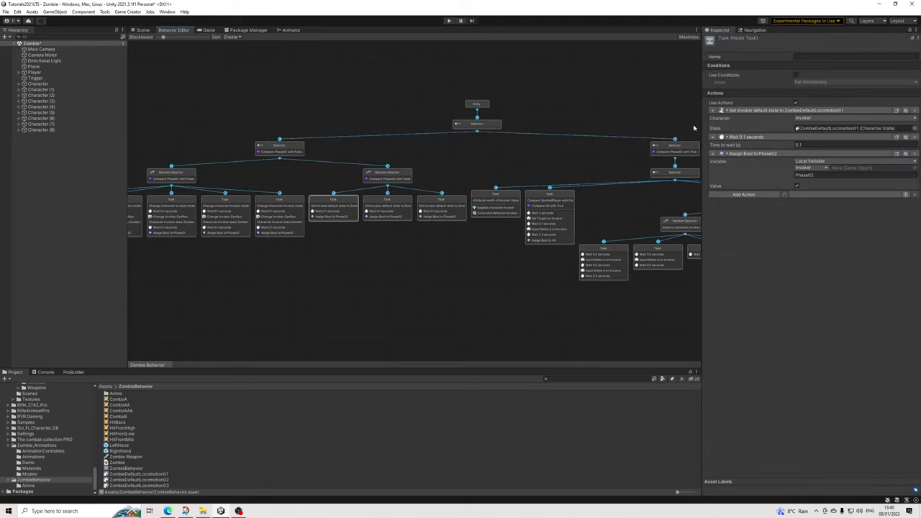
middle_drag(580, 254, 510, 250)
click(681, 254)
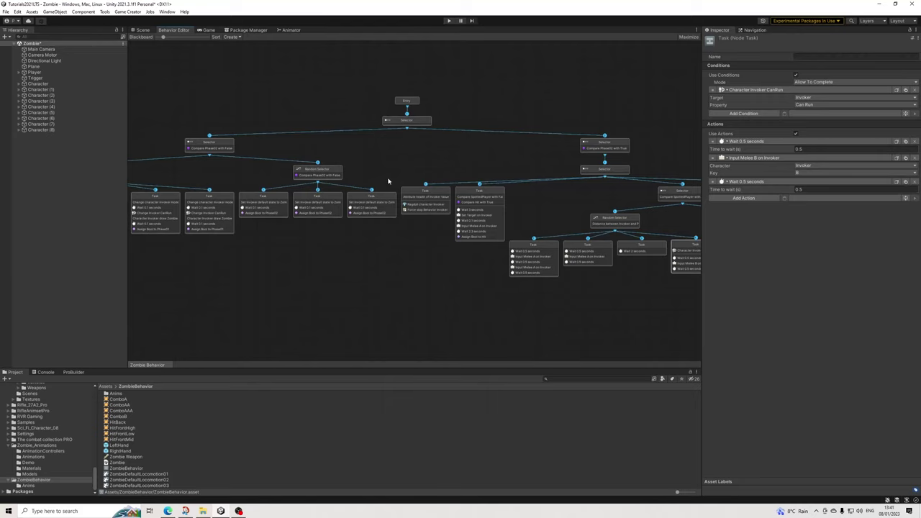
Return to the scene with the row of zombie copies and save it.
click(142, 29)
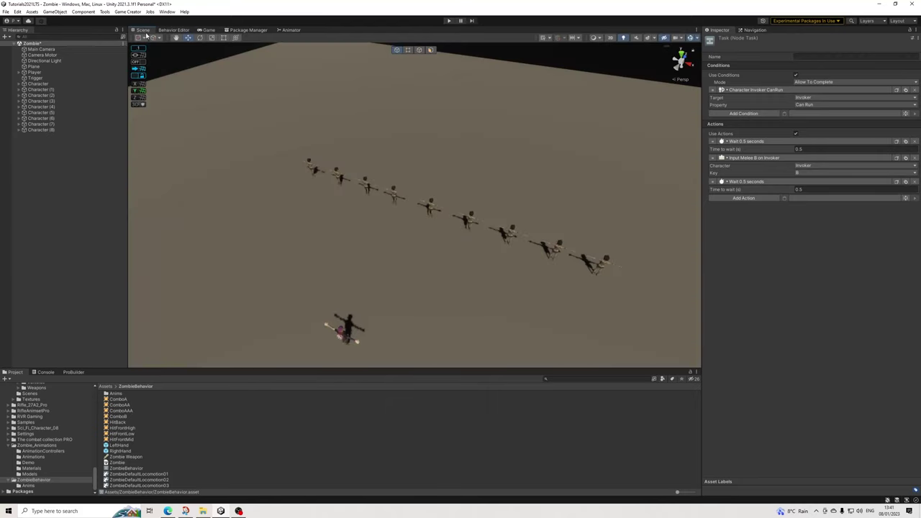
click(5, 12)
click(18, 45)
scroll(437, 211, down, 2)
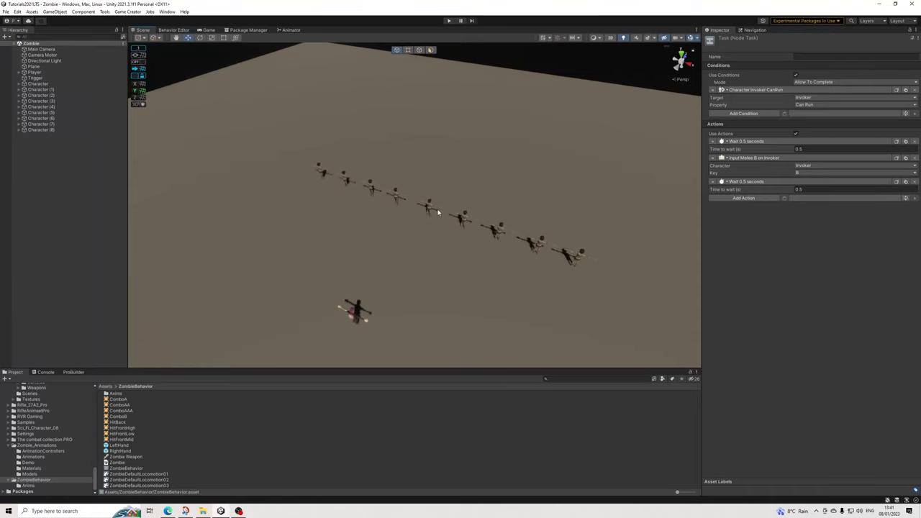
right_drag(386, 191, 317, 148)
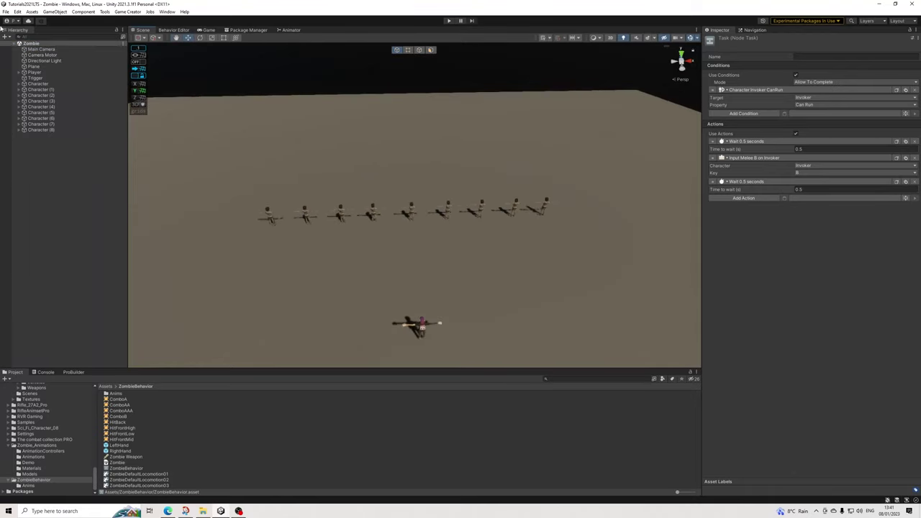
click(5, 12)
click(22, 47)
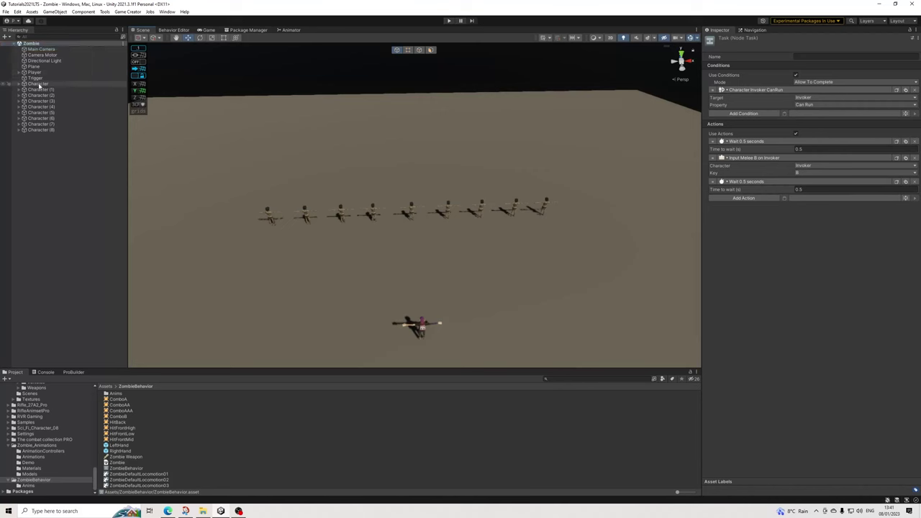
Move Character (8) outward along X to about 15.6 and Character (7) farther out at the opposite end of the row.
click(38, 84)
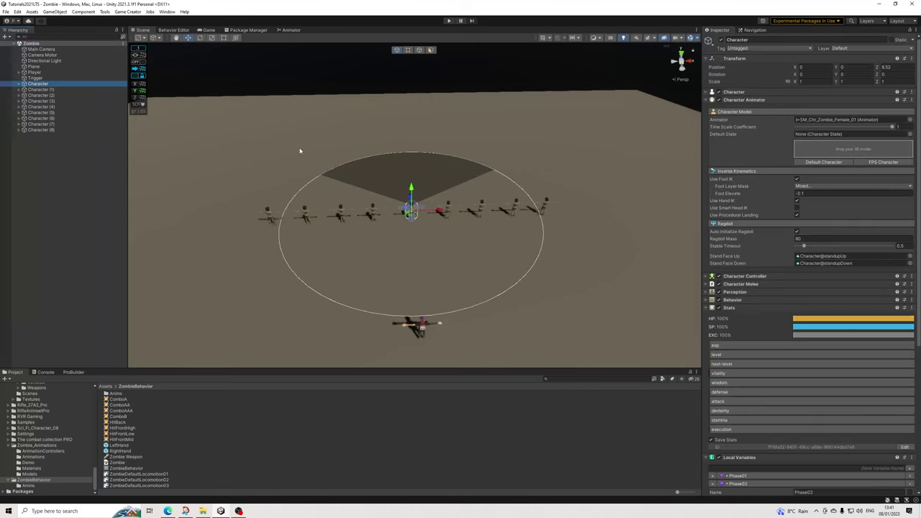
click(45, 90)
click(45, 129)
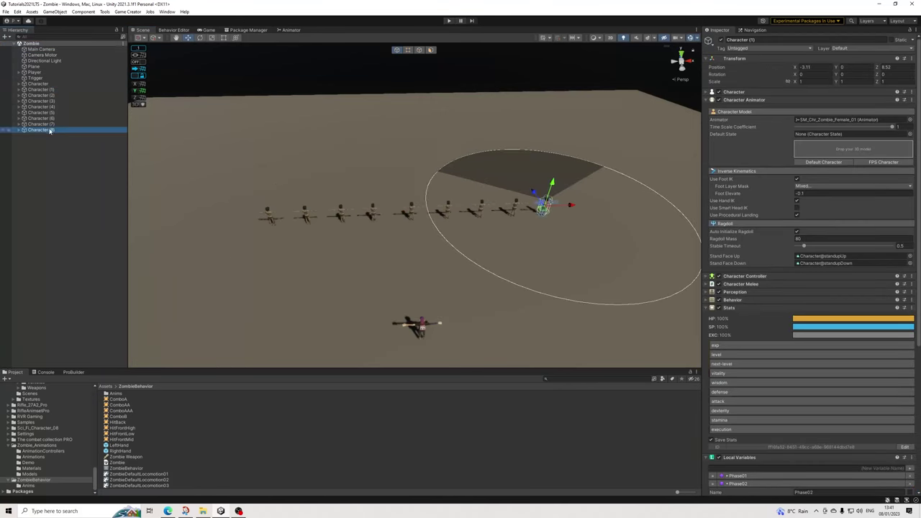
drag(572, 207, 623, 207)
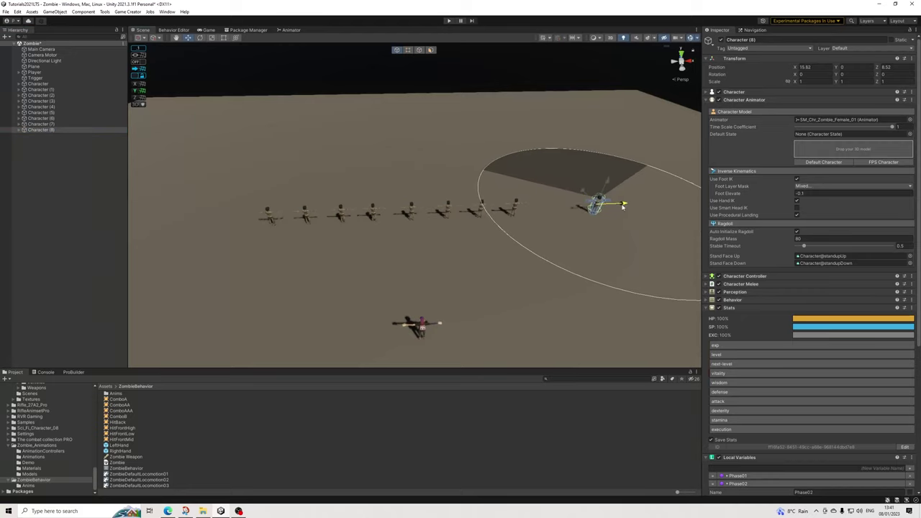
click(57, 125)
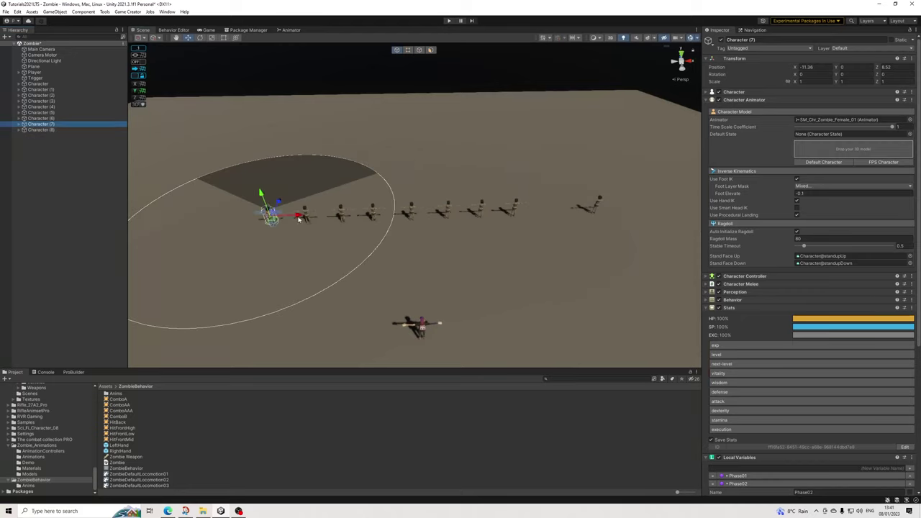
drag(299, 218, 266, 224)
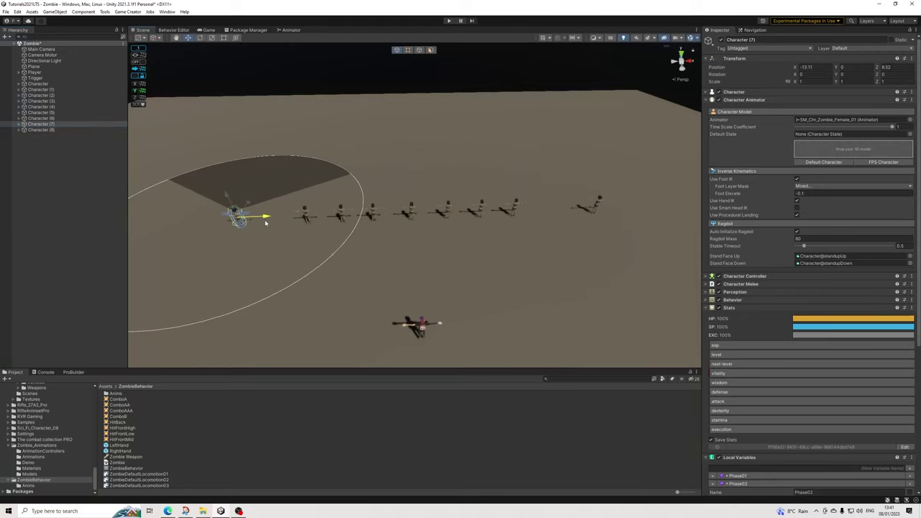
drag(259, 214, 231, 216)
Spread Character (6) and Character (5) outward along X to about 12 and -12.
click(65, 118)
drag(542, 209, 579, 212)
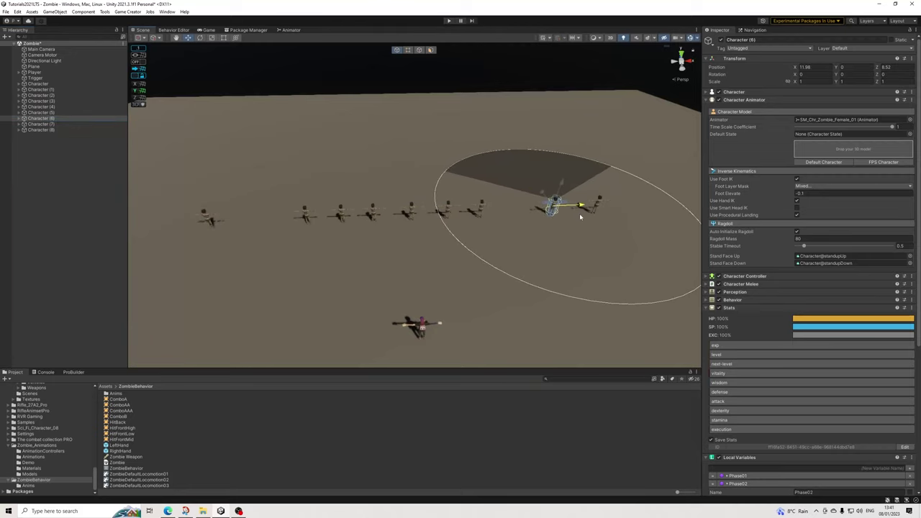
click(84, 113)
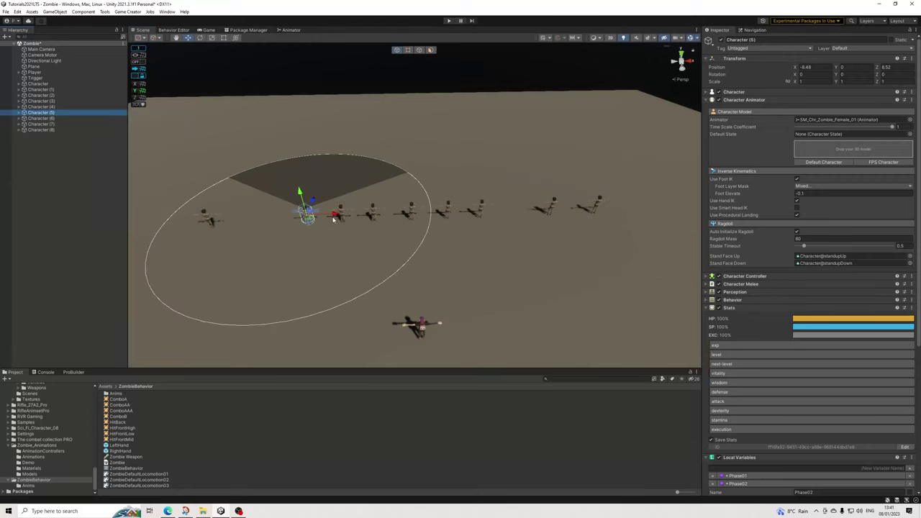
drag(336, 214, 292, 217)
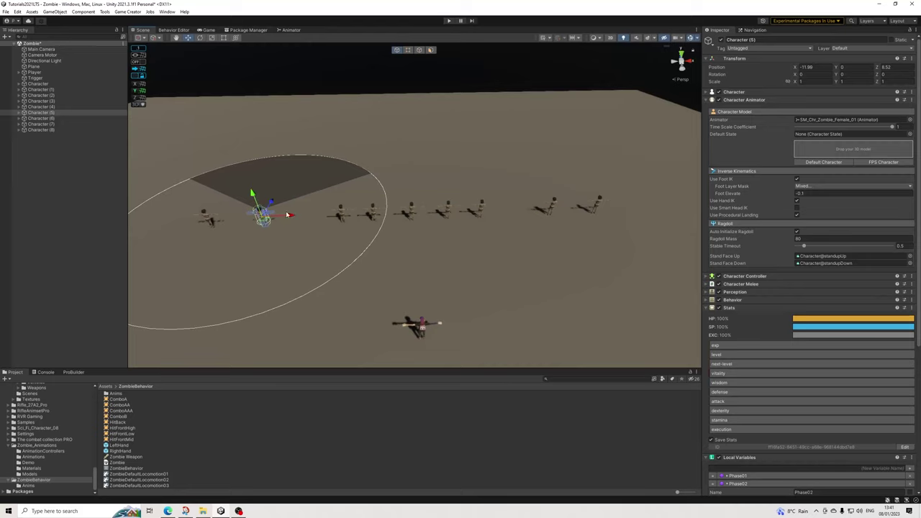
Move Character (4) outward along positive X and Character (3) outward to about X -8.8.
click(43, 107)
drag(507, 215, 538, 217)
click(55, 102)
drag(369, 214, 330, 221)
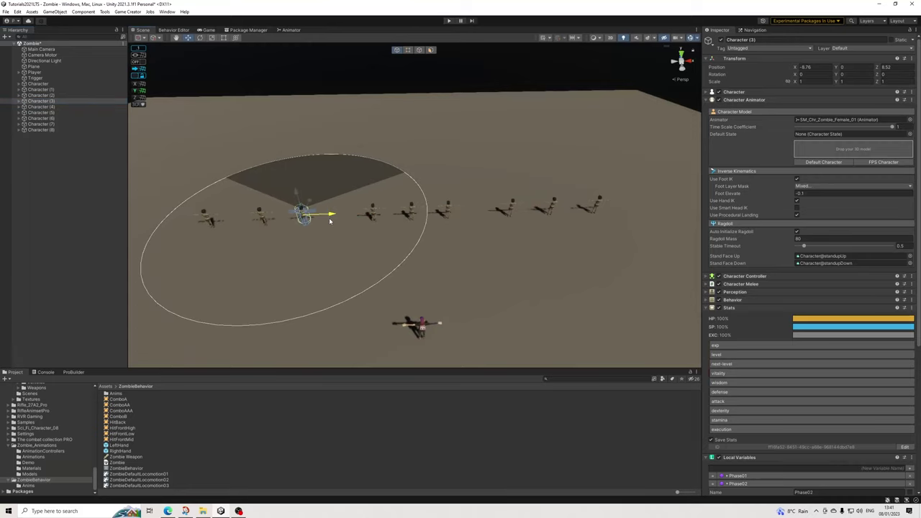
Move Character (2) slightly outward along positive X and Character (1) to about X -5.1, and save the scene.
click(51, 96)
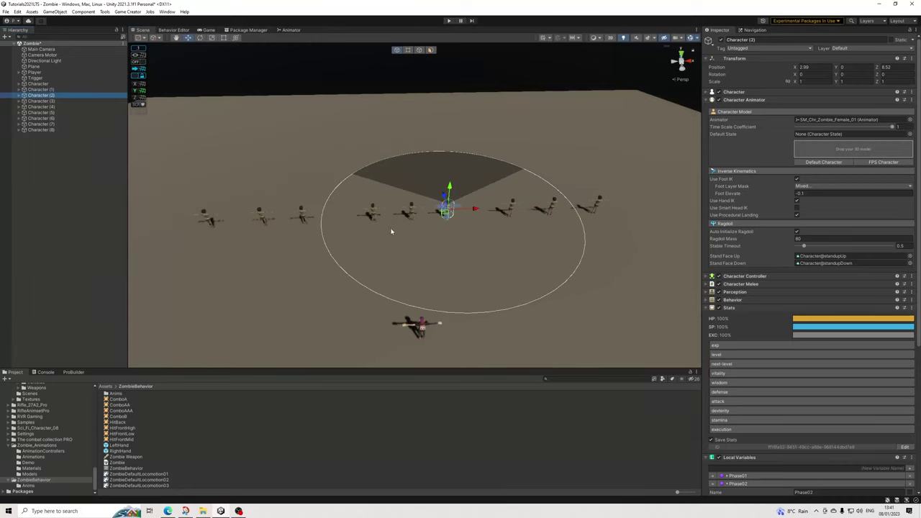
drag(480, 209, 497, 214)
click(56, 89)
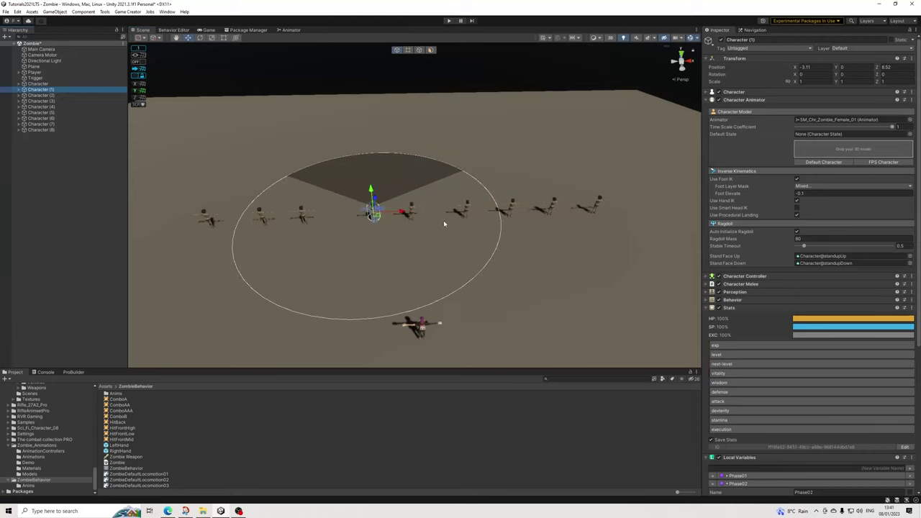
drag(397, 212, 376, 220)
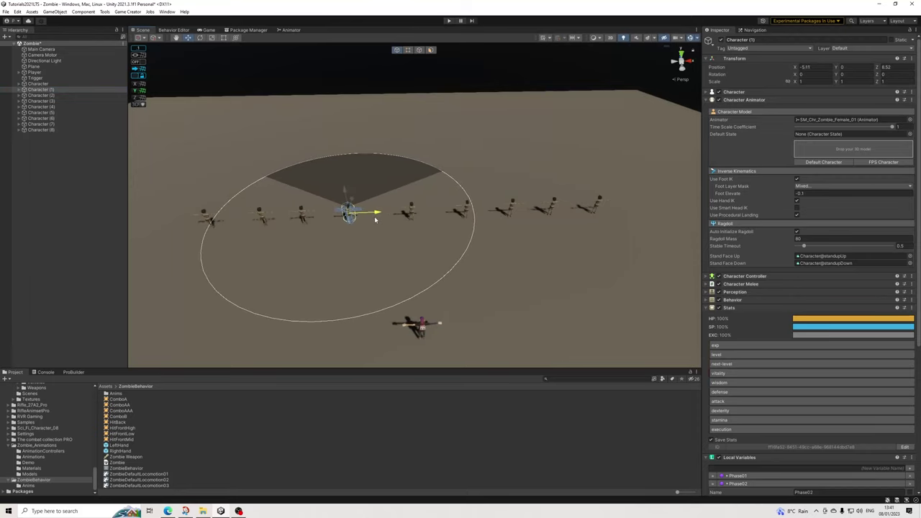
click(6, 12)
click(19, 45)
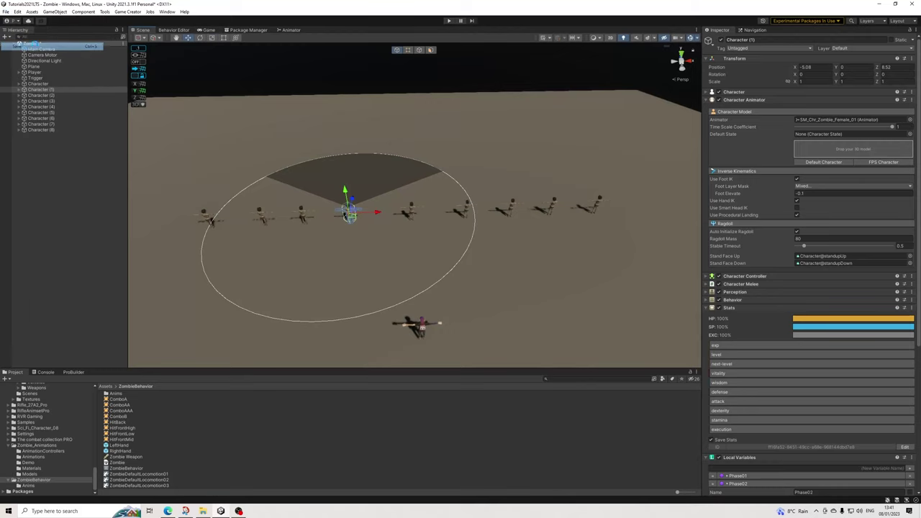
Play-test the player against the spread-out group of zombies, and stop the test.
click(448, 21)
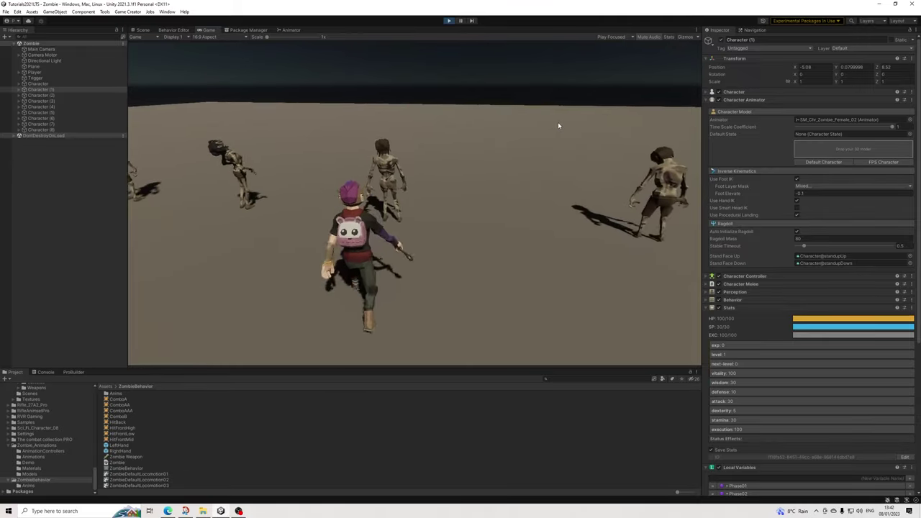
click(559, 125)
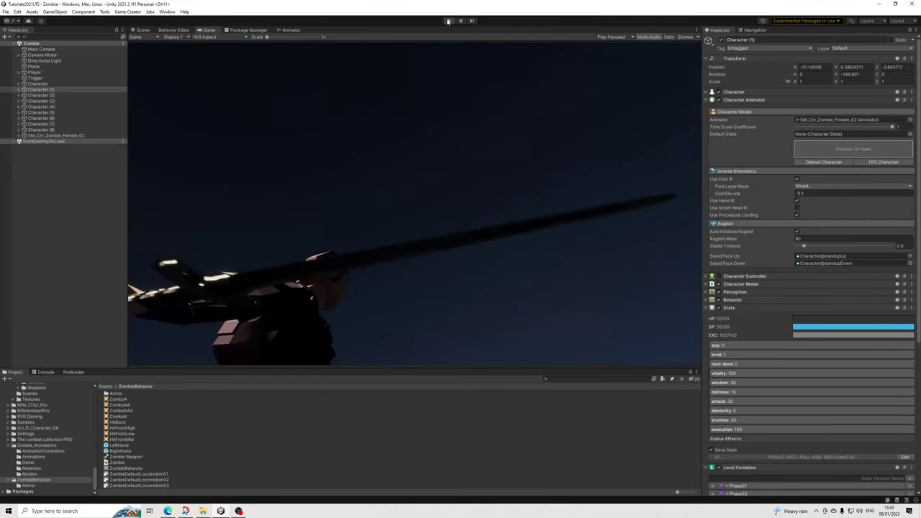
click(448, 20)
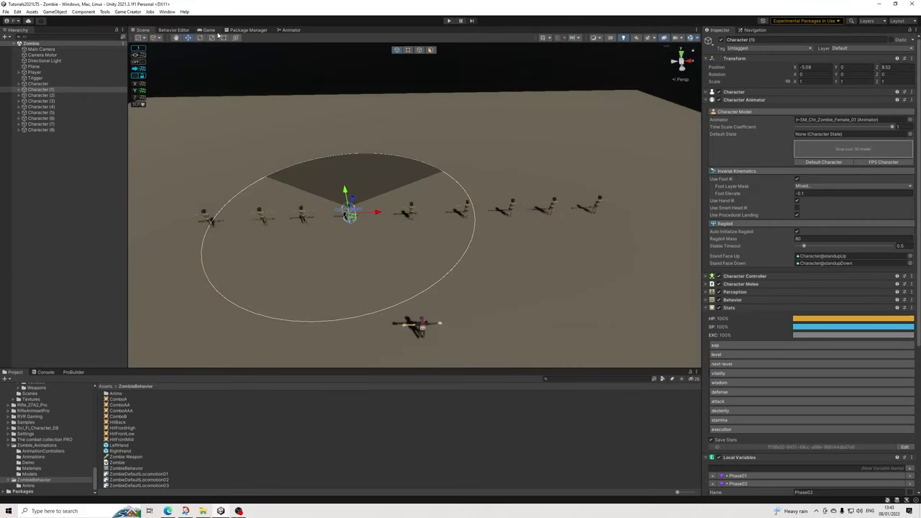
Examine the Melee B Task with its Can Run condition in the zombie's behavior tree.
click(173, 29)
scroll(561, 237, up, 5)
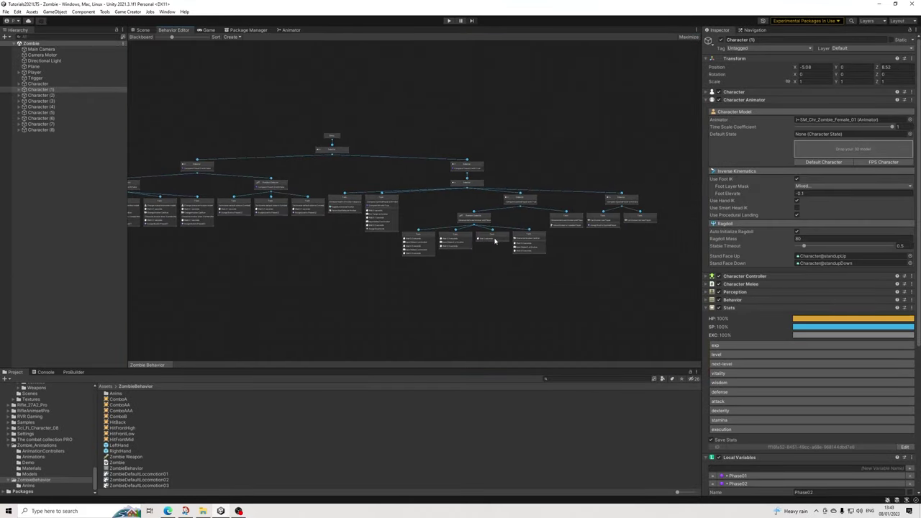
click(541, 279)
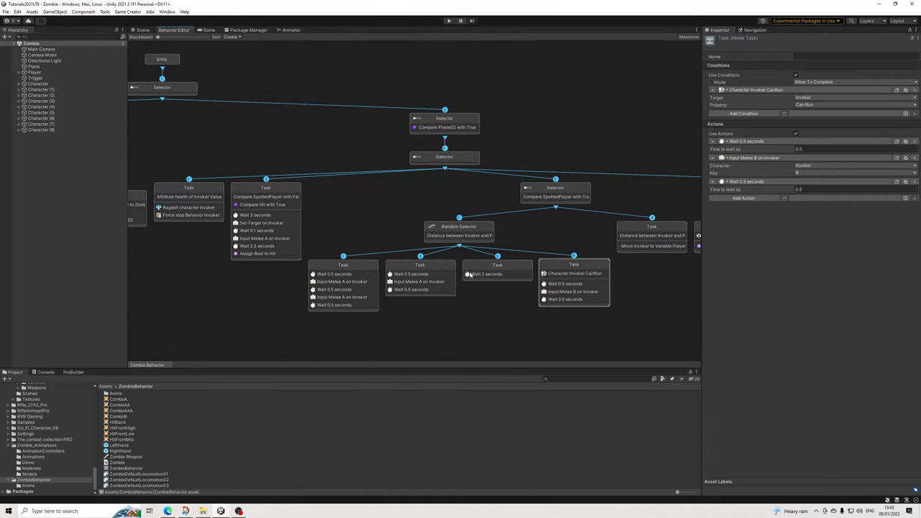
scroll(541, 279, down, 4)
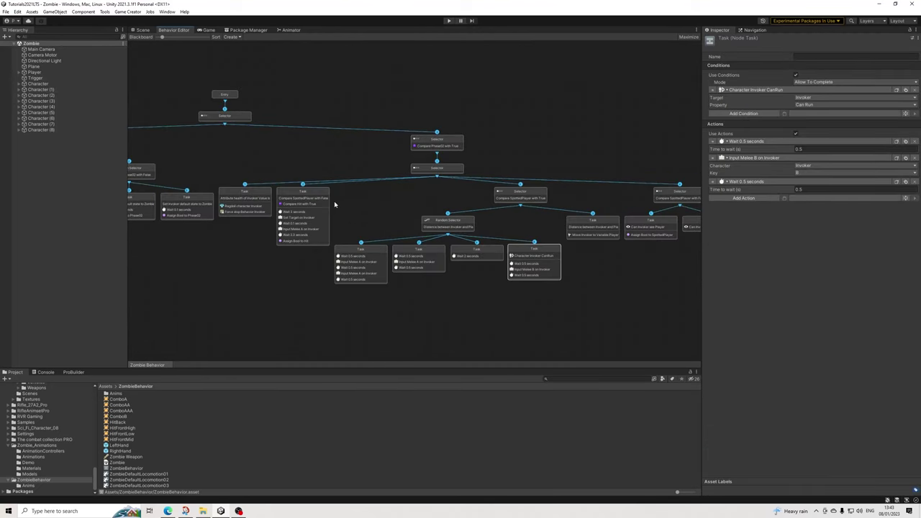
click(17, 12)
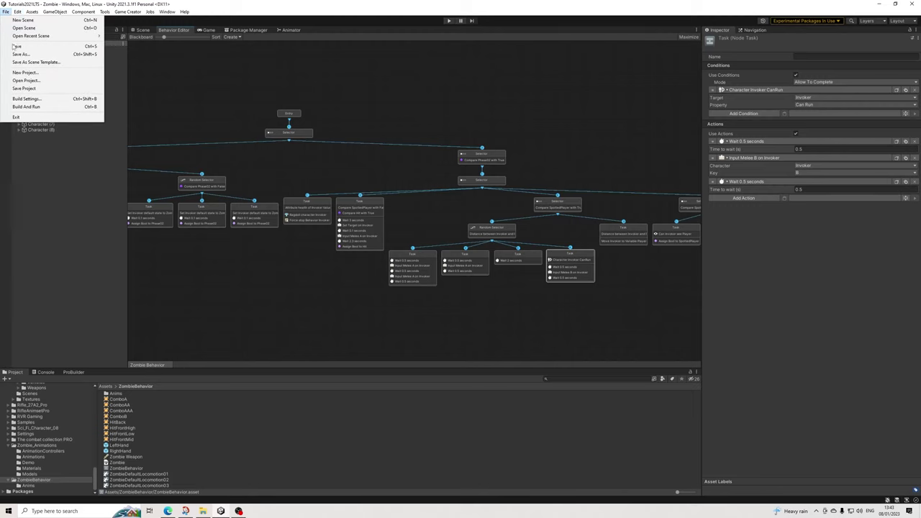
key(Escape)
Review the SM_Chr_Zombie_Male_03 model Task and the Phase02 attack branches of the zombie's behavior tree.
scroll(258, 133, down, 1)
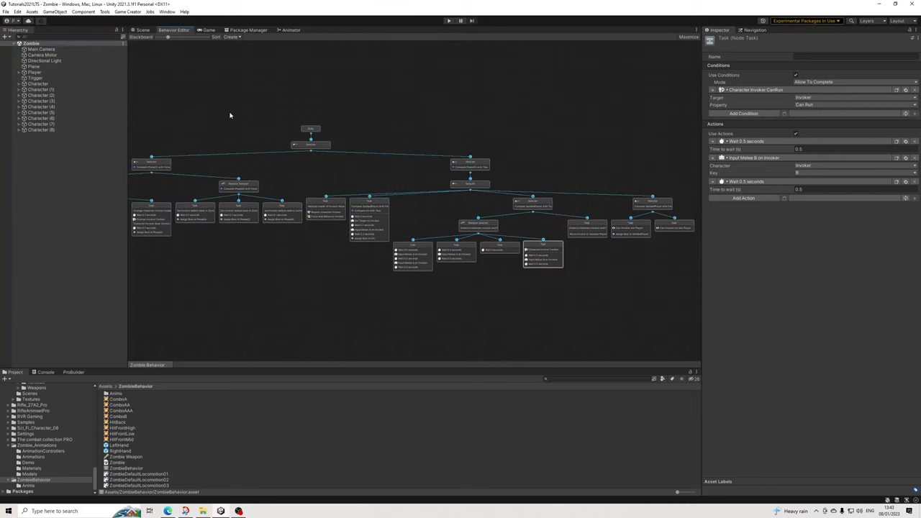
scroll(223, 123, down, 1)
middle_drag(208, 189, 324, 174)
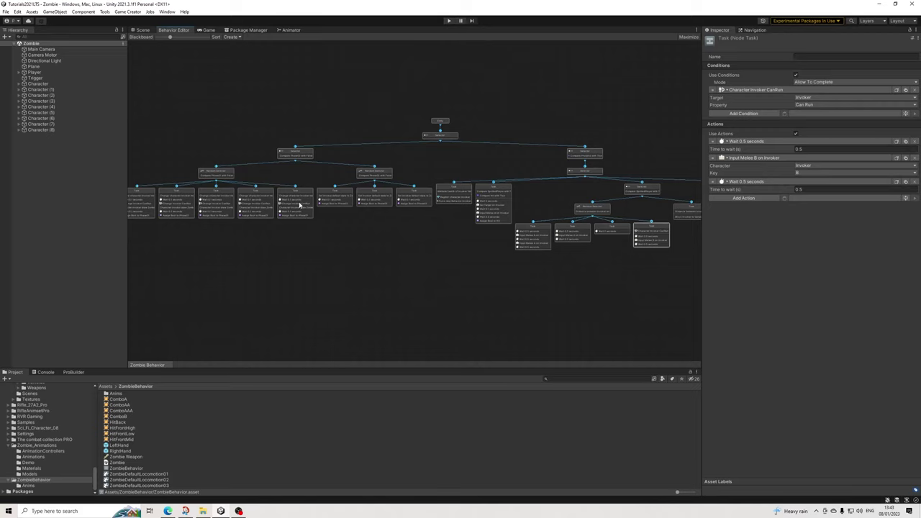
click(279, 208)
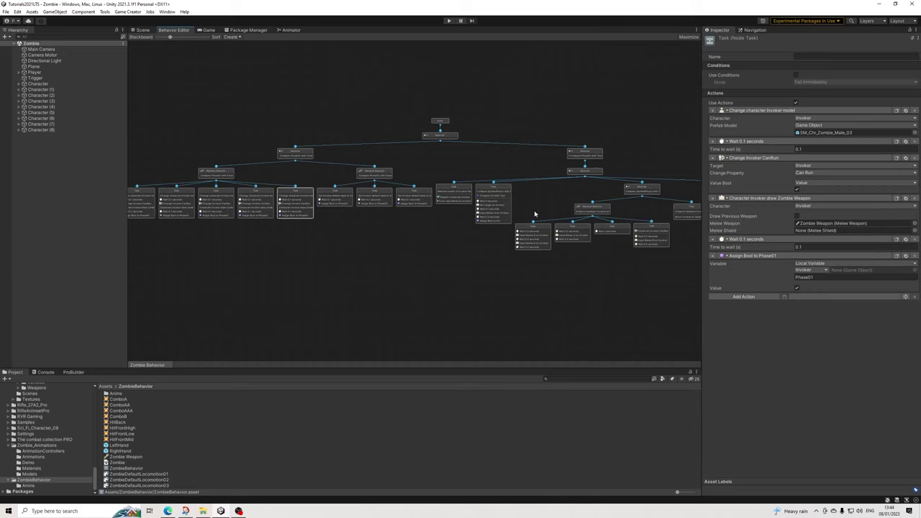
middle_drag(533, 213, 392, 212)
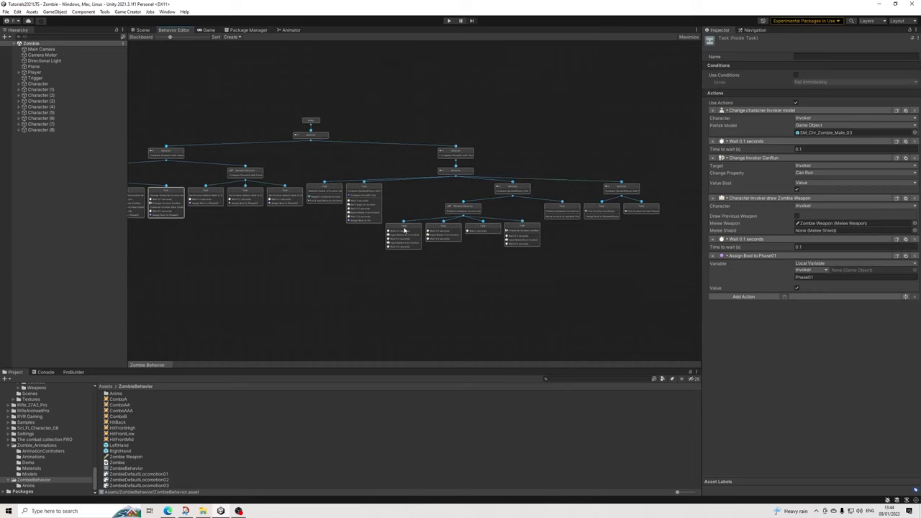
scroll(392, 212, up, 3)
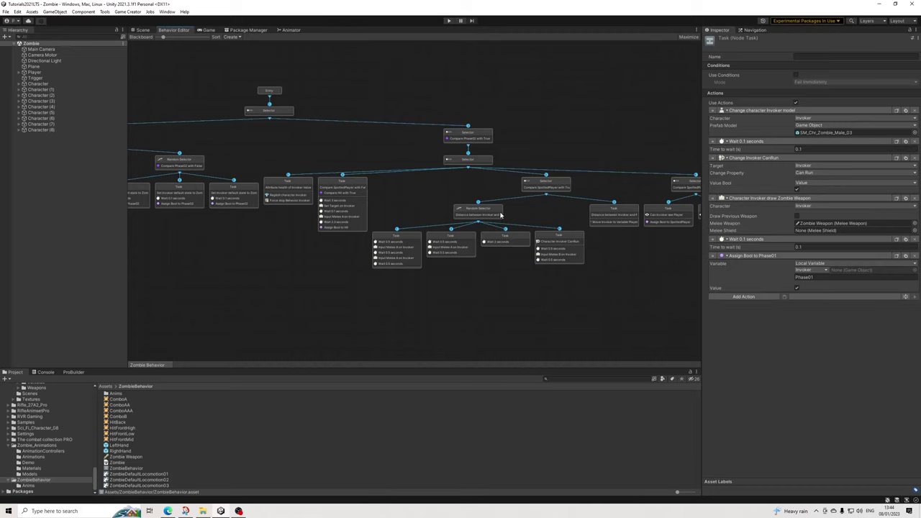
scroll(500, 213, down, 4)
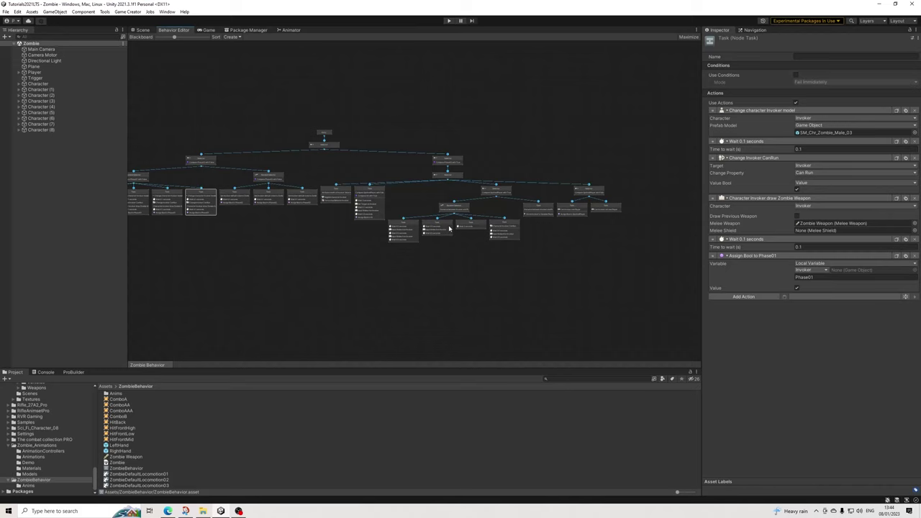
scroll(449, 229, up, 2)
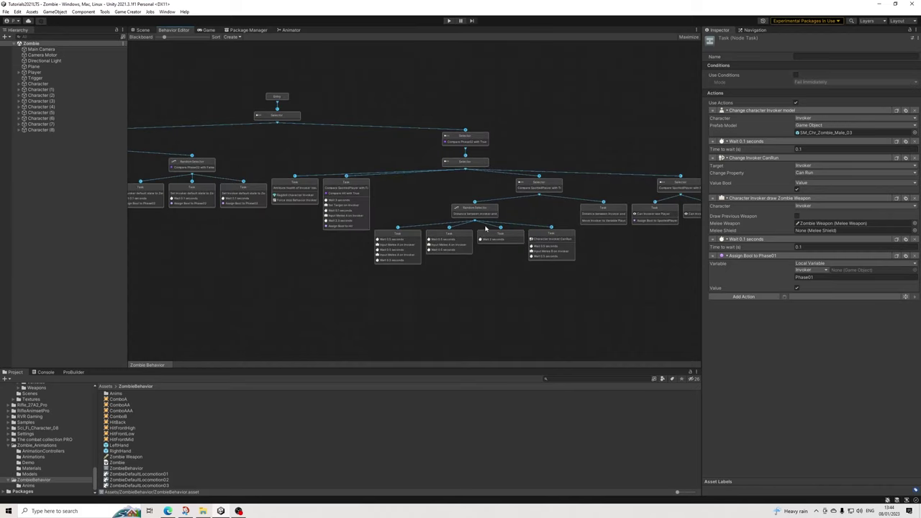